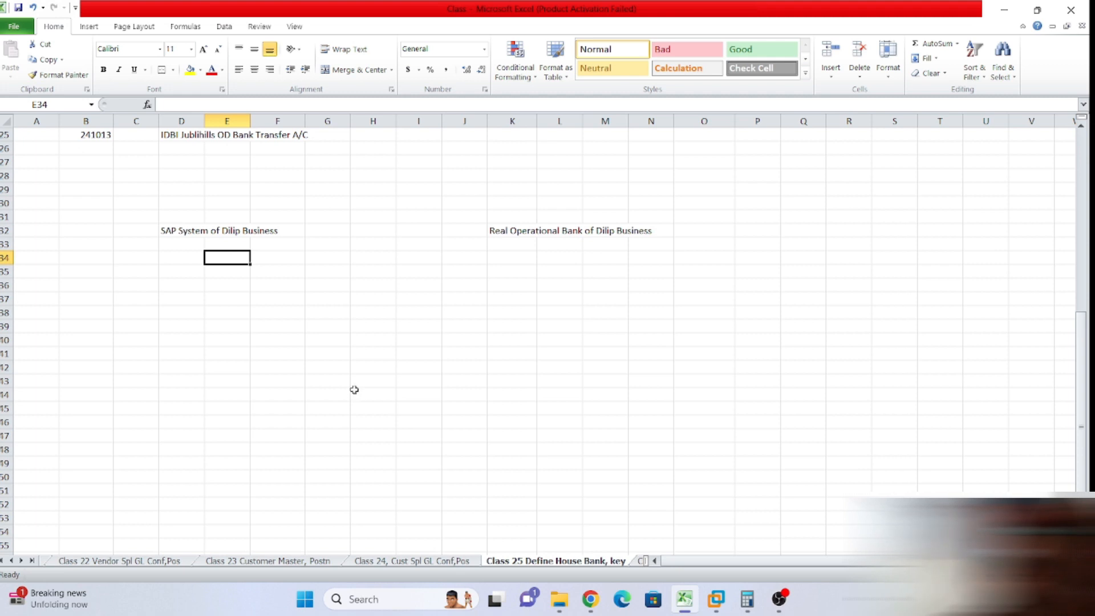
# Enter 'HDFC & IDBI' in K34 under the Real Operational Bank heading.
pyautogui.click(302, 297)
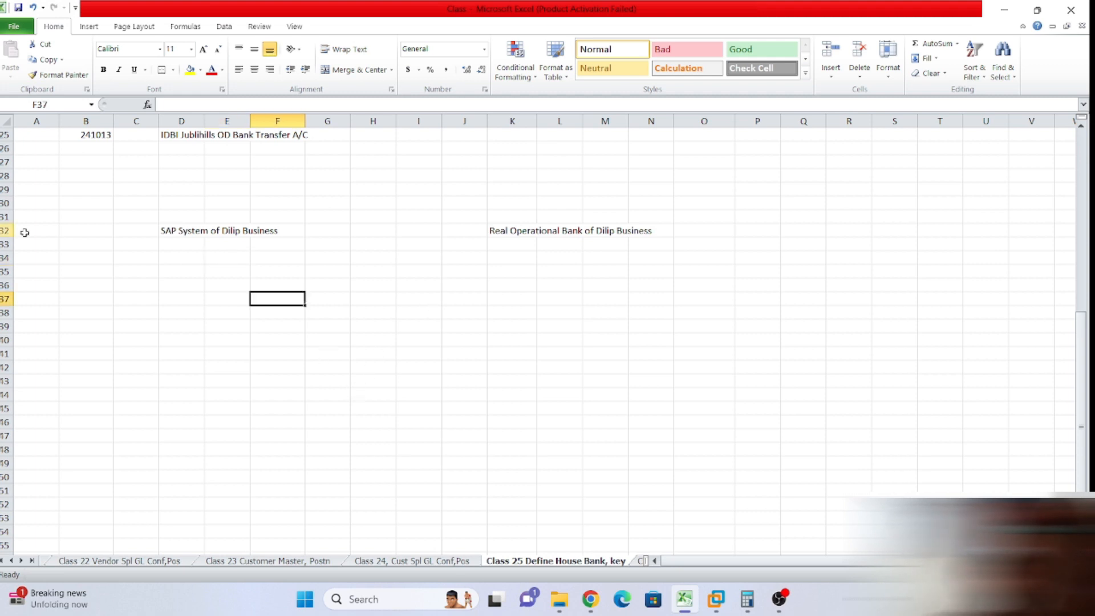
pyautogui.scroll(-2, 168, 248)
pyautogui.scroll(2, 169, 248)
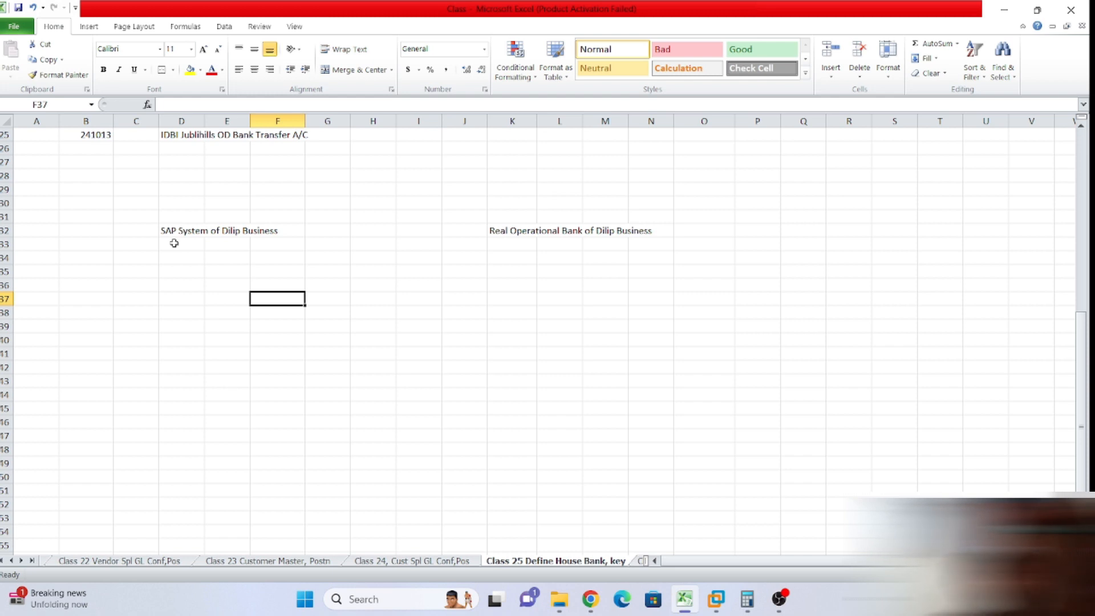
pyautogui.scroll(1, 286, 253)
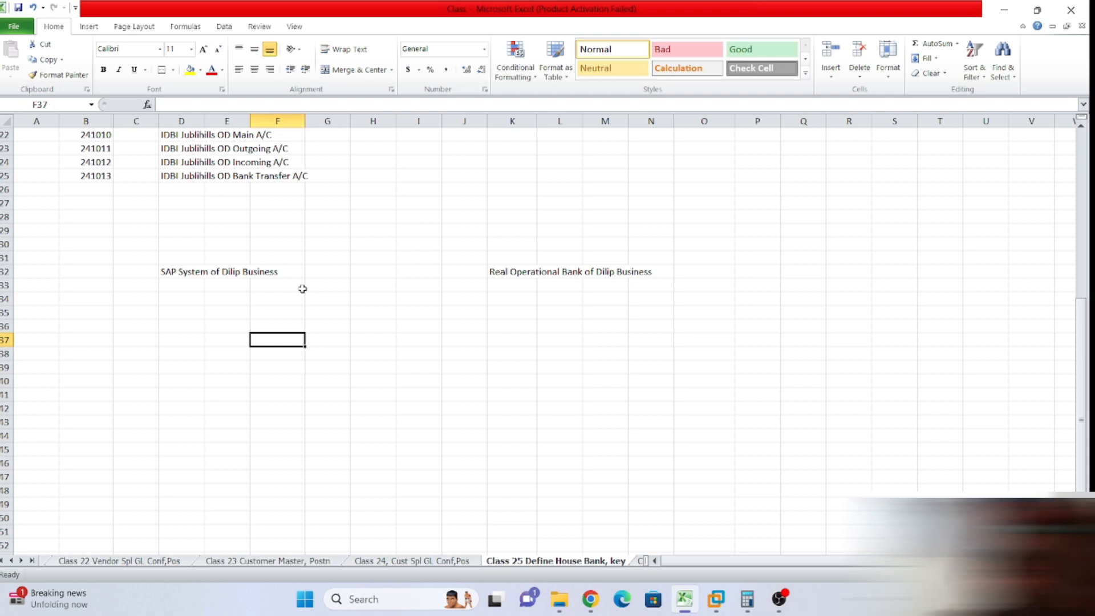
pyautogui.scroll(-2, 303, 291)
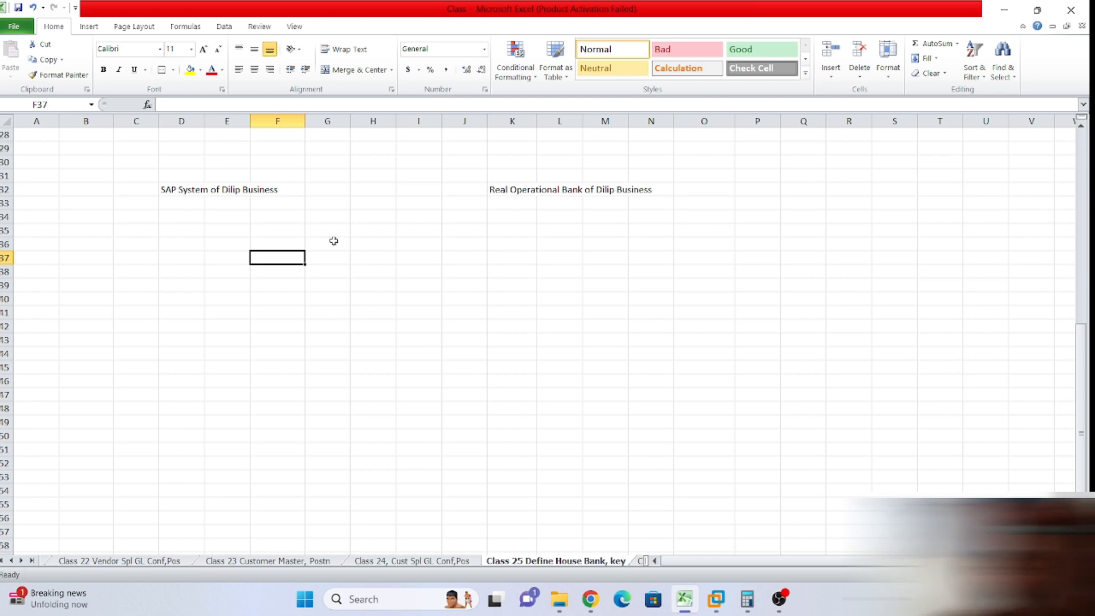
pyautogui.click(512, 219)
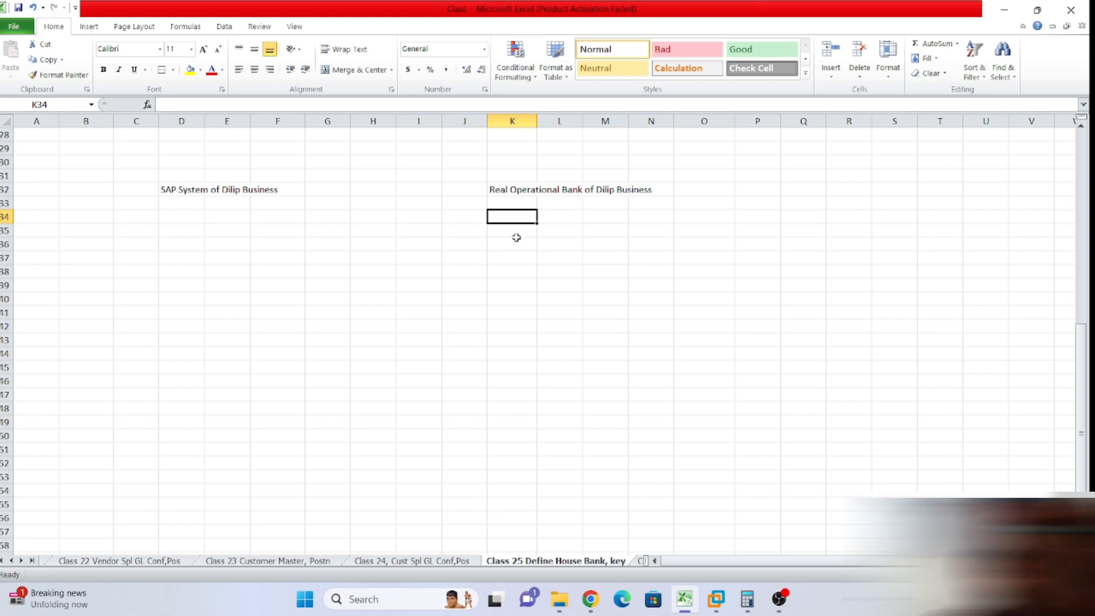
pyautogui.write('H')
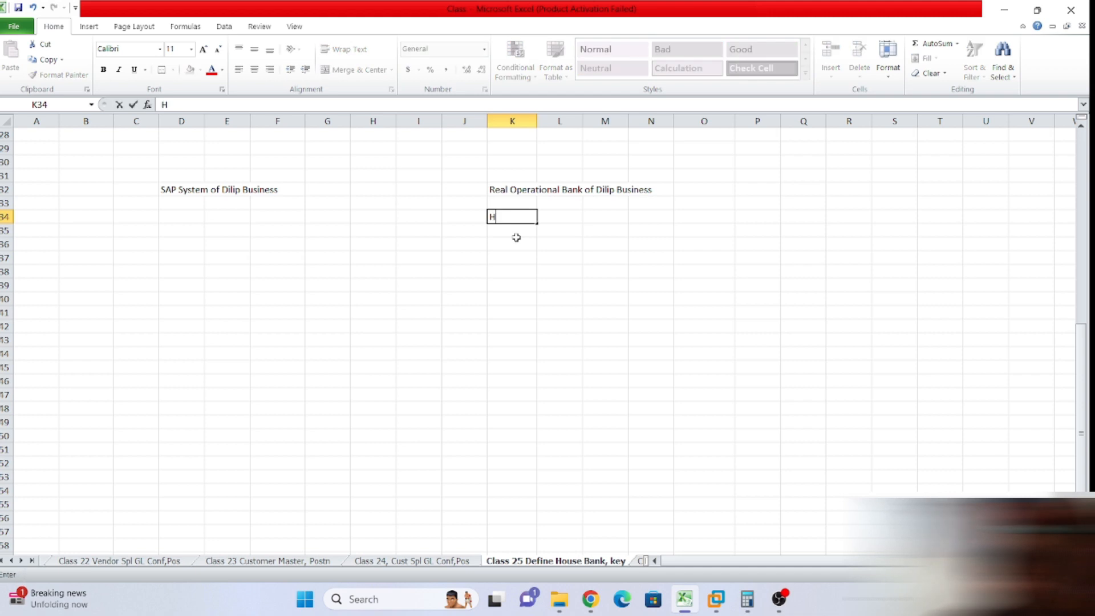
pyautogui.write('DFC ^')
pyautogui.press('BackSpace')
pyautogui.press('BackSpace')
pyautogui.write('& IDBI')
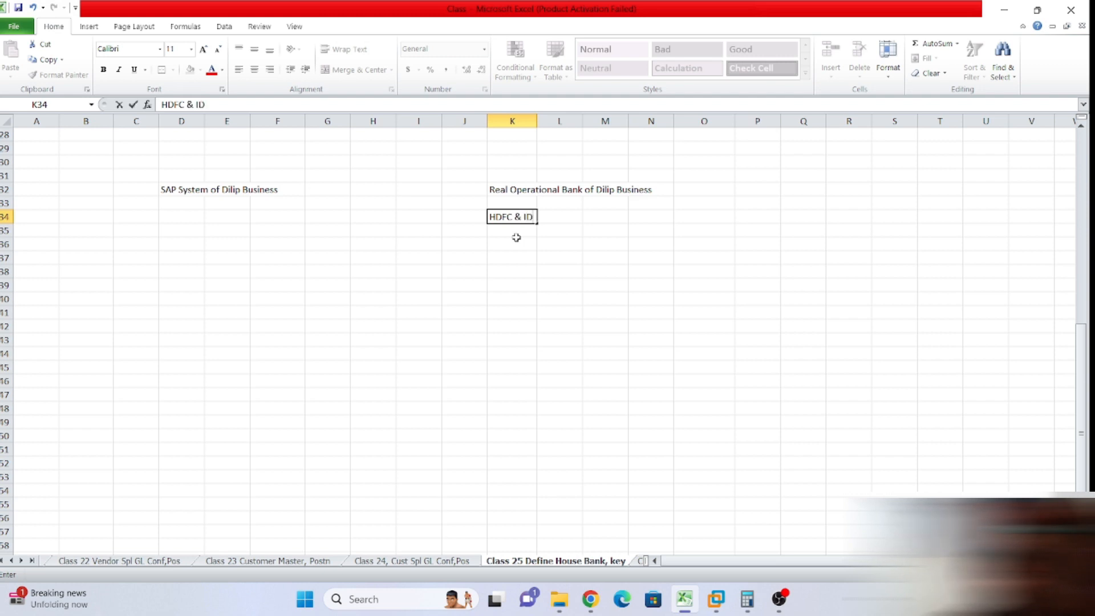
pyautogui.click(513, 255)
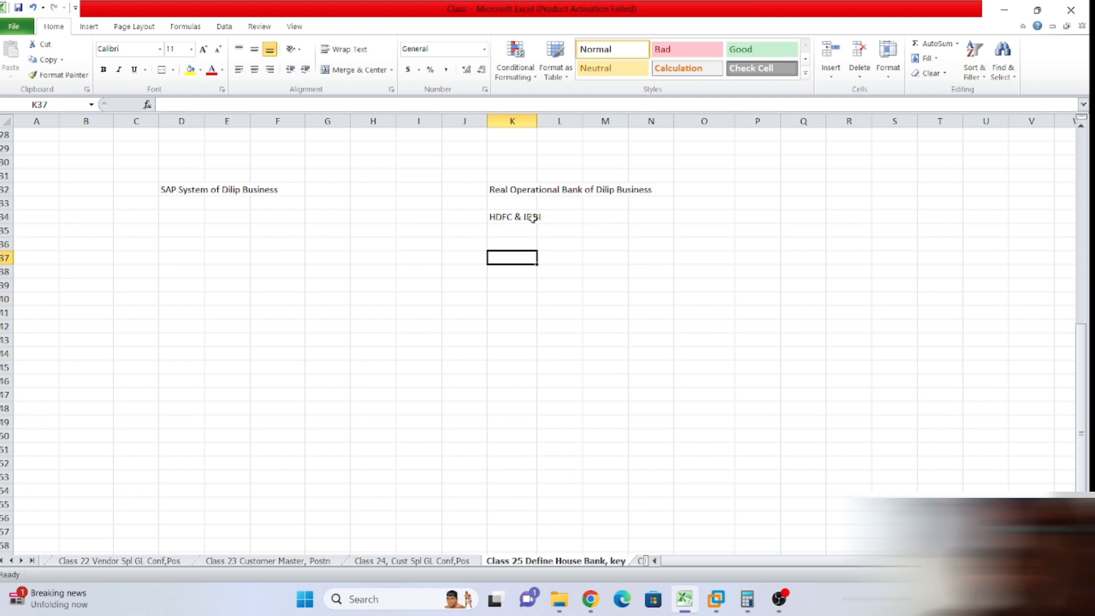
pyautogui.click(507, 231)
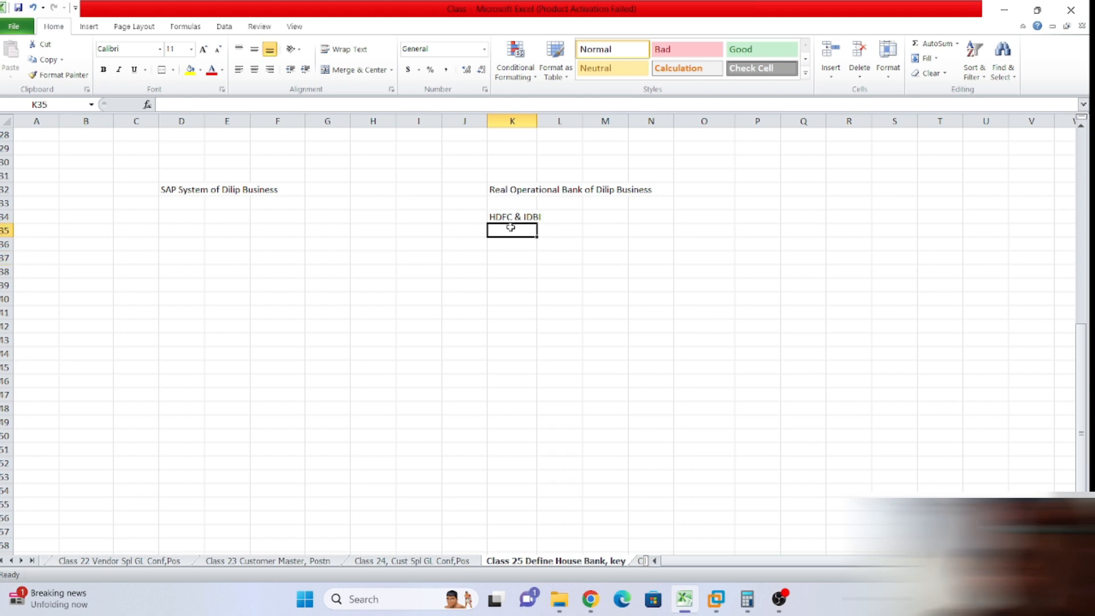
pyautogui.click(586, 268)
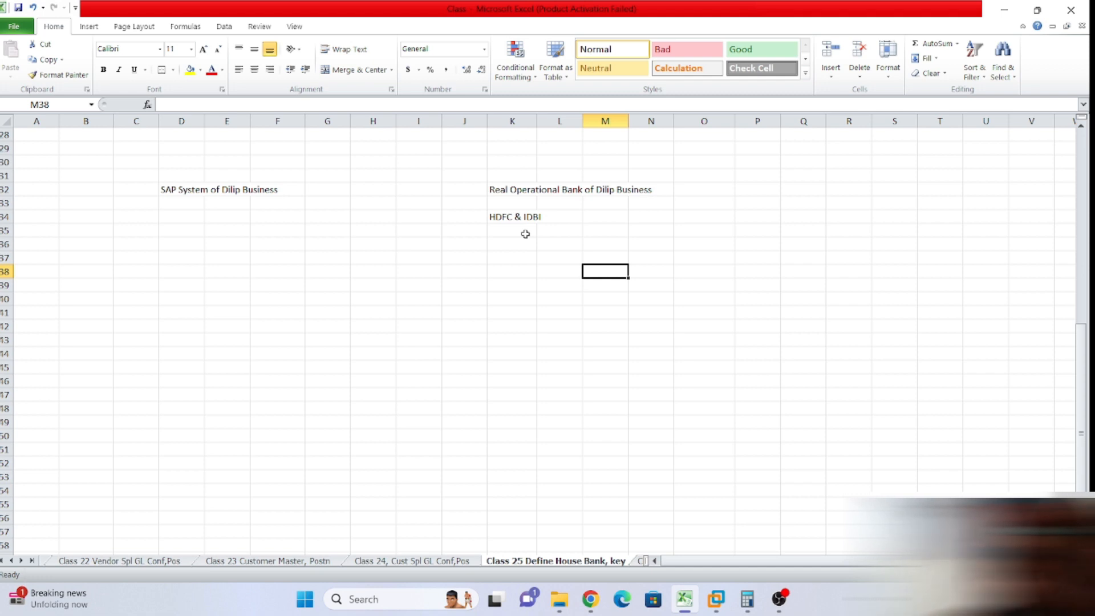
pyautogui.moveTo(174, 216); pyautogui.dragTo(264, 228)
pyautogui.click(258, 222)
pyautogui.moveTo(169, 219); pyautogui.dragTo(288, 223)
pyautogui.click(482, 244)
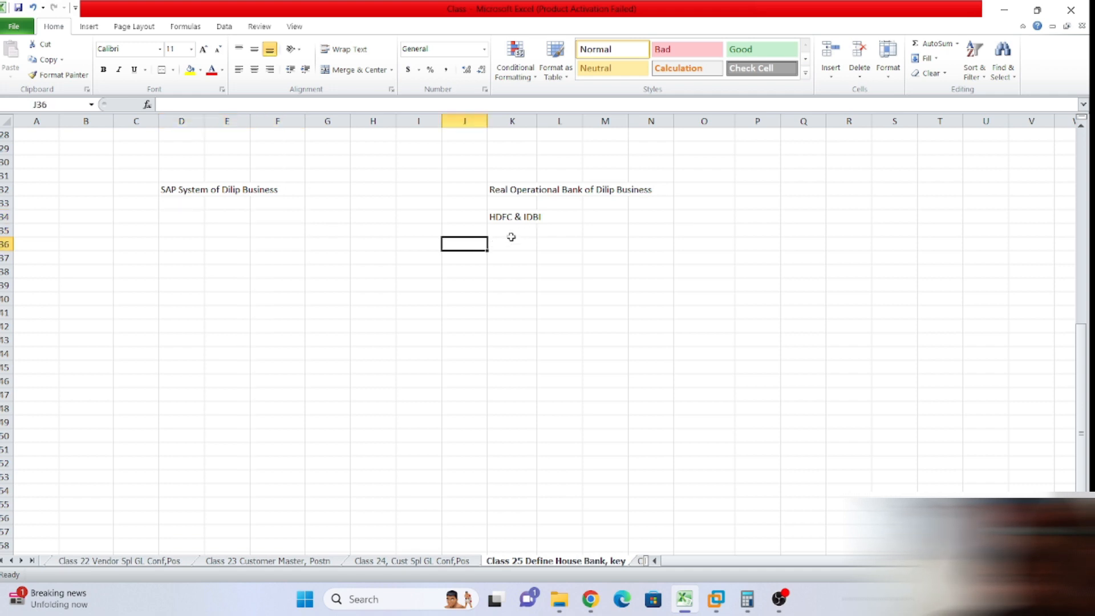
pyautogui.click(143, 165)
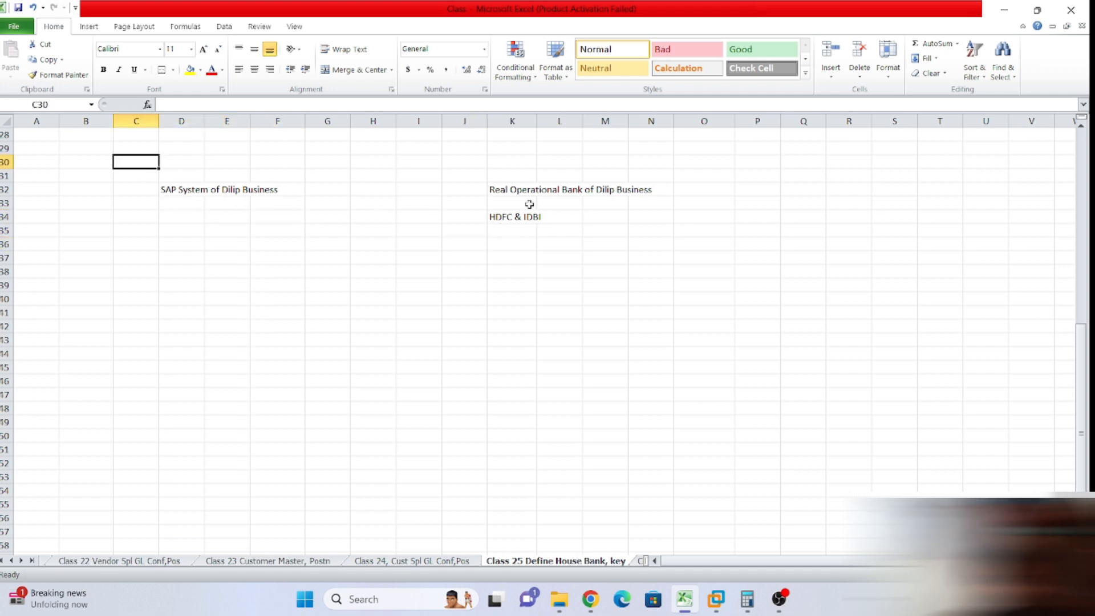
pyautogui.moveTo(486, 187); pyautogui.dragTo(496, 227)
pyautogui.click(606, 216)
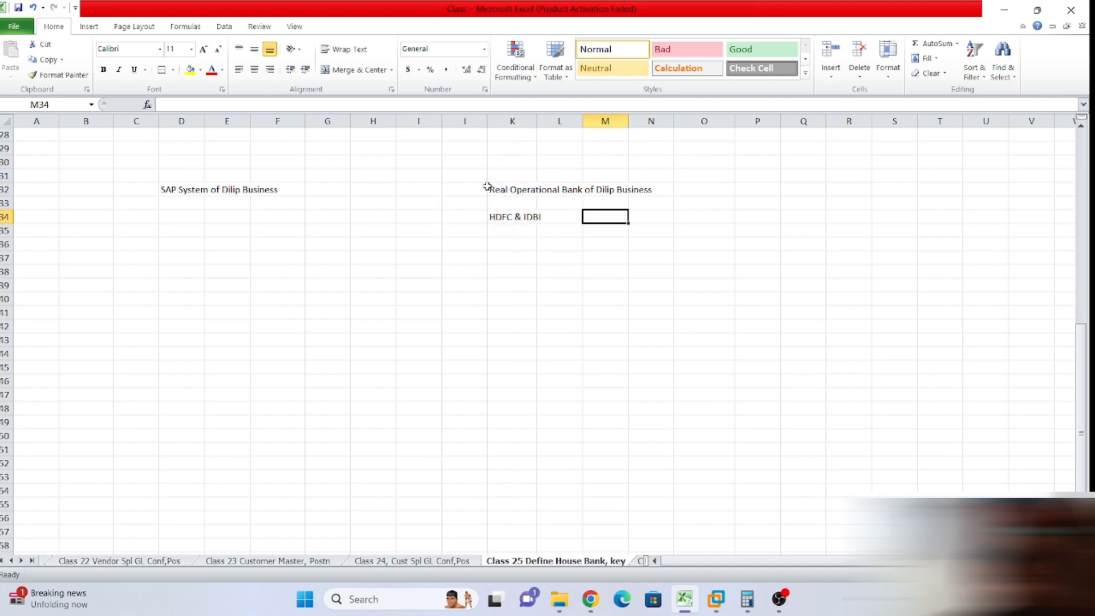
pyautogui.moveTo(486, 187); pyautogui.dragTo(528, 225)
pyautogui.click(589, 220)
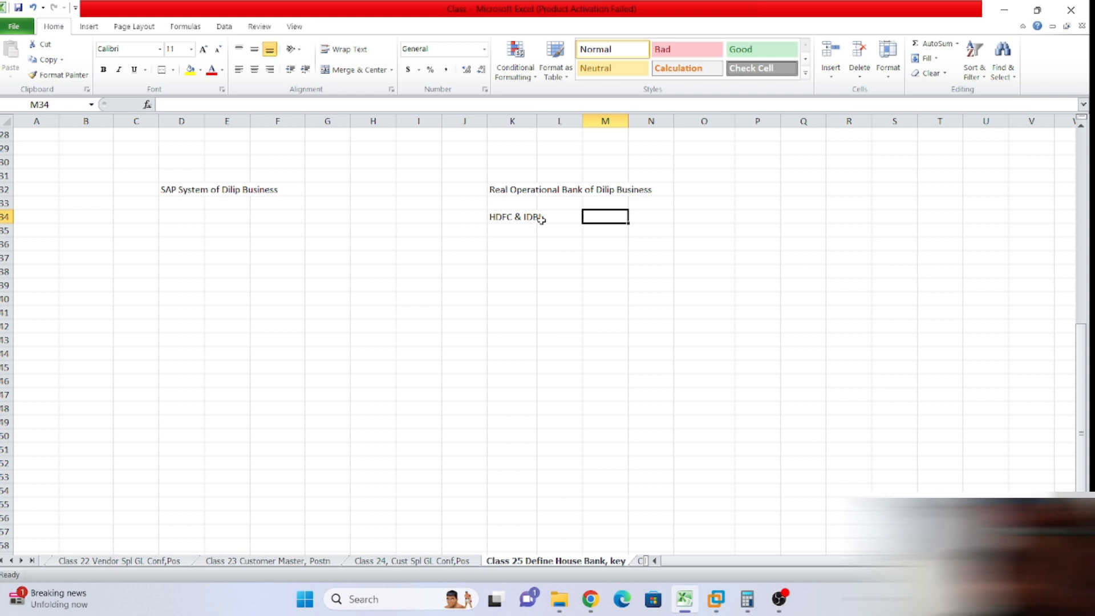
pyautogui.moveTo(175, 220); pyautogui.dragTo(233, 214)
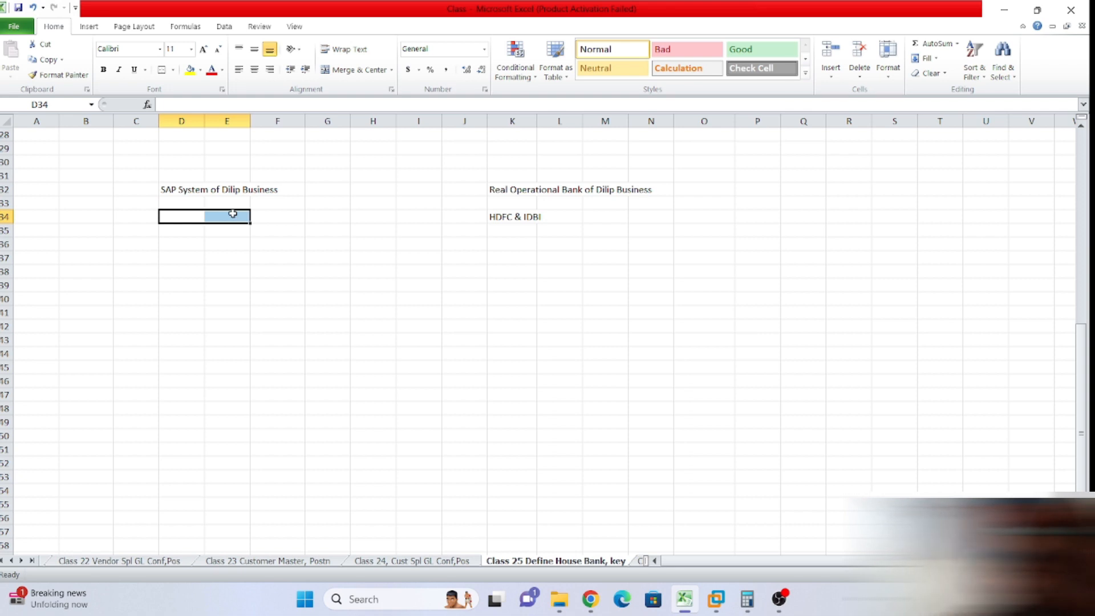
pyautogui.click(220, 240)
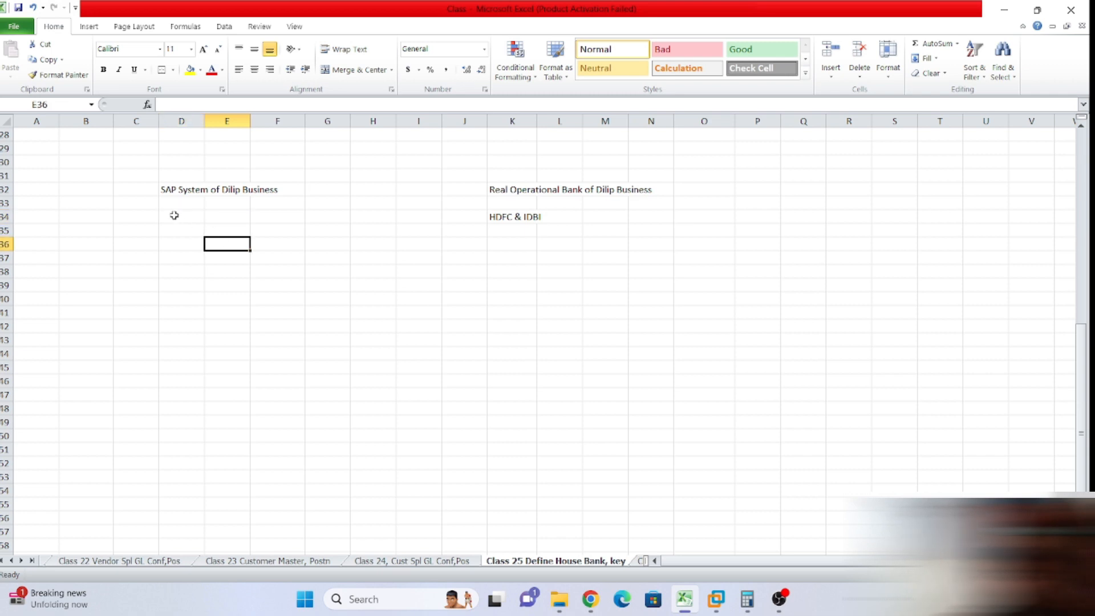
pyautogui.click(182, 243)
pyautogui.click(170, 216)
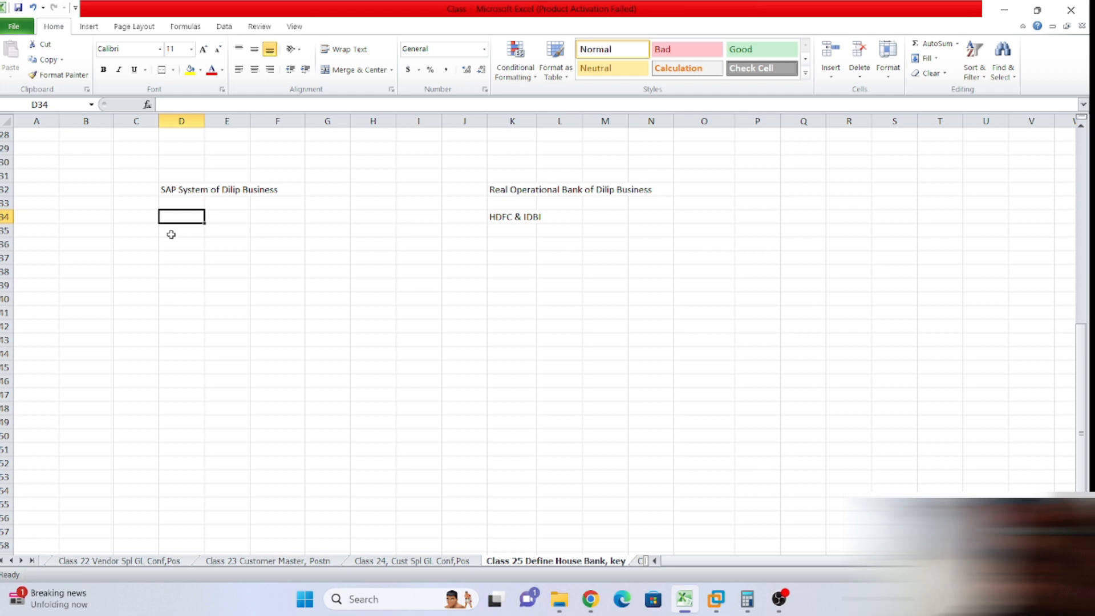
pyautogui.click(173, 235)
pyautogui.moveTo(172, 216); pyautogui.dragTo(183, 269)
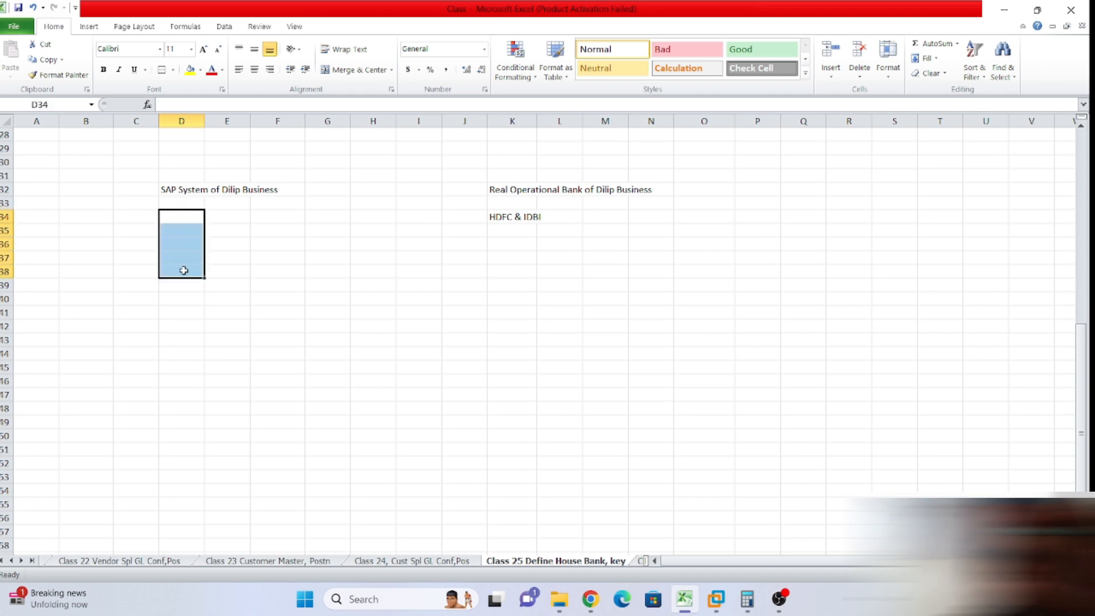
pyautogui.click(233, 247)
pyautogui.click(174, 216)
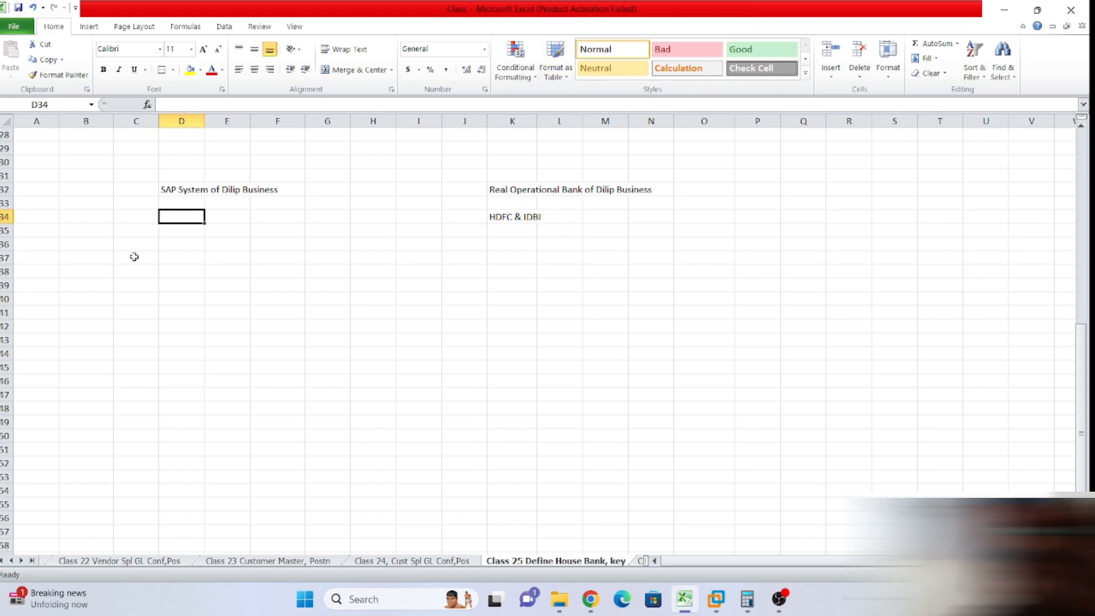
pyautogui.click(164, 243)
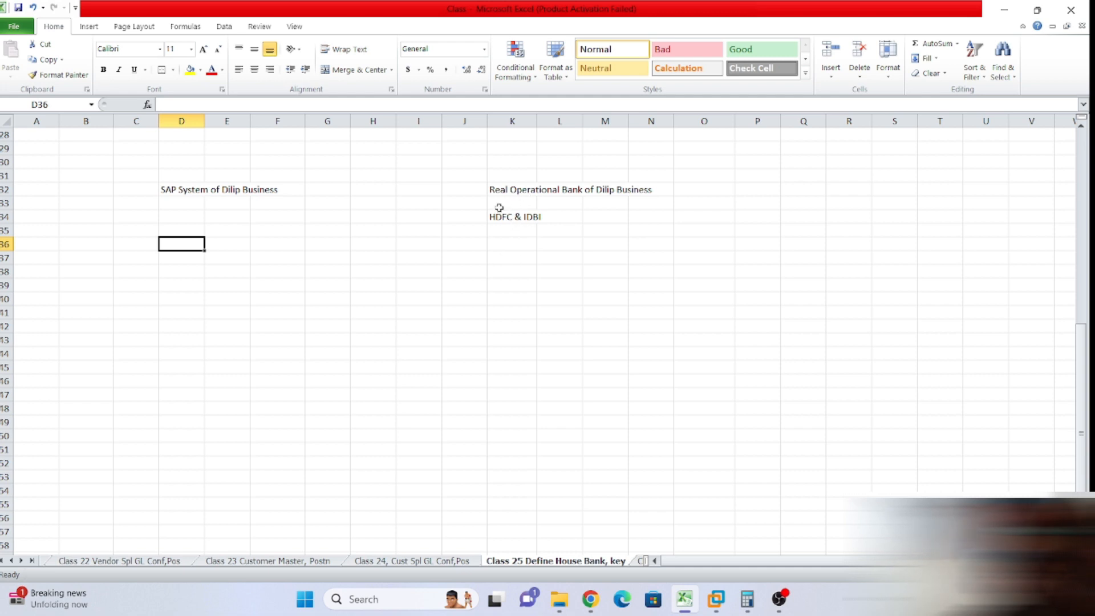
pyautogui.moveTo(492, 206); pyautogui.dragTo(495, 222)
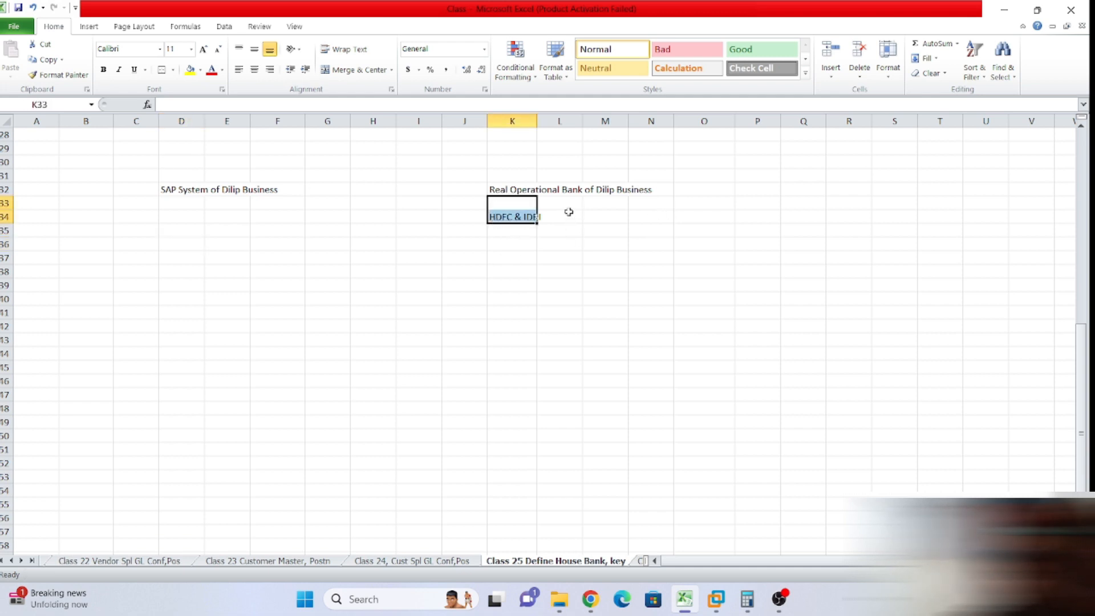
pyautogui.click(563, 236)
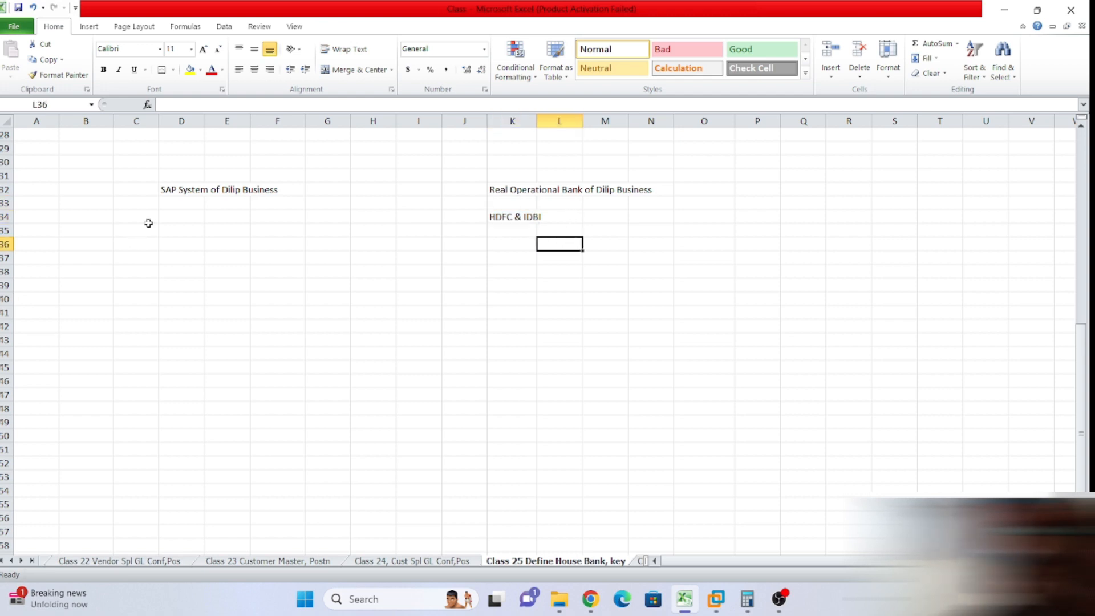
pyautogui.click(165, 207)
pyautogui.click(166, 215)
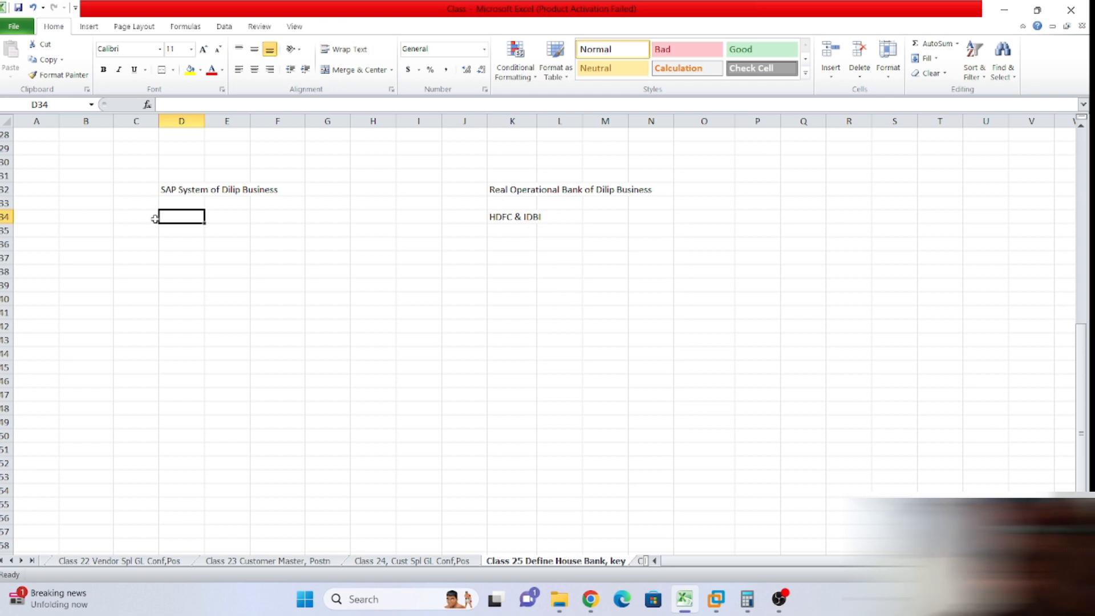
# Complete the D34 entry as 'HDFC & IDBI' under the SAP System heading.
pyautogui.write('HDFC')
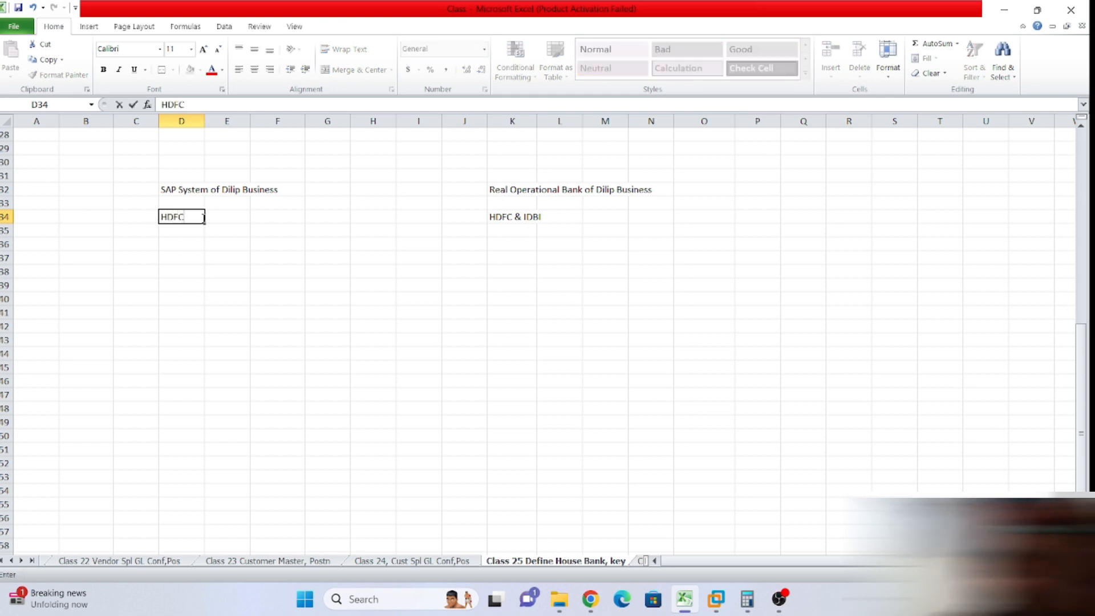
pyautogui.click(171, 234)
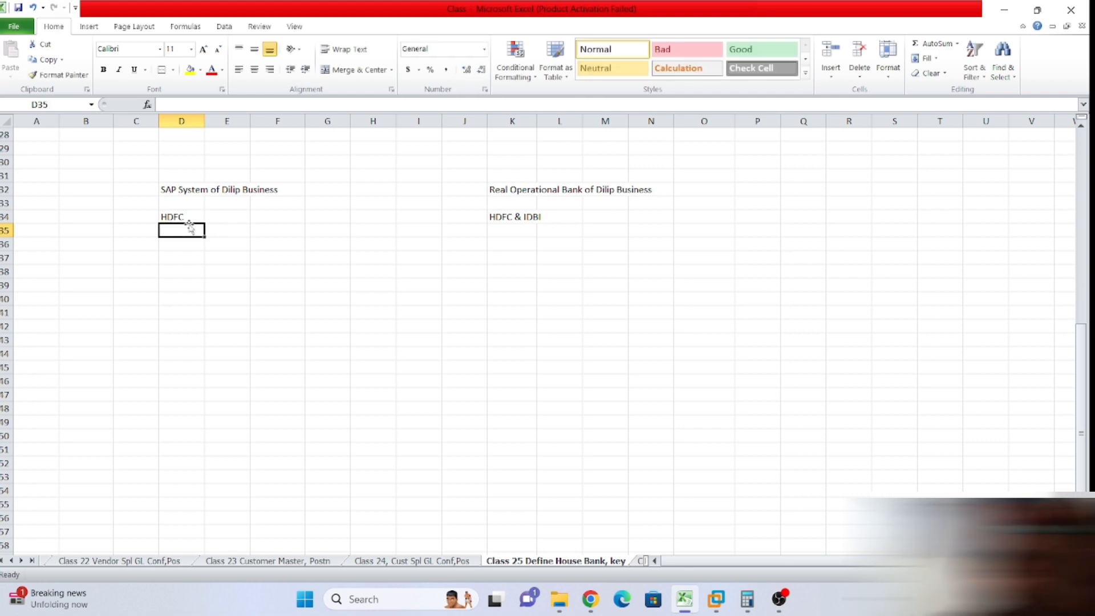
pyautogui.click(192, 213)
pyautogui.click(193, 102)
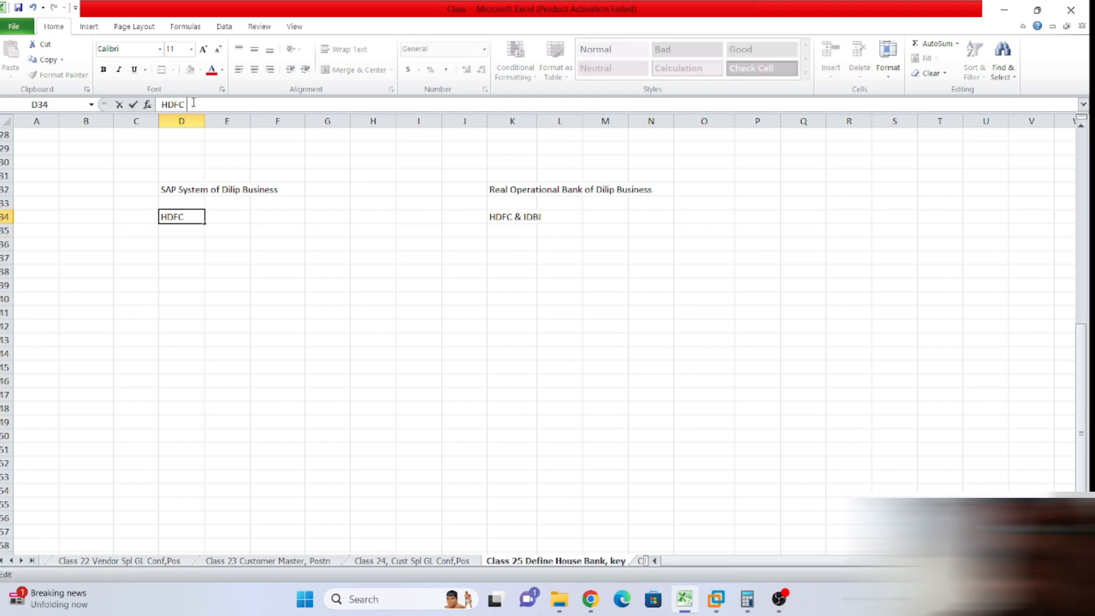
pyautogui.write('& IDBI')
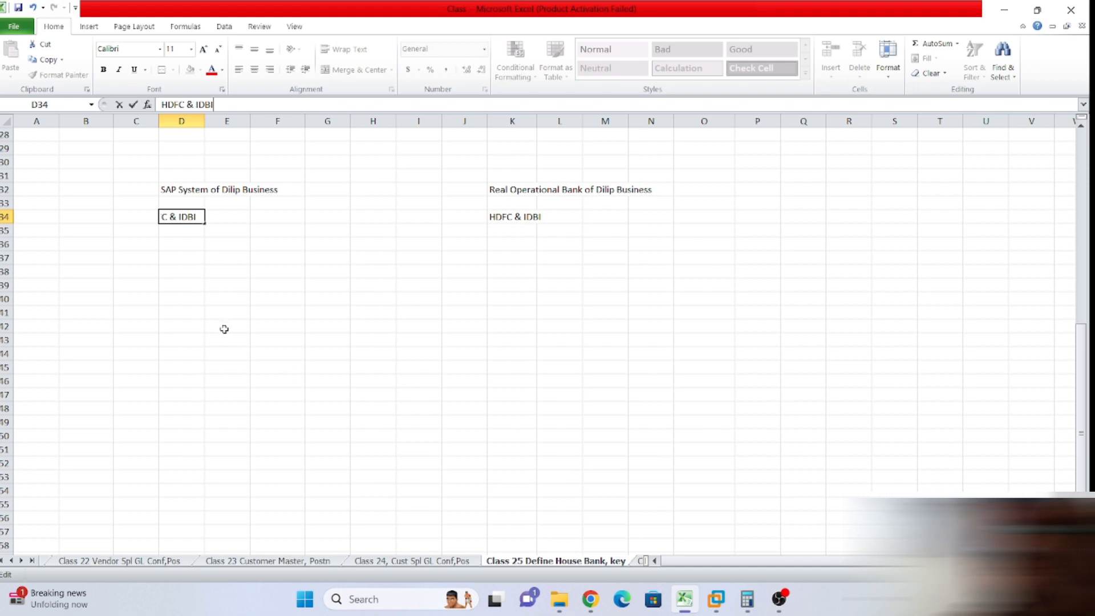
pyautogui.click(183, 267)
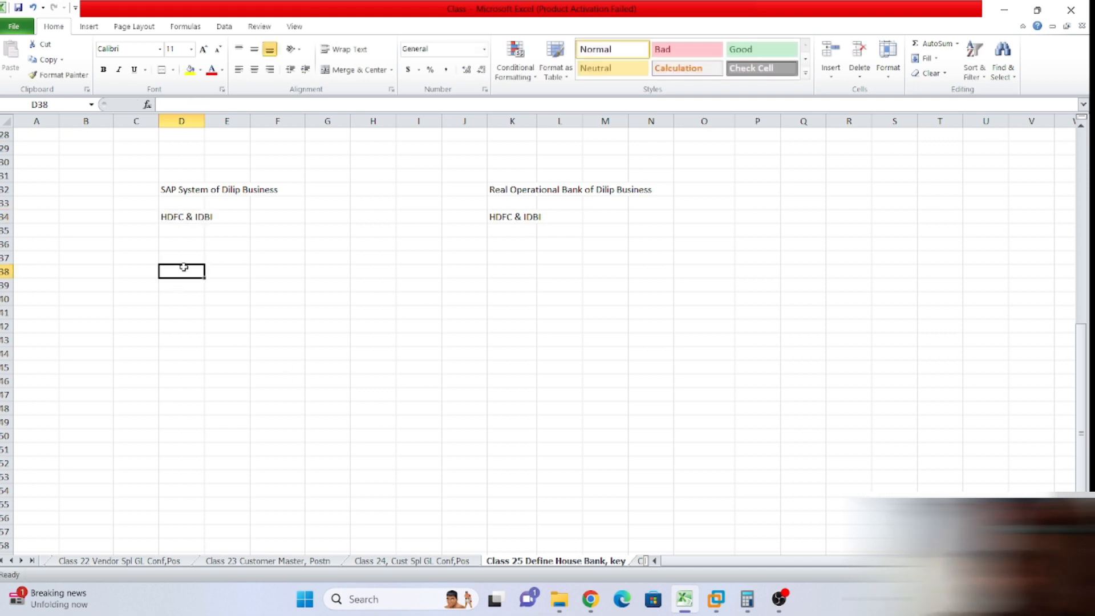
pyautogui.click(301, 273)
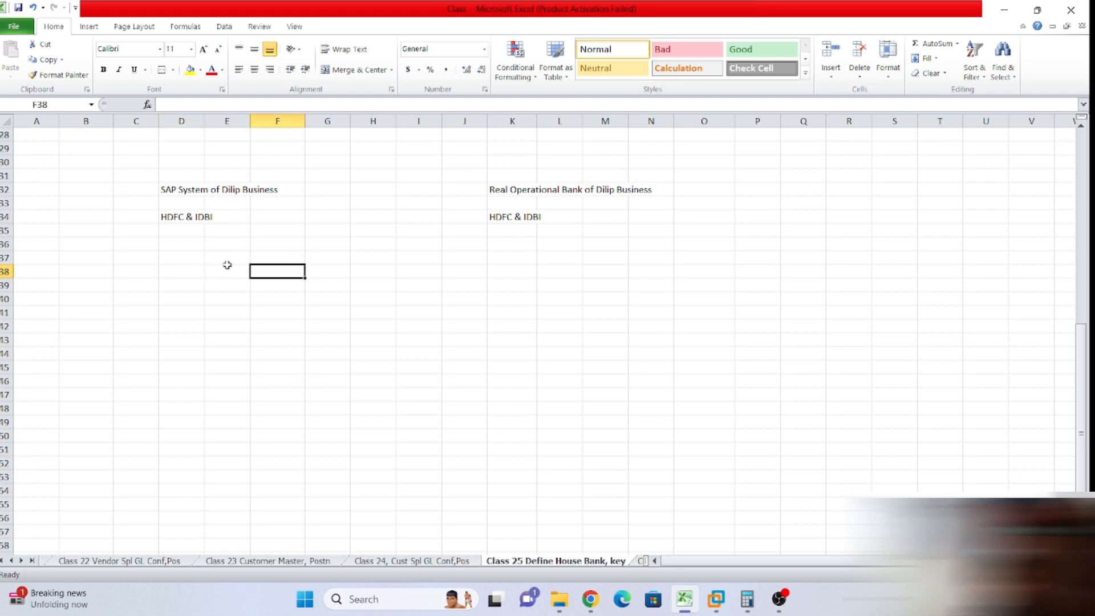
pyautogui.click(185, 285)
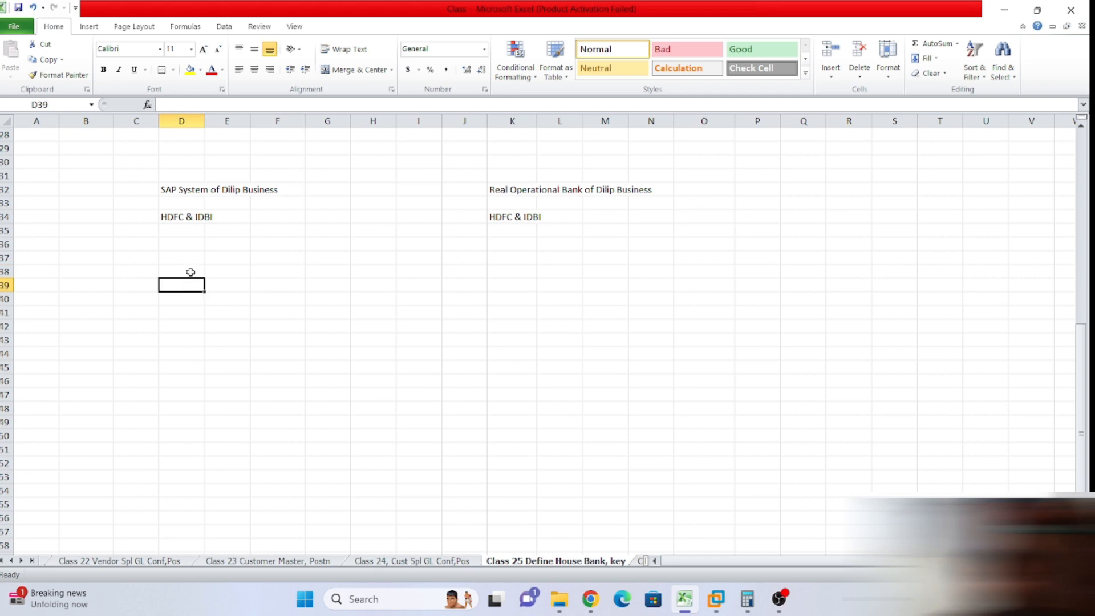
# Enter 'Vendor A/C DR' in D39 and 'To Bank A/C Cr' in E40.
pyautogui.write('Vend')
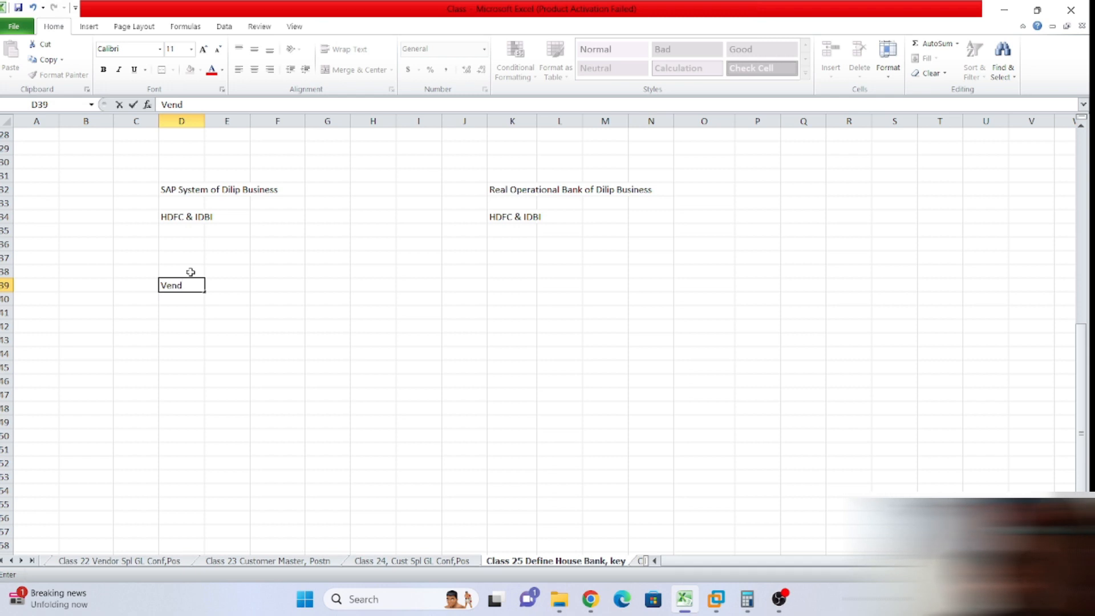
pyautogui.write('or A/C  DR')
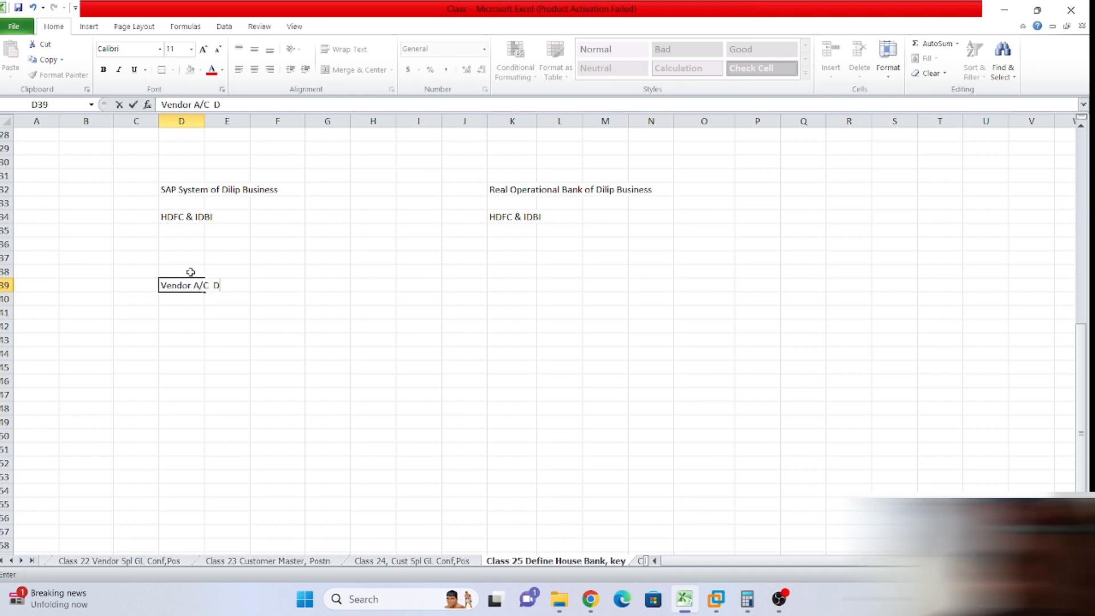
pyautogui.click(226, 312)
pyautogui.click(218, 298)
pyautogui.write('To')
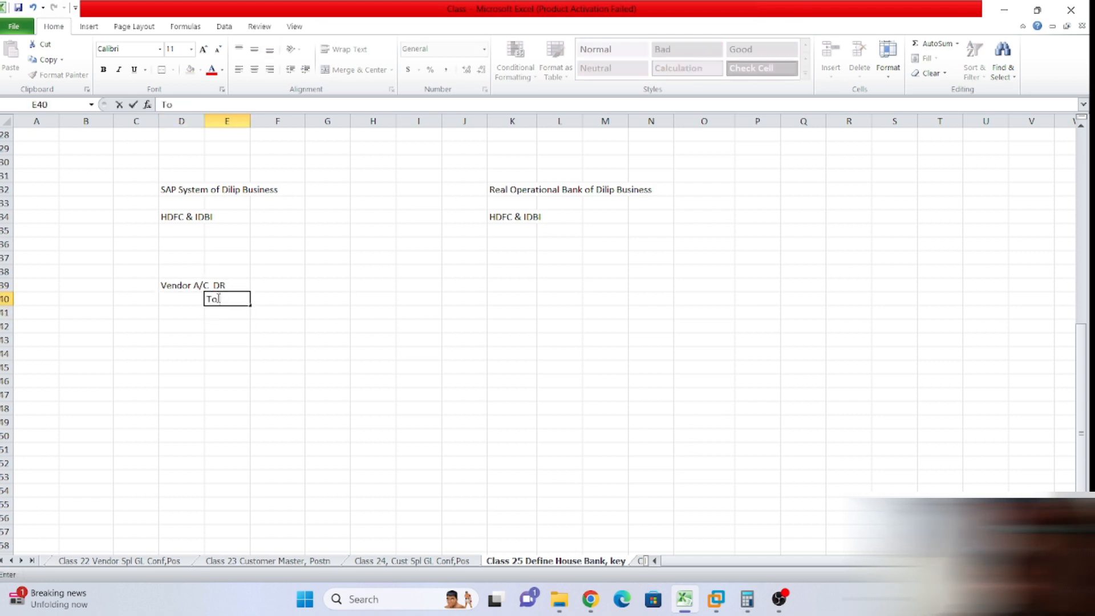
pyautogui.write(' Bank A/C Cr')
pyautogui.click(443, 350)
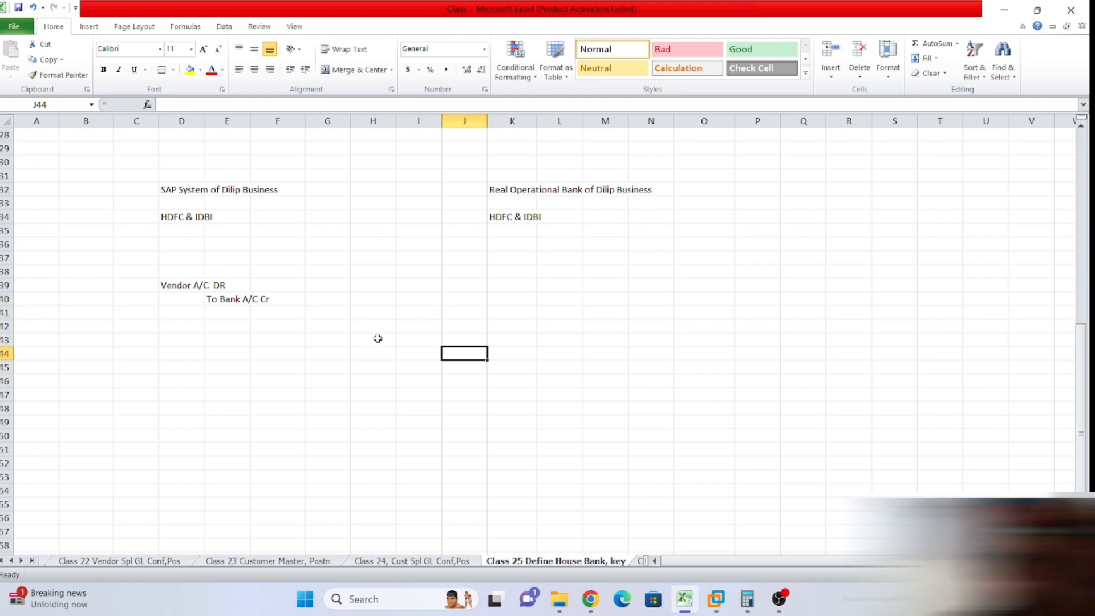
# Enter 100000 as the debit amount in G39 and the credit amount in H40.
pyautogui.click(314, 284)
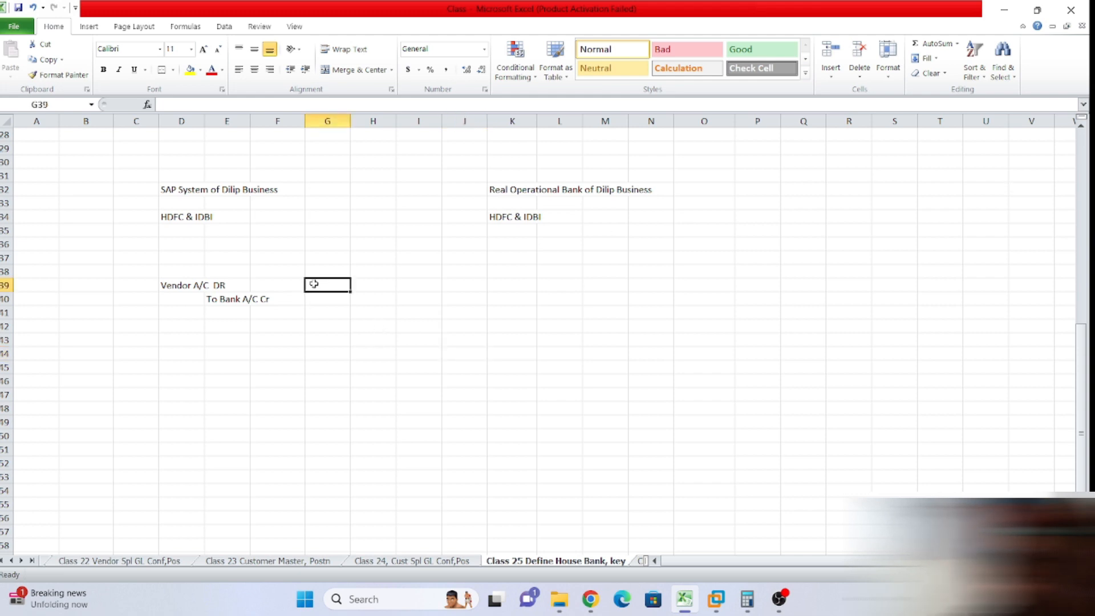
pyautogui.write('100000')
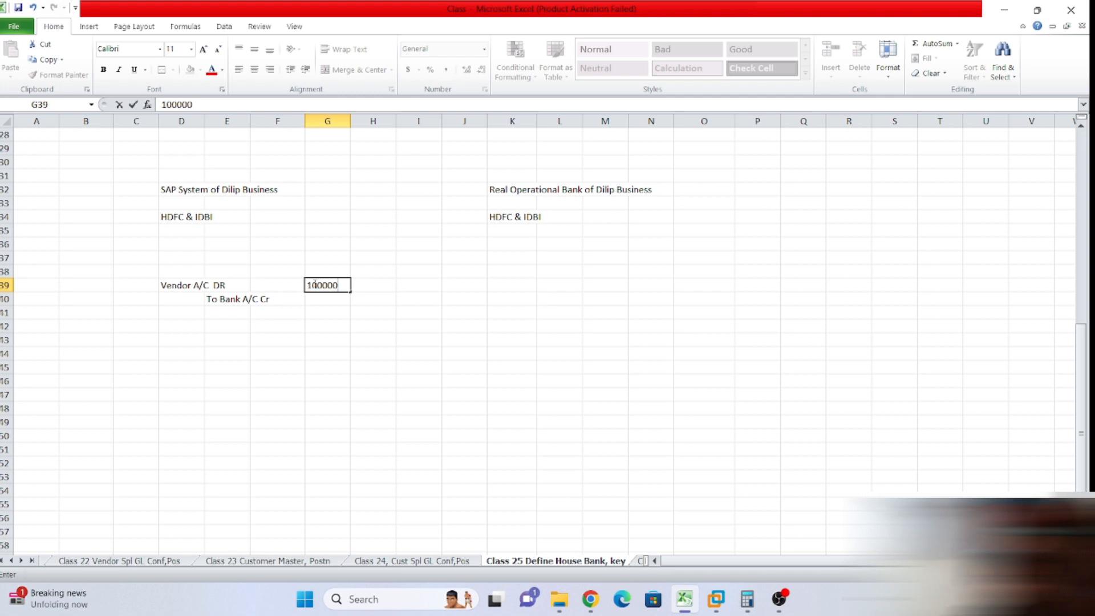
pyautogui.click(368, 299)
pyautogui.write('10000')
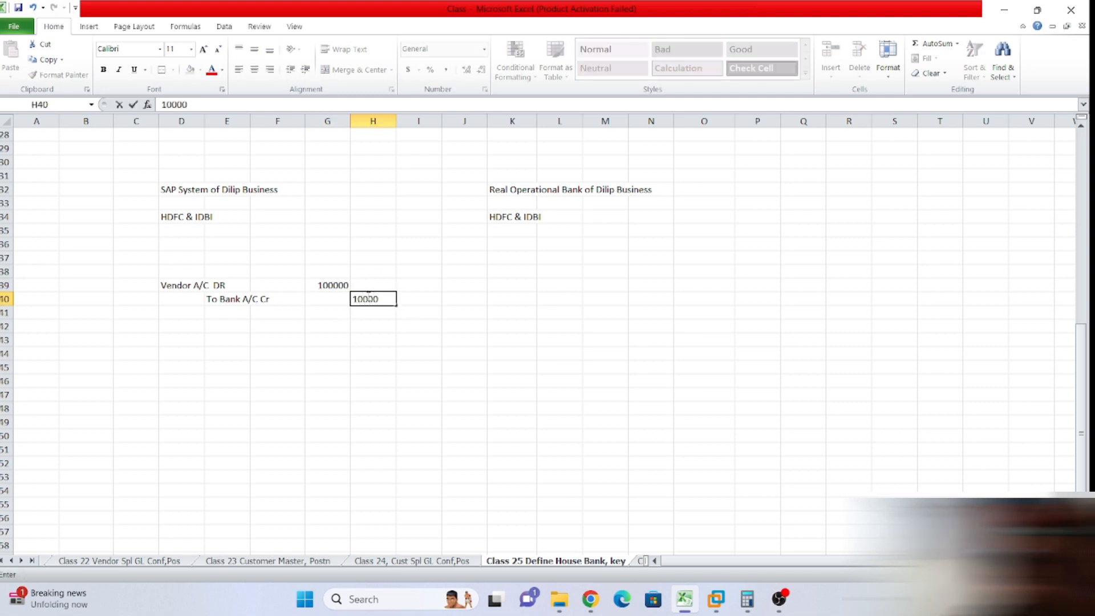
pyautogui.write('0')
pyautogui.click(758, 405)
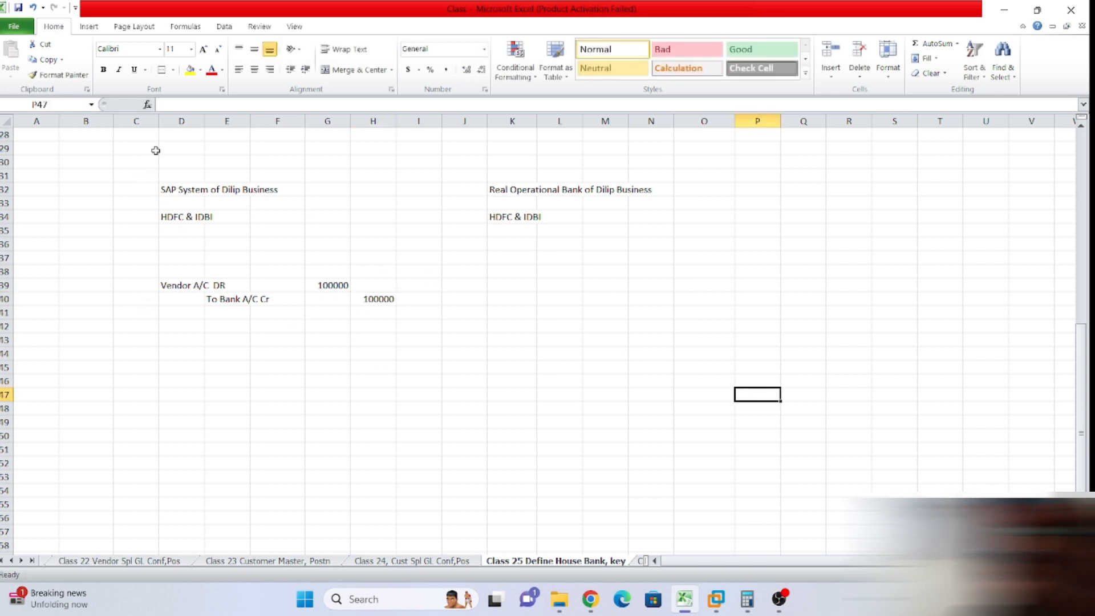
pyautogui.moveTo(143, 174); pyautogui.dragTo(253, 231)
pyautogui.moveTo(492, 183); pyautogui.dragTo(642, 230)
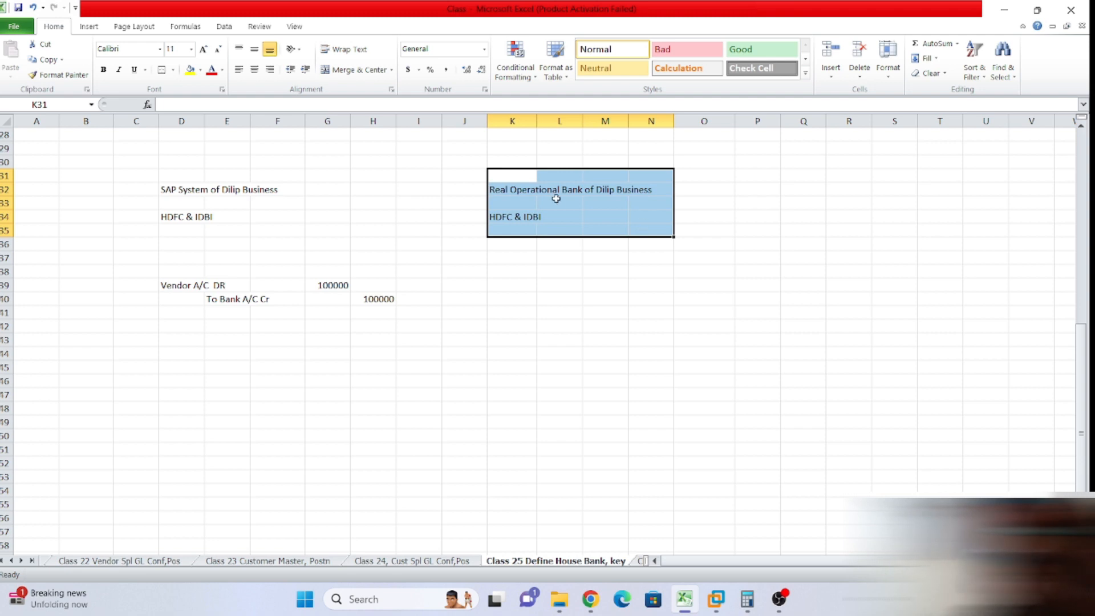
pyautogui.click(587, 193)
pyautogui.moveTo(494, 186); pyautogui.dragTo(542, 218)
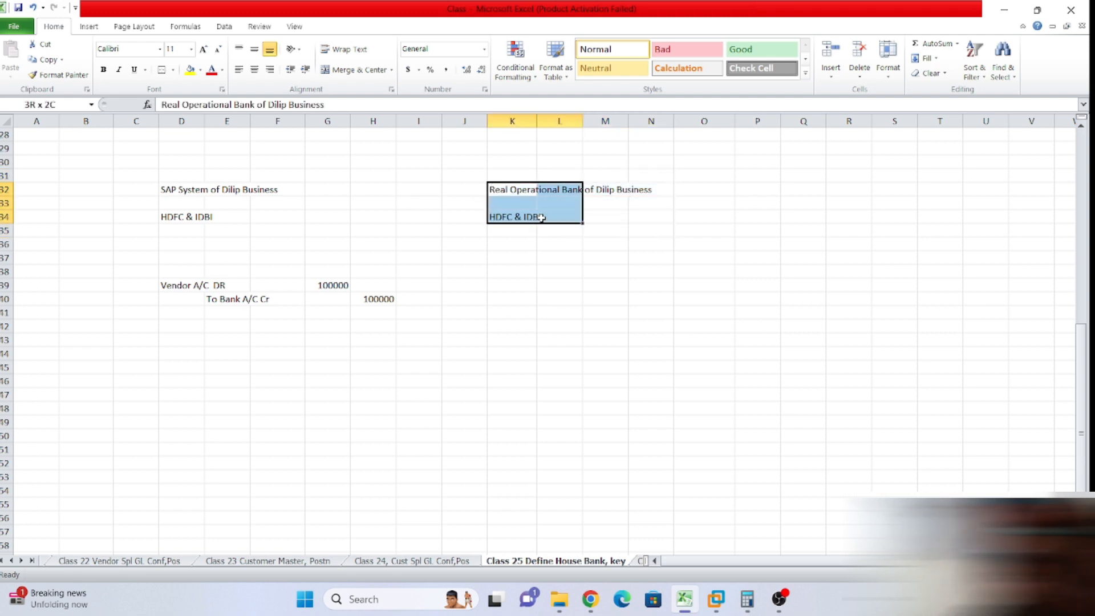
pyautogui.moveTo(162, 206); pyautogui.dragTo(186, 232)
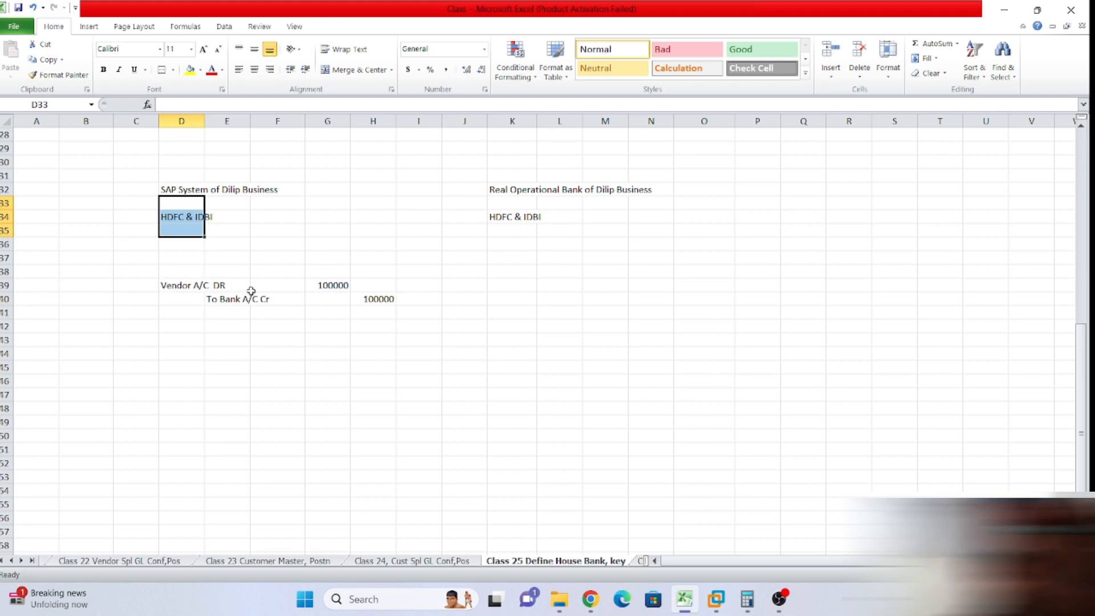
pyautogui.click(232, 325)
pyautogui.moveTo(165, 272); pyautogui.dragTo(404, 303)
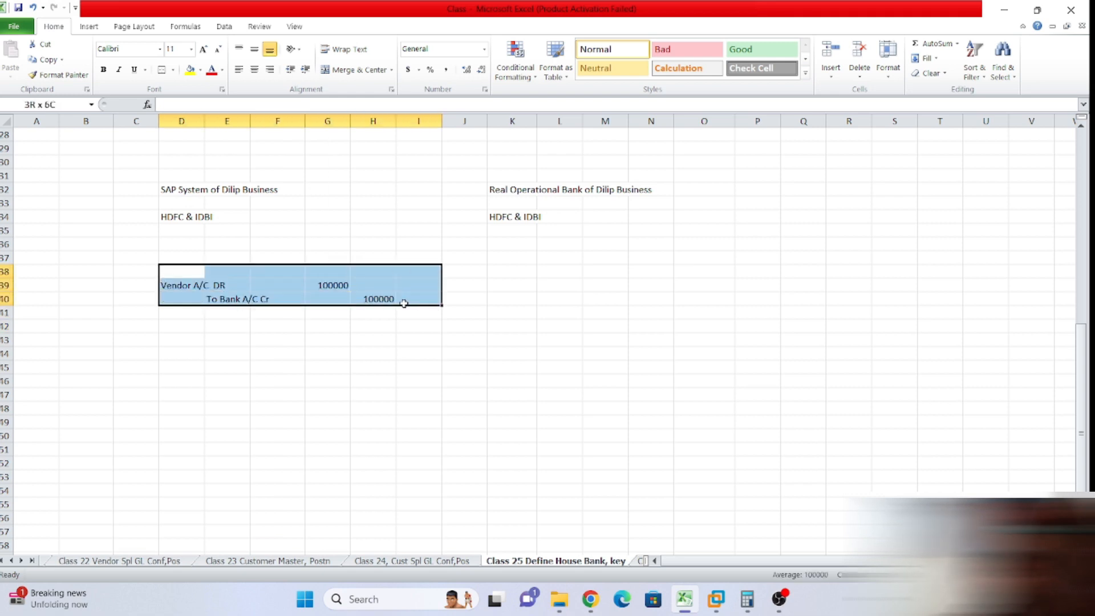
pyautogui.click(496, 270)
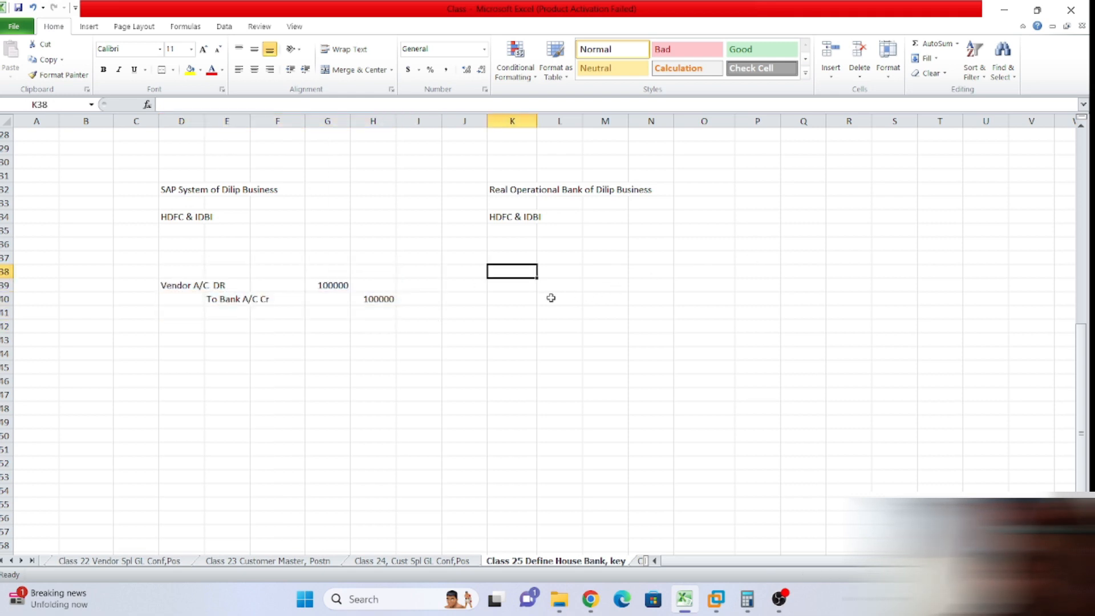
pyautogui.moveTo(501, 267); pyautogui.dragTo(648, 287)
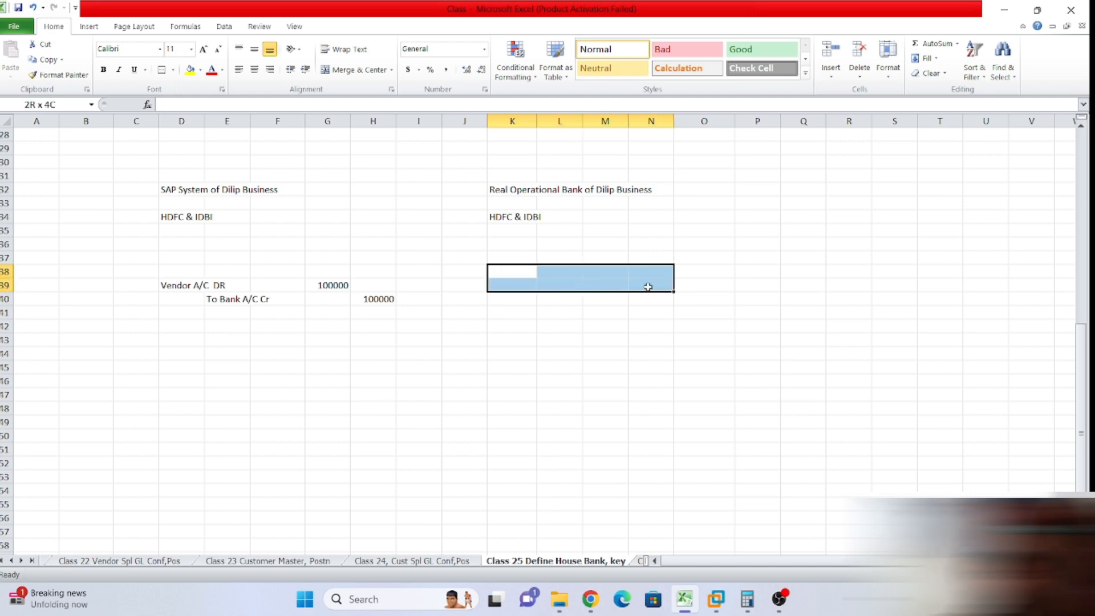
pyautogui.moveTo(188, 283); pyautogui.dragTo(380, 295)
# Copy the vendor debit / bank credit entry and paste it at K39 on the bank side.
pyautogui.hotkey('ctrl', 'c')
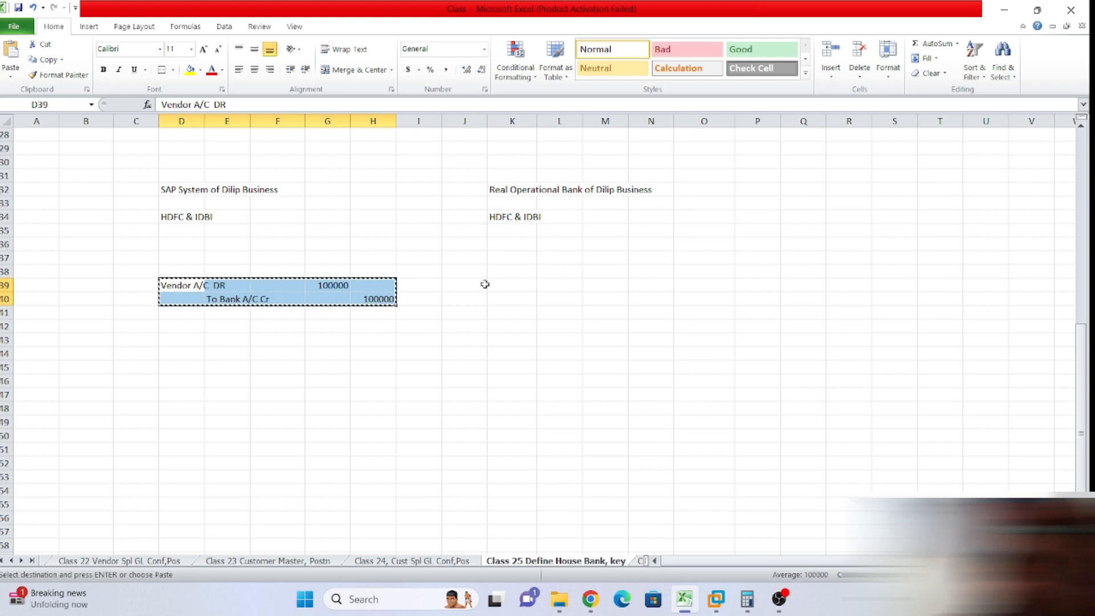
pyautogui.click(513, 281)
pyautogui.hotkey('ctrl', 'v')
pyautogui.click(544, 318)
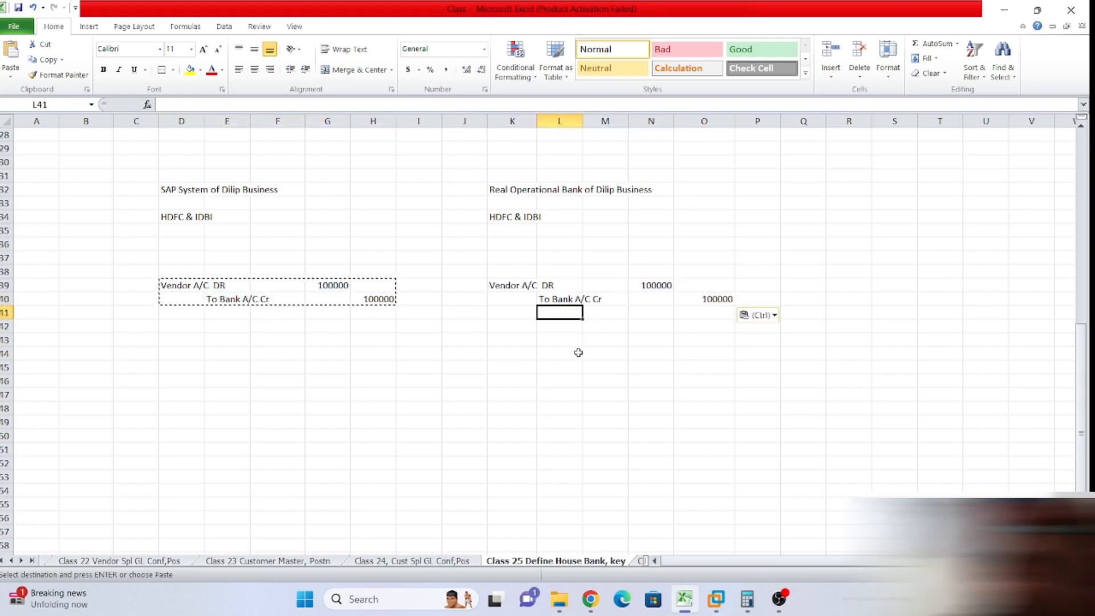
# Highlight the SAP side and the bank side of the diagram in turn to compare them.
pyautogui.moveTo(125, 171); pyautogui.dragTo(449, 305)
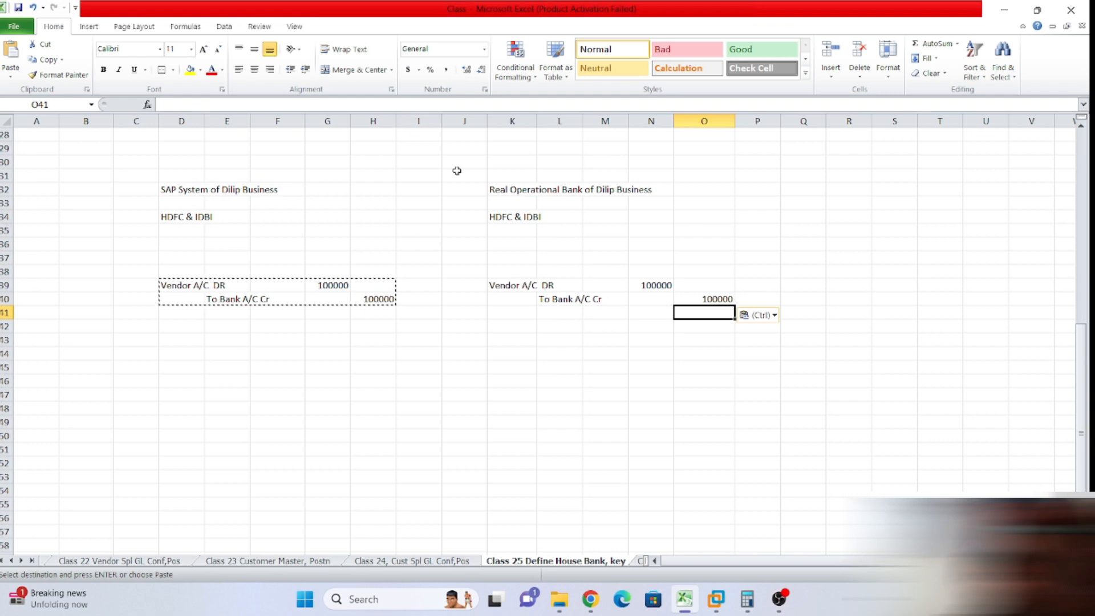
pyautogui.moveTo(501, 189); pyautogui.dragTo(764, 302)
pyautogui.click(913, 272)
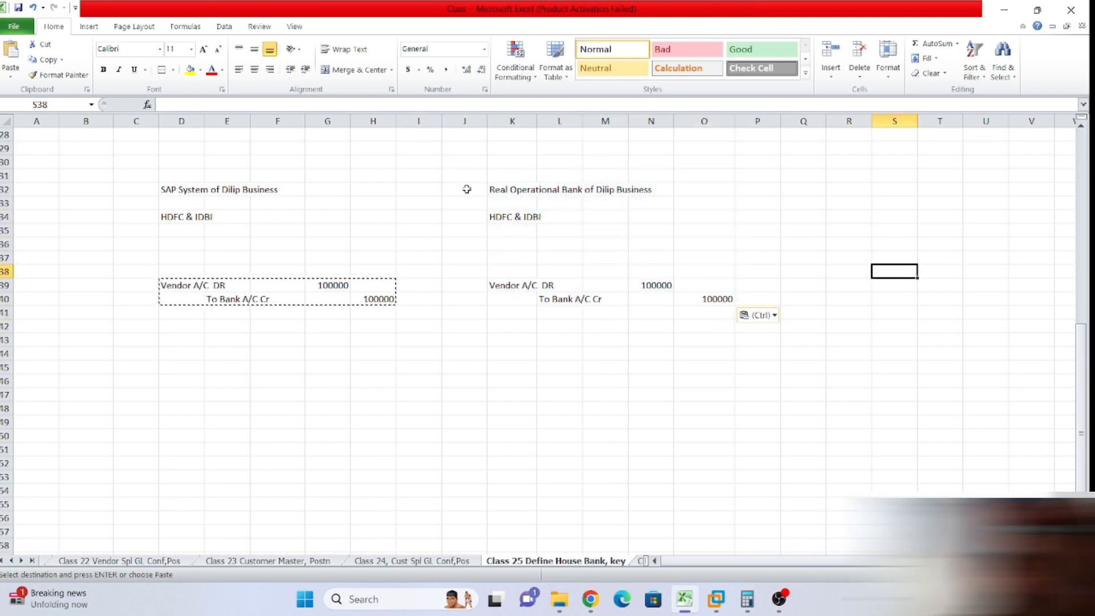
pyautogui.moveTo(490, 178); pyautogui.dragTo(757, 300)
pyautogui.click(840, 231)
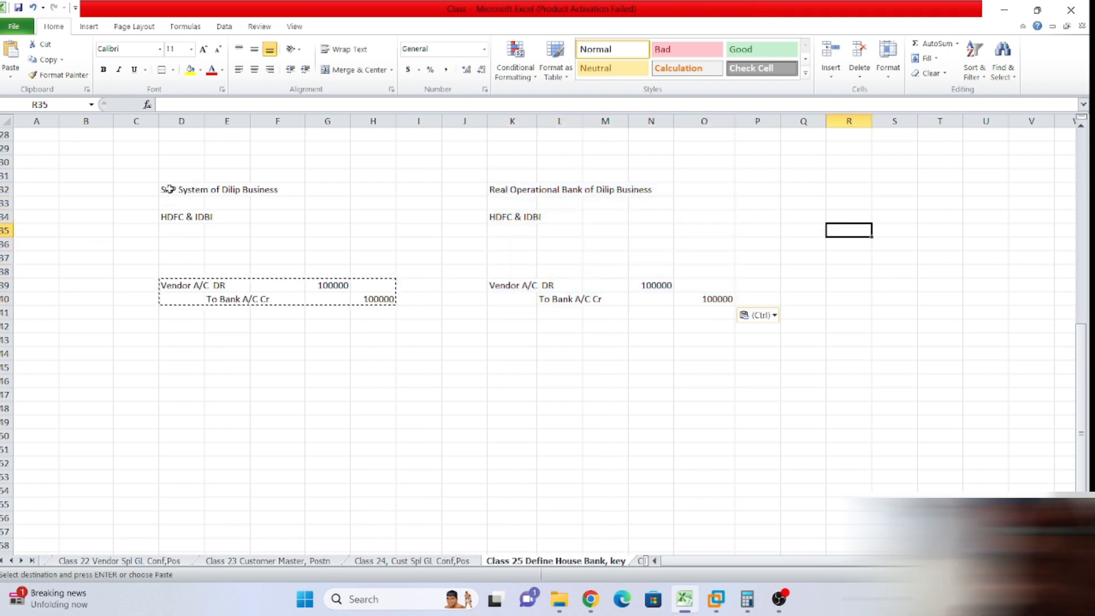
pyautogui.moveTo(162, 181); pyautogui.dragTo(381, 309)
pyautogui.click(206, 367)
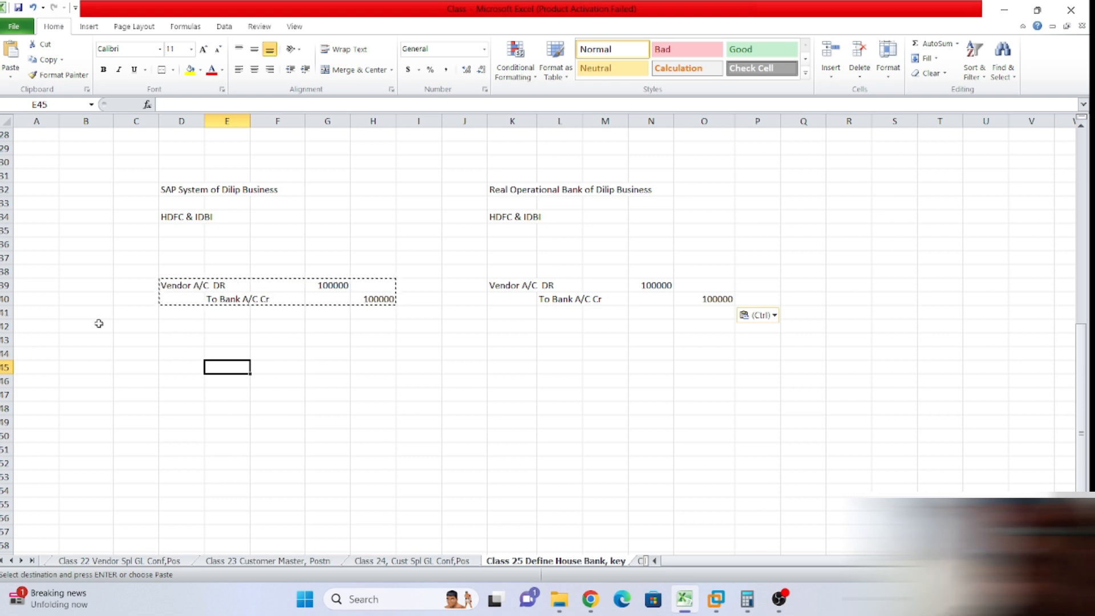
# Enter the label 'User' in D30 above the SAP System heading.
pyautogui.click(175, 164)
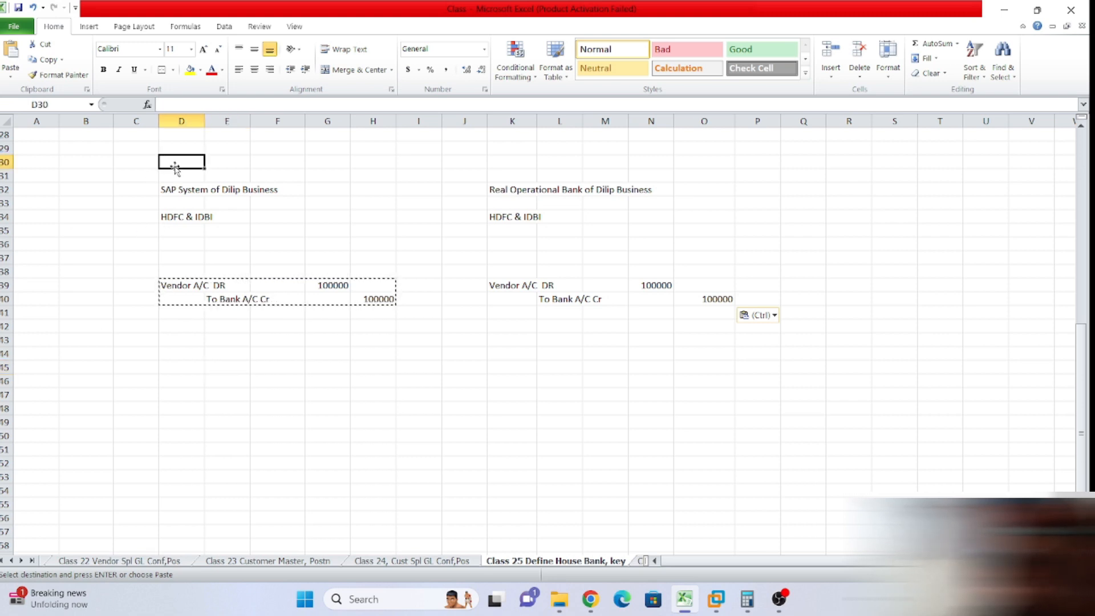
pyautogui.write('User')
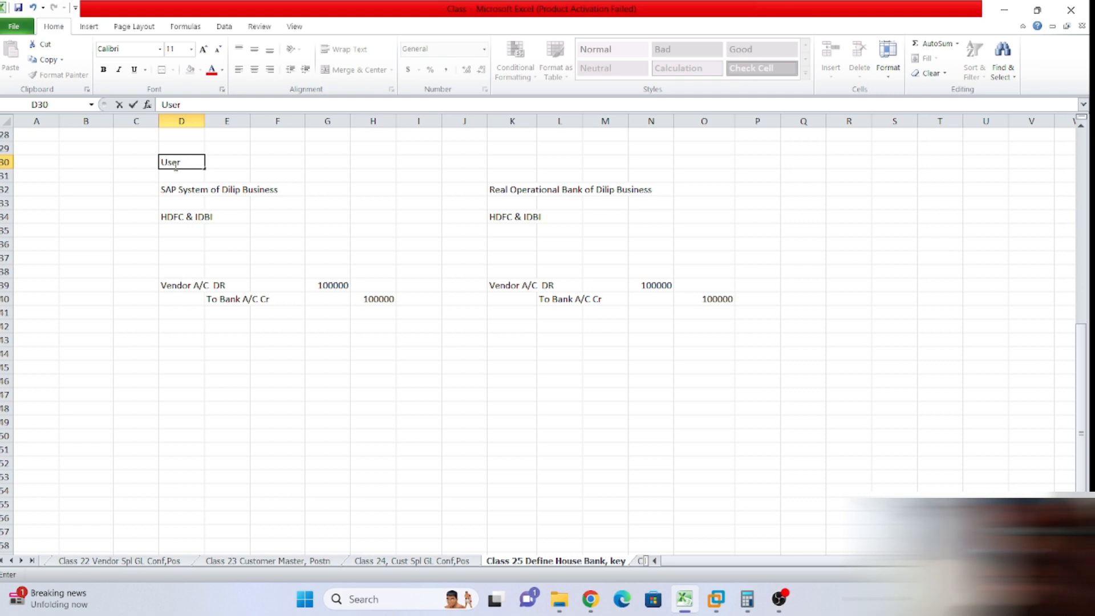
pyautogui.click(265, 218)
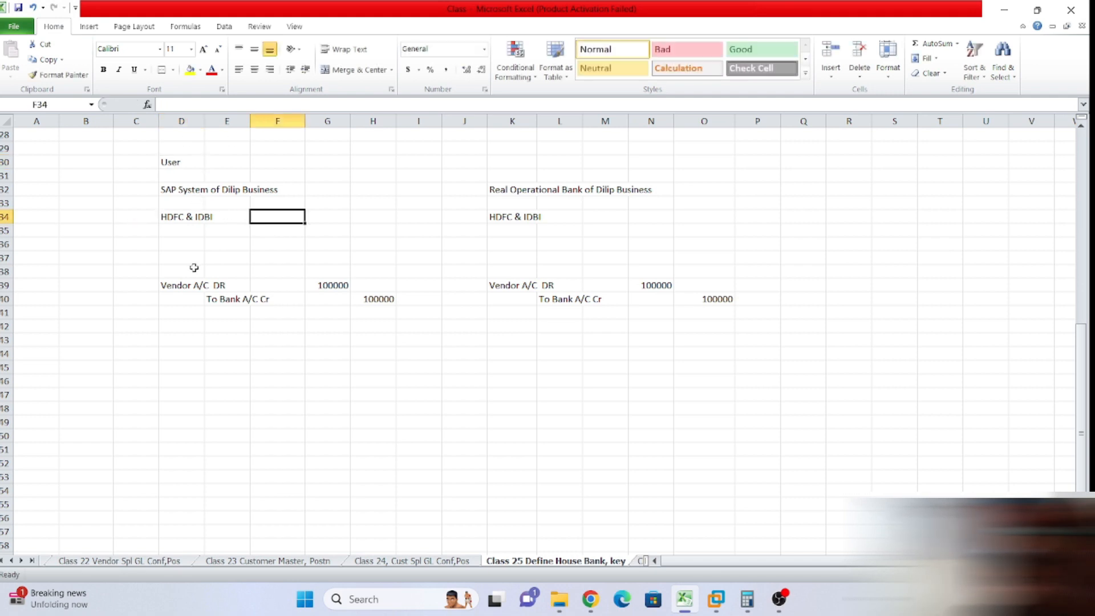
# Highlight the SAP-side entry and labels, then the whole bank-side block.
pyautogui.moveTo(169, 260); pyautogui.dragTo(414, 299)
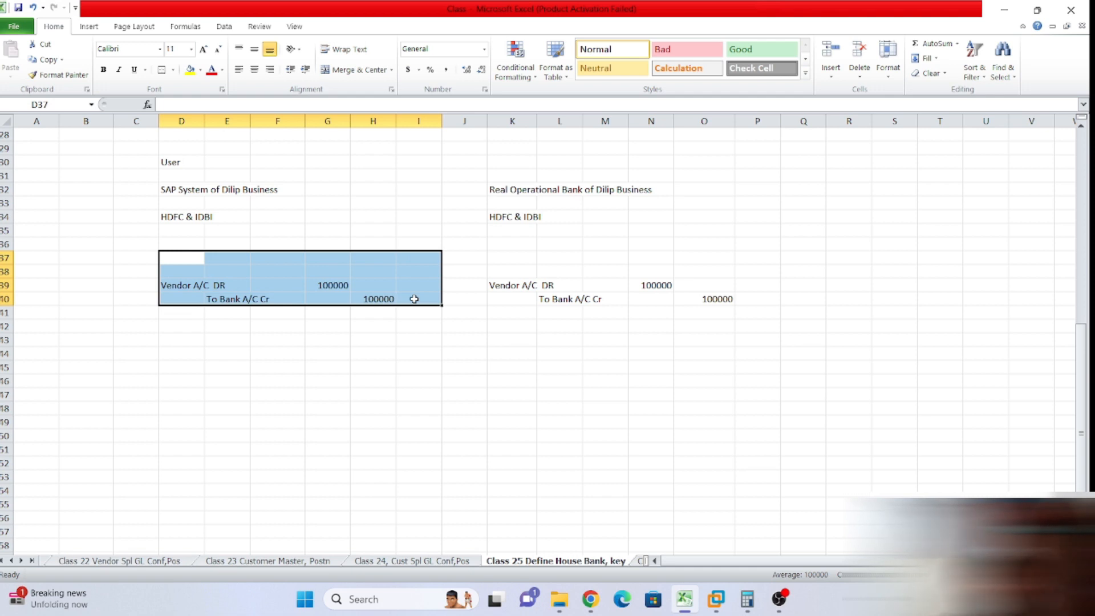
pyautogui.click(262, 367)
pyautogui.moveTo(142, 187); pyautogui.dragTo(460, 303)
pyautogui.click(533, 339)
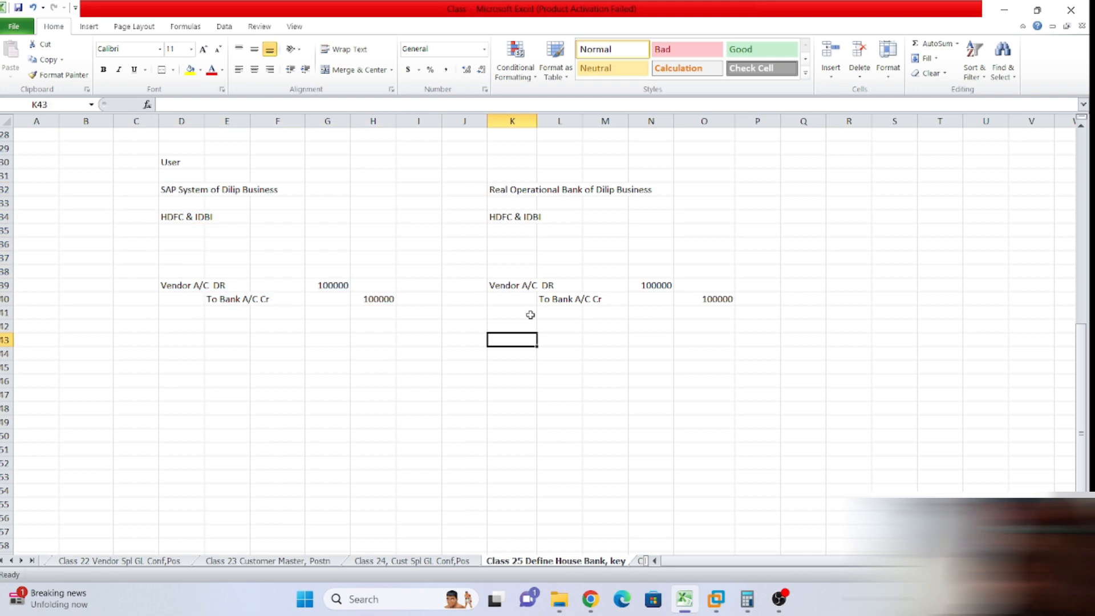
pyautogui.moveTo(490, 170); pyautogui.dragTo(789, 322)
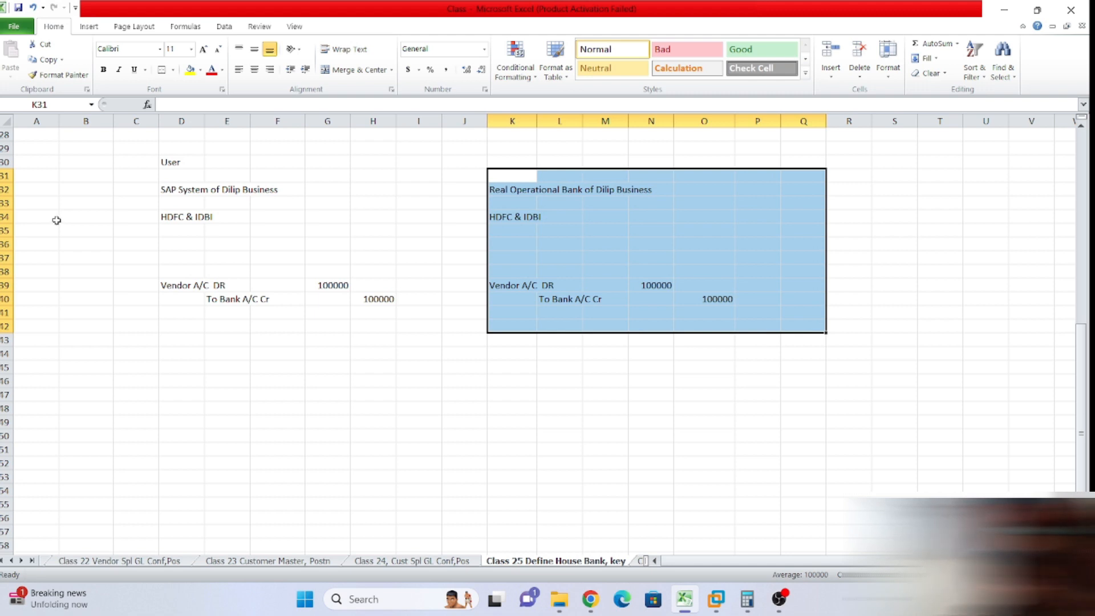
pyautogui.click(577, 222)
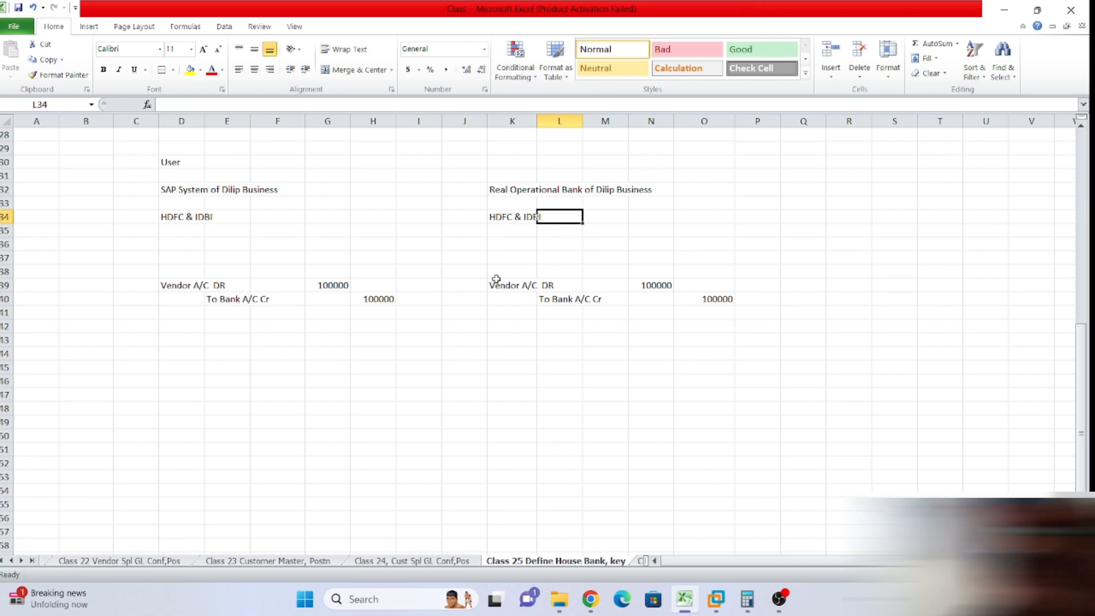
pyautogui.moveTo(519, 270); pyautogui.dragTo(764, 285)
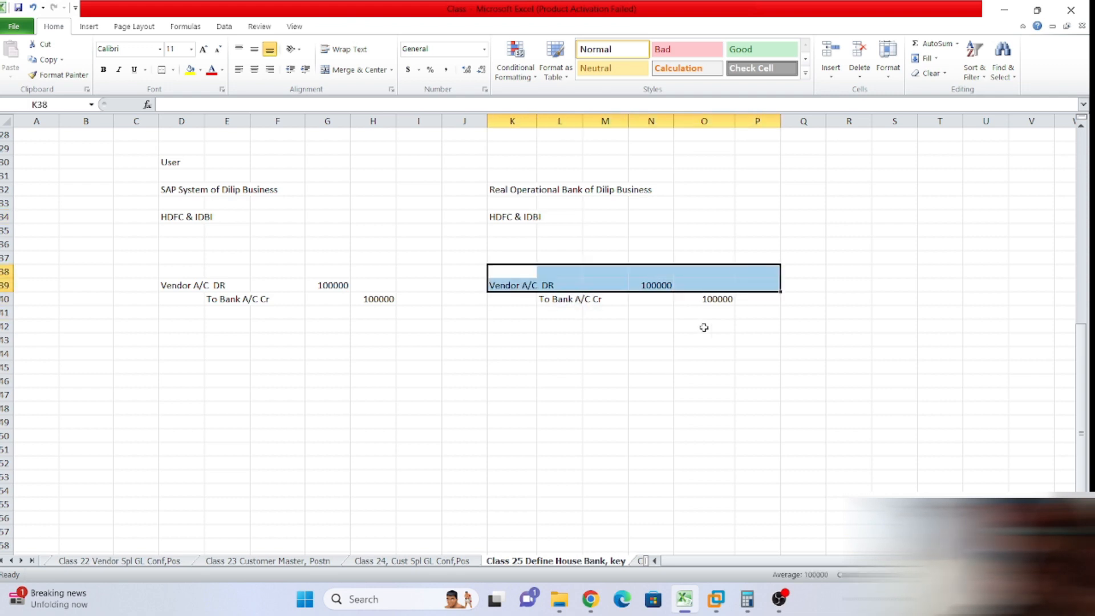
pyautogui.click(704, 327)
pyautogui.moveTo(172, 272); pyautogui.dragTo(377, 300)
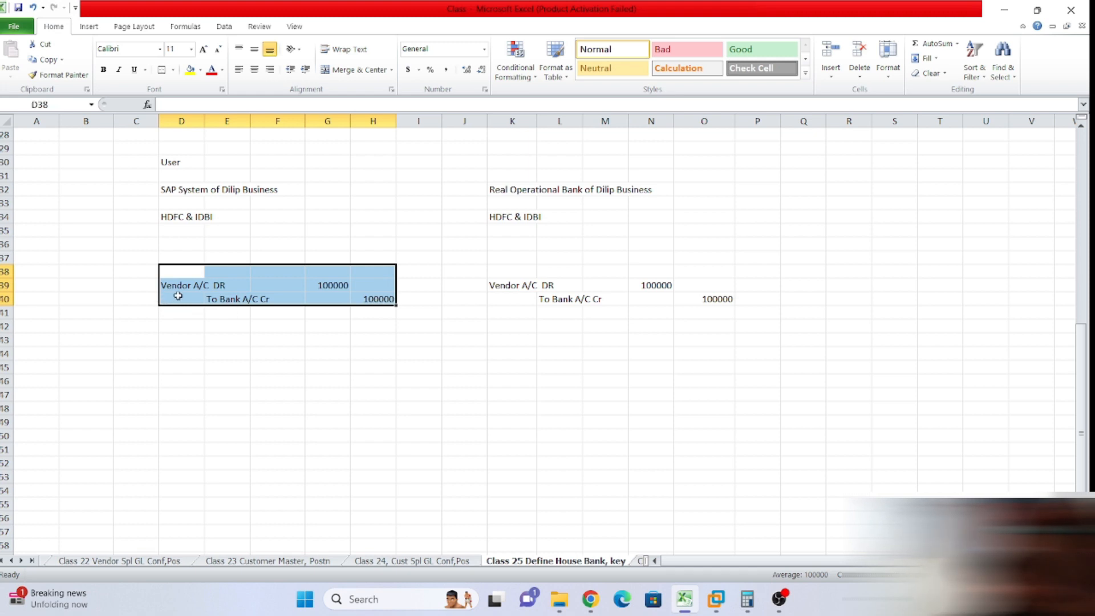
pyautogui.moveTo(480, 153); pyautogui.dragTo(768, 319)
pyautogui.moveTo(160, 268); pyautogui.dragTo(208, 300)
pyautogui.moveTo(105, 147); pyautogui.dragTo(433, 315)
pyautogui.click(596, 340)
pyautogui.moveTo(489, 271); pyautogui.dragTo(737, 299)
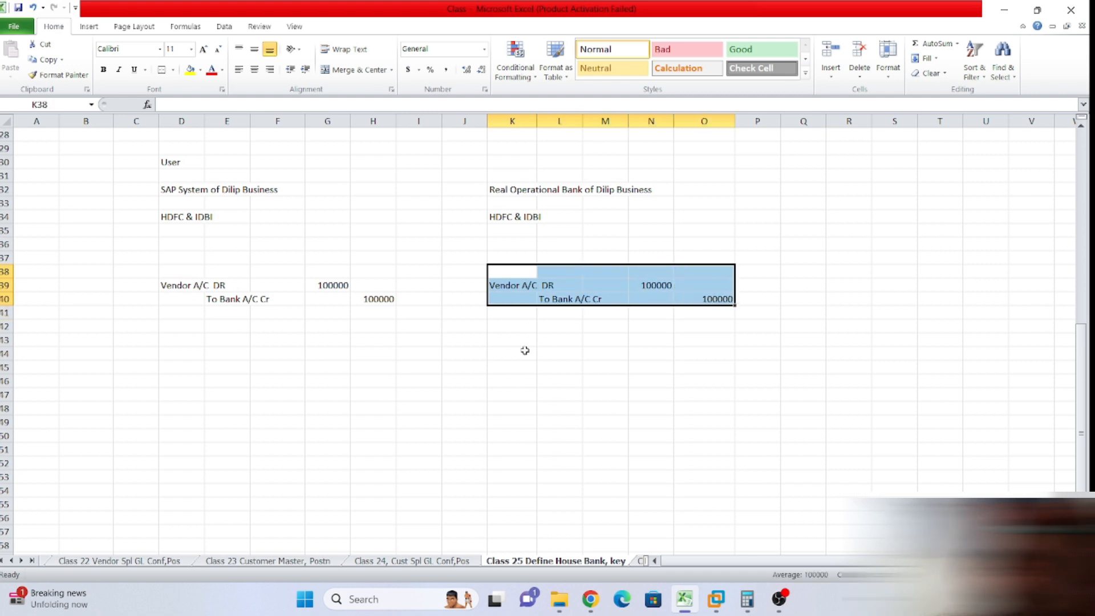
pyautogui.click(632, 193)
pyautogui.moveTo(162, 186); pyautogui.dragTo(215, 231)
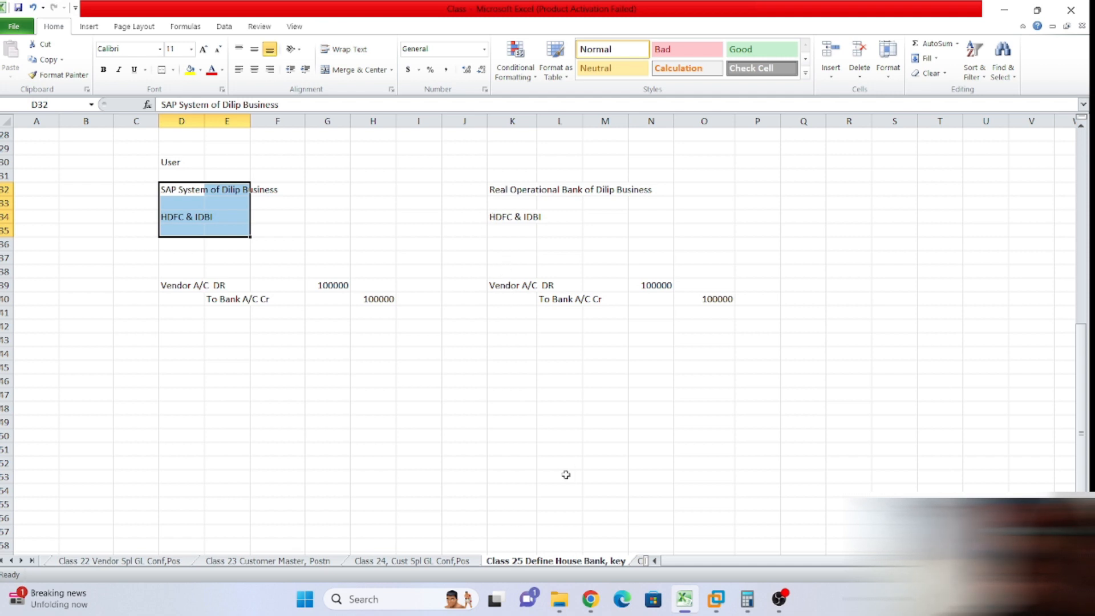
pyautogui.click(509, 340)
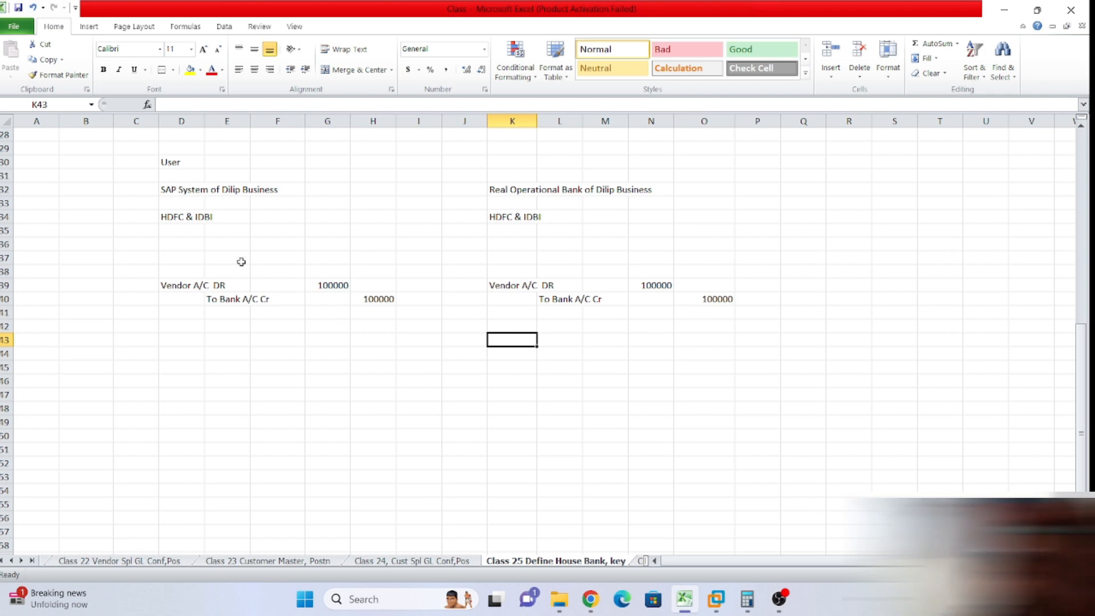
# Type 'Payment Instruction Note to Real Operational Bank to make payment' below the SAP entry.
pyautogui.moveTo(165, 273); pyautogui.dragTo(396, 306)
pyautogui.click(188, 365)
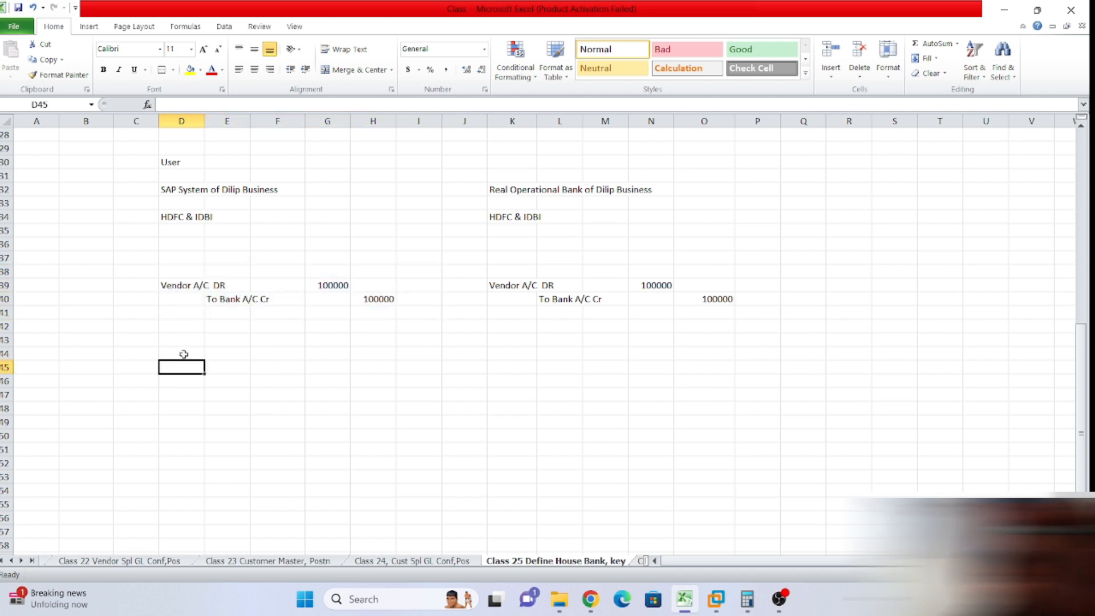
pyautogui.write('Payment')
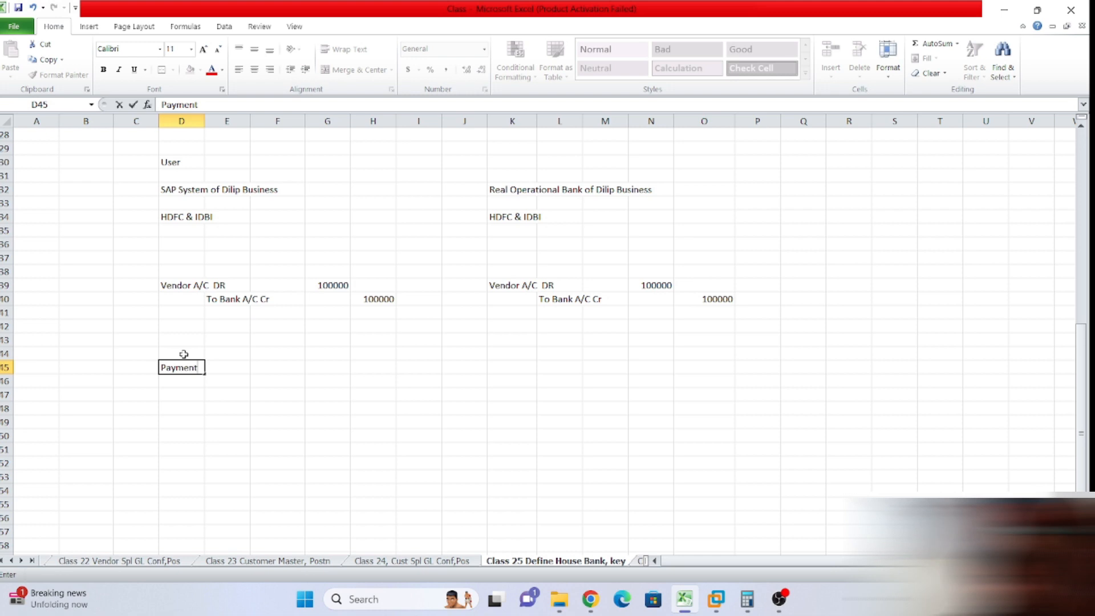
pyautogui.write(' Instruction Note to Real Operational Bank to mak')
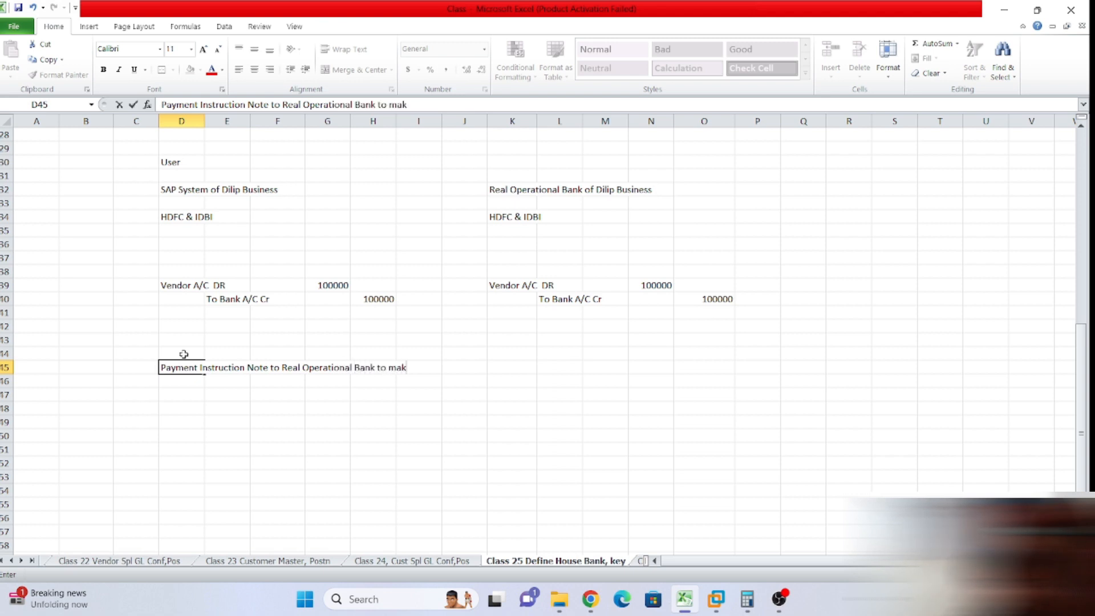
pyautogui.write('e payment')
pyautogui.click(169, 405)
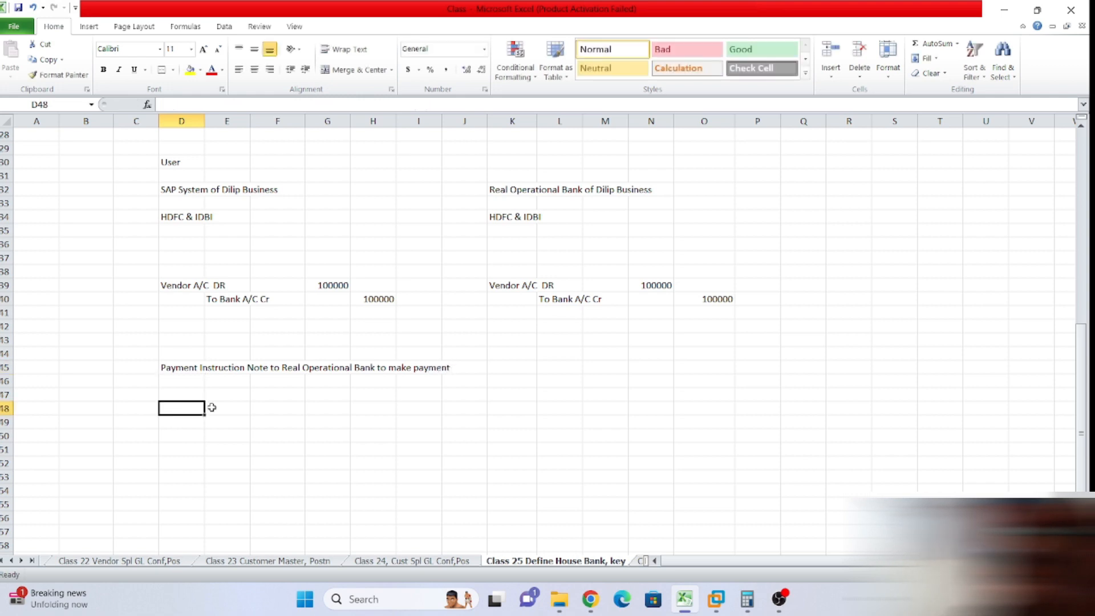
# Highlight the vendor and bank entries on both sides, ending on the bank-side 100000 credit.
pyautogui.moveTo(494, 272); pyautogui.dragTo(745, 312)
pyautogui.click(680, 286)
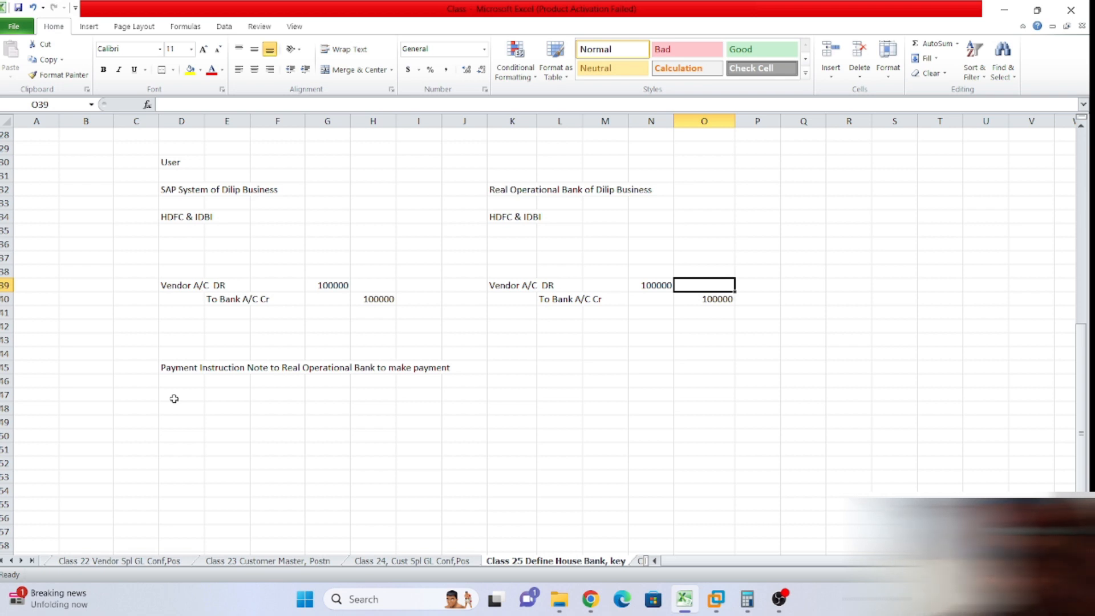
pyautogui.moveTo(163, 281); pyautogui.dragTo(342, 314)
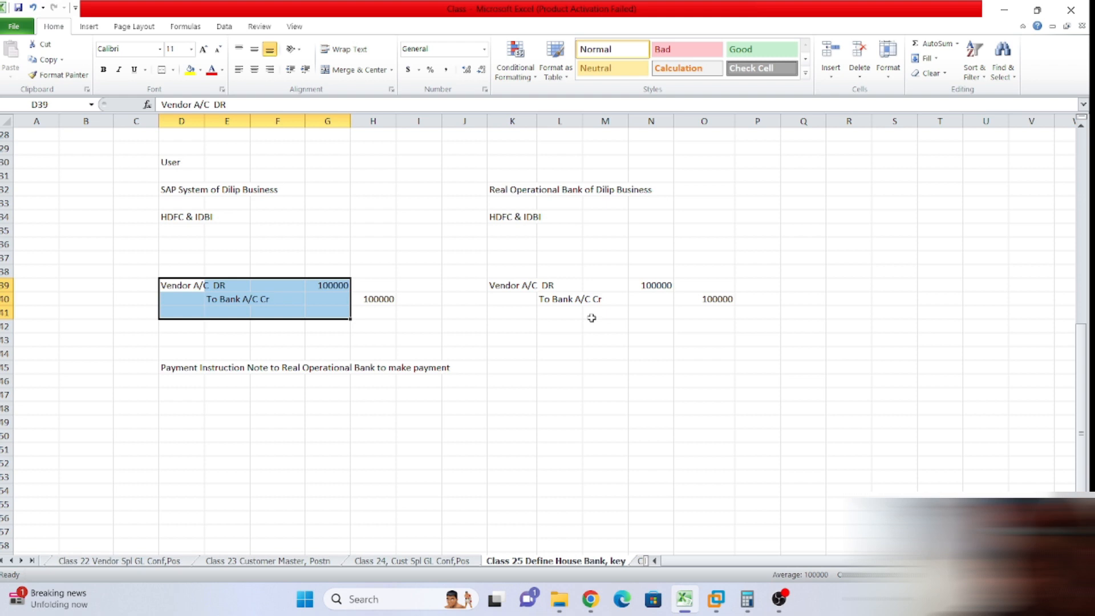
pyautogui.moveTo(519, 283); pyautogui.dragTo(728, 295)
pyautogui.click(723, 297)
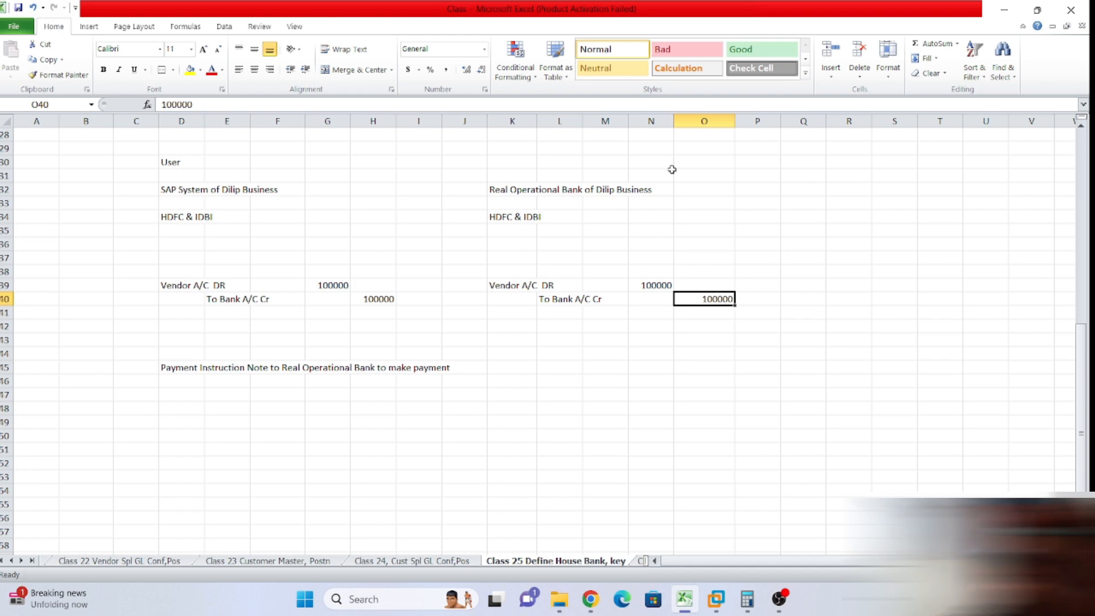
# Move the 'User' label from D30 down one row to D31.
pyautogui.scroll(2, 190, 228)
pyautogui.click(190, 228)
pyautogui.click(186, 217)
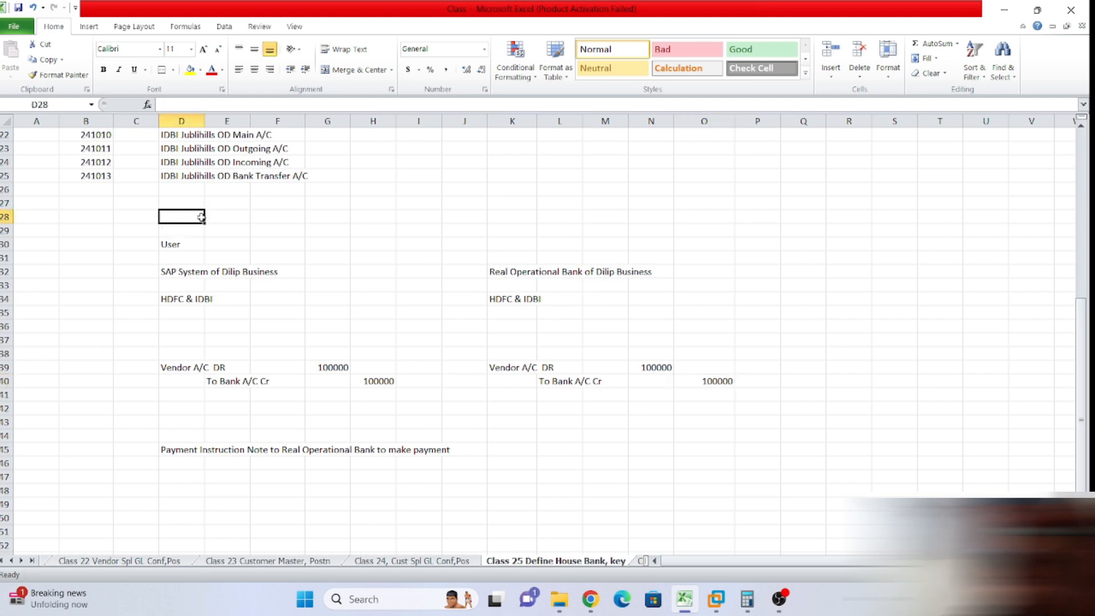
pyautogui.scroll(-1, 194, 217)
pyautogui.click(178, 204)
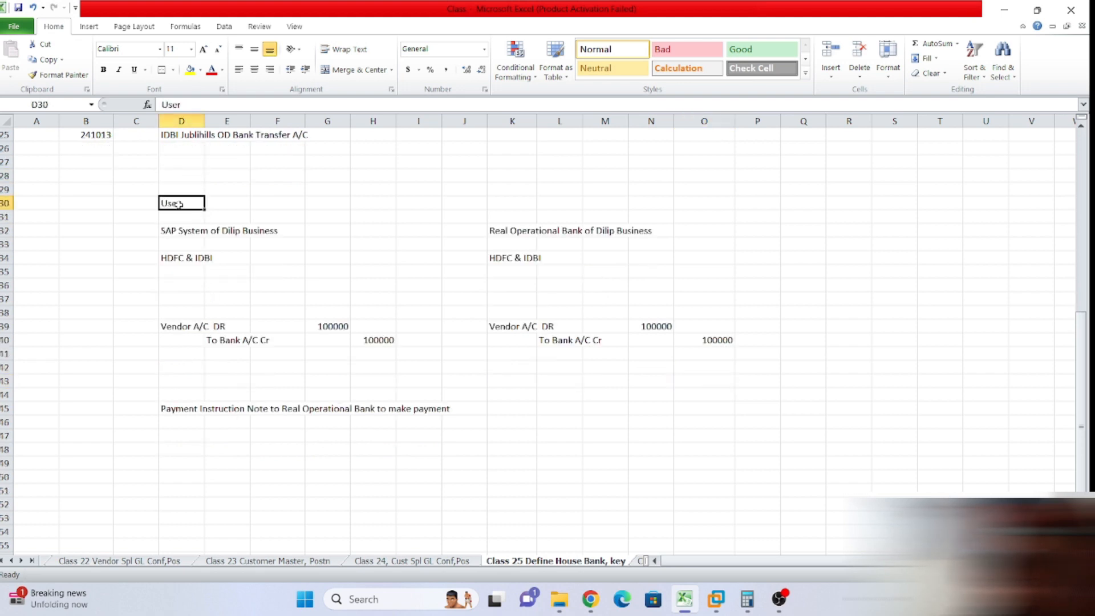
pyautogui.hotkey('ctrl', 'c')
pyautogui.click(173, 214)
pyautogui.hotkey('ctrl', 'v')
# Type the heading 'SAP System' in D29, correcting the misspelling.
pyautogui.click(196, 192)
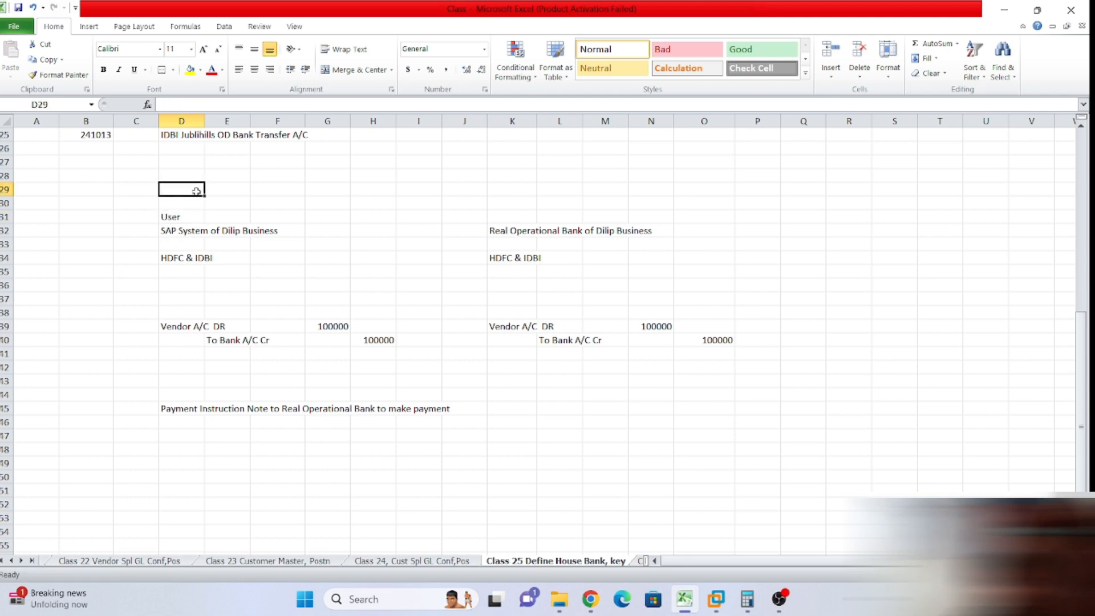
pyautogui.write('SAP Sya')
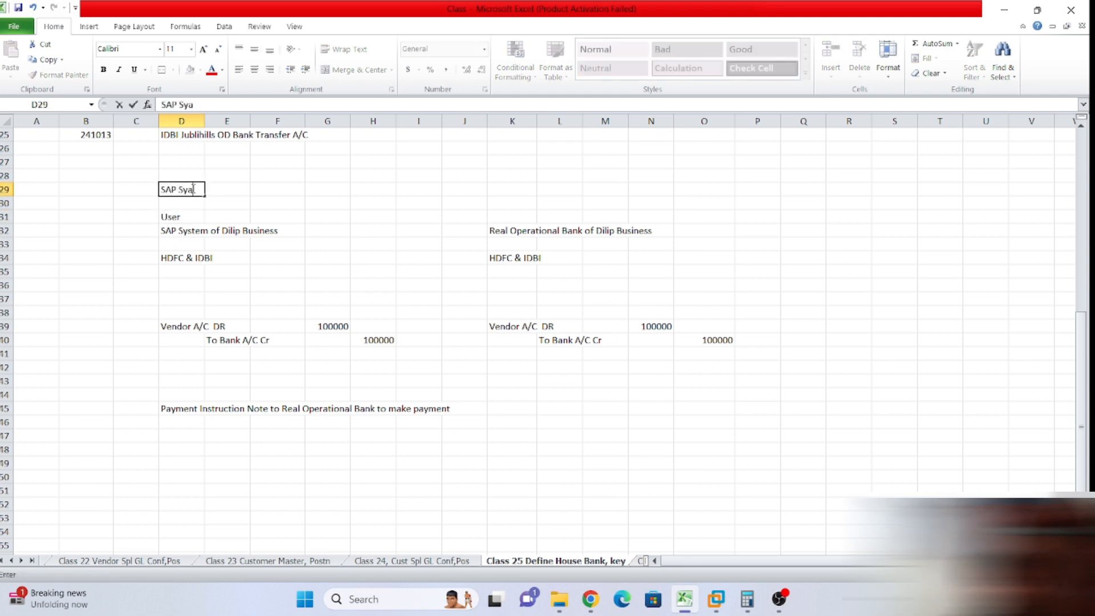
pyautogui.write('tem')
pyautogui.press('BackSpace')
pyautogui.press('BackSpace')
pyautogui.write('tem')
pyautogui.click(502, 188)
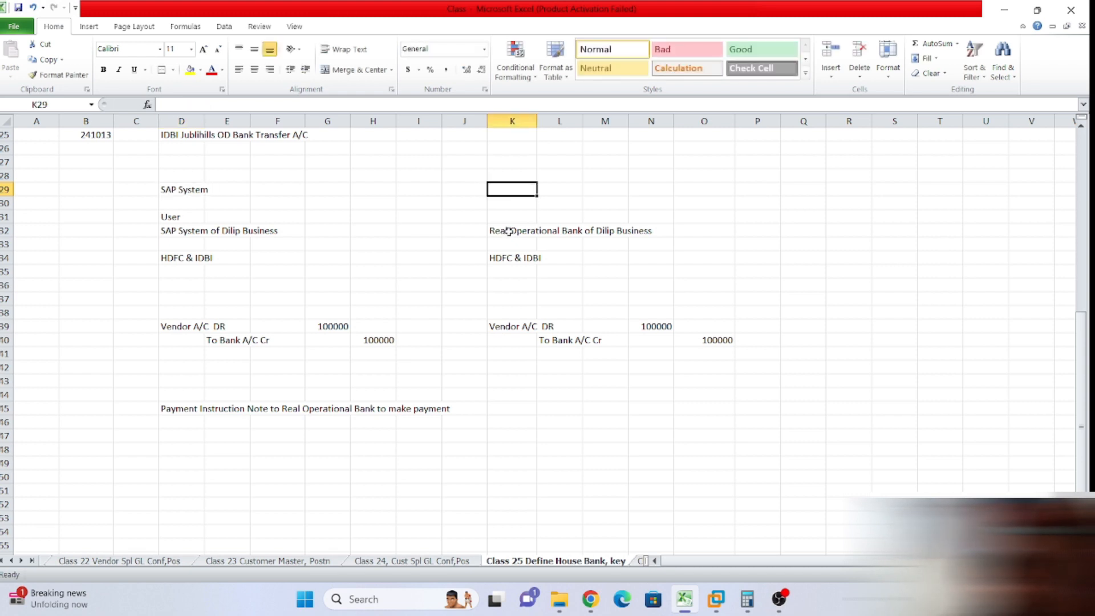
# Copy the Real Operational Bank heading from K32 into K29.
pyautogui.click(509, 231)
pyautogui.hotkey('ctrl', 'c')
pyautogui.click(507, 191)
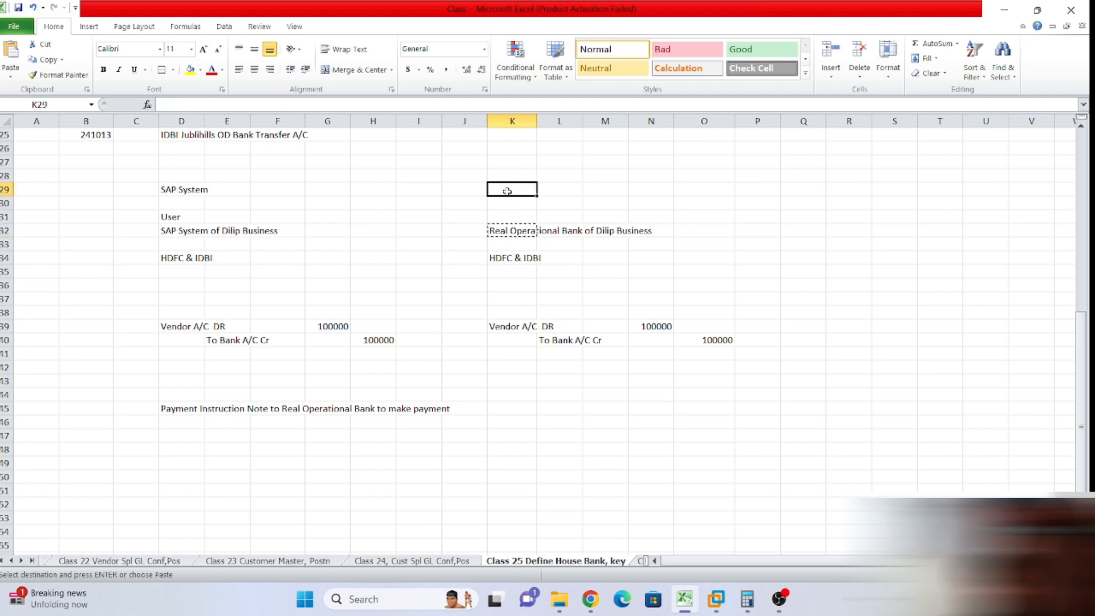
pyautogui.hotkey('ctrl', 'v')
pyautogui.click(682, 219)
pyautogui.click(677, 259)
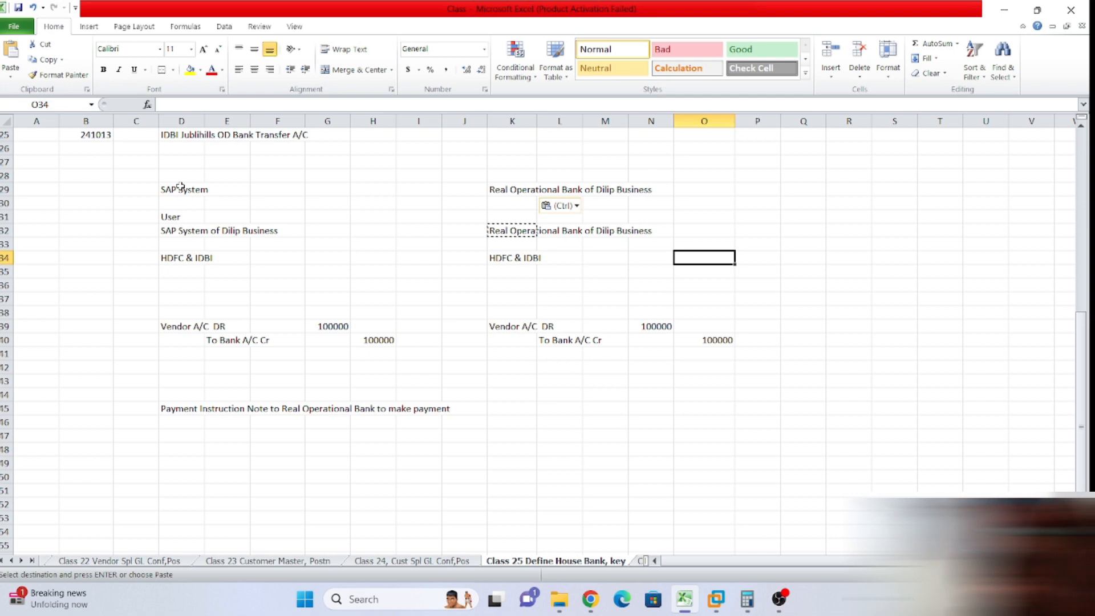
# Add 'Deduct Bank Charges' with 500 and a 'Bank Interest' label below the bank-side entries.
pyautogui.click(506, 371)
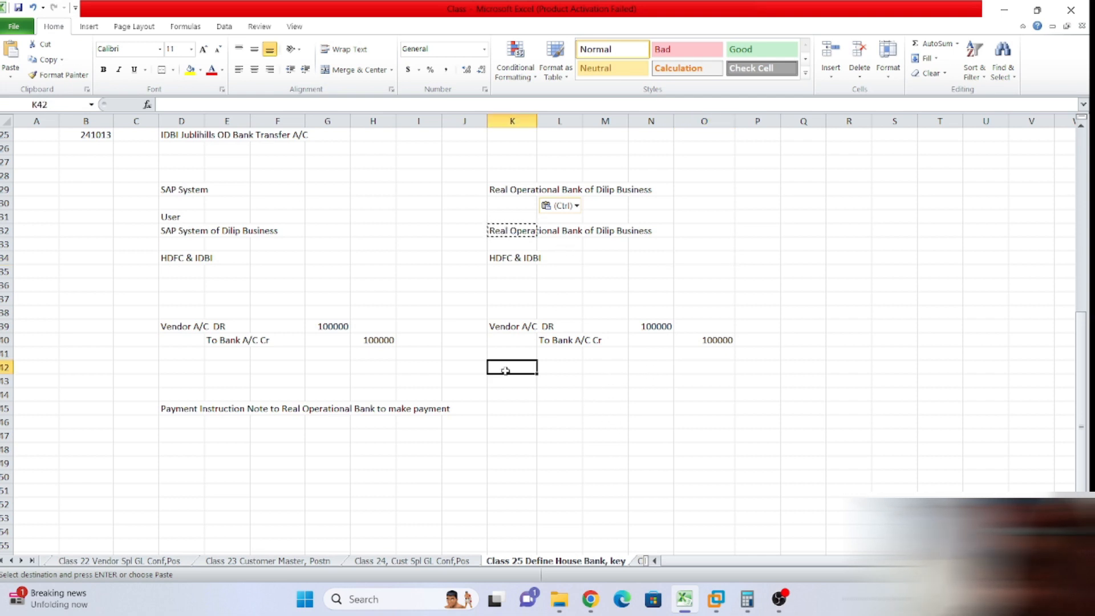
pyautogui.write('Deduct Ban')
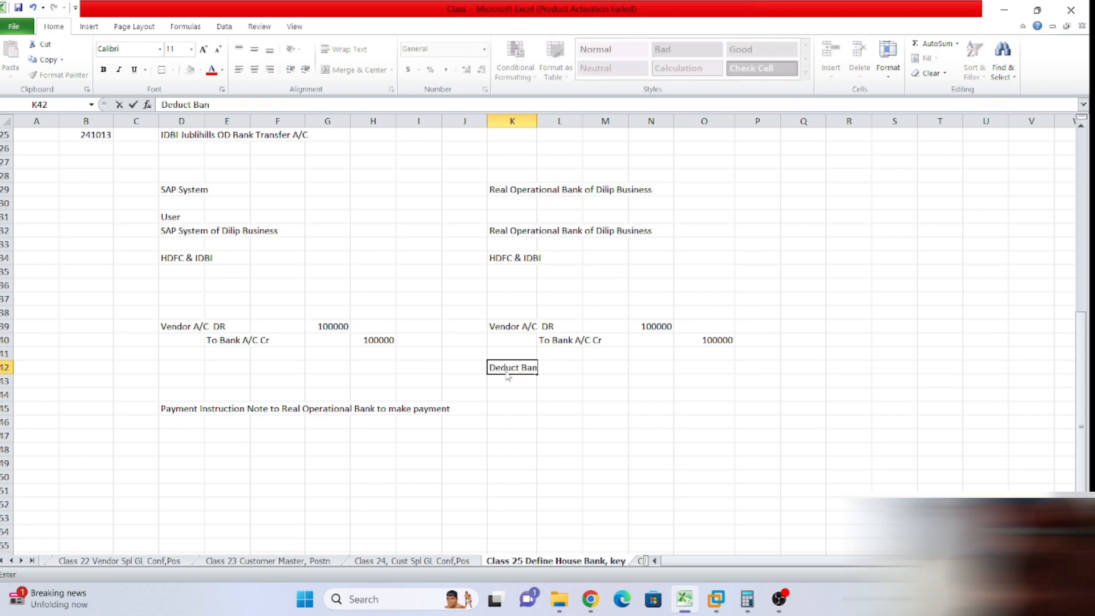
pyautogui.write('k Charges')
pyautogui.press('Tab')
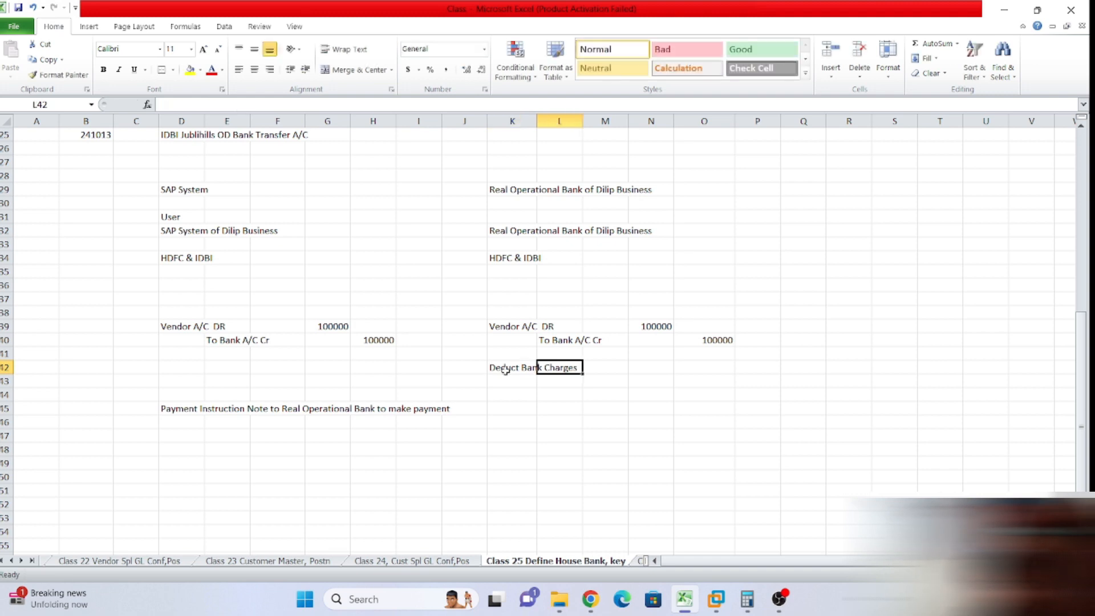
pyautogui.write('50')
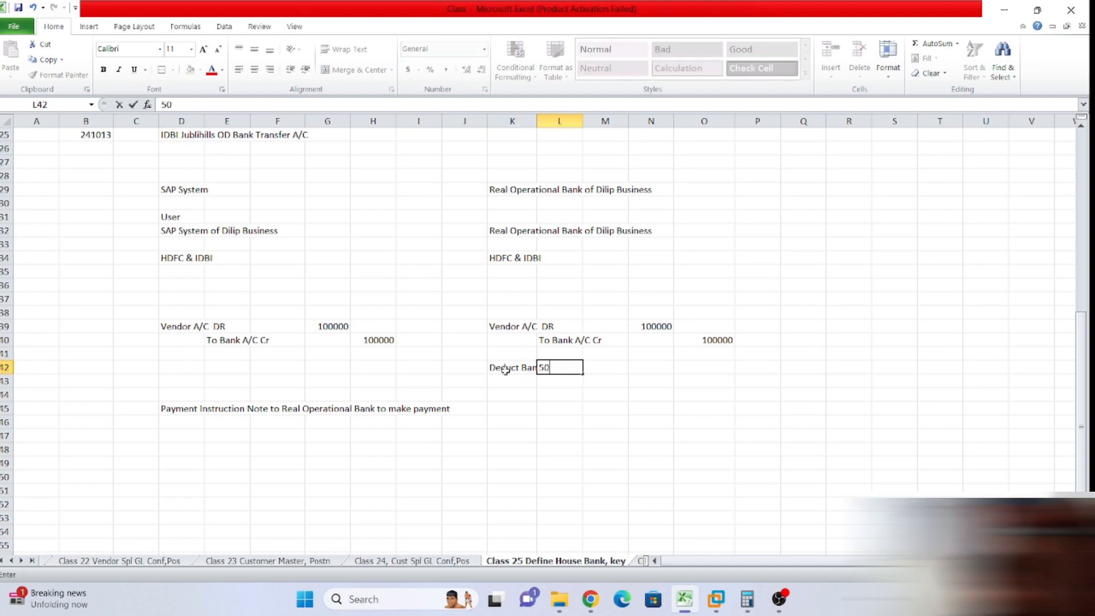
pyautogui.write('0')
pyautogui.click(517, 382)
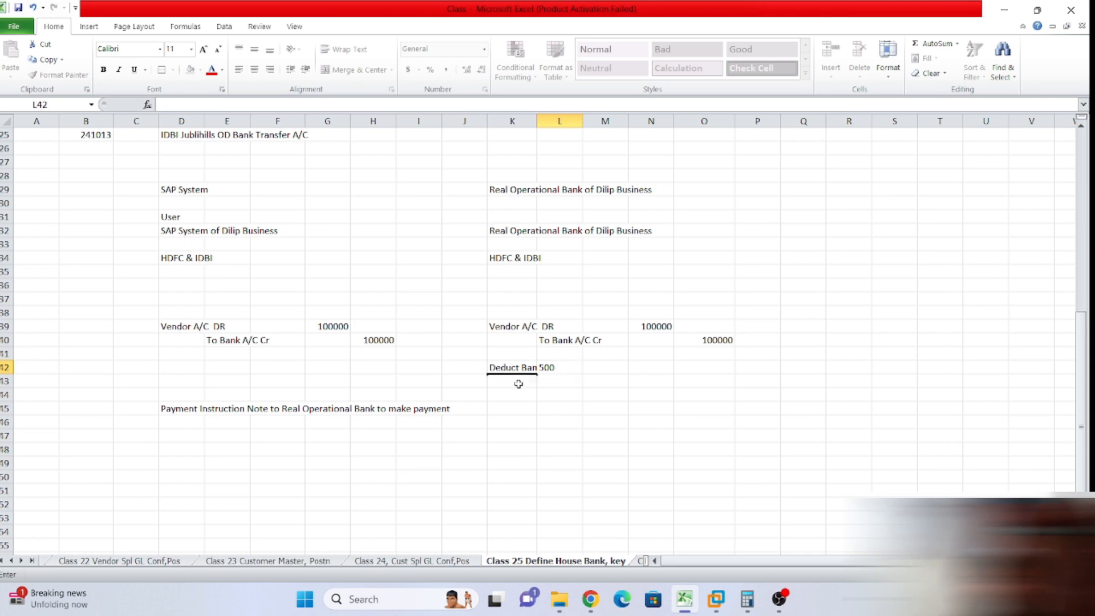
pyautogui.write('Bank Interest')
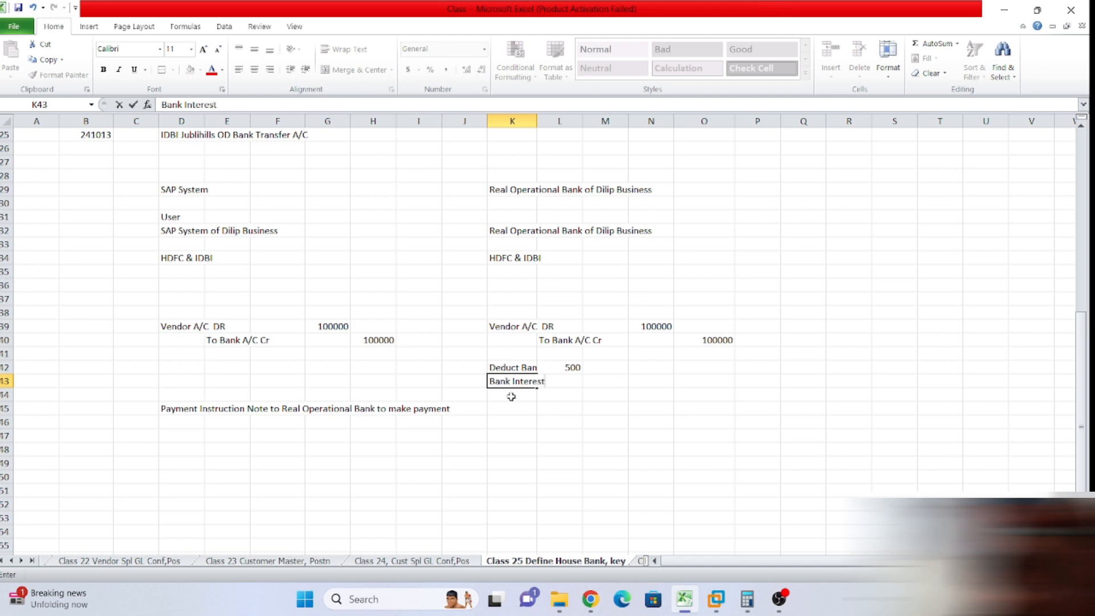
pyautogui.click(572, 368)
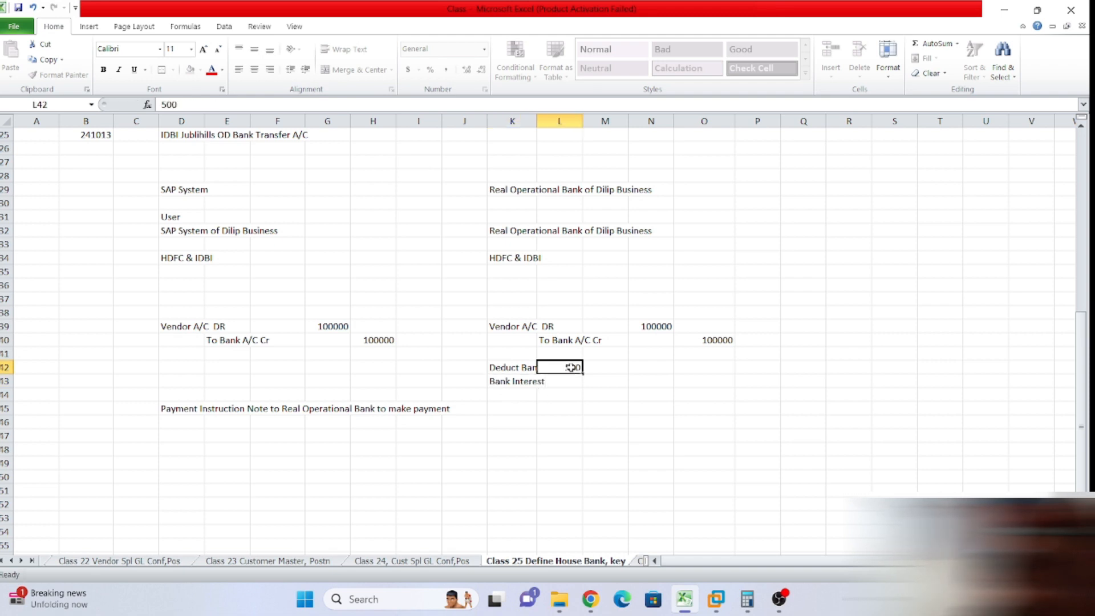
# Change the bank charge amount from 500 to -500.
pyautogui.click(160, 105)
pyautogui.write('-')
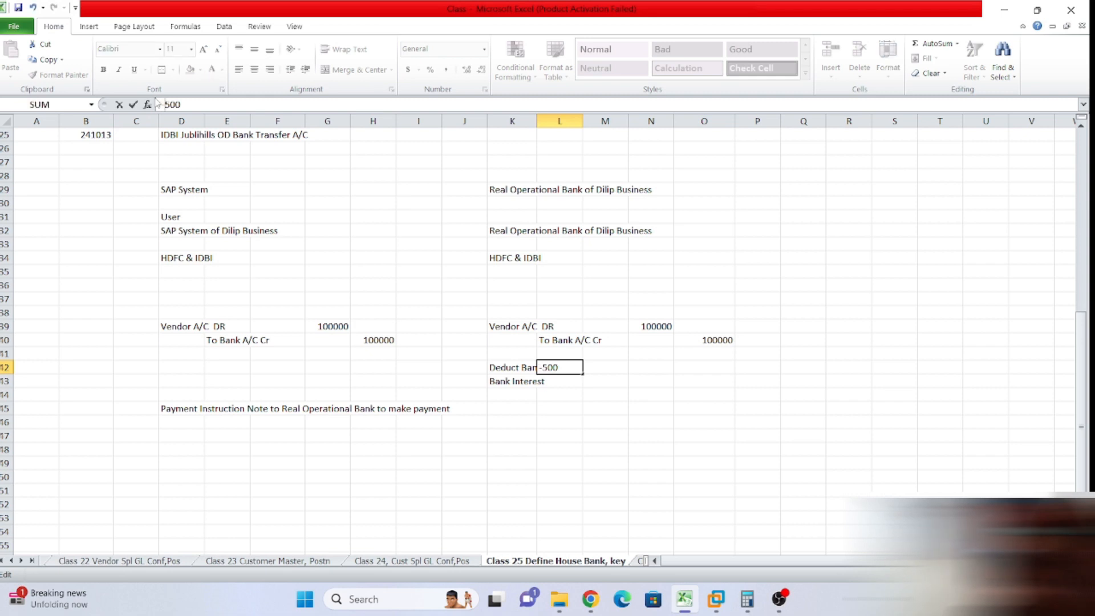
pyautogui.click(653, 435)
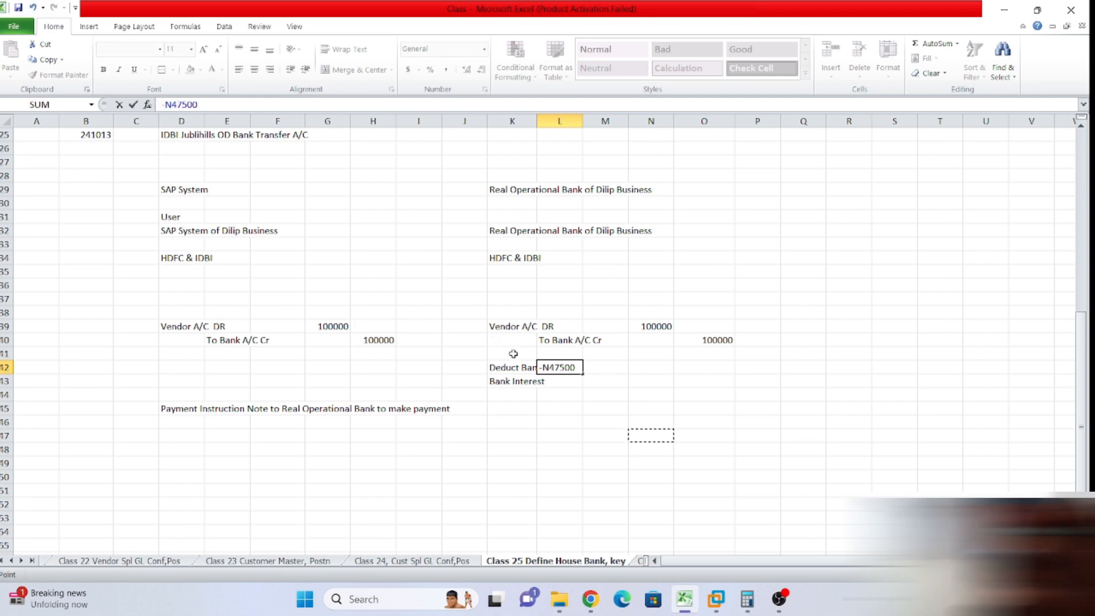
pyautogui.press('BackSpace')
pyautogui.press('BackSpace')
pyautogui.press('BackSpace')
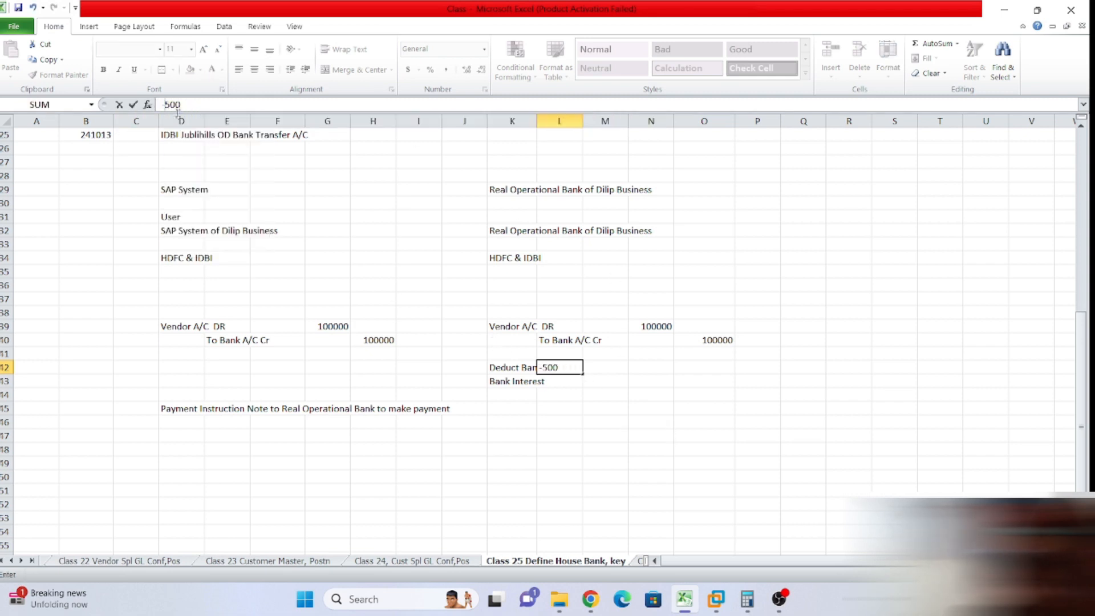
pyautogui.write("'")
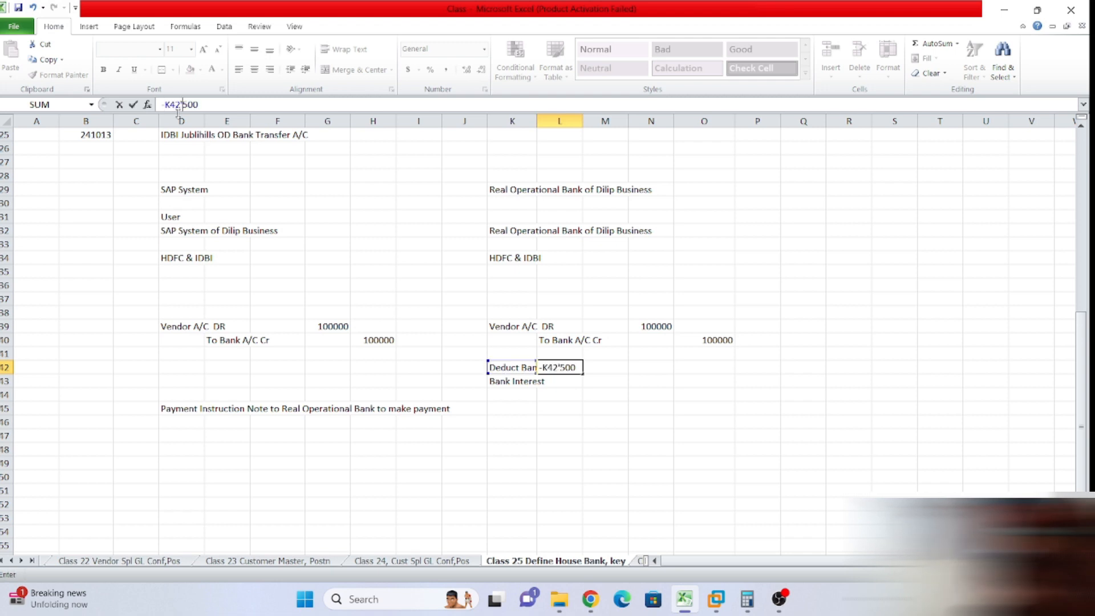
pyautogui.press('BackSpace')
pyautogui.press('BackSpace')
pyautogui.press('BackSpace')
pyautogui.press('BackSpace')
pyautogui.press('Left')
pyautogui.press('BackSpace')
pyautogui.press('BackSpace')
pyautogui.press('BackSpace')
pyautogui.press('BackSpace')
pyautogui.write("'-")
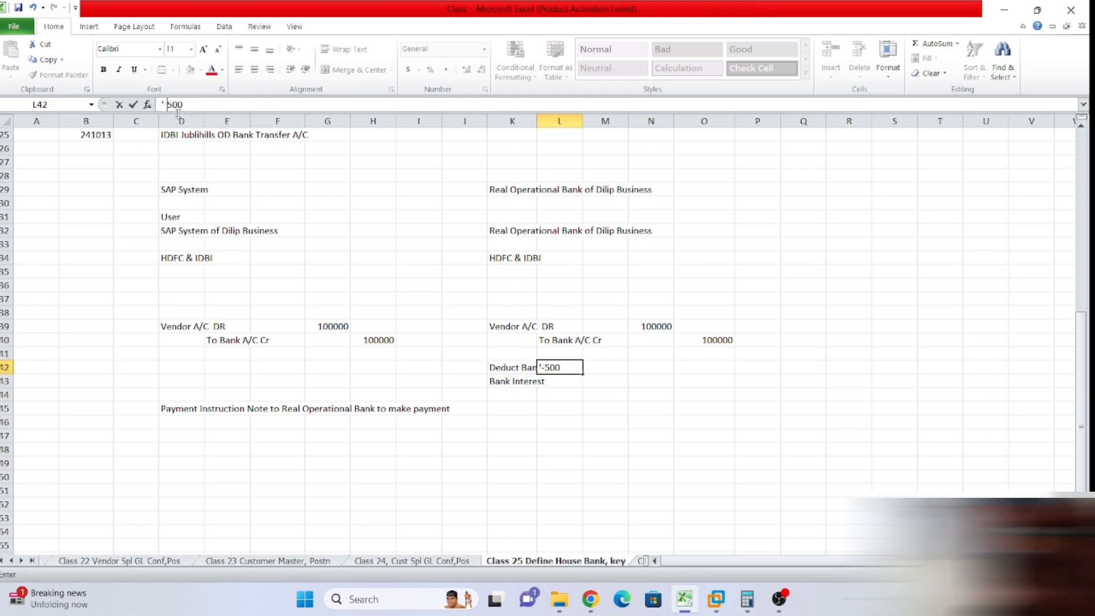
pyautogui.click(746, 466)
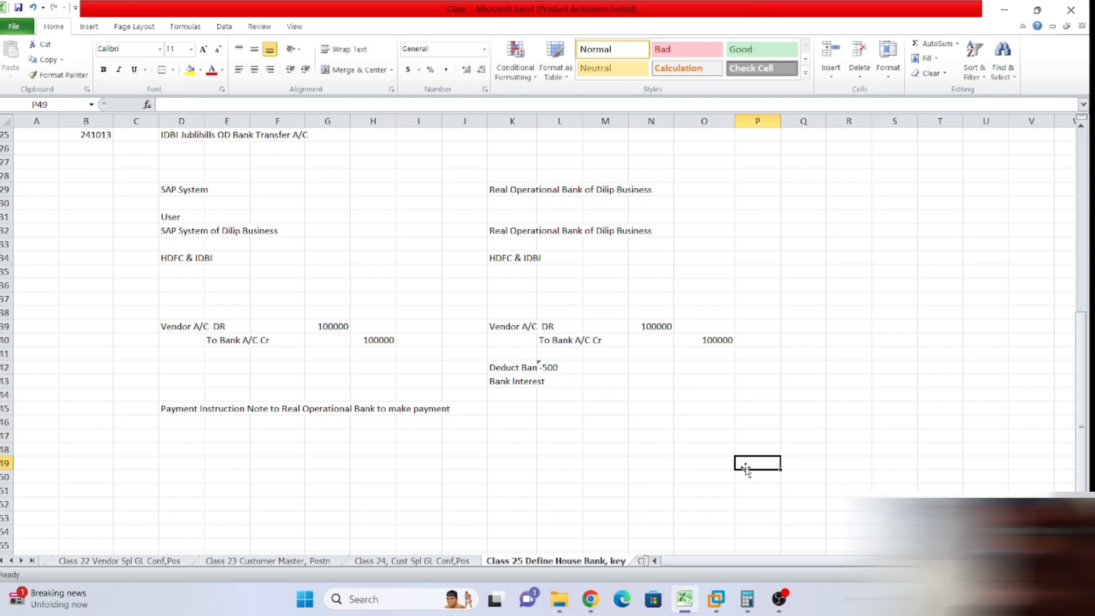
# Widen column K and enter 1000 as the Bank Interest amount.
pyautogui.click(557, 383)
pyautogui.moveTo(536, 120); pyautogui.dragTo(605, 120)
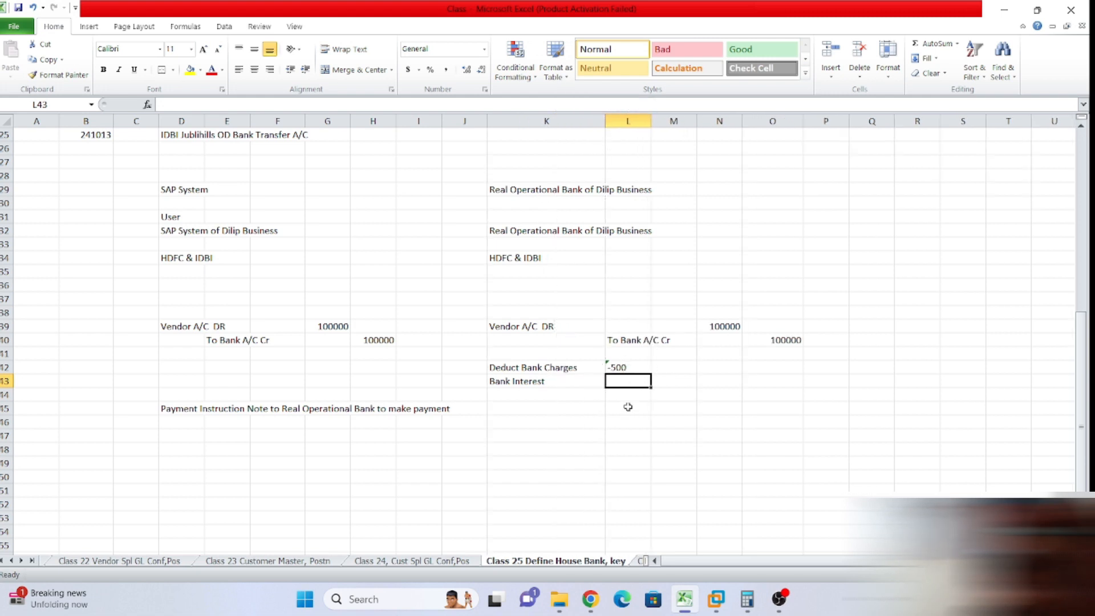
pyautogui.write('1000')
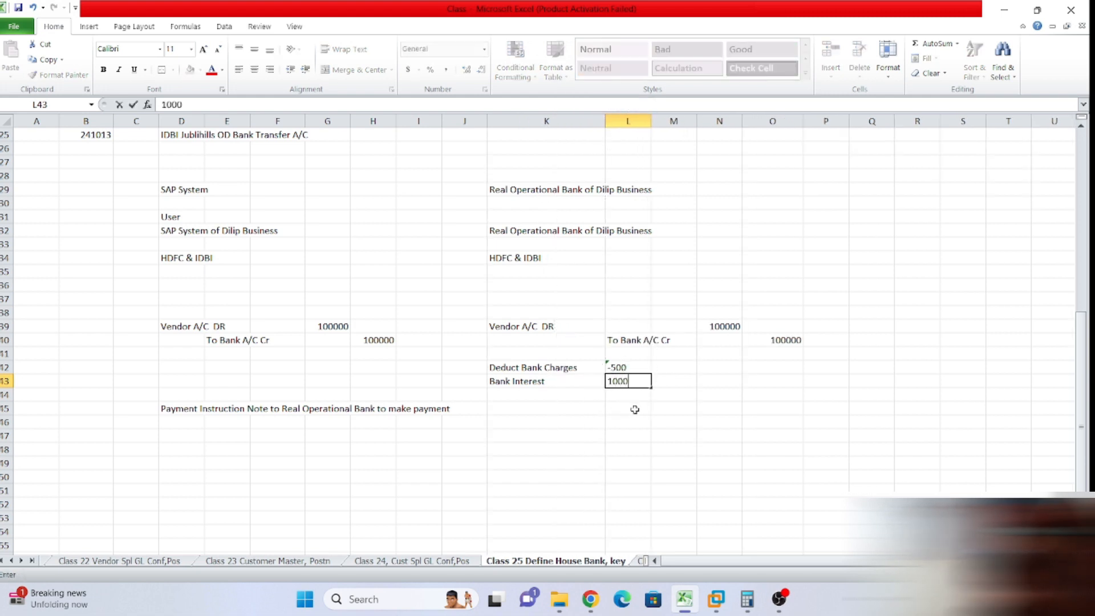
pyautogui.press('Left')
pyautogui.press('Left')
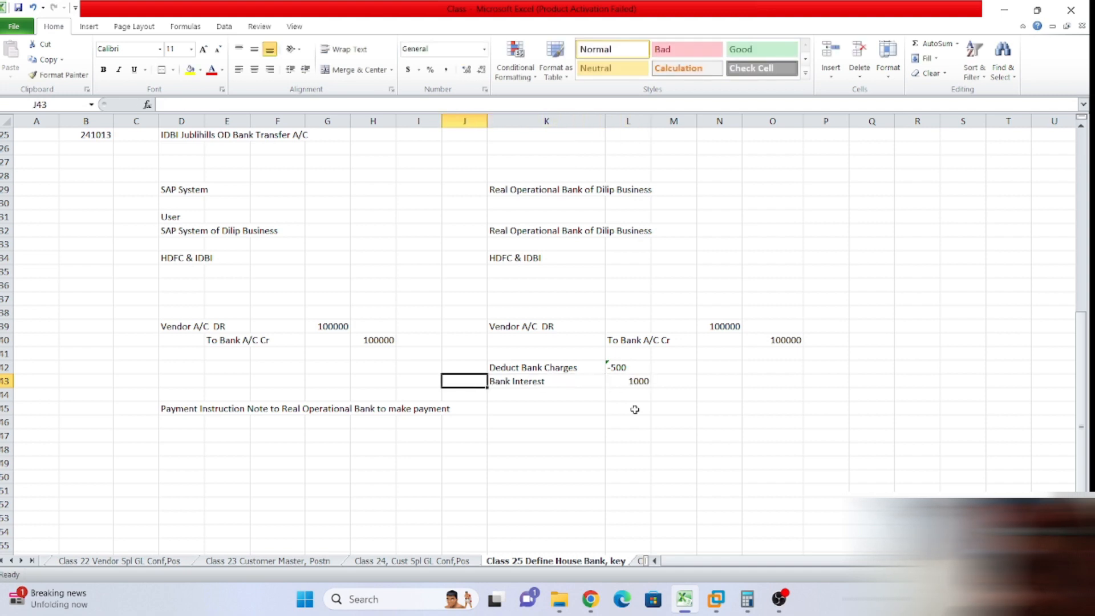
pyautogui.click(716, 407)
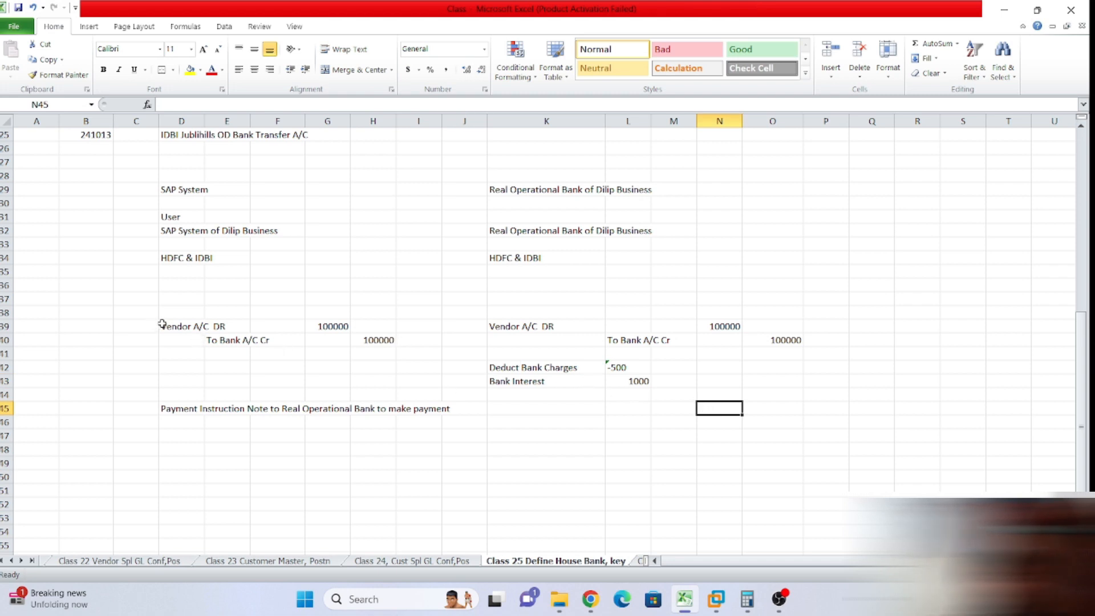
pyautogui.moveTo(162, 325); pyautogui.dragTo(390, 354)
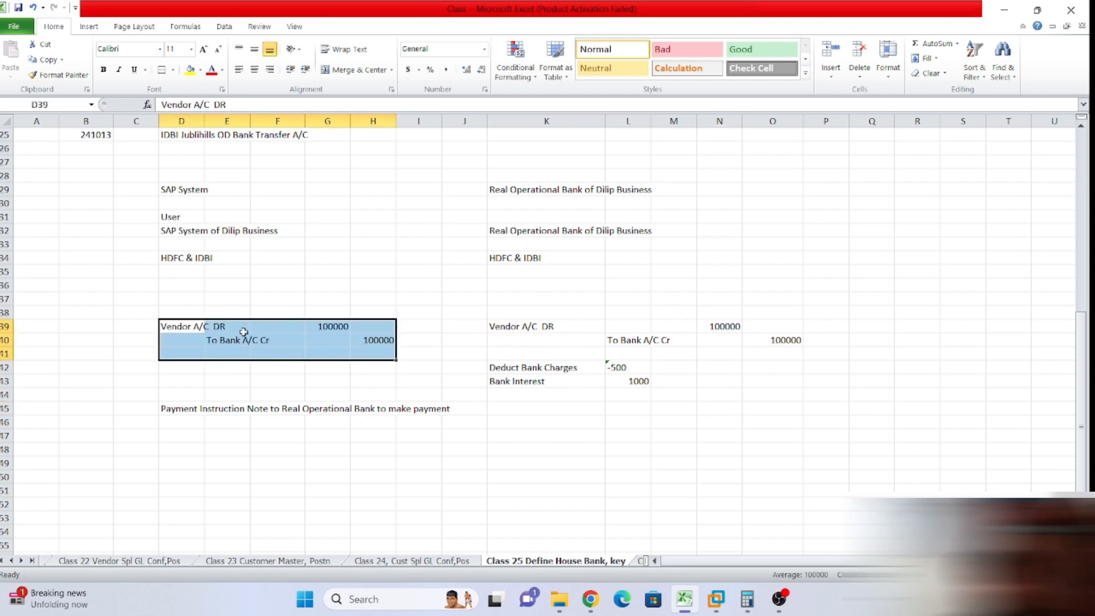
pyautogui.moveTo(497, 321); pyautogui.dragTo(562, 376)
pyautogui.click(774, 353)
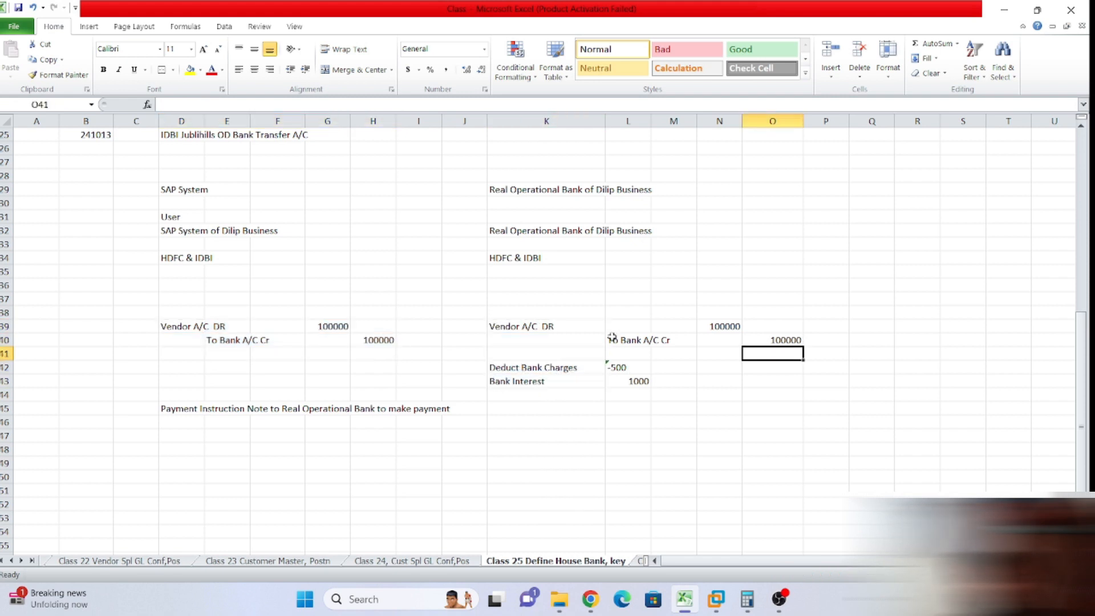
pyautogui.moveTo(488, 326); pyautogui.dragTo(781, 370)
pyautogui.click(739, 405)
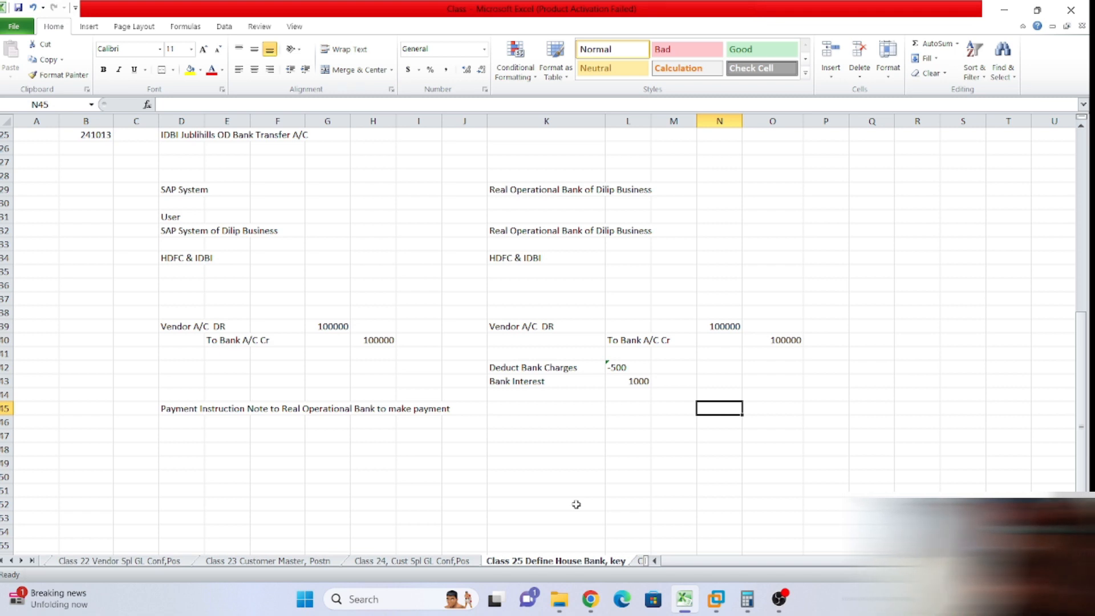
pyautogui.moveTo(483, 189); pyautogui.dragTo(701, 256)
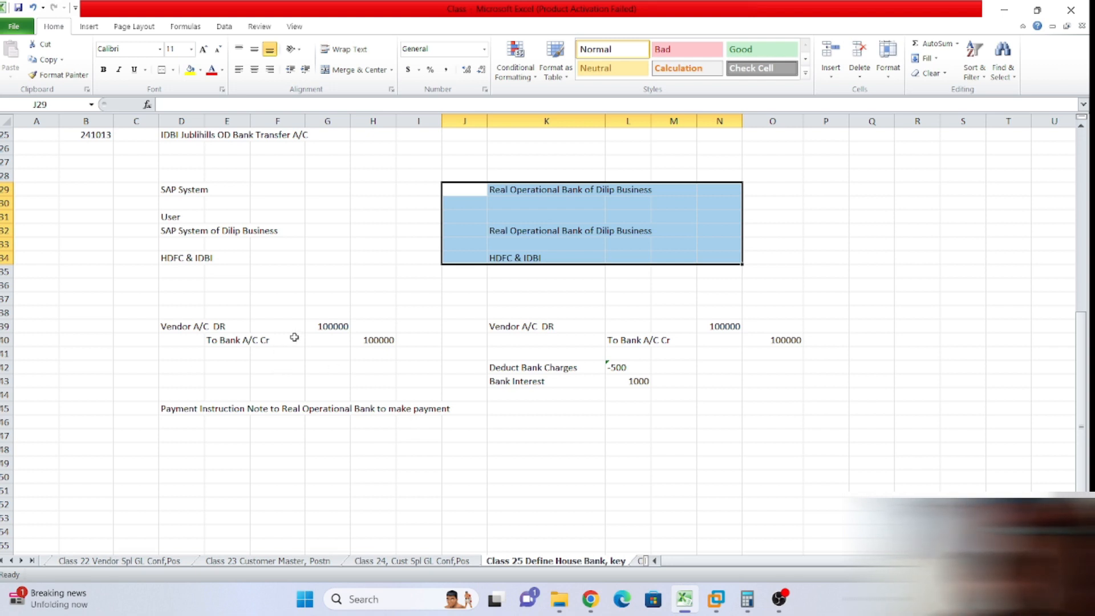
pyautogui.click(290, 300)
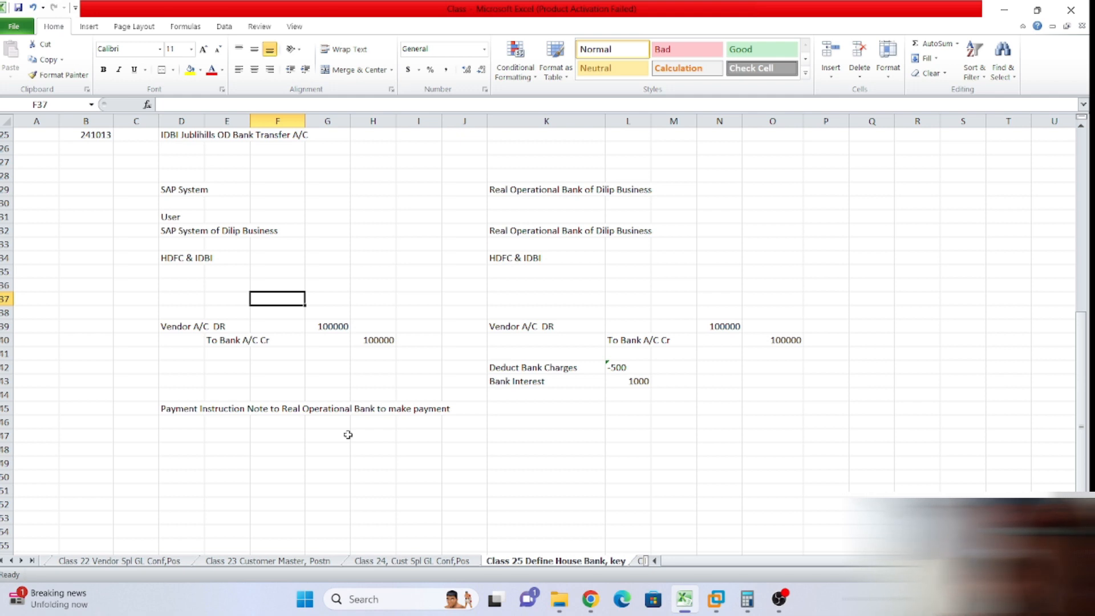
pyautogui.click(96, 31)
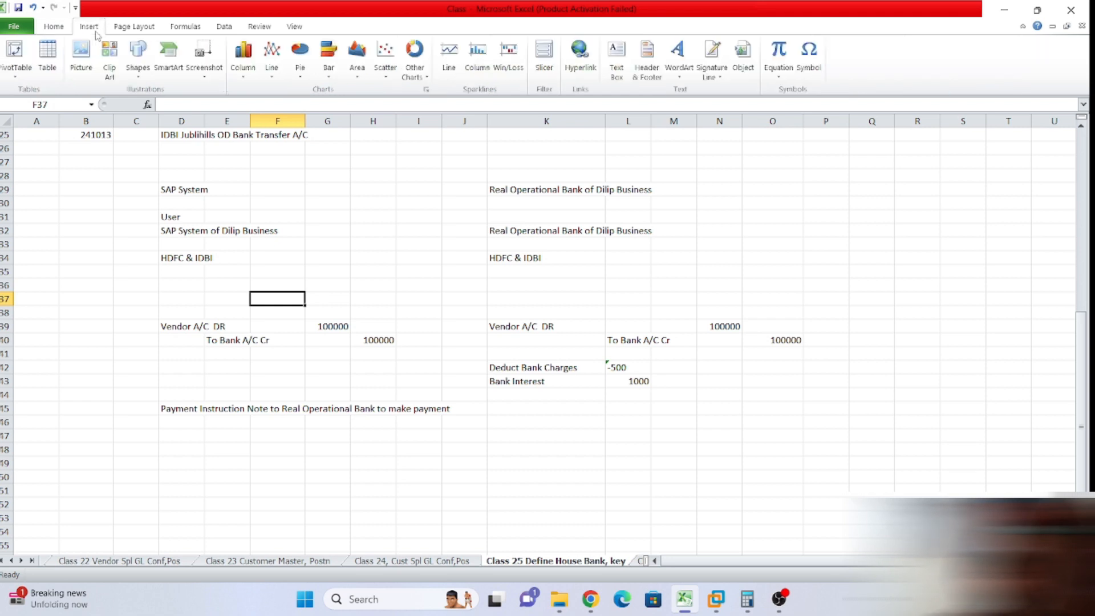
pyautogui.click(138, 63)
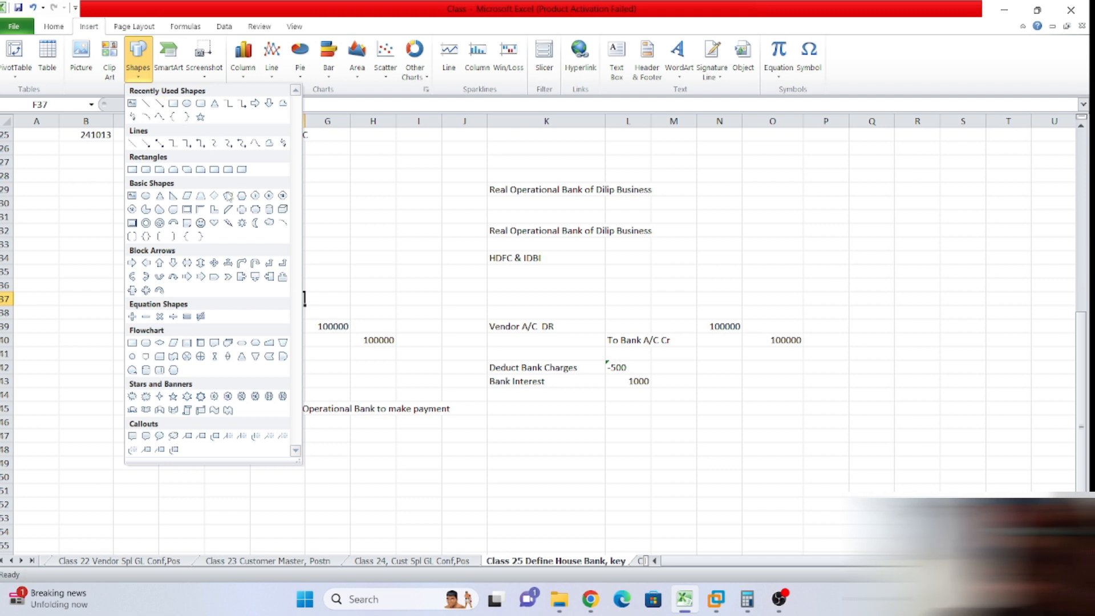
pyautogui.click(174, 223)
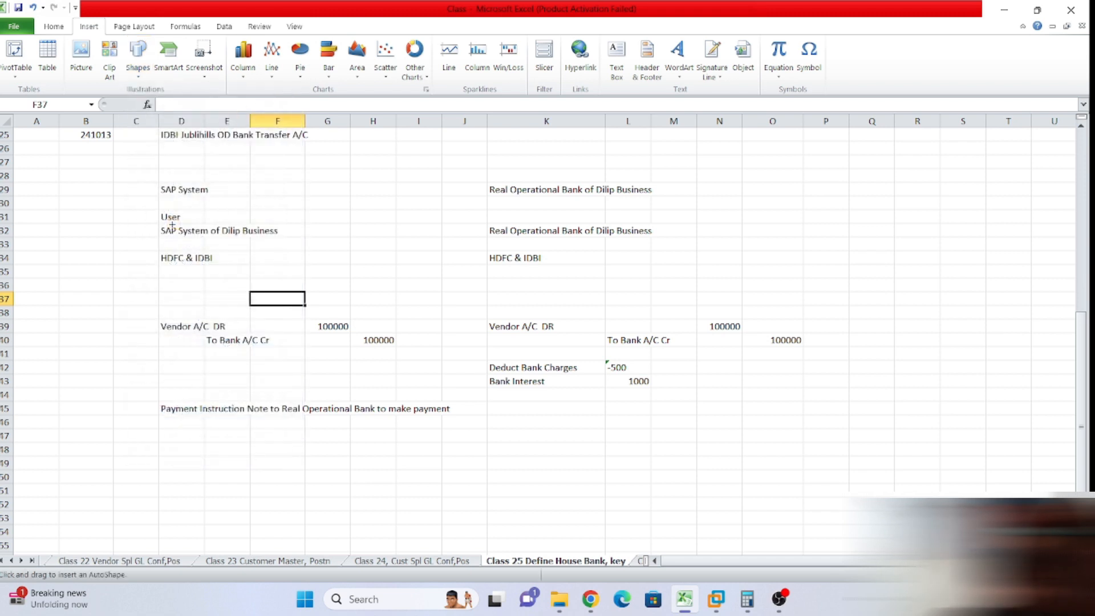
pyautogui.click(320, 300)
pyautogui.moveTo(359, 309); pyautogui.dragTo(446, 280)
pyautogui.press('Delete')
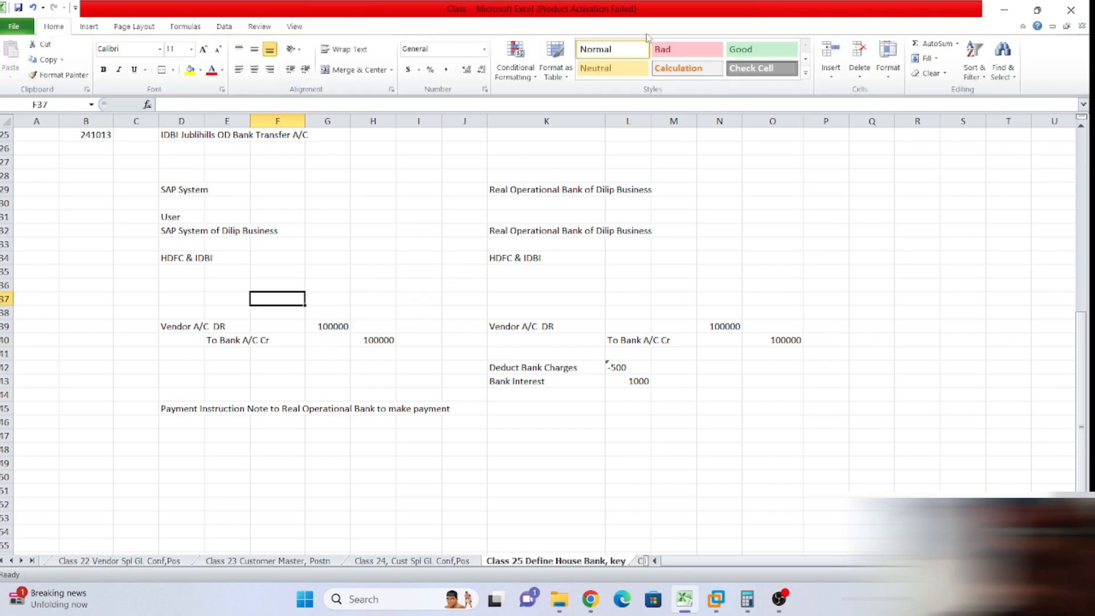
pyautogui.click(90, 28)
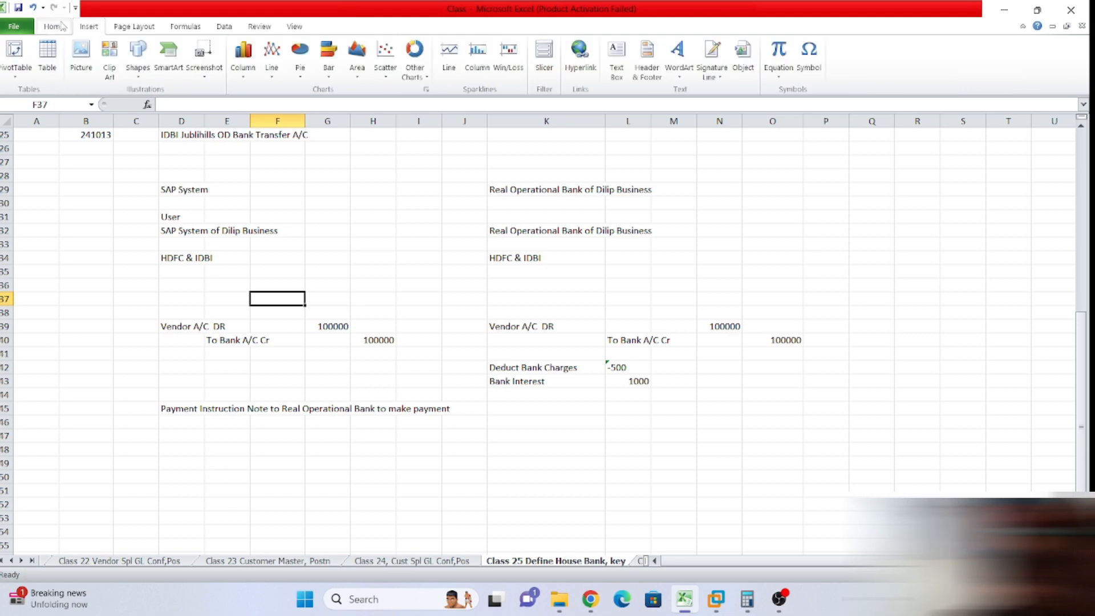
pyautogui.click(143, 79)
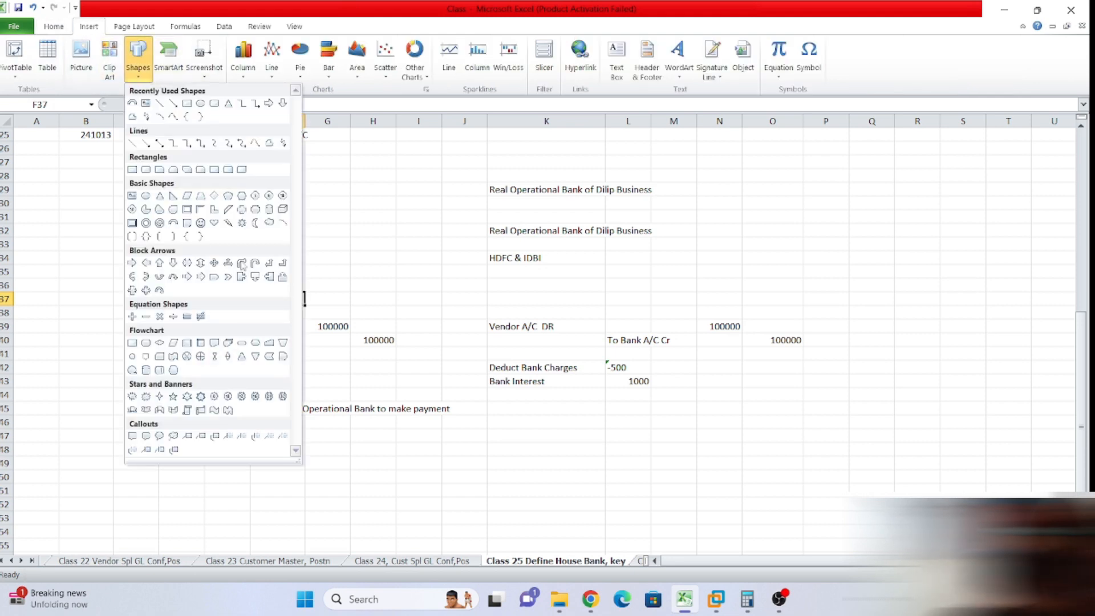
pyautogui.click(160, 291)
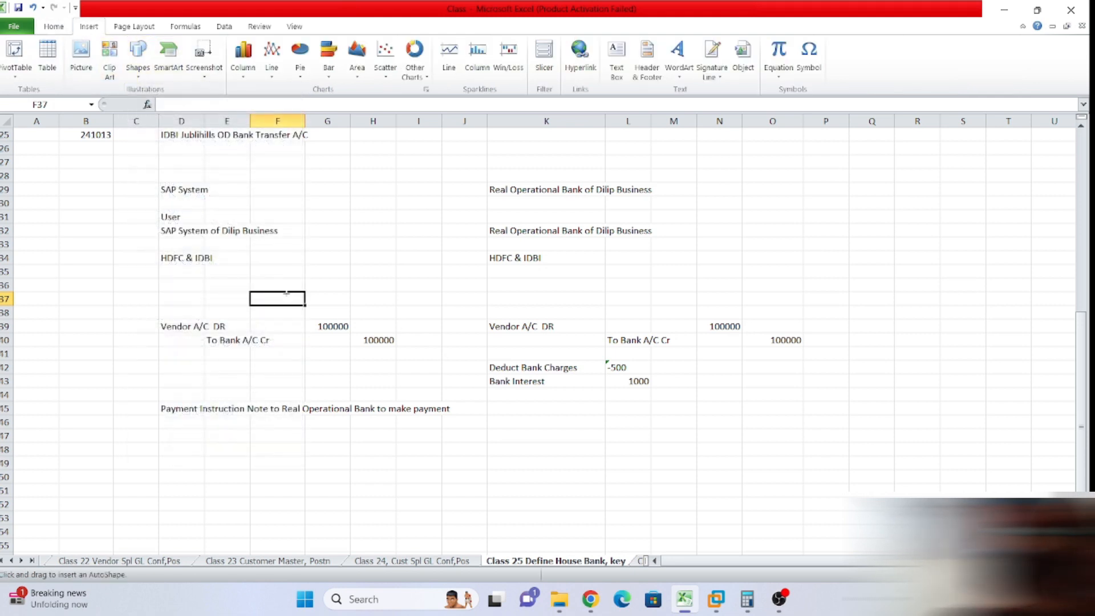
pyautogui.moveTo(310, 306); pyautogui.dragTo(592, 273)
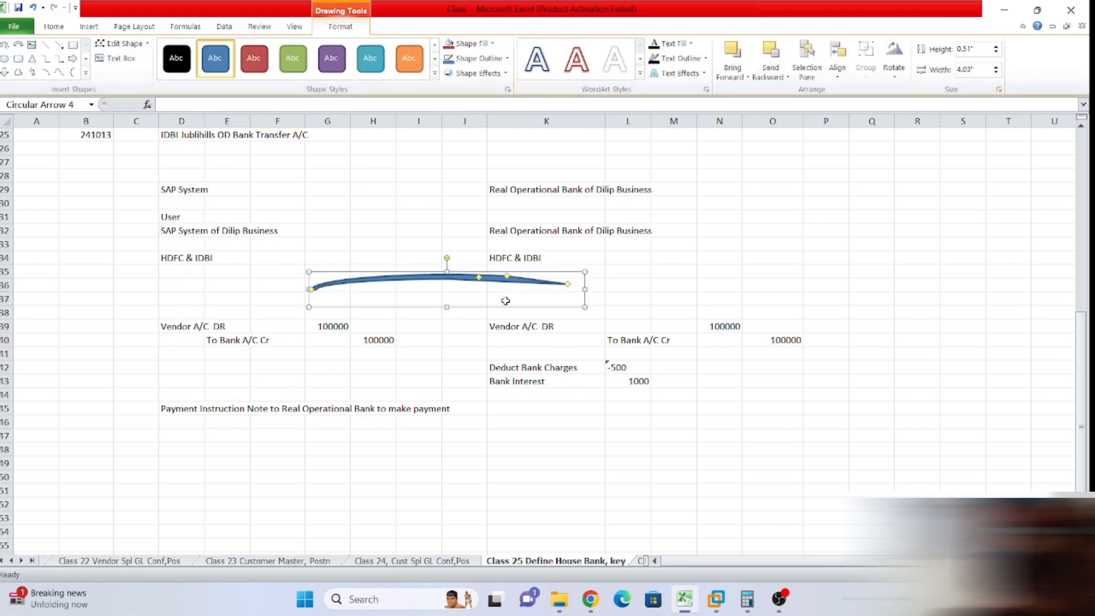
pyautogui.click(505, 300)
pyautogui.click(560, 285)
pyautogui.click(667, 272)
pyautogui.click(446, 279)
pyautogui.press('Delete')
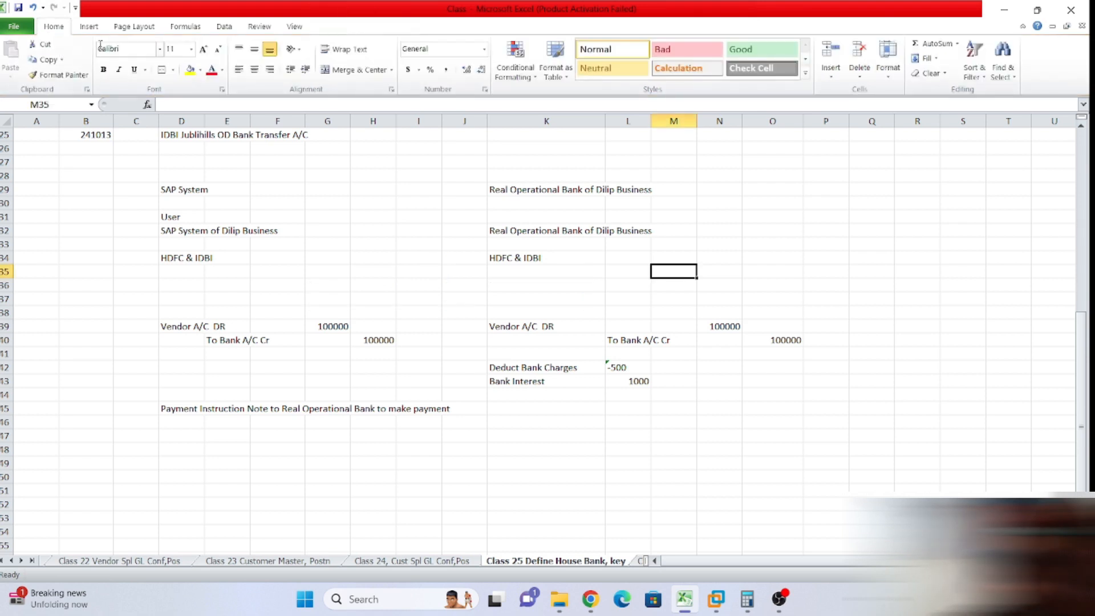
pyautogui.click(88, 26)
pyautogui.click(138, 63)
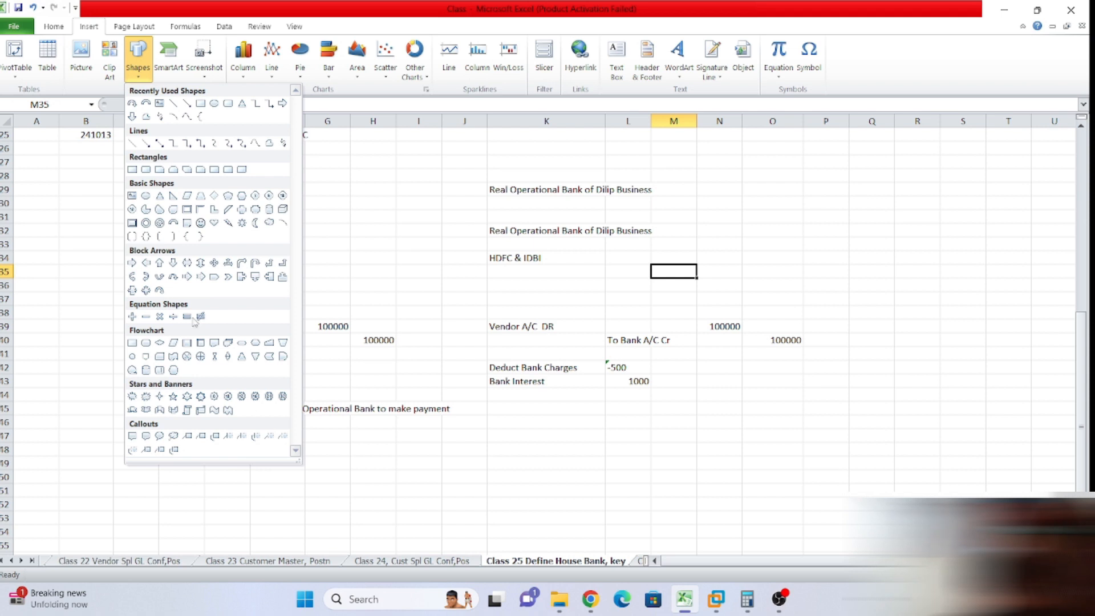
pyautogui.click(160, 290)
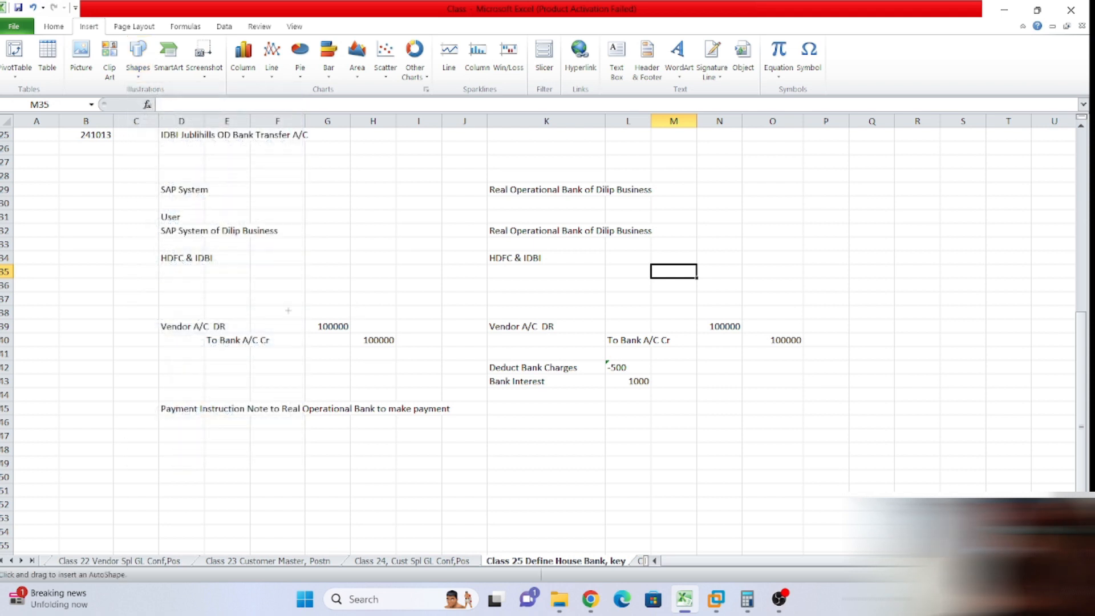
pyautogui.moveTo(400, 306); pyautogui.dragTo(501, 298)
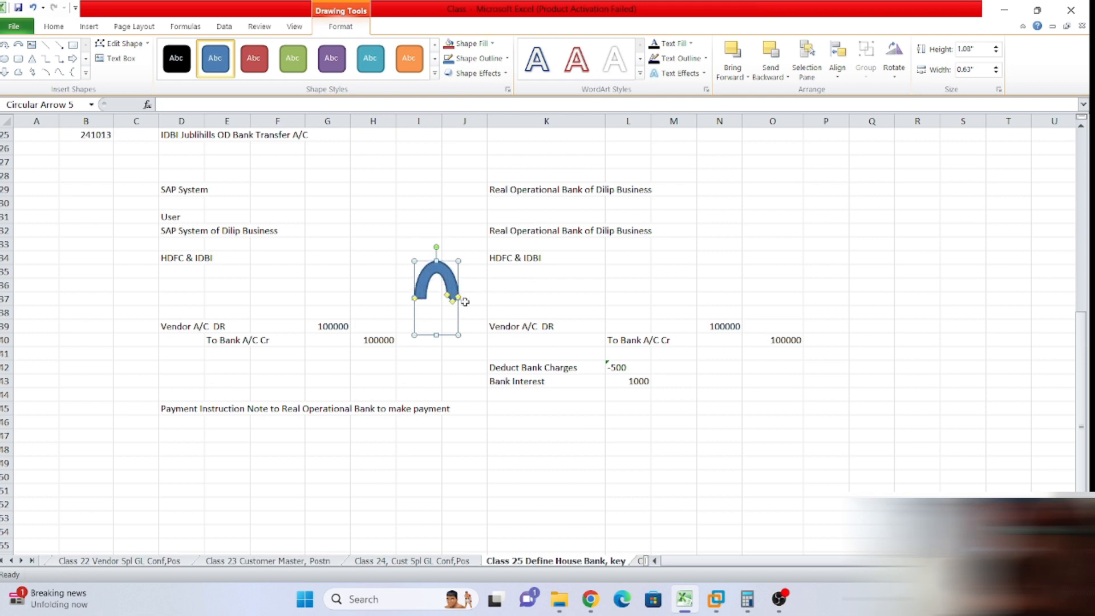
pyautogui.click(508, 288)
pyautogui.click(448, 297)
pyautogui.moveTo(434, 341); pyautogui.dragTo(435, 348)
pyautogui.moveTo(455, 263); pyautogui.dragTo(571, 262)
pyautogui.moveTo(483, 280); pyautogui.dragTo(427, 285)
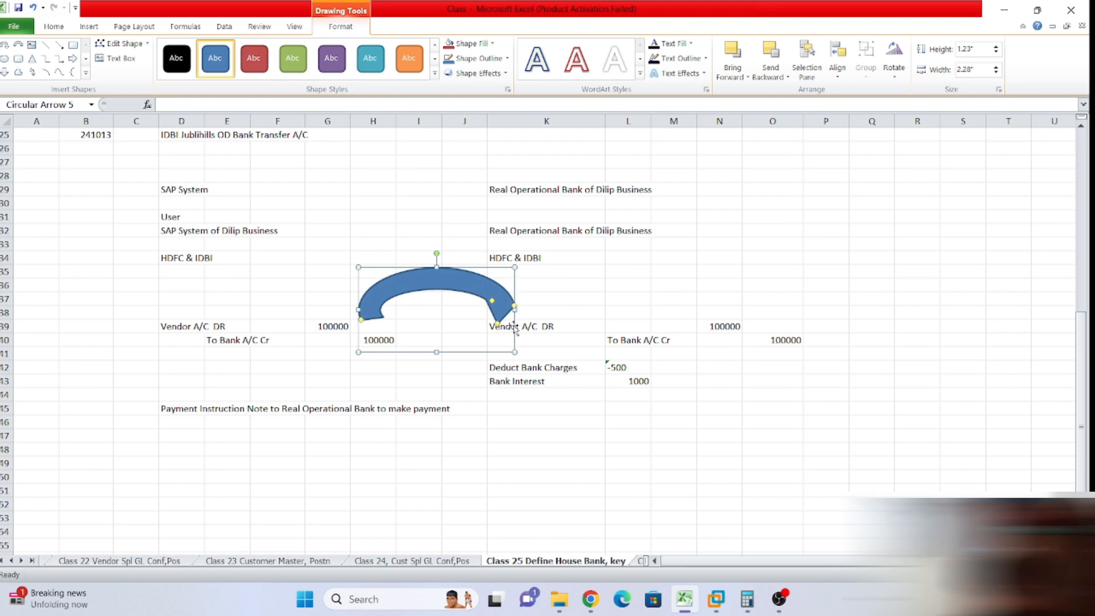
pyautogui.moveTo(356, 309); pyautogui.dragTo(294, 310)
pyautogui.moveTo(447, 277); pyautogui.dragTo(484, 276)
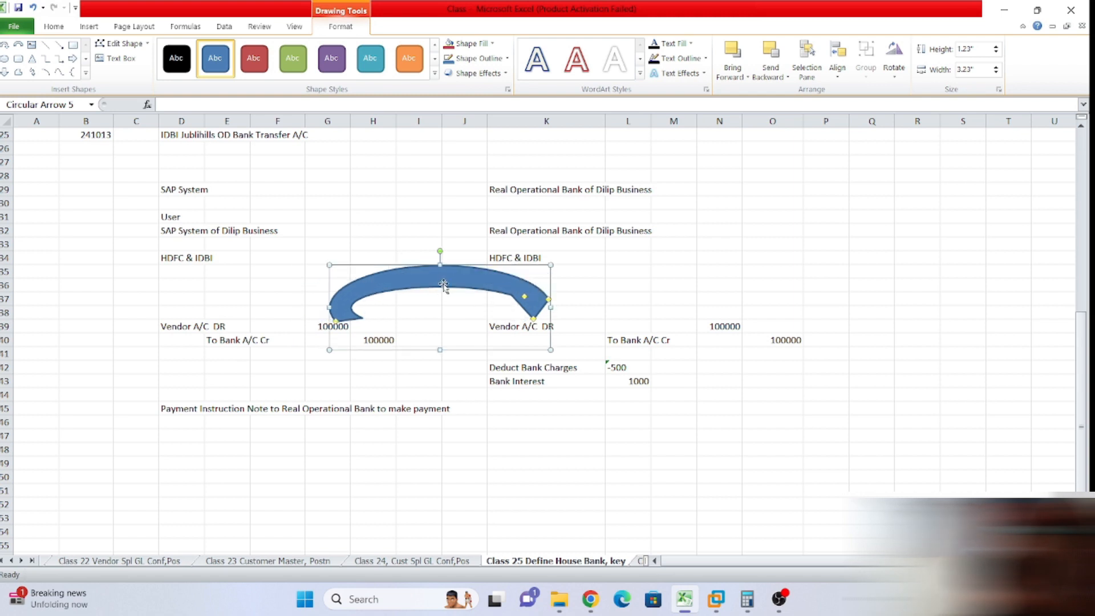
pyautogui.moveTo(440, 349); pyautogui.dragTo(441, 310)
pyautogui.moveTo(363, 298); pyautogui.dragTo(338, 311)
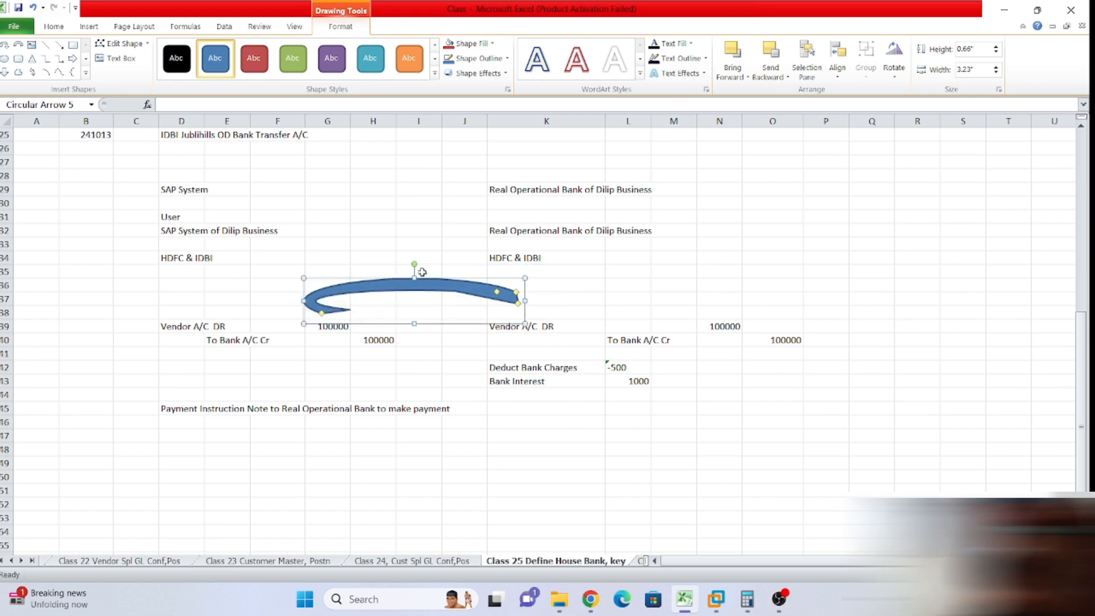
pyautogui.press('Delete')
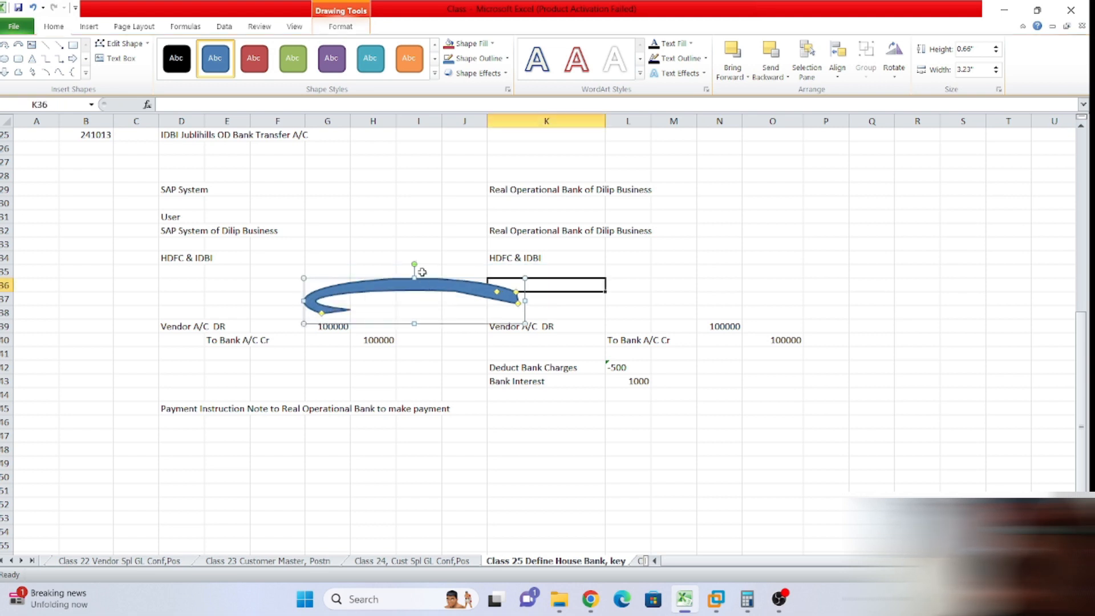
# Insert a right arrow shape drawn from G38 toward K38.
pyautogui.click(89, 26)
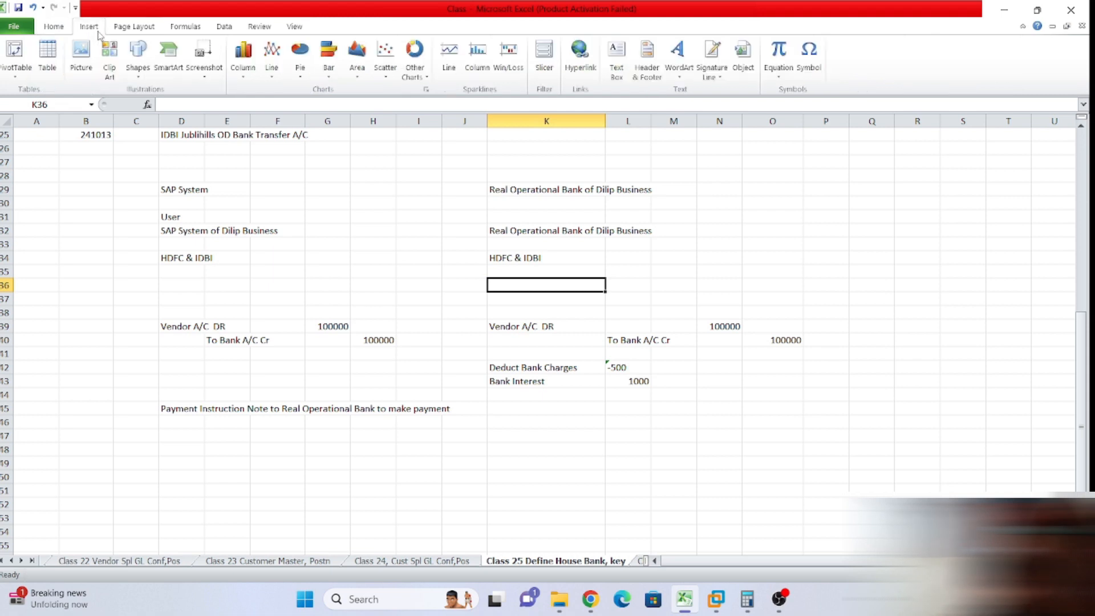
pyautogui.click(143, 77)
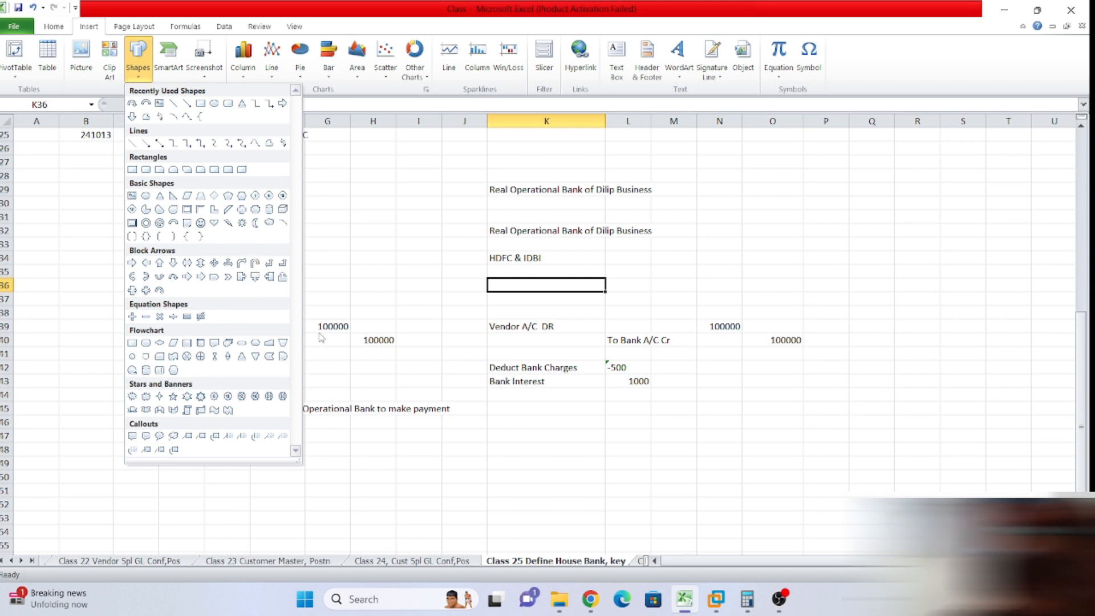
pyautogui.click(131, 263)
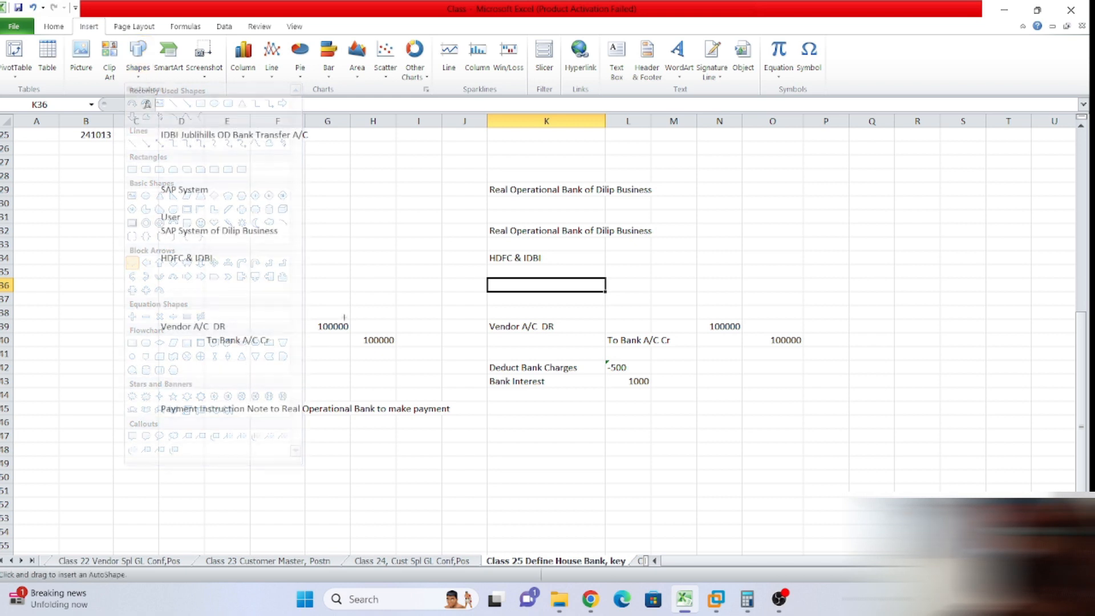
pyautogui.moveTo(338, 299); pyautogui.dragTo(533, 313)
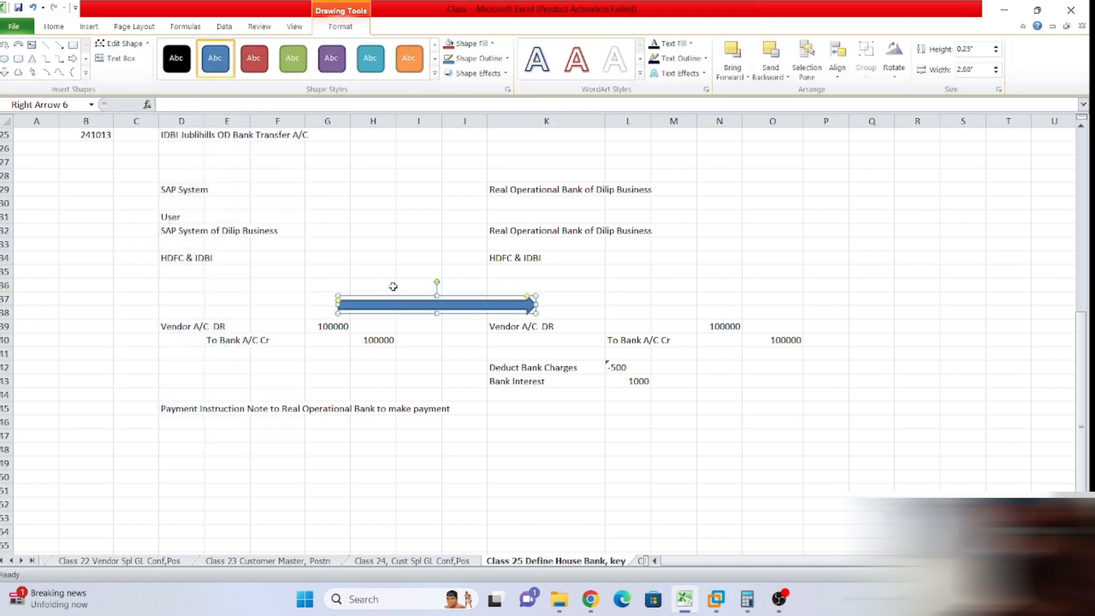
pyautogui.click(349, 284)
pyautogui.click(396, 306)
# Shift the arrow left, shorten it to end before column K, and start its G36 label.
pyautogui.moveTo(412, 308); pyautogui.dragTo(379, 303)
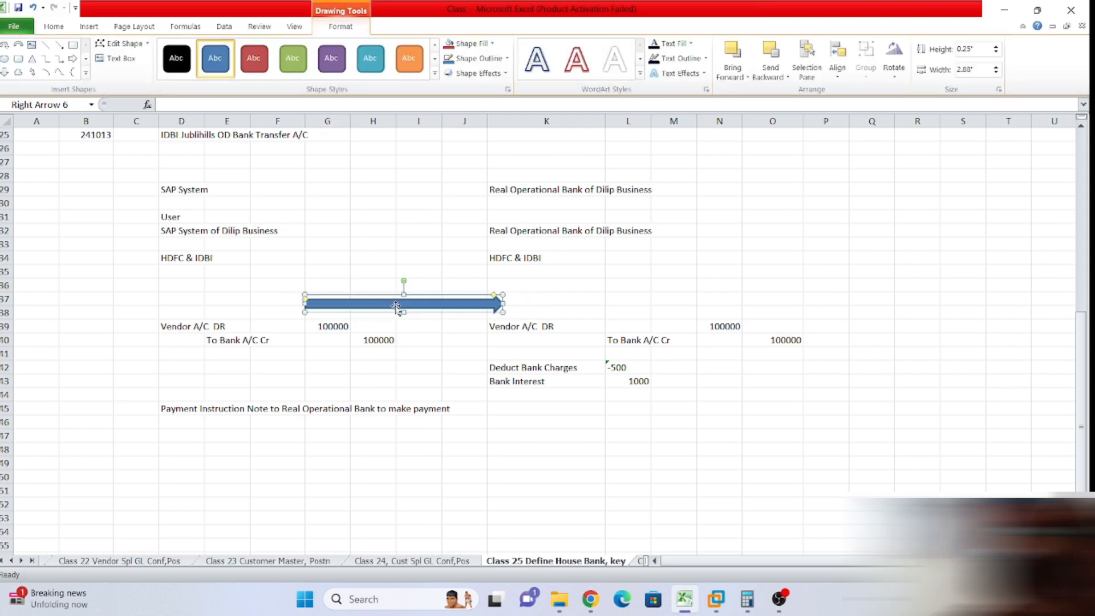
pyautogui.moveTo(501, 301); pyautogui.dragTo(481, 303)
pyautogui.click(506, 303)
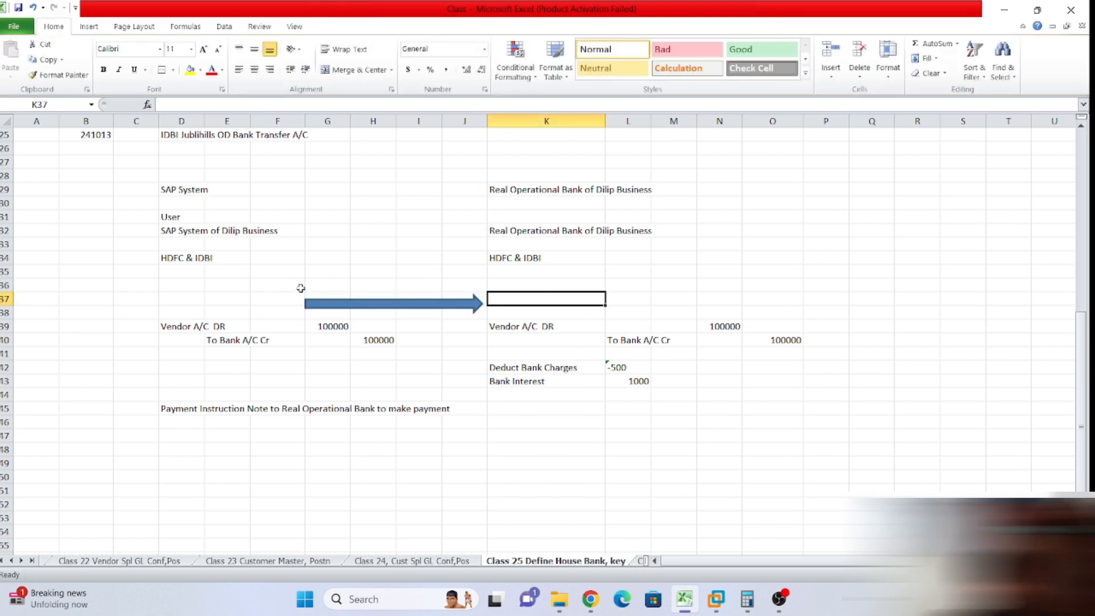
pyautogui.click(317, 281)
pyautogui.write('Payment I')
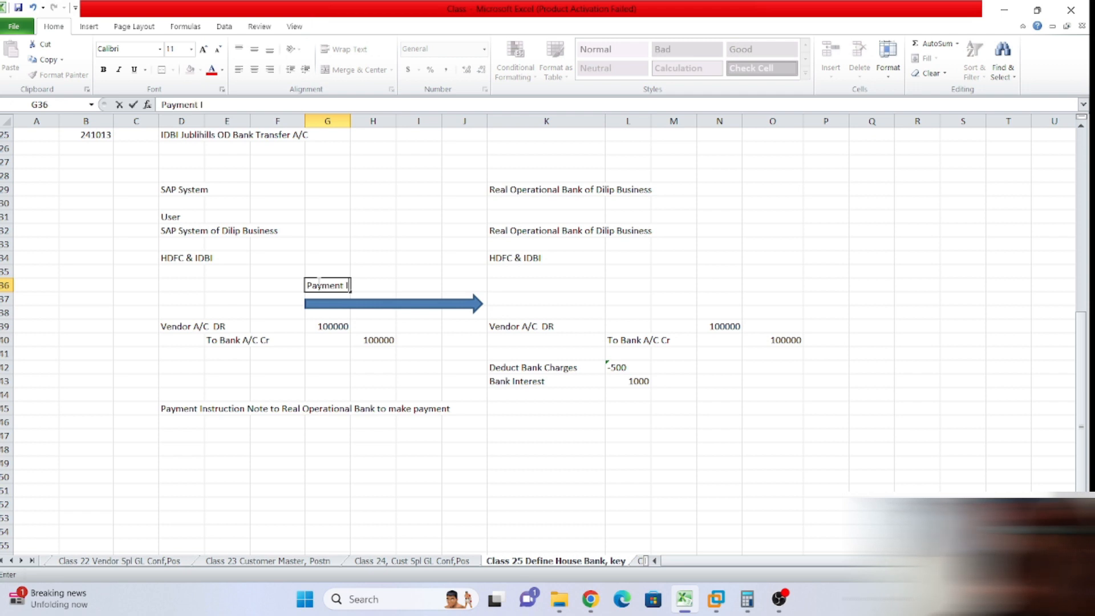
pyautogui.write('nstruction Note')
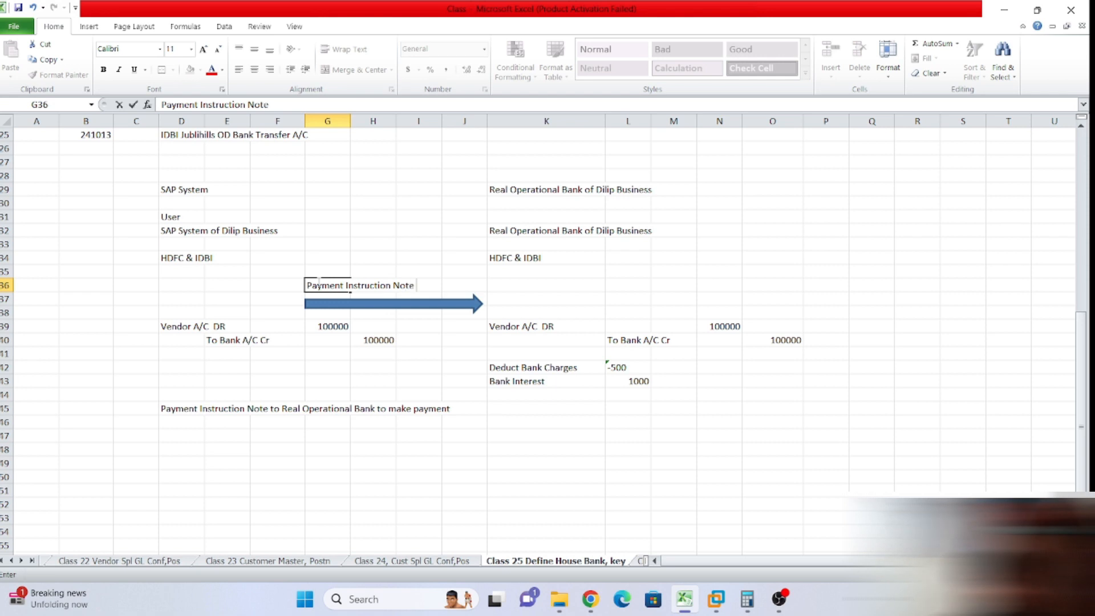
pyautogui.write(' to Operation Bank')
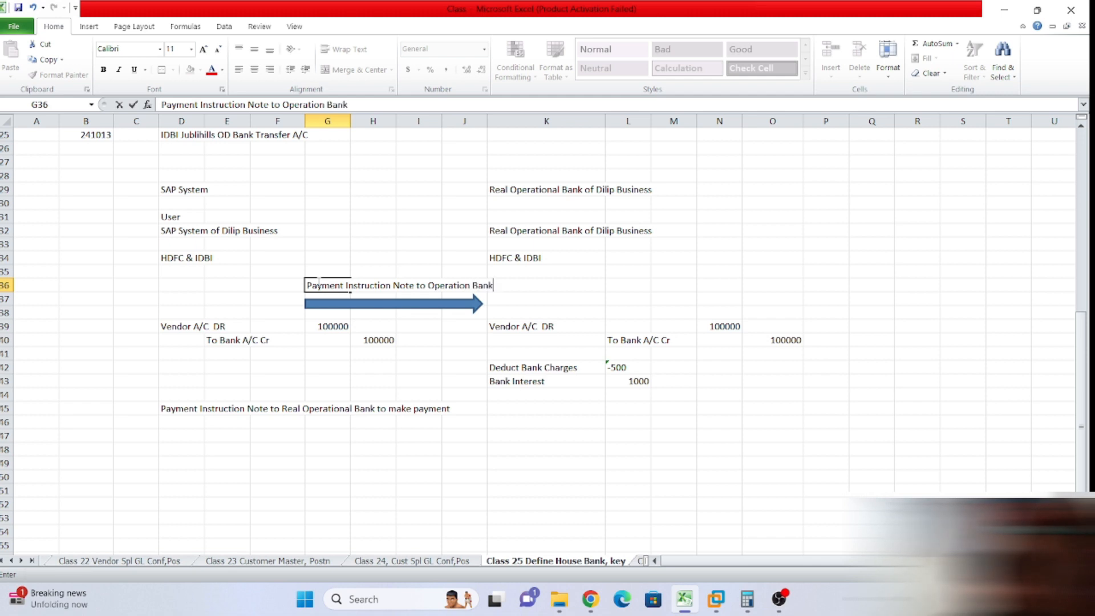
# Commit 'Payment Instruction Note to Operation Bank' in G36 and reselect the blue arrow.
pyautogui.click(610, 421)
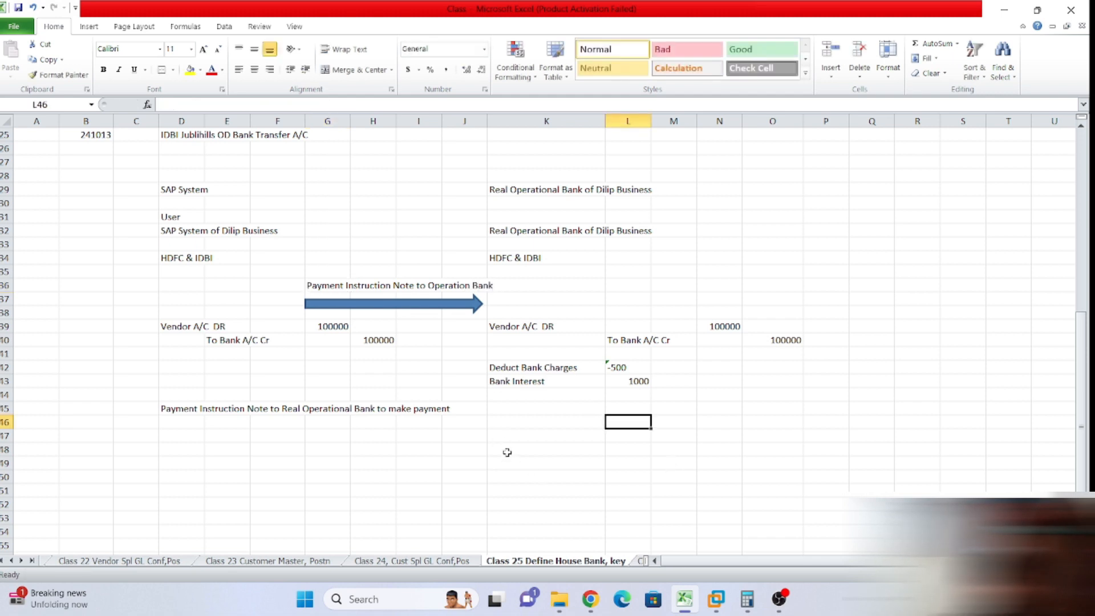
pyautogui.click(455, 472)
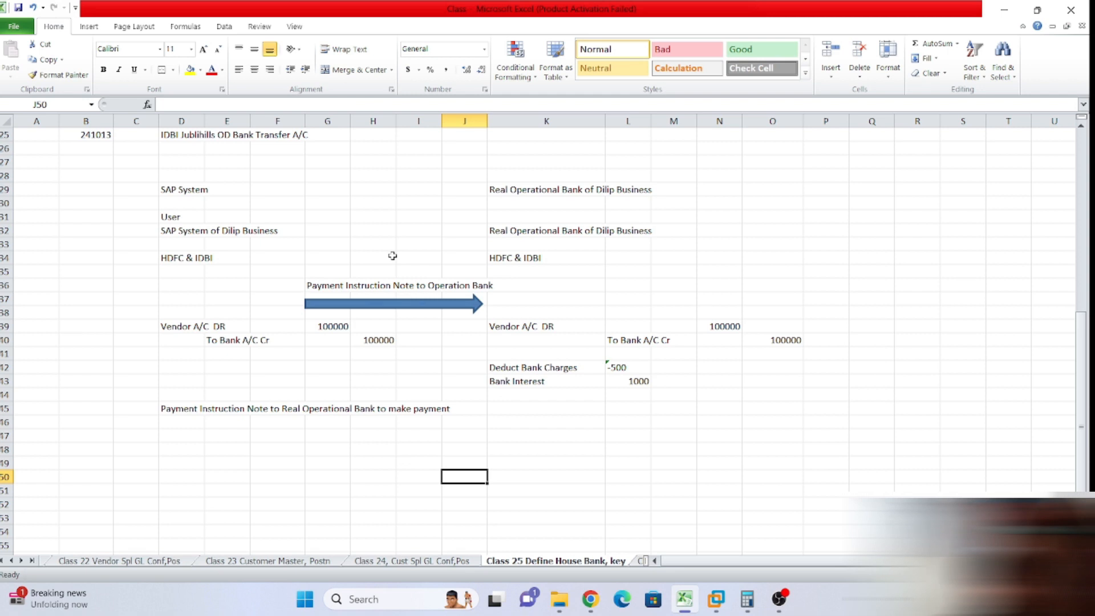
pyautogui.click(405, 305)
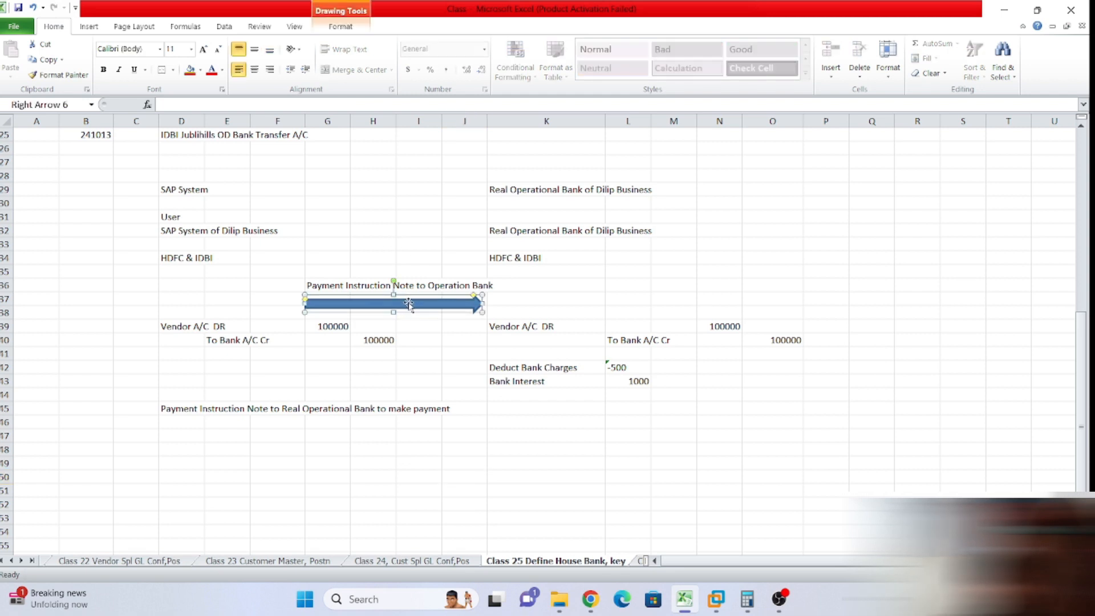
# Paste a copy of the blue arrow at I47, rotate it to point left, and move it below row 45.
pyautogui.click(411, 434)
pyautogui.hotkey('ctrl', 'v')
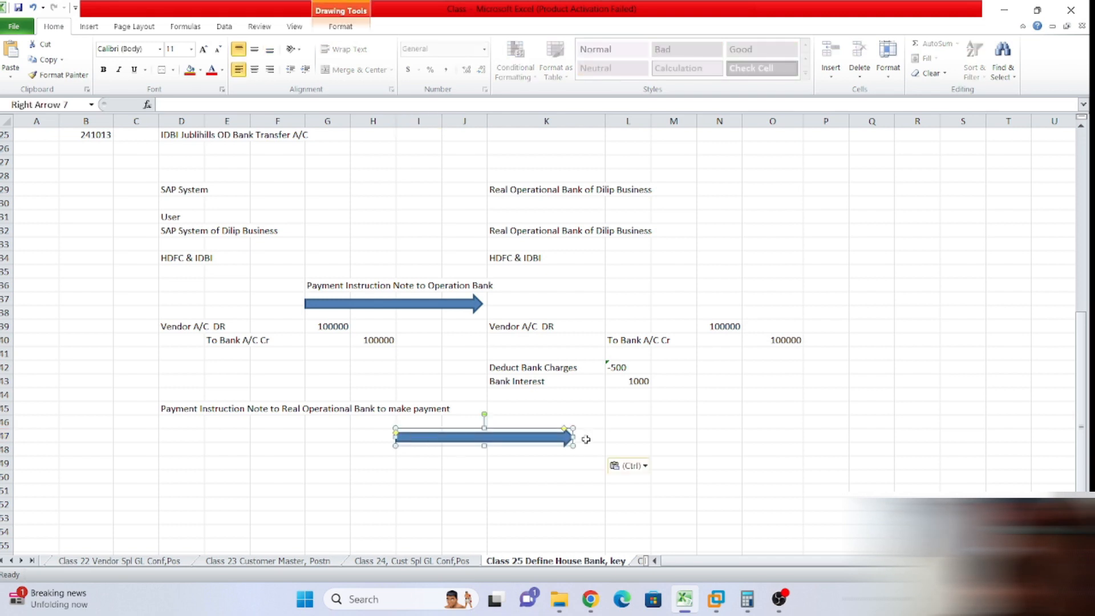
pyautogui.moveTo(484, 414); pyautogui.dragTo(486, 488)
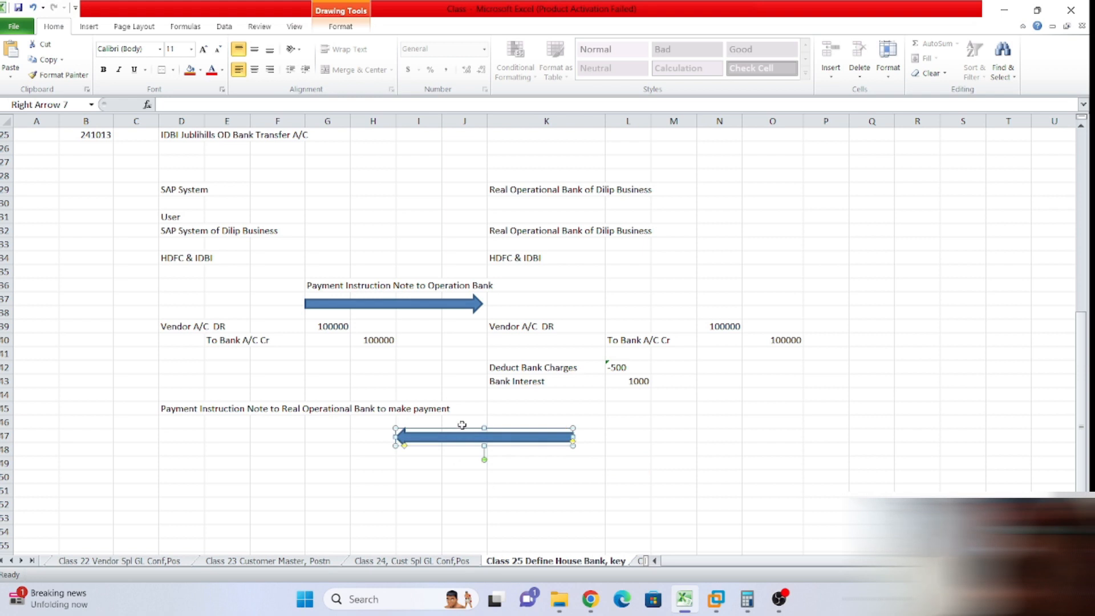
pyautogui.moveTo(470, 438)
pyautogui.mouseDown()
pyautogui.moveTo(399, 437)
pyautogui.moveTo(385, 465)
pyautogui.mouseUp()
pyautogui.click(564, 463)
pyautogui.click(334, 449)
pyautogui.click(341, 447)
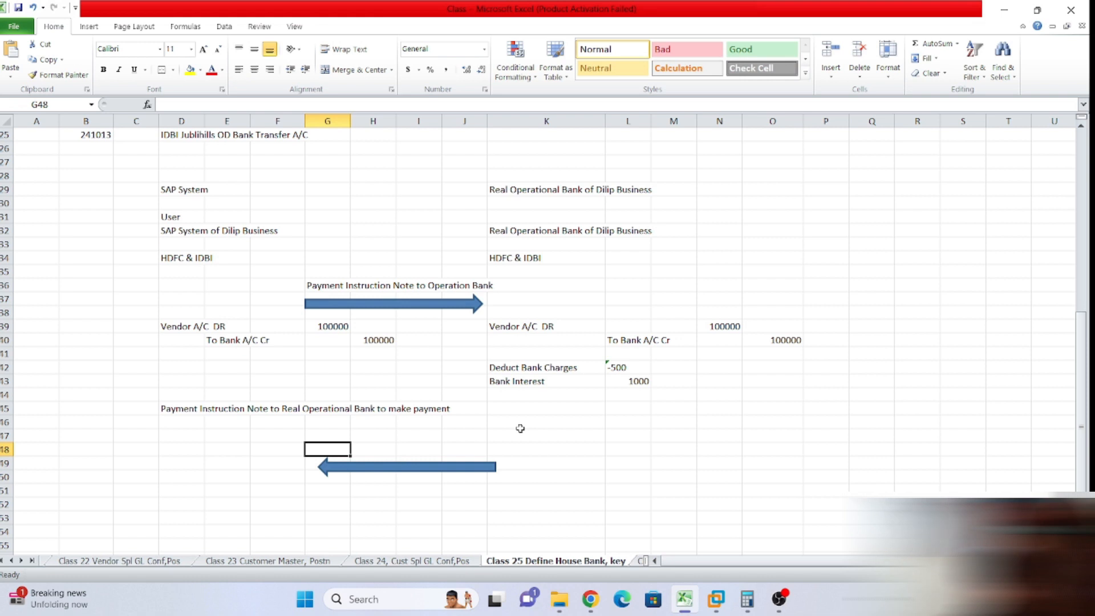
# Enter 'Operational Bank will send Bank Statement to SAP System to do Reconciliation' in G48 above the left arrow.
pyautogui.write('Bank')
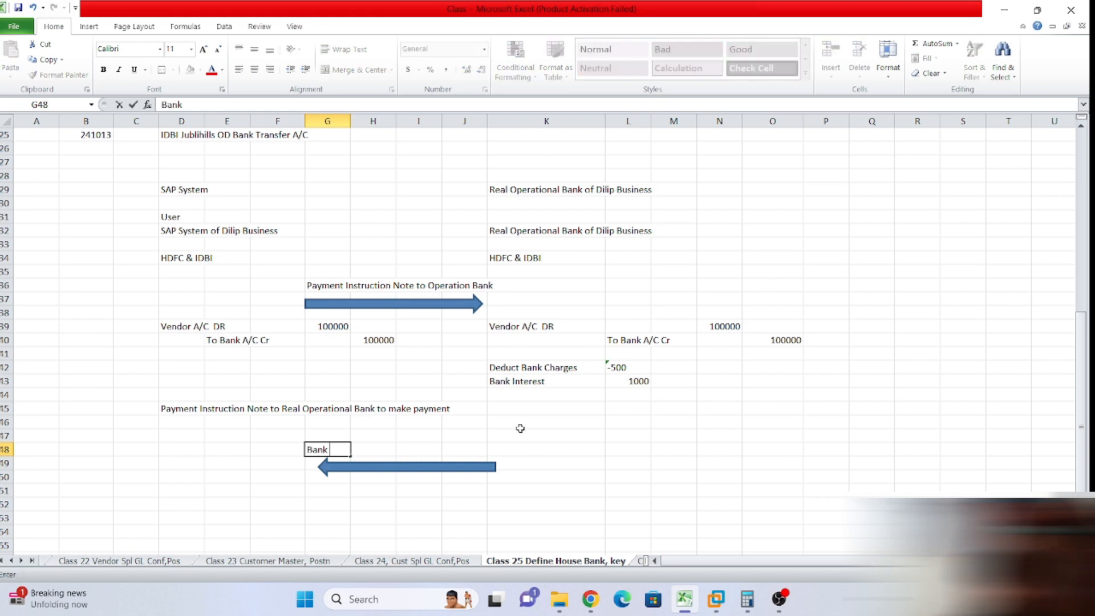
pyautogui.press('BackSpace')
pyautogui.press('BackSpace')
pyautogui.press('BackSpace')
pyautogui.press('BackSpace')
pyautogui.write('Operational Bank will')
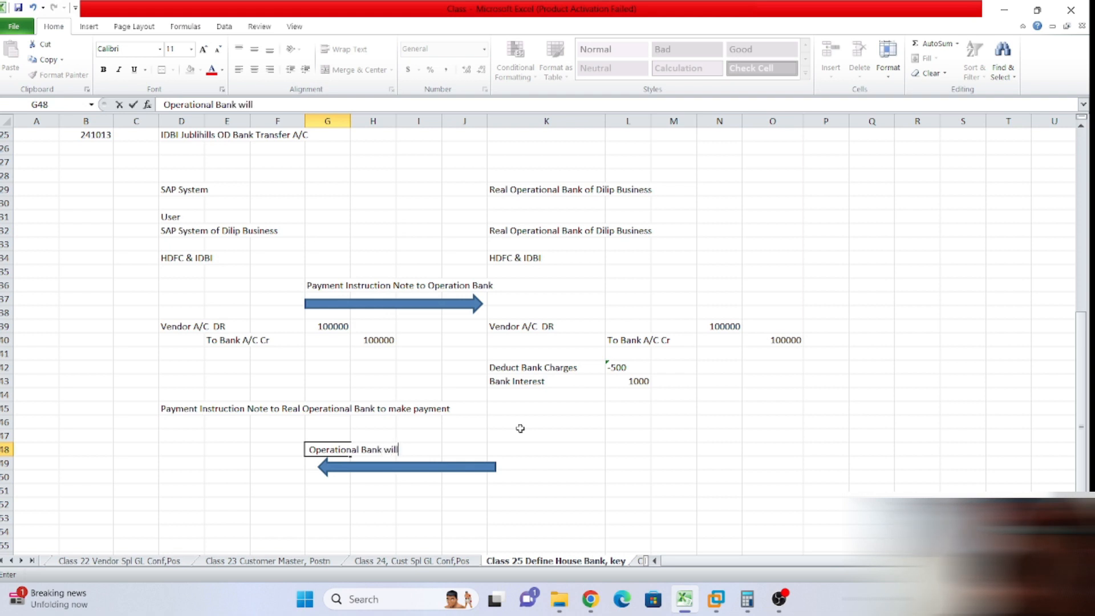
pyautogui.write(' send Bank Statement to SAP Syatem')
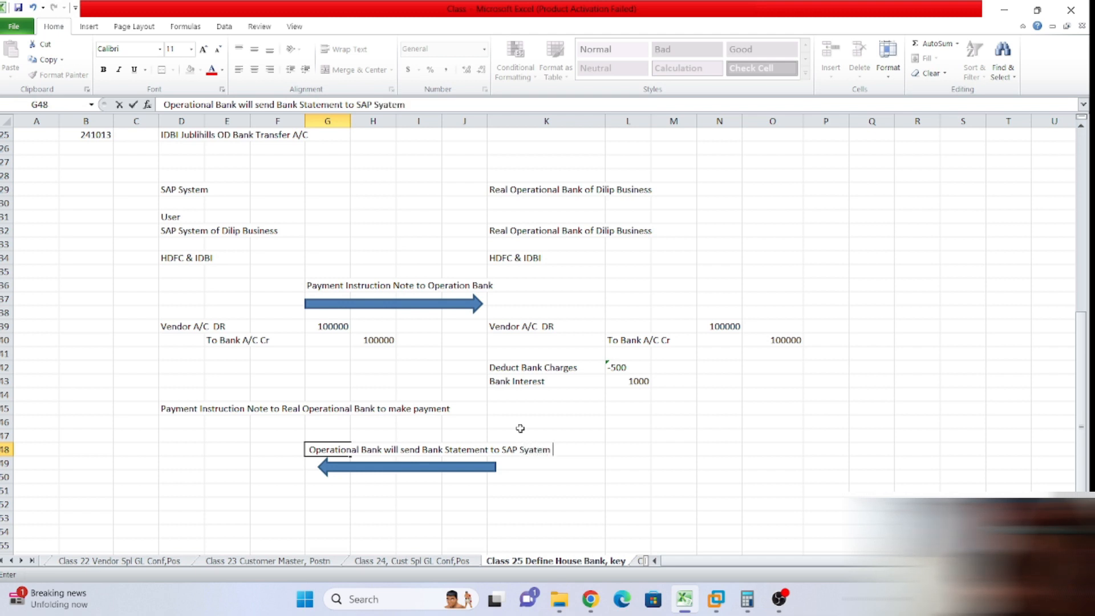
pyautogui.press('BackSpace')
pyautogui.press('BackSpace')
pyautogui.press('BackSpace')
pyautogui.press('BackSpace')
pyautogui.press('BackSpace')
pyautogui.write('stem to do Reconciliation')
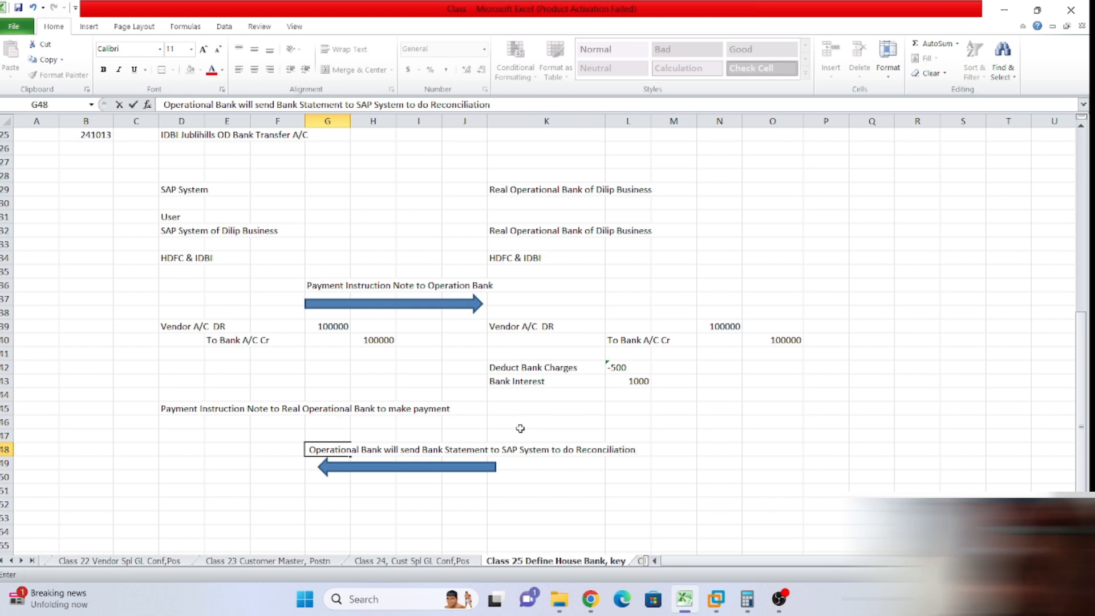
pyautogui.click(545, 489)
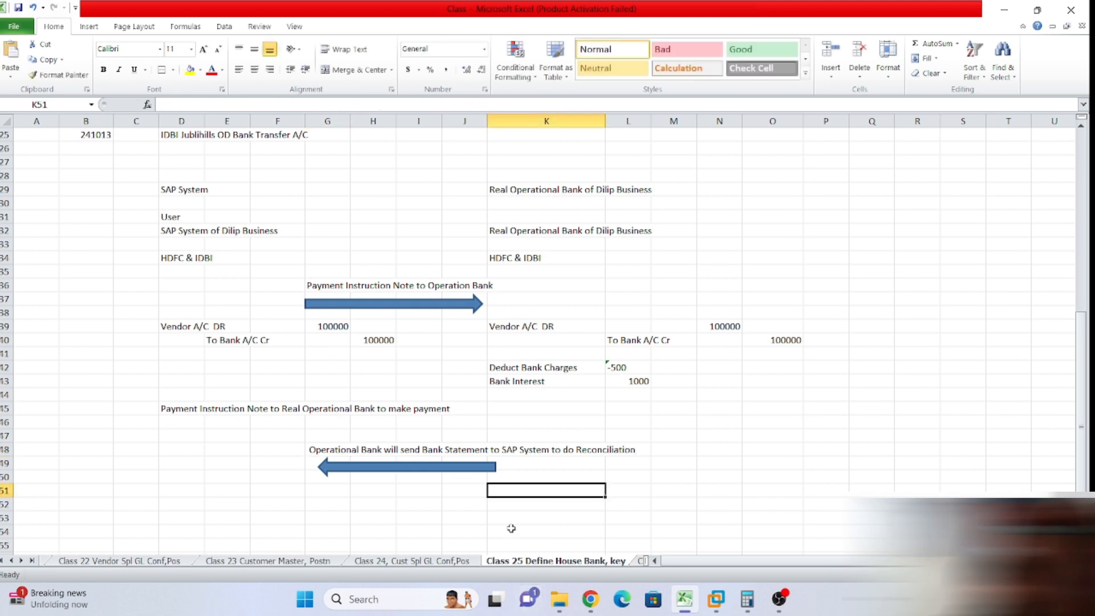
pyautogui.click(495, 467)
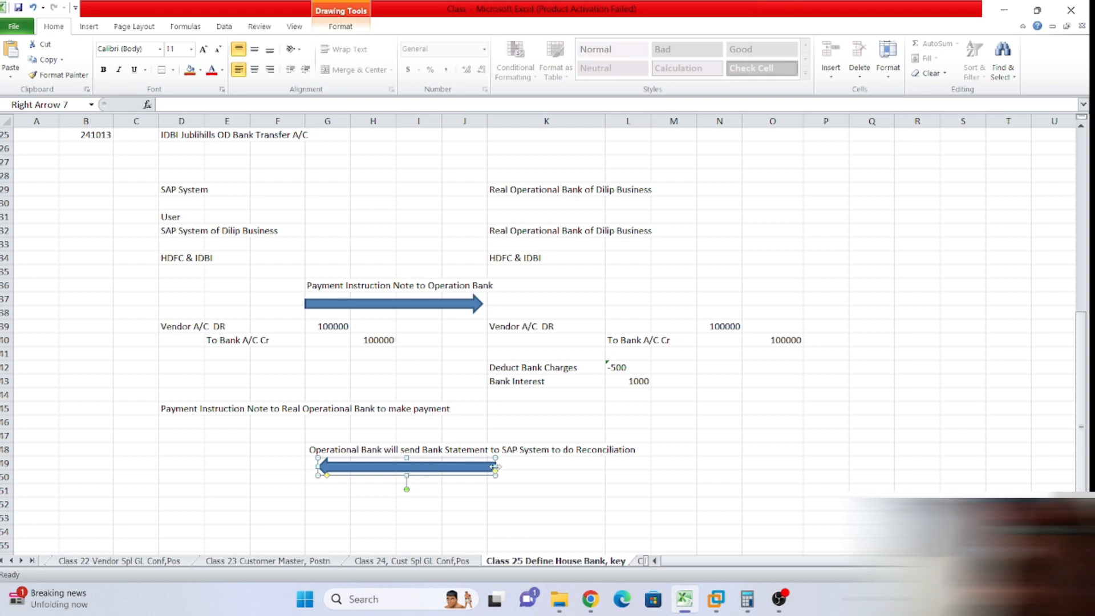
# Lengthen the left-pointing arrow out to column L so it spans the reconciliation label.
pyautogui.moveTo(497, 467); pyautogui.dragTo(719, 477)
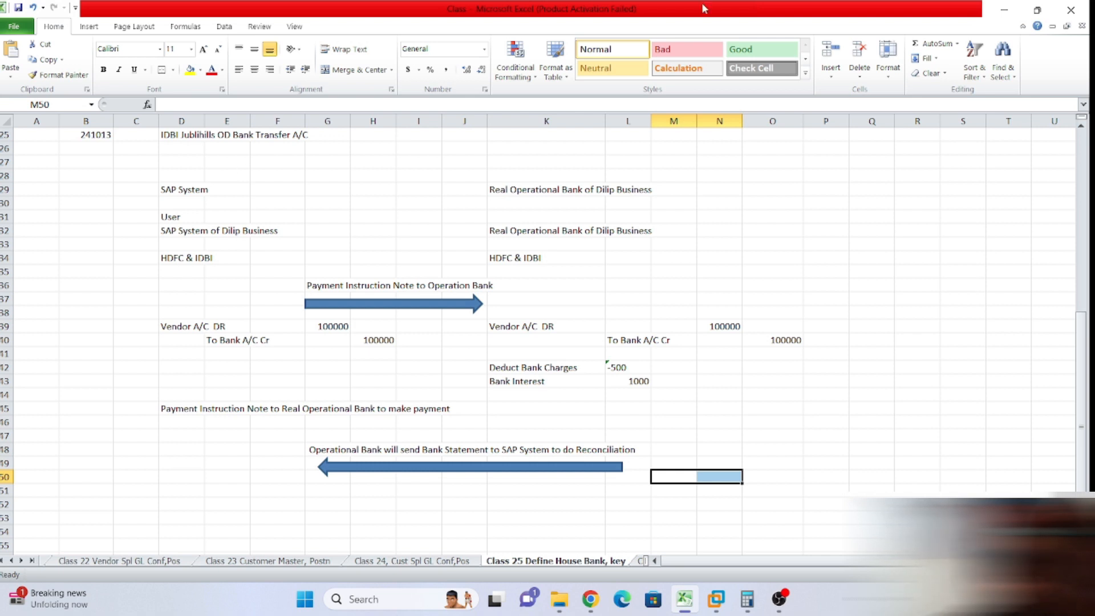
pyautogui.moveTo(156, 316); pyautogui.dragTo(399, 346)
pyautogui.click(242, 381)
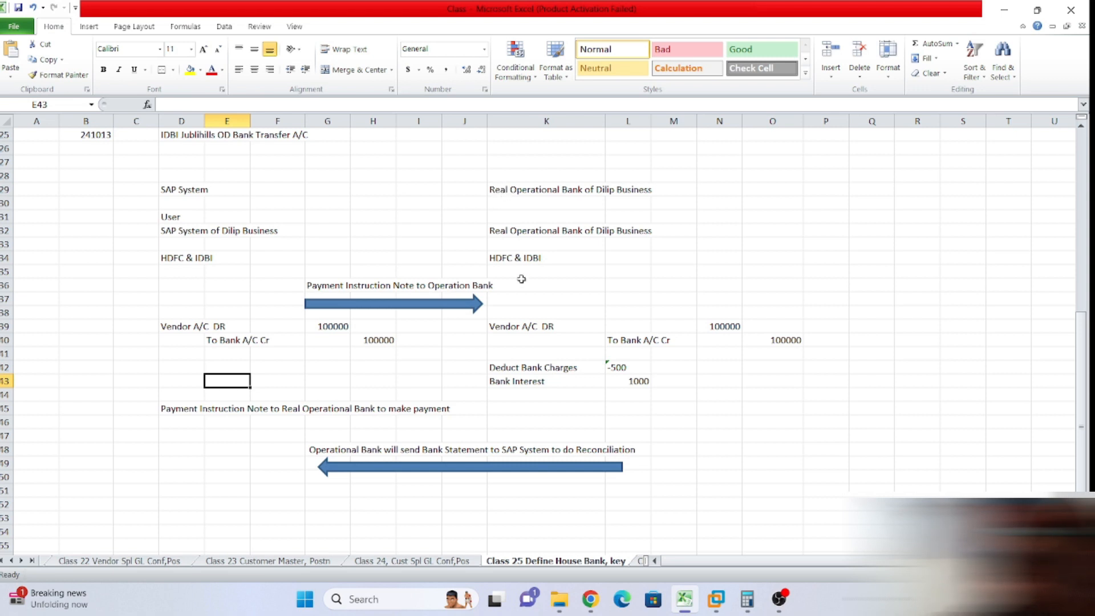
pyautogui.moveTo(491, 206); pyautogui.dragTo(794, 339)
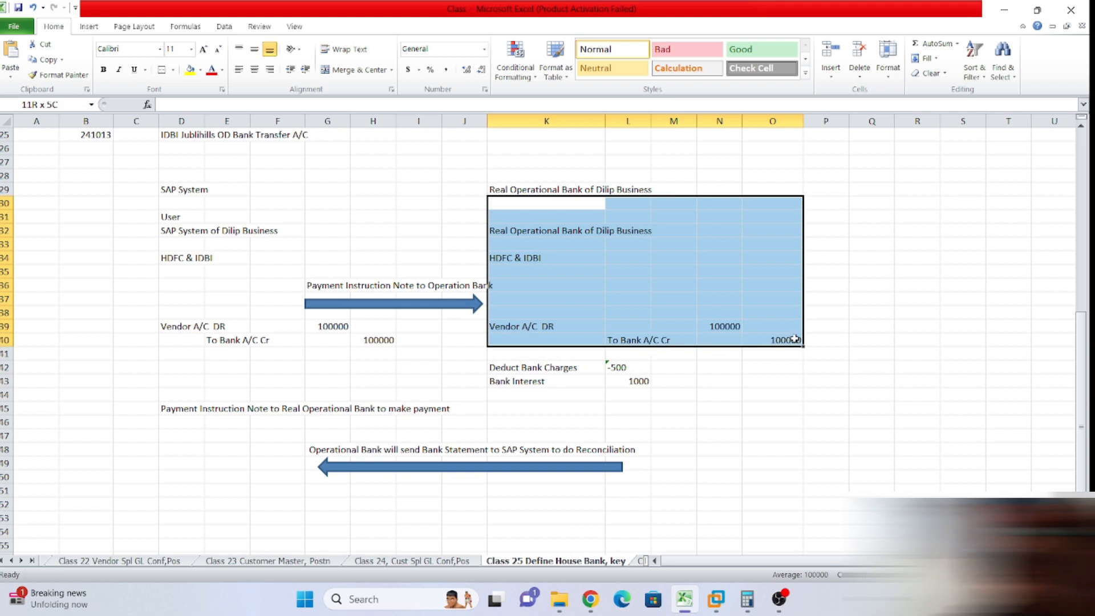
pyautogui.click(840, 314)
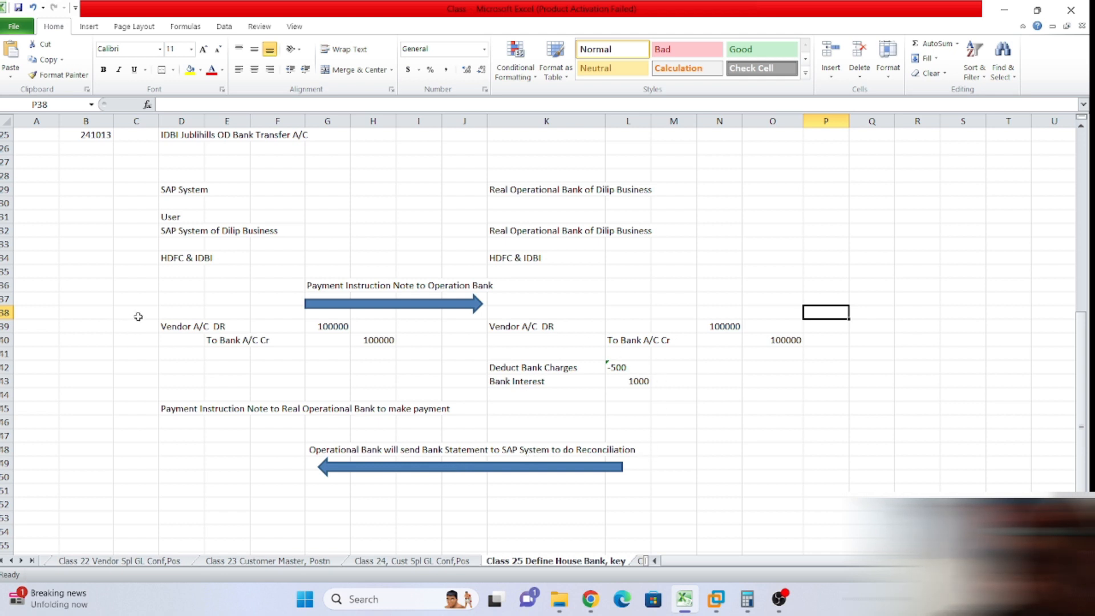
pyautogui.moveTo(511, 315); pyautogui.dragTo(772, 392)
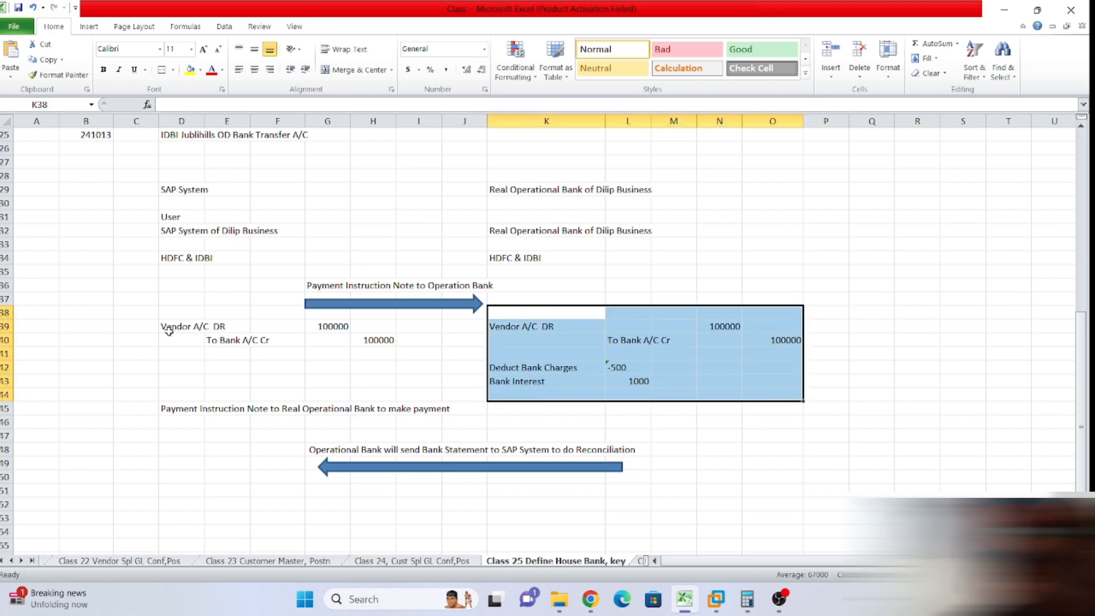
pyautogui.moveTo(164, 313); pyautogui.dragTo(392, 355)
pyautogui.moveTo(460, 357); pyautogui.dragTo(645, 390)
pyautogui.moveTo(165, 361); pyautogui.dragTo(333, 376)
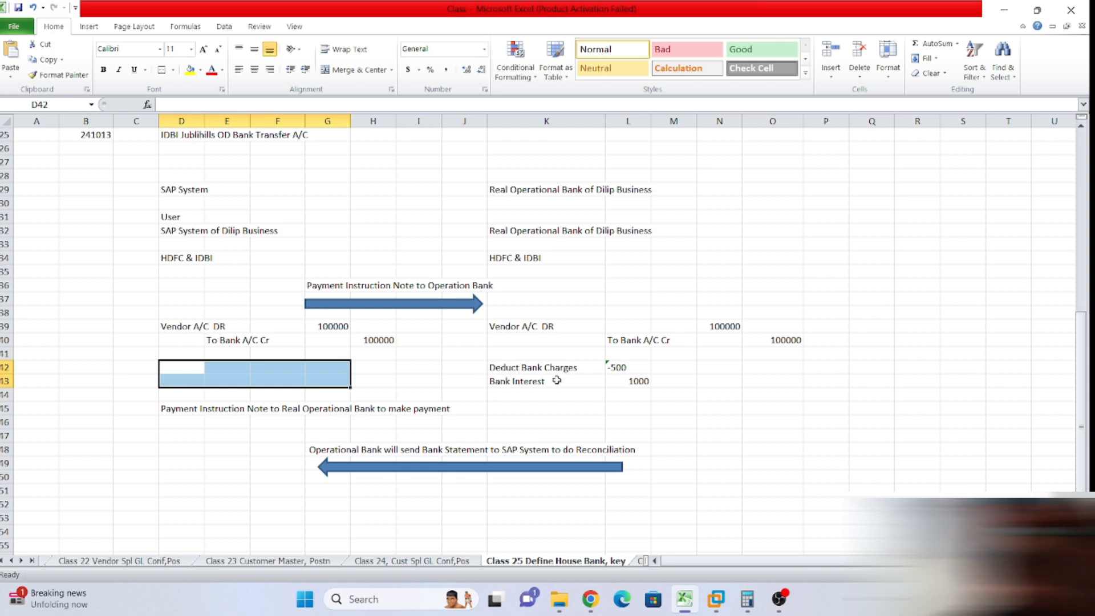
pyautogui.click(194, 371)
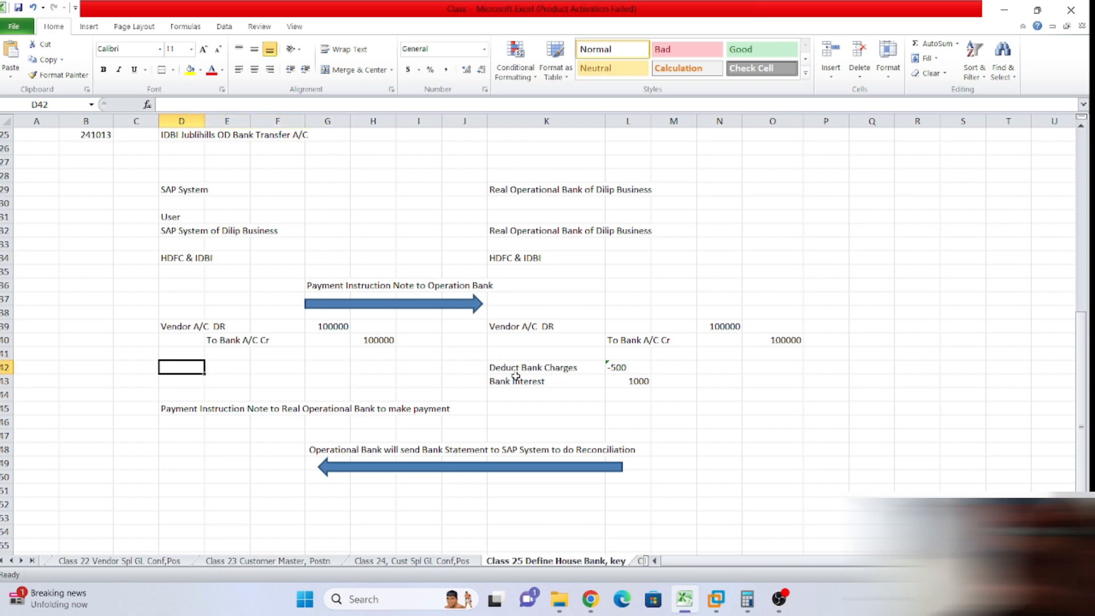
pyautogui.moveTo(146, 311); pyautogui.dragTo(794, 374)
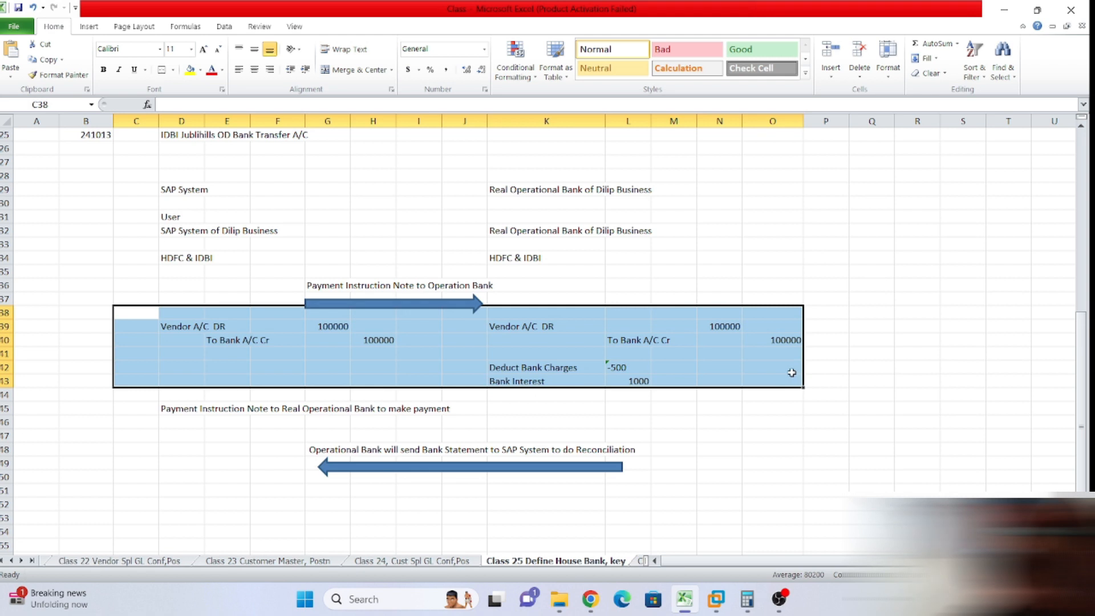
pyautogui.click(723, 409)
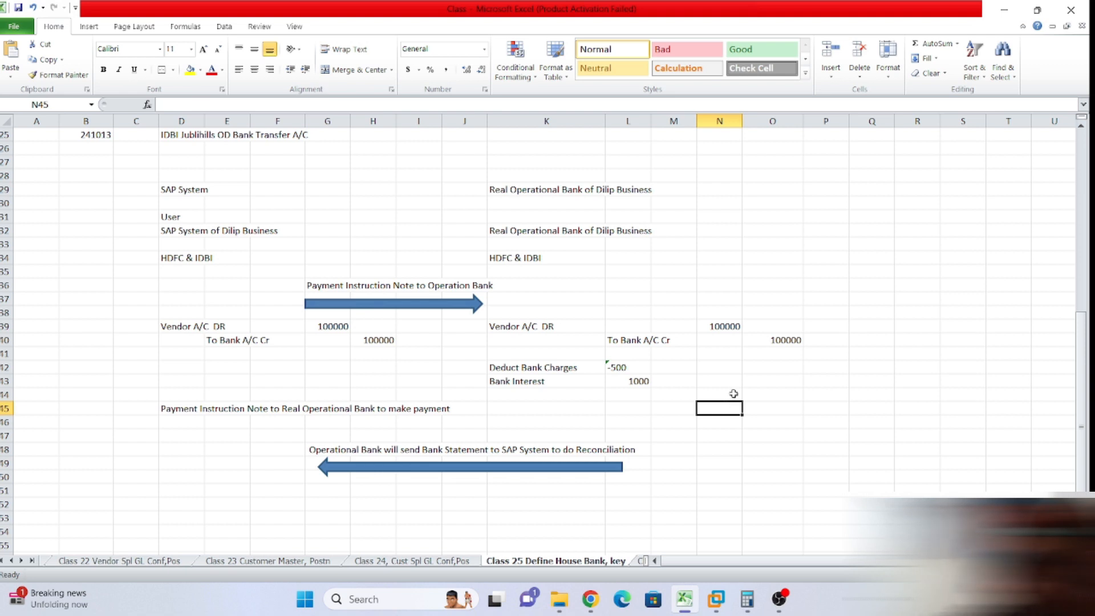
pyautogui.moveTo(190, 314); pyautogui.dragTo(491, 354)
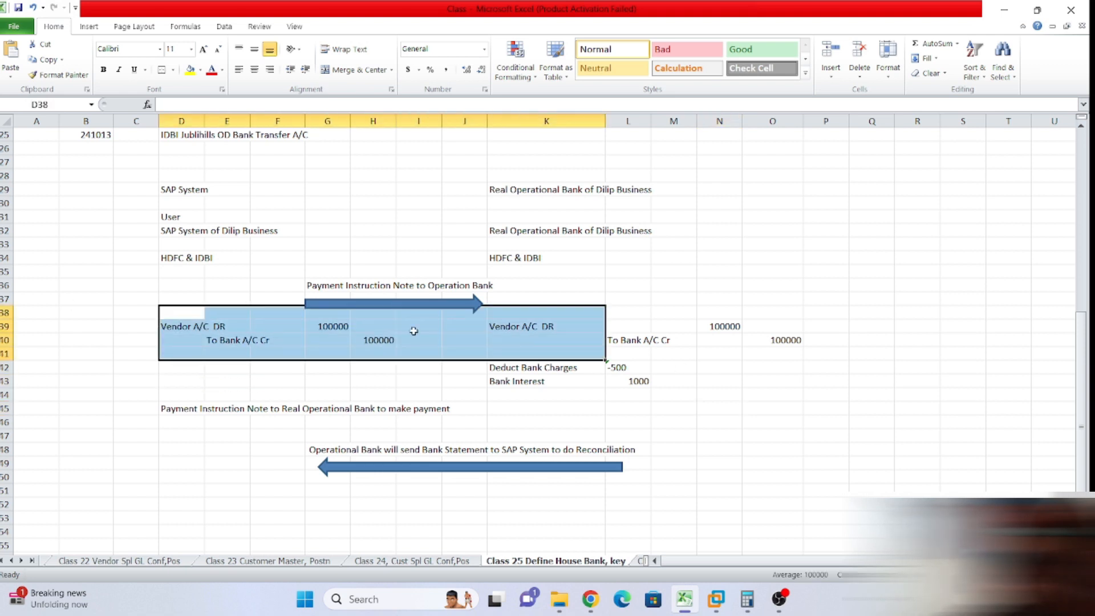
pyautogui.click(360, 258)
pyautogui.moveTo(308, 276); pyautogui.dragTo(492, 290)
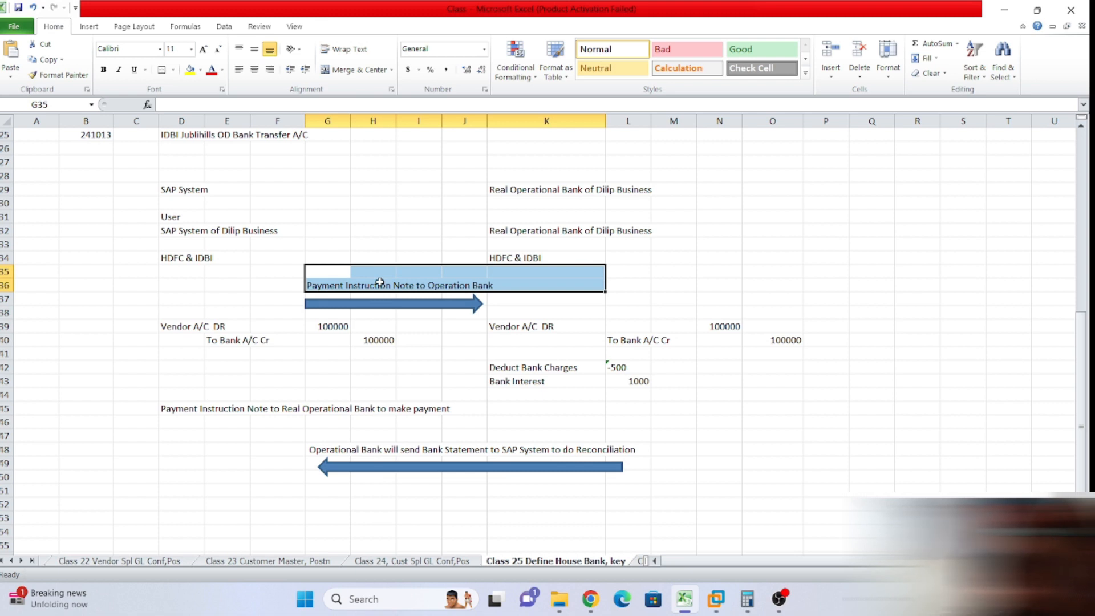
pyautogui.click(711, 401)
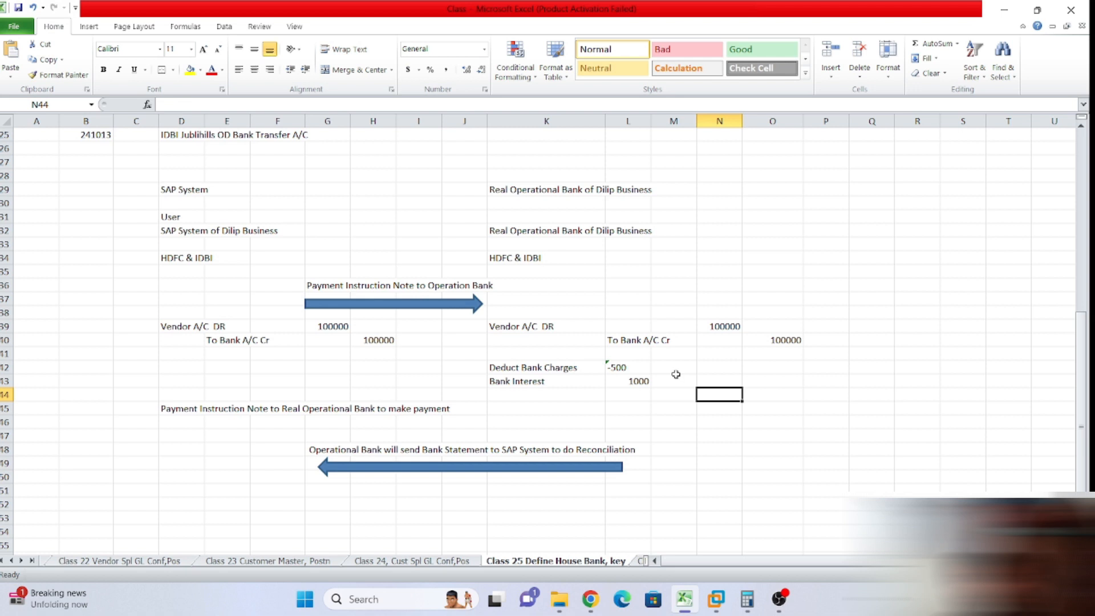
pyautogui.click(709, 476)
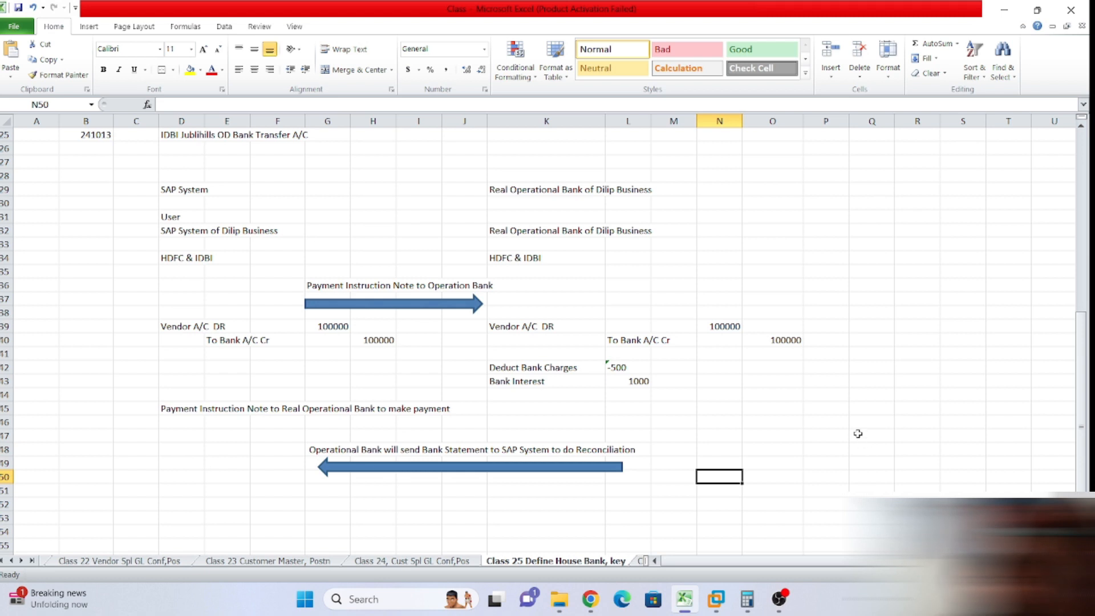
pyautogui.click(786, 269)
pyautogui.scroll(-1, 188, 192)
pyautogui.scroll(2, 423, 237)
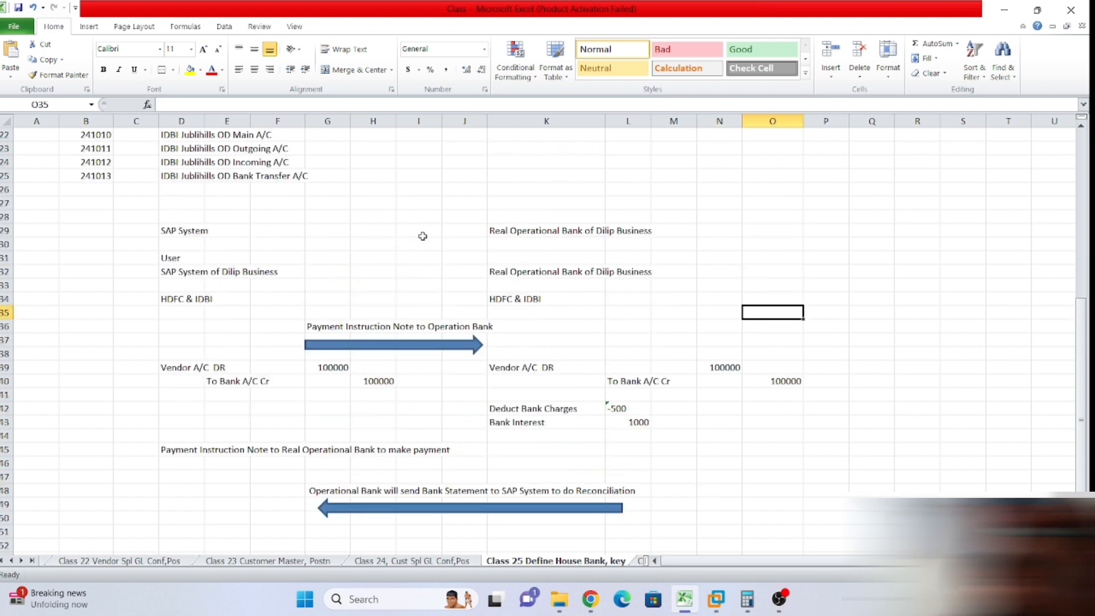
pyautogui.moveTo(115, 212); pyautogui.dragTo(907, 459)
pyautogui.scroll(4, 873, 399)
pyautogui.scroll(2, 873, 398)
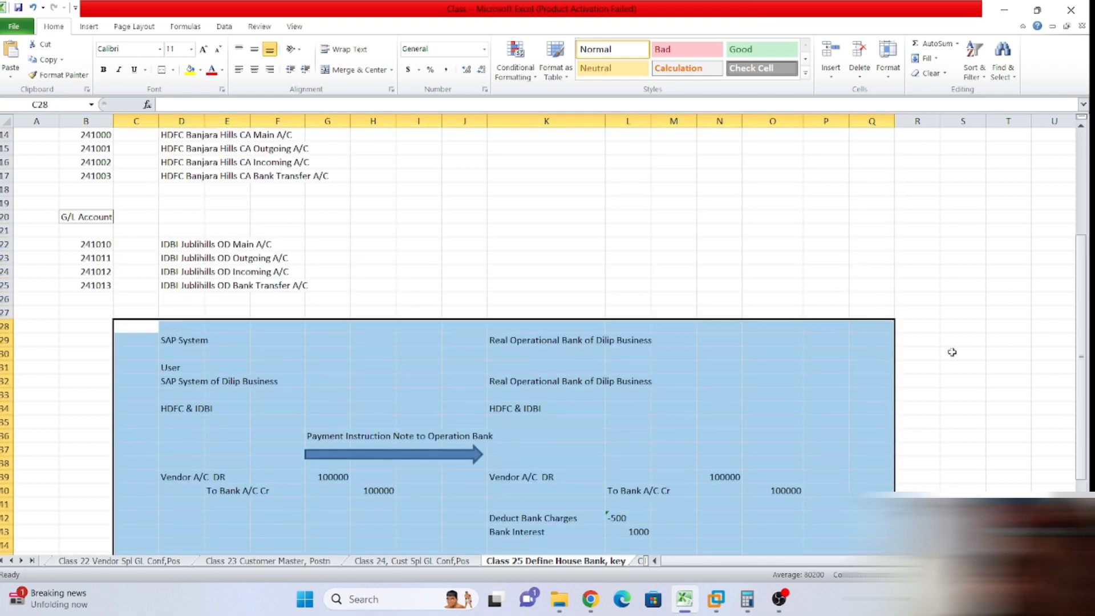
pyautogui.scroll(-2, 941, 364)
pyautogui.click(977, 323)
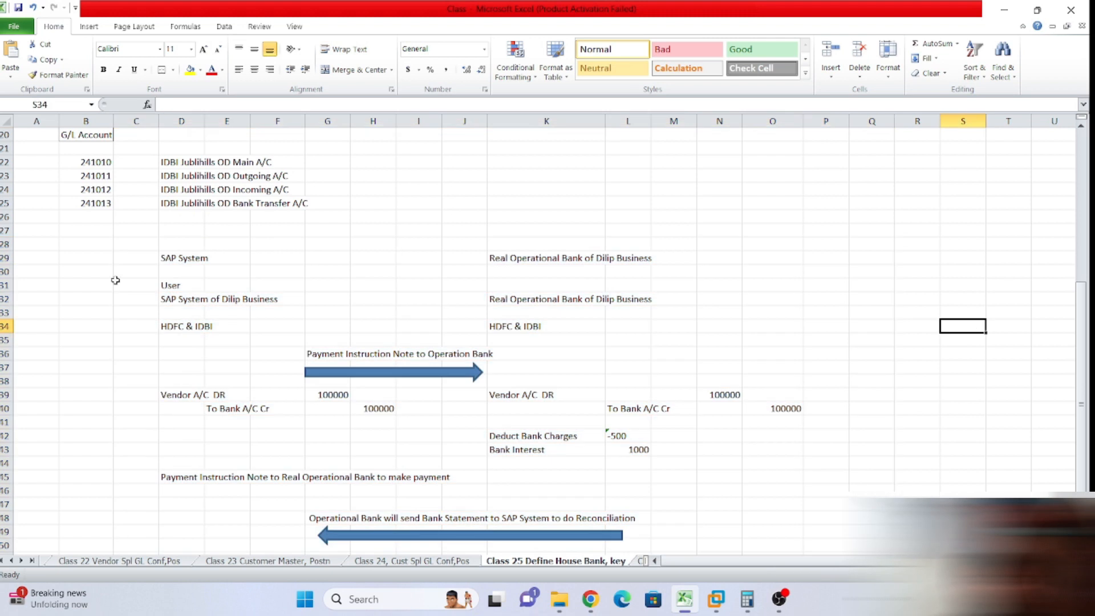
pyautogui.moveTo(119, 230); pyautogui.dragTo(760, 537)
pyautogui.click(872, 475)
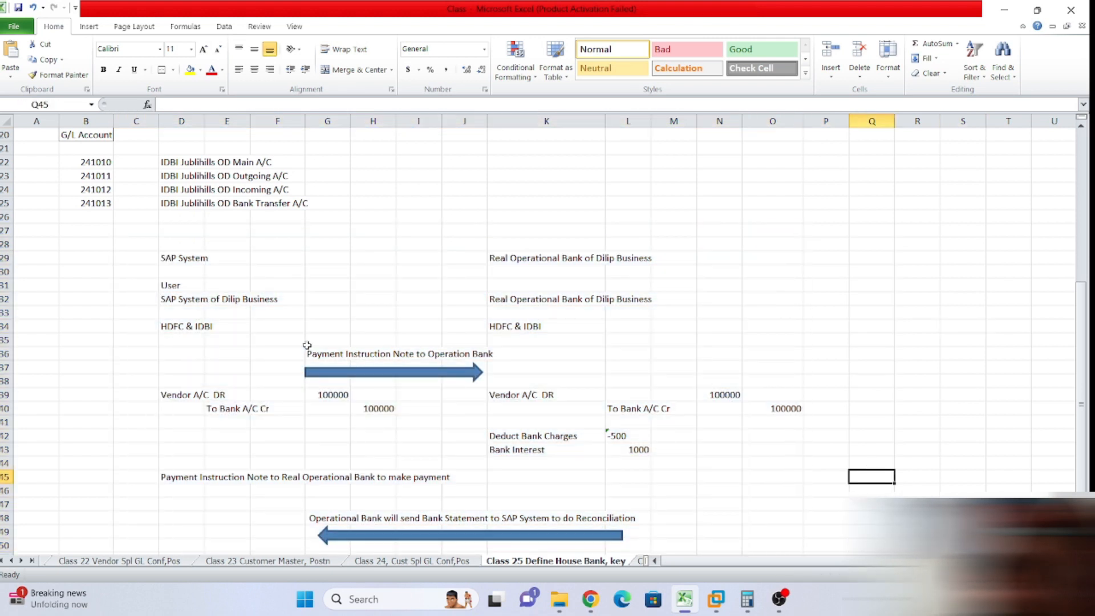
pyautogui.click(260, 355)
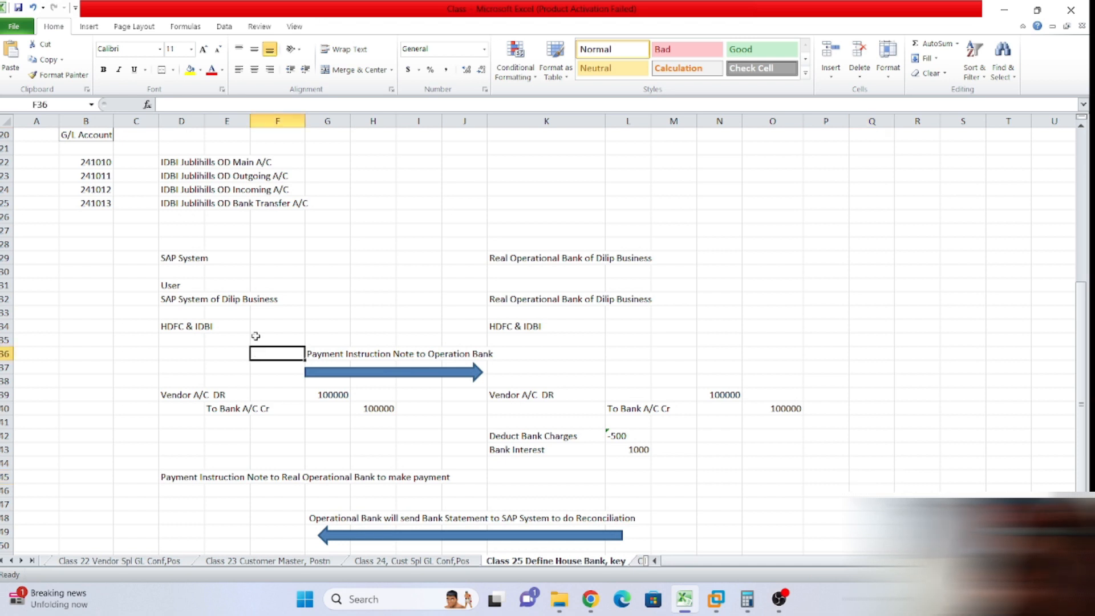
# Tag the payment instruction arrow 'DMEE' in F36 and the bank statement arrow 'EBS' in F48.
pyautogui.write('DMEE')
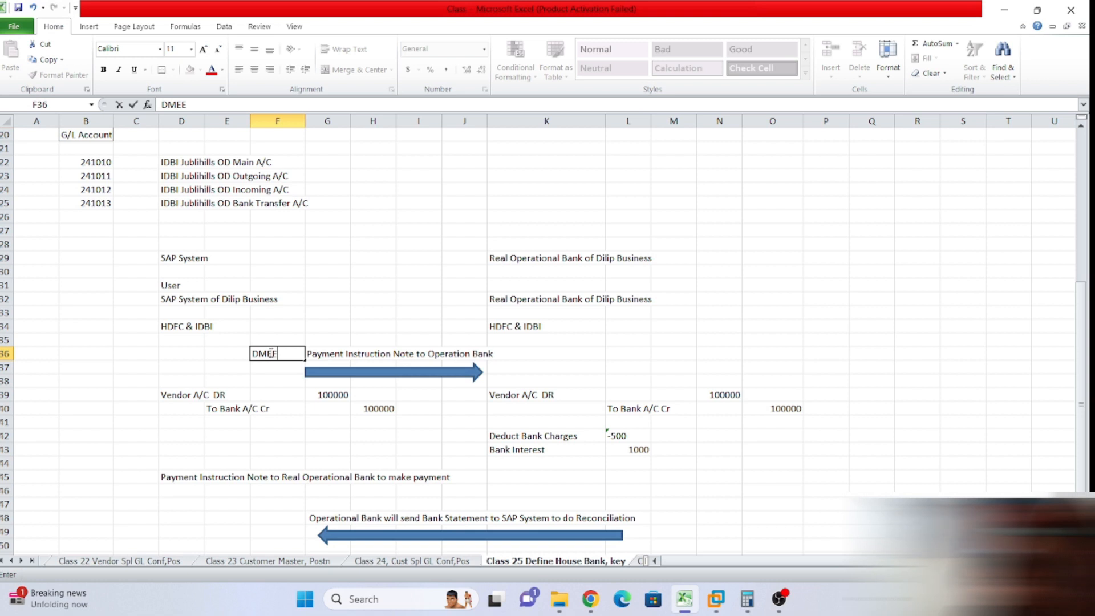
pyautogui.click(628, 409)
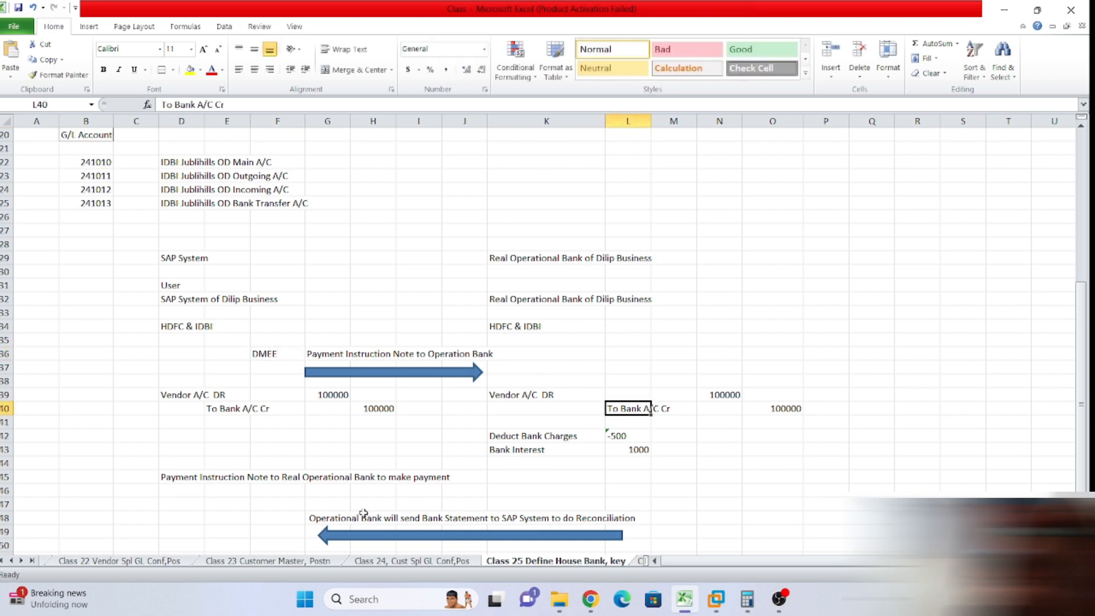
pyautogui.click(274, 520)
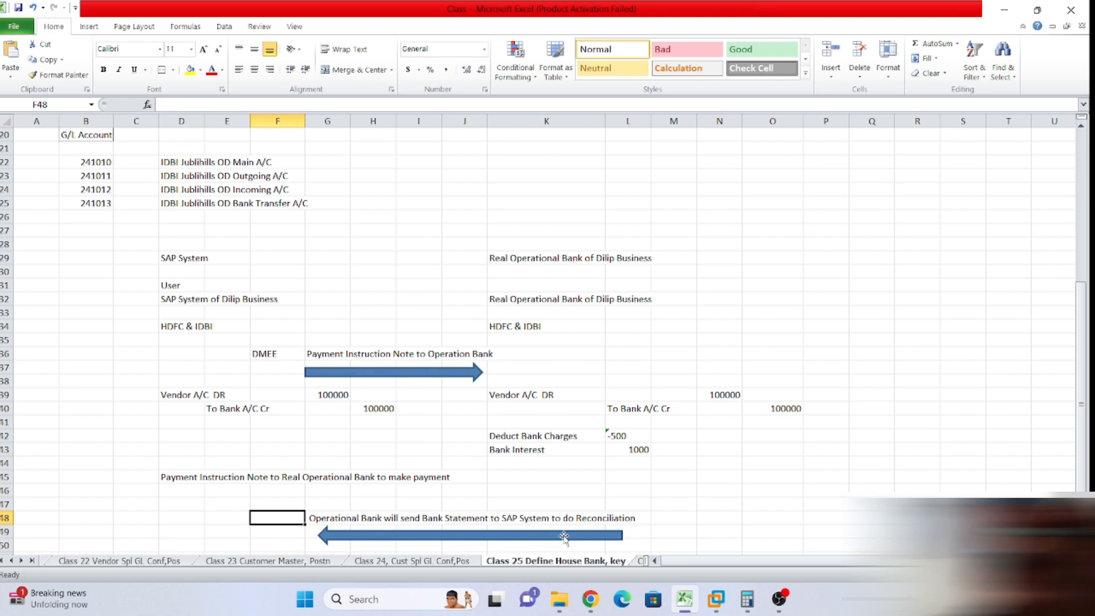
pyautogui.write('EBS')
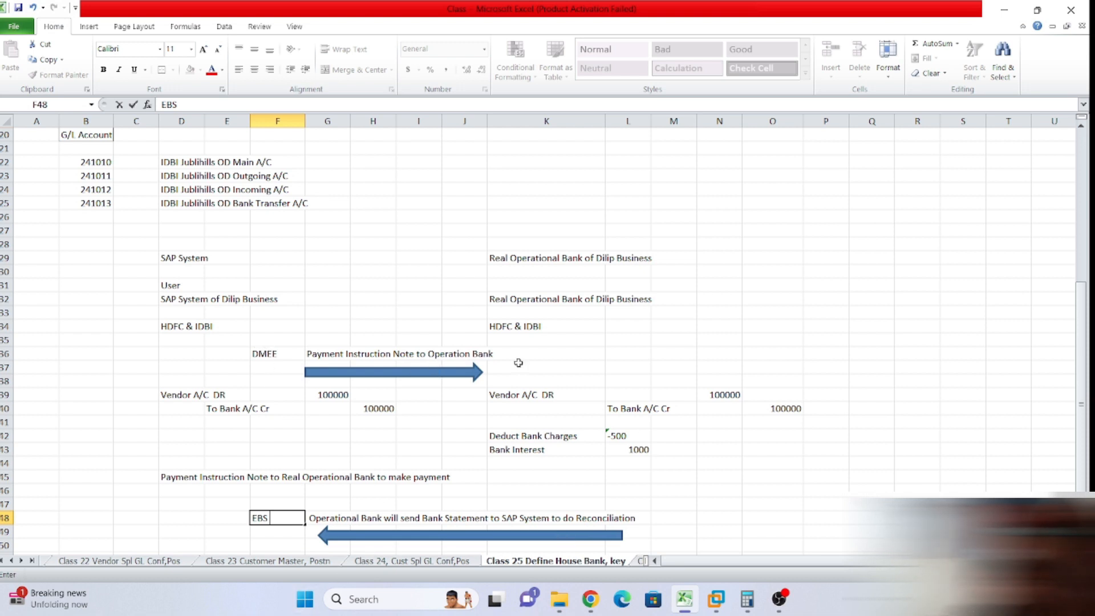
pyautogui.click(272, 354)
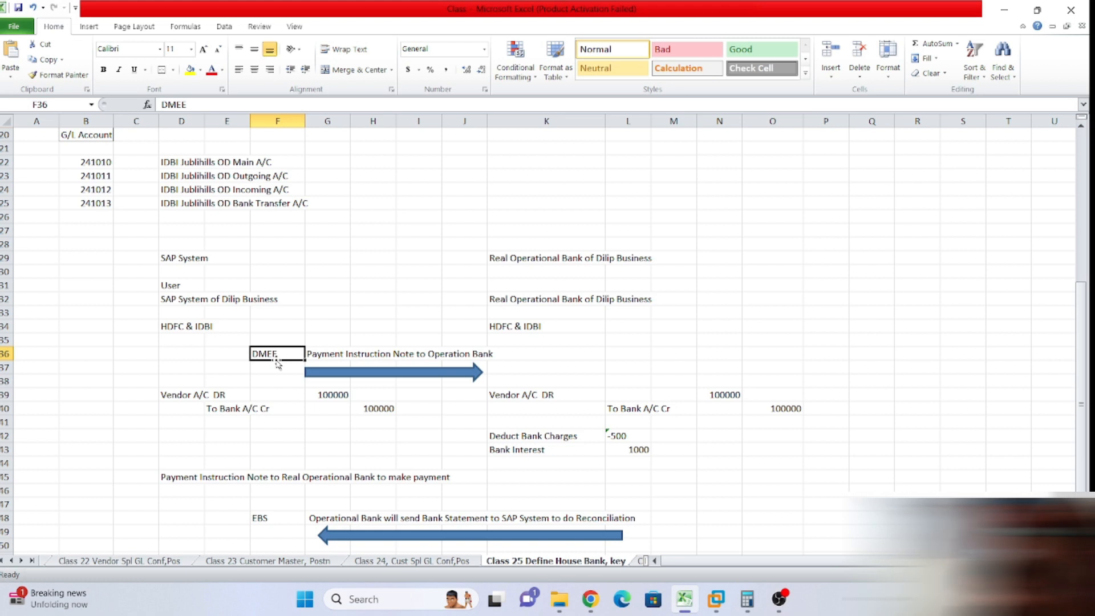
pyautogui.click(292, 377)
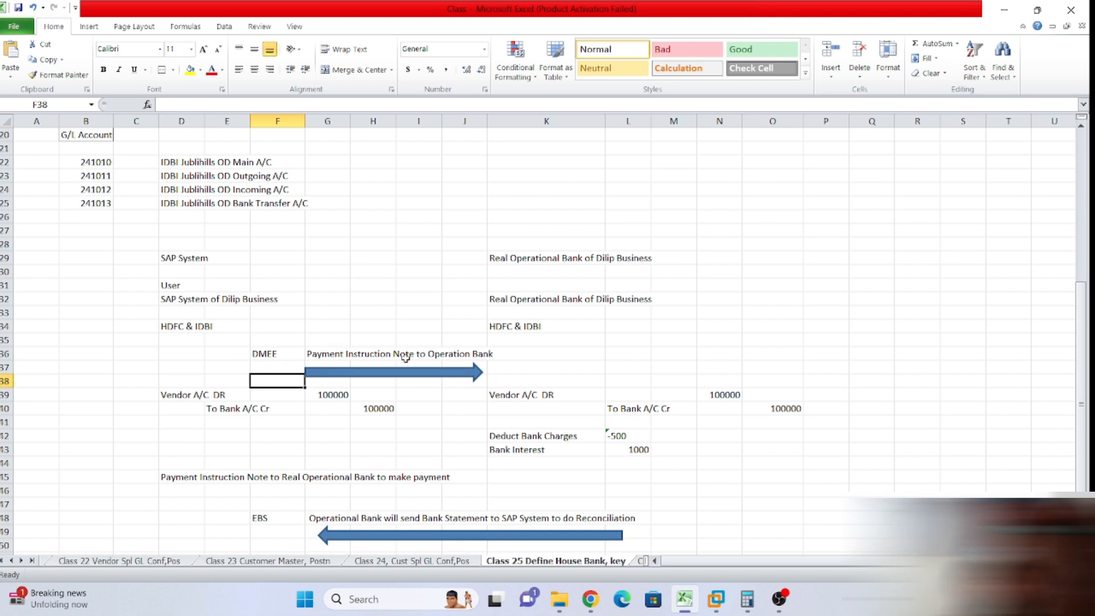
pyautogui.moveTo(154, 245); pyautogui.dragTo(240, 269)
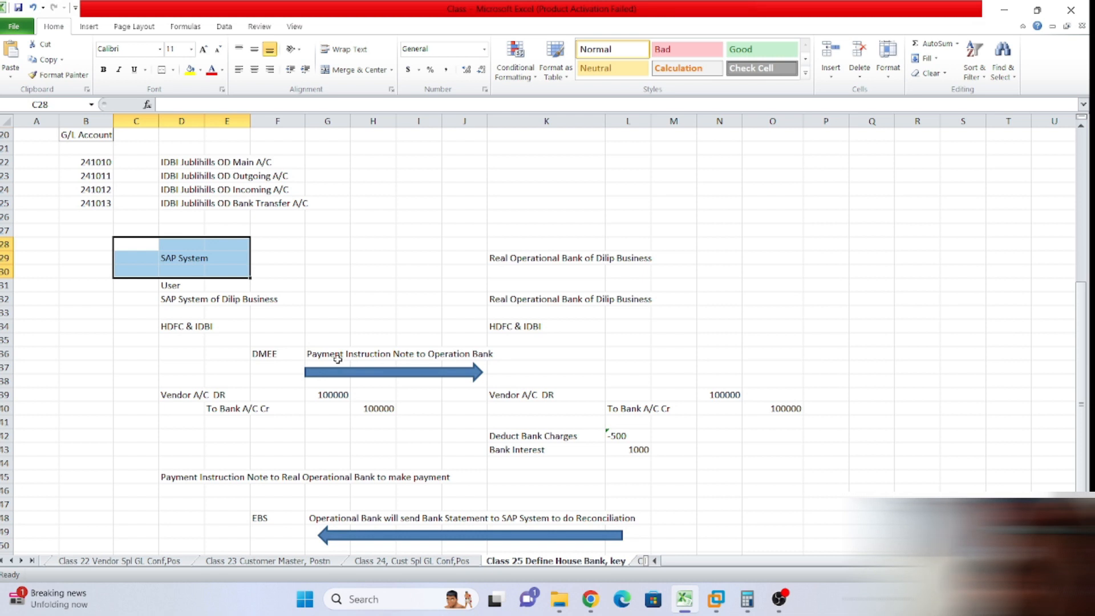
pyautogui.scroll(-2, 661, 505)
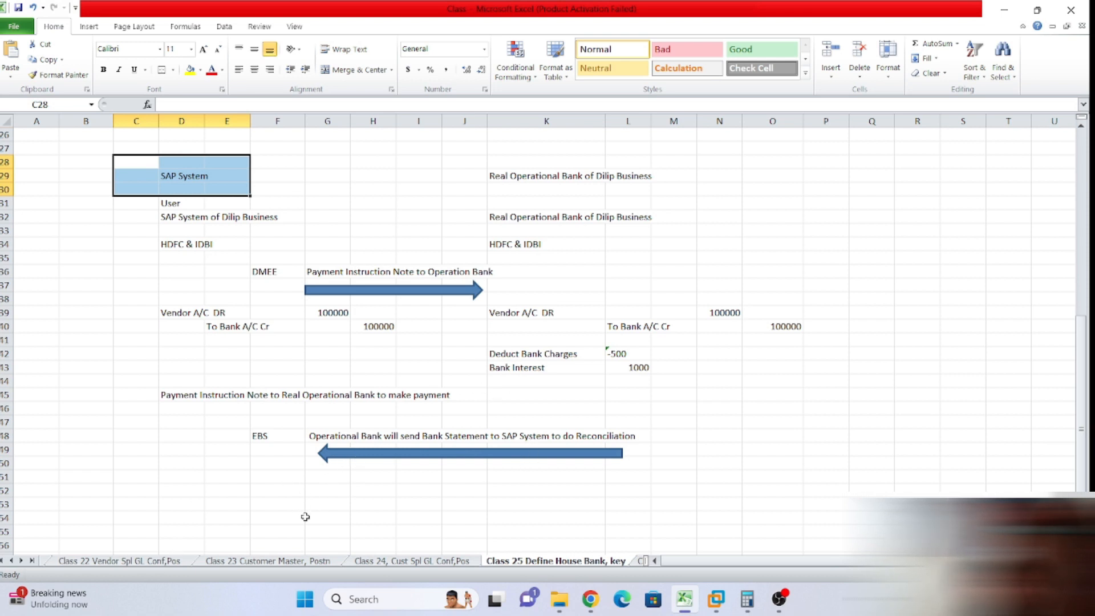
pyautogui.scroll(1, 324, 502)
pyautogui.click(337, 240)
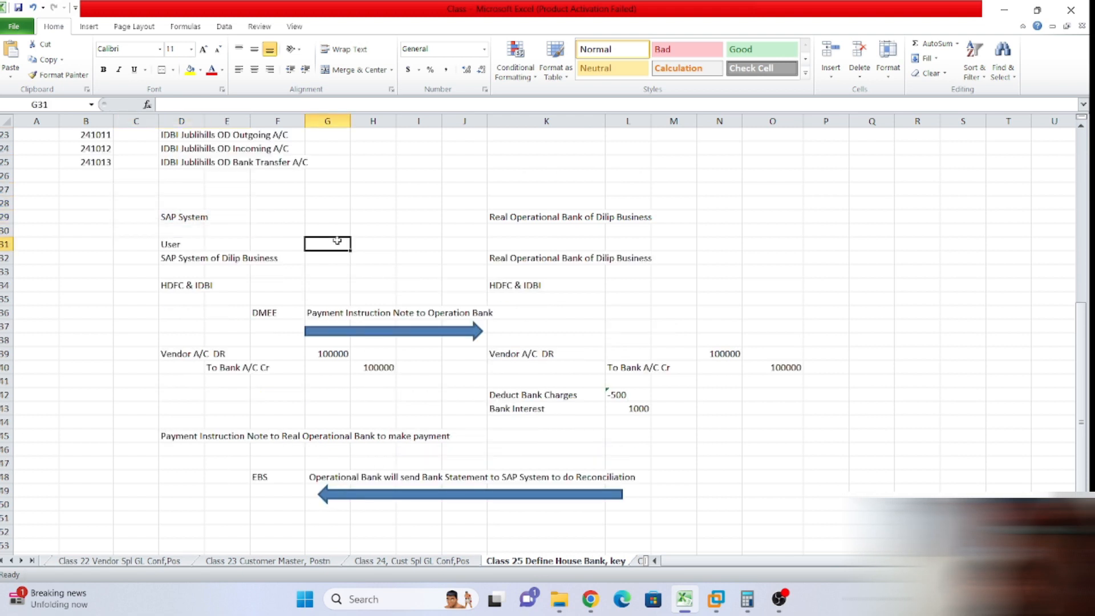
pyautogui.click(229, 218)
pyautogui.click(176, 192)
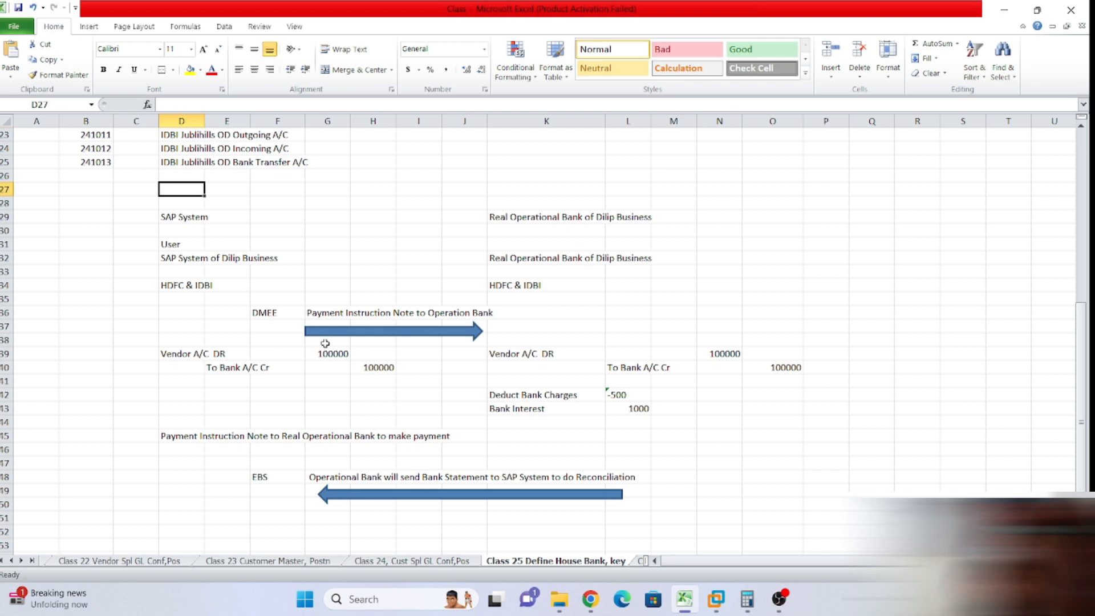
pyautogui.click(171, 521)
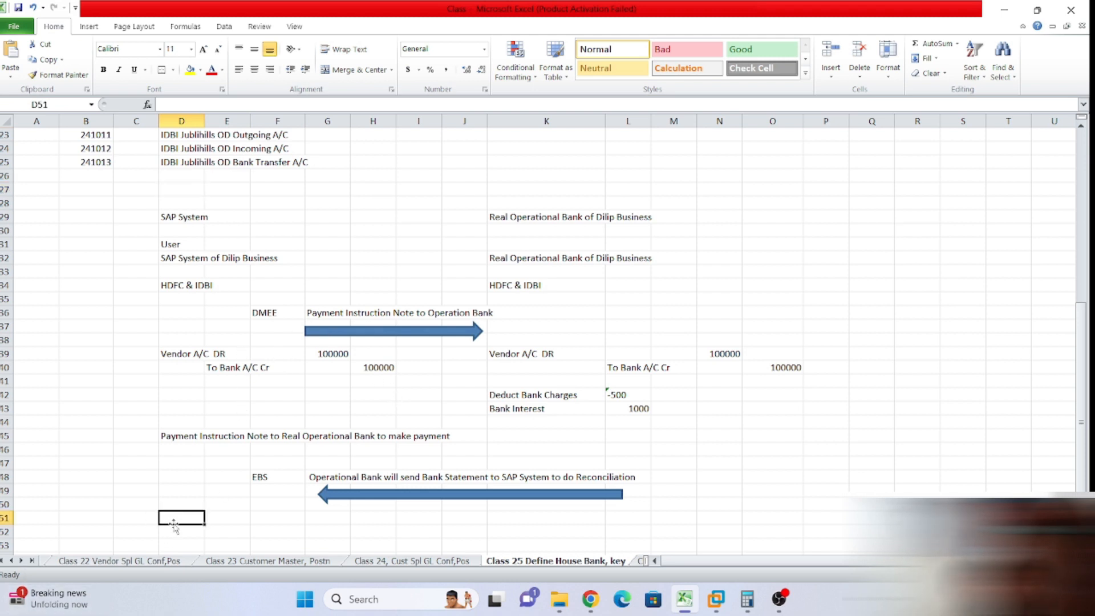
pyautogui.click(254, 523)
pyautogui.click(183, 519)
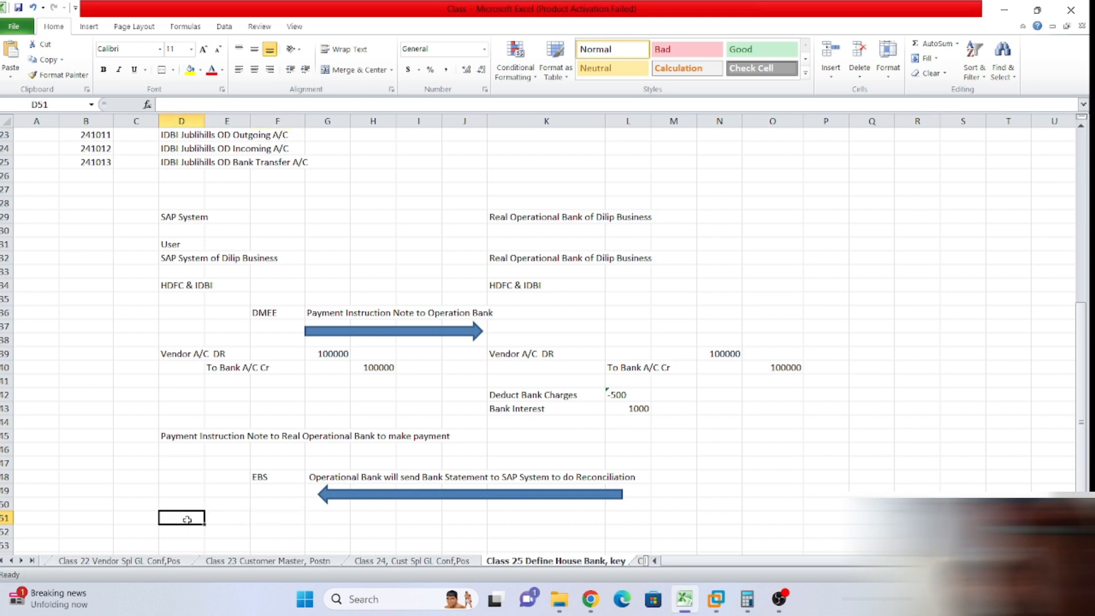
pyautogui.write('BCM')
pyautogui.press('BackSpace')
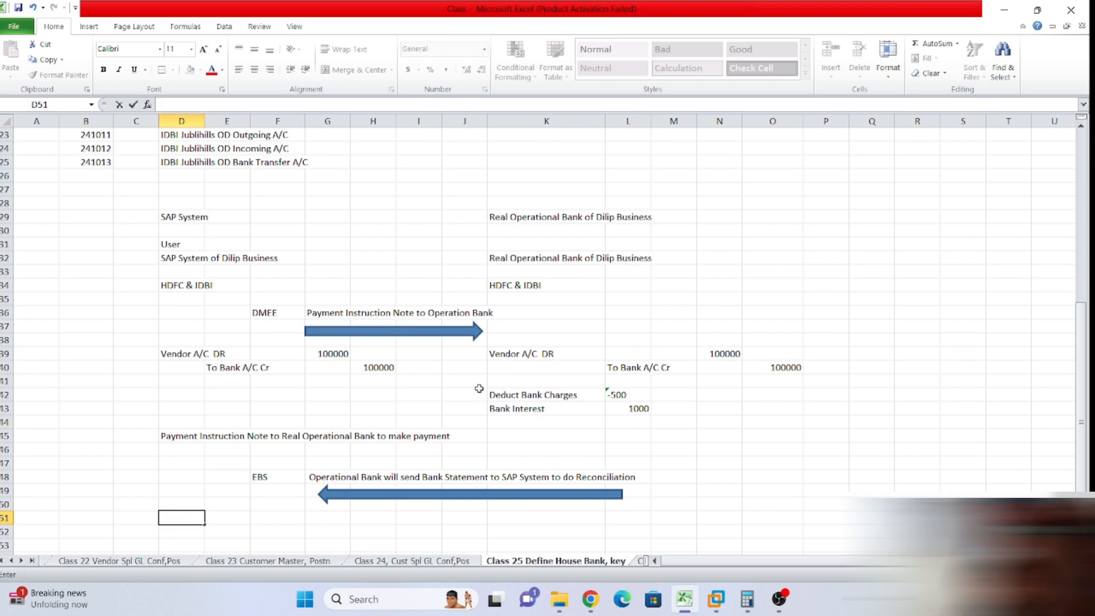
pyautogui.click(777, 449)
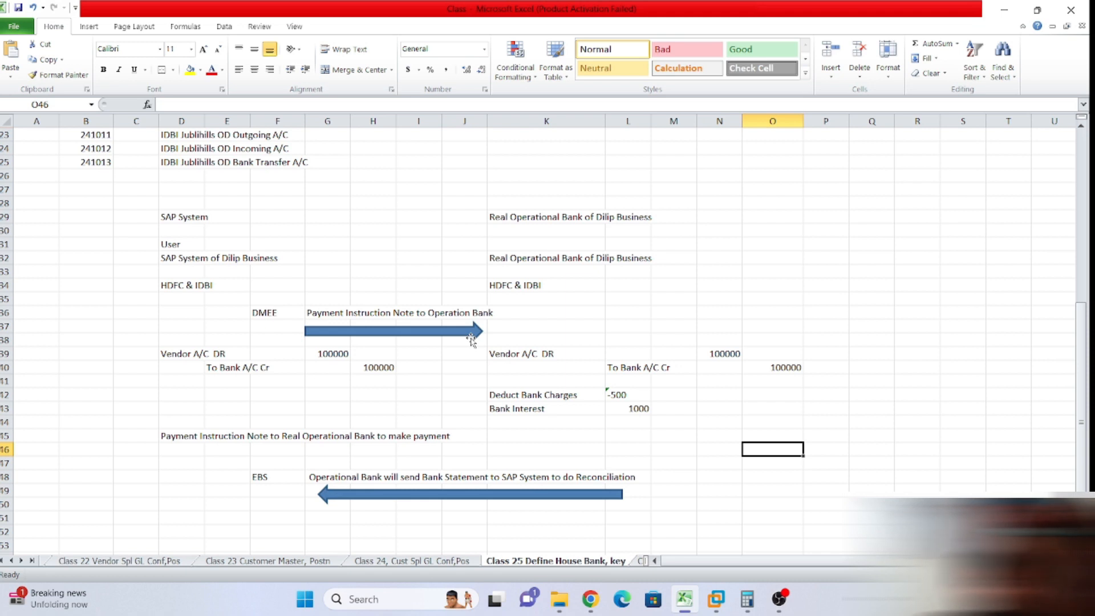
pyautogui.moveTo(56, 257); pyautogui.dragTo(113, 306)
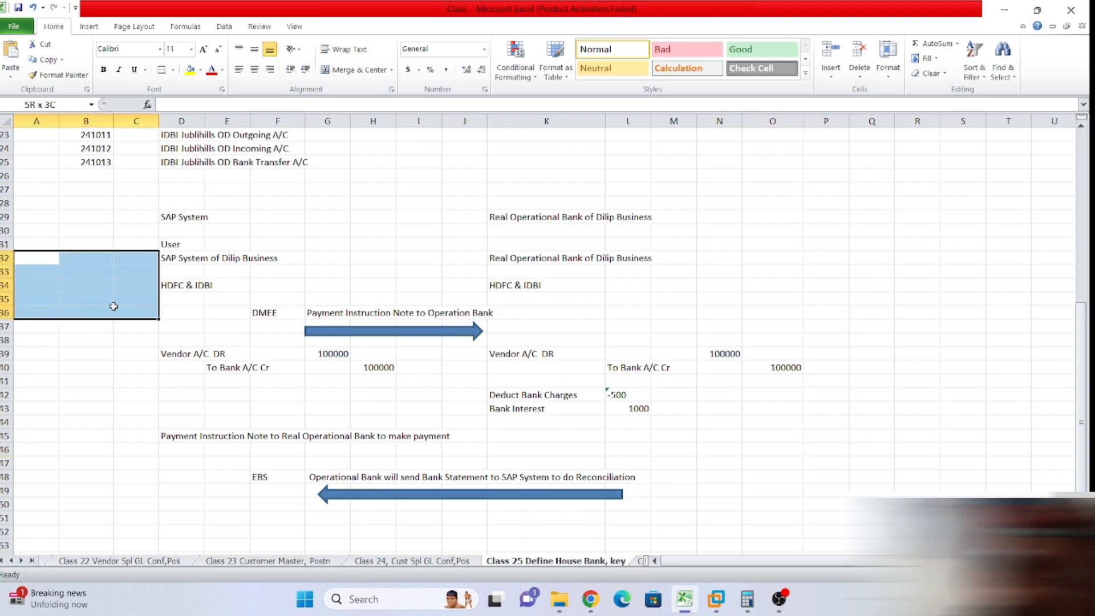
pyautogui.click(820, 288)
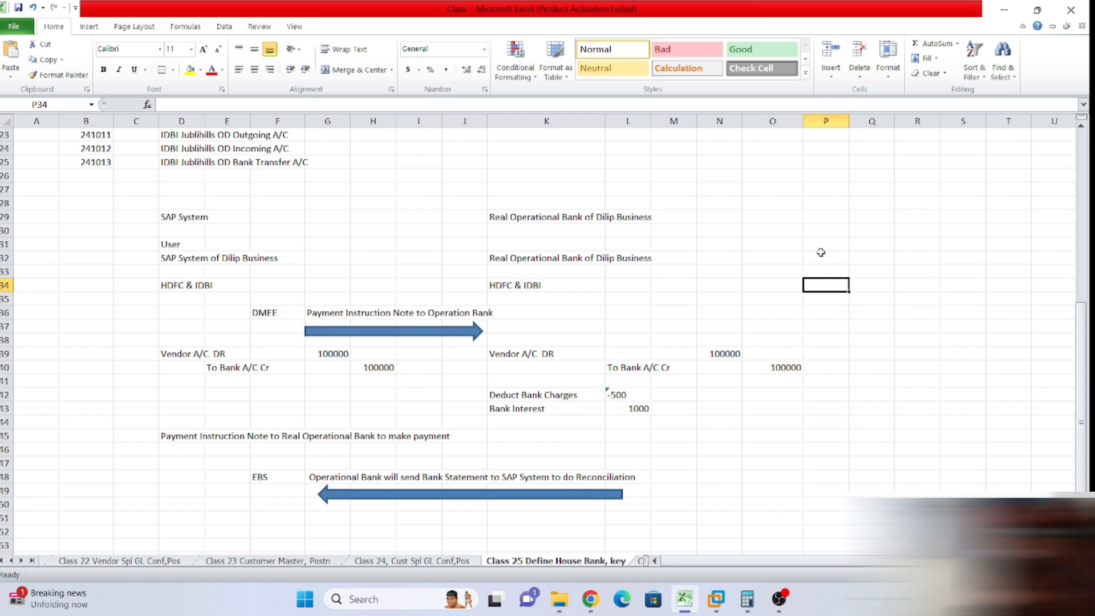
pyautogui.click(155, 204)
pyautogui.moveTo(157, 206); pyautogui.dragTo(349, 277)
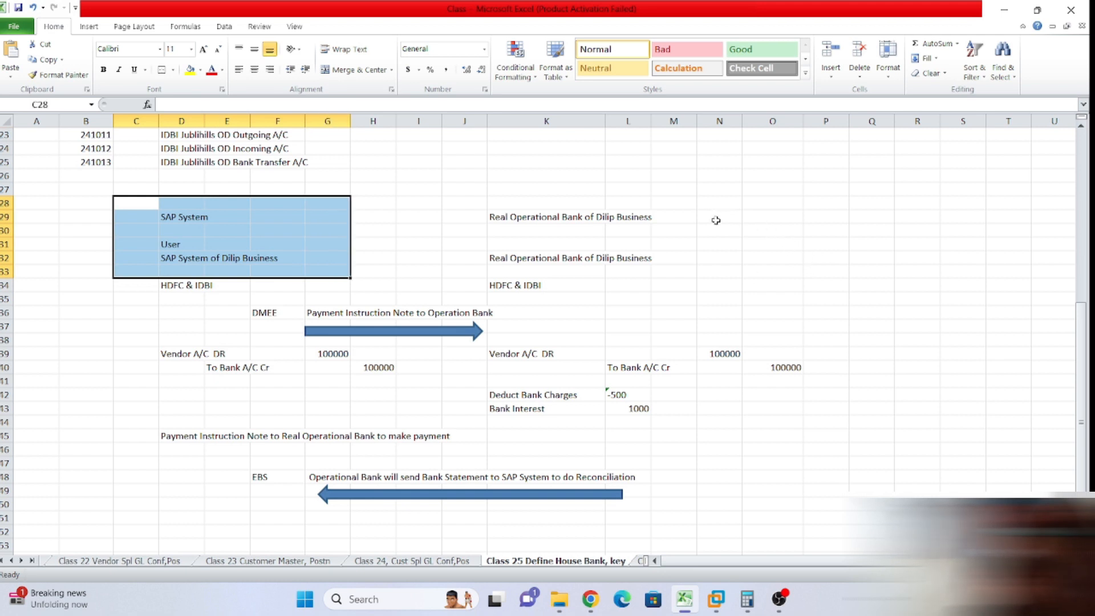
pyautogui.moveTo(716, 221); pyautogui.dragTo(838, 268)
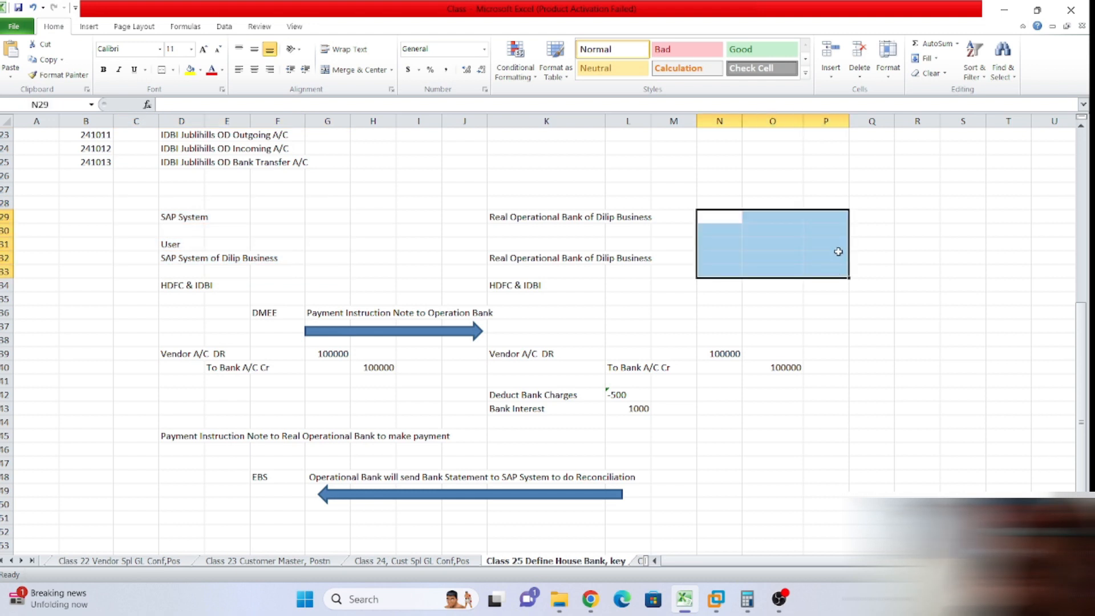
pyautogui.click(749, 226)
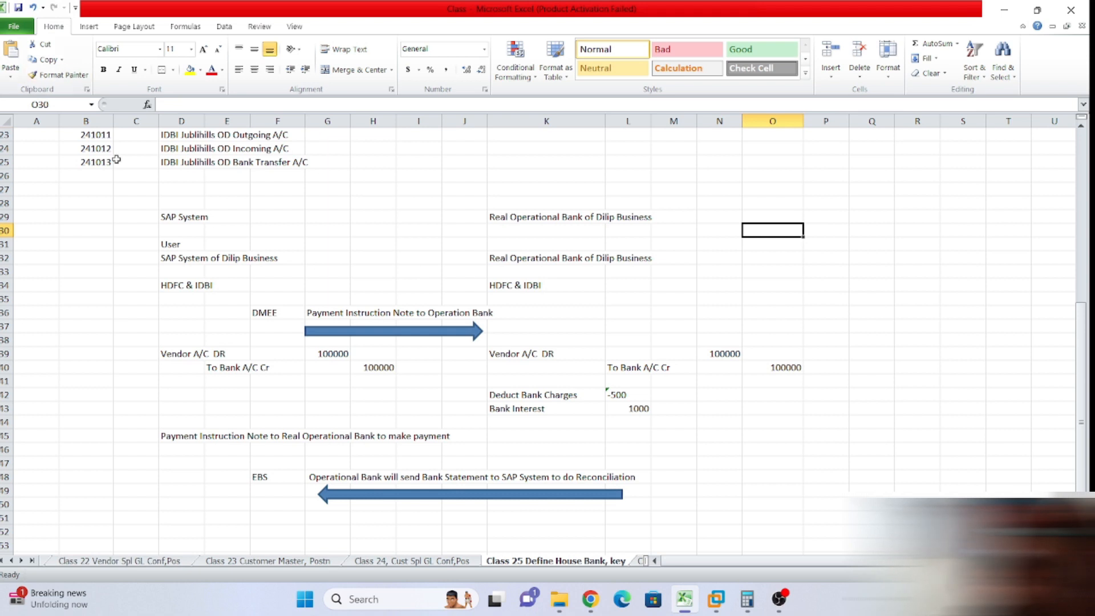
pyautogui.moveTo(99, 179); pyautogui.dragTo(889, 536)
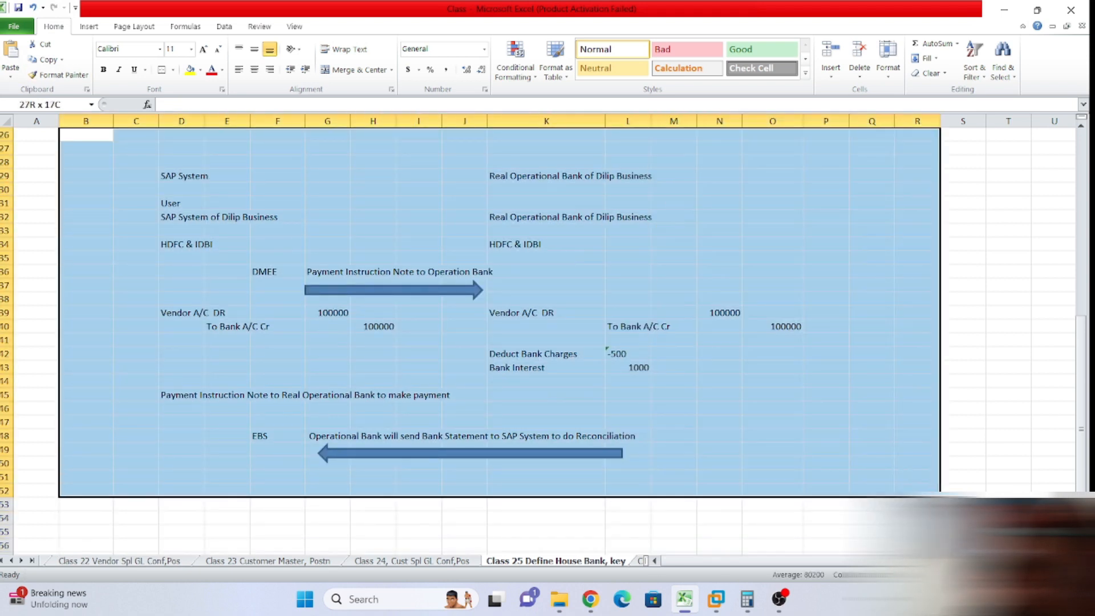
pyautogui.scroll(3, 939, 375)
pyautogui.click(1004, 383)
pyautogui.moveTo(135, 272); pyautogui.dragTo(819, 312)
pyautogui.scroll(10, 770, 373)
pyautogui.scroll(3, 724, 382)
pyautogui.click(718, 366)
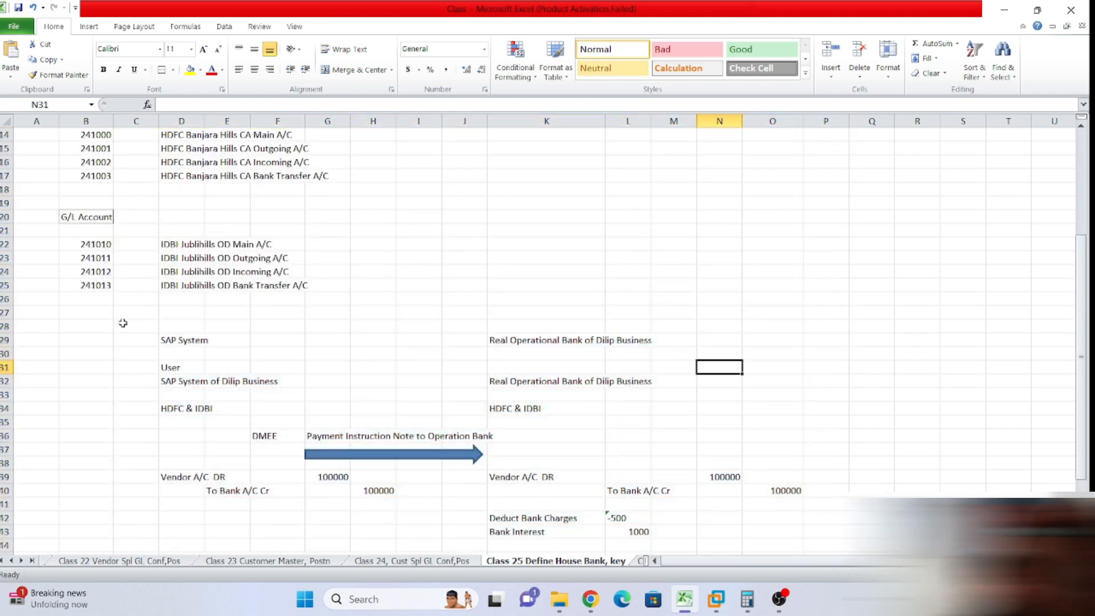
pyautogui.moveTo(122, 322); pyautogui.dragTo(801, 420)
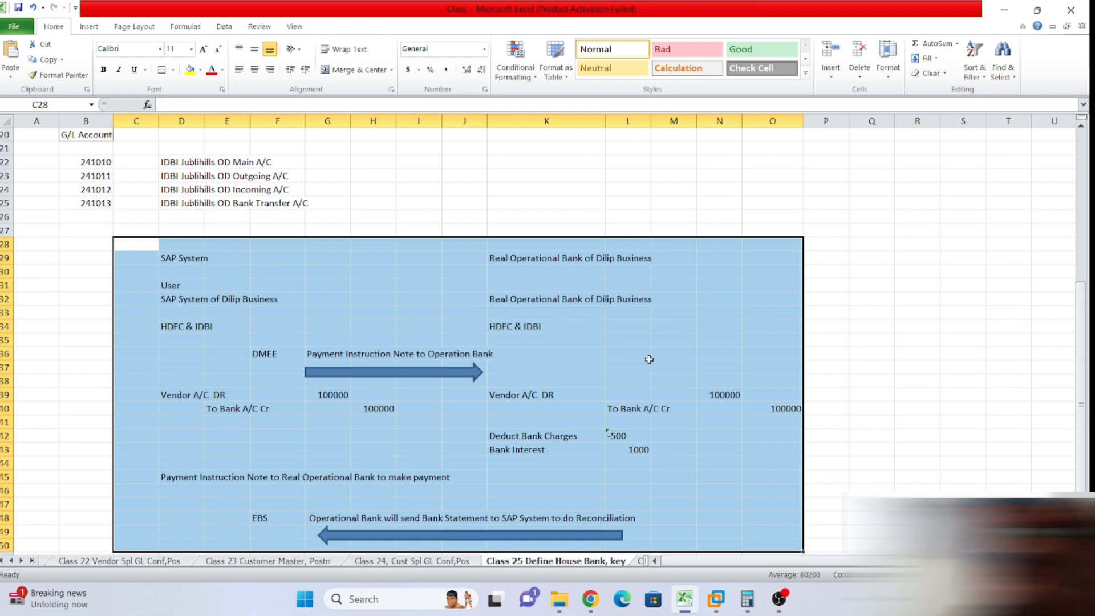
pyautogui.click(613, 336)
pyautogui.moveTo(500, 301); pyautogui.dragTo(521, 343)
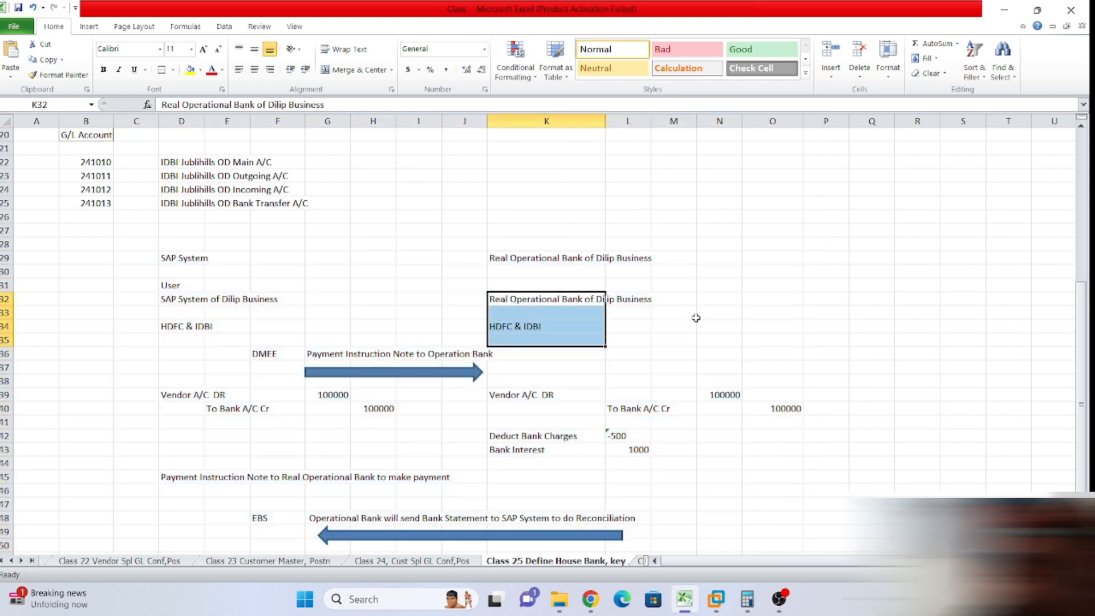
pyautogui.moveTo(694, 315); pyautogui.dragTo(700, 315)
pyautogui.click(300, 307)
pyautogui.click(342, 272)
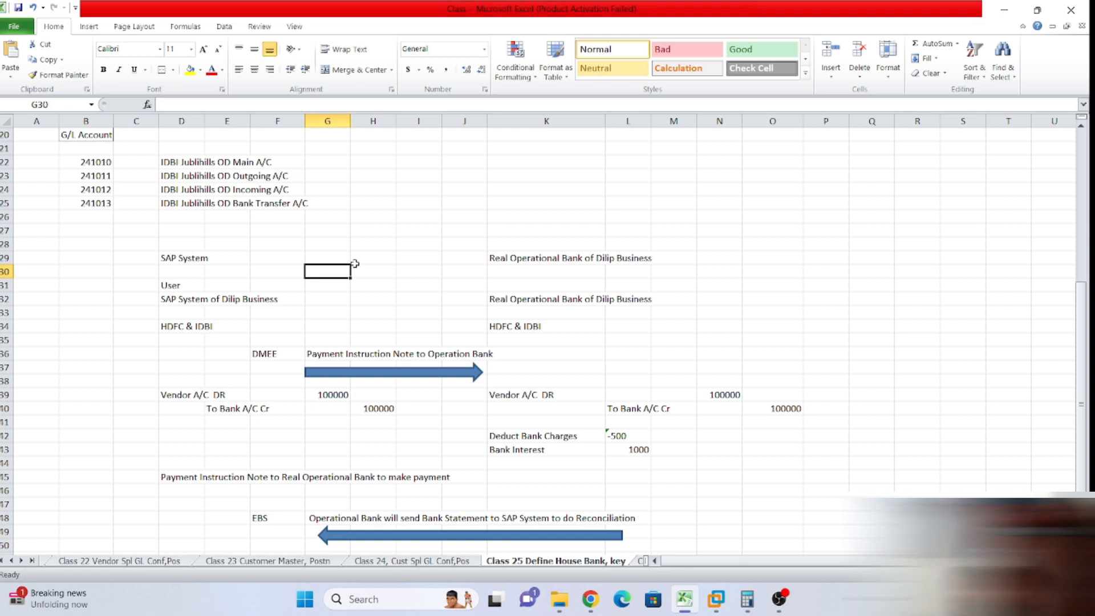
pyautogui.click(365, 313)
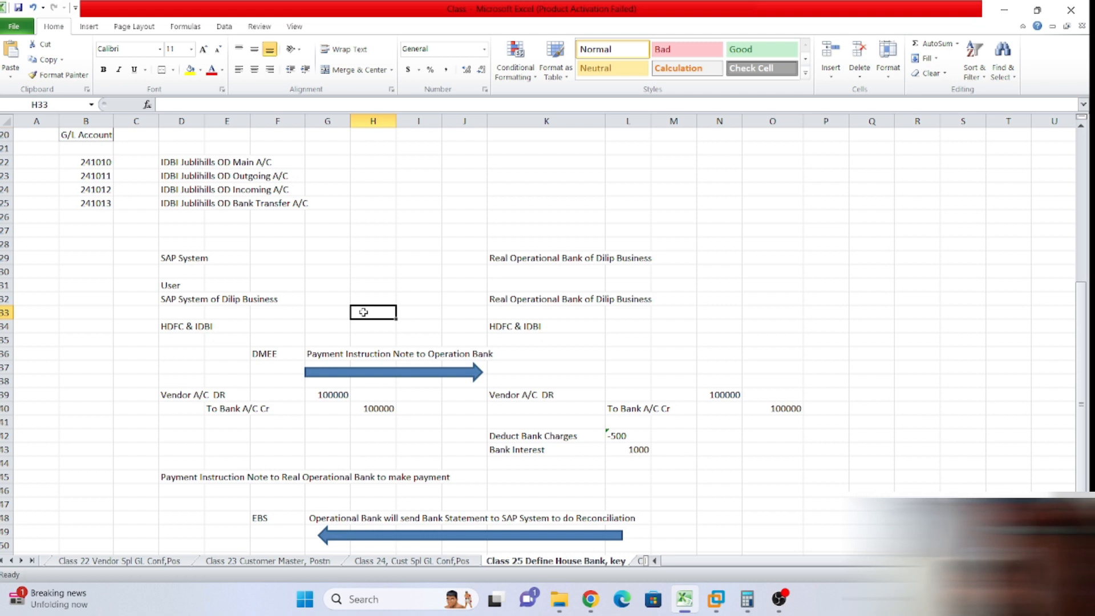
pyautogui.click(286, 311)
pyautogui.click(332, 284)
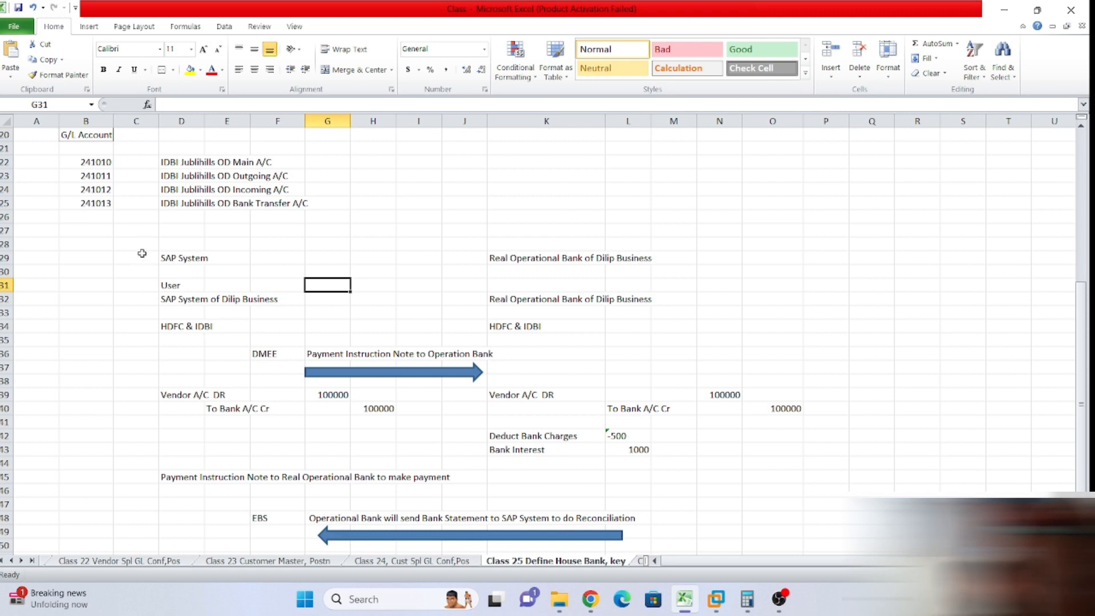
pyautogui.scroll(-1, 177, 293)
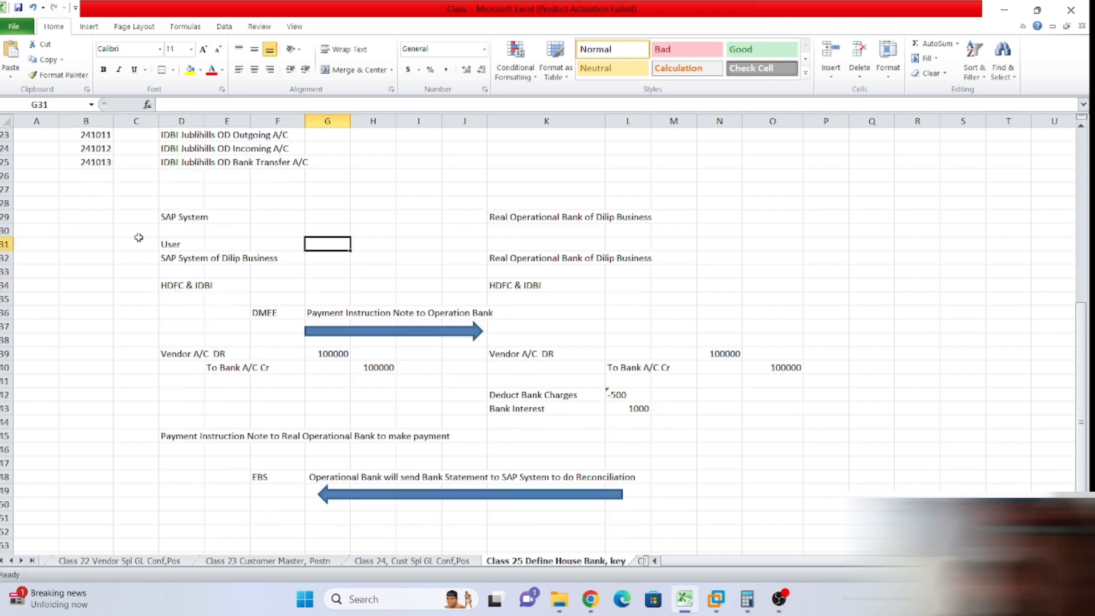
pyautogui.moveTo(119, 215); pyautogui.dragTo(759, 288)
pyautogui.click(819, 340)
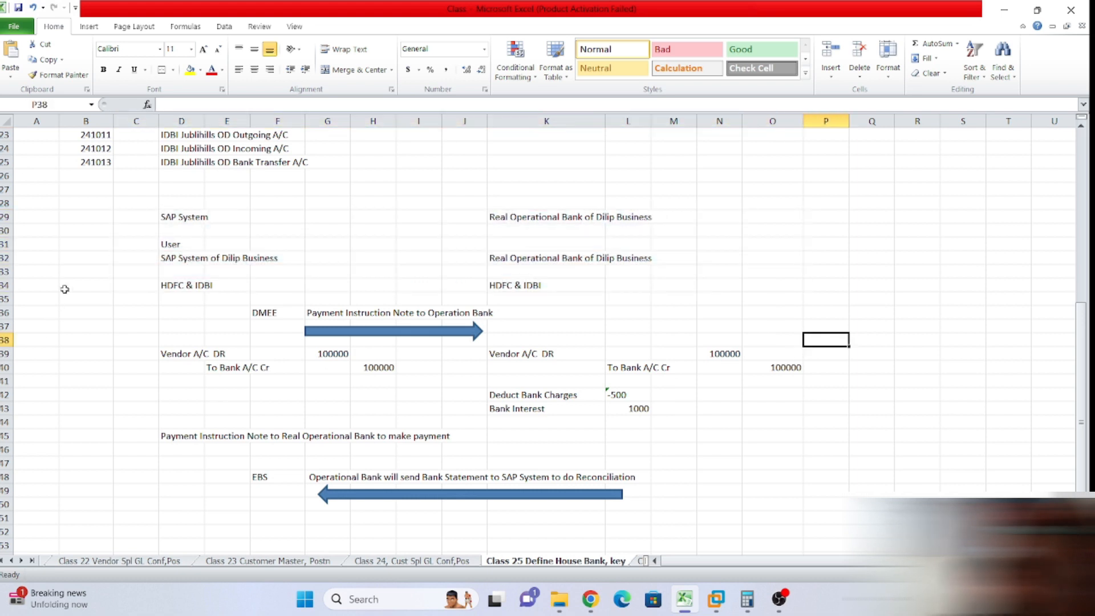
pyautogui.click(145, 187)
pyautogui.click(934, 285)
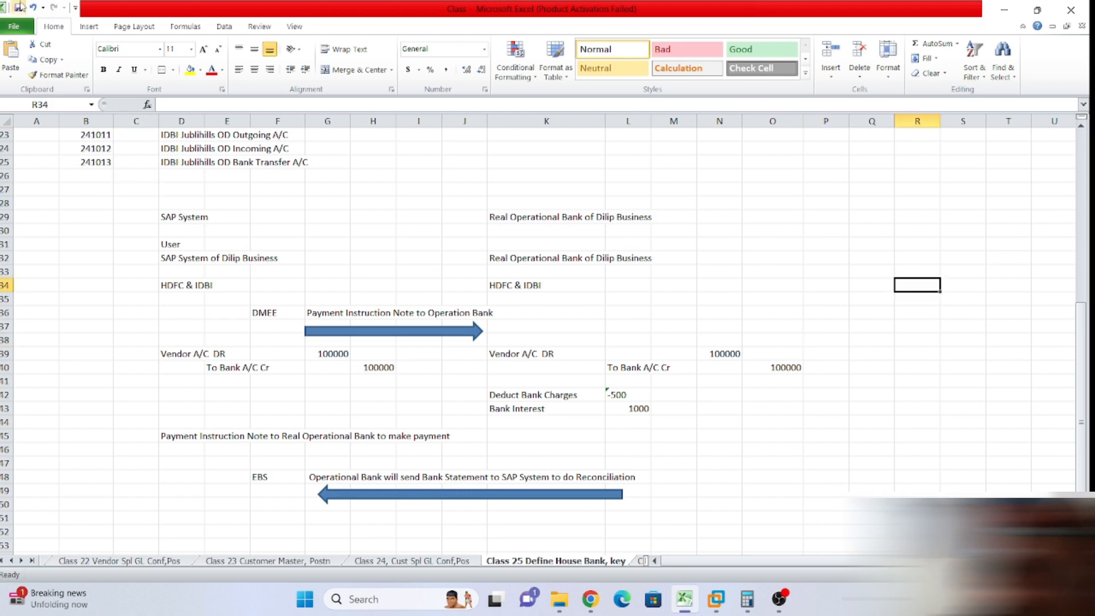
pyautogui.scroll(7, 432, 297)
pyautogui.scroll(-4, 413, 318)
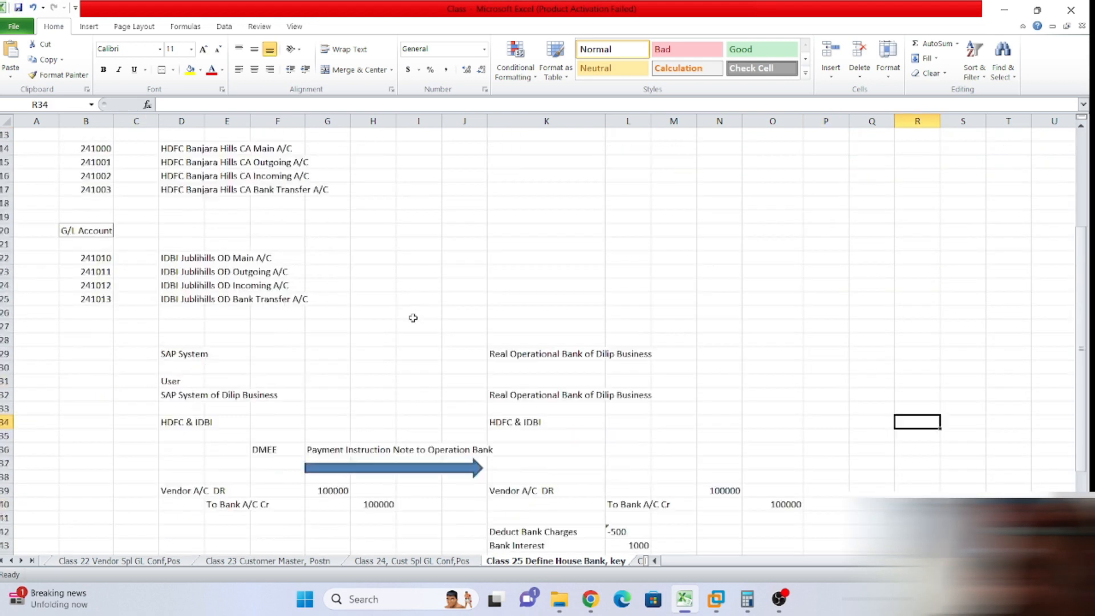
pyautogui.scroll(-2, 413, 318)
pyautogui.moveTo(115, 266); pyautogui.dragTo(838, 533)
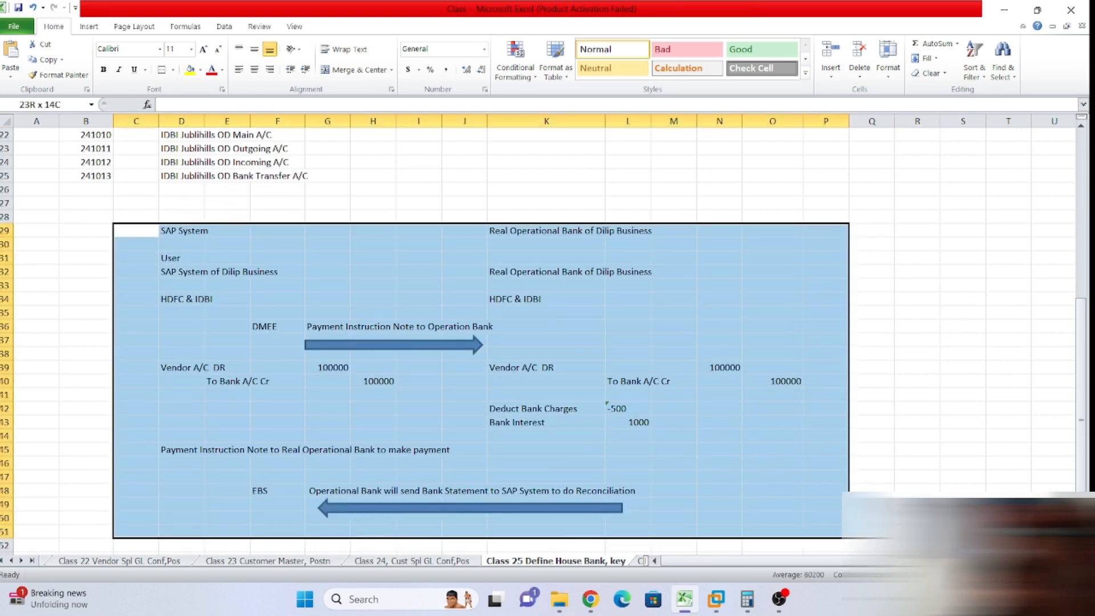
pyautogui.scroll(7, 567, 374)
pyautogui.click(565, 388)
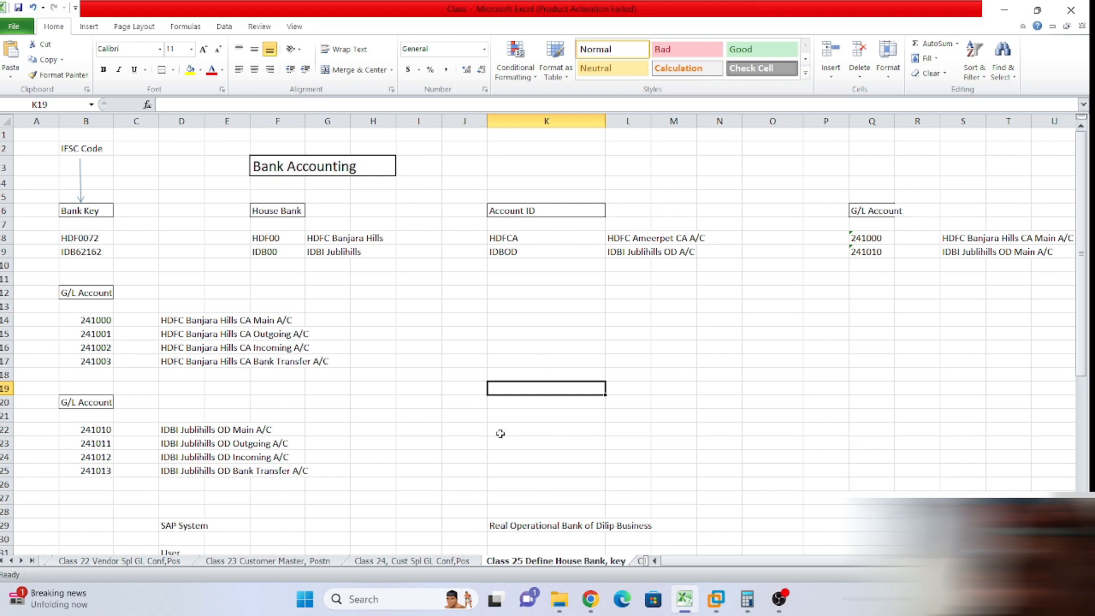
pyautogui.scroll(-1, 437, 413)
pyautogui.scroll(1, 438, 413)
pyautogui.click(854, 240)
pyautogui.click(863, 291)
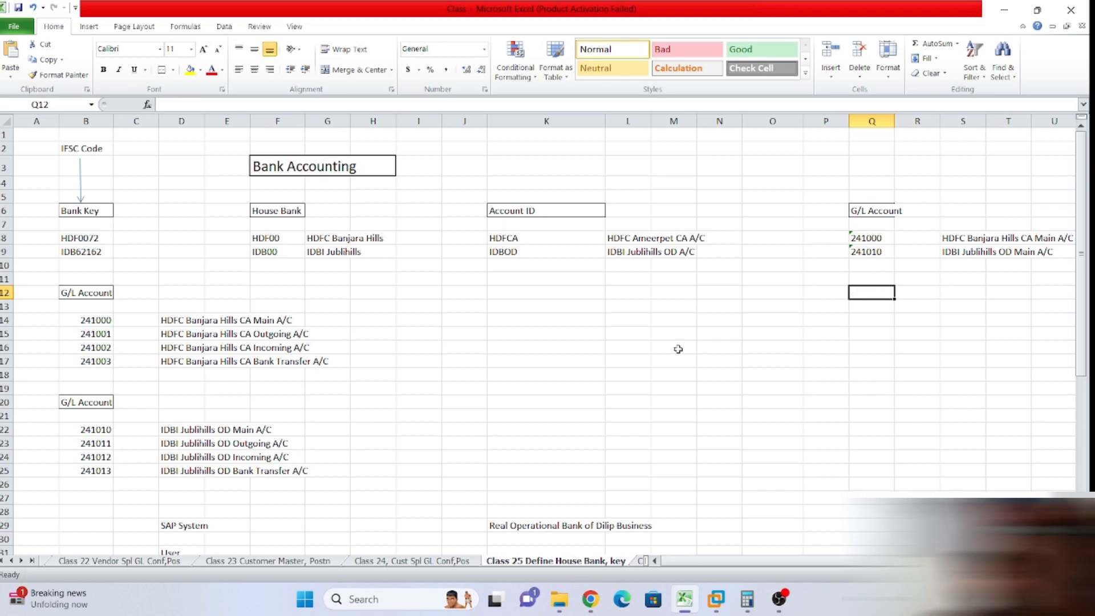
pyautogui.scroll(-3, 664, 331)
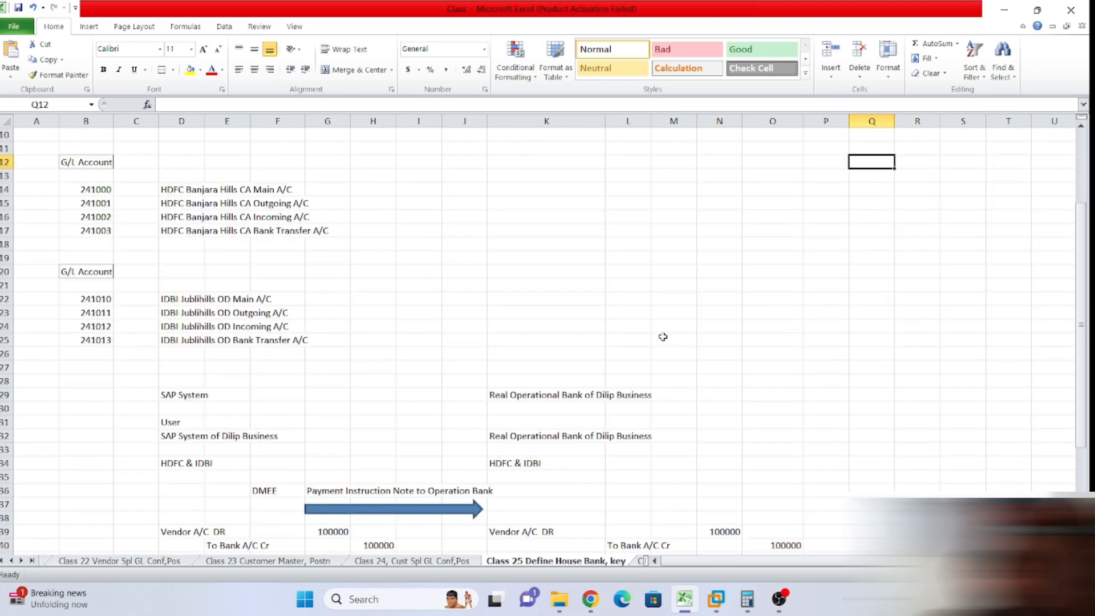
pyautogui.scroll(3, 663, 336)
pyautogui.scroll(-1, 655, 328)
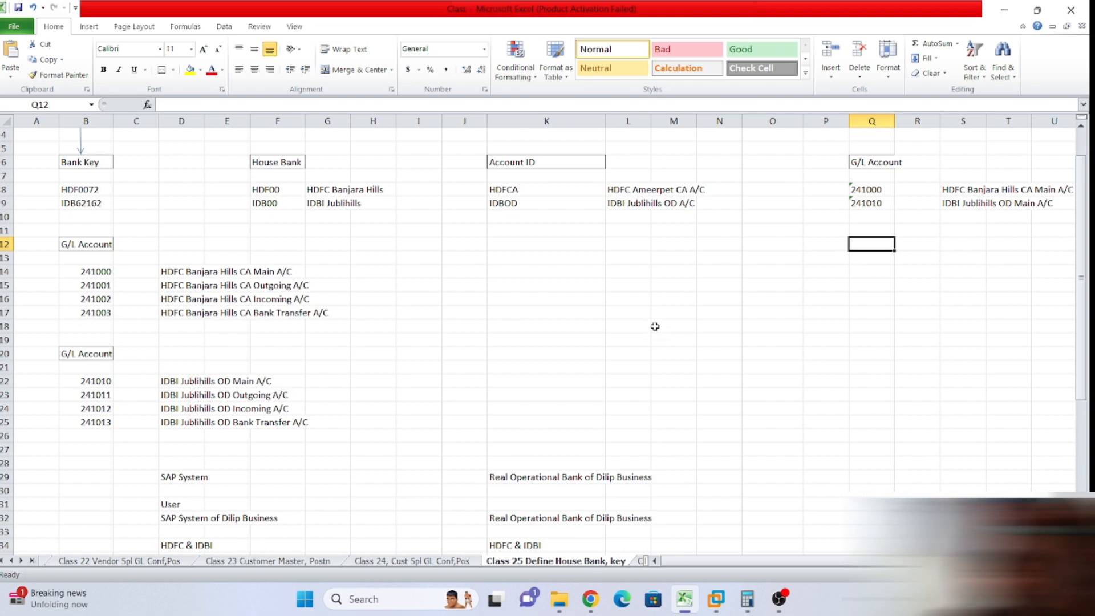
pyautogui.scroll(1, 655, 327)
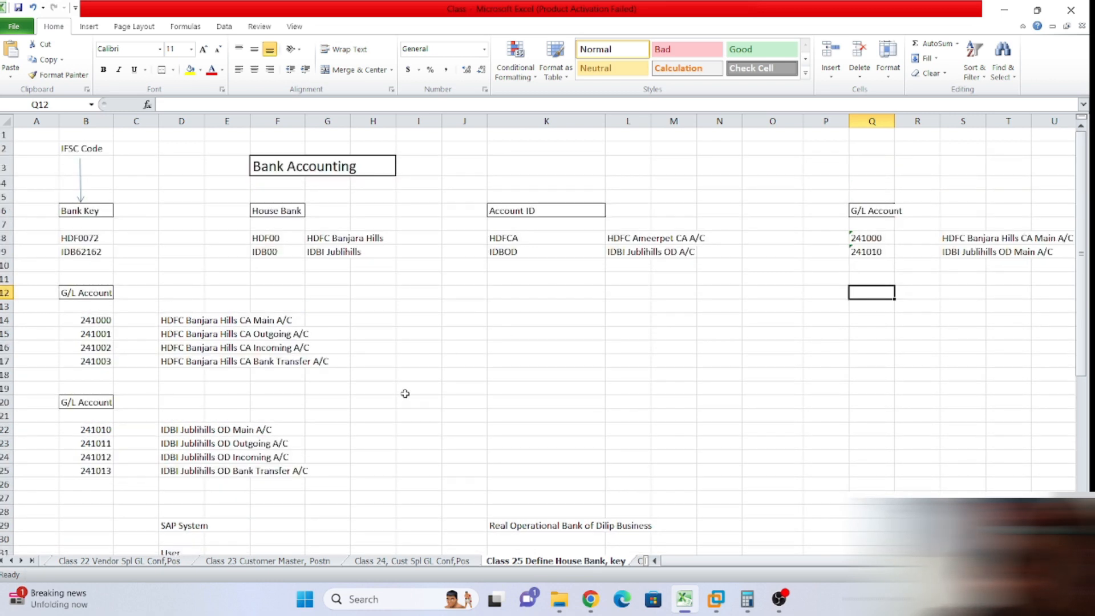
pyautogui.click(170, 336)
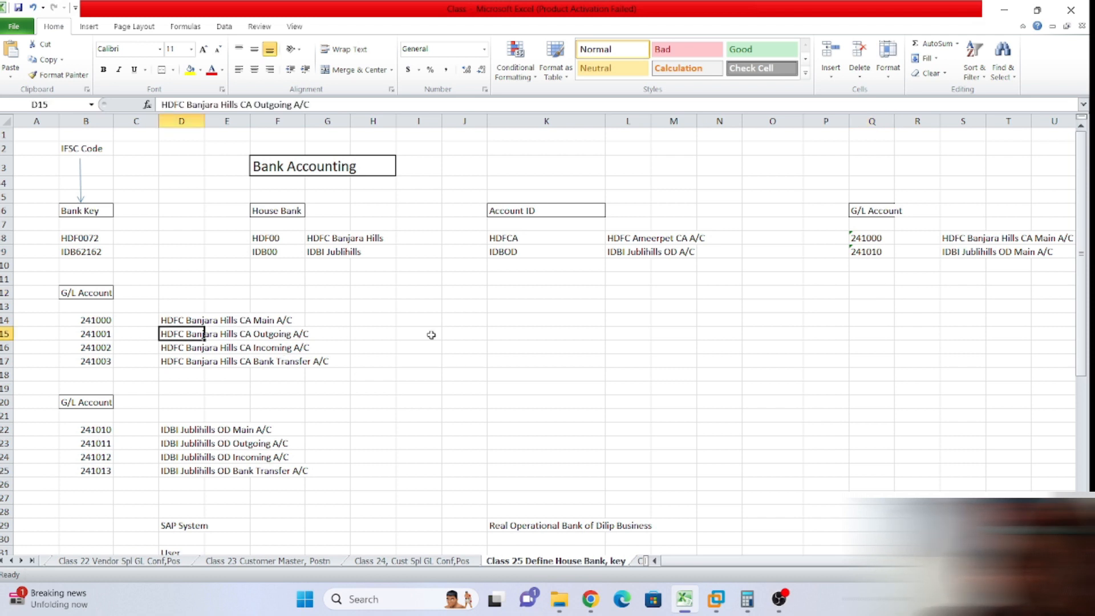
pyautogui.click(374, 337)
# Enter the note 'Payment' in H15 beside the HDFC Outgoing account row.
pyautogui.write('Payment')
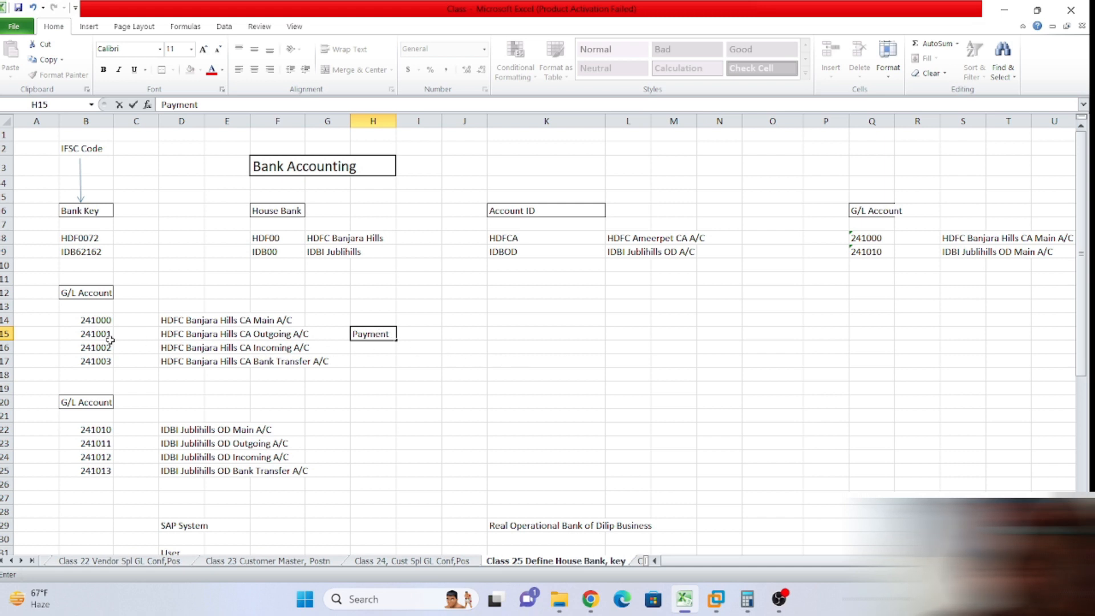
pyautogui.moveTo(173, 336); pyautogui.dragTo(296, 337)
pyautogui.click(380, 336)
pyautogui.click(408, 335)
pyautogui.click(378, 337)
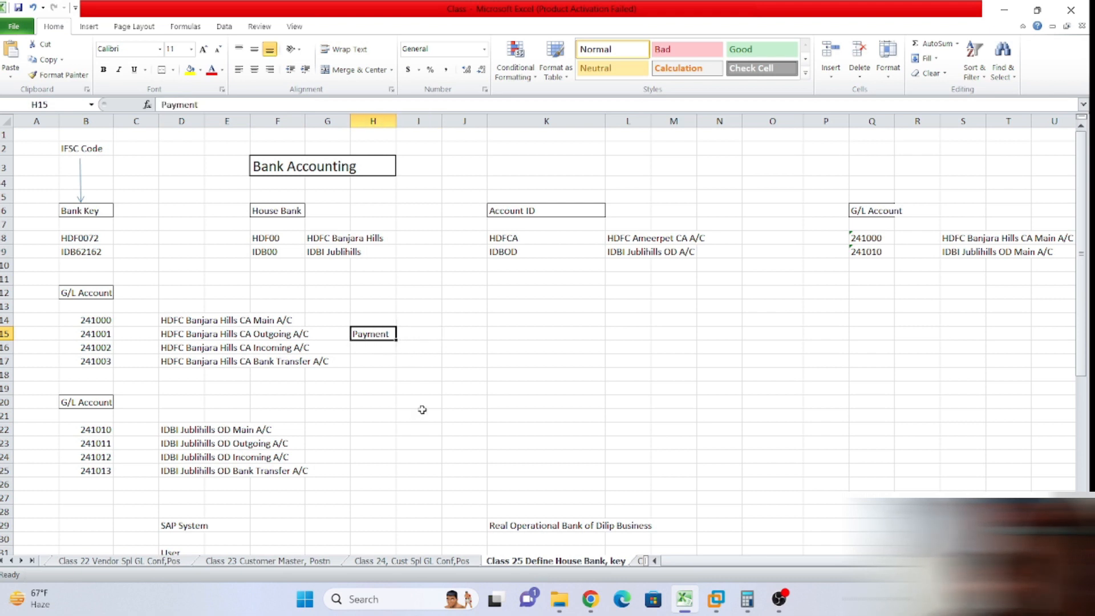
pyautogui.click(80, 338)
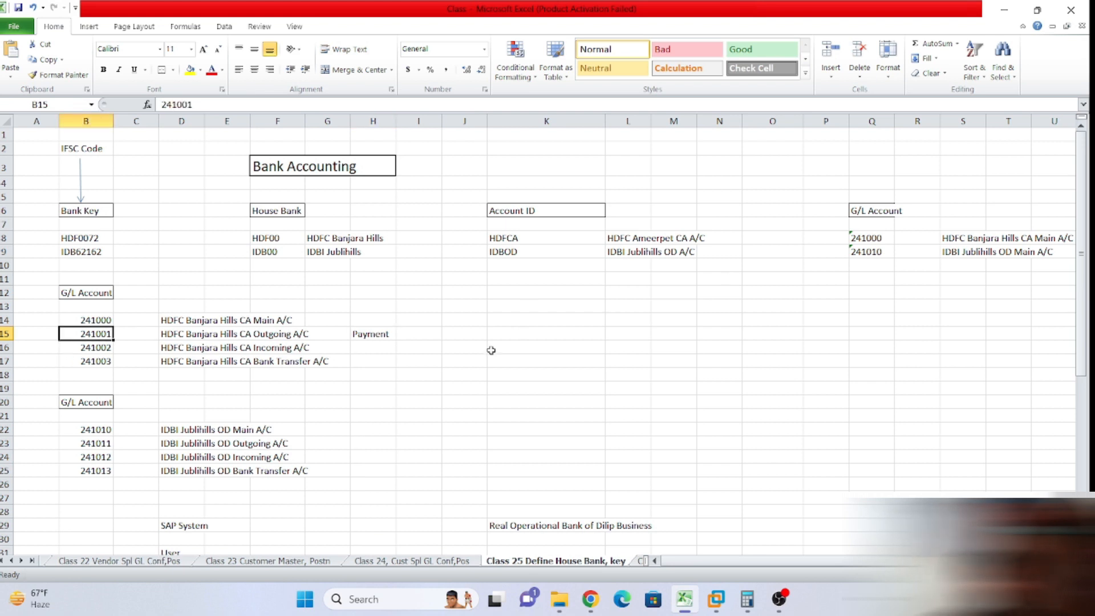
# Enter 'Vendor' in cell K15.
pyautogui.click(516, 334)
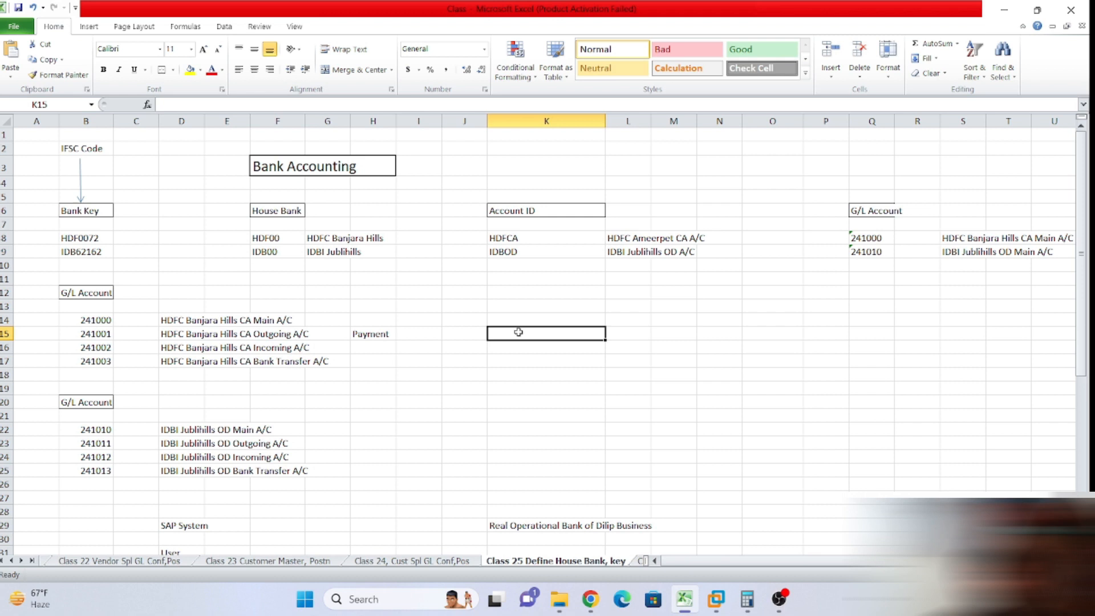
pyautogui.write('Vendor')
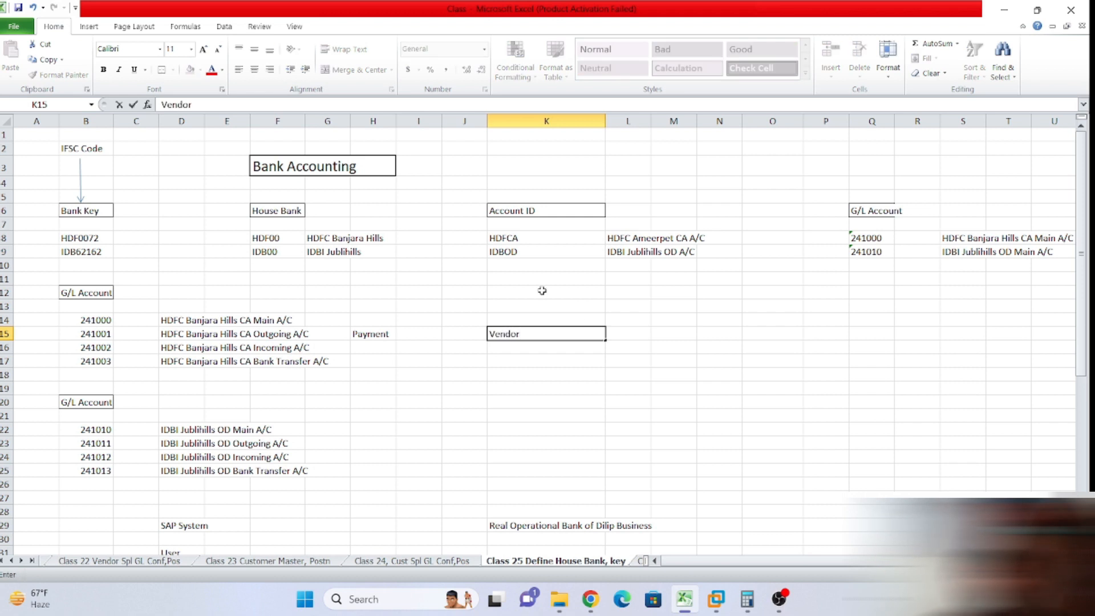
pyautogui.press('Return')
pyautogui.scroll(-5, 576, 353)
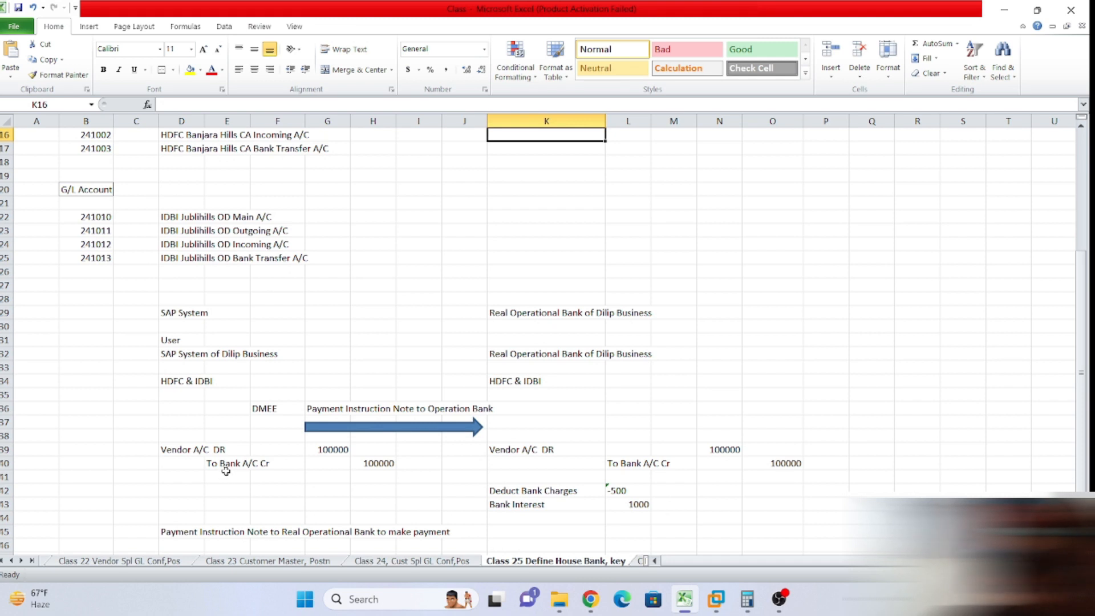
pyautogui.scroll(4, 679, 325)
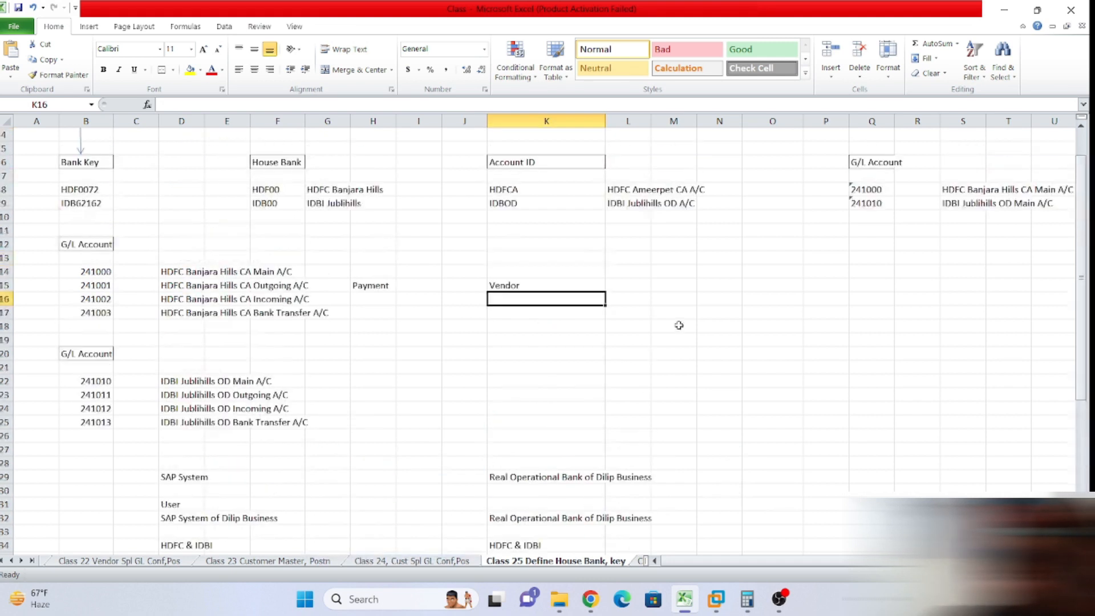
# Enter 'To Bank Outgoing' in K16, indented with leading spaces.
pyautogui.click(220, 105)
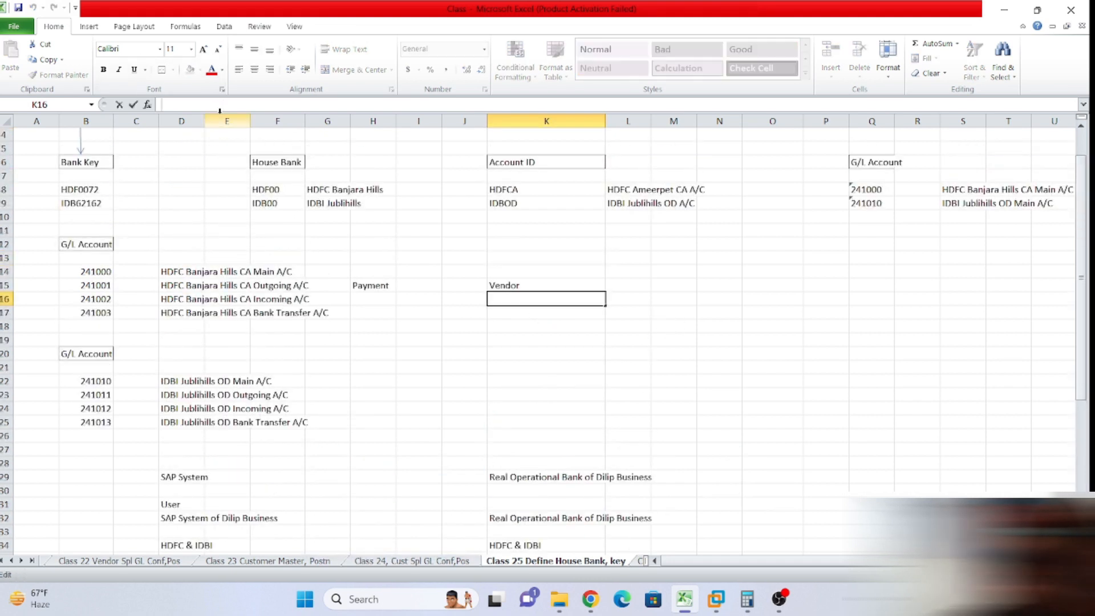
pyautogui.write('To Bank')
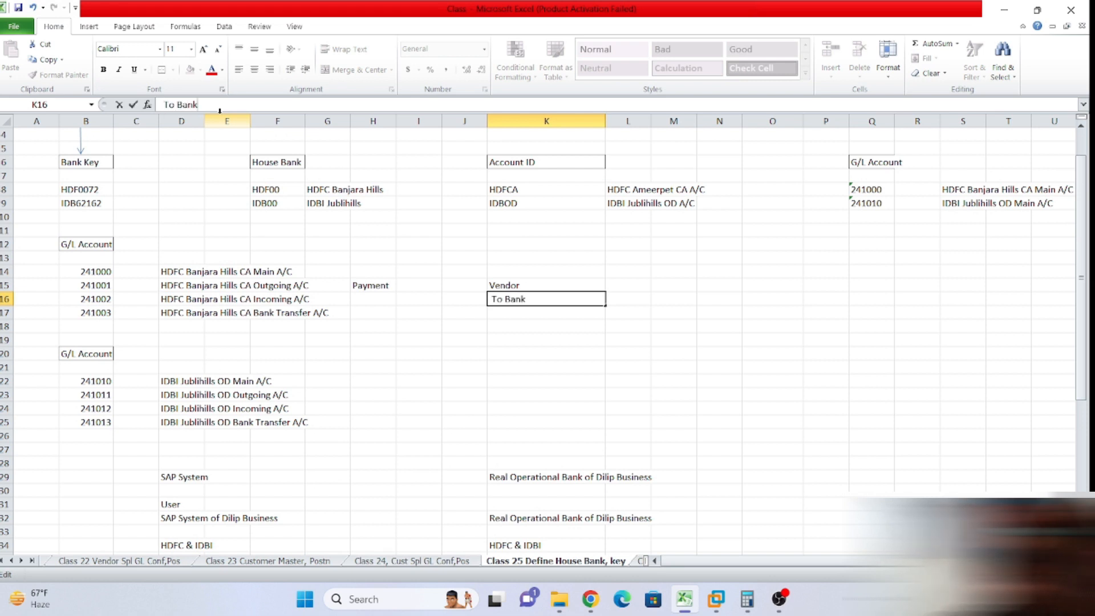
pyautogui.write(' Outme')
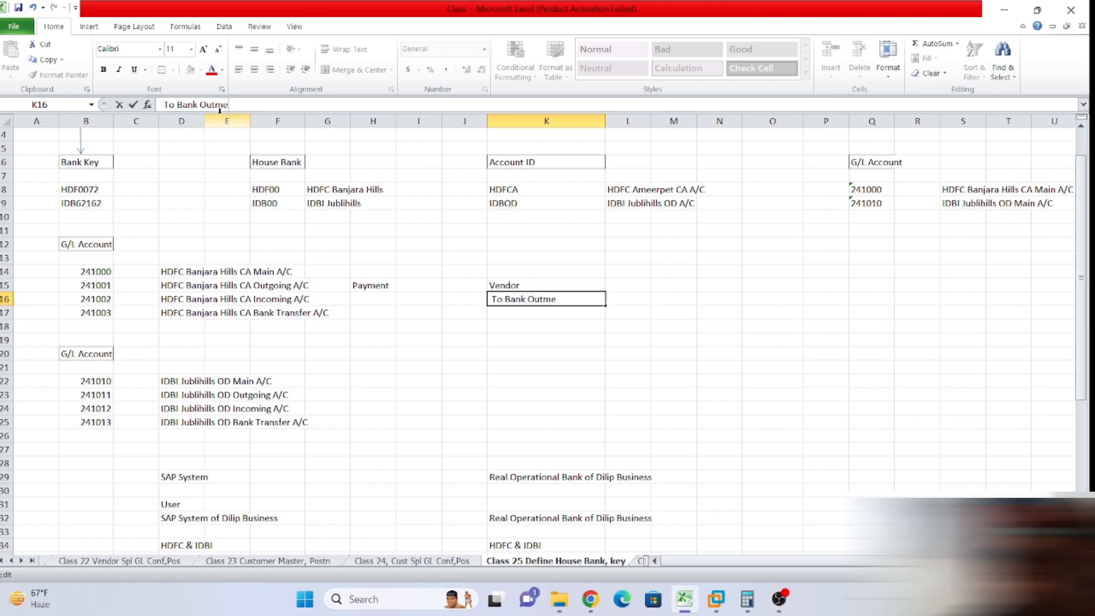
pyautogui.write('ntoing')
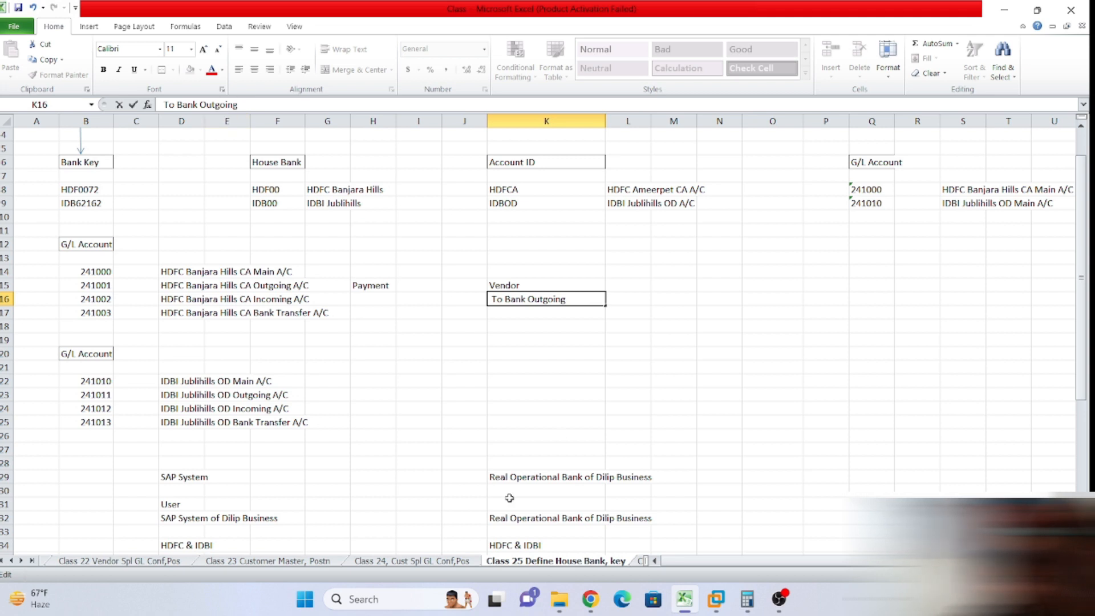
pyautogui.click(607, 379)
pyautogui.click(515, 303)
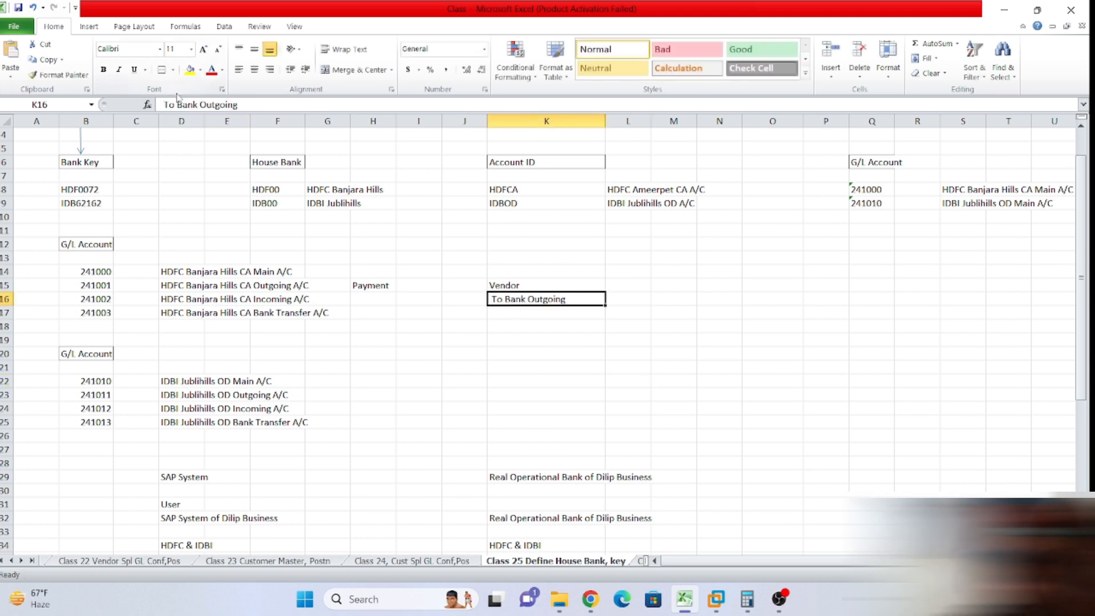
pyautogui.click(166, 106)
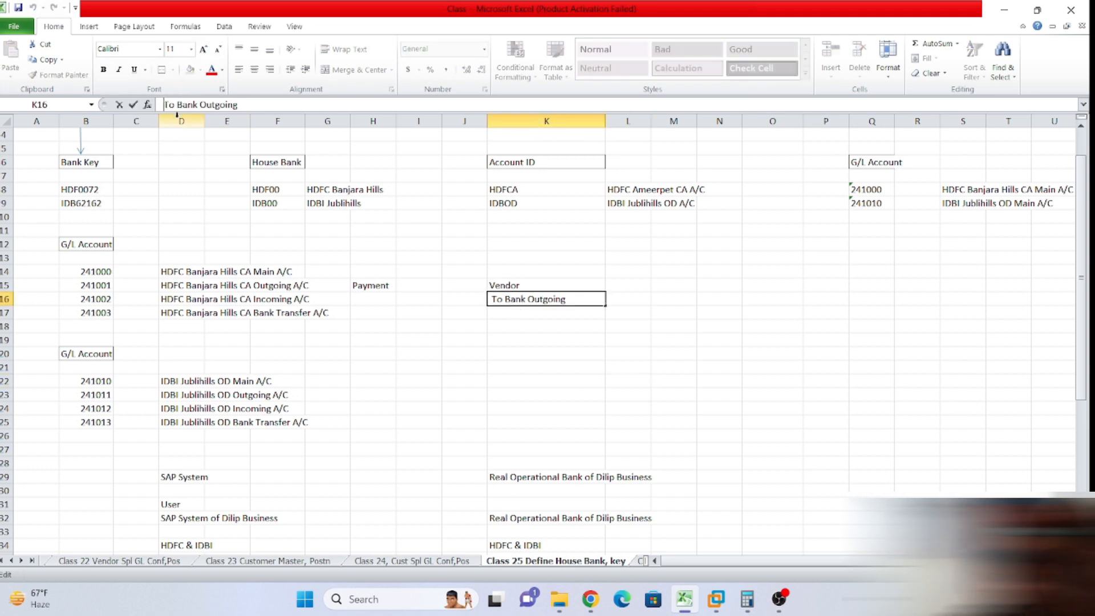
pyautogui.click(570, 337)
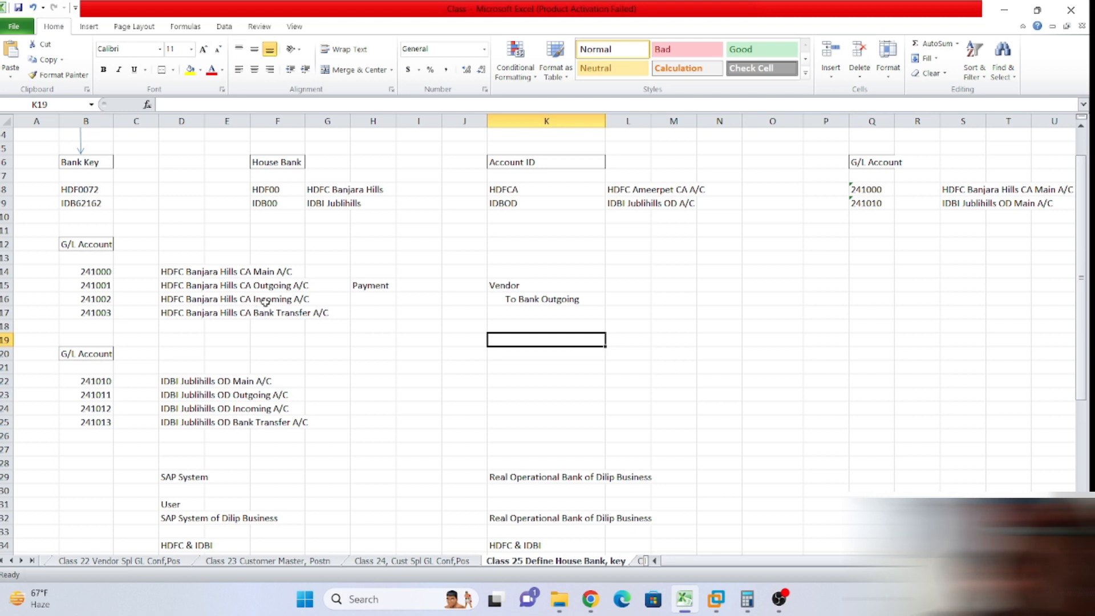
pyautogui.click(500, 324)
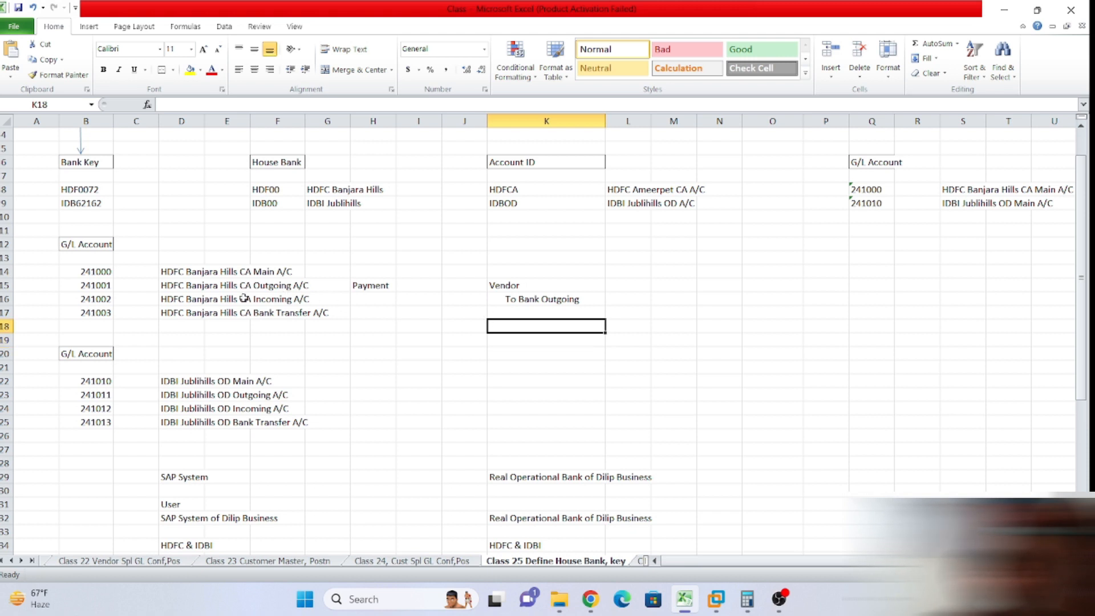
pyautogui.click(275, 300)
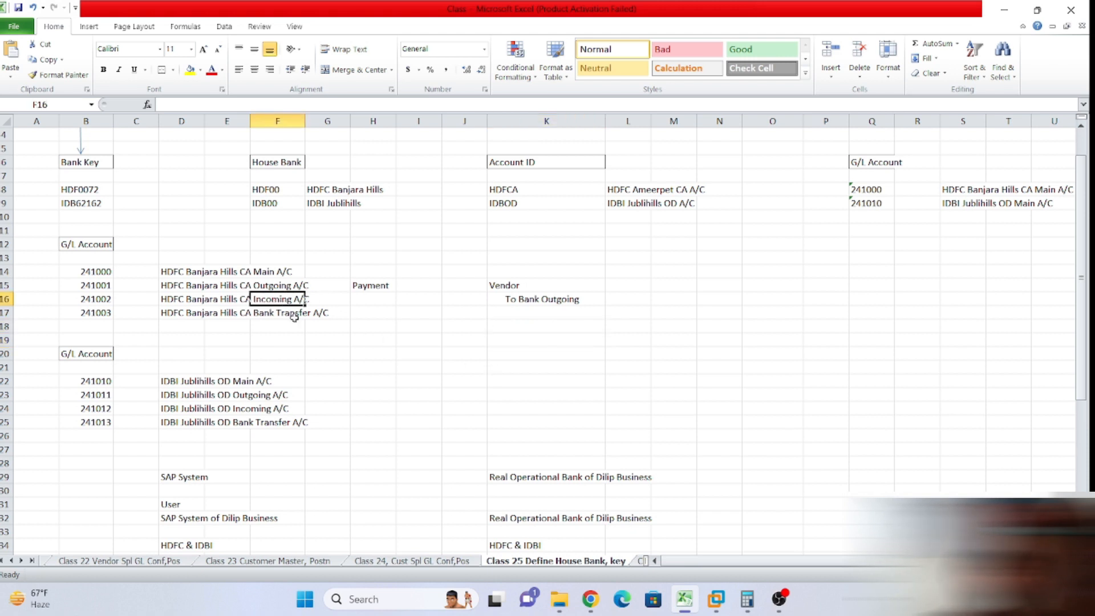
pyautogui.click(268, 286)
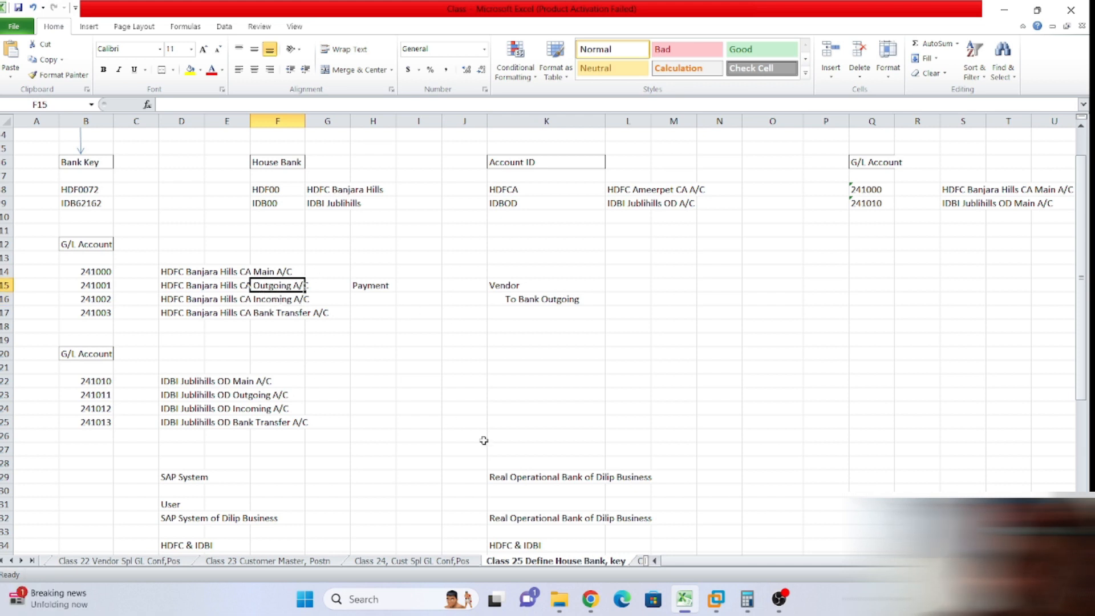
pyautogui.click(263, 315)
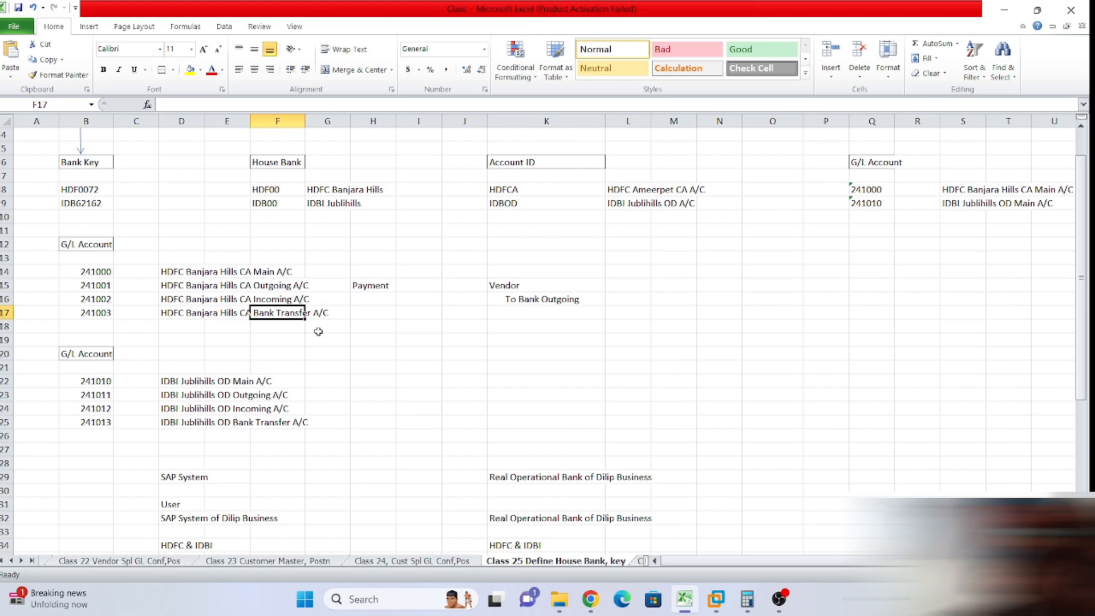
pyautogui.click(428, 337)
pyautogui.moveTo(108, 317); pyautogui.dragTo(324, 309)
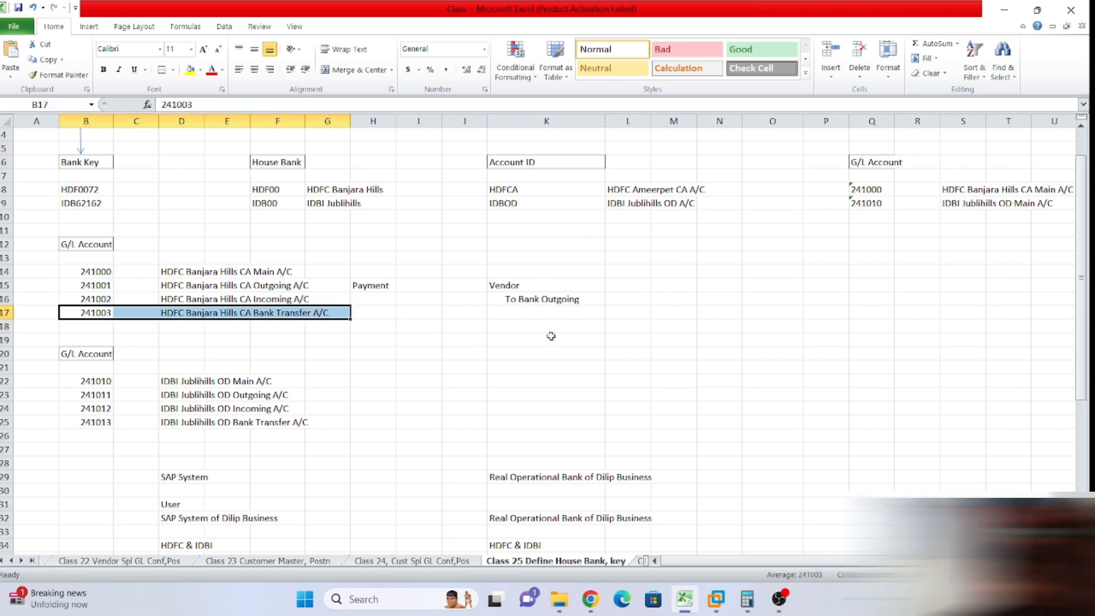
pyautogui.click(284, 287)
pyautogui.click(273, 301)
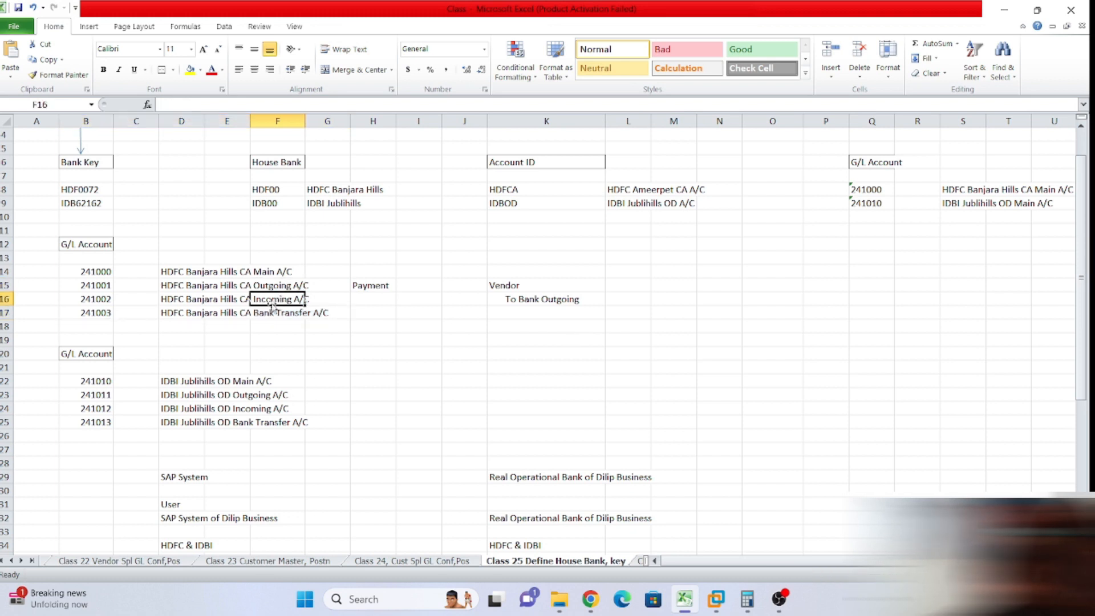
pyautogui.click(281, 311)
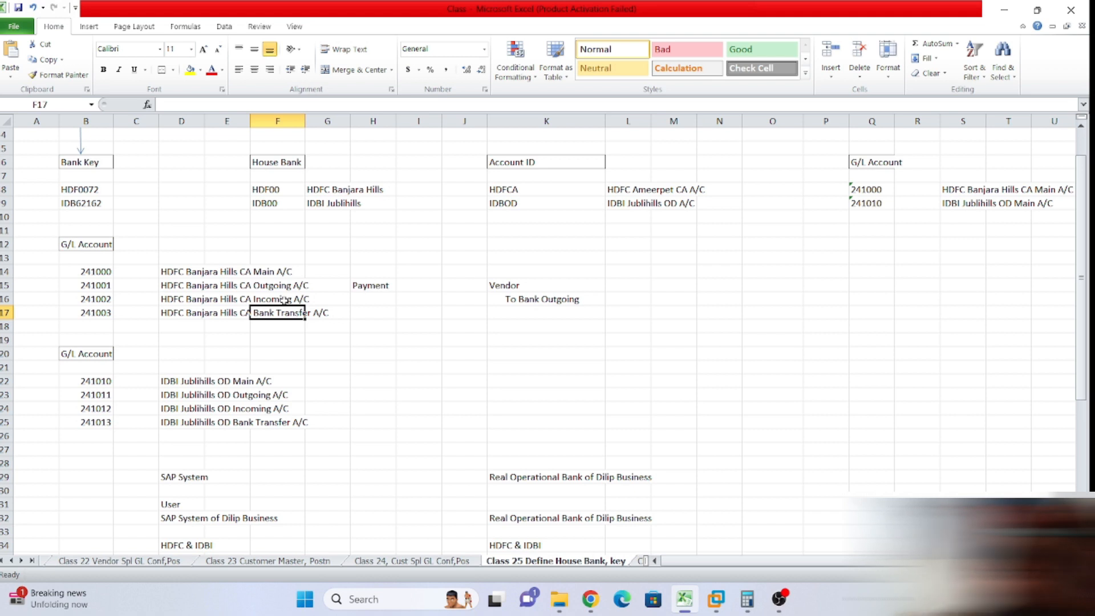
pyautogui.scroll(-2, 577, 325)
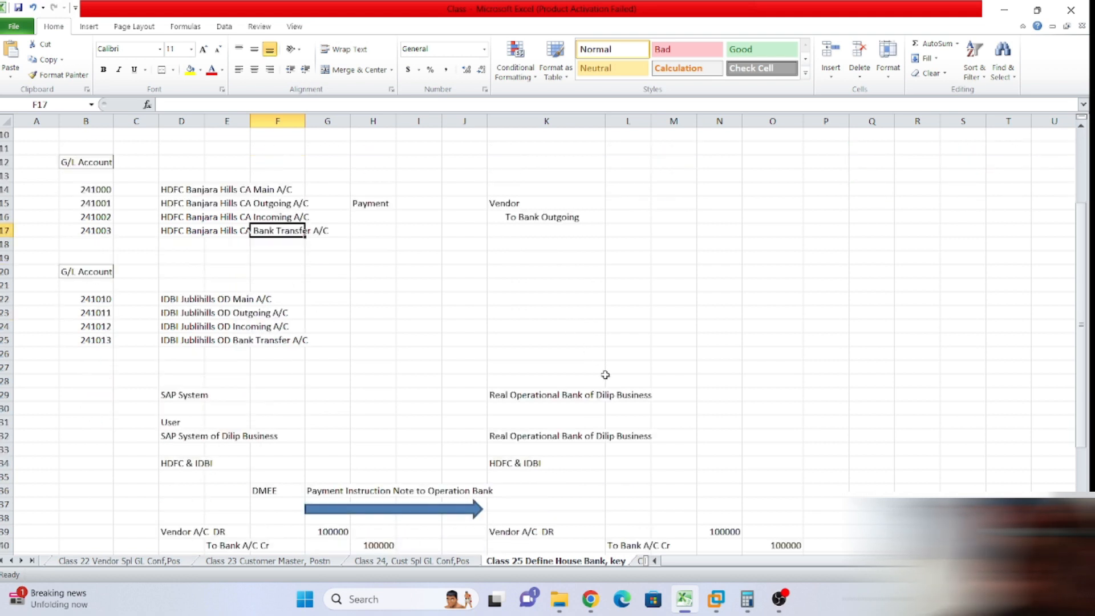
pyautogui.scroll(-5, 661, 417)
pyautogui.scroll(8, 663, 419)
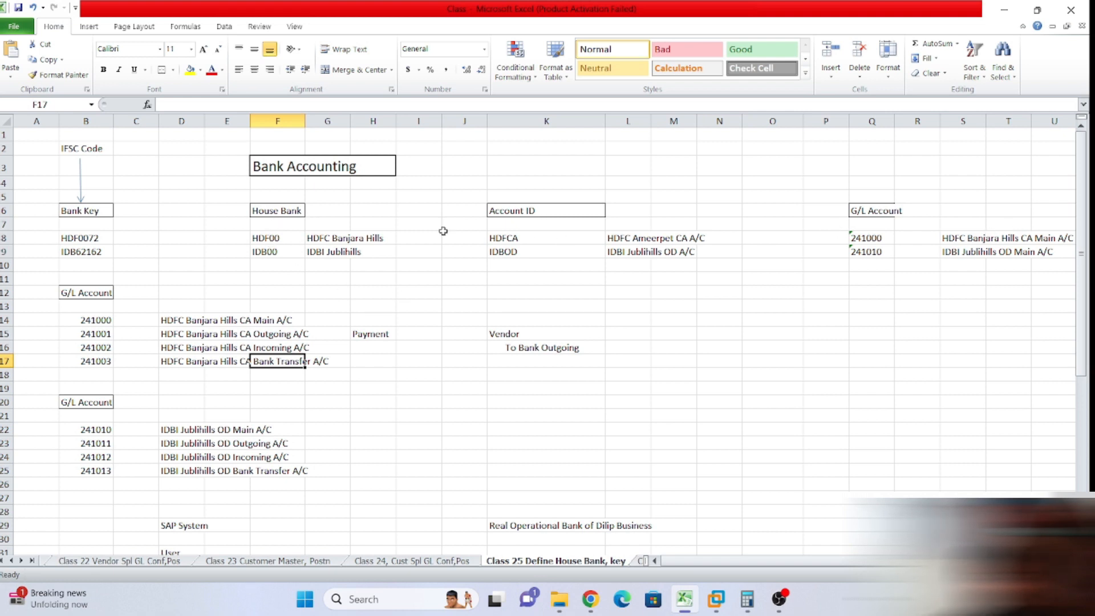
pyautogui.moveTo(165, 314); pyautogui.dragTo(333, 316)
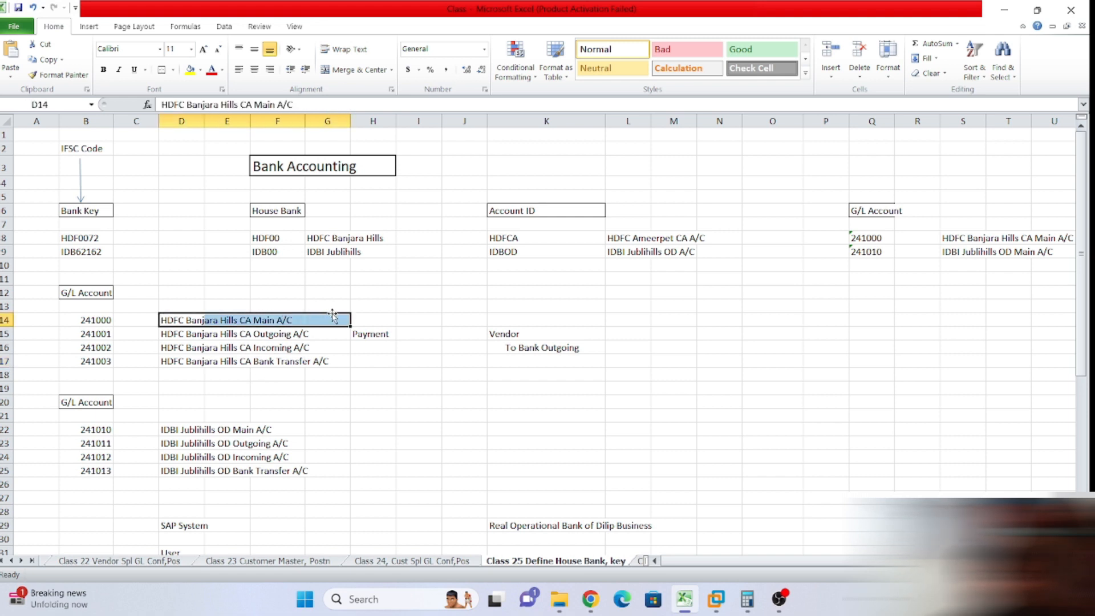
pyautogui.click(416, 370)
pyautogui.moveTo(80, 317); pyautogui.dragTo(342, 362)
pyautogui.click(440, 381)
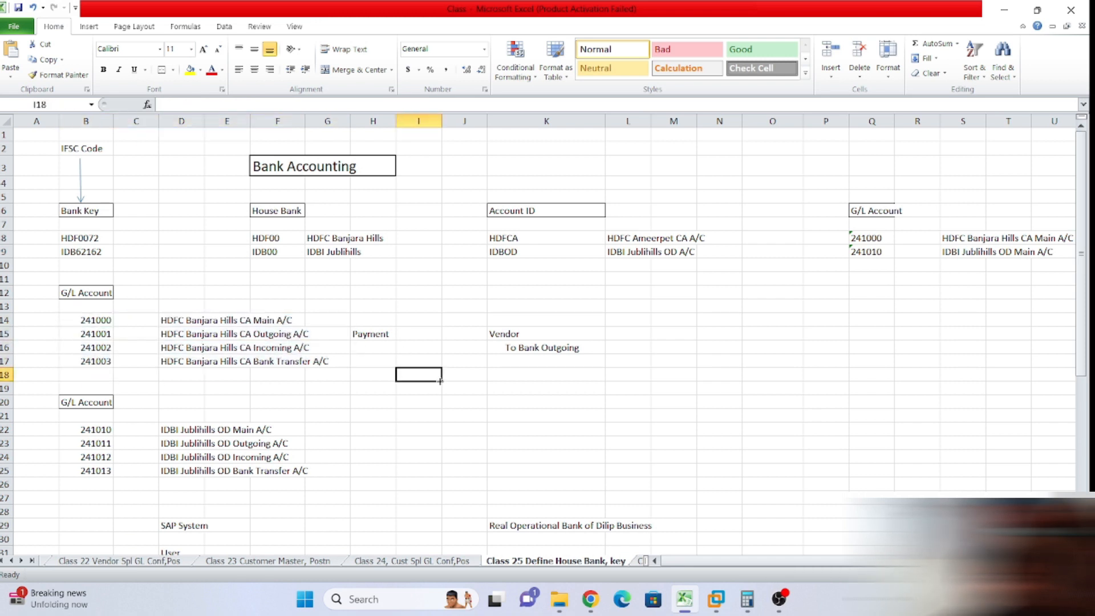
pyautogui.moveTo(184, 320); pyautogui.dragTo(334, 326)
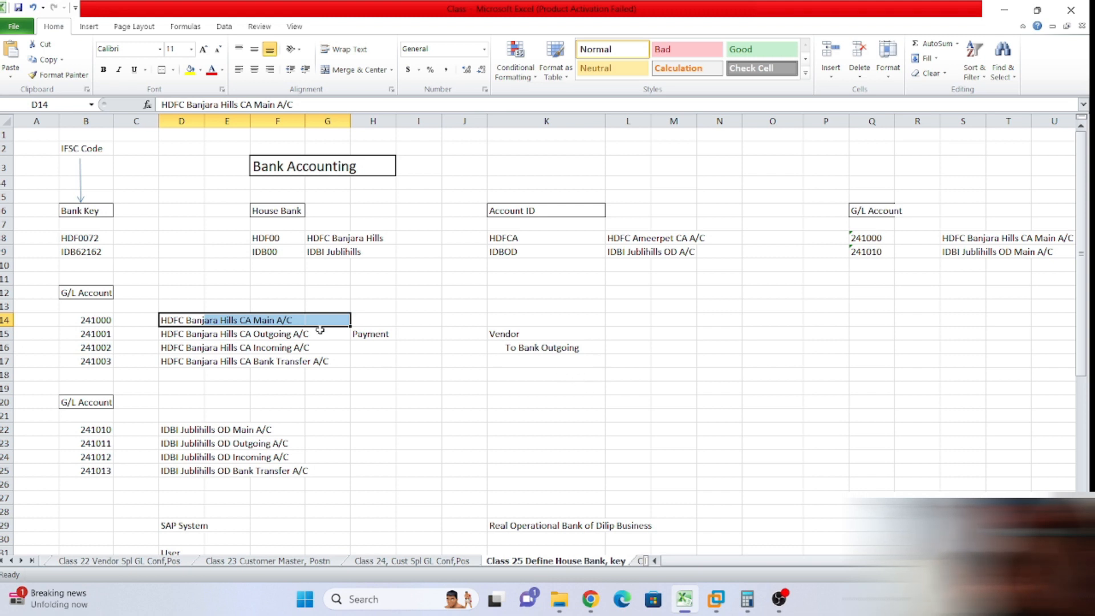
pyautogui.click(565, 362)
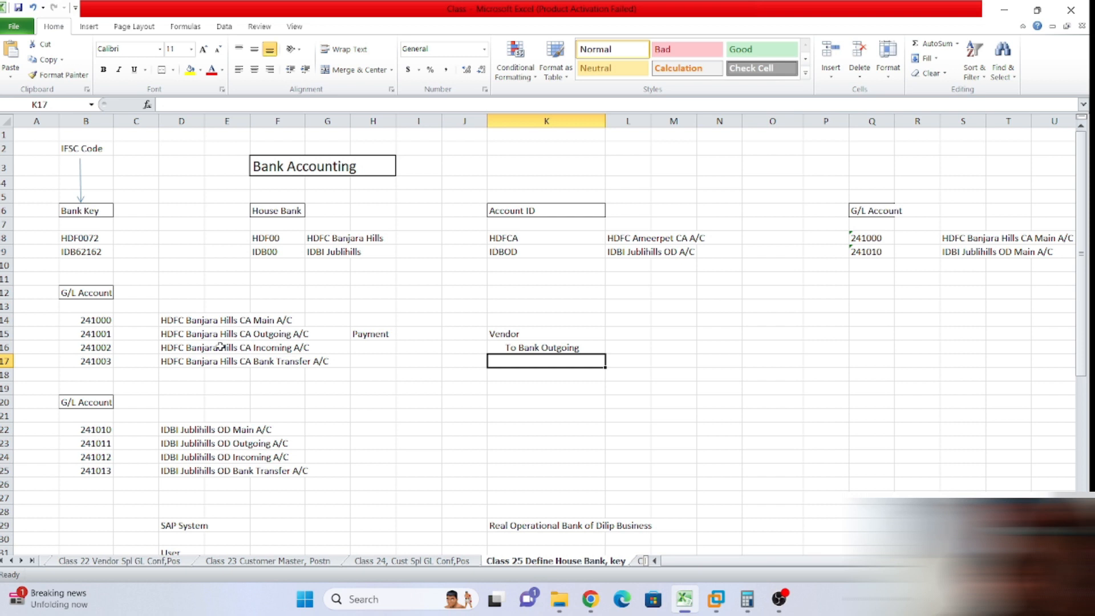
pyautogui.moveTo(171, 336); pyautogui.dragTo(349, 362)
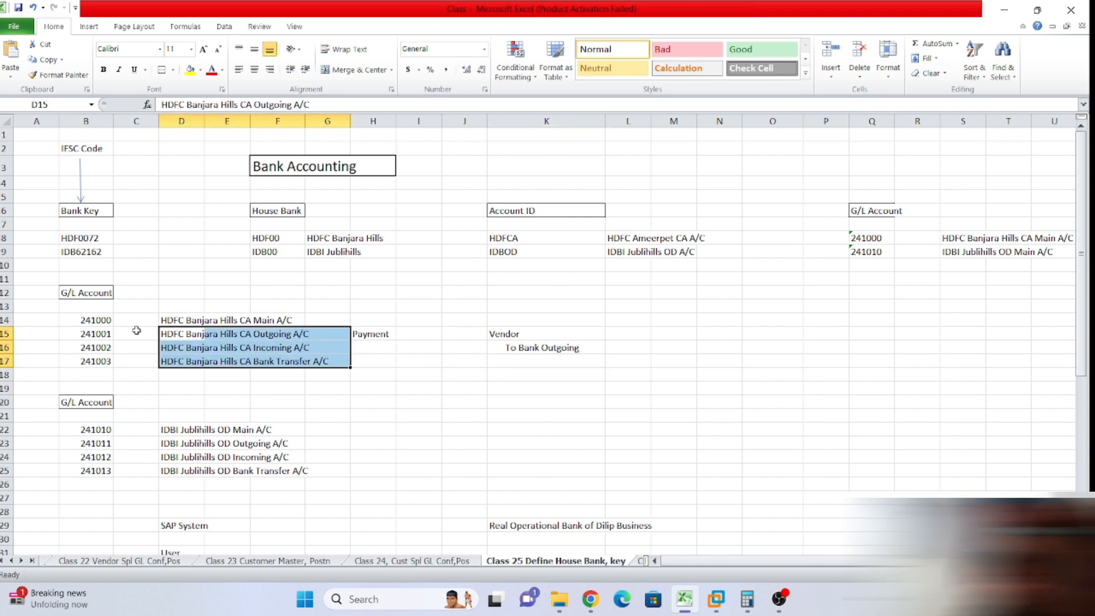
pyautogui.moveTo(173, 320); pyautogui.dragTo(288, 319)
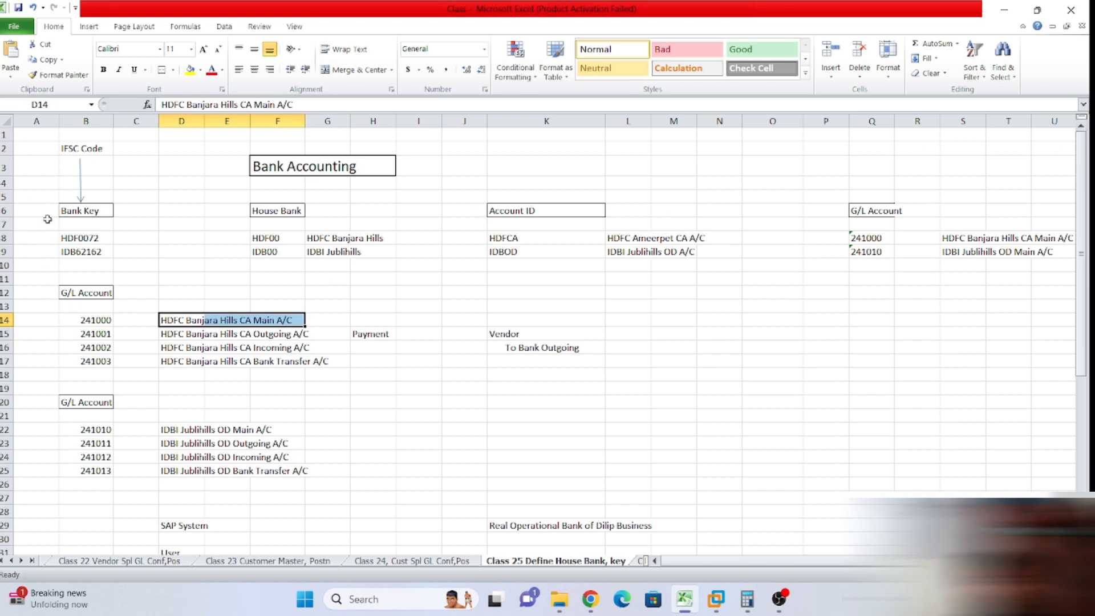
pyautogui.moveTo(46, 217); pyautogui.dragTo(92, 226)
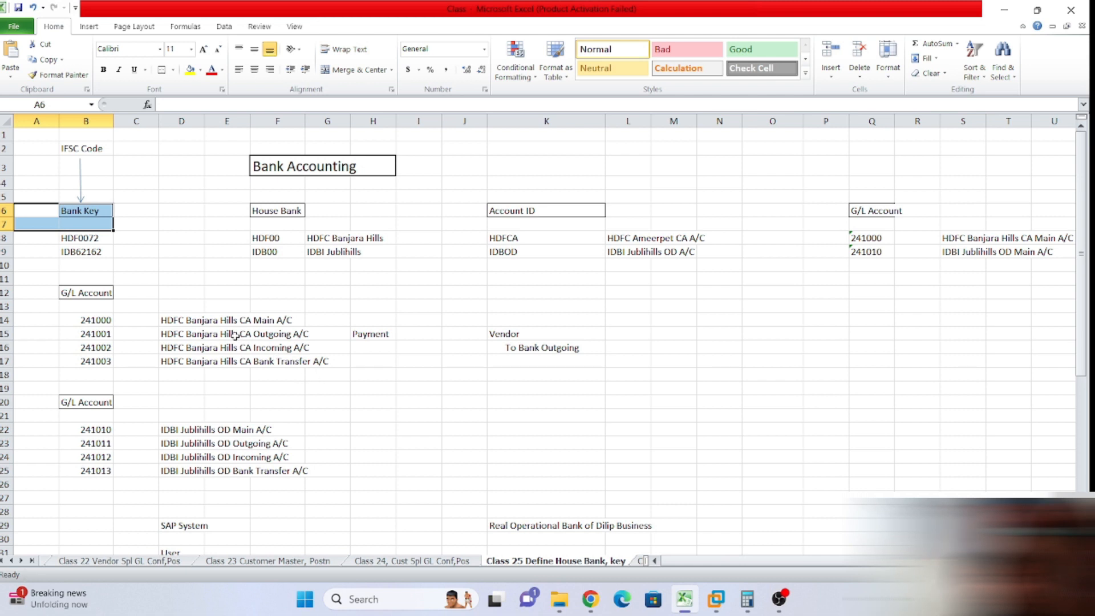
pyautogui.moveTo(184, 336); pyautogui.dragTo(360, 364)
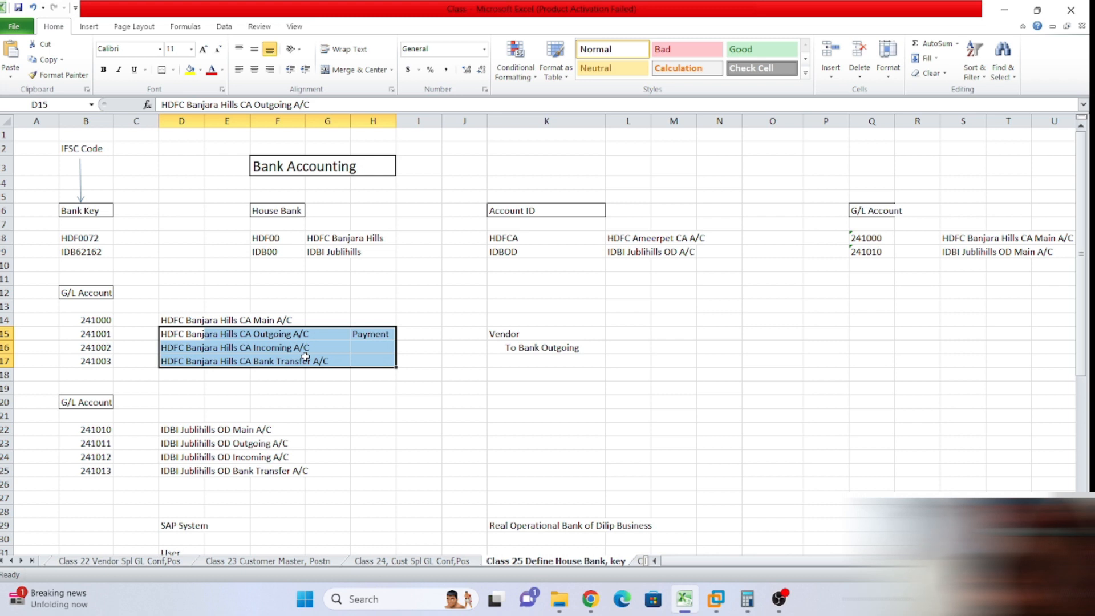
pyautogui.click(551, 390)
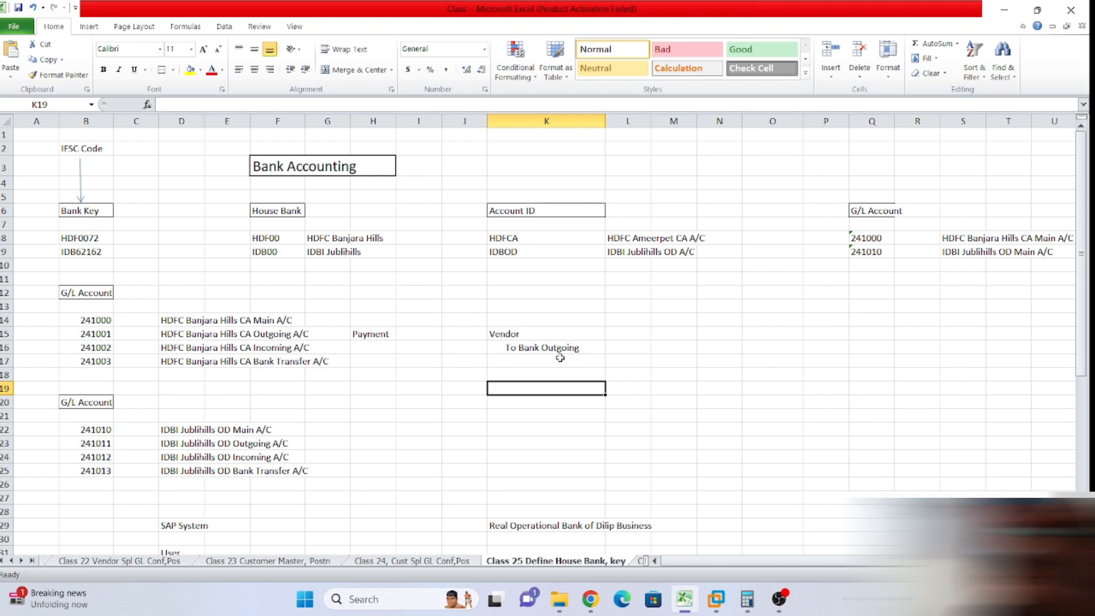
# Enter 1000 in L15 beside Vendor and 1000 in M16 beside To Bank Outgoing.
pyautogui.click(634, 333)
pyautogui.write('1000')
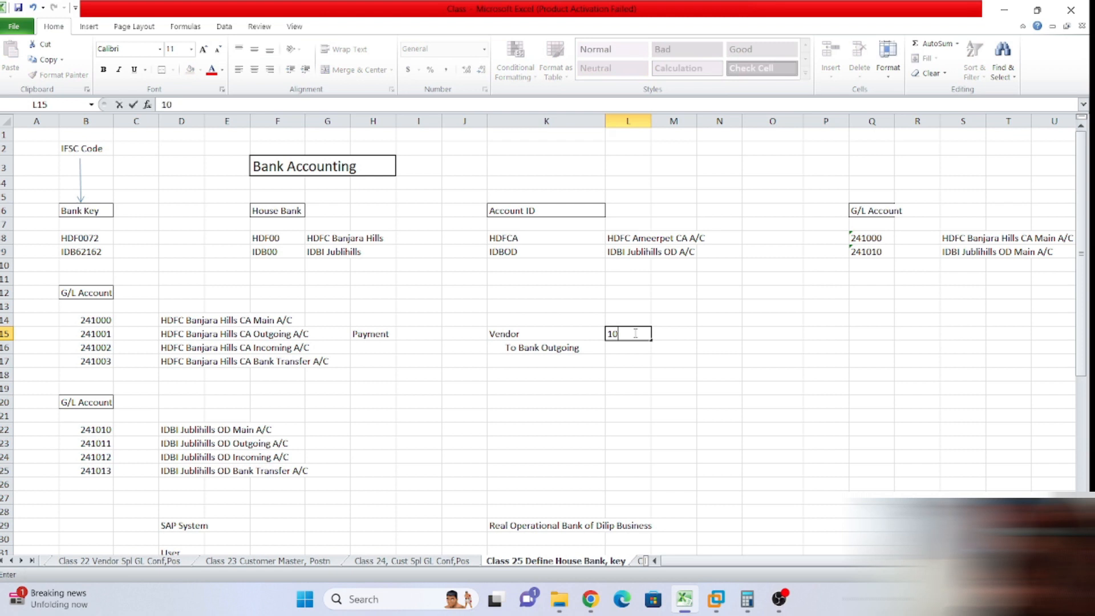
pyautogui.click(662, 348)
pyautogui.write('1000')
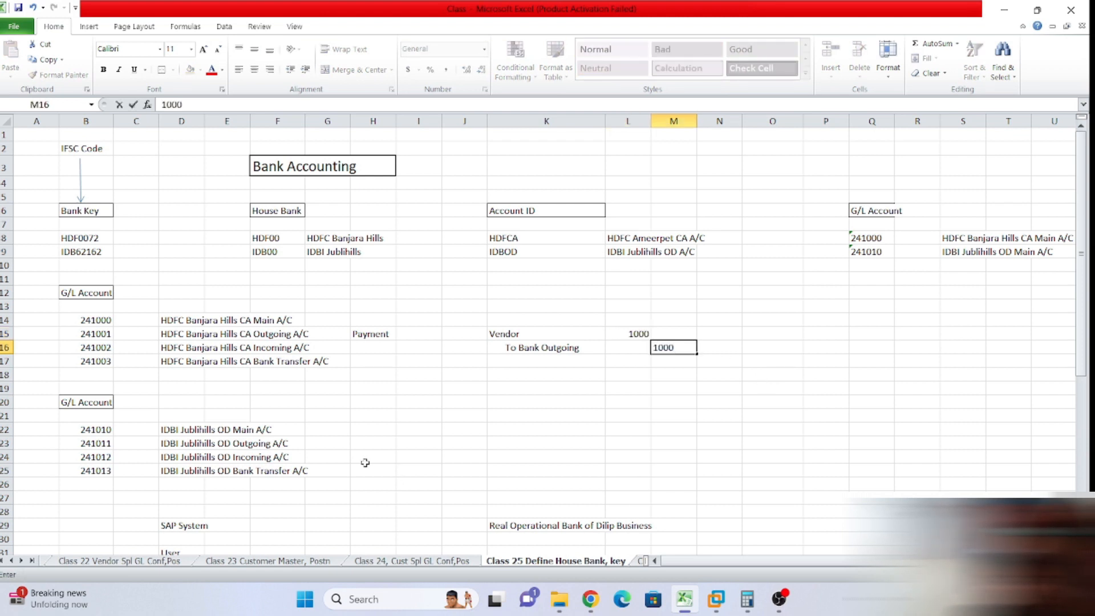
pyautogui.click(236, 321)
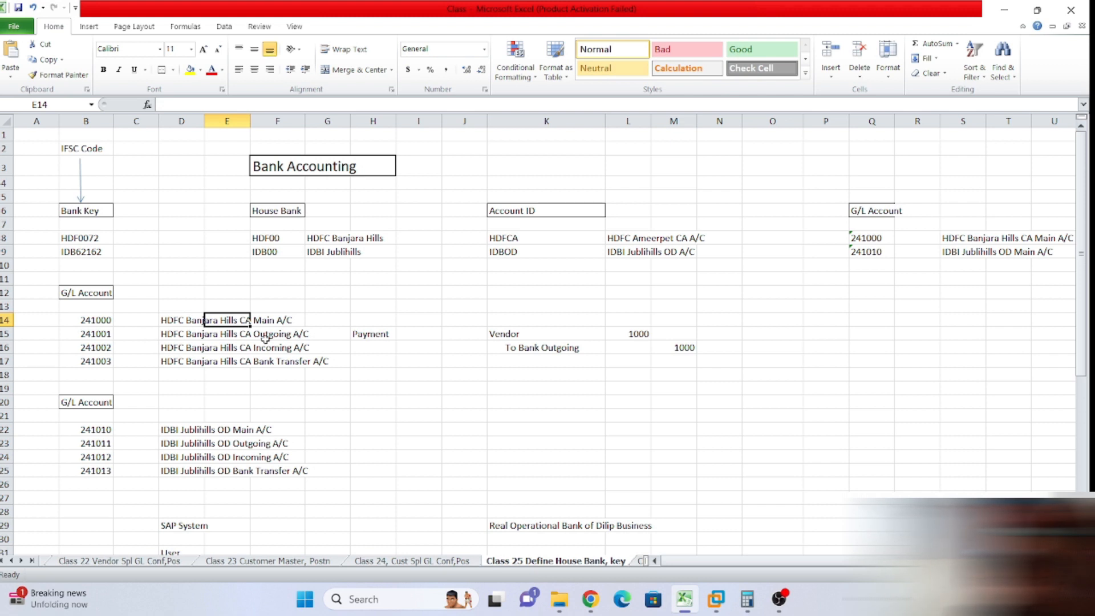
pyautogui.click(615, 350)
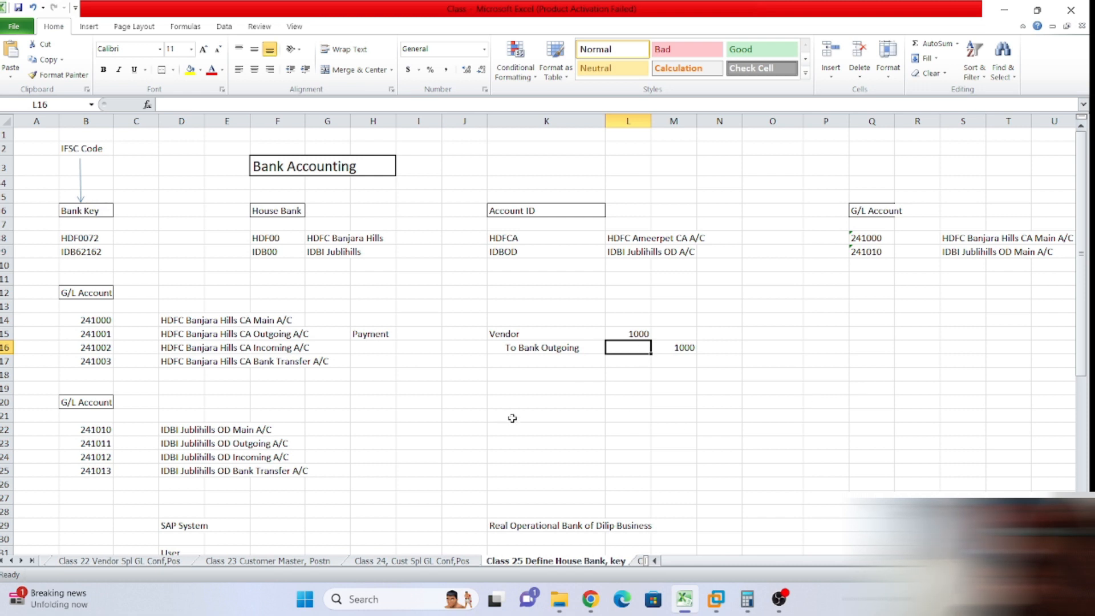
pyautogui.click(551, 375)
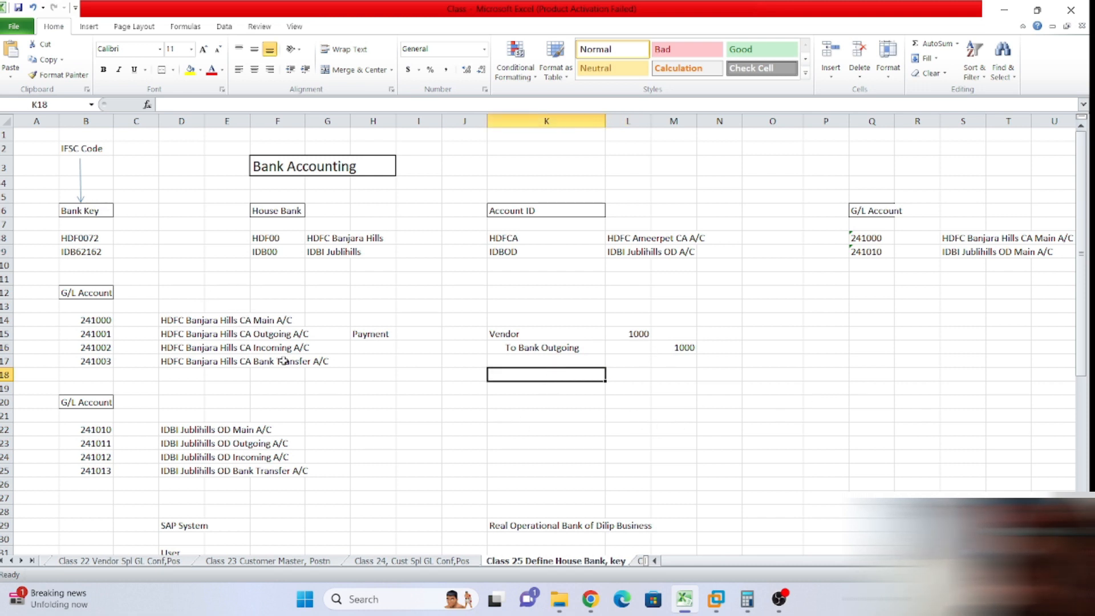
pyautogui.click(226, 321)
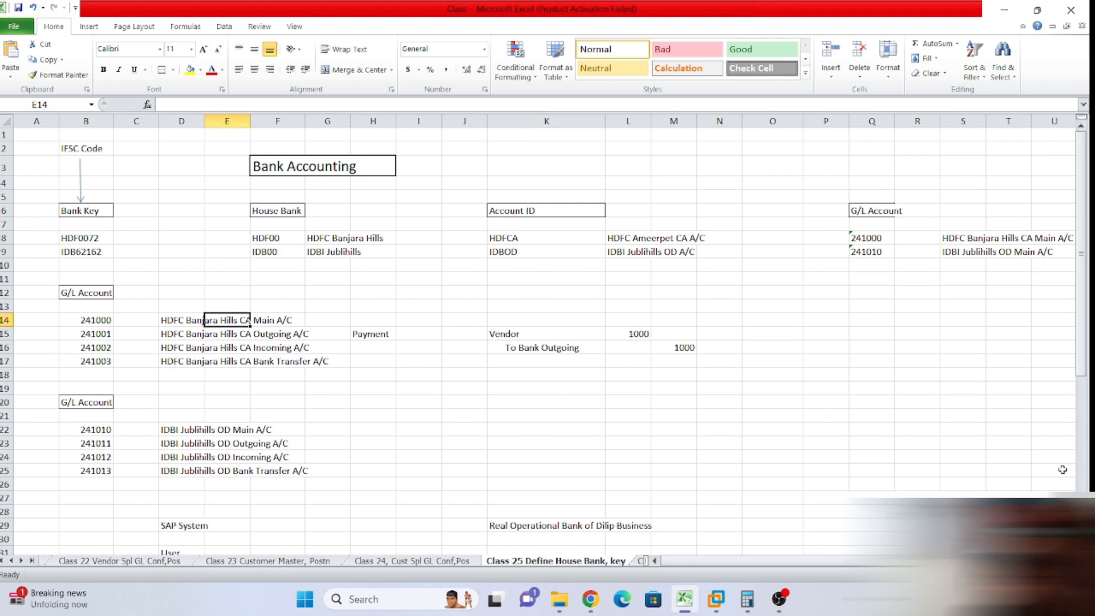
pyautogui.click(702, 415)
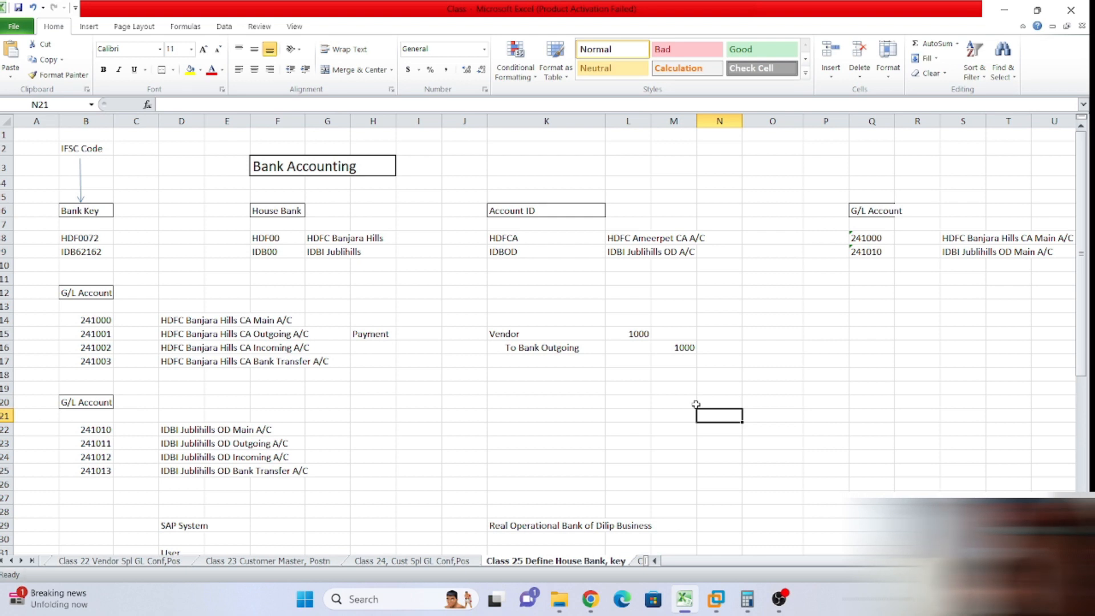
pyautogui.moveTo(88, 322); pyautogui.dragTo(313, 371)
pyautogui.click(545, 350)
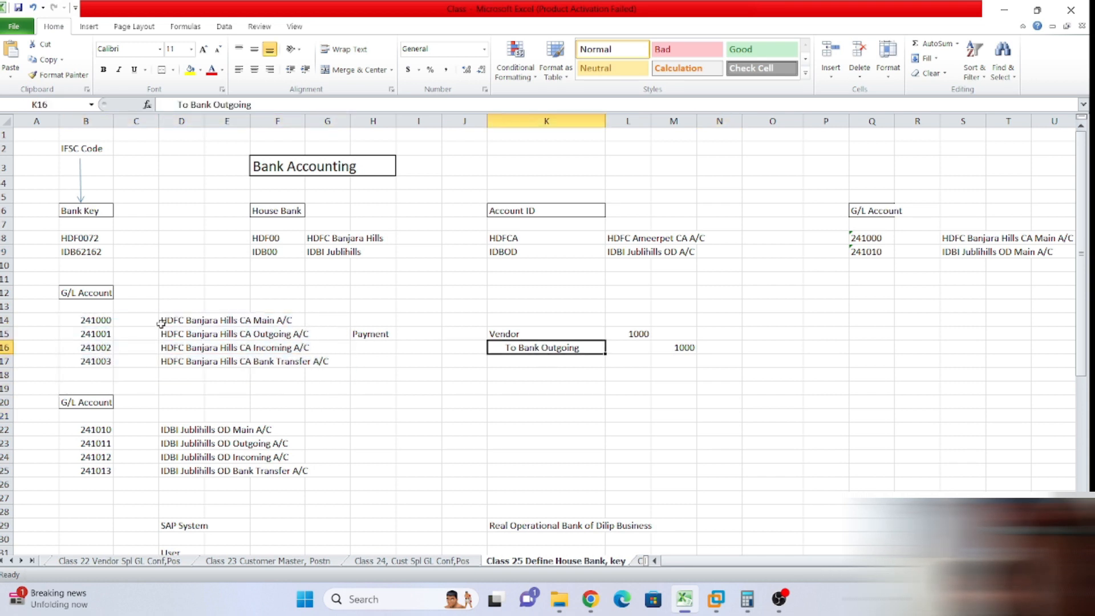
pyautogui.moveTo(162, 323); pyautogui.dragTo(337, 306)
pyautogui.moveTo(175, 330); pyautogui.dragTo(268, 358)
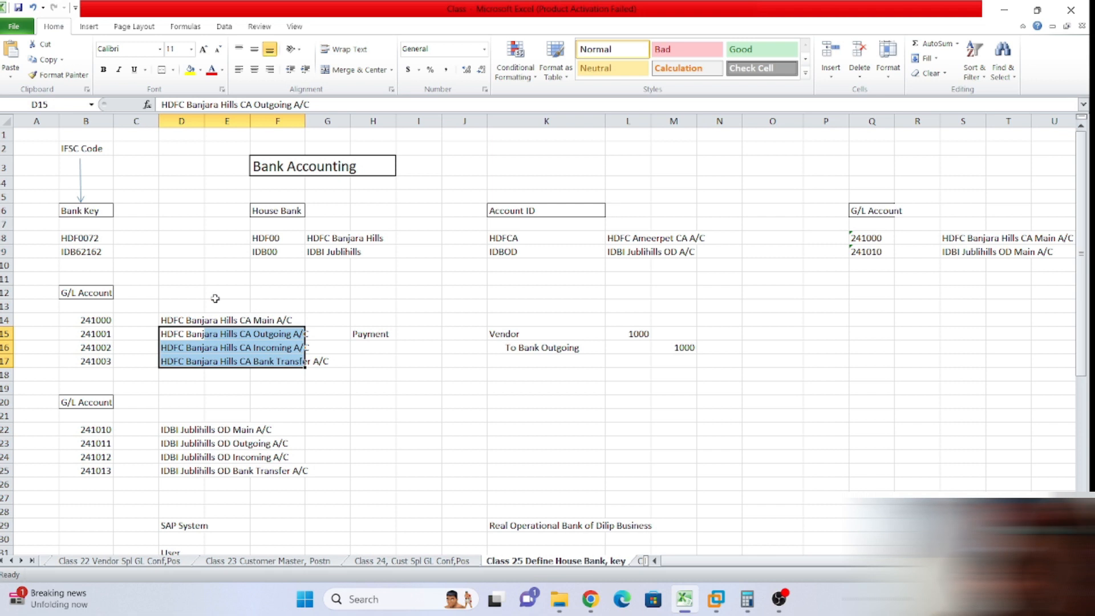
pyautogui.click(97, 223)
pyautogui.click(121, 200)
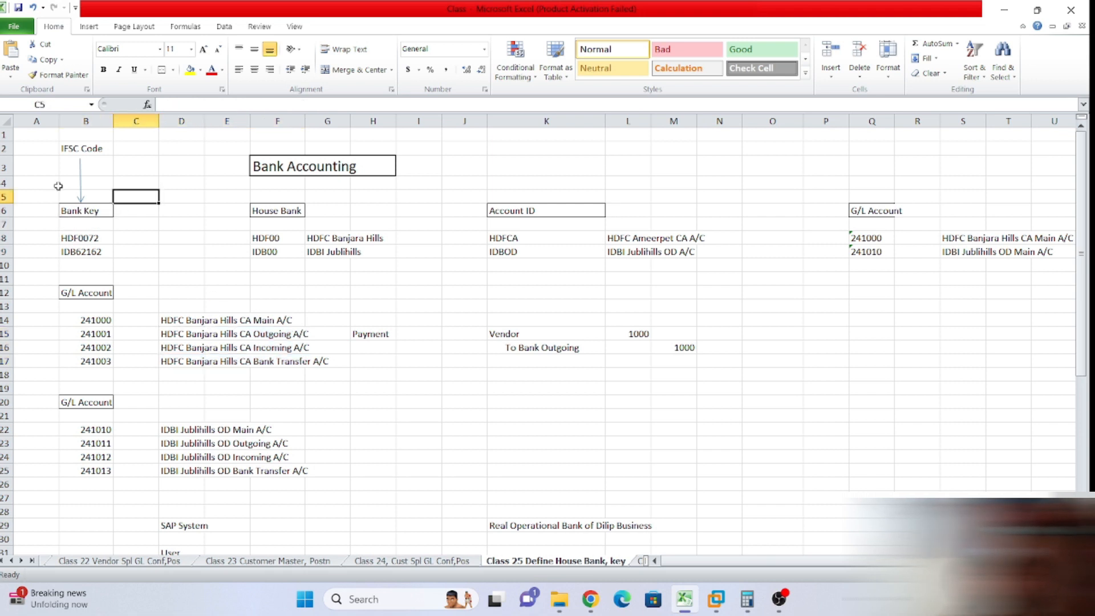
pyautogui.click(46, 206)
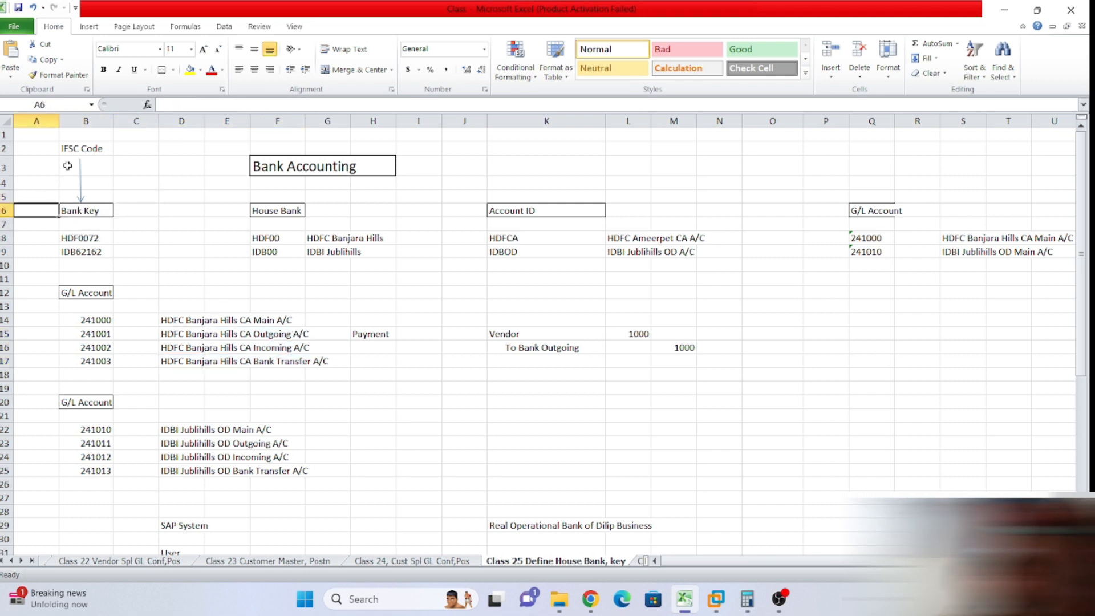
pyautogui.click(79, 242)
pyautogui.click(126, 224)
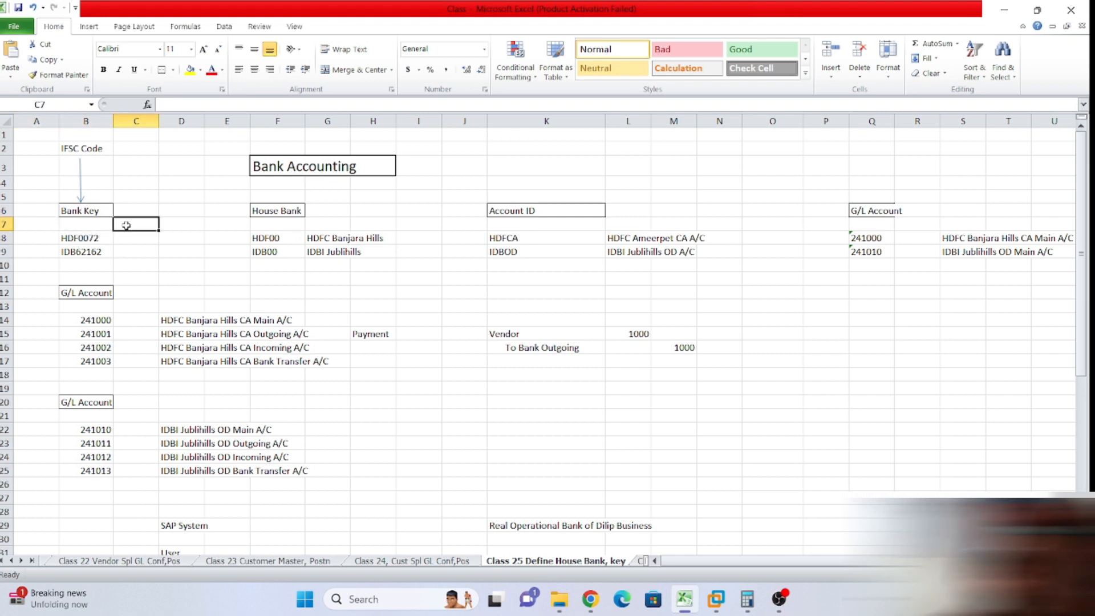
pyautogui.click(138, 211)
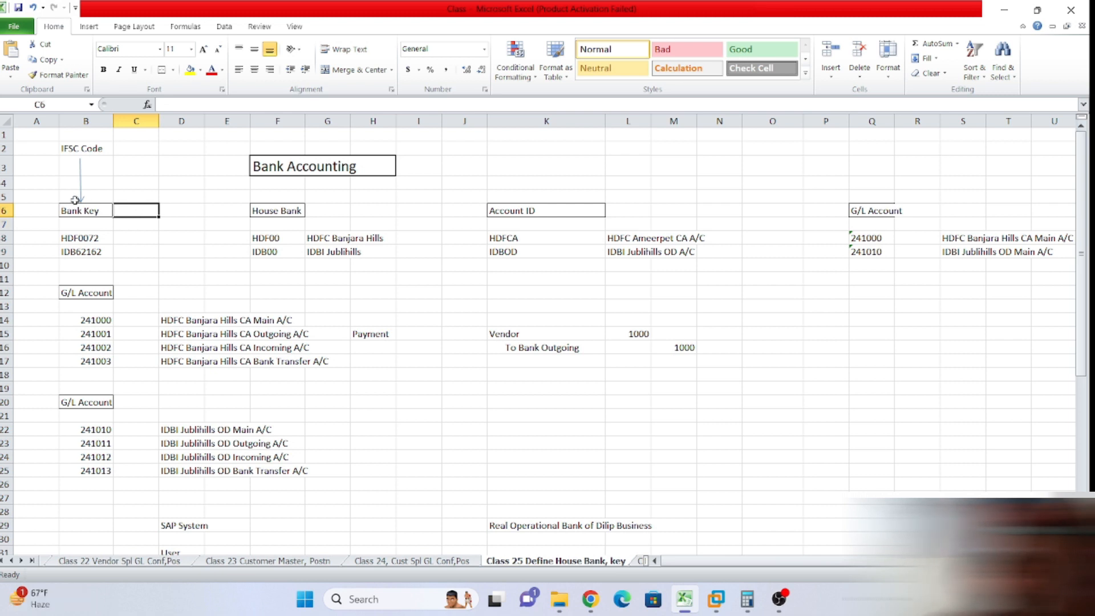
pyautogui.click(23, 211)
pyautogui.click(29, 196)
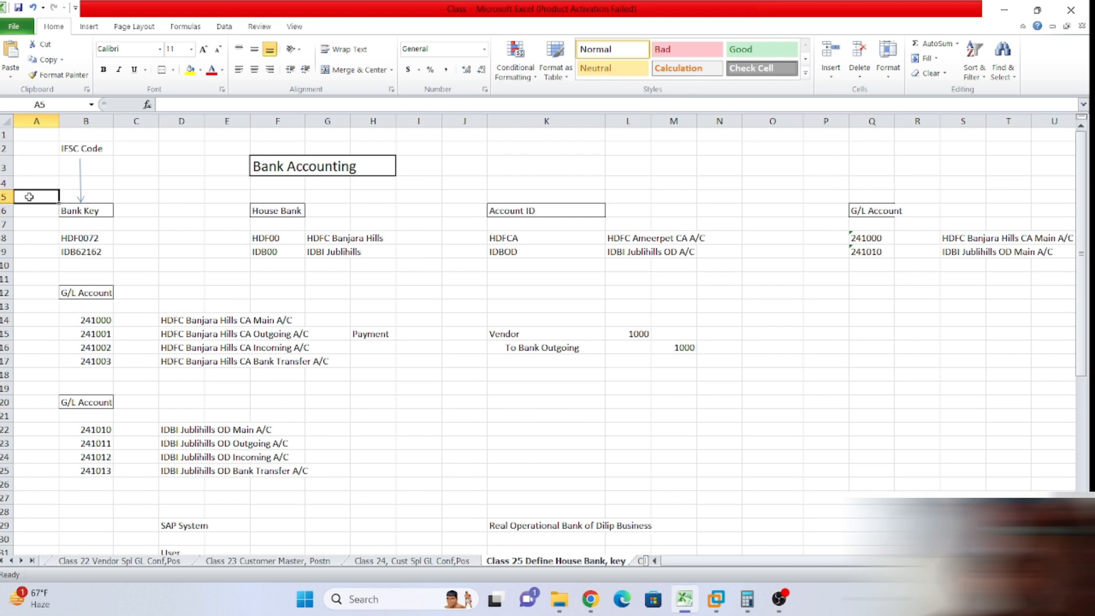
pyautogui.click(27, 181)
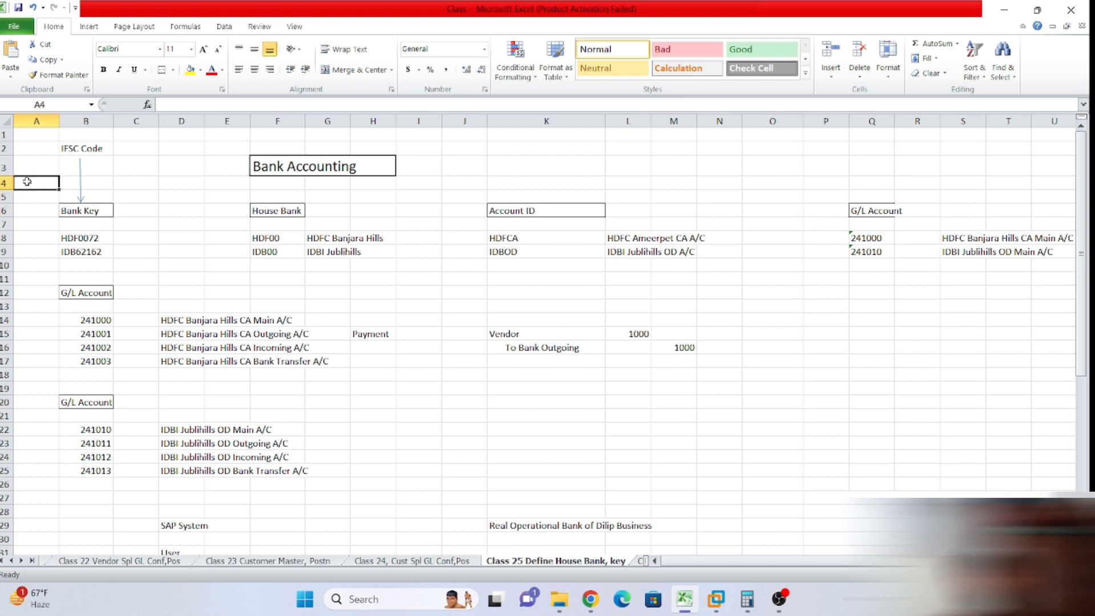
pyautogui.click(80, 230)
pyautogui.click(31, 222)
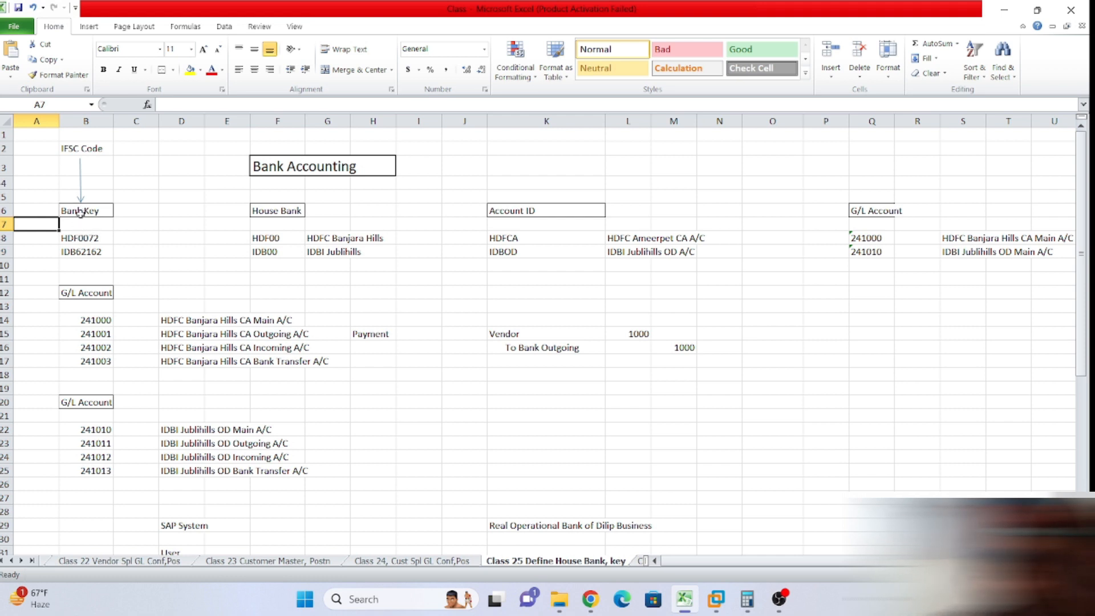
pyautogui.moveTo(79, 238); pyautogui.dragTo(80, 252)
pyautogui.click(318, 262)
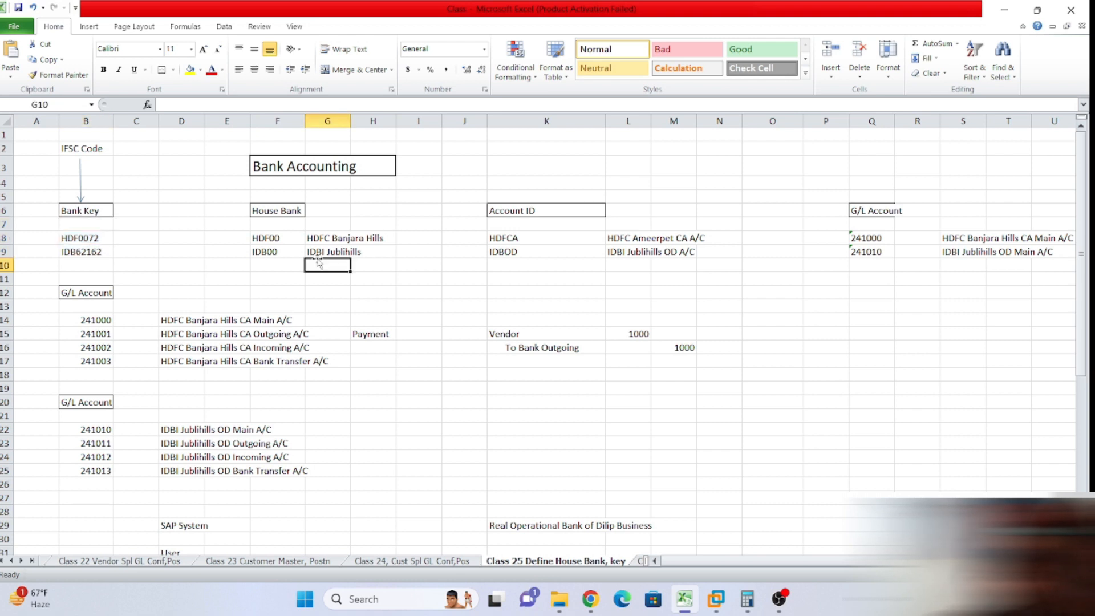
pyautogui.moveTo(267, 233); pyautogui.dragTo(267, 251)
pyautogui.click(399, 260)
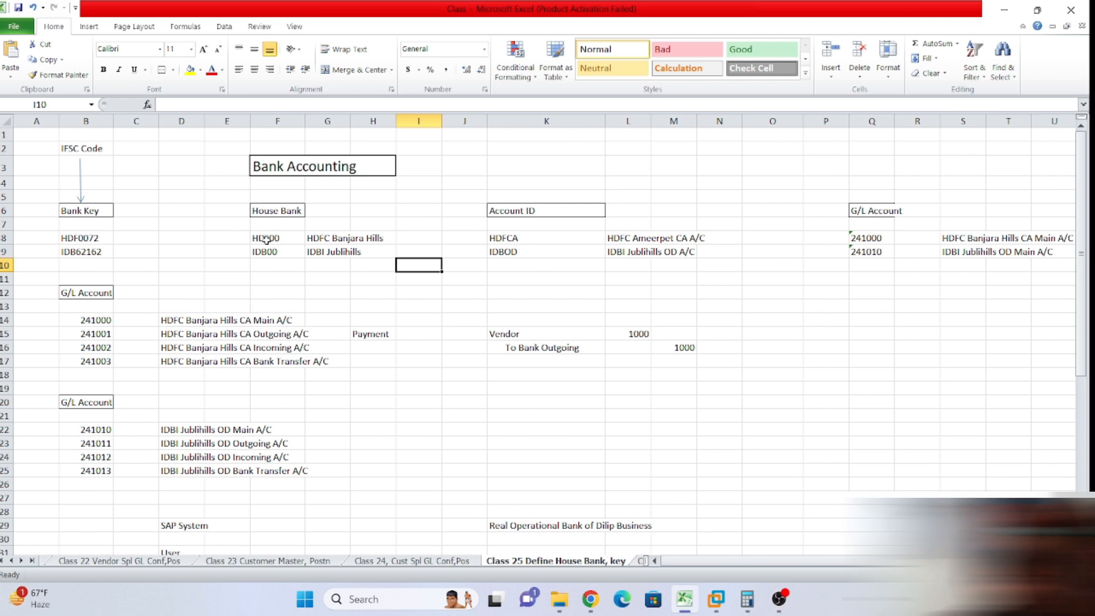
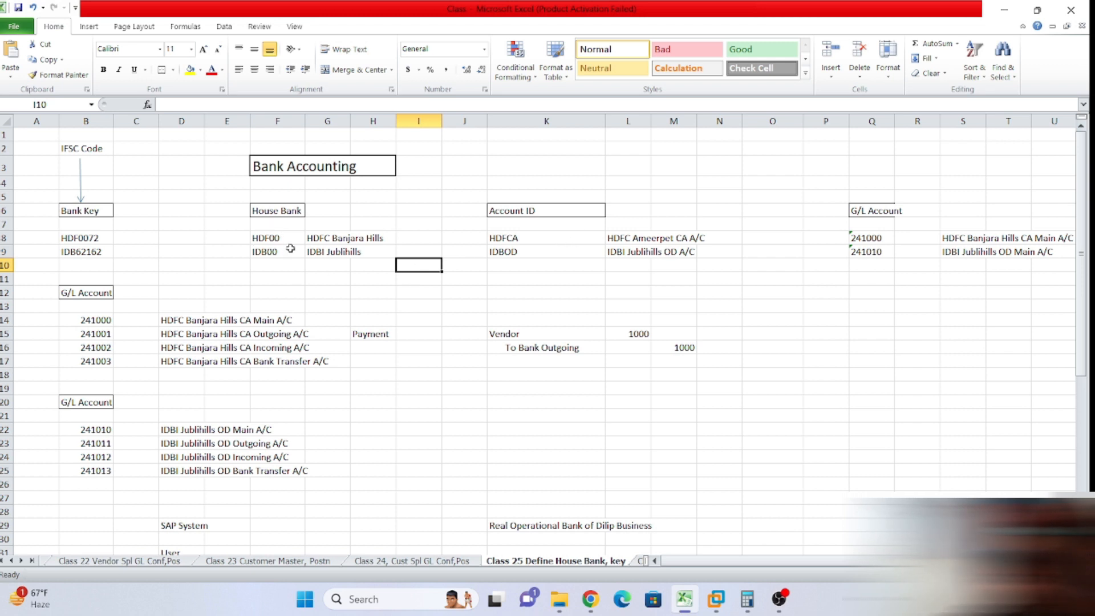
# Point out the IDBOD and HDFCA account IDs and G/L accounts 241000 and 241010.
pyautogui.click(504, 252)
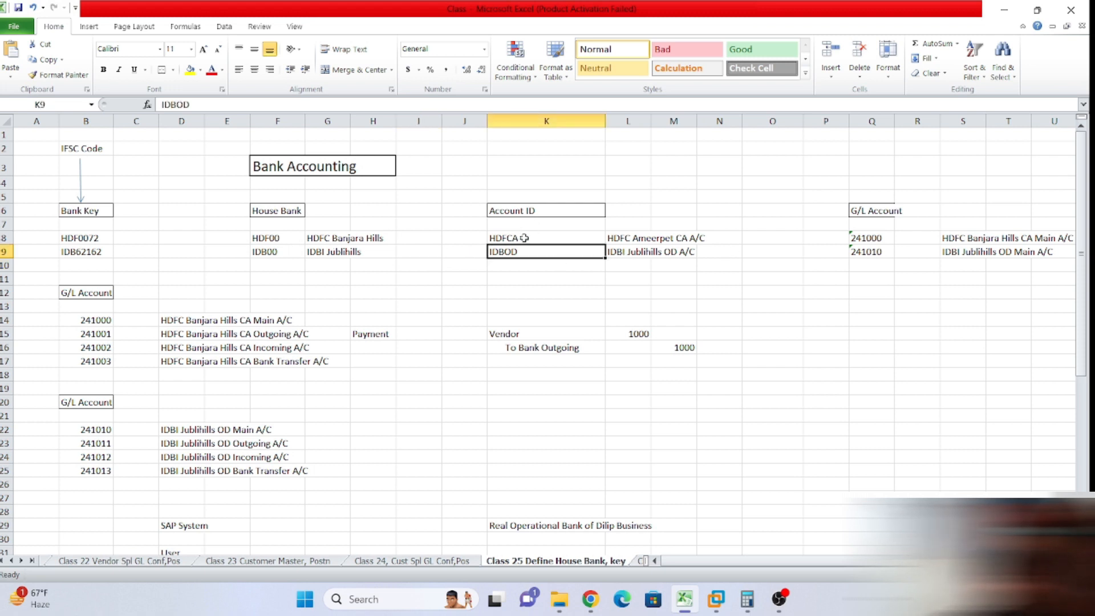
pyautogui.click(529, 238)
pyautogui.click(535, 247)
pyautogui.click(529, 236)
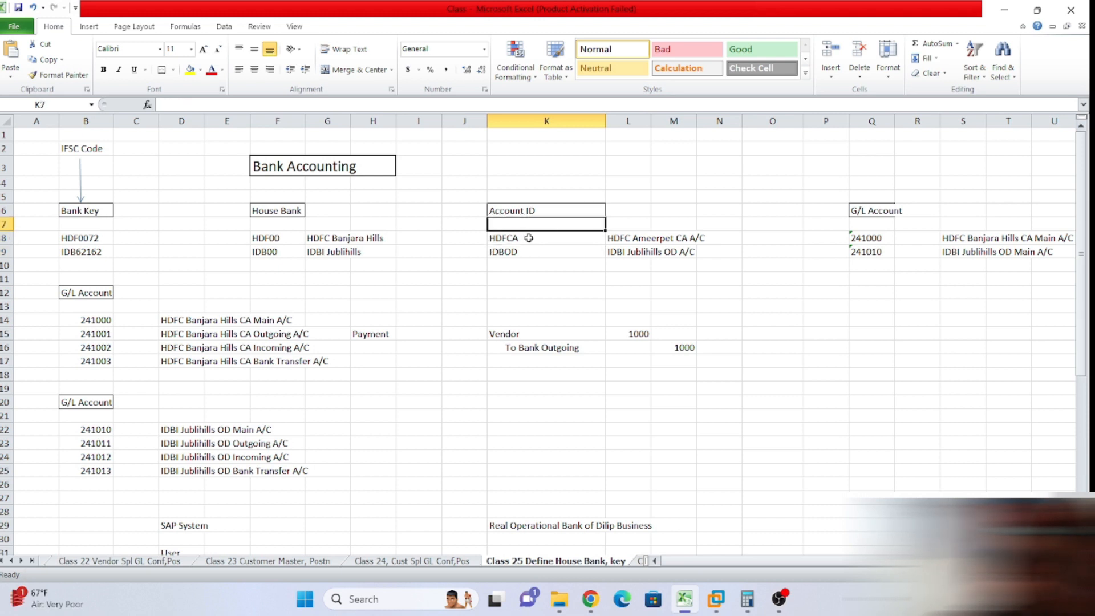
pyautogui.click(532, 253)
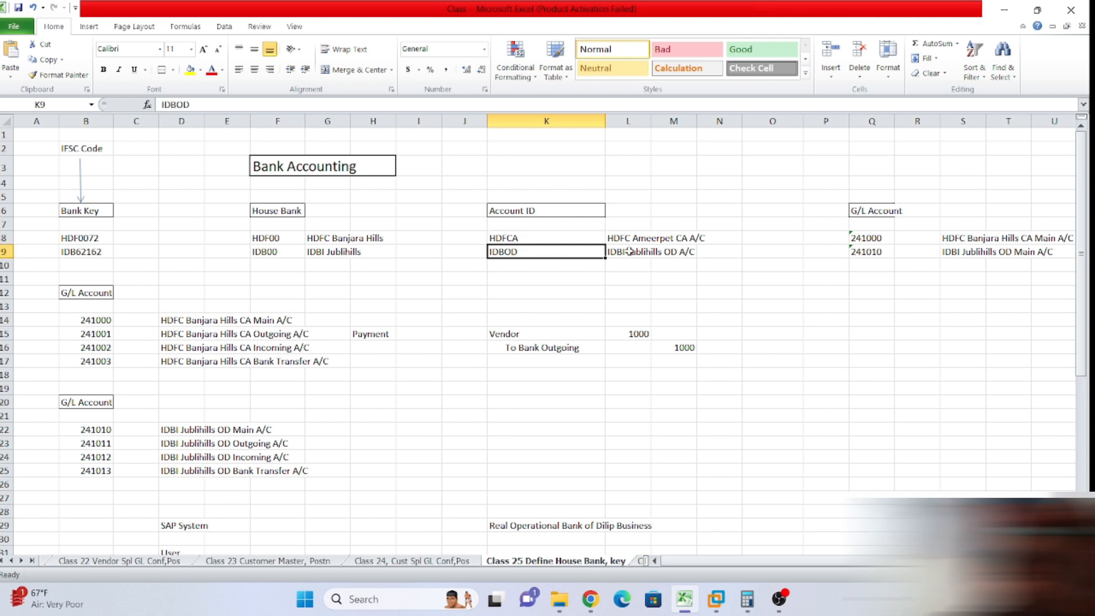
pyautogui.moveTo(866, 235); pyautogui.dragTo(867, 251)
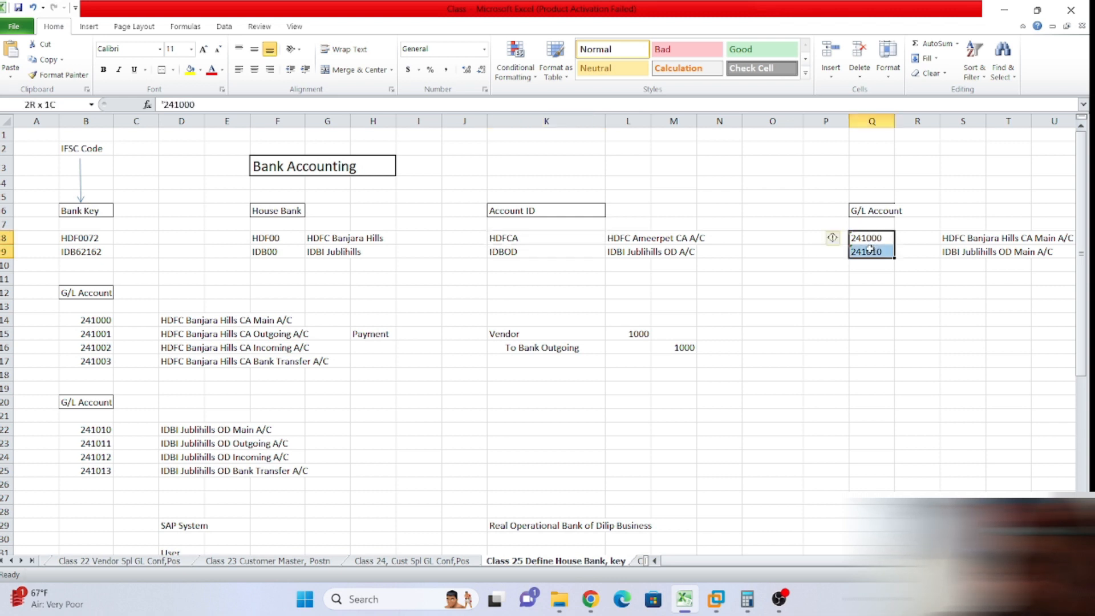
pyautogui.click(917, 265)
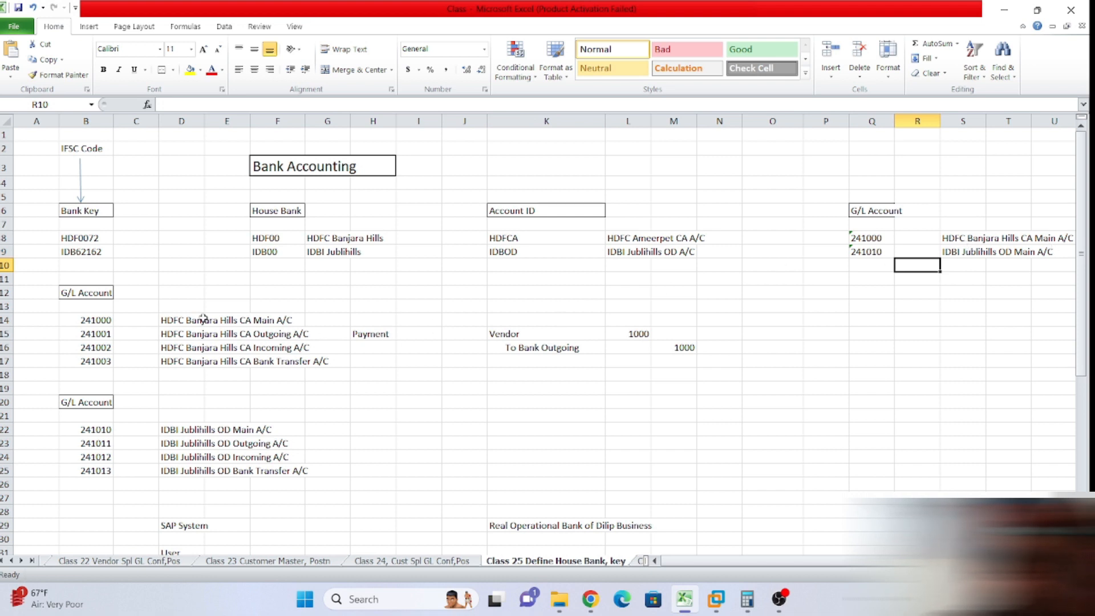
# Highlight G/L accounts 241000, 241001 and 241010 and the block of account lists.
pyautogui.moveTo(94, 332); pyautogui.dragTo(95, 317)
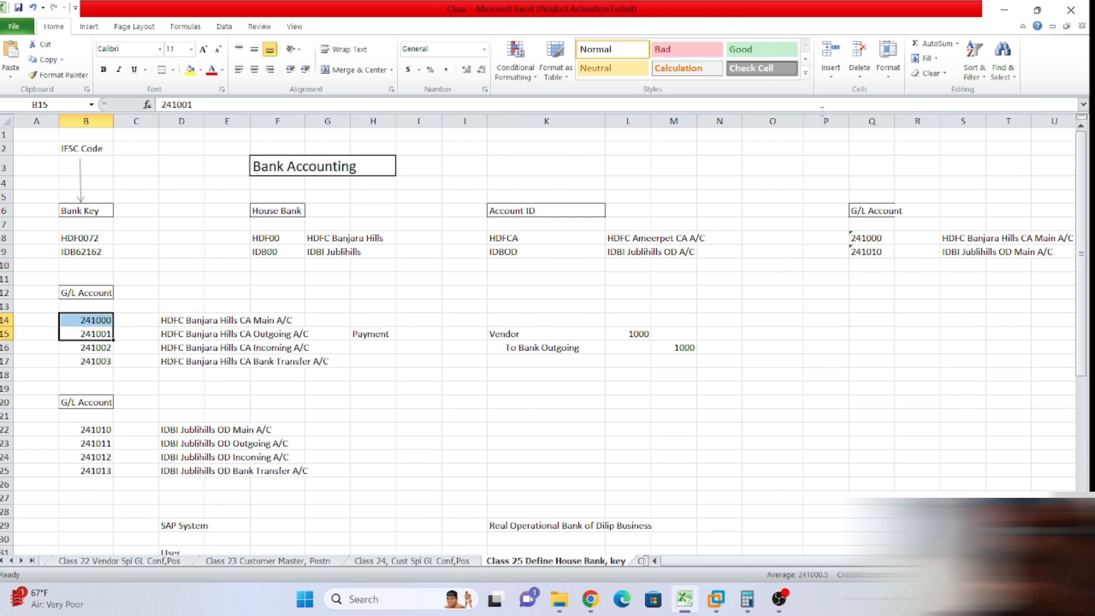
pyautogui.click(874, 235)
pyautogui.click(866, 252)
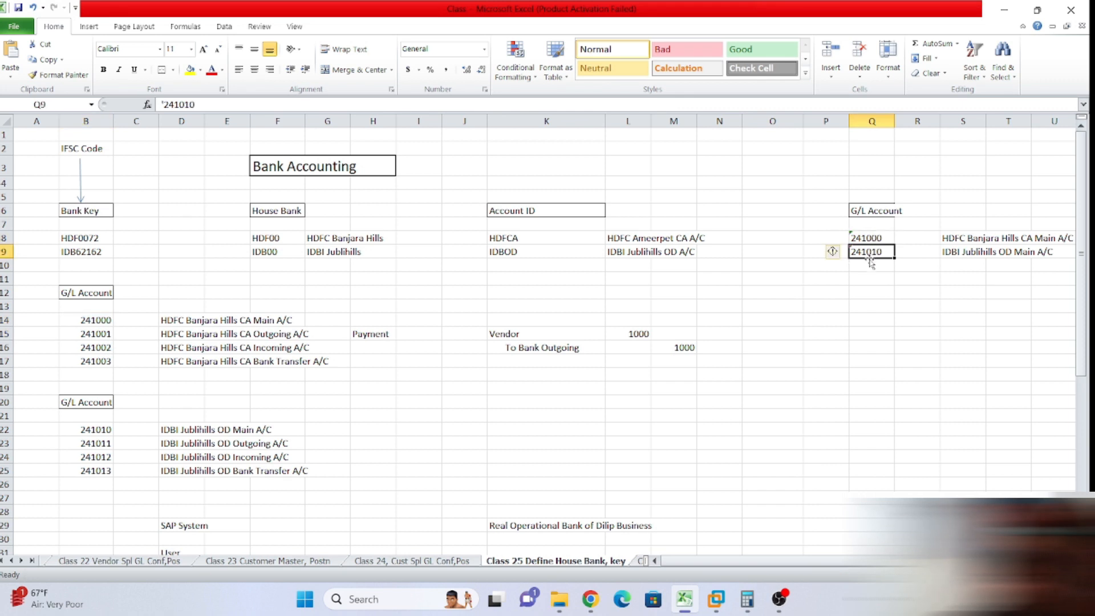
pyautogui.scroll(-1, 459, 421)
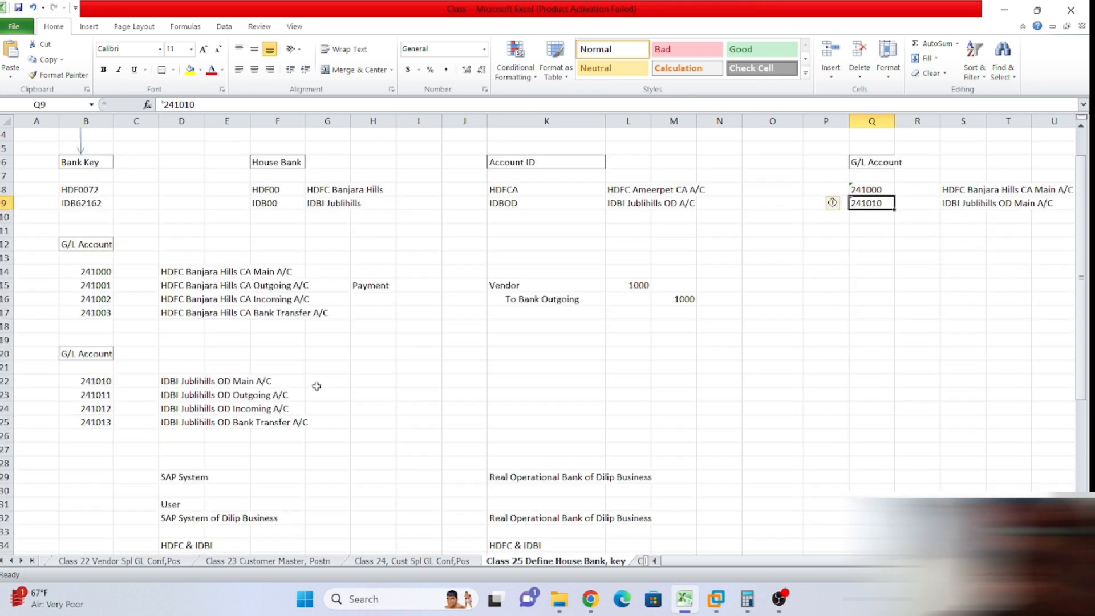
pyautogui.moveTo(28, 230); pyautogui.dragTo(707, 430)
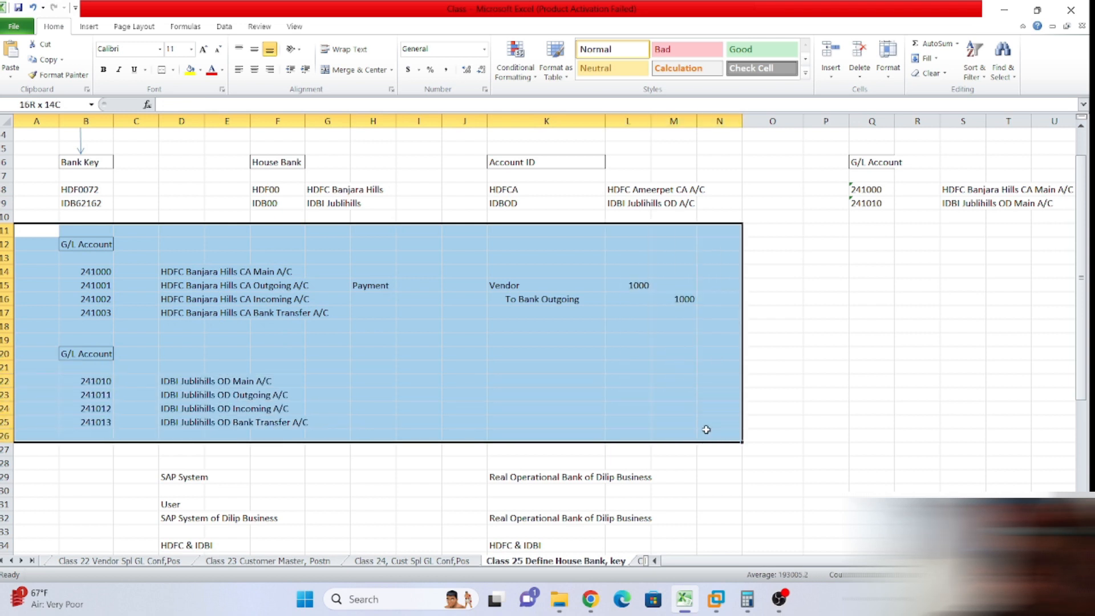
pyautogui.click(775, 393)
# Mark both G/L account lists, then accounts 241001–241003 with their descriptions.
pyautogui.moveTo(22, 247); pyautogui.dragTo(425, 381)
pyautogui.click(861, 318)
pyautogui.scroll(1, 199, 294)
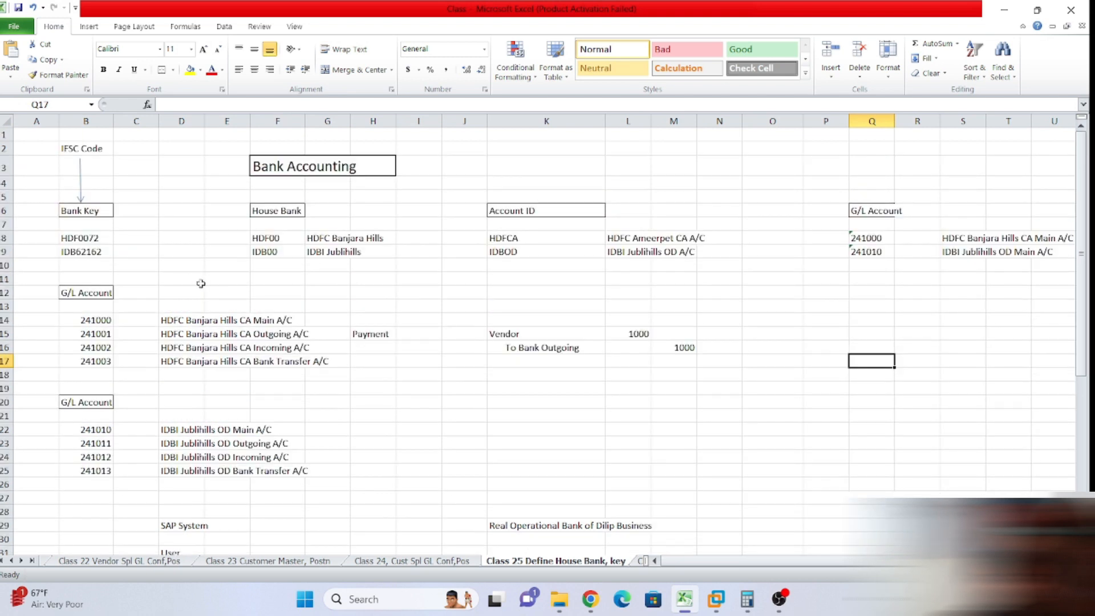
pyautogui.scroll(-4, 200, 303)
pyautogui.scroll(-3, 200, 303)
pyautogui.scroll(7, 200, 302)
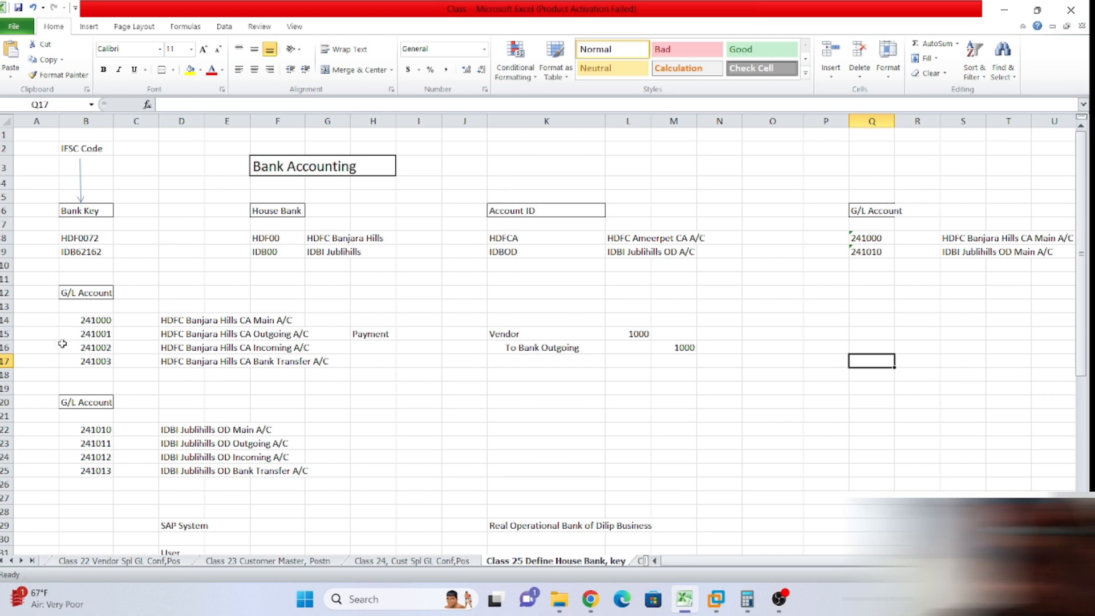
pyautogui.moveTo(75, 335); pyautogui.dragTo(308, 363)
pyautogui.click(443, 360)
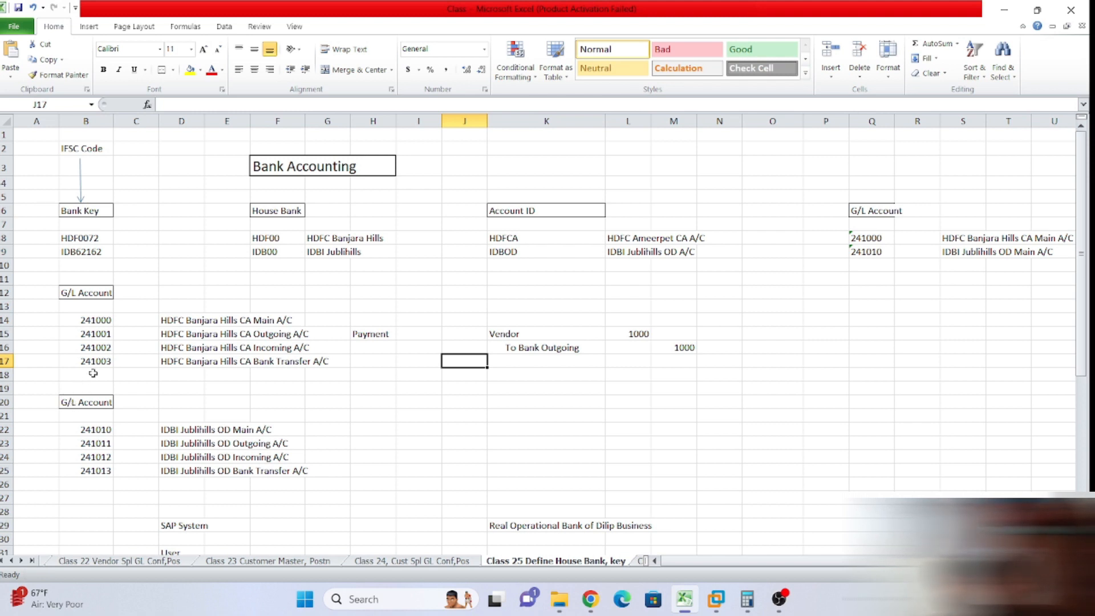
# Highlight sub-accounts 241001–241003 under the HDFC main account 241000.
pyautogui.moveTo(89, 331); pyautogui.dragTo(85, 357)
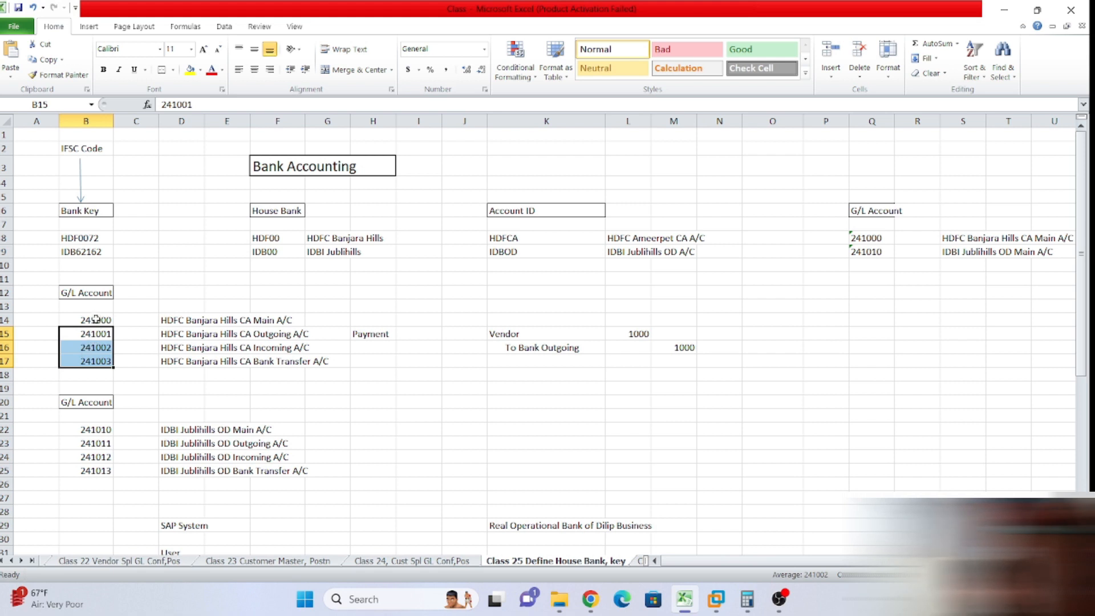
pyautogui.click(180, 323)
pyautogui.click(453, 414)
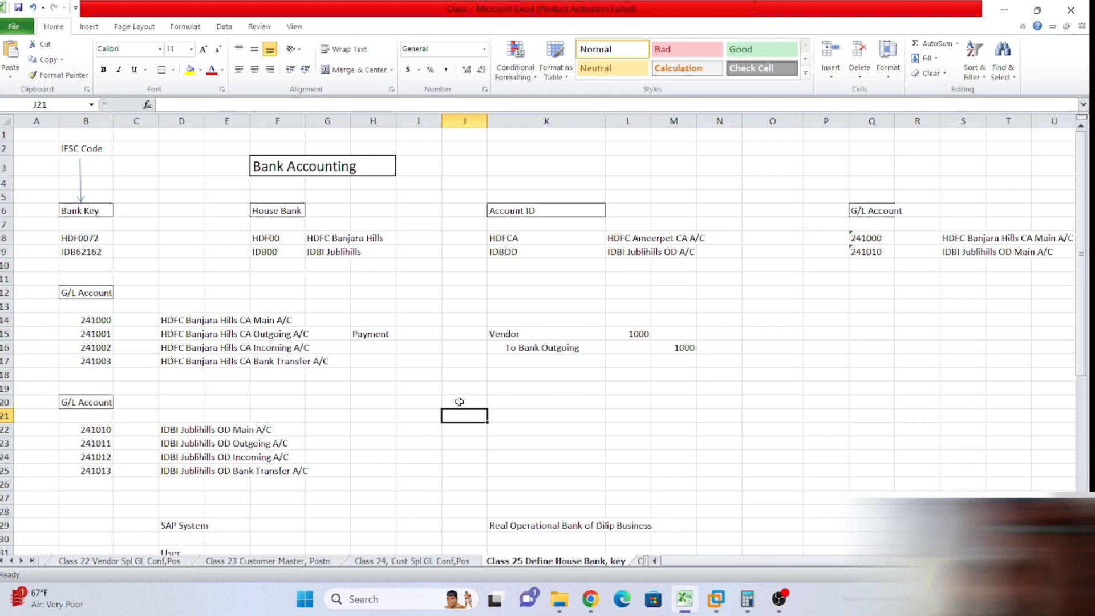
pyautogui.click(82, 320)
pyautogui.click(145, 308)
pyautogui.click(80, 321)
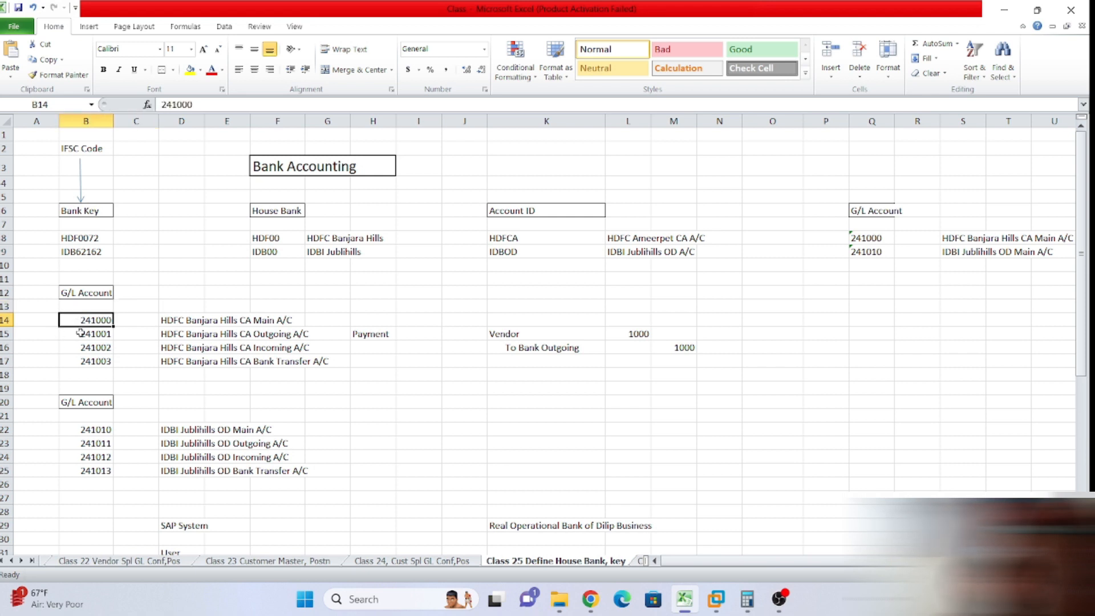
pyautogui.press('Right')
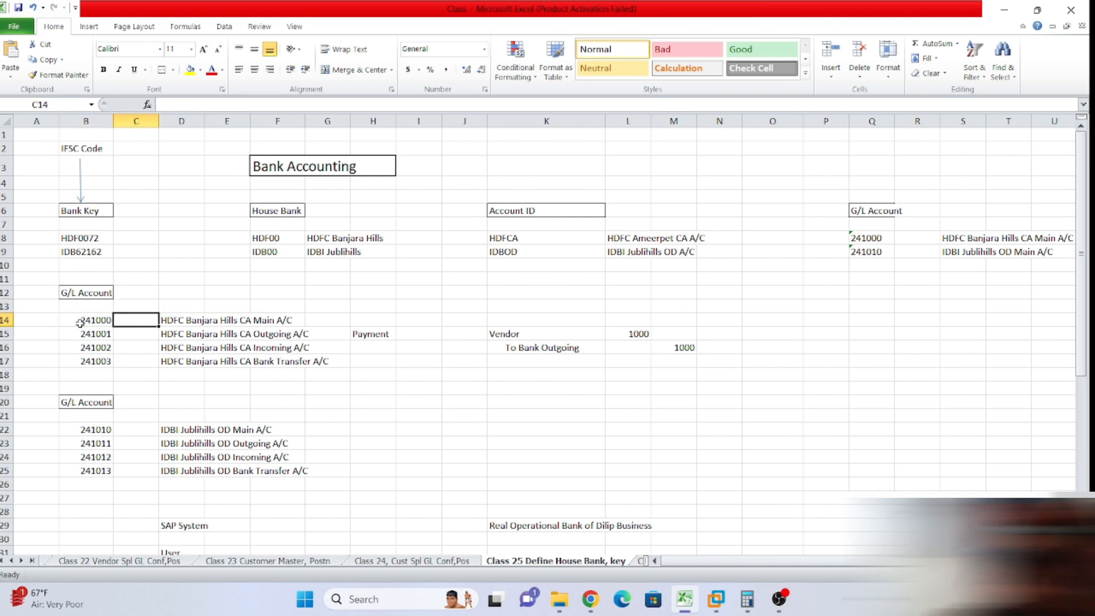
pyautogui.moveTo(80, 332); pyautogui.dragTo(89, 360)
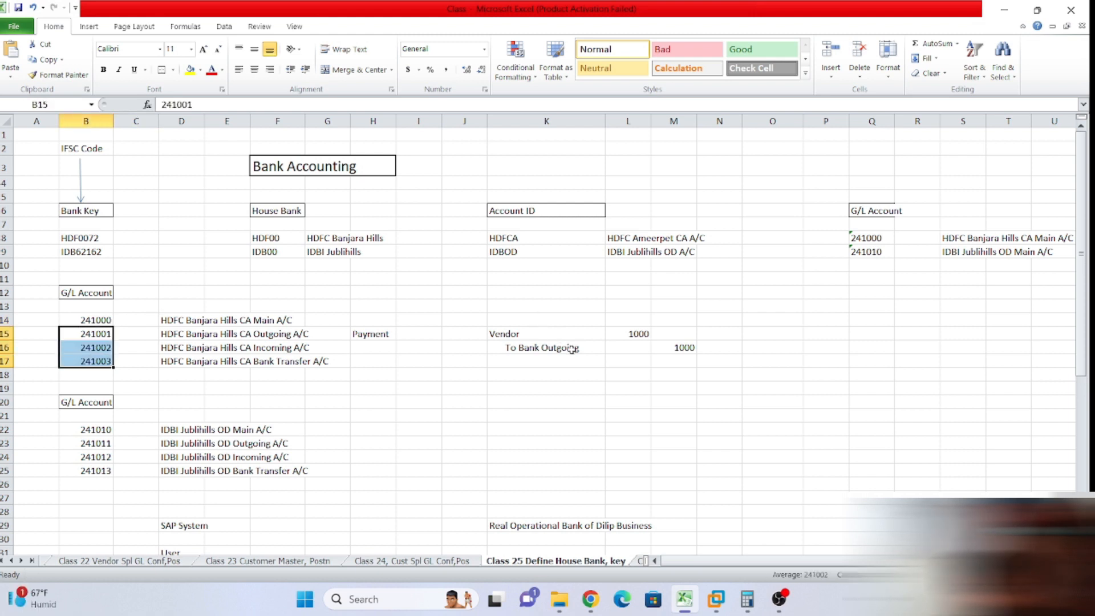
pyautogui.click(97, 320)
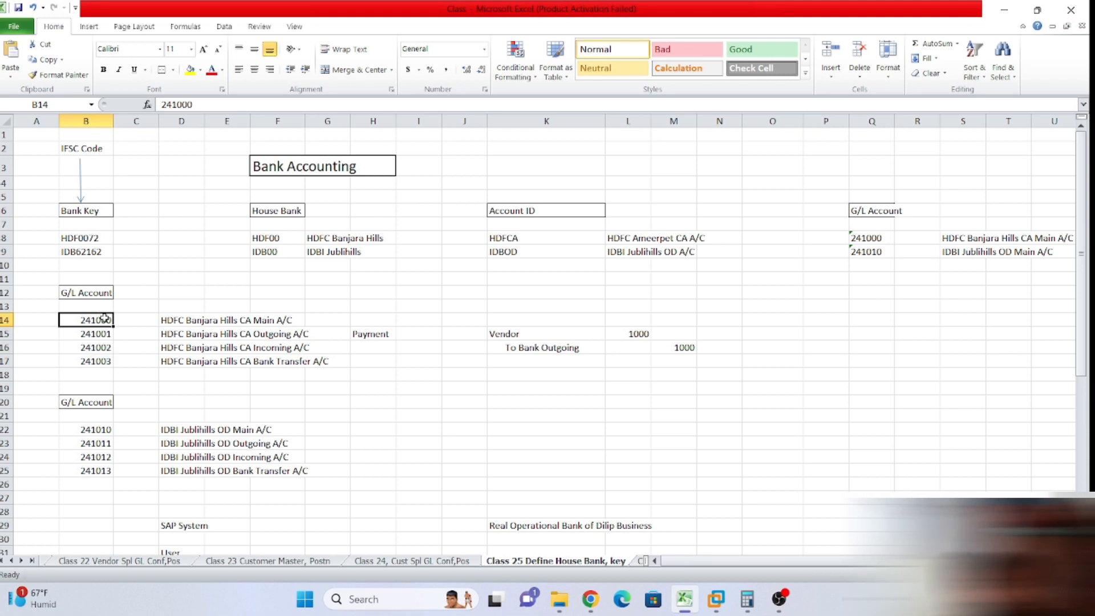
# Extend the K16 label to 'To Bank Outgoing A/C'.
pyautogui.click(542, 374)
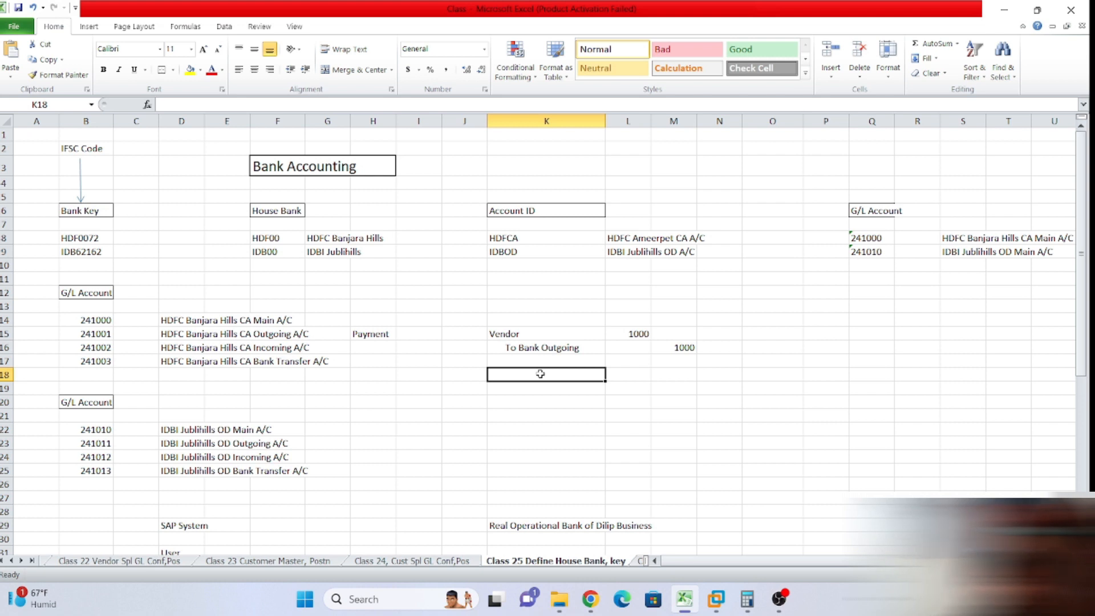
pyautogui.click(530, 332)
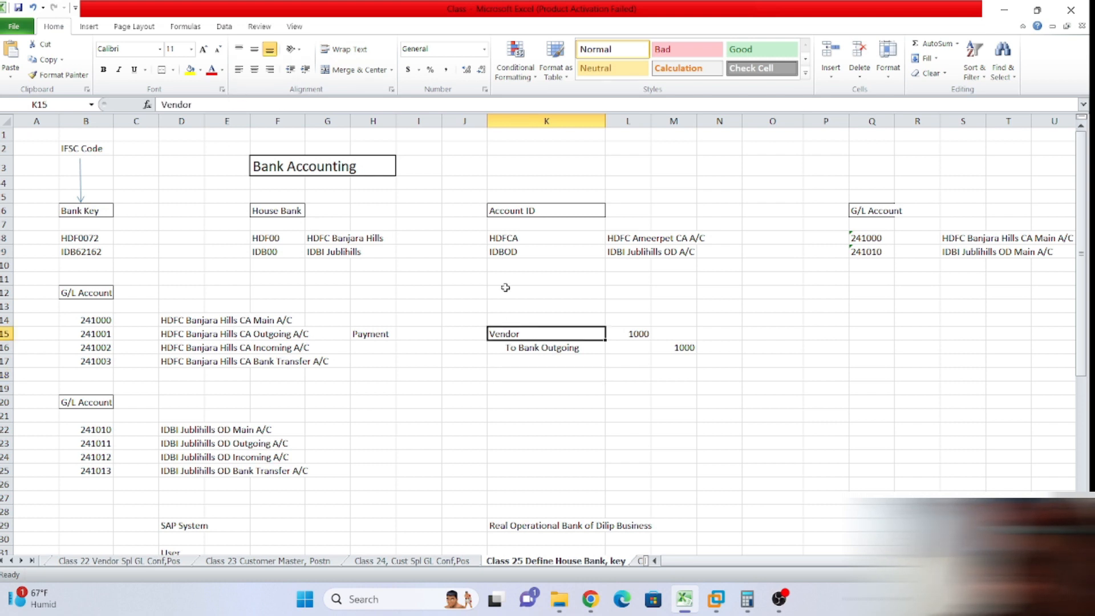
pyautogui.click(528, 348)
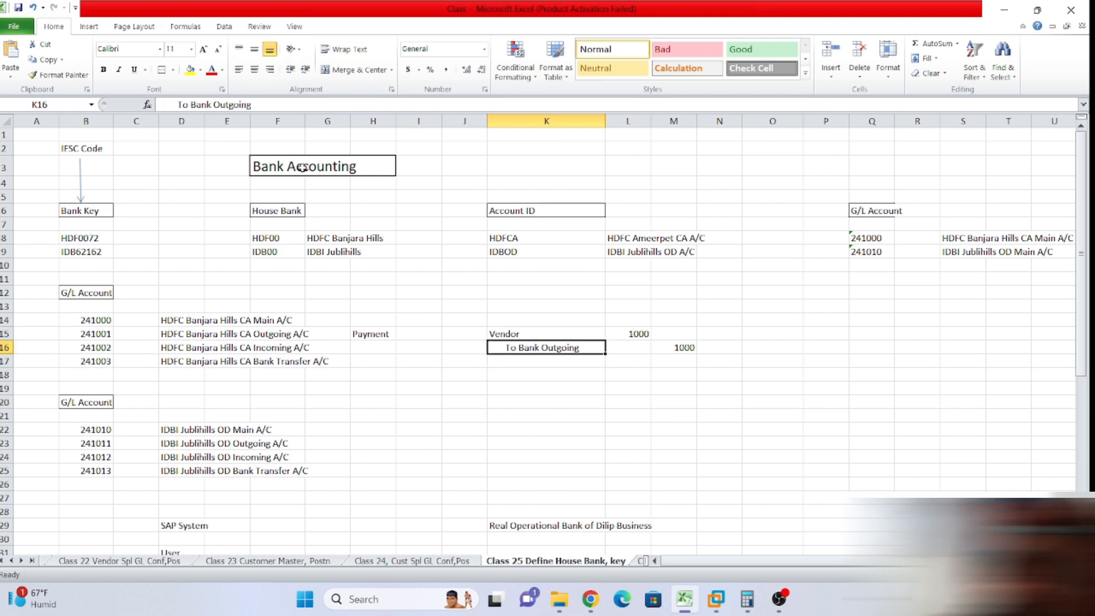
pyautogui.click(271, 106)
pyautogui.write('A/V')
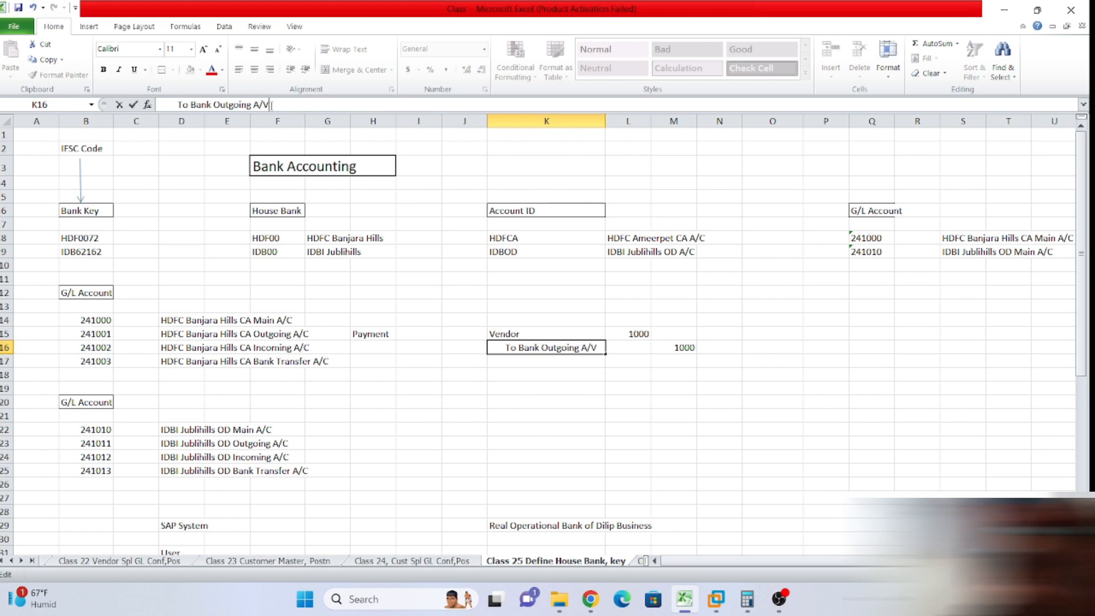
pyautogui.press('BackSpace')
pyautogui.write('C')
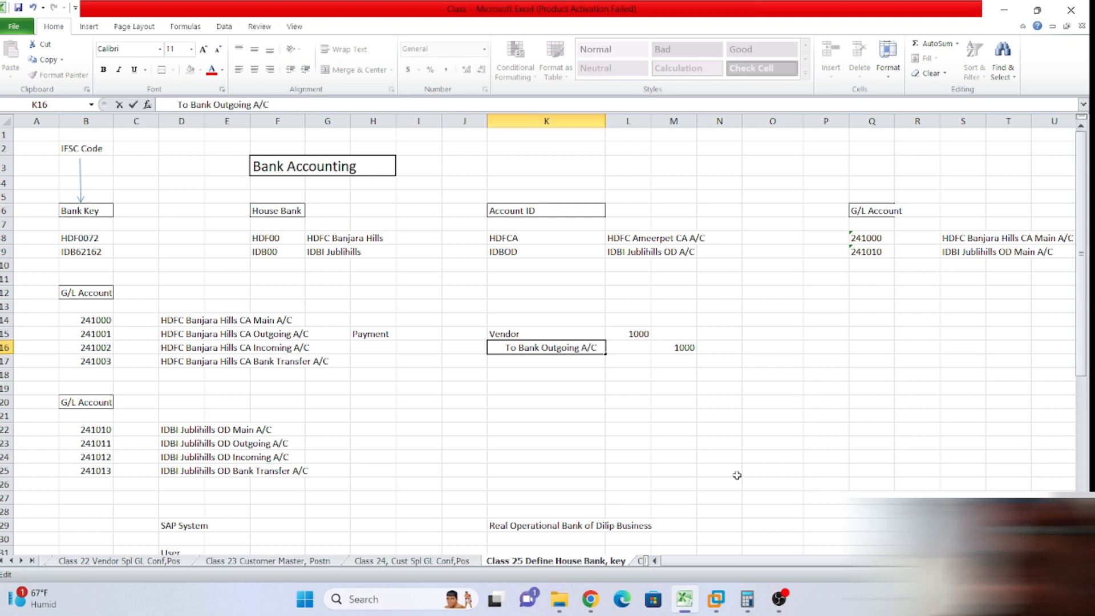
pyautogui.click(673, 444)
pyautogui.moveTo(500, 331); pyautogui.dragTo(640, 342)
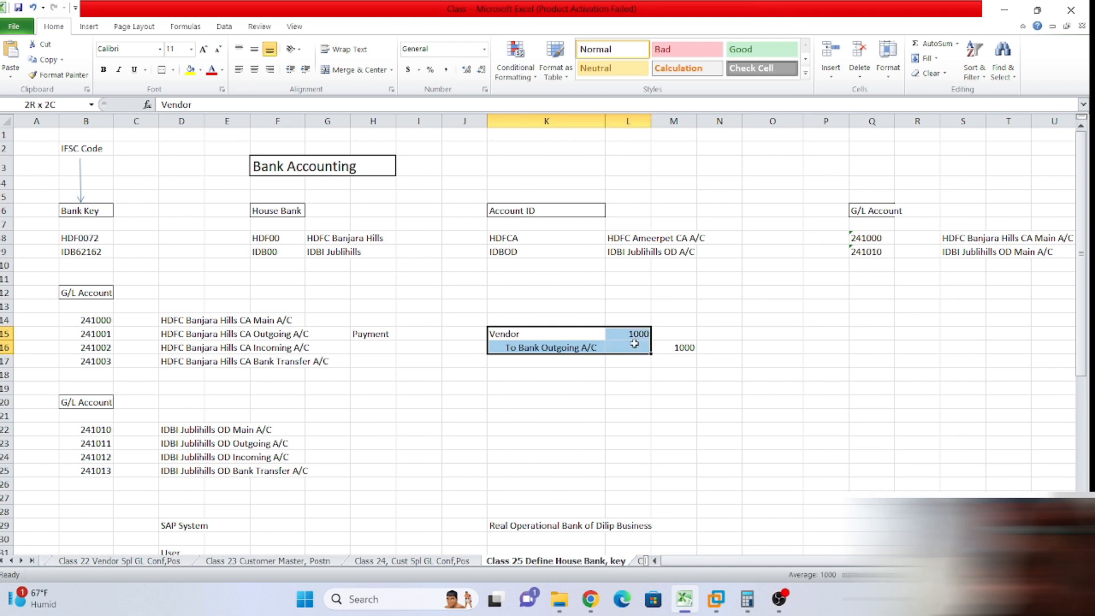
pyautogui.click(656, 379)
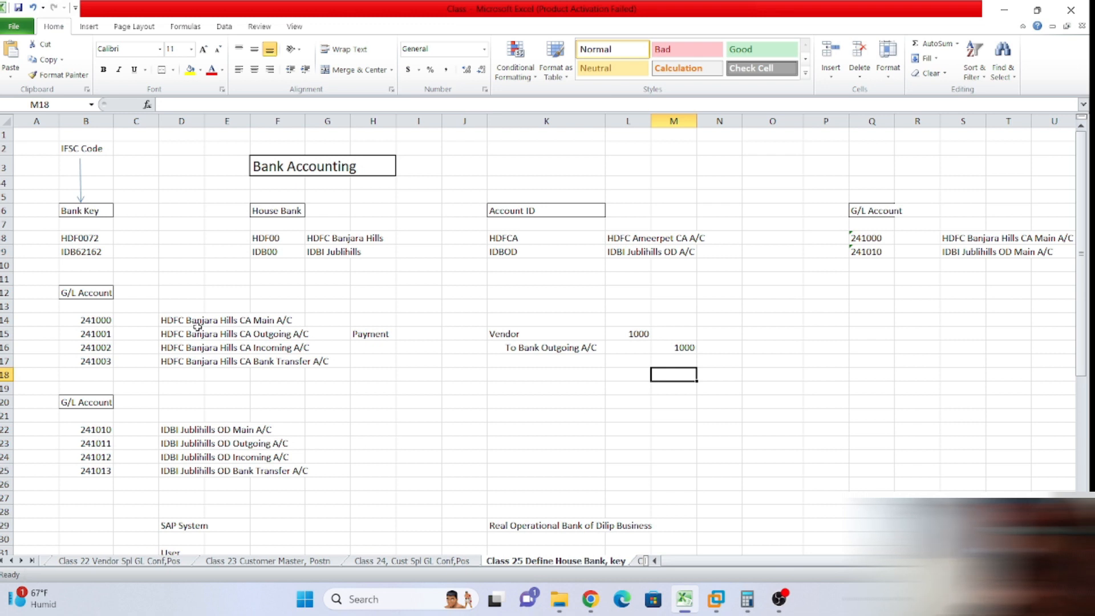
# Enter 'Bank Outgoing A/C' in K18 with a debit of 1000 beside it.
pyautogui.click(509, 387)
pyautogui.click(503, 372)
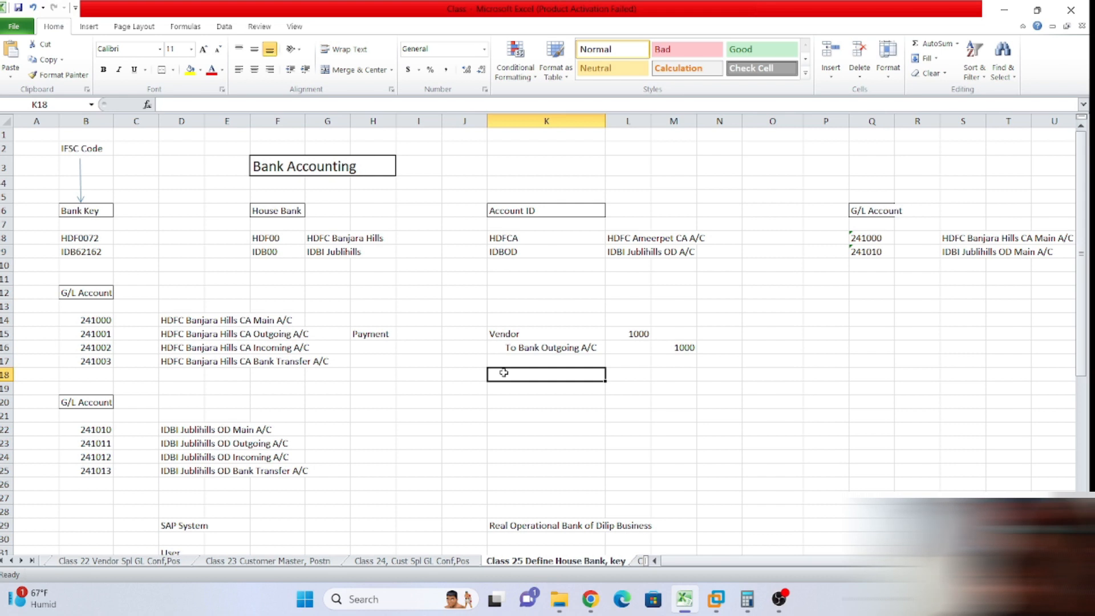
pyautogui.write('Bank Outgoing A/C')
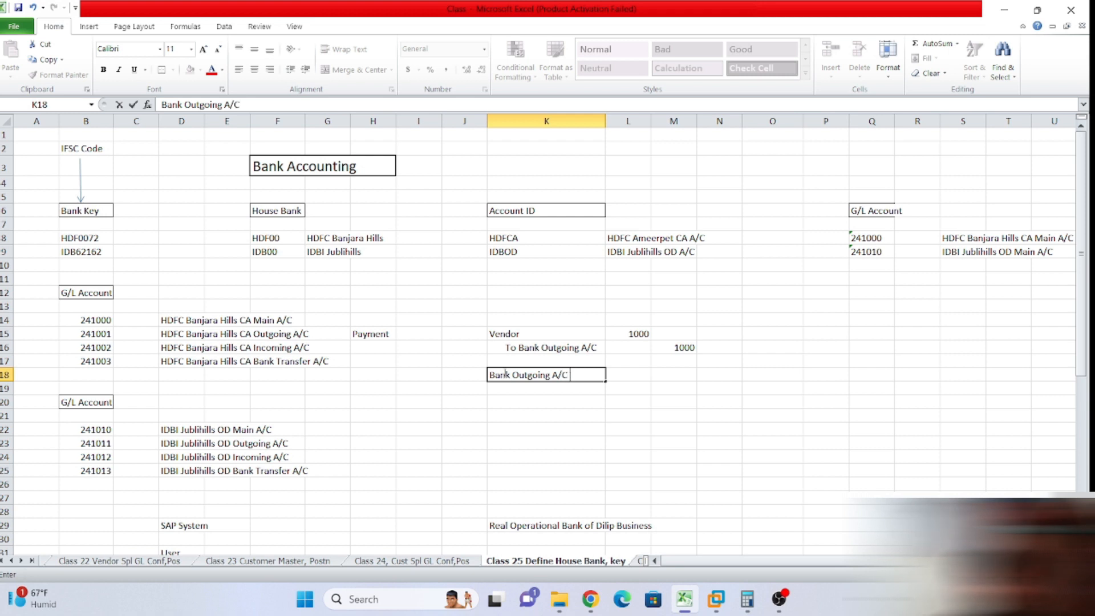
pyautogui.press('Tab')
pyautogui.write('1000')
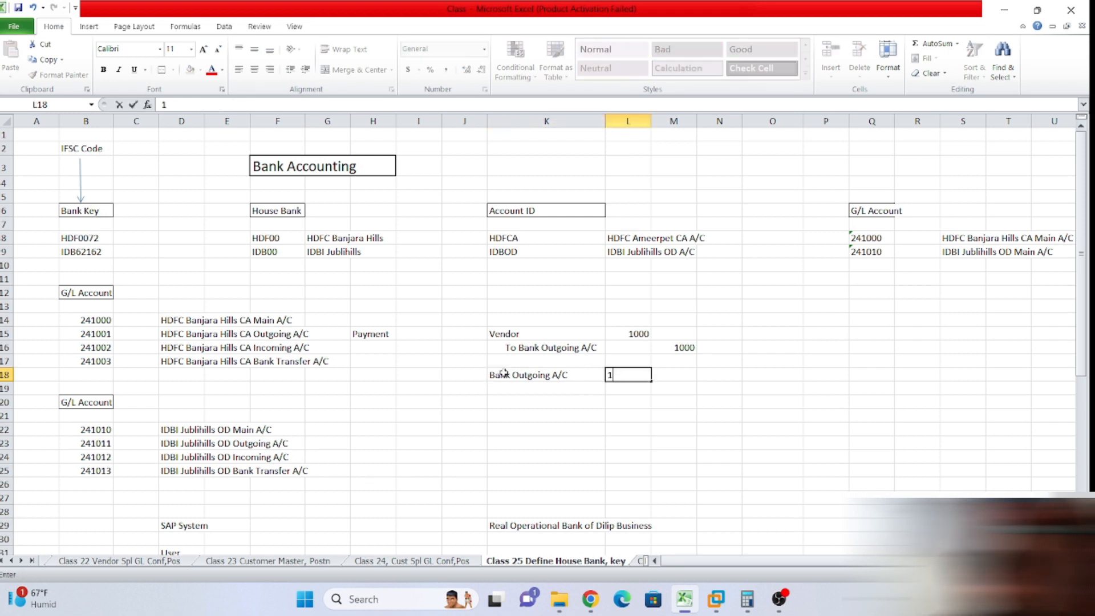
pyautogui.click(568, 387)
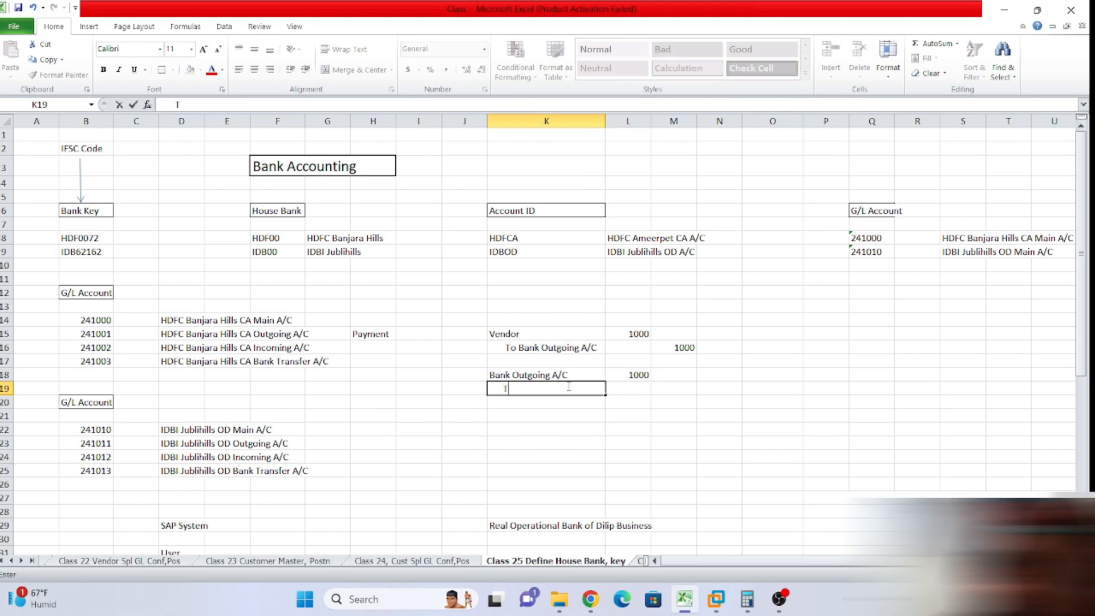
# Enter 'To Main A/C' in K19 with 1000 in the credit column M19.
pyautogui.write('To Main')
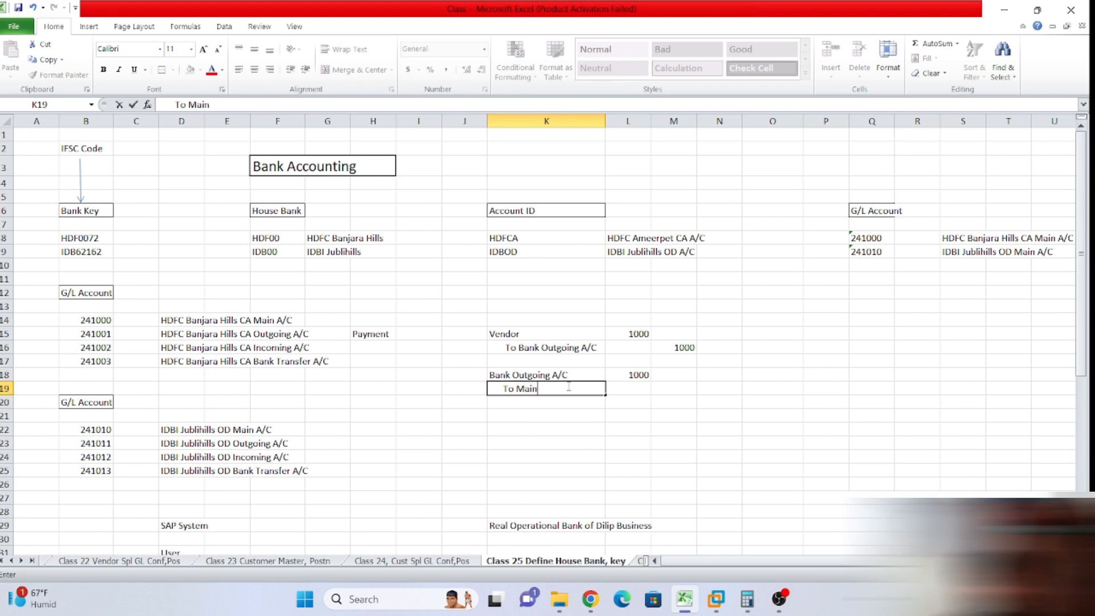
pyautogui.write('A/C')
pyautogui.press('Tab')
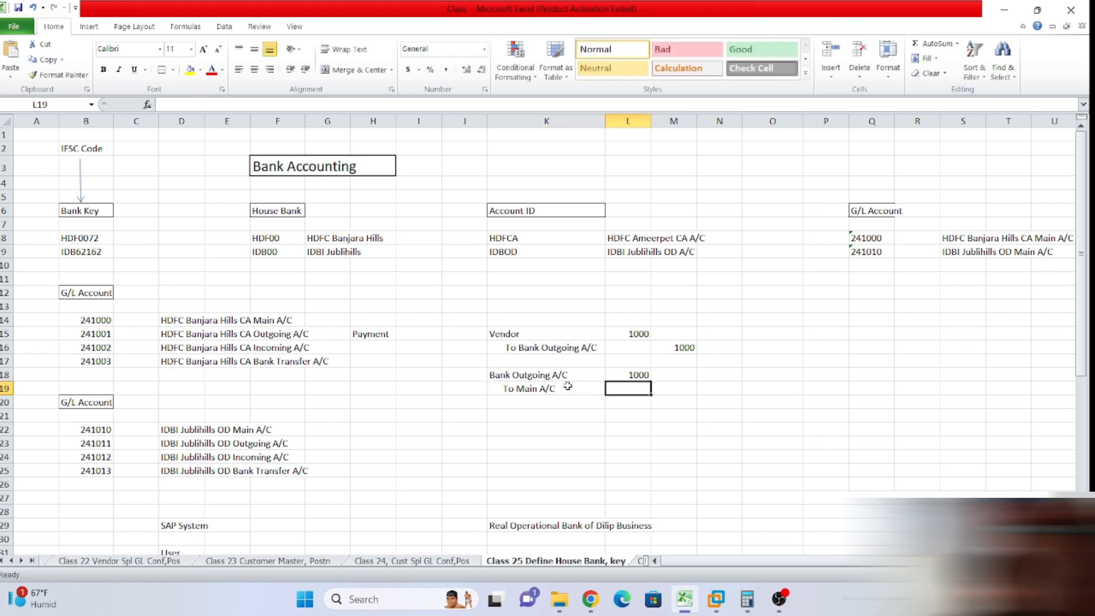
pyautogui.press('Tab')
pyautogui.write('1000')
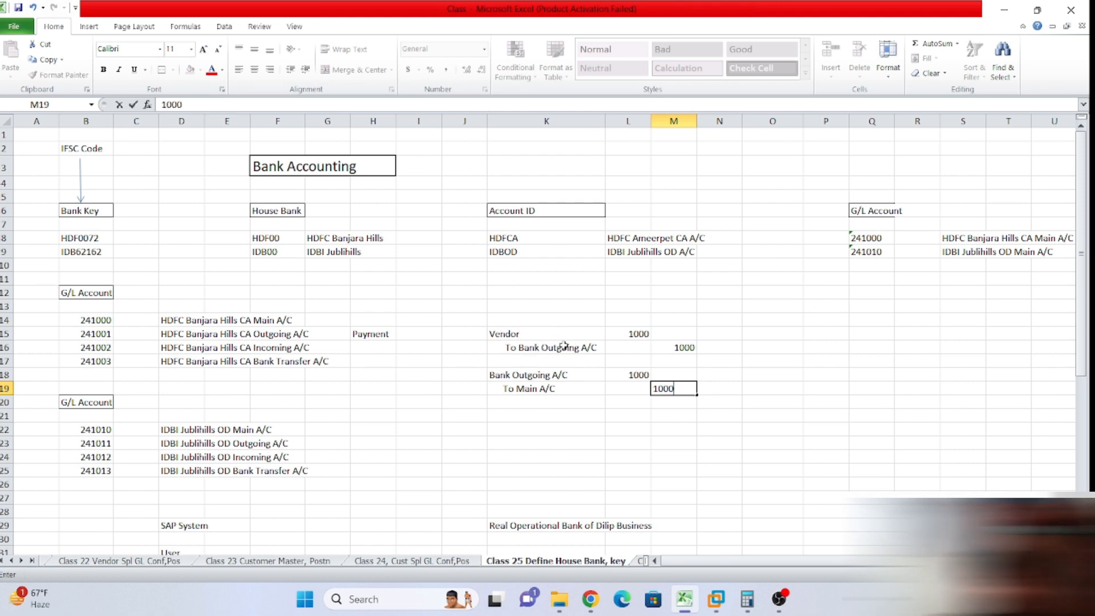
pyautogui.click(532, 398)
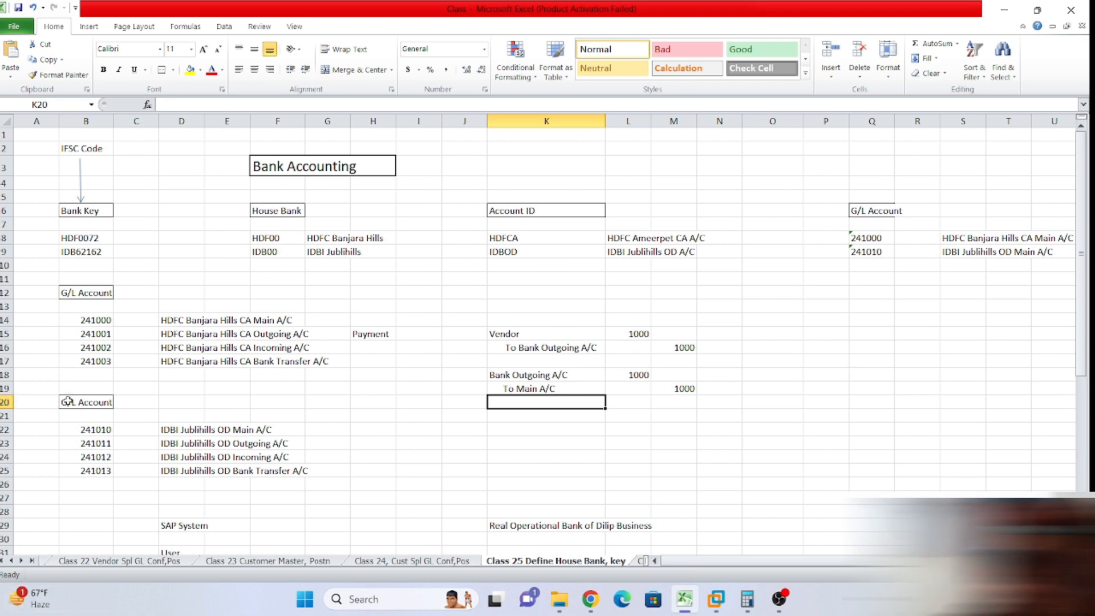
pyautogui.moveTo(80, 334); pyautogui.dragTo(80, 353)
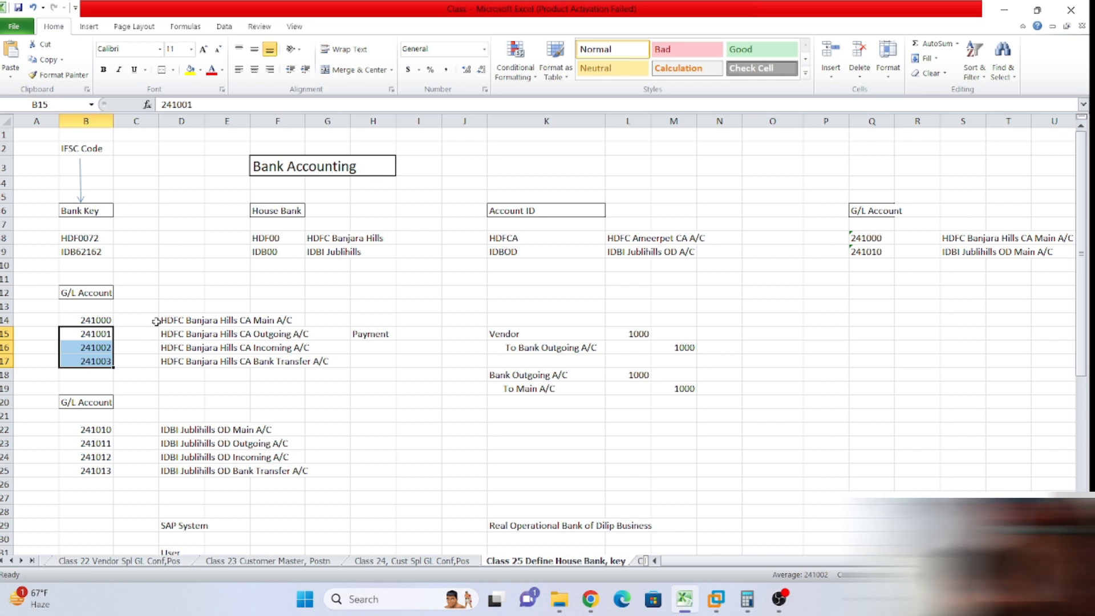
pyautogui.click(559, 389)
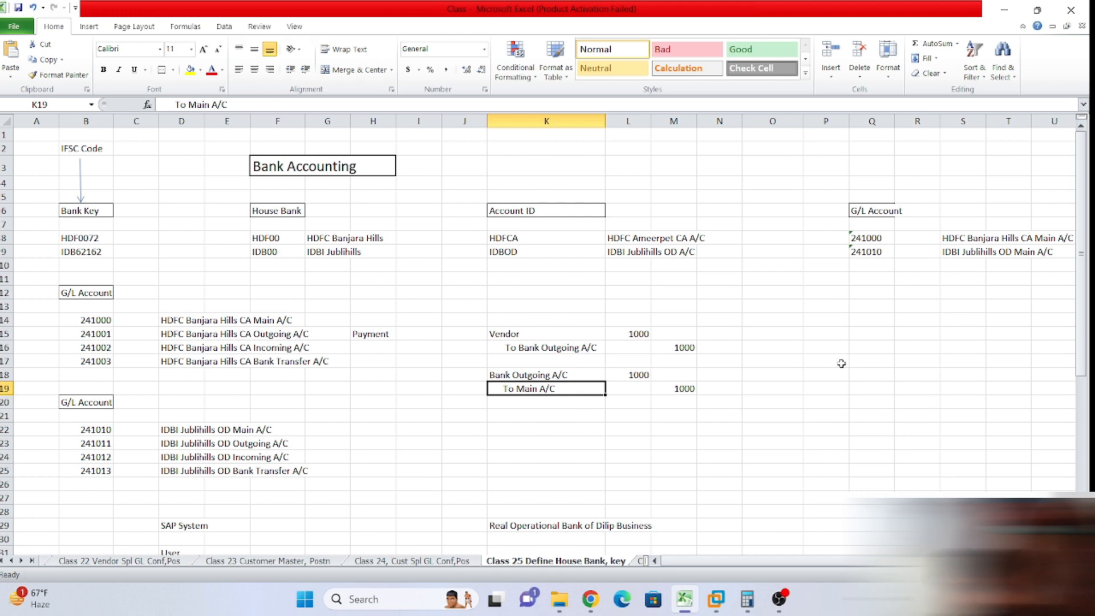
pyautogui.click(571, 348)
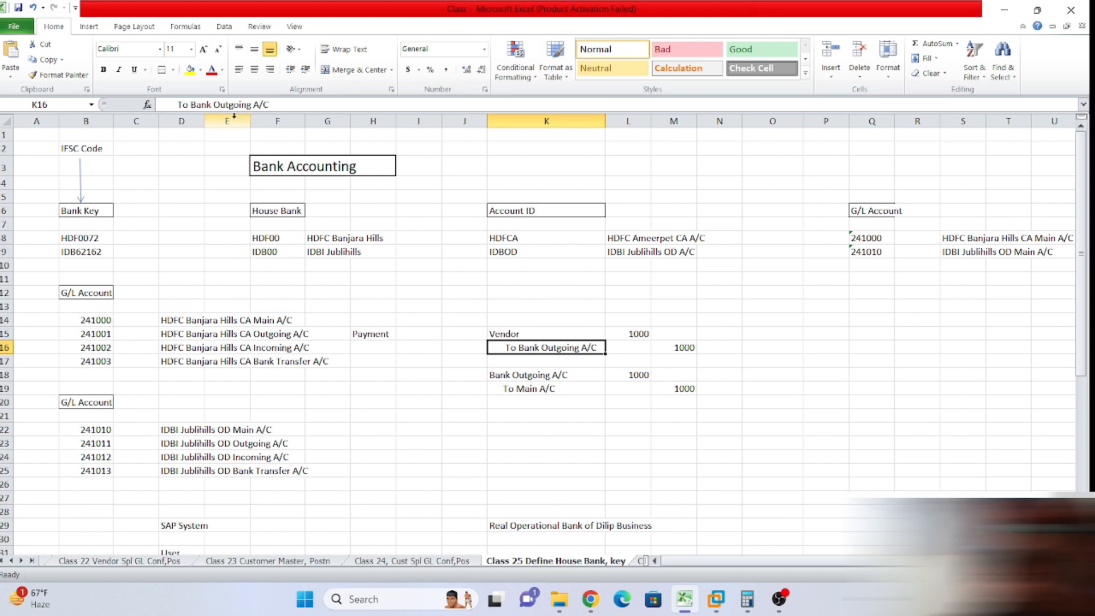
# Mark the first entry as Vendor Dr and To Bank Outgoing A/C Cr.
pyautogui.click(516, 336)
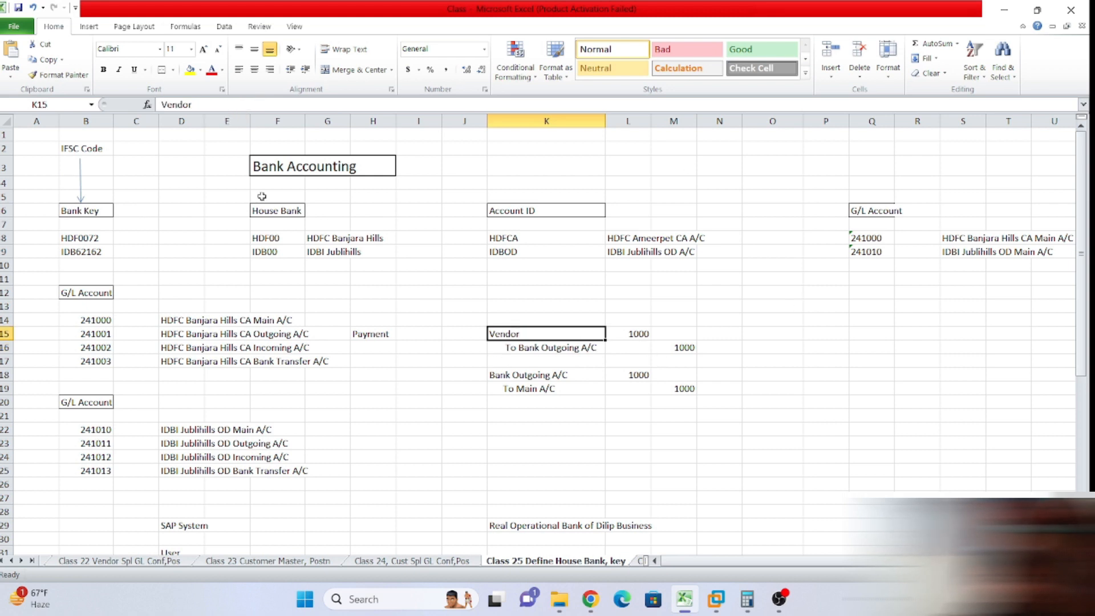
pyautogui.click(251, 106)
pyautogui.write('Dr')
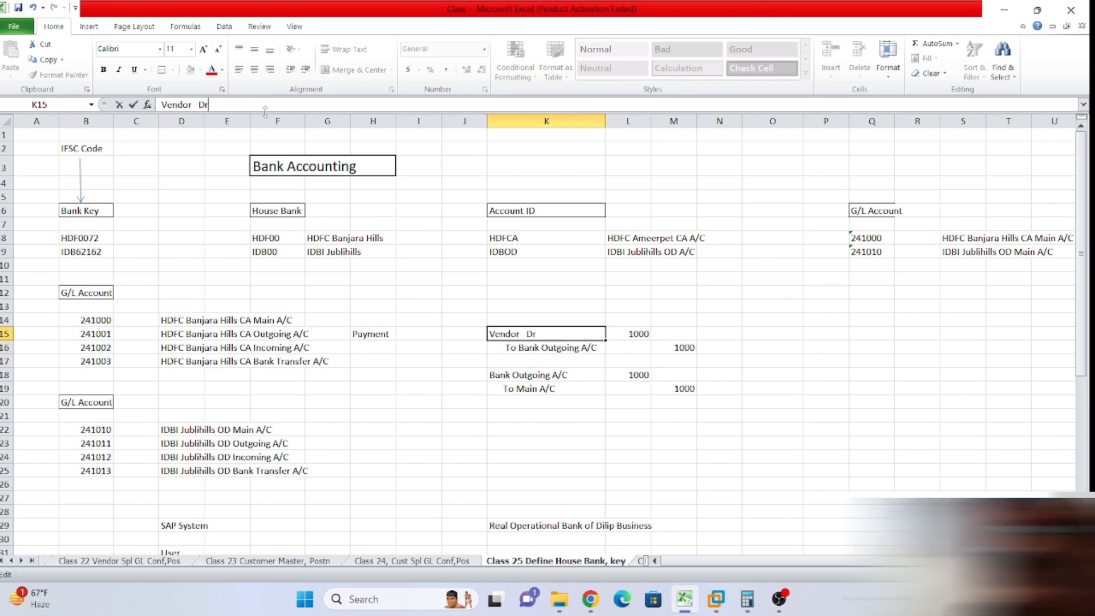
pyautogui.click(535, 347)
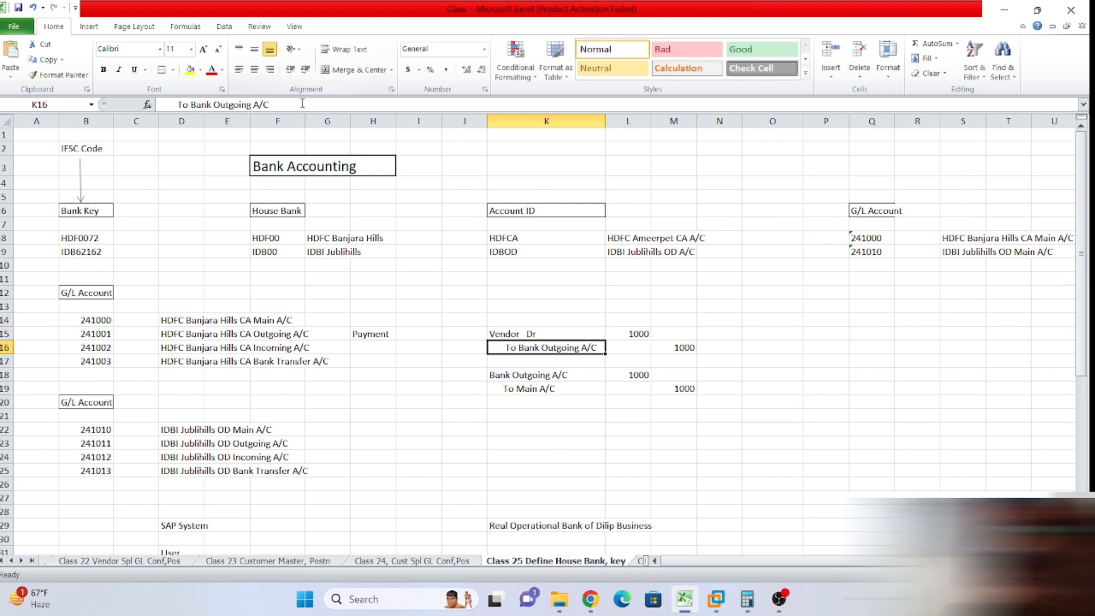
pyautogui.click(313, 106)
pyautogui.write('Cr')
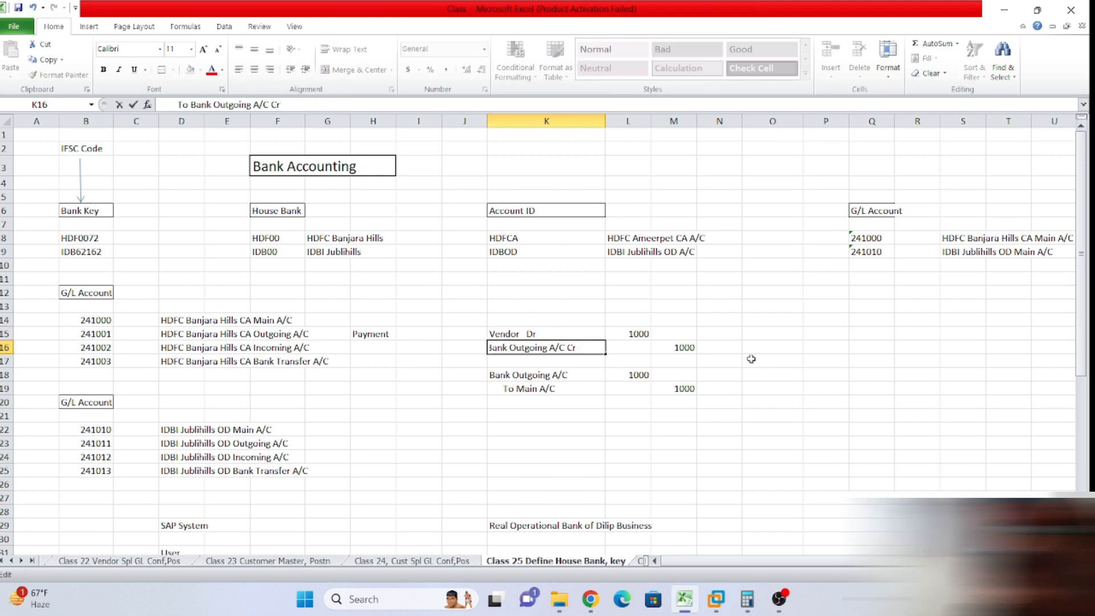
pyautogui.click(505, 375)
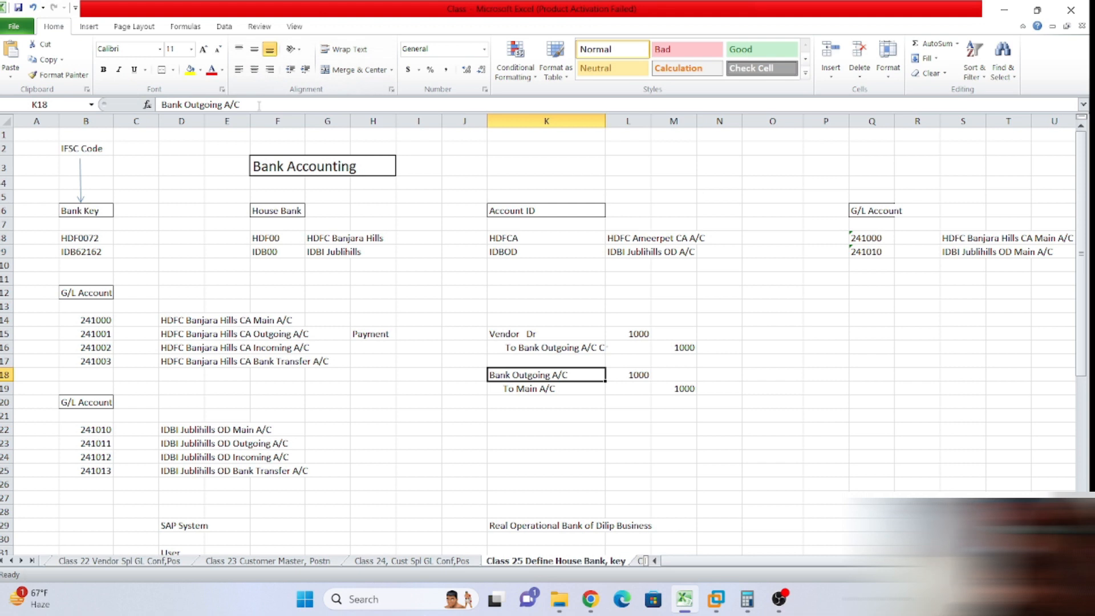
# Mark the second entry as Bank Outgoing Dr A/C and To Main Cr A/C.
pyautogui.click(228, 104)
pyautogui.write('Drb')
pyautogui.press('BackSpace')
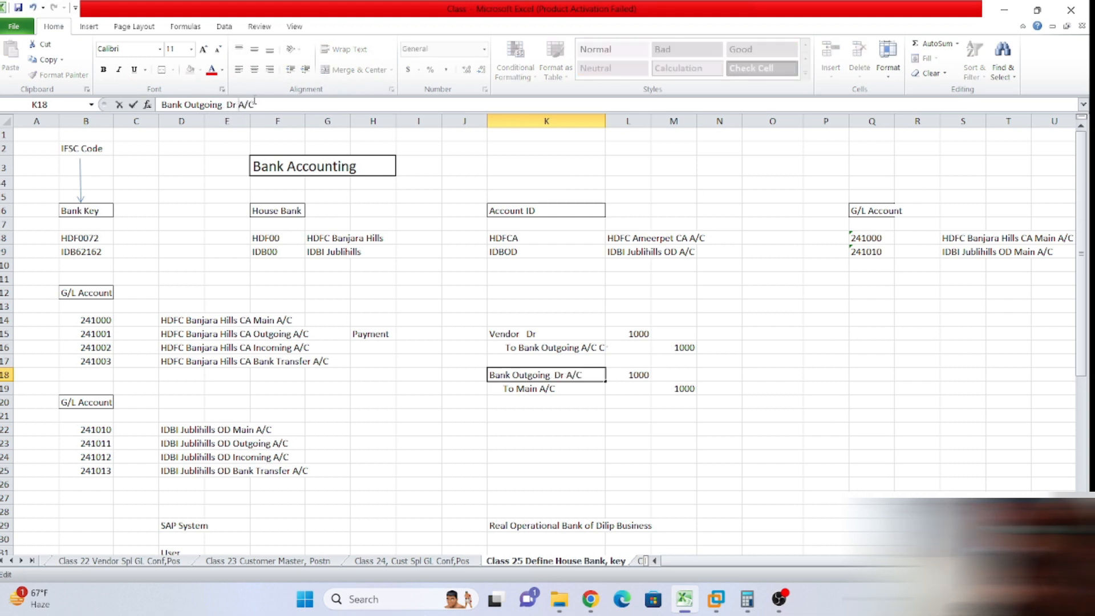
pyautogui.click(560, 390)
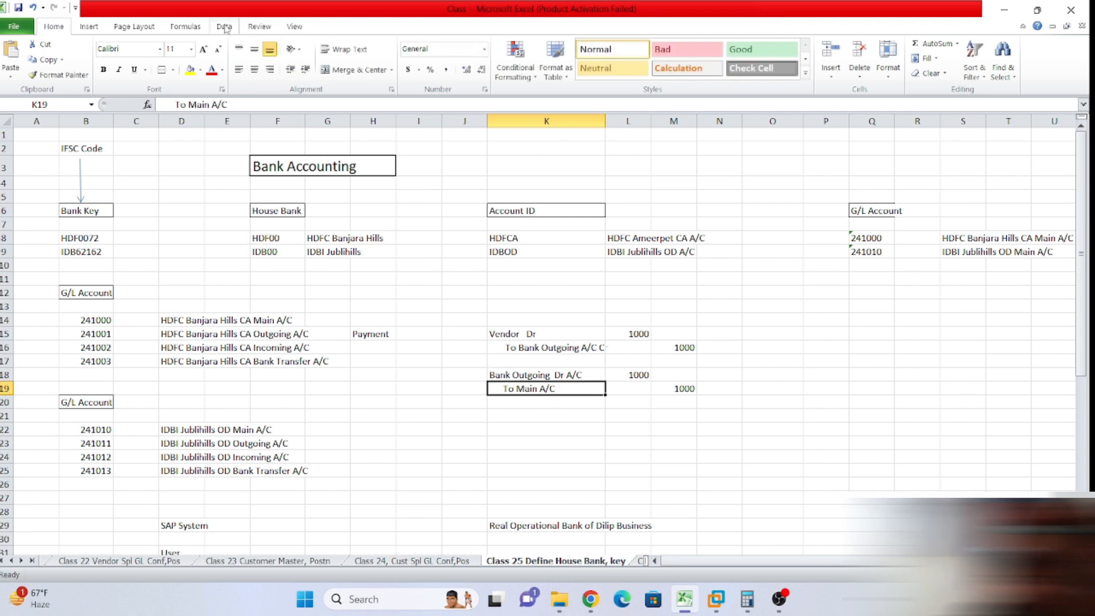
pyautogui.click(212, 105)
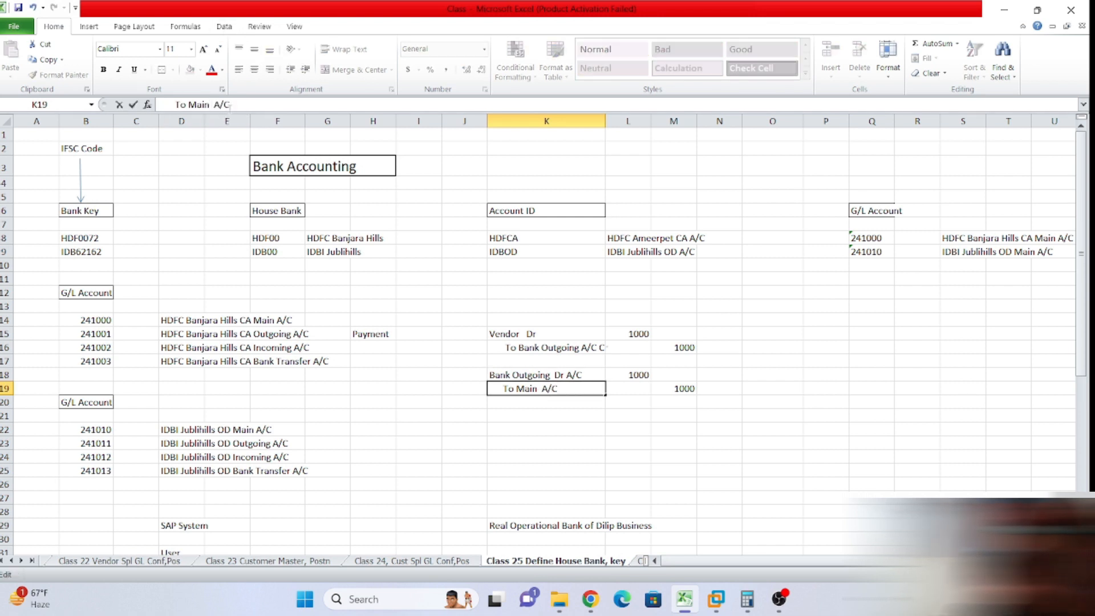
pyautogui.write('Cr')
pyautogui.click(766, 389)
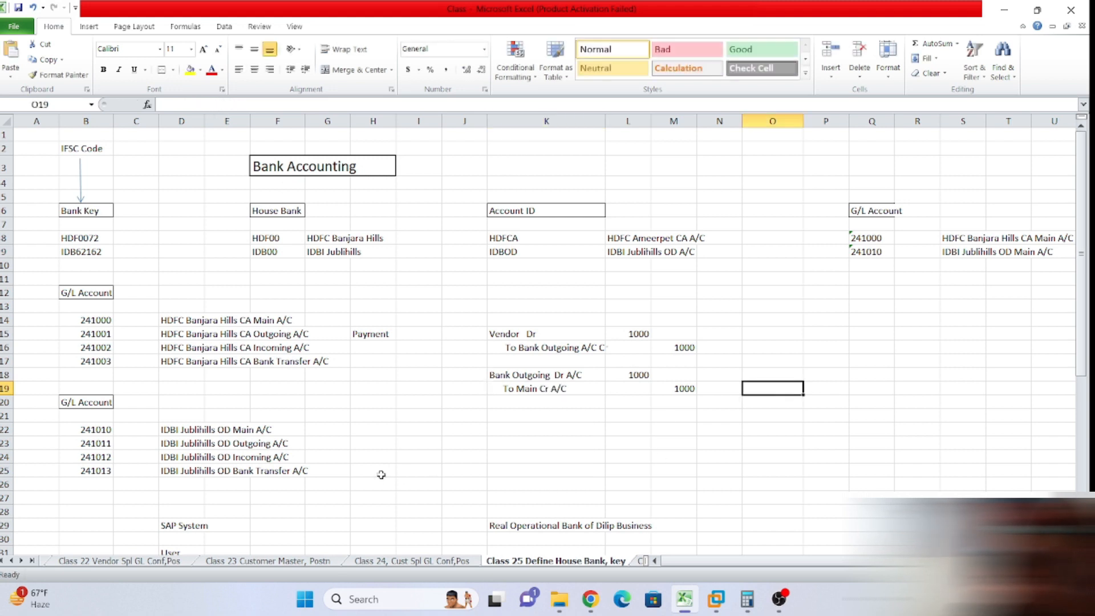
pyautogui.moveTo(83, 336); pyautogui.dragTo(268, 358)
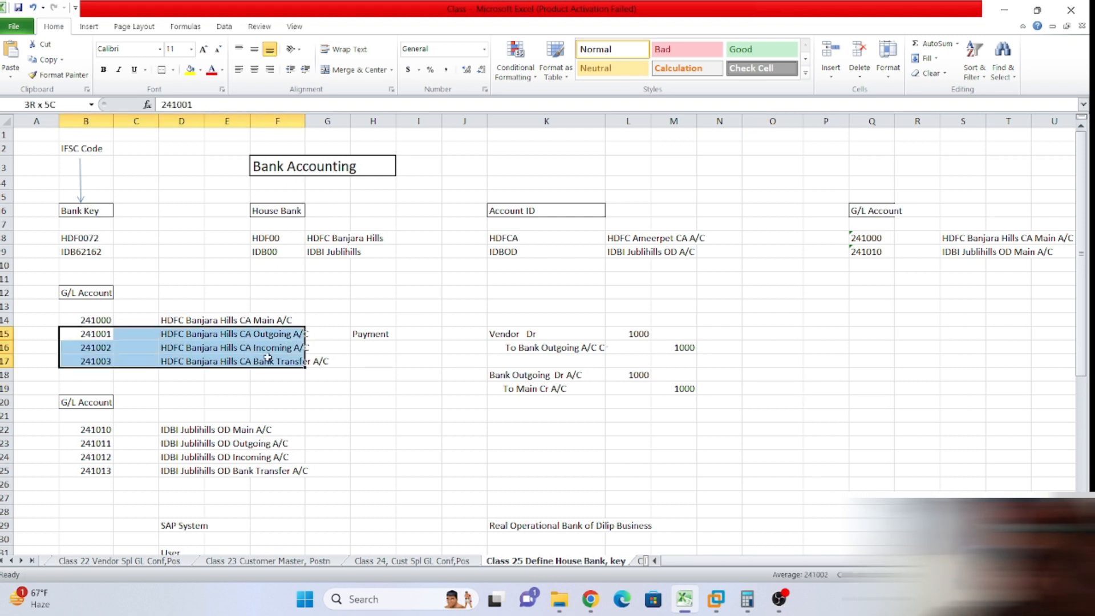
pyautogui.click(296, 337)
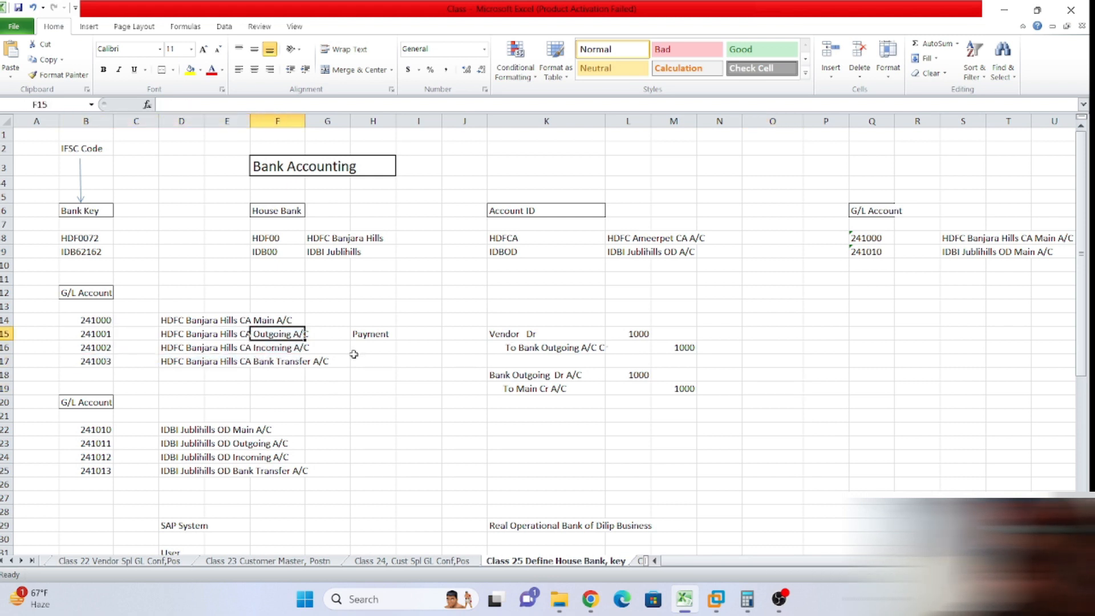
pyautogui.moveTo(93, 340); pyautogui.dragTo(284, 362)
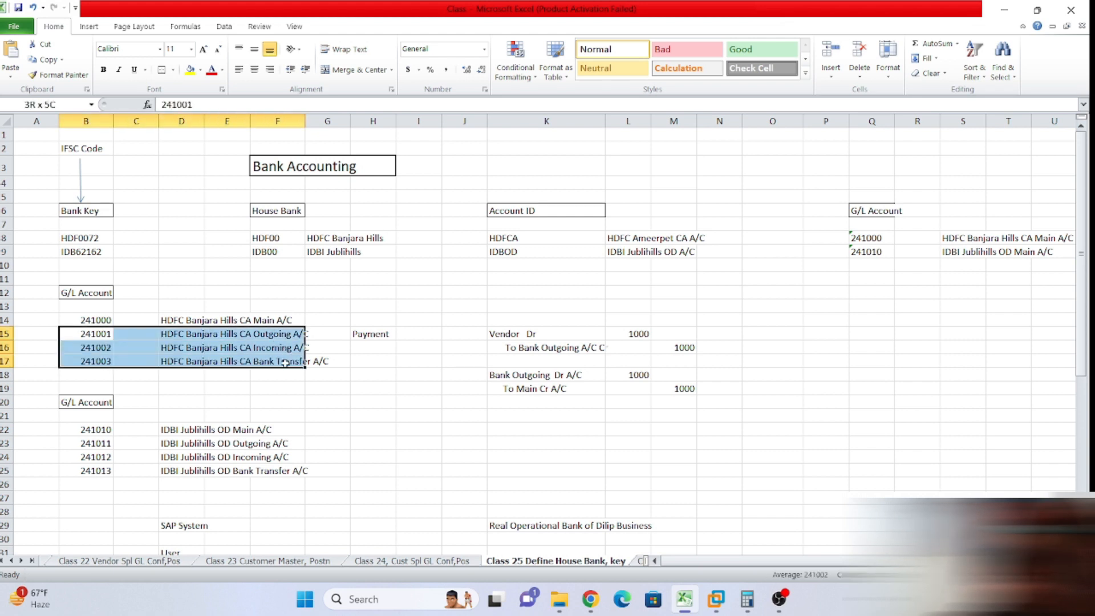
pyautogui.click(409, 365)
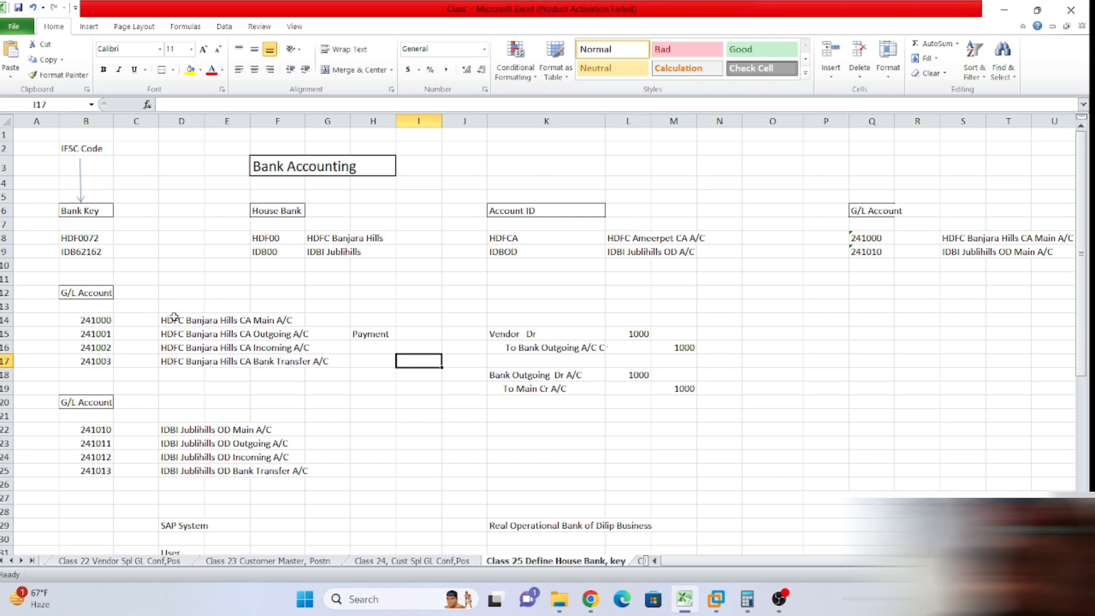
pyautogui.moveTo(174, 318); pyautogui.dragTo(297, 320)
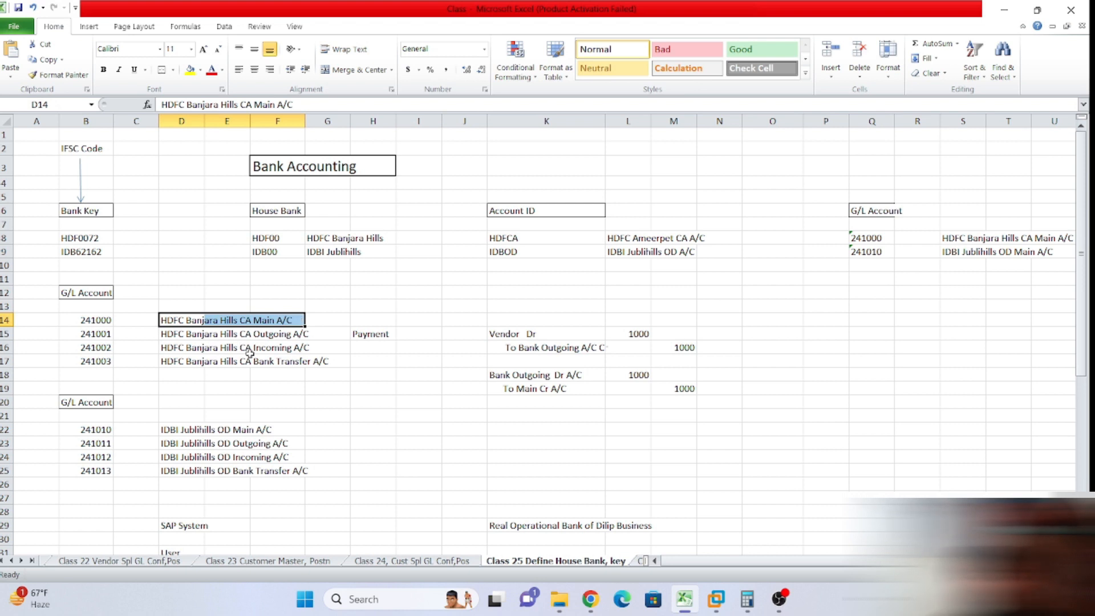
pyautogui.moveTo(78, 336); pyautogui.dragTo(248, 341)
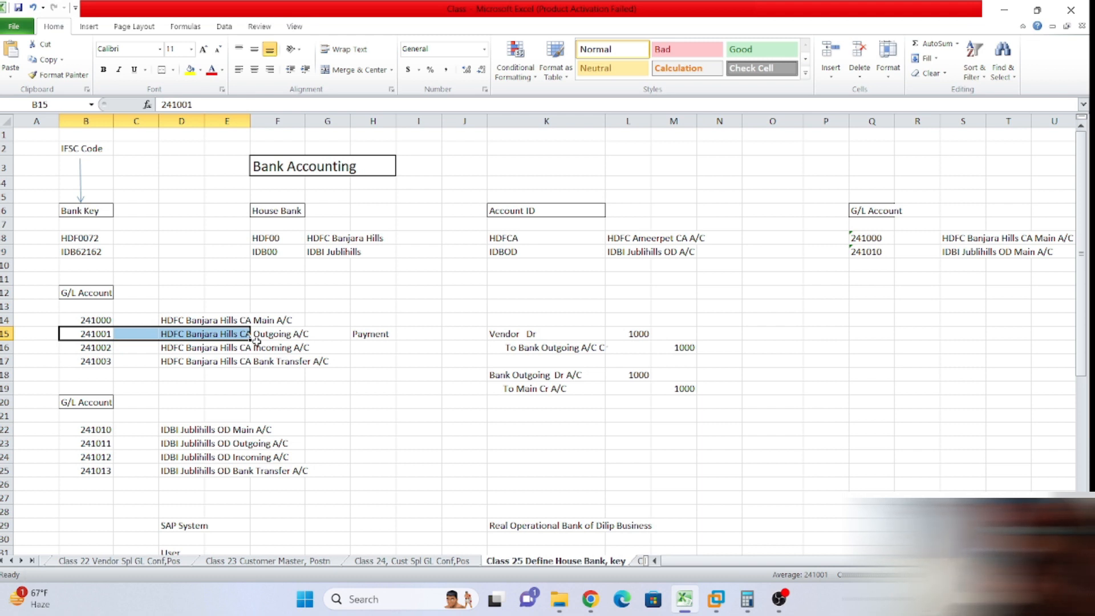
pyautogui.click(715, 415)
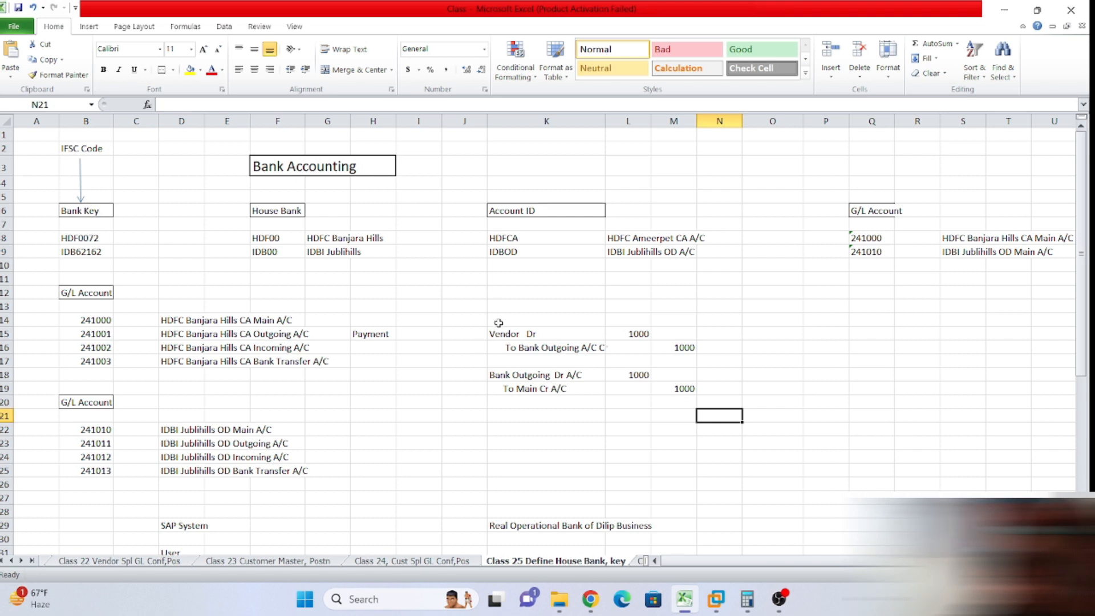
pyautogui.click(770, 350)
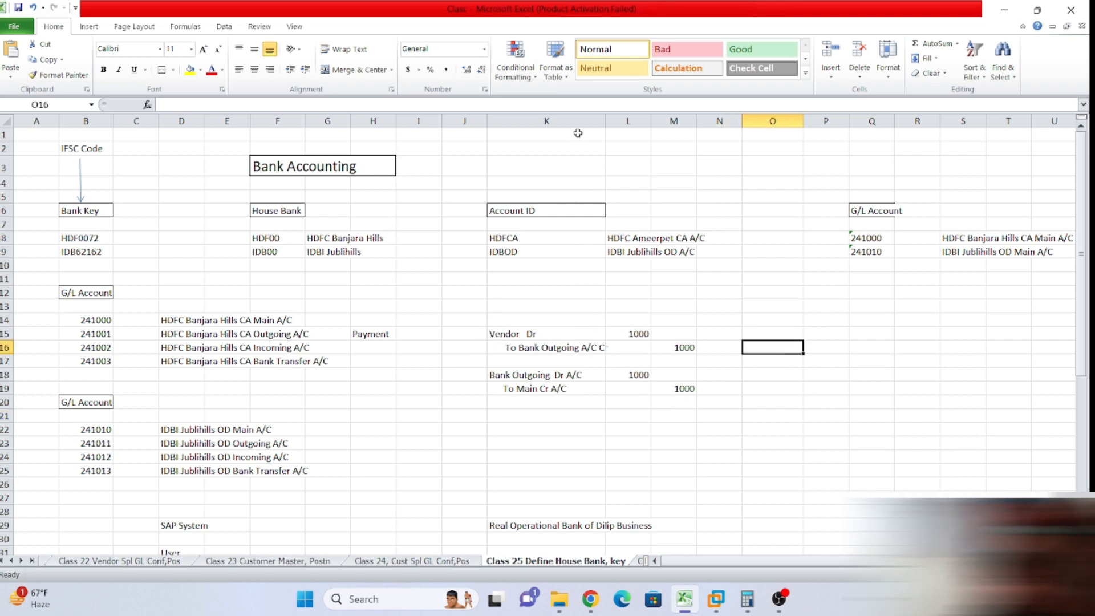
# Widen column K so 'To Bank Outgoing A/C Cr' fits.
pyautogui.moveTo(606, 122); pyautogui.dragTo(619, 122)
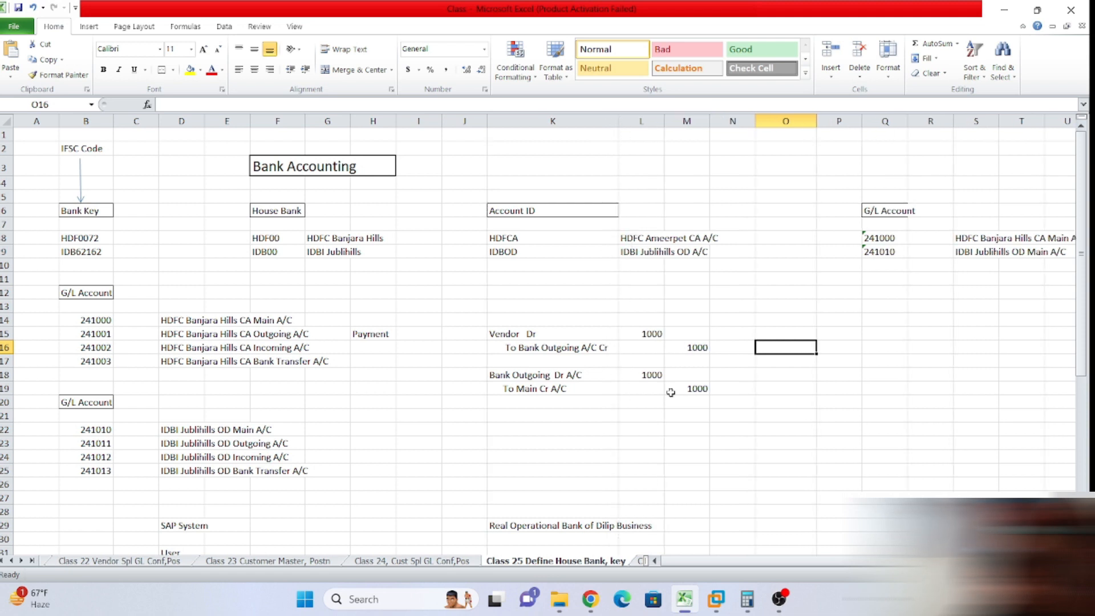
pyautogui.click(560, 392)
pyautogui.click(558, 351)
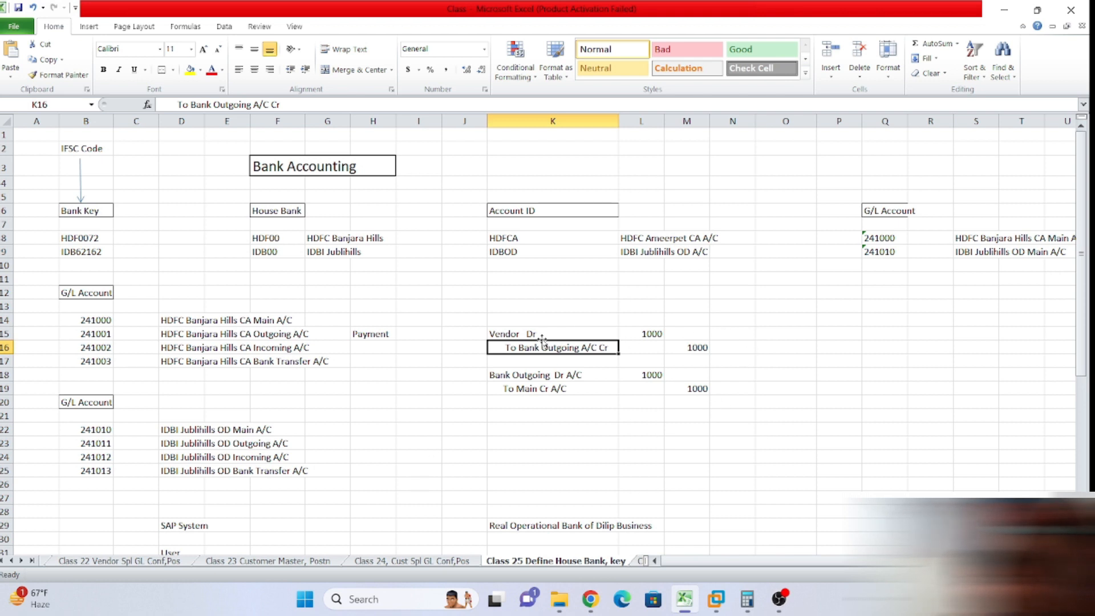
# Select the two journal entries and their 1000 amounts to review them.
pyautogui.moveTo(505, 329); pyautogui.dragTo(730, 383)
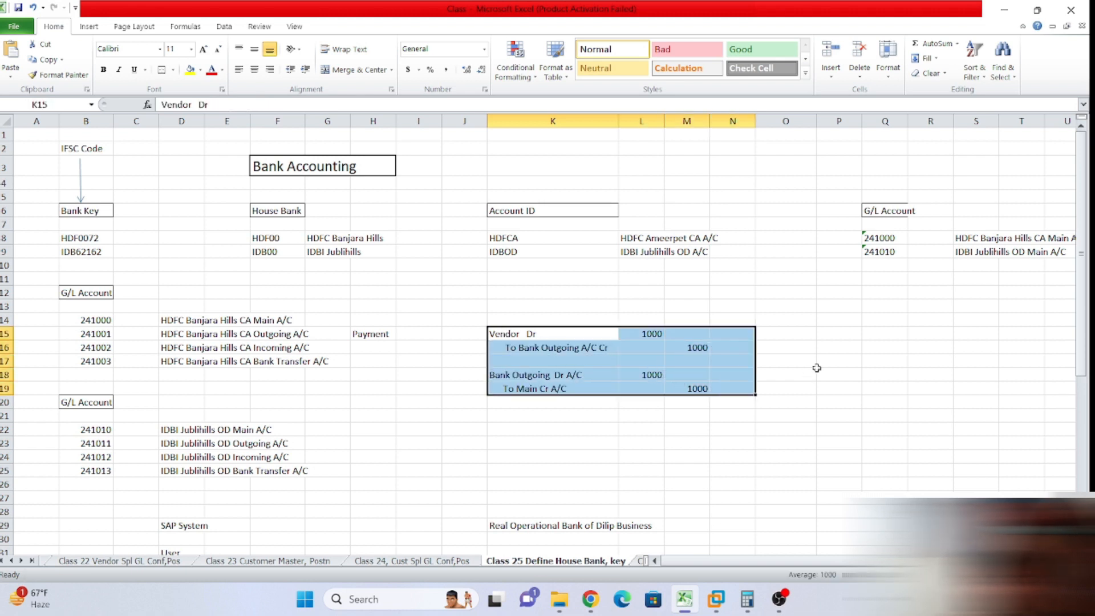
pyautogui.click(819, 366)
pyautogui.click(544, 347)
pyautogui.moveTo(545, 347); pyautogui.dragTo(697, 364)
pyautogui.click(672, 365)
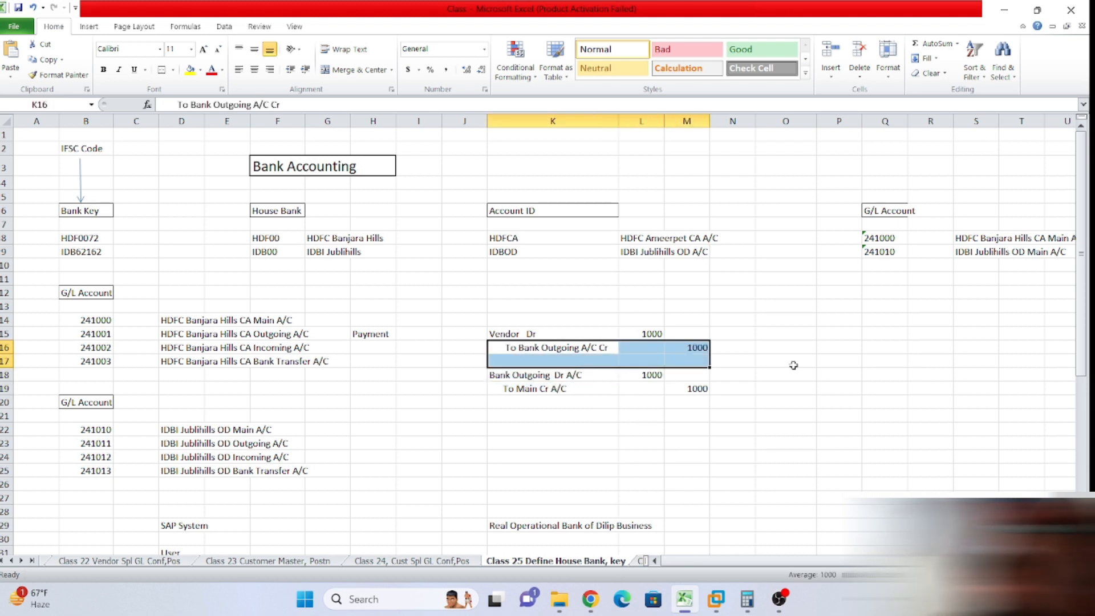
pyautogui.click(826, 374)
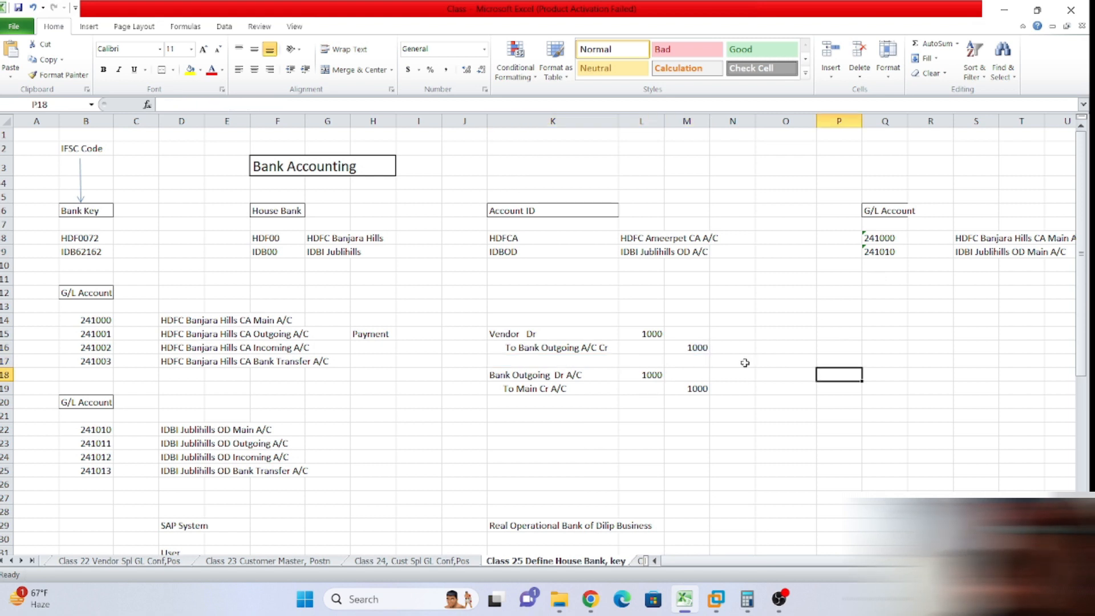
pyautogui.scroll(-1, 281, 405)
pyautogui.scroll(1, 288, 406)
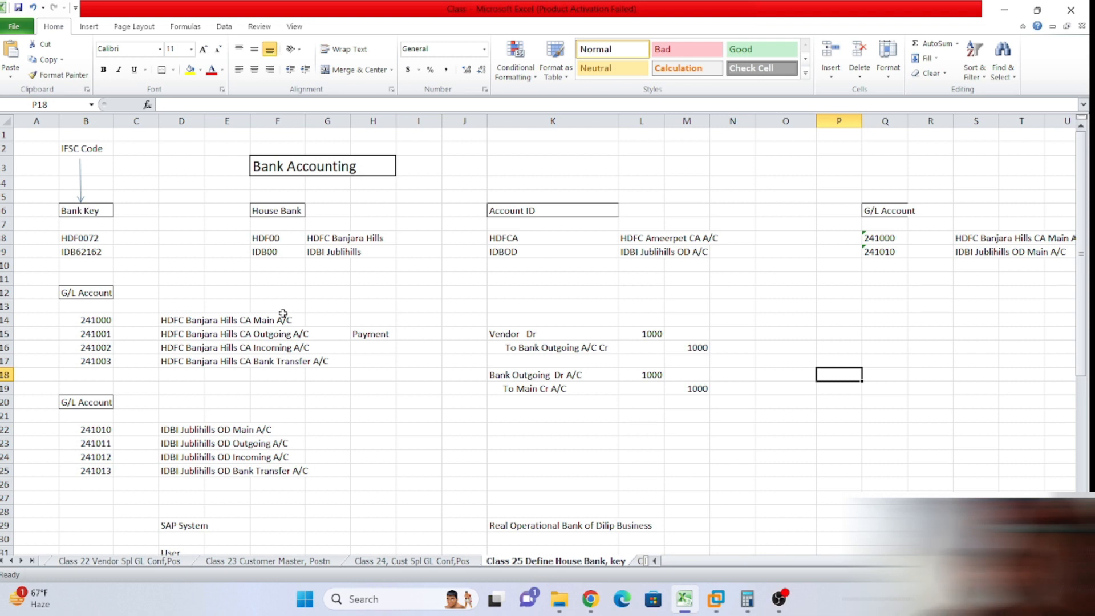
pyautogui.click(372, 266)
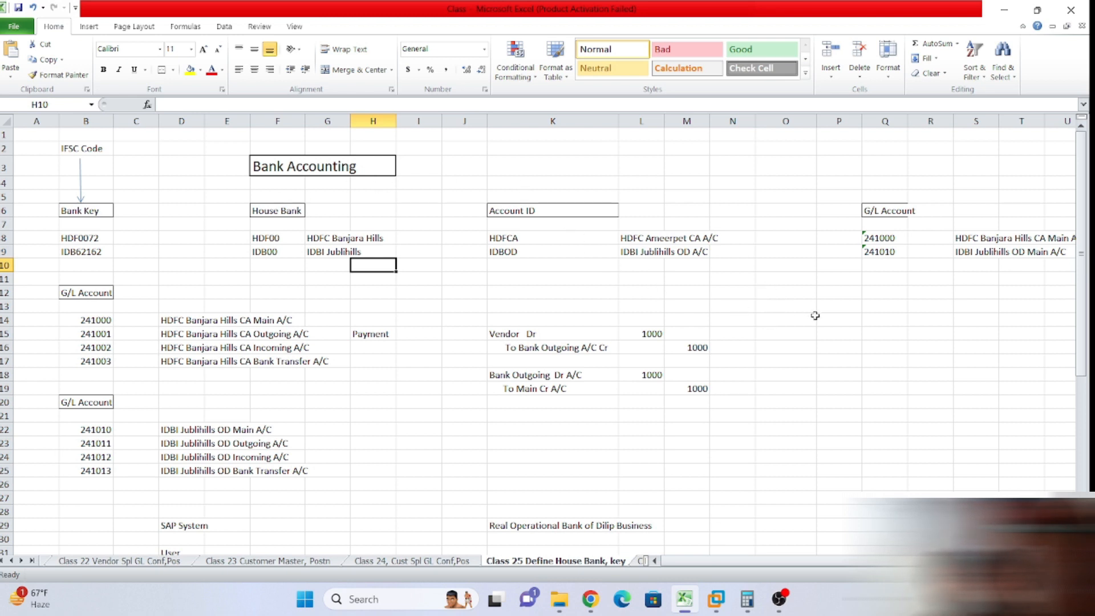
pyautogui.click(833, 324)
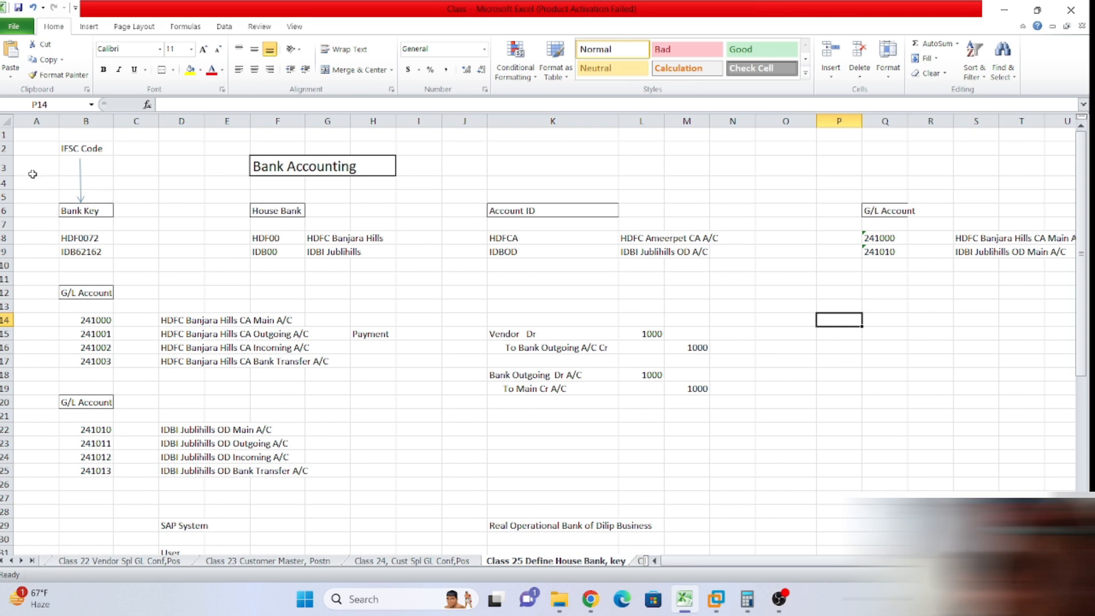
pyautogui.moveTo(33, 174); pyautogui.dragTo(188, 238)
pyautogui.click(325, 277)
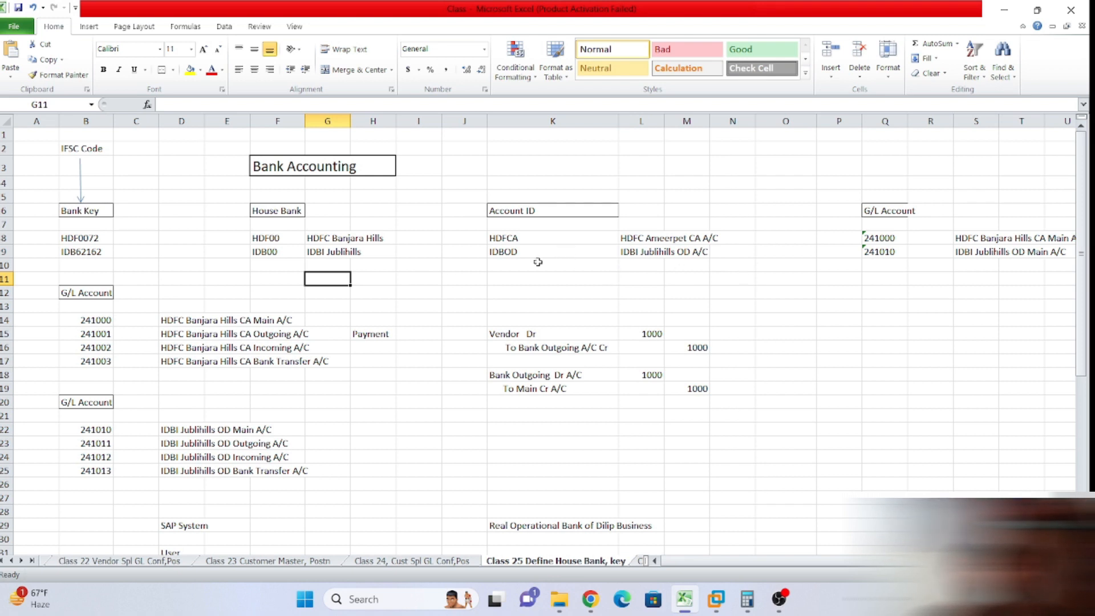
pyautogui.click(806, 290)
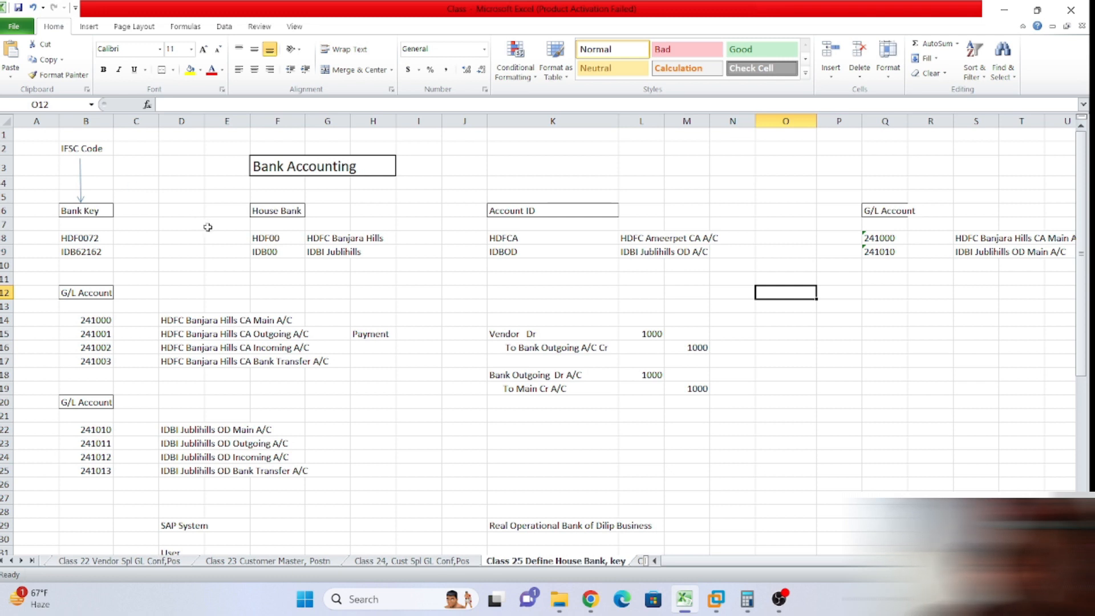
pyautogui.click(477, 266)
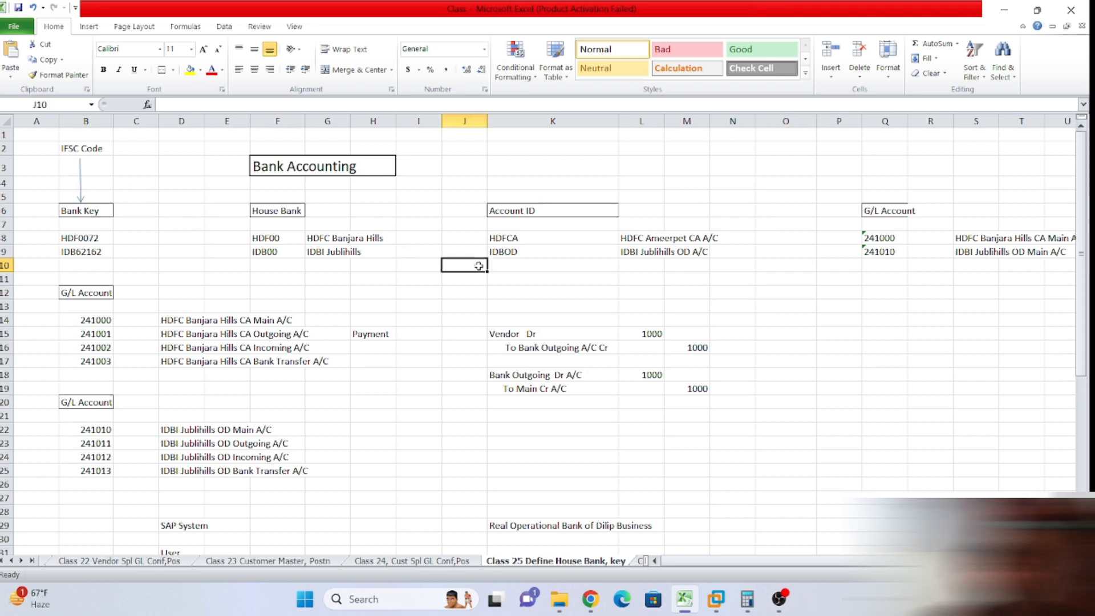
pyautogui.click(420, 268)
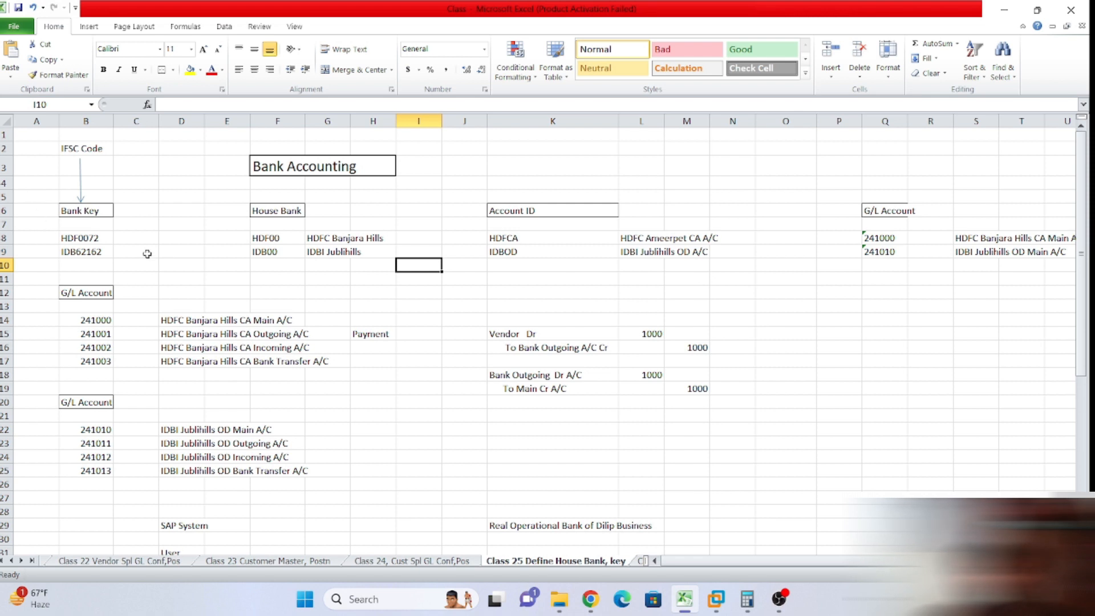
pyautogui.scroll(-7, 177, 274)
pyautogui.scroll(7, 179, 306)
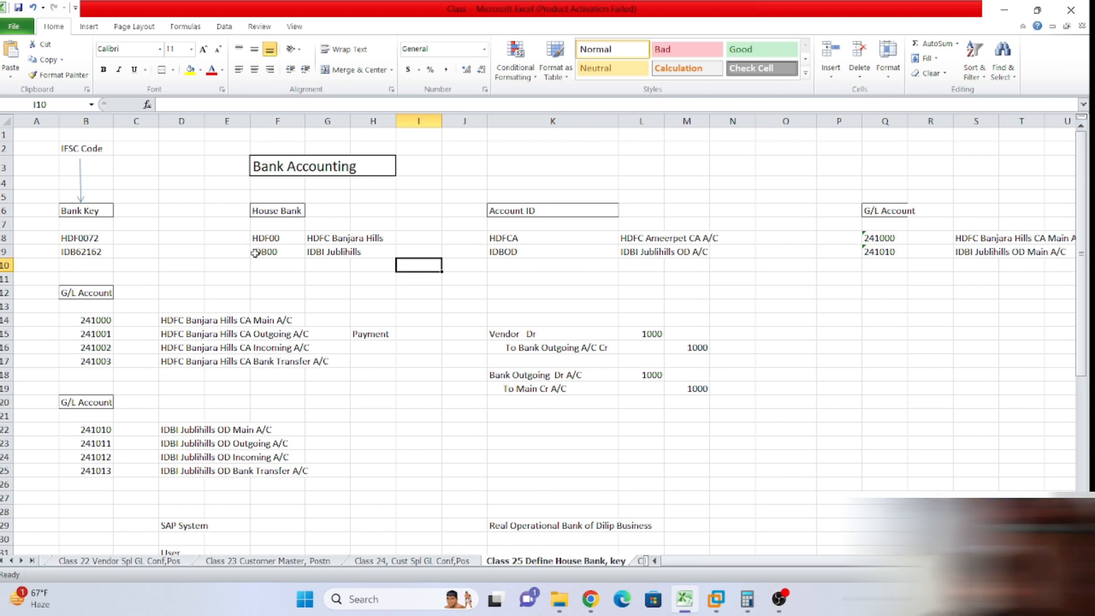
pyautogui.moveTo(35, 200); pyautogui.dragTo(336, 292)
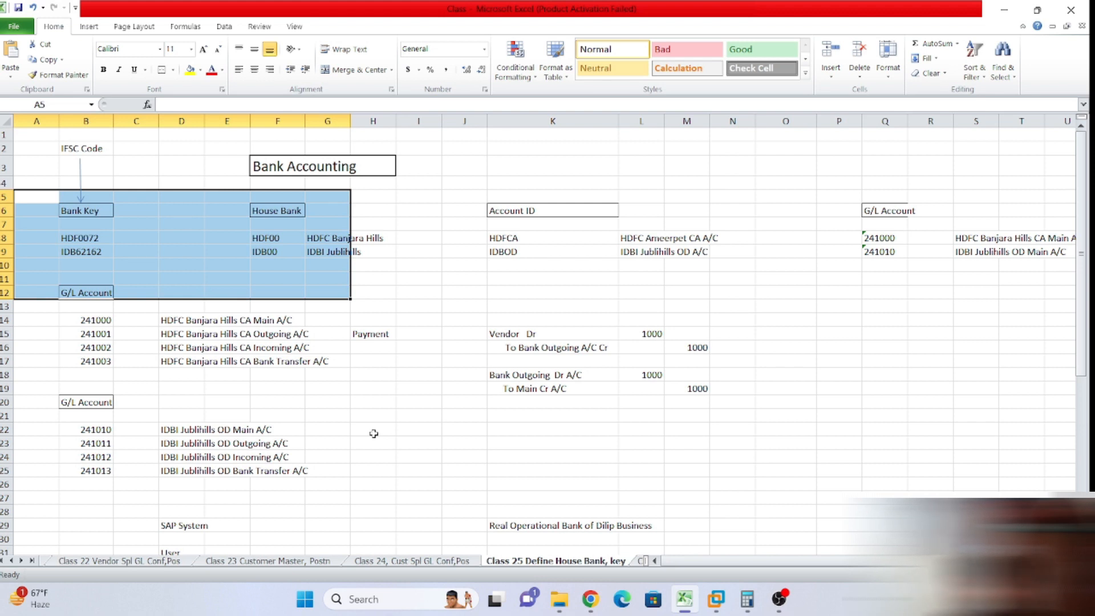
pyautogui.click(686, 290)
pyautogui.moveTo(472, 210); pyautogui.dragTo(931, 255)
pyautogui.click(905, 318)
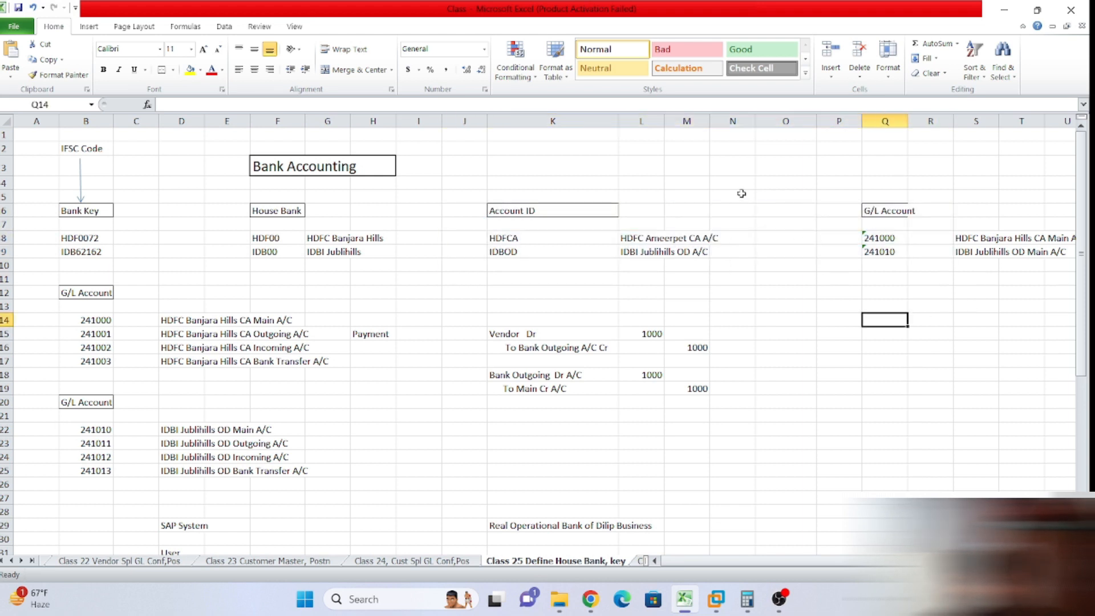
pyautogui.click(727, 212)
pyautogui.moveTo(463, 211); pyautogui.dragTo(966, 261)
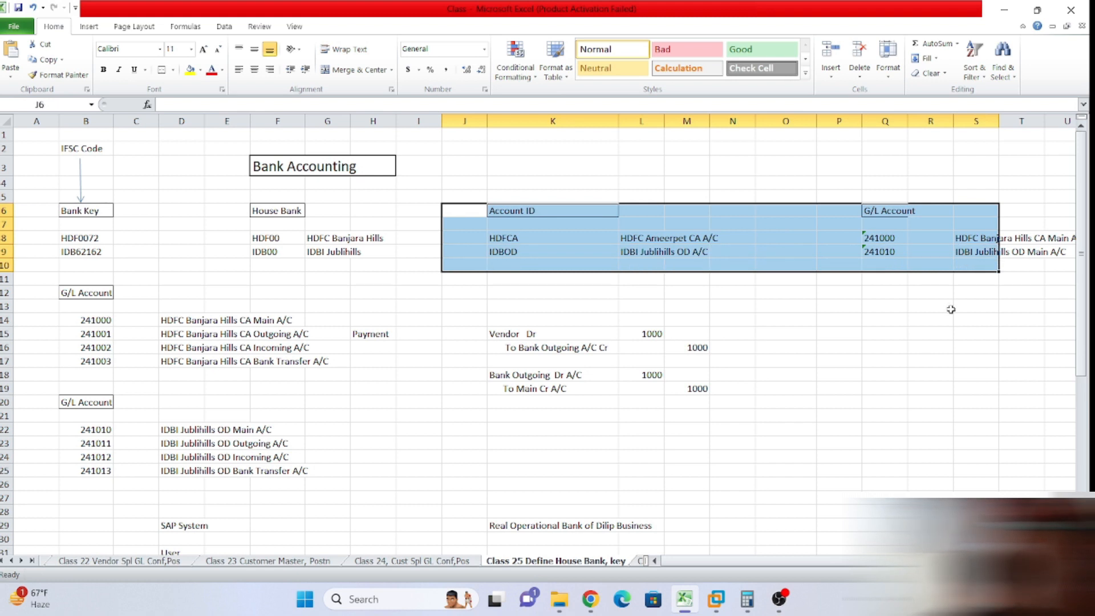
pyautogui.click(951, 332)
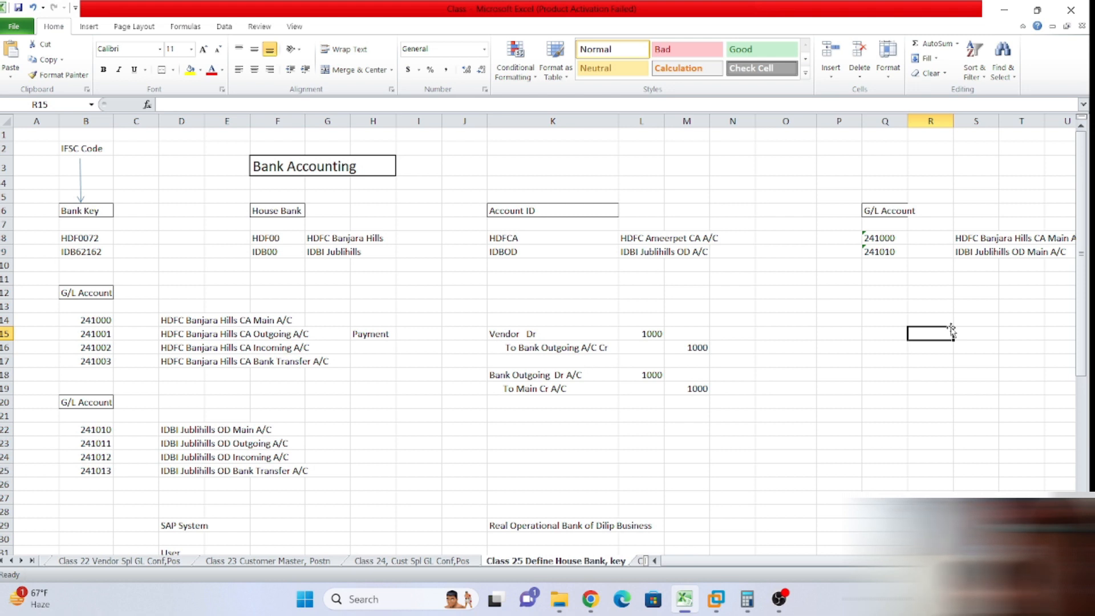
pyautogui.moveTo(85, 321); pyautogui.dragTo(247, 360)
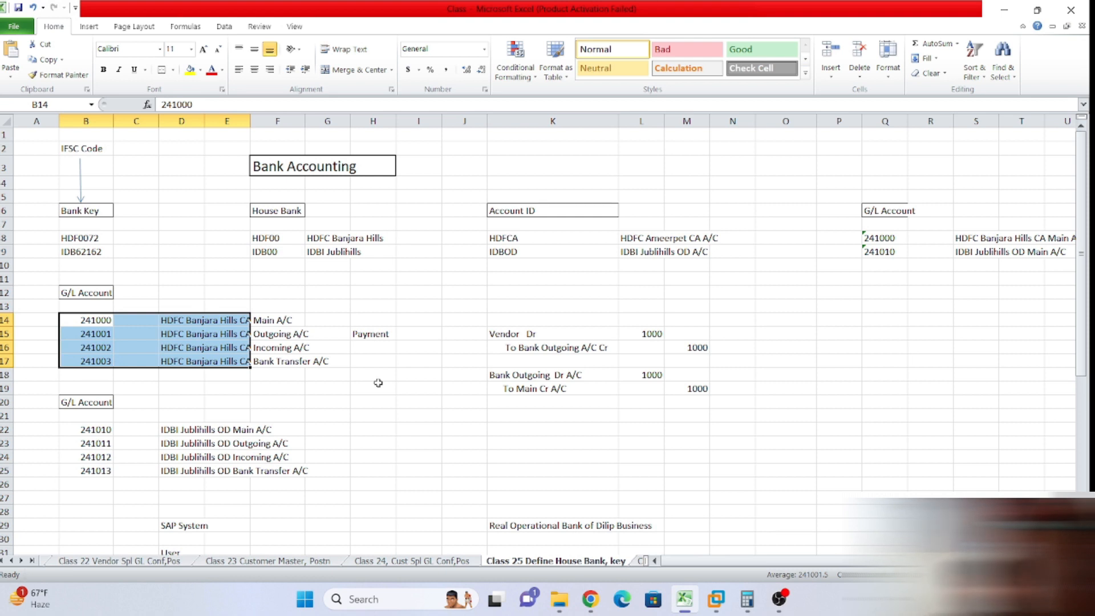
pyautogui.click(417, 453)
pyautogui.scroll(-7, 417, 454)
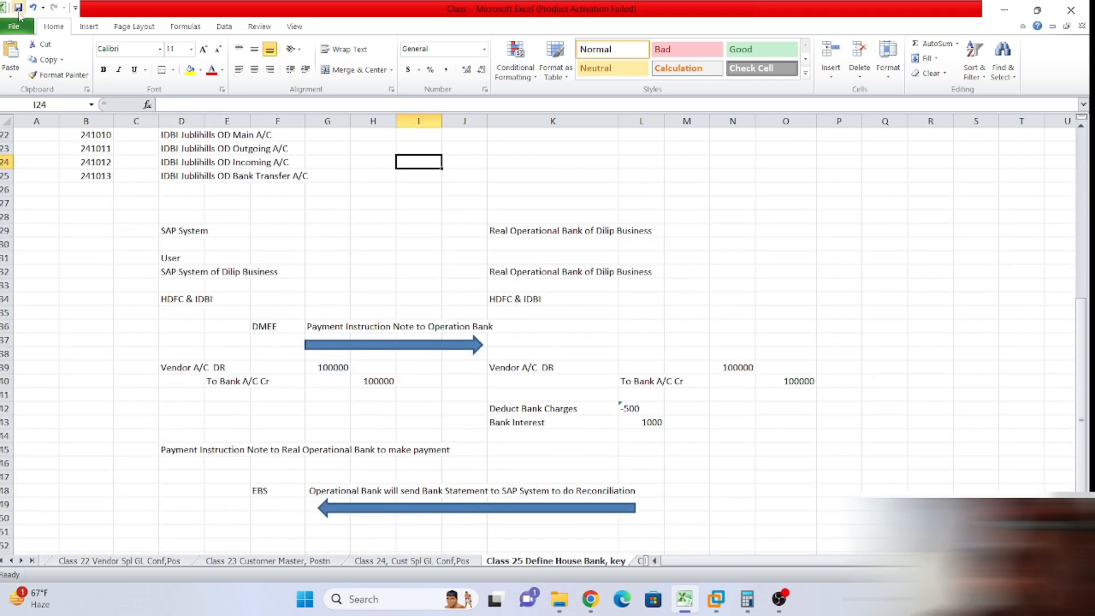
# Save the bank accounting workbook and bring the SAP virtual machine window forward.
pyautogui.click(20, 8)
pyautogui.click(115, 381)
pyautogui.scroll(7, 183, 312)
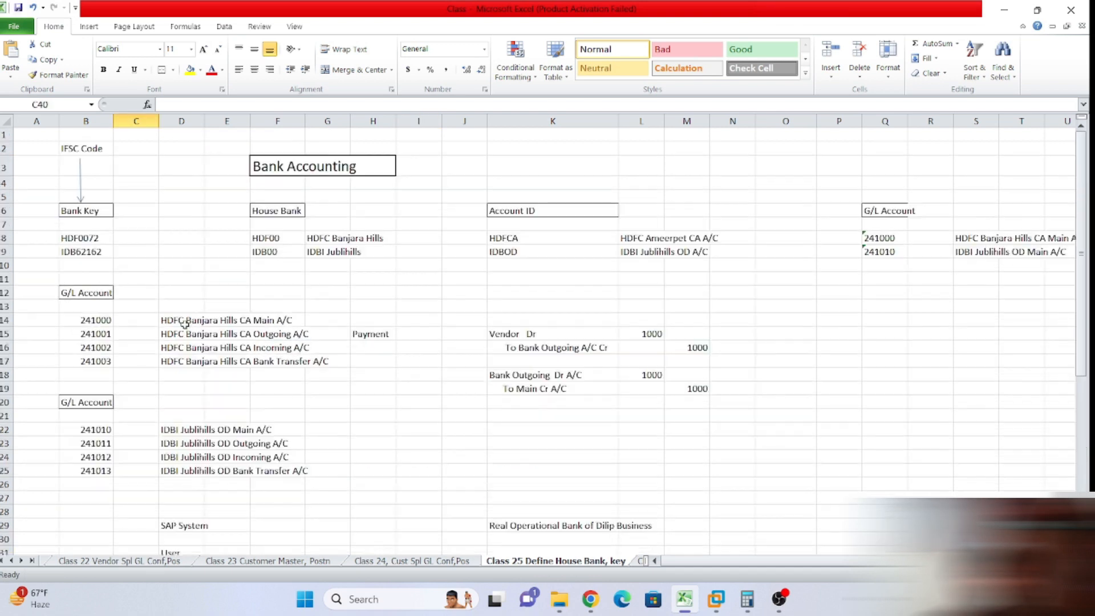
pyautogui.click(53, 183)
pyautogui.click(200, 223)
pyautogui.click(918, 301)
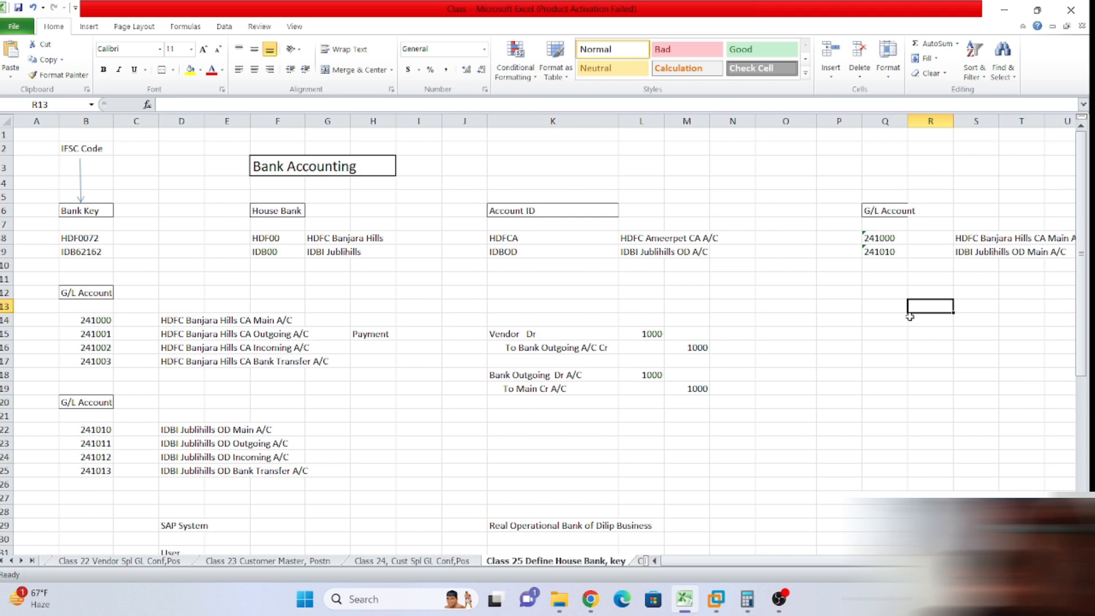
pyautogui.scroll(-6, 913, 308)
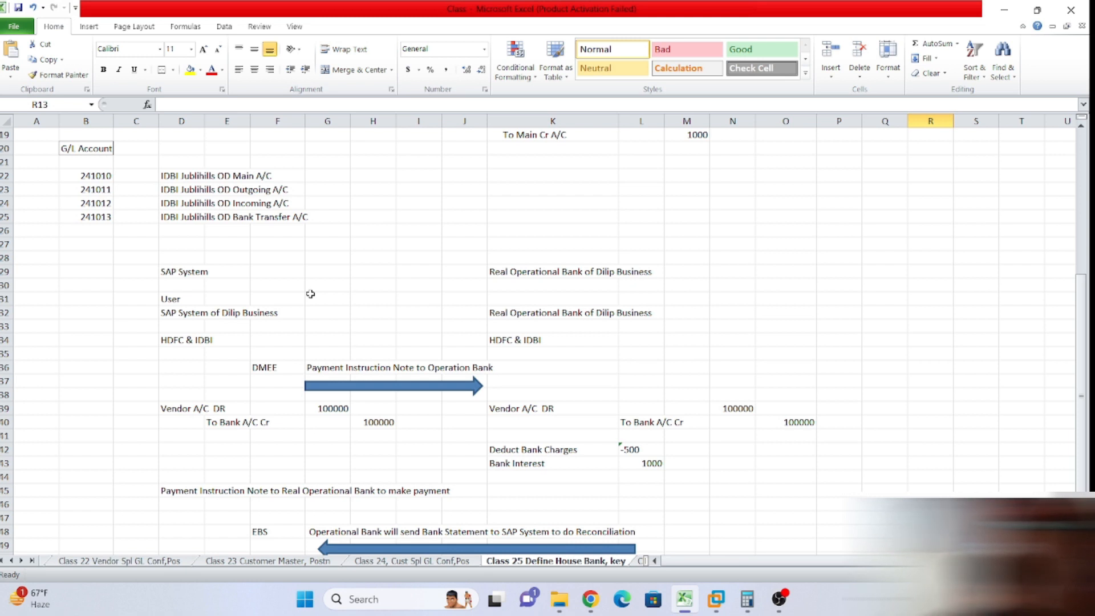
pyautogui.click(721, 602)
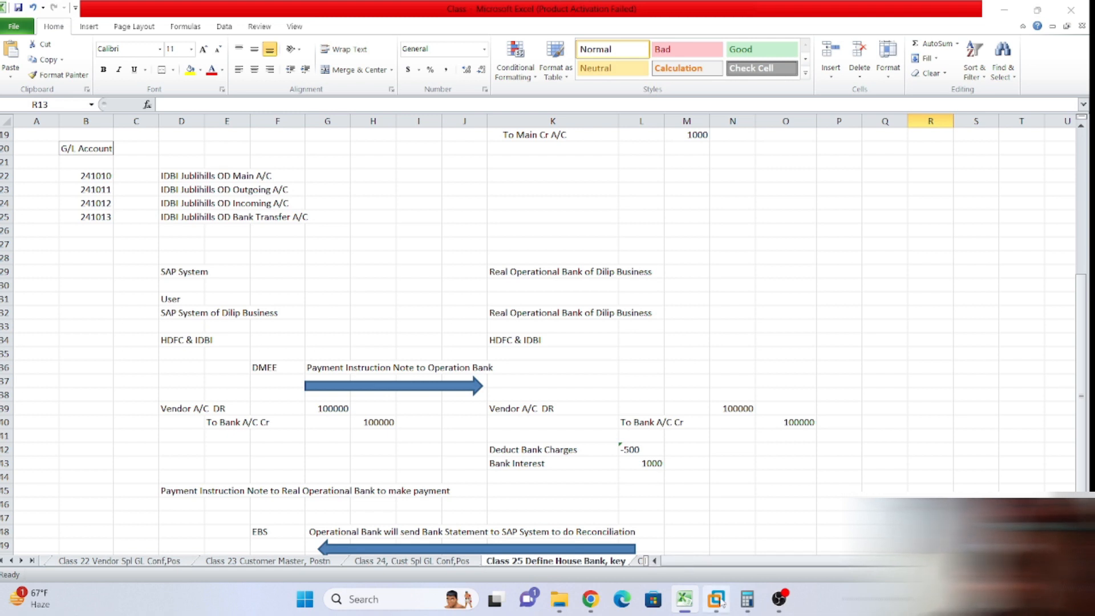
pyautogui.click(792, 500)
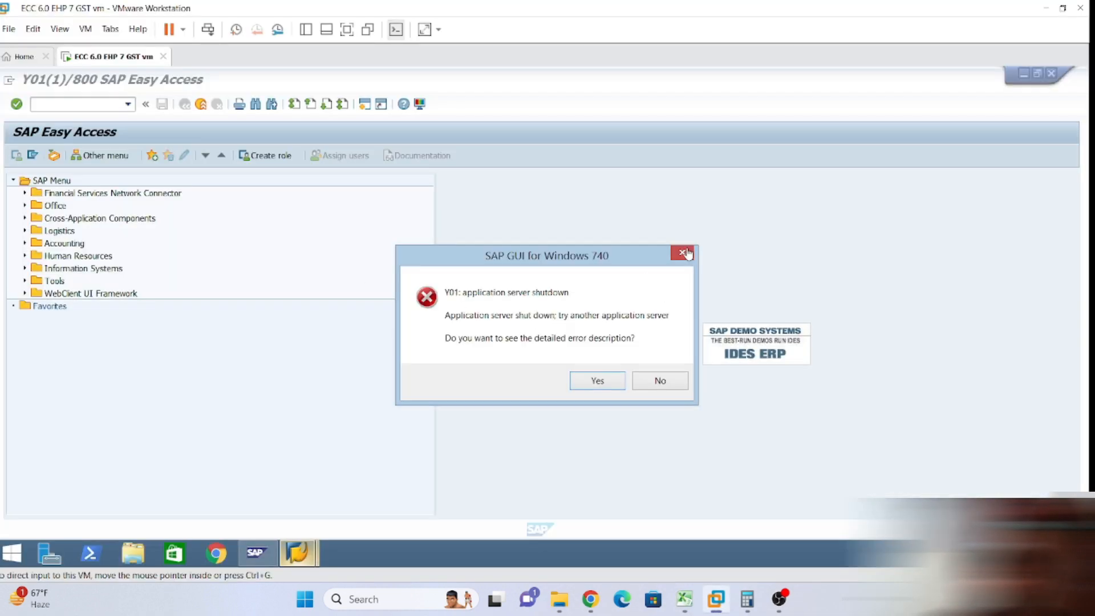
# Dismiss the server shutdown error, log back on to EHP7SR2 and start FS00.
pyautogui.click(583, 391)
pyautogui.click(643, 242)
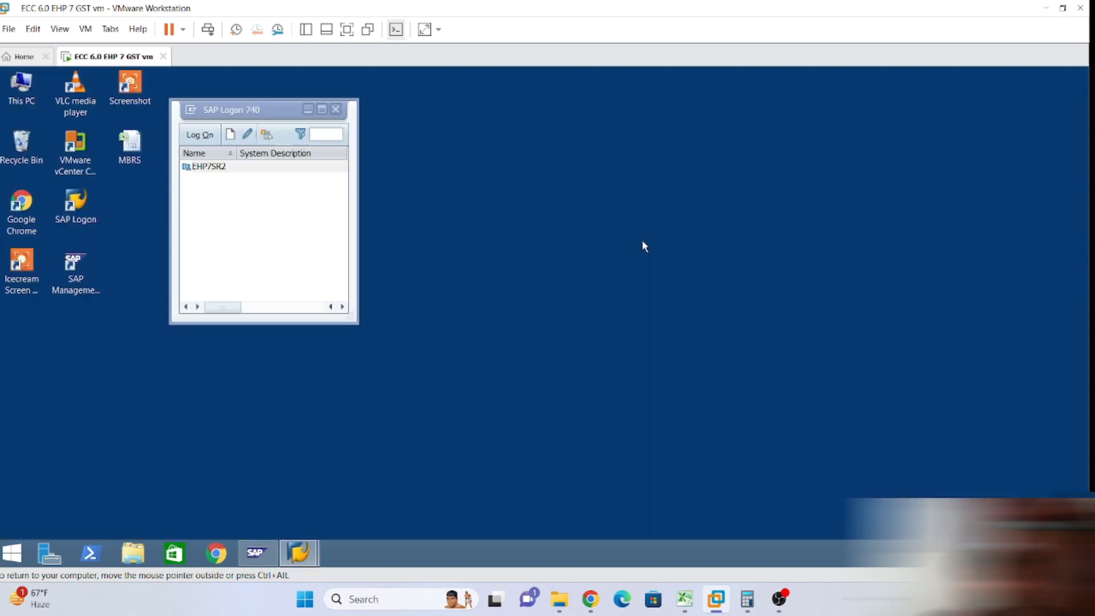
pyautogui.click(299, 552)
pyautogui.click(207, 166)
pyautogui.click(196, 139)
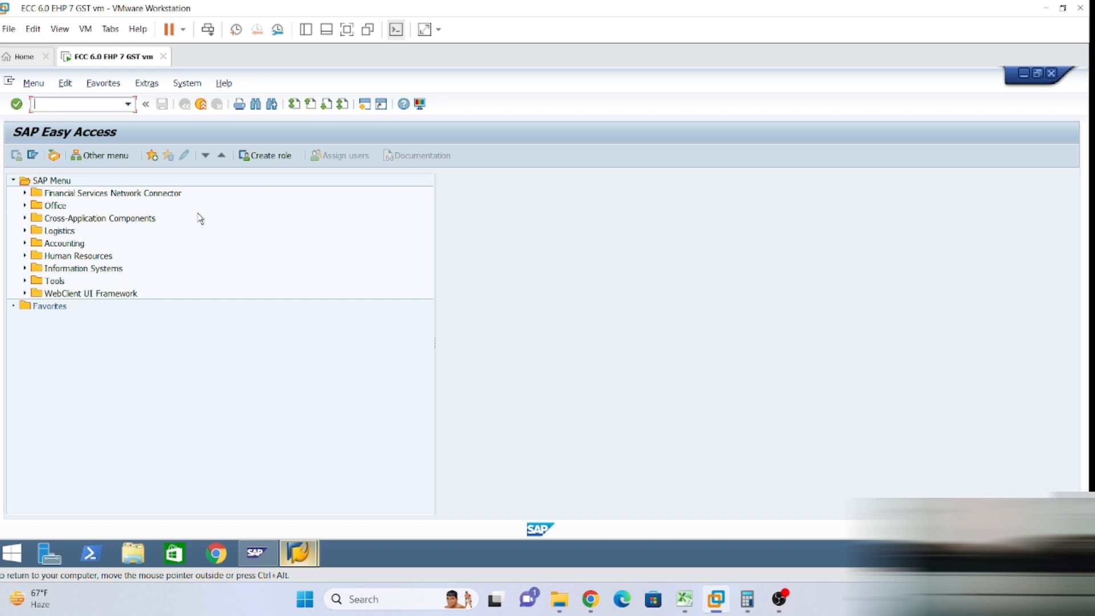
pyautogui.write('fs00')
pyautogui.press('Return')
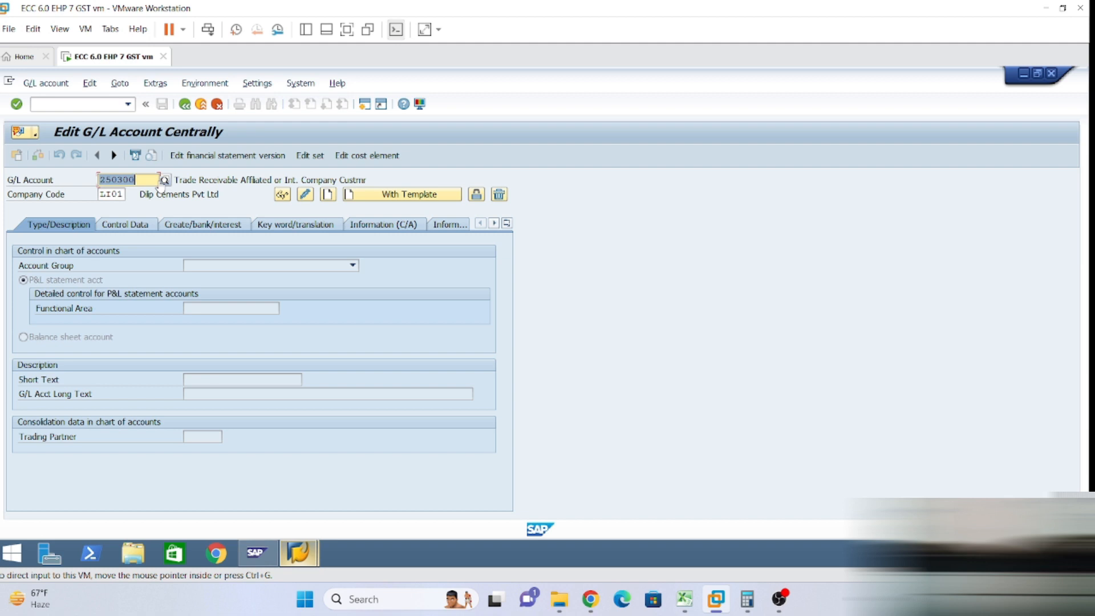
# Replace account 250300 with 241000 for company code LI01 in FS00.
pyautogui.click(135, 179)
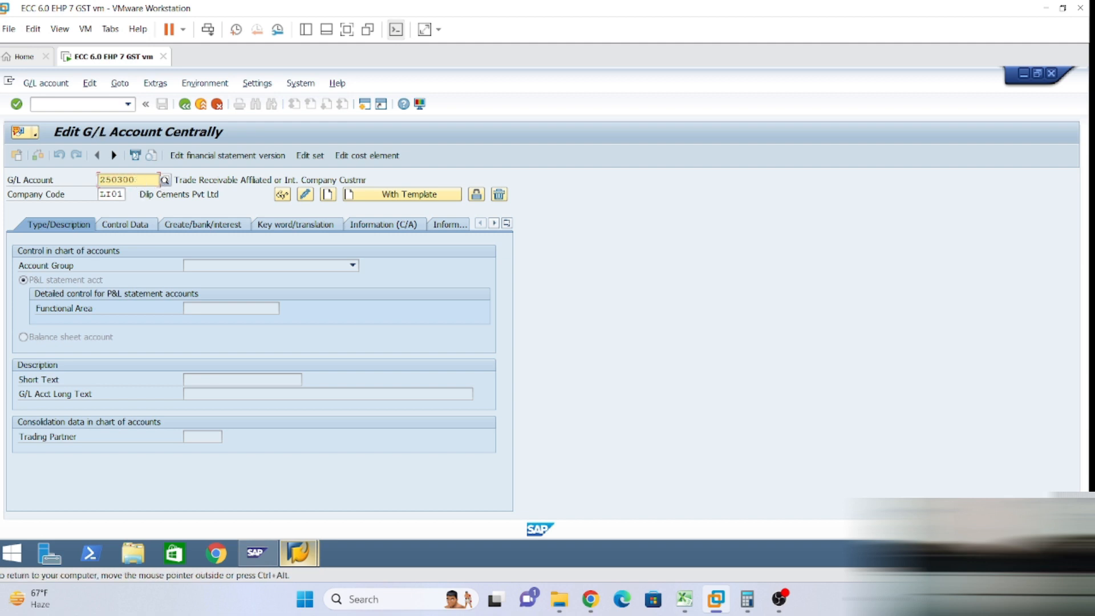
pyautogui.press('BackSpace')
pyautogui.press('BackSpace')
pyautogui.press('BackSpace')
pyautogui.press('BackSpace')
pyautogui.press('BackSpace')
pyautogui.press('BackSpace')
pyautogui.write('24')
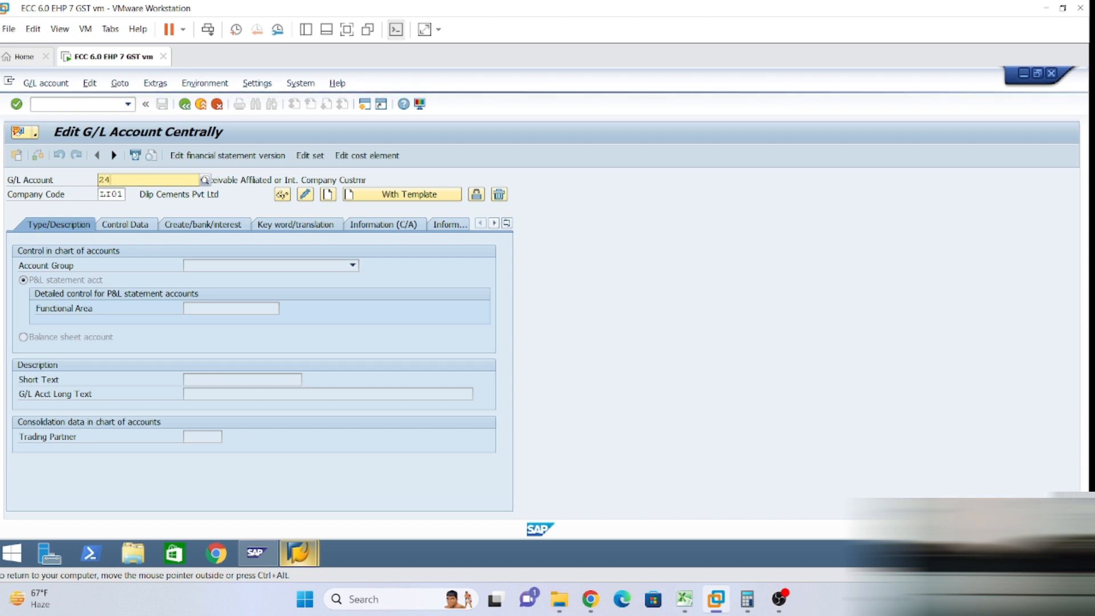
pyautogui.write('1000')
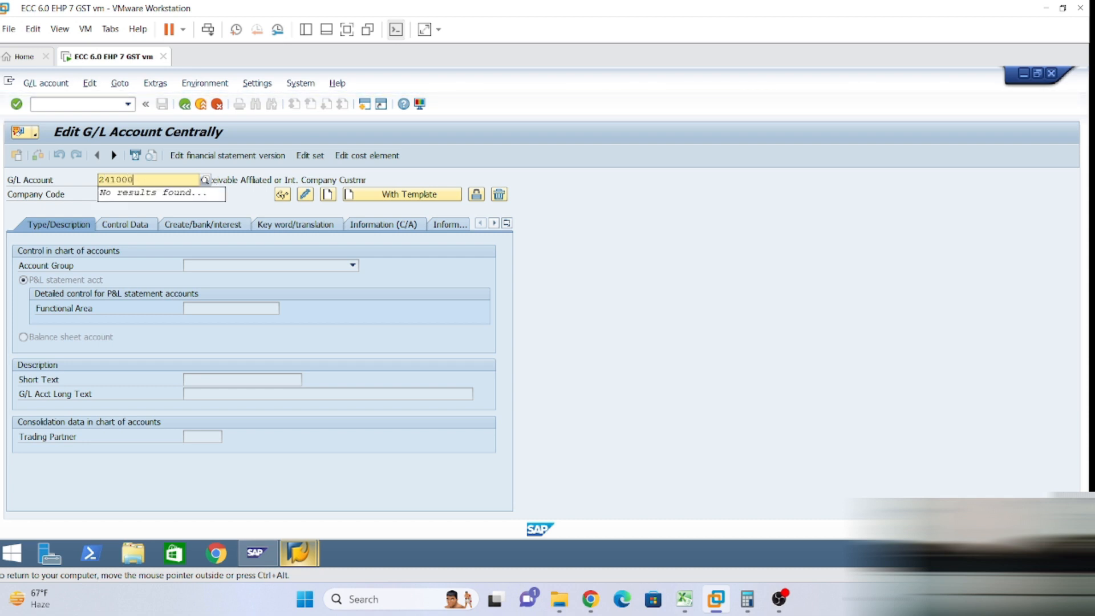
pyautogui.press('Return')
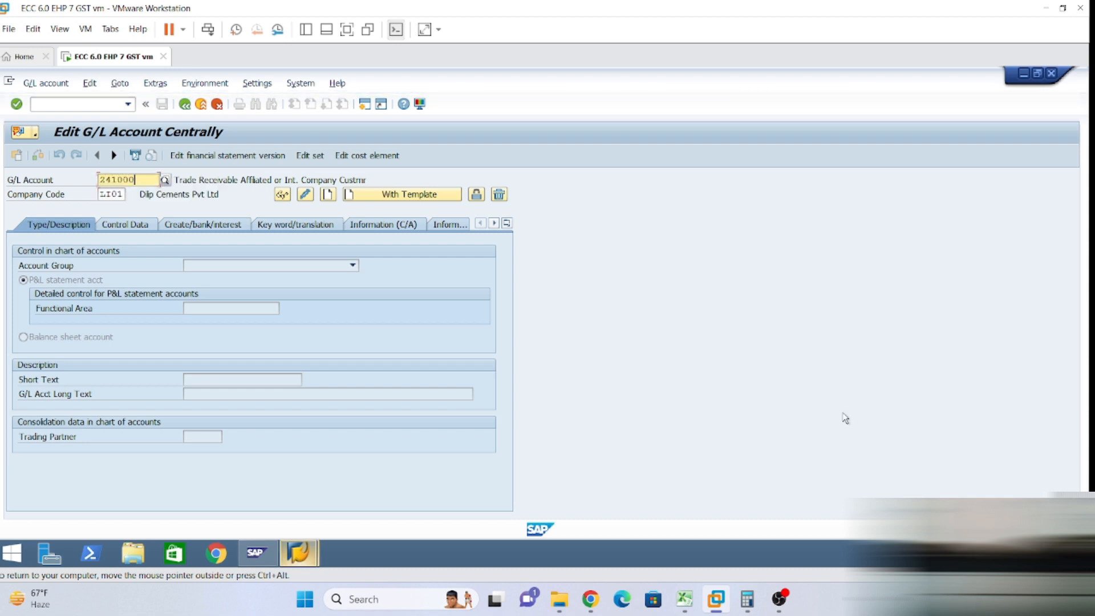
# Create 241000 as a balance sheet account in group A240 Cash & Bank.
pyautogui.click(329, 195)
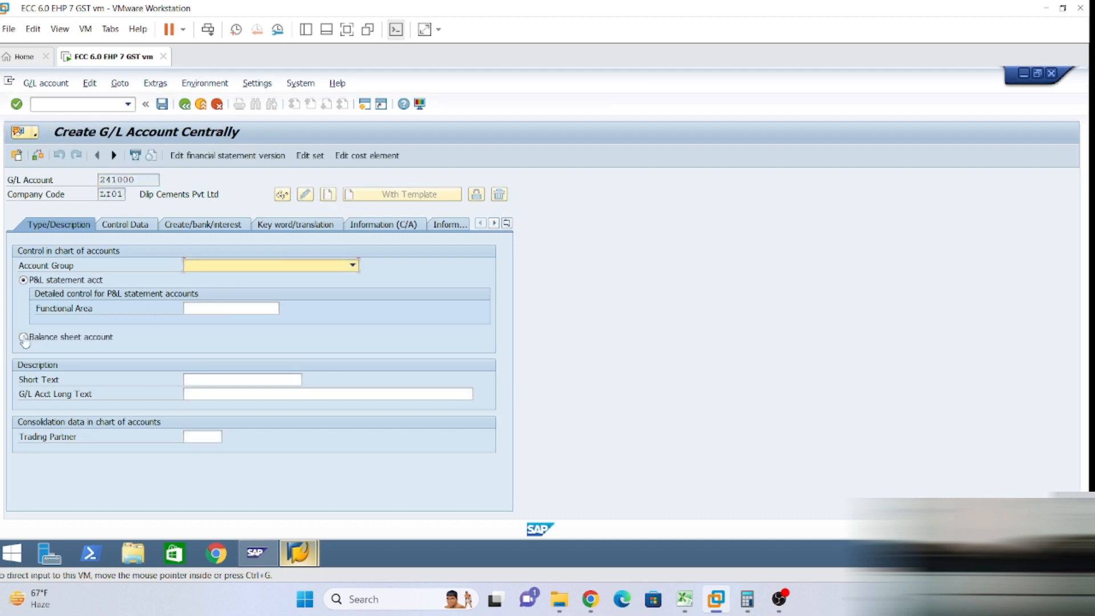
pyautogui.click(23, 337)
pyautogui.click(352, 265)
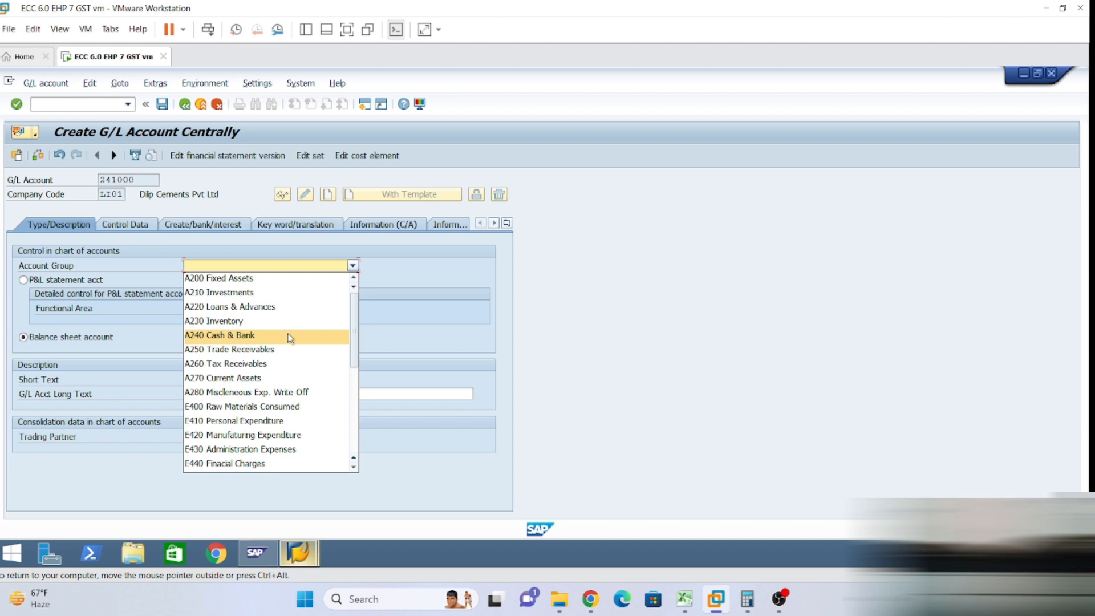
pyautogui.click(290, 337)
# Enter HDFC as the short text and go back to the Excel notes.
pyautogui.click(289, 394)
pyautogui.click(220, 380)
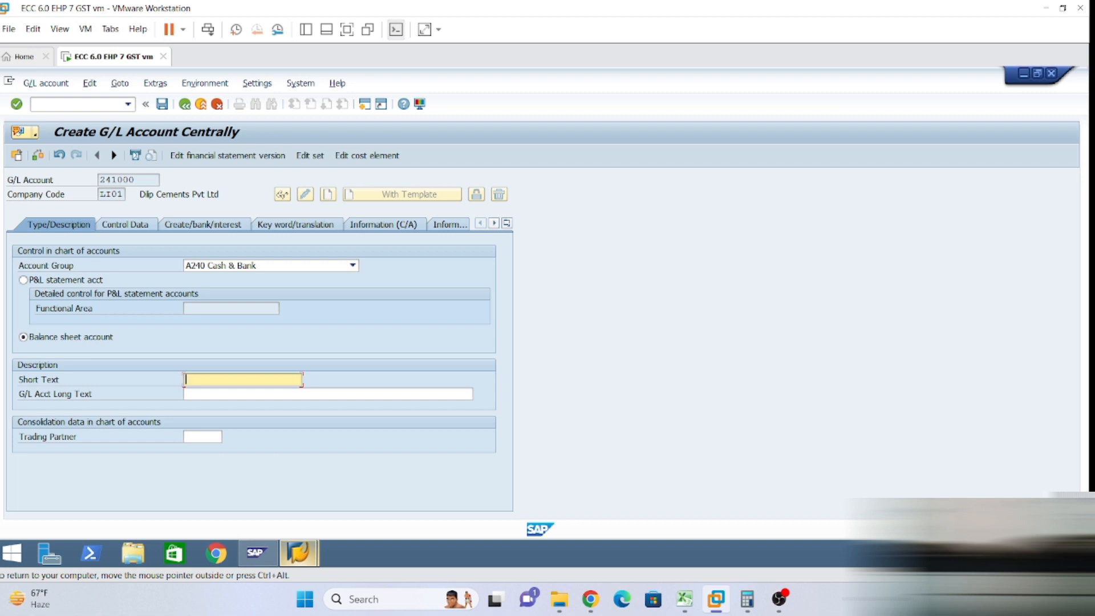
pyautogui.write('HDFC A')
pyautogui.press('BackSpace')
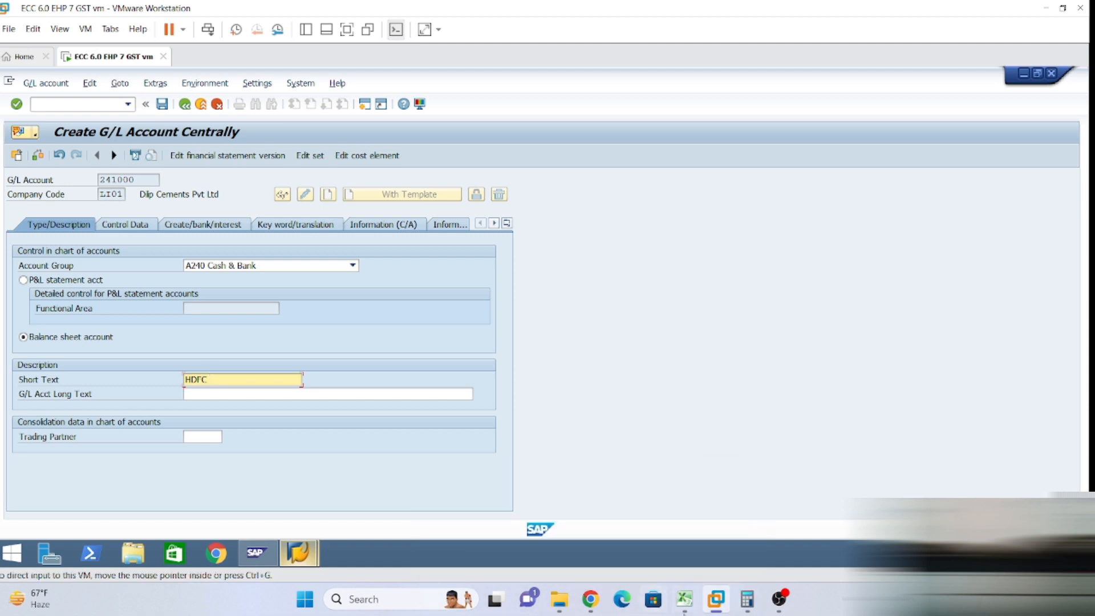
pyautogui.click(685, 606)
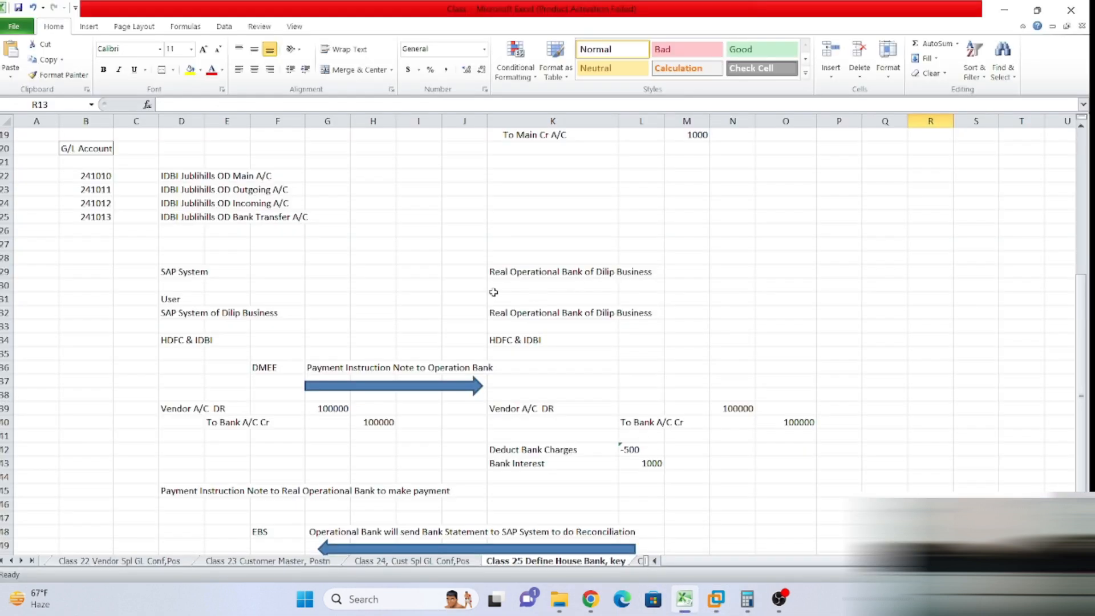
# Change the L8 description from Ameerpet to 'HDFC Banjara Hills CA A/C', then return to SAP.
pyautogui.scroll(4, 496, 308)
pyautogui.scroll(2, 545, 390)
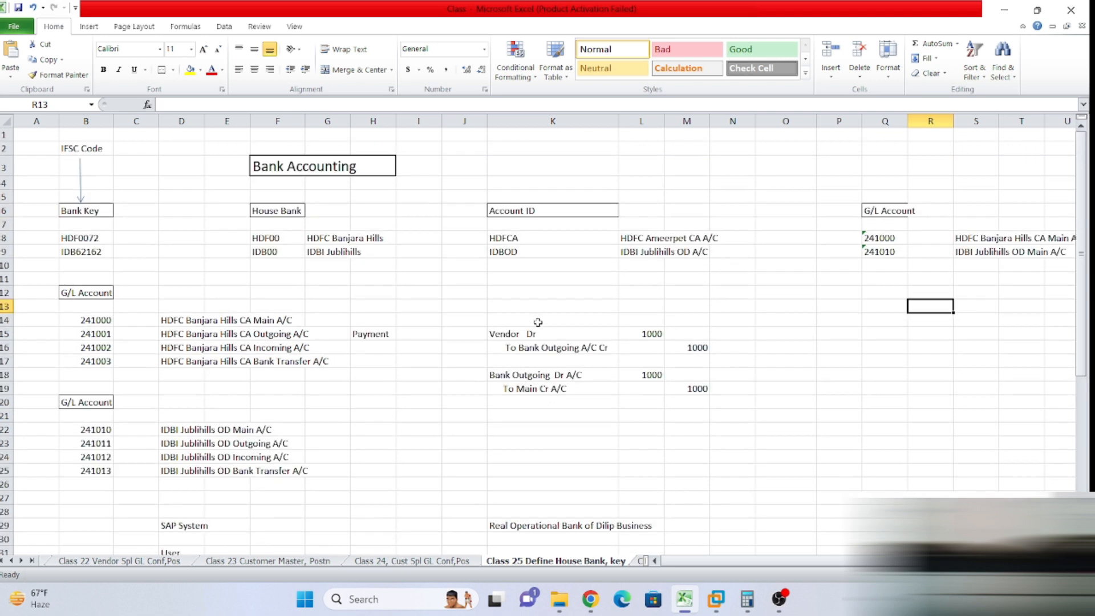
pyautogui.click(625, 240)
pyautogui.click(228, 105)
pyautogui.press('BackSpace')
pyautogui.press('BackSpace')
pyautogui.press('BackSpace')
pyautogui.press('BackSpace')
pyautogui.press('BackSpace')
pyautogui.press('BackSpace')
pyautogui.press('BackSpace')
pyautogui.press('BackSpace')
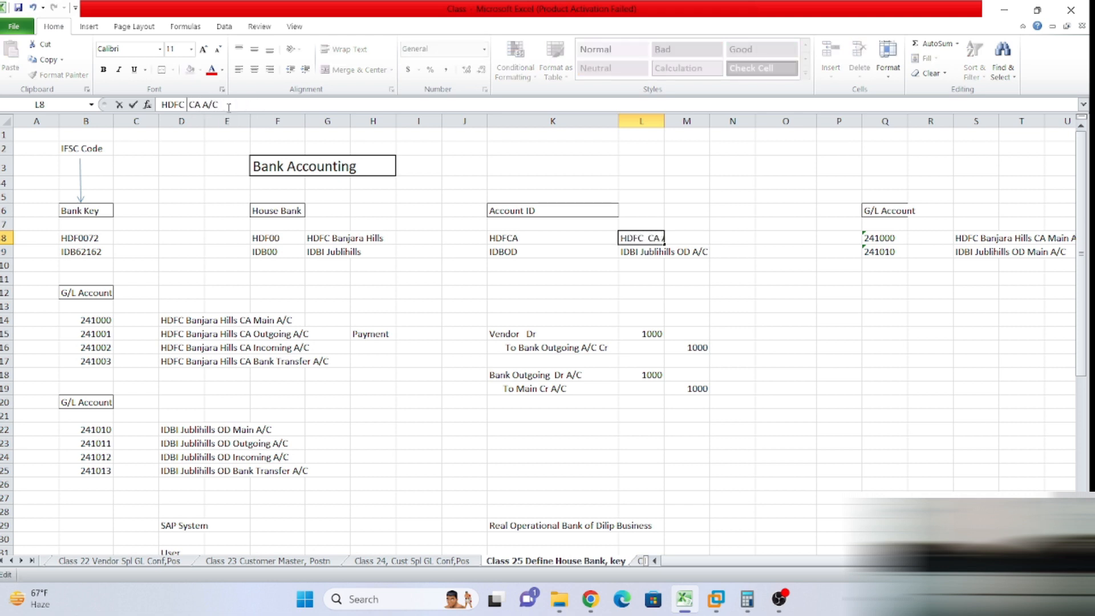
pyautogui.write('N')
pyautogui.write('anjara')
pyautogui.write(' Hills')
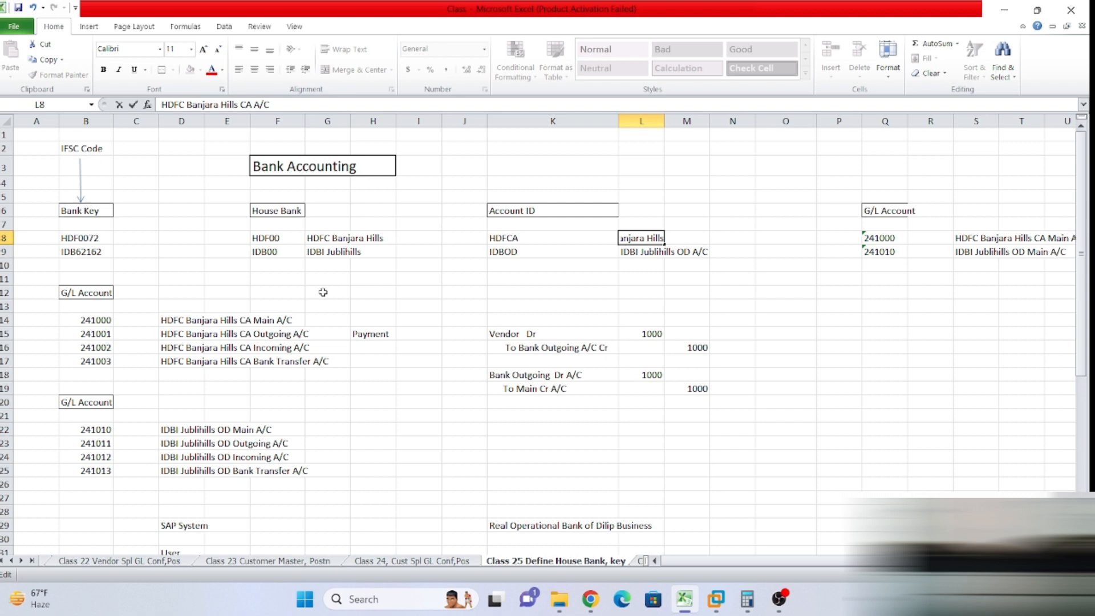
pyautogui.click(448, 440)
pyautogui.hotkey('alt', 'Tab')
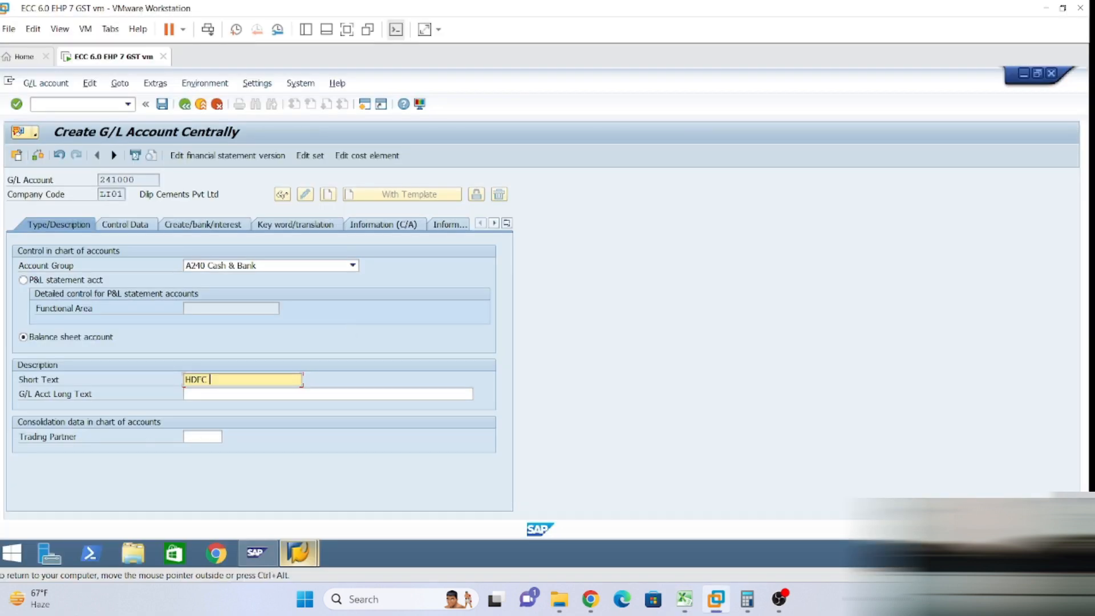
# Complete short text 'HDFC Banjarahils CA' and reuse it as long text with ' Main A/C' appended.
pyautogui.write('Banjarahils CA')
pyautogui.hotkey('ctrl', 'a')
pyautogui.hotkey('ctrl', 'c')
pyautogui.press('Tab')
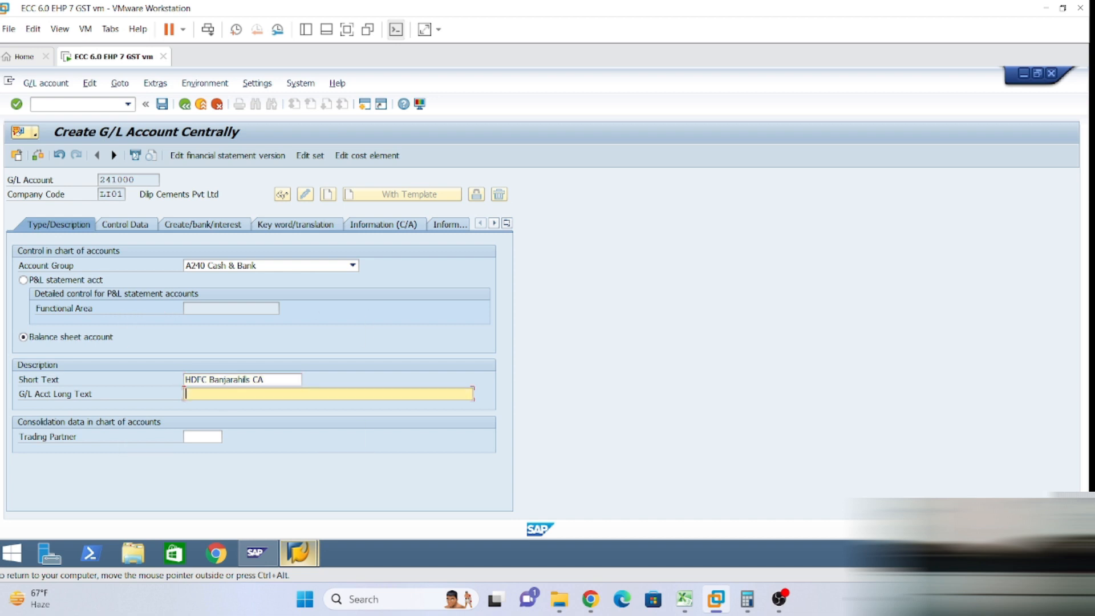
pyautogui.hotkey('ctrl', 'v')
pyautogui.write('Main A/C')
# Turn on line item display in account 241000's control data.
pyautogui.click(123, 224)
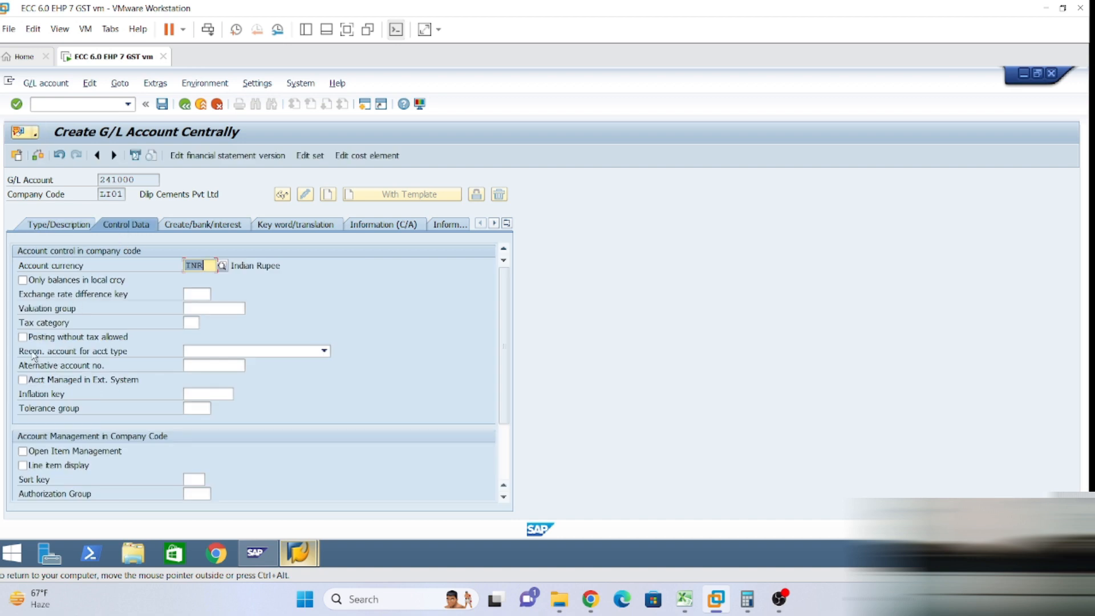
pyautogui.click(24, 465)
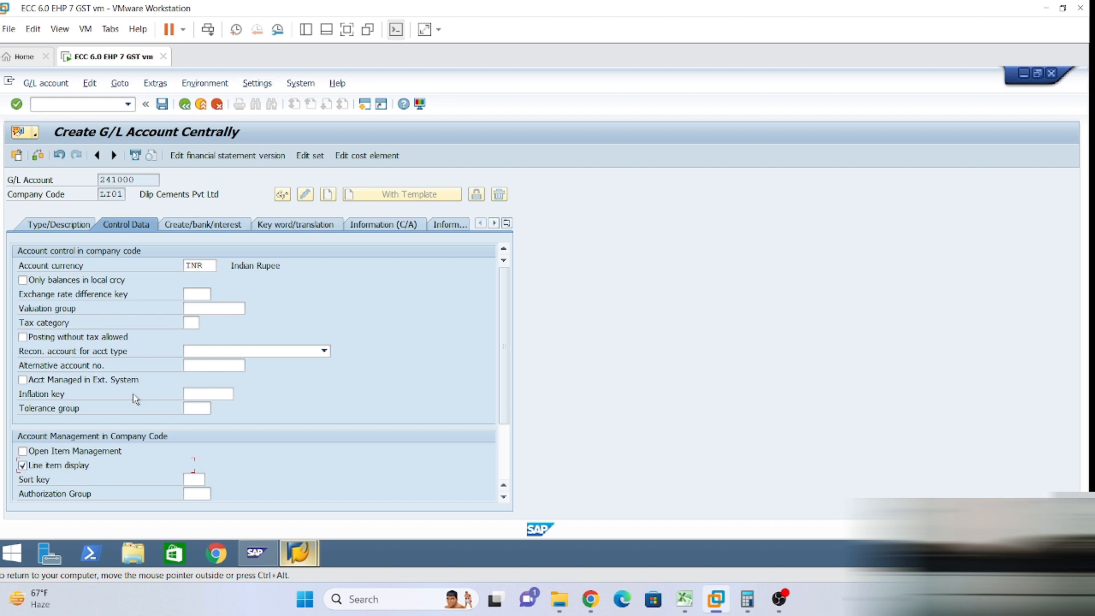
pyautogui.scroll(-2, 135, 418)
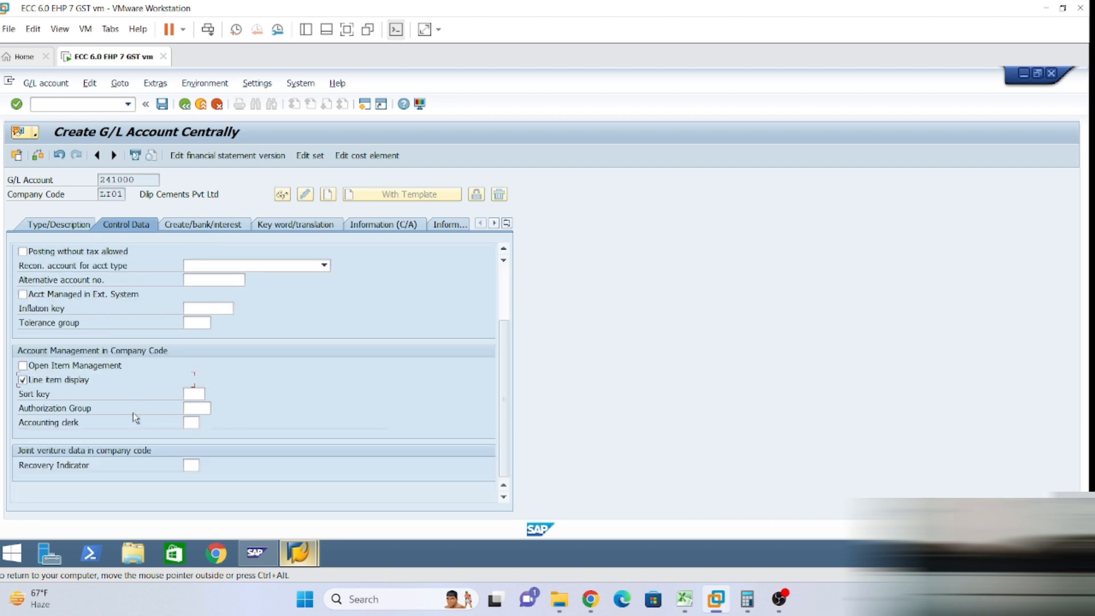
pyautogui.scroll(2, 135, 418)
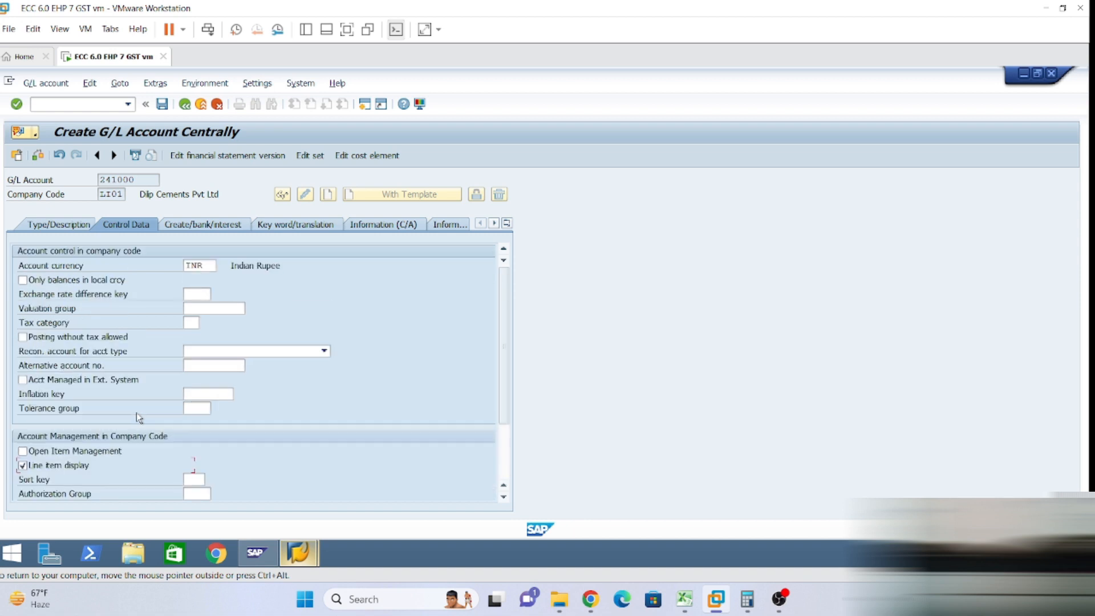
pyautogui.scroll(-2, 136, 413)
pyautogui.scroll(2, 136, 412)
pyautogui.scroll(-2, 111, 349)
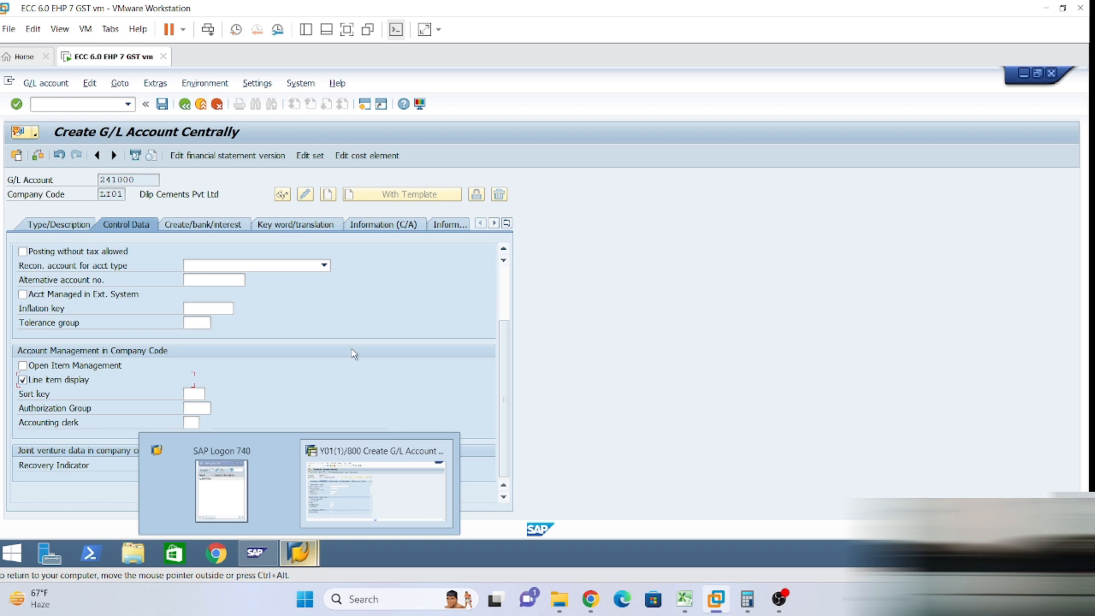
pyautogui.scroll(2, 354, 353)
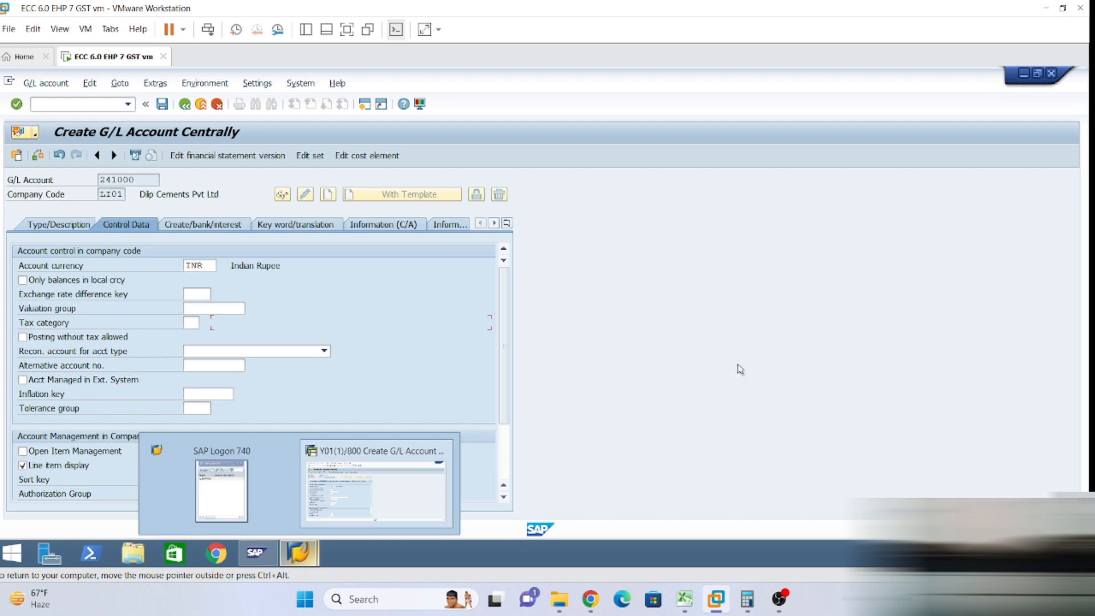
# Set sort key 027 Value date, then show the Create/bank/interest settings.
pyautogui.click(373, 487)
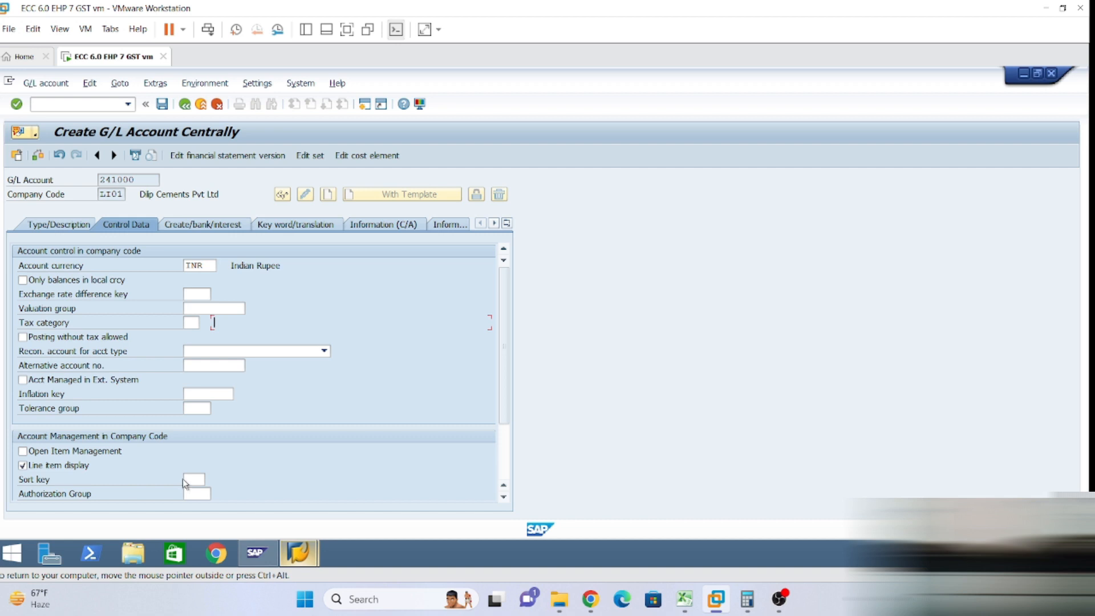
pyautogui.click(187, 479)
pyautogui.write('027')
pyautogui.click(234, 510)
pyautogui.click(196, 224)
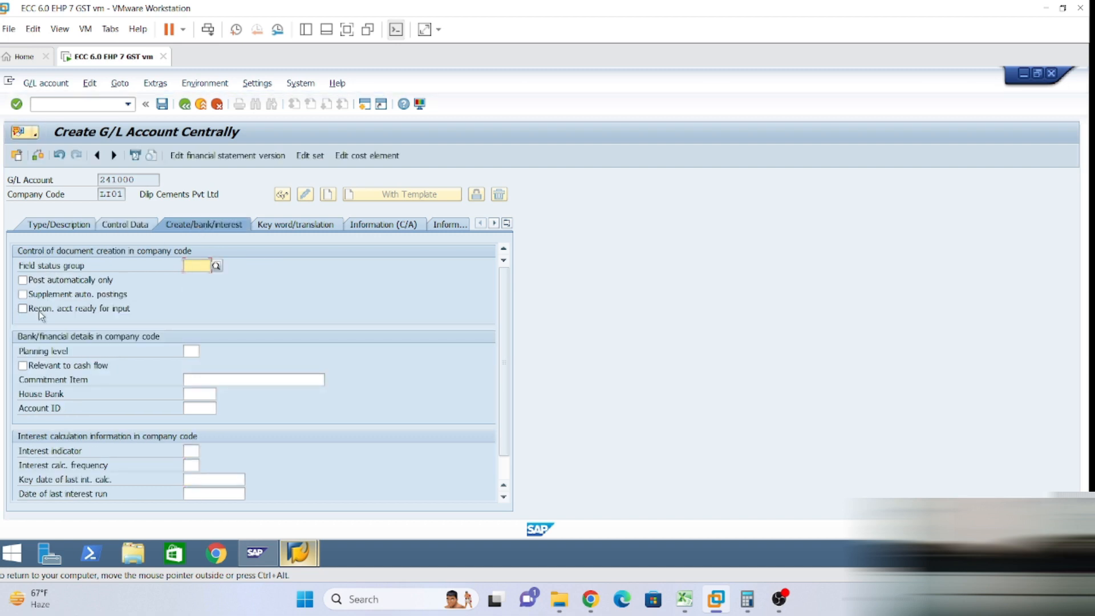
# Mark 241000 relevant to cash flow, set field status group G005, and save past the warnings.
pyautogui.click(23, 365)
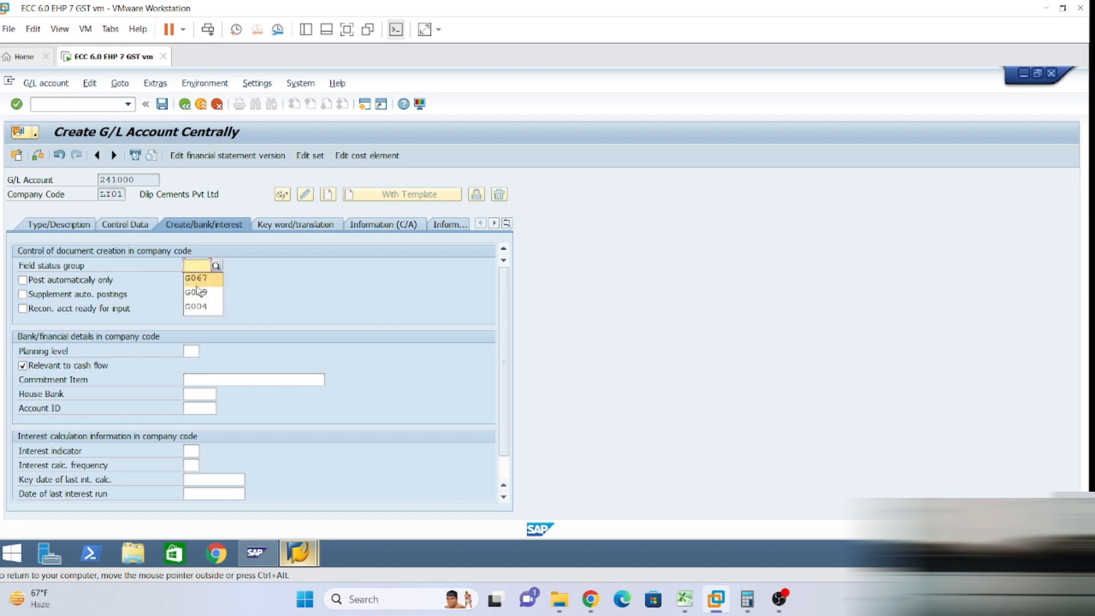
pyautogui.click(198, 265)
pyautogui.write('g005')
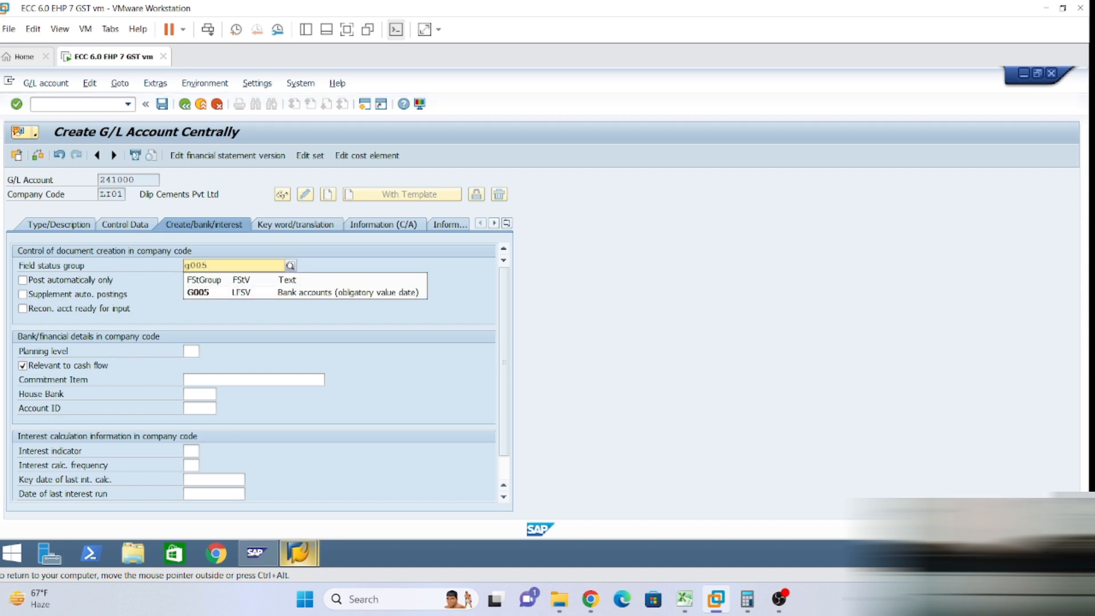
pyautogui.press('Return')
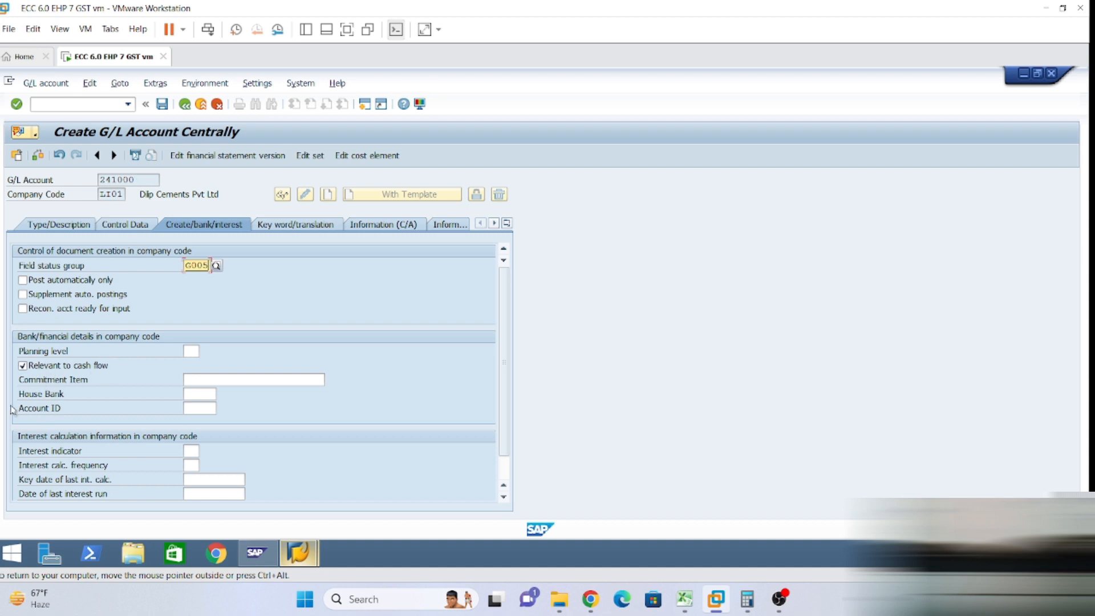
pyautogui.click(162, 105)
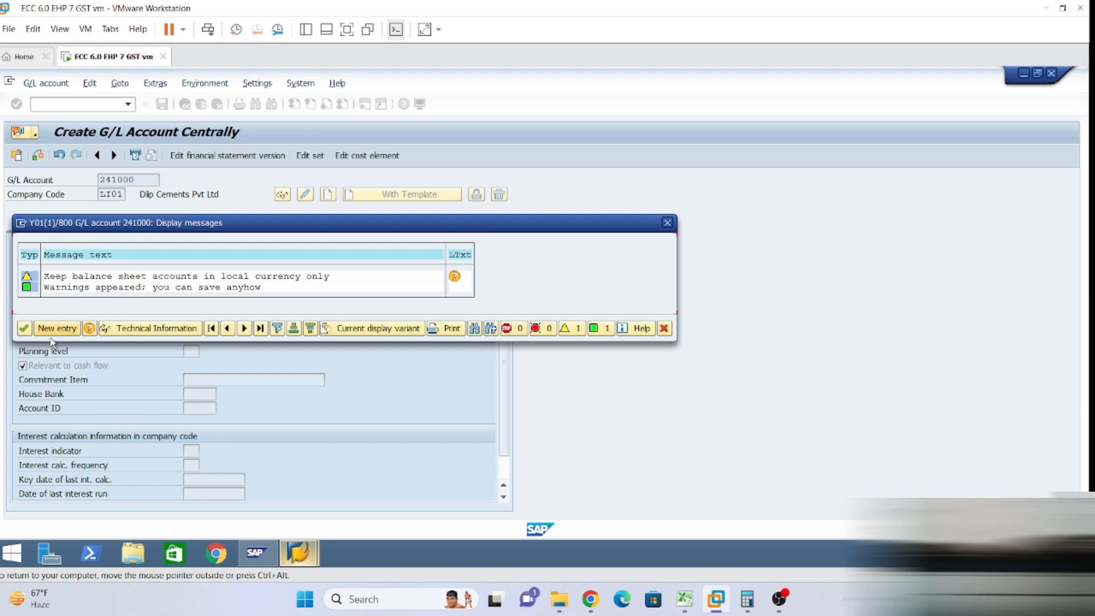
pyautogui.click(25, 329)
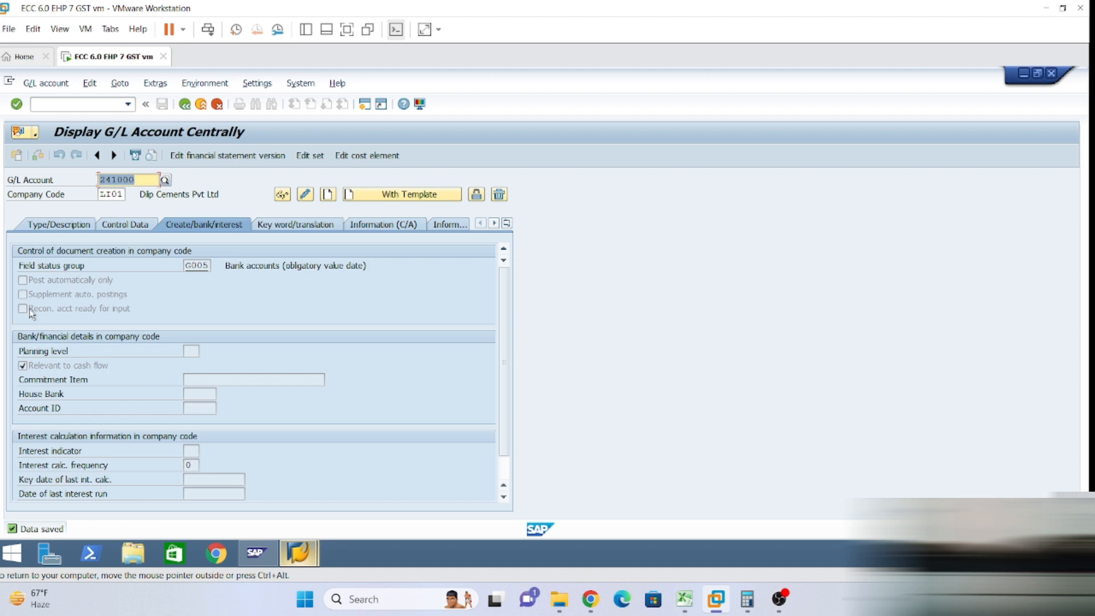
# Enter account number 241001 and copy it from reference account 241000 in company code LI01.
pyautogui.click(37, 228)
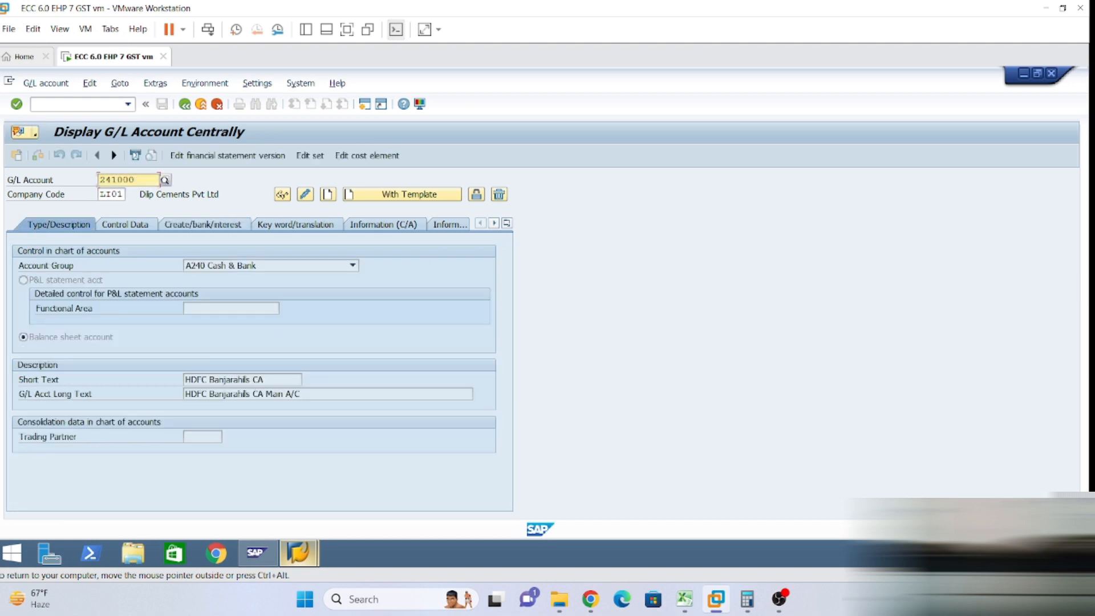
pyautogui.press('BackSpace')
pyautogui.write('1')
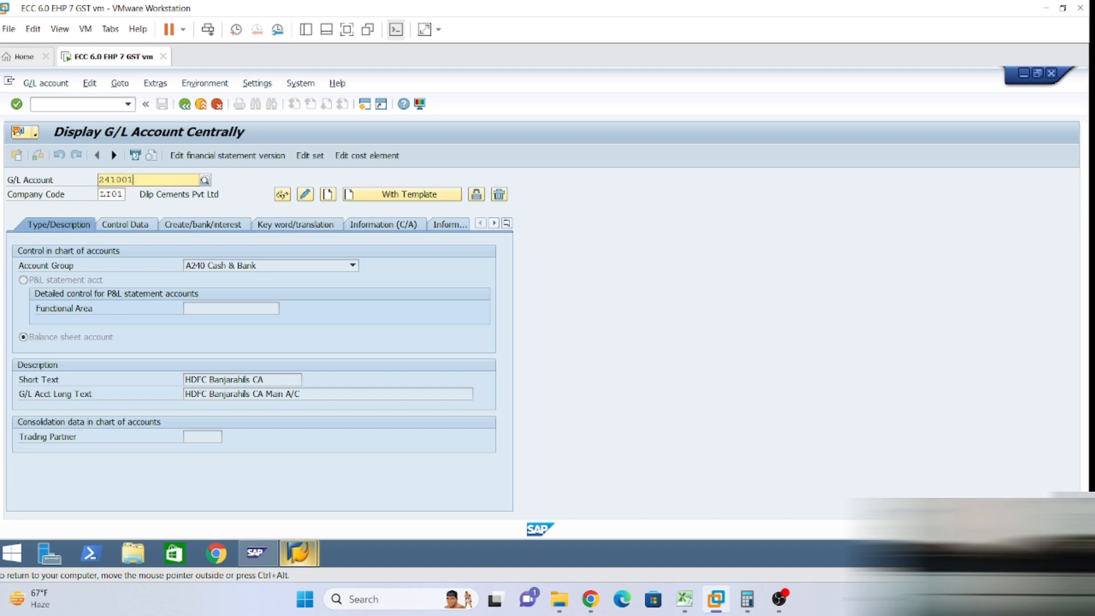
pyautogui.press('Return')
pyautogui.click(409, 195)
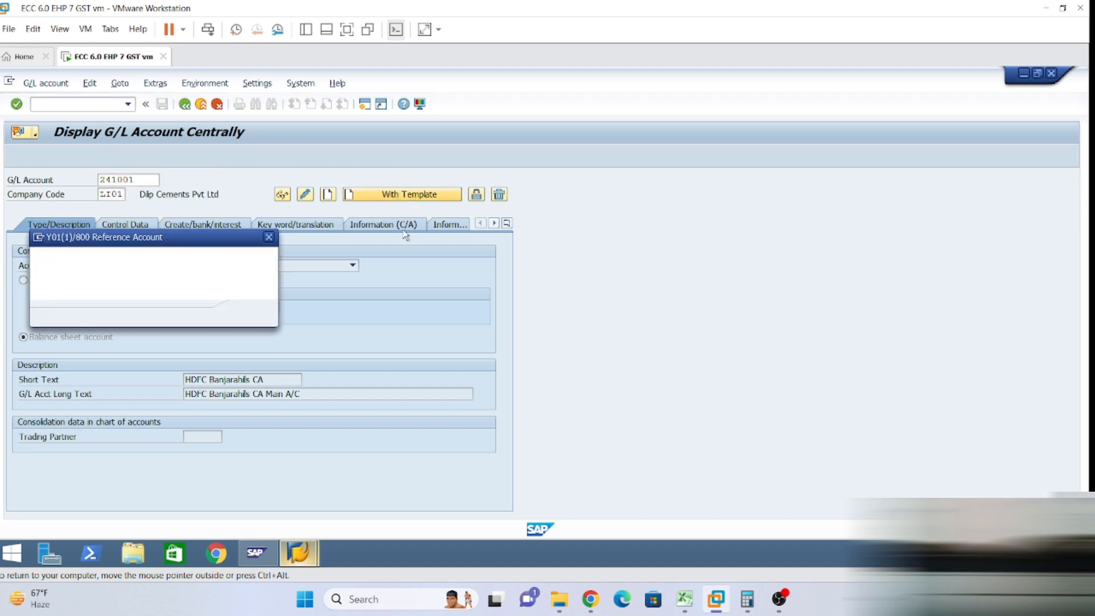
pyautogui.write('241000')
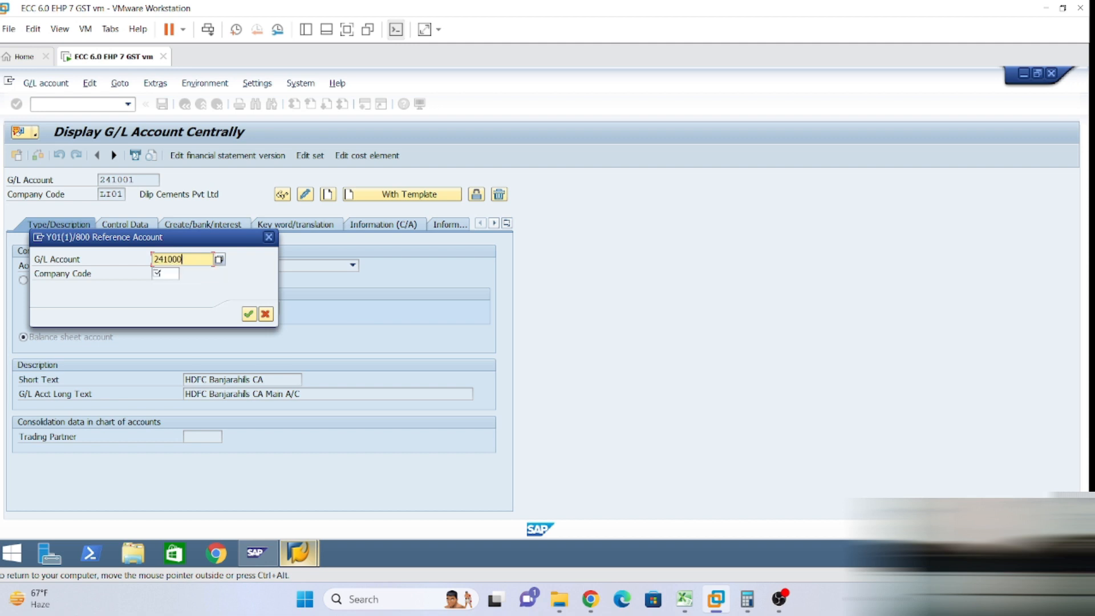
pyautogui.click(161, 273)
pyautogui.click(206, 308)
pyautogui.moveTo(229, 240); pyautogui.dragTo(573, 239)
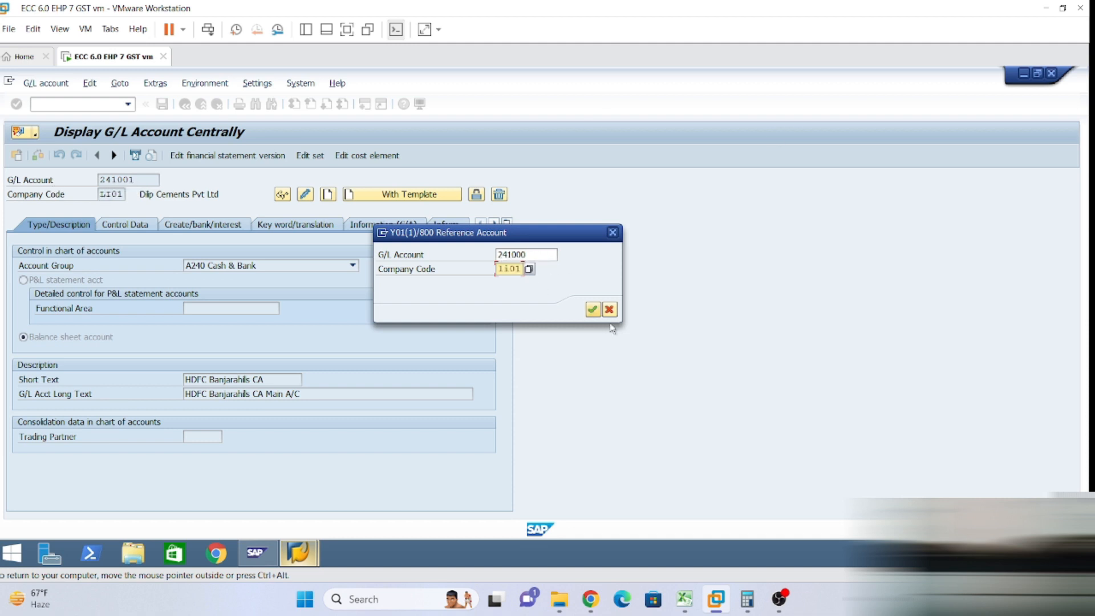
pyautogui.click(592, 309)
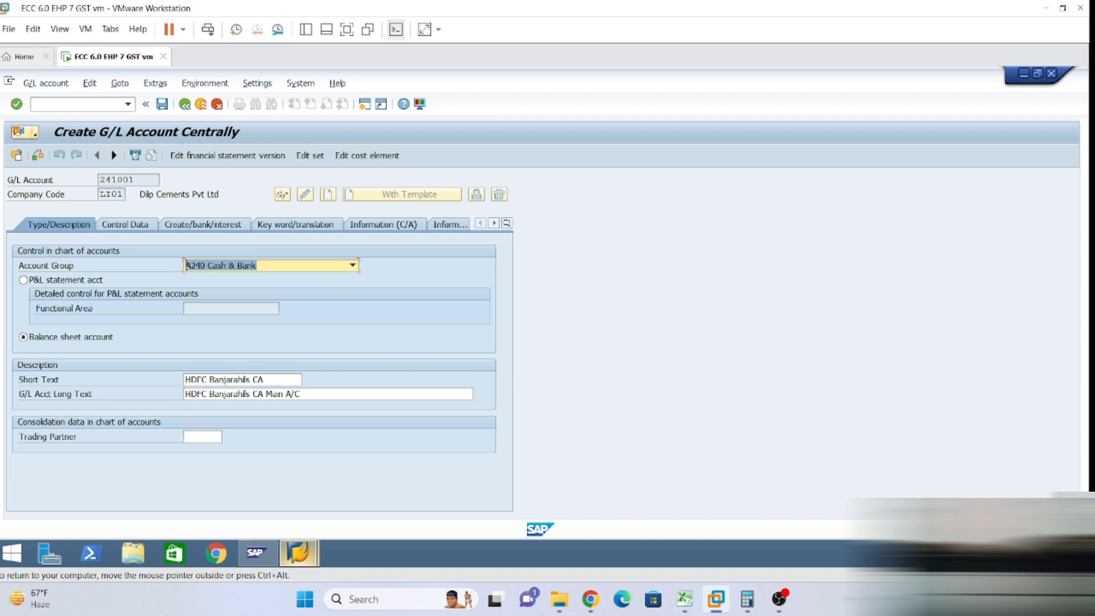
# Change the short text to 'HDFC Banjar CA OG' and the long text to 'HDFC Banjarahils CA Outgoing A/C'.
pyautogui.click(267, 379)
pyautogui.press('Left')
pyautogui.press('Left')
pyautogui.press('Left')
pyautogui.press('Left')
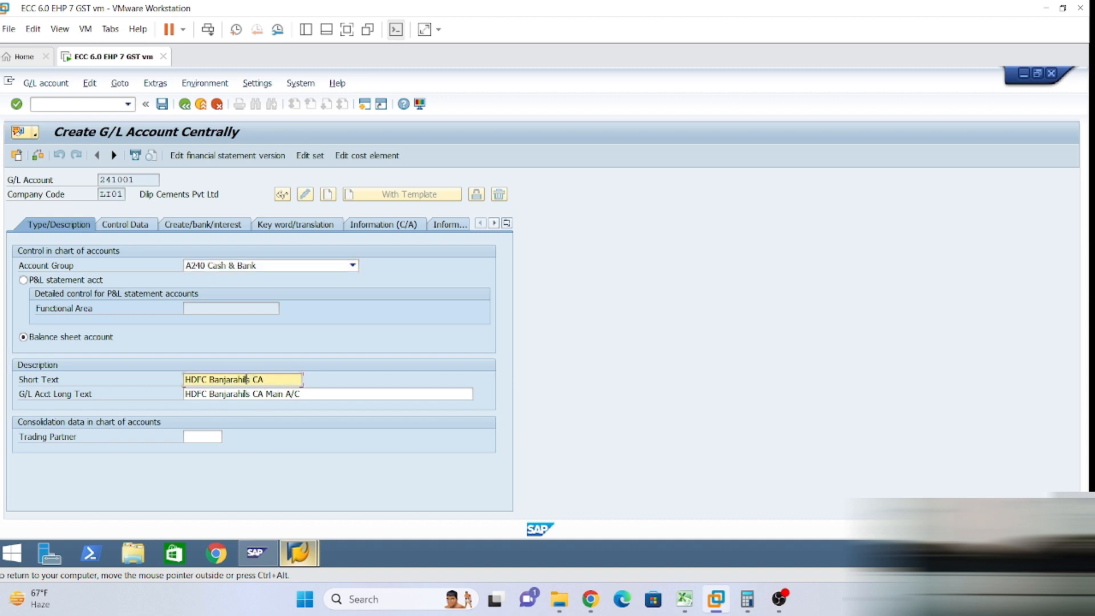
pyautogui.press('BackSpace')
pyautogui.press('BackSpace')
pyautogui.press('BackSpace')
pyautogui.press('BackSpace')
pyautogui.press('BackSpace')
pyautogui.press('End')
pyautogui.write('OG')
pyautogui.click(266, 394)
pyautogui.press('Delete')
pyautogui.press('Delete')
pyautogui.press('Delete')
pyautogui.press('Delete')
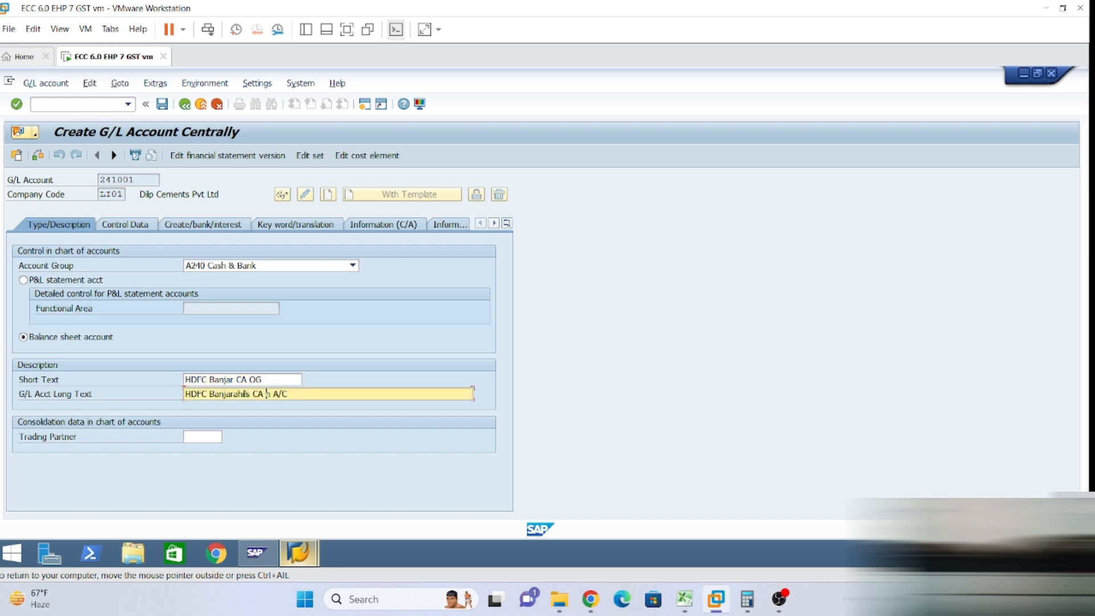
pyautogui.write('Outgoing')
pyautogui.press('Right')
pyautogui.press('Return')
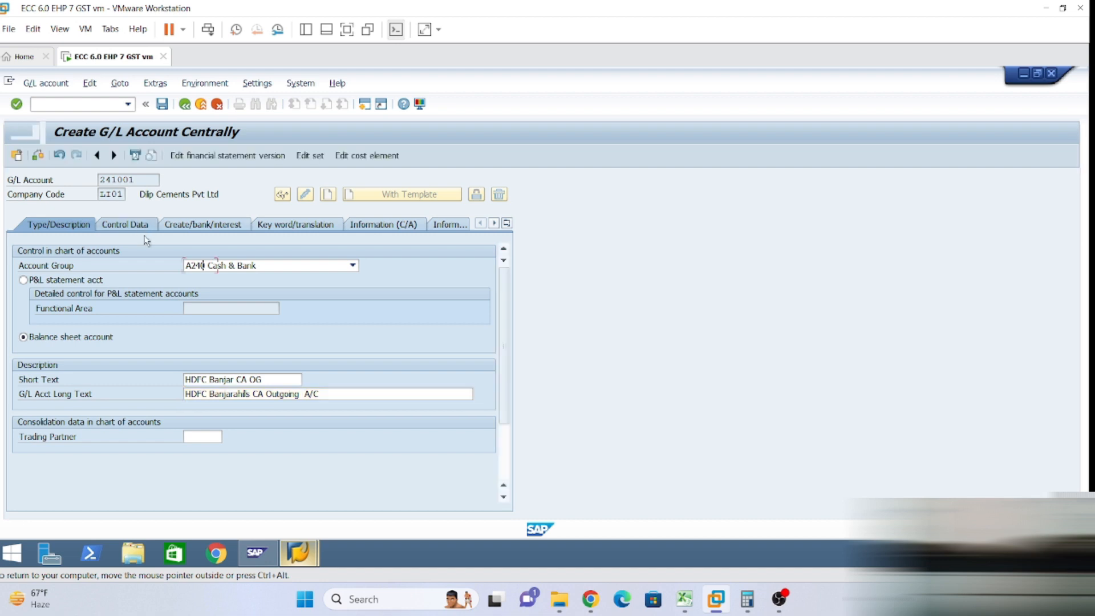
# Turn on open item management in Control Data and save account 241001.
pyautogui.click(144, 227)
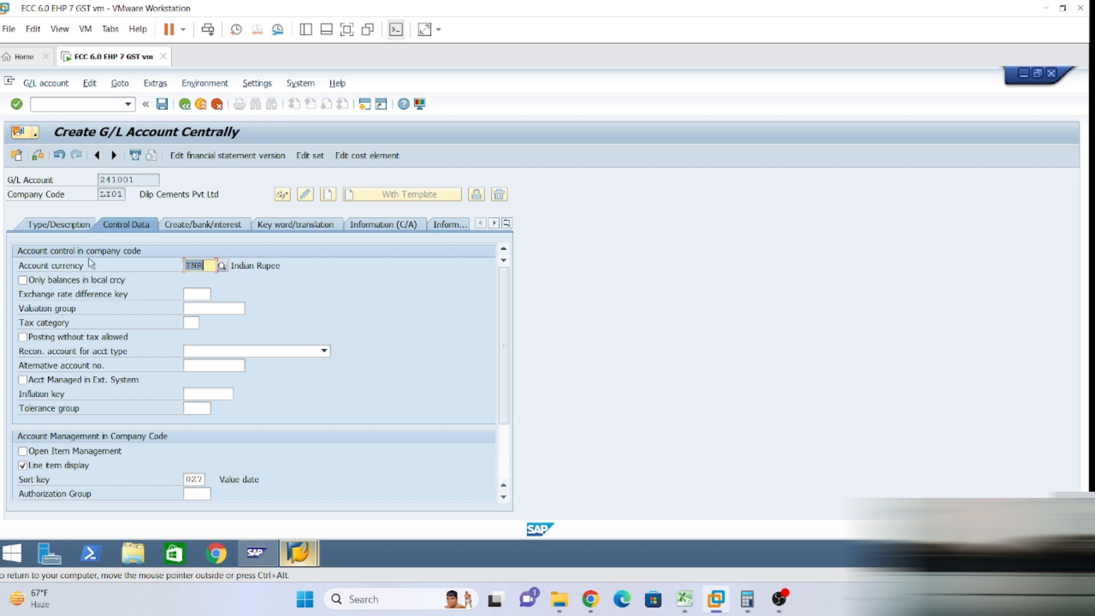
pyautogui.click(23, 452)
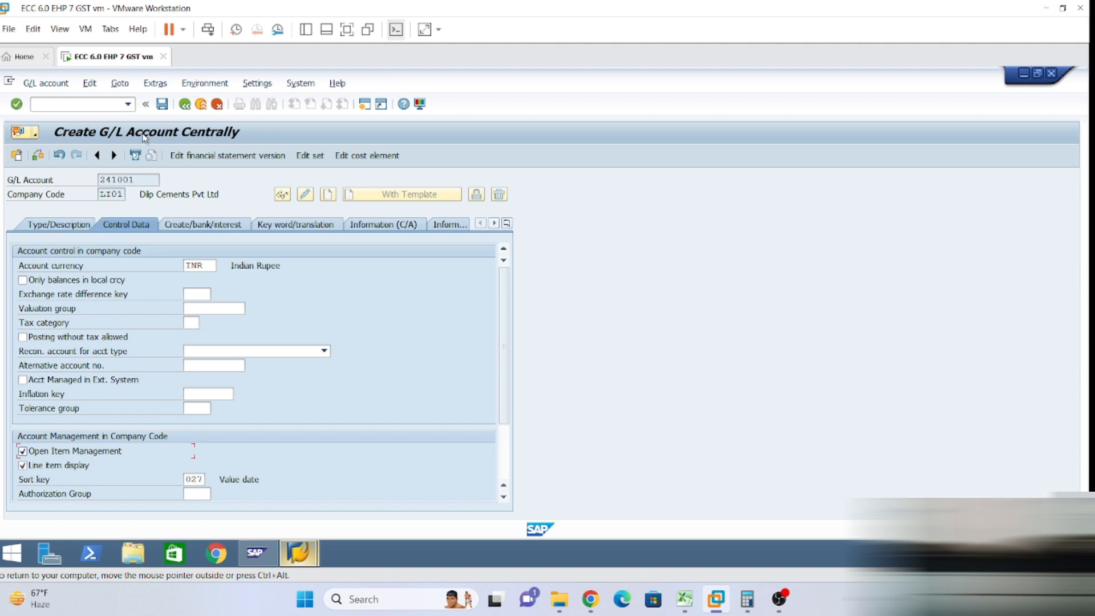
pyautogui.click(162, 104)
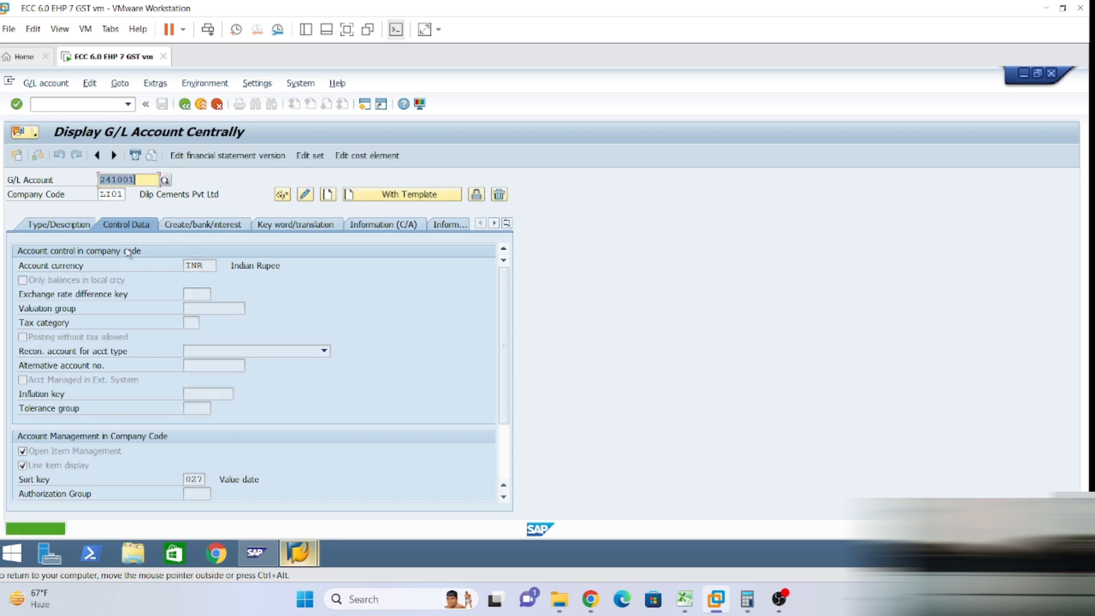
# Start account 241002 using 241001 as the reference account.
pyautogui.click(44, 228)
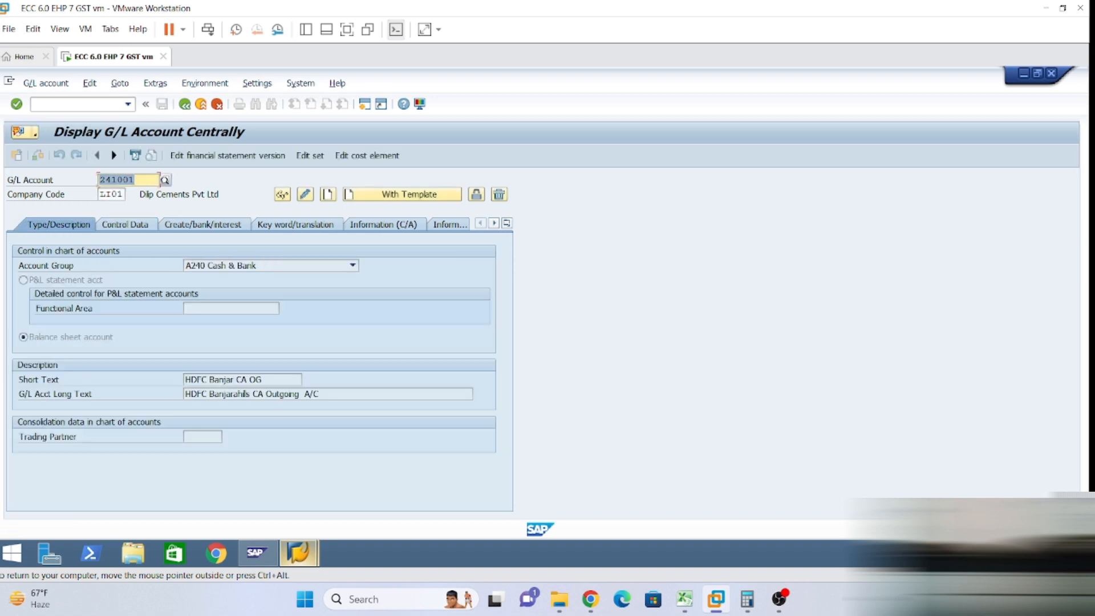
pyautogui.press('BackSpace')
pyautogui.write('2')
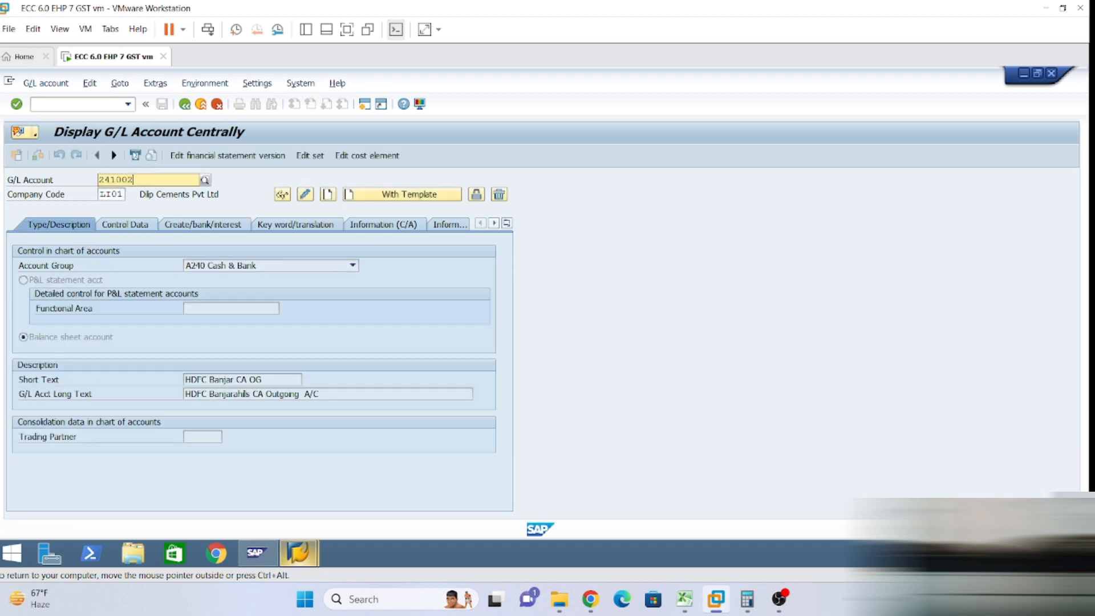
pyautogui.click(393, 197)
pyautogui.click(179, 259)
pyautogui.press('BackSpace')
pyautogui.write('1001')
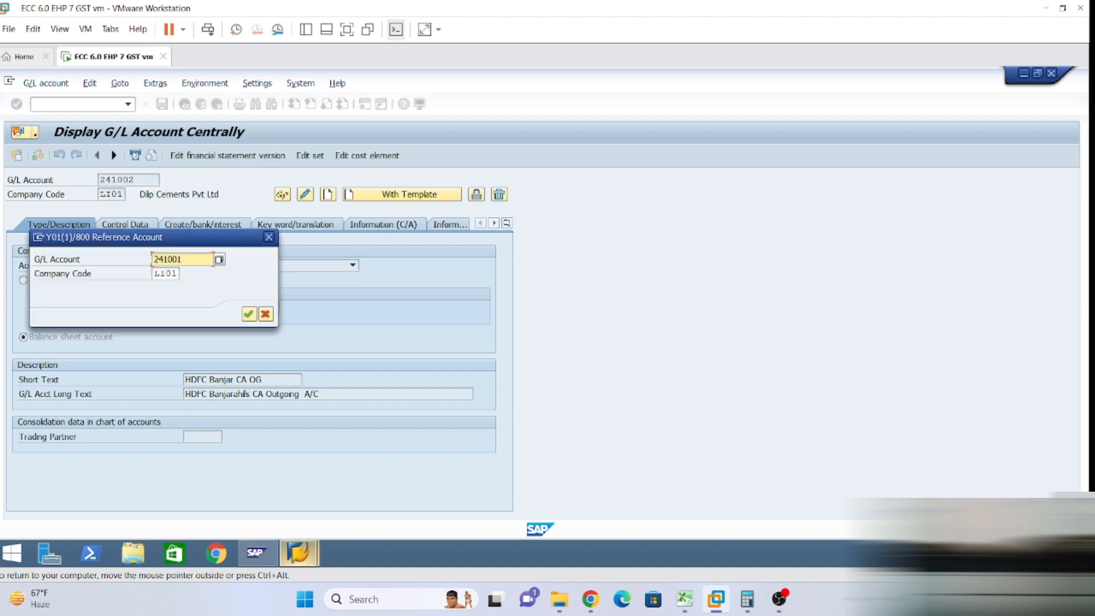
pyautogui.press('Return')
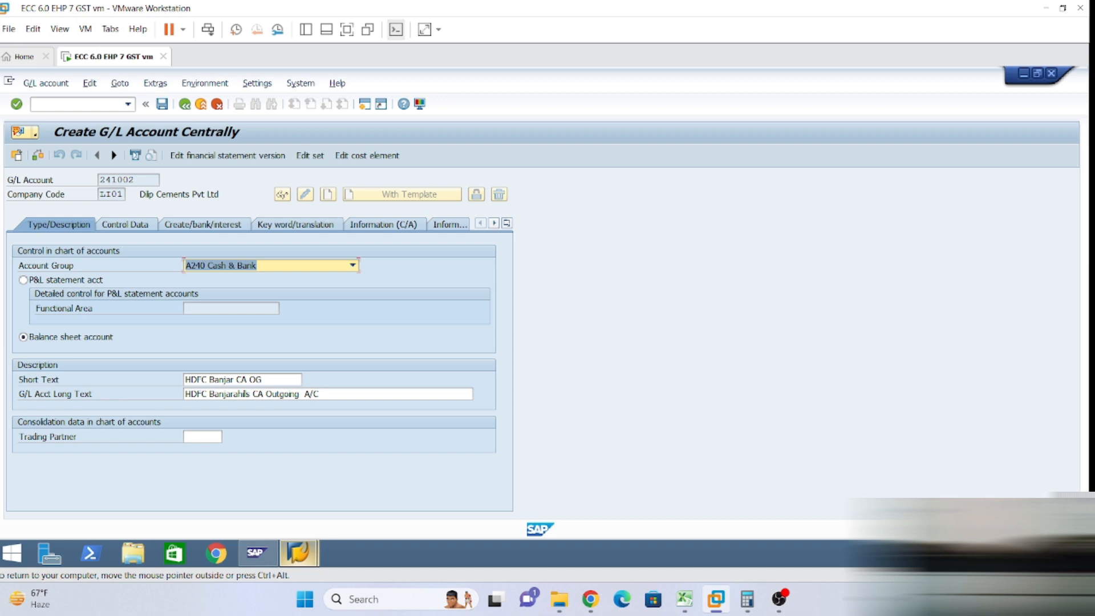
# Set the short text to 'HDFC Banjar CA INM' and the long text to the Incoming A/C name, then save.
pyautogui.click(269, 380)
pyautogui.press('BackSpace')
pyautogui.press('BackSpace')
pyautogui.write('1')
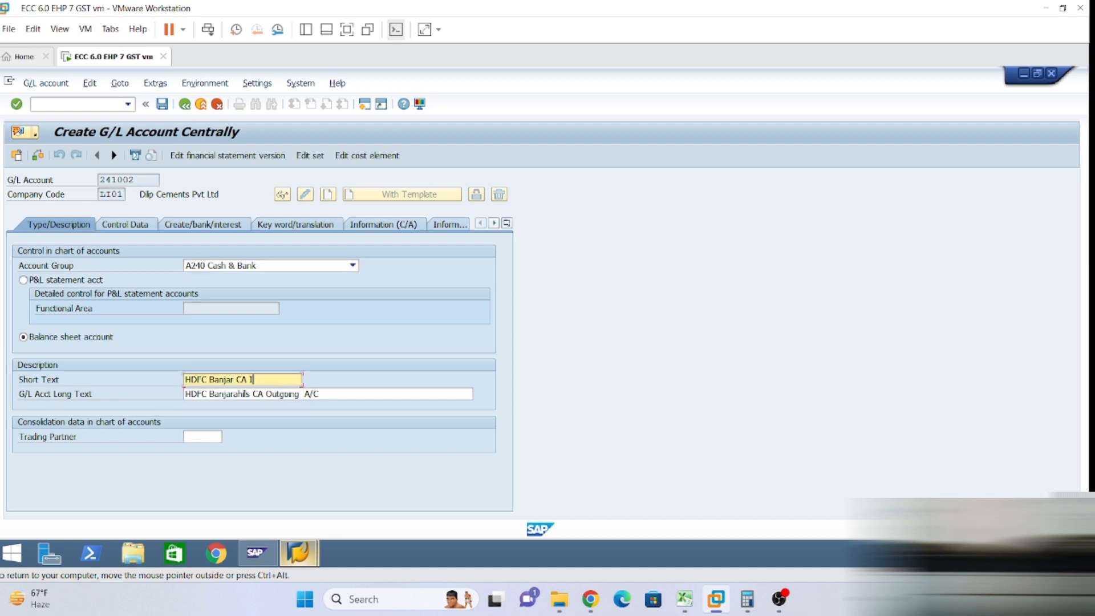
pyautogui.write('NM')
pyautogui.click(266, 393)
pyautogui.press('Delete')
pyautogui.press('Delete')
pyautogui.press('Delete')
pyautogui.press('Delete')
pyautogui.press('Delete')
pyautogui.press('Delete')
pyautogui.press('Delete')
pyautogui.press('Delete')
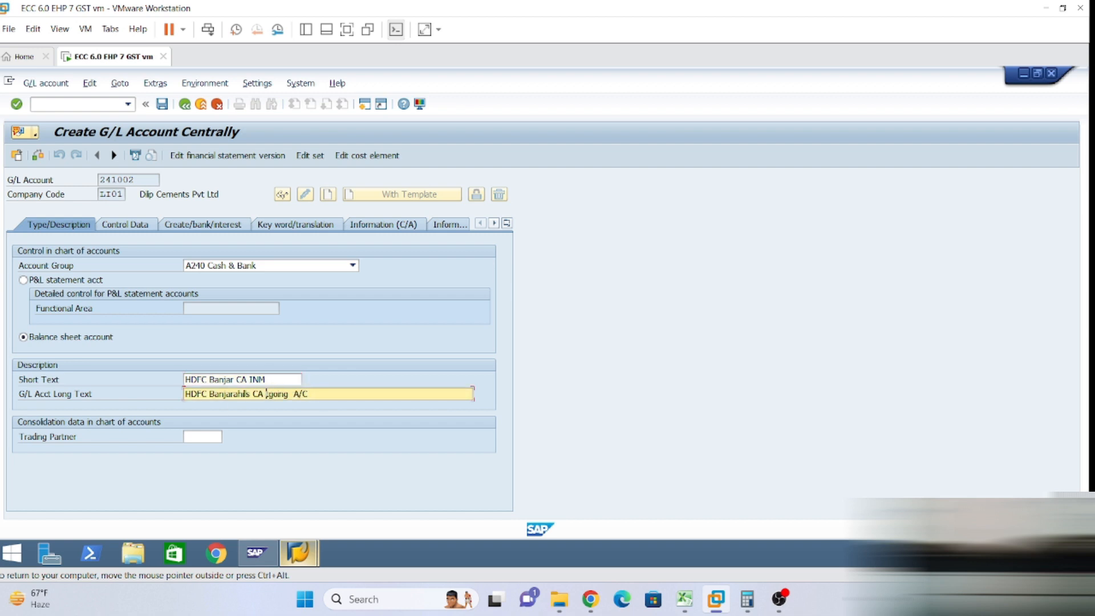
pyautogui.write('Incoming')
pyautogui.press('BackSpace')
pyautogui.click(137, 227)
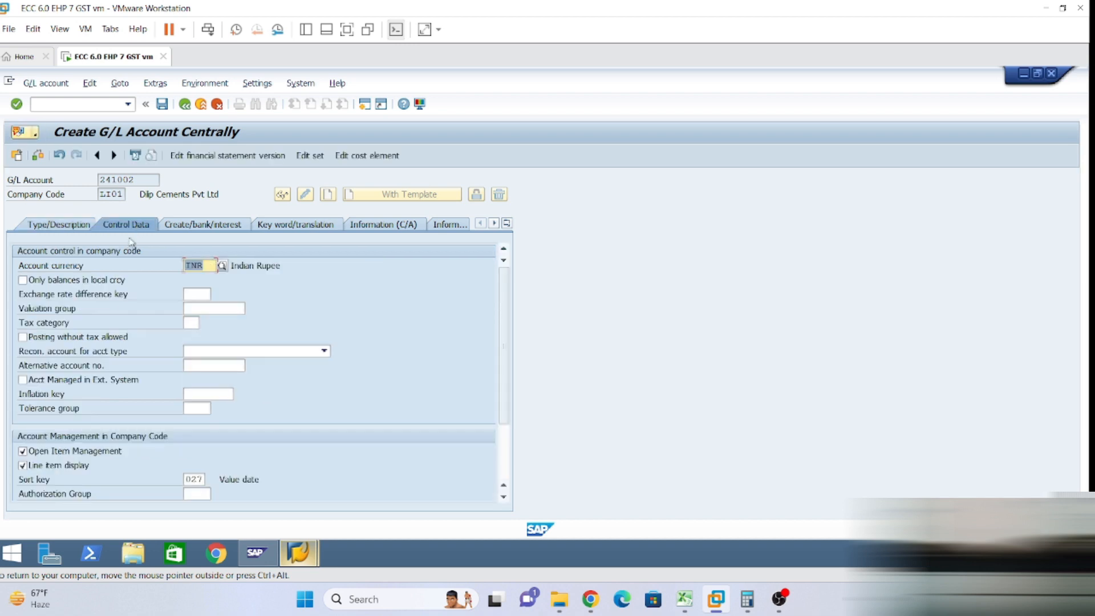
pyautogui.click(162, 104)
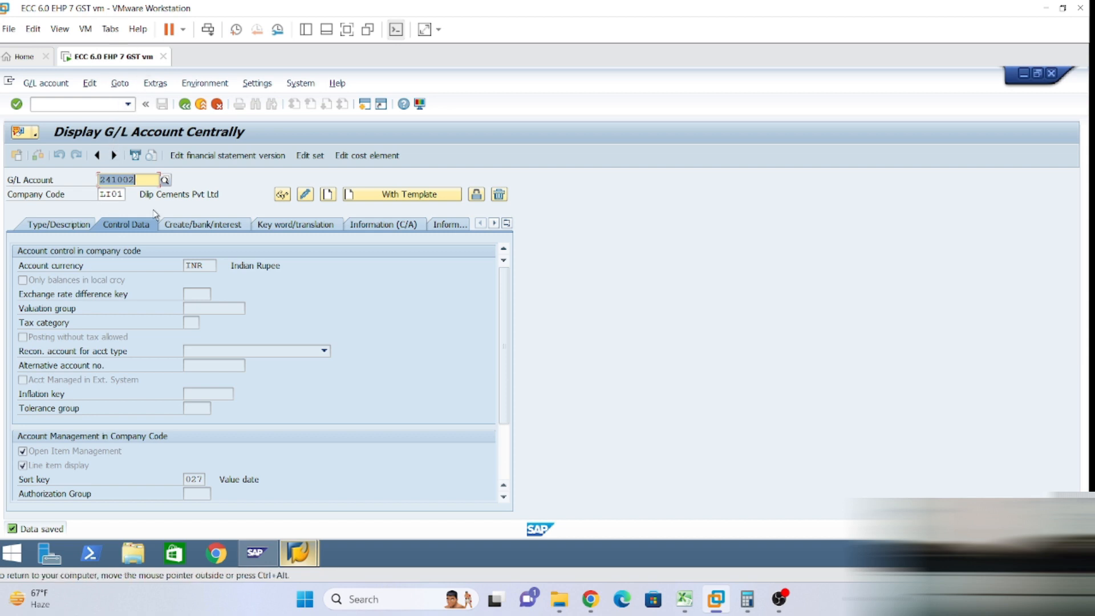
# Start account 241003 using 241001 as the reference account.
pyautogui.click(136, 180)
pyautogui.press('BackSpace')
pyautogui.write('3')
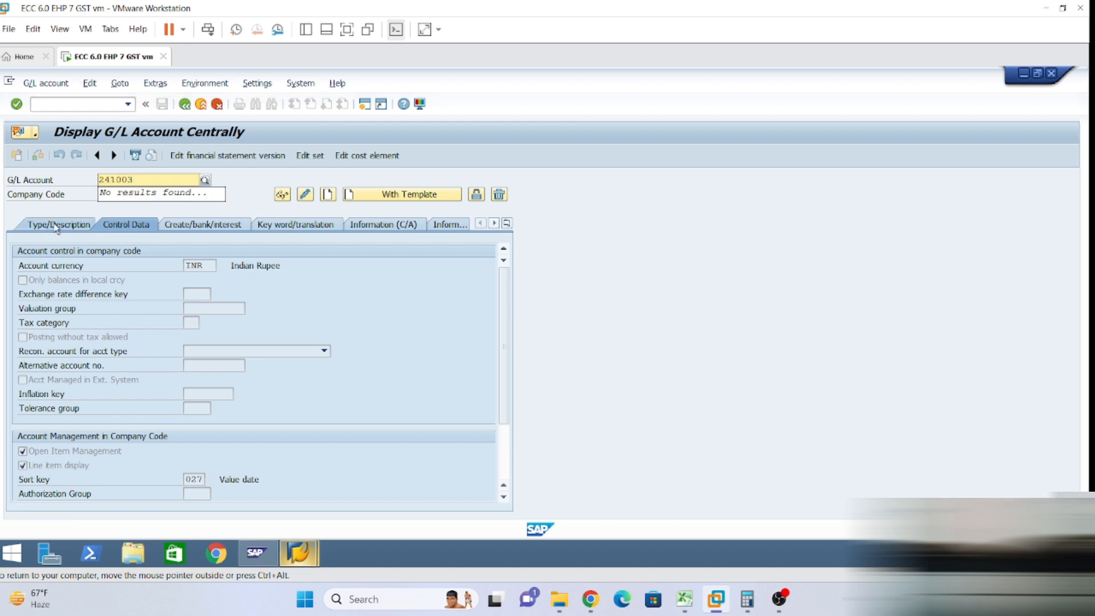
pyautogui.click(54, 224)
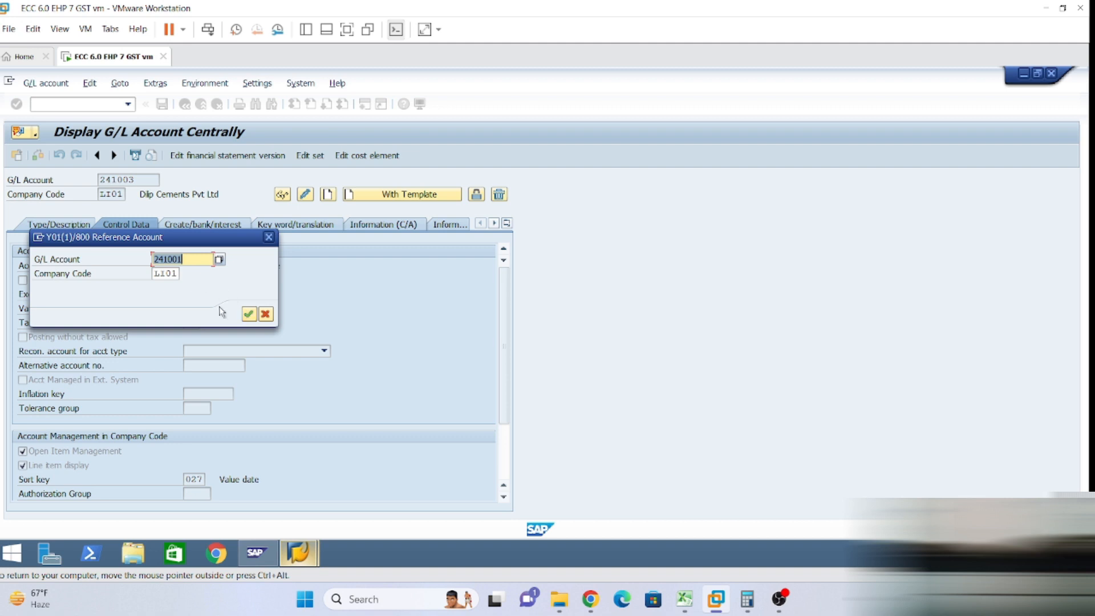
pyautogui.click(249, 314)
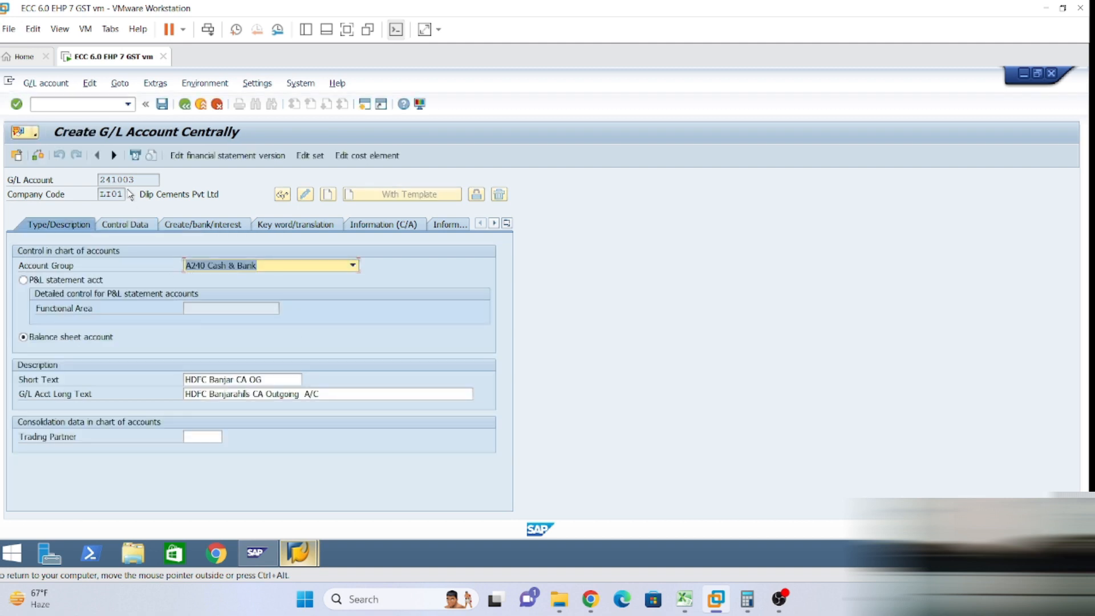
# Set the short text to 'HDFC Banjar CA BT' and the long text to the Bank Transfer A/C name, then save.
pyautogui.click(262, 379)
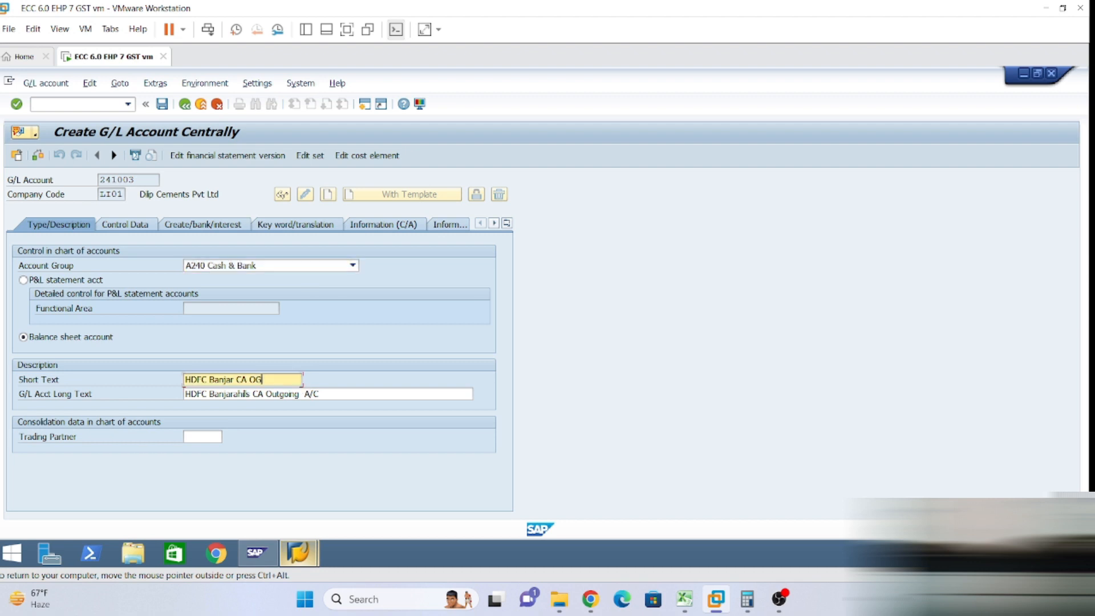
pyautogui.press('BackSpace')
pyautogui.press('BackSpace')
pyautogui.write('BT')
pyautogui.click(269, 393)
pyautogui.press('BackSpace')
pyautogui.press('BackSpace')
pyautogui.press('BackSpace')
pyautogui.press('BackSpace')
pyautogui.press('BackSpace')
pyautogui.press('BackSpace')
pyautogui.press('BackSpace')
pyautogui.press('BackSpace')
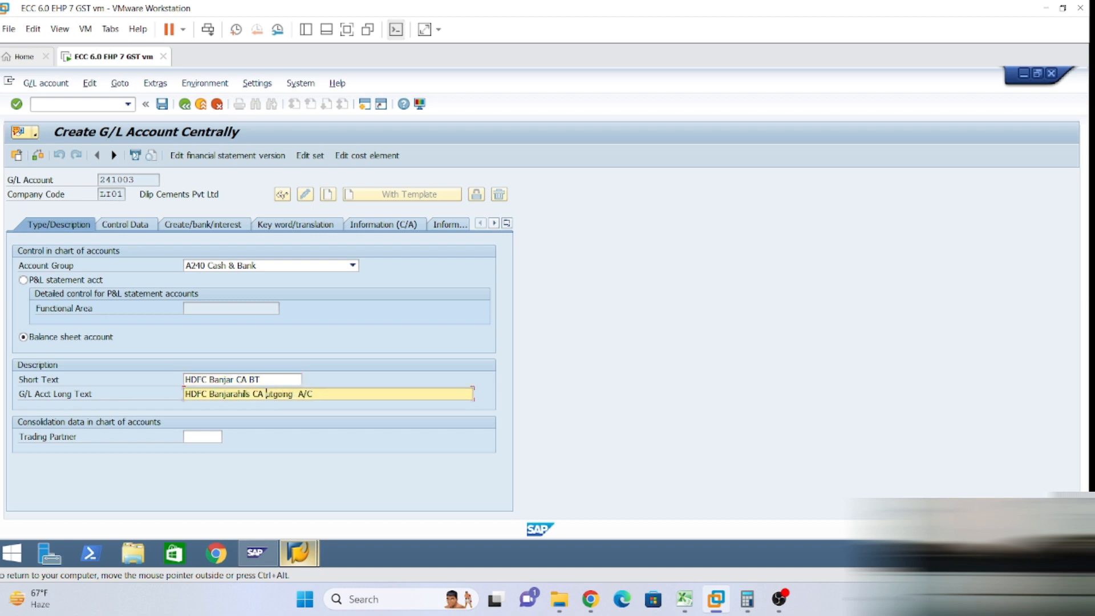
pyautogui.write('Bank Transfer')
pyautogui.click(131, 226)
pyautogui.click(161, 104)
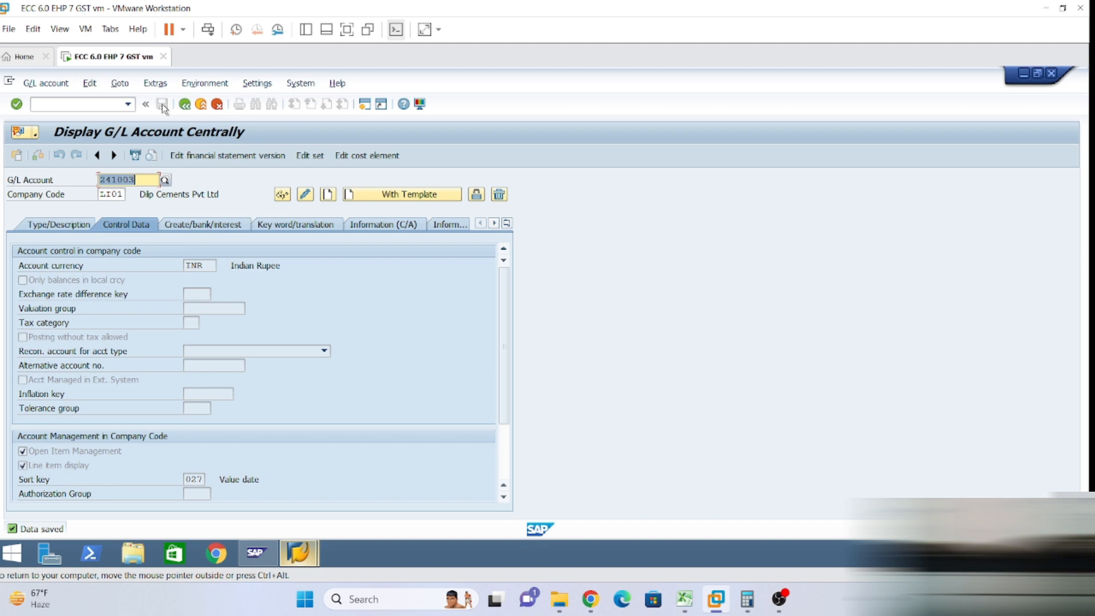
pyautogui.click(61, 229)
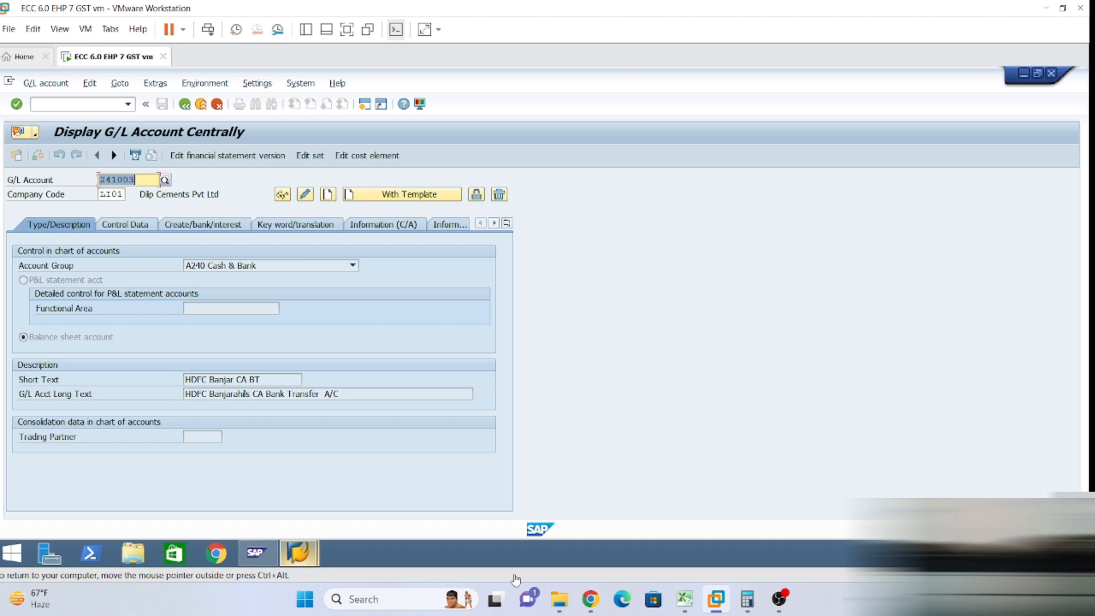
pyautogui.click(684, 599)
pyautogui.scroll(-1, 474, 411)
pyautogui.moveTo(82, 383); pyautogui.dragTo(345, 422)
pyautogui.click(455, 421)
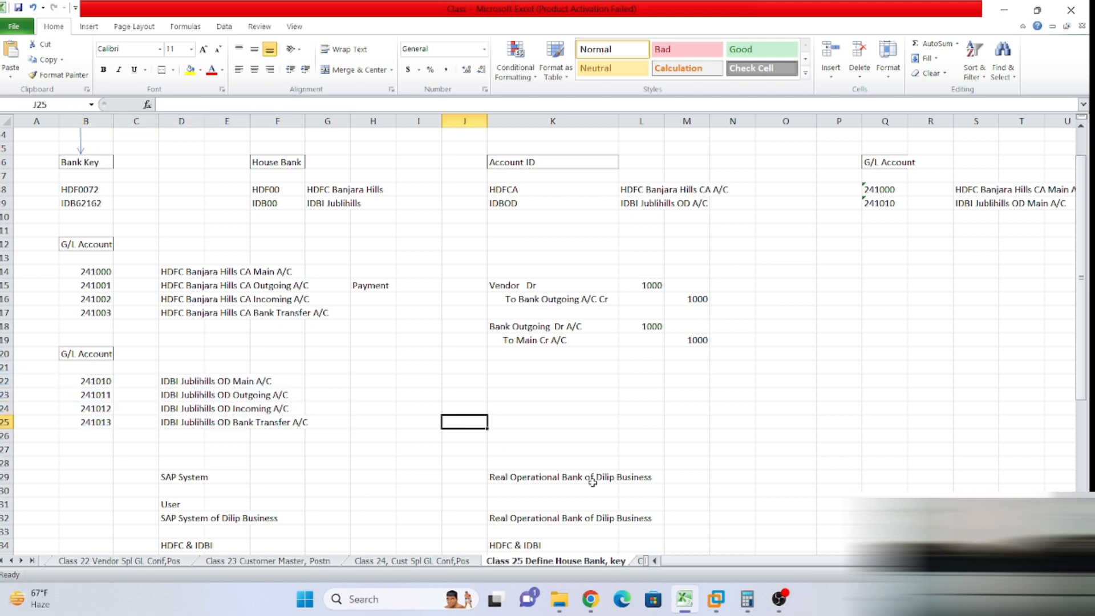
pyautogui.moveTo(715, 599)
pyautogui.click(740, 563)
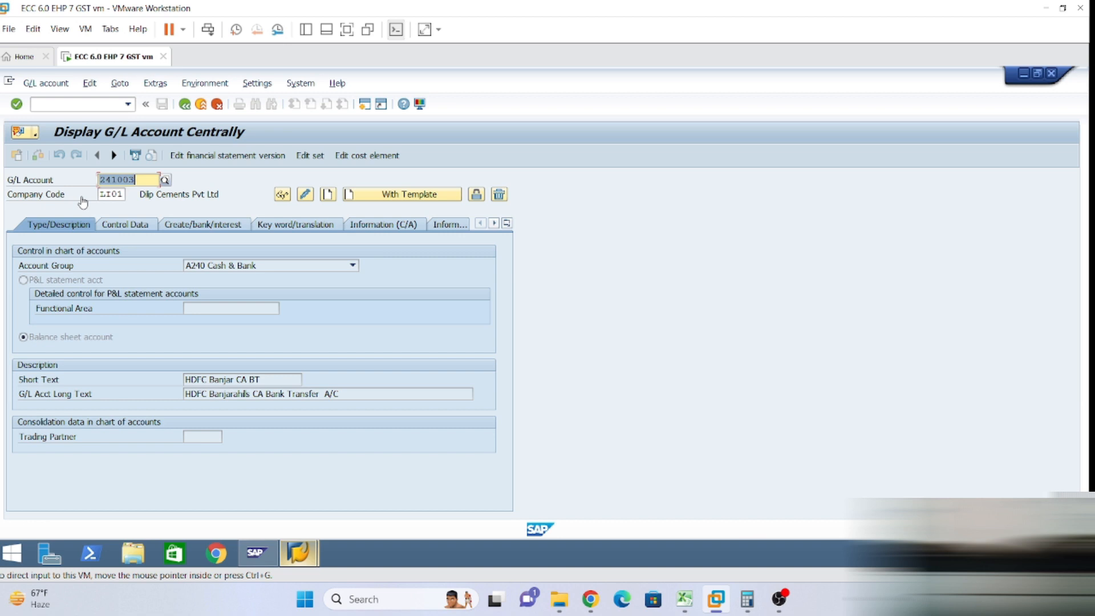
# Start account 241010 in LI01 using 241000 as the reference account.
pyautogui.click(134, 179)
pyautogui.press('BackSpace')
pyautogui.press('BackSpace')
pyautogui.write('10')
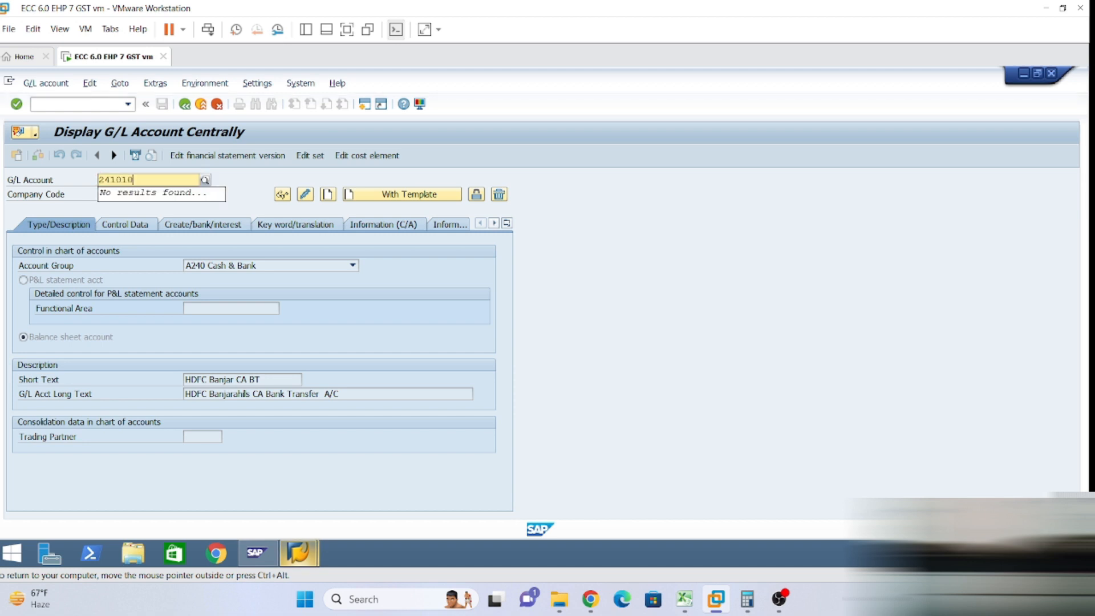
pyautogui.press('Return')
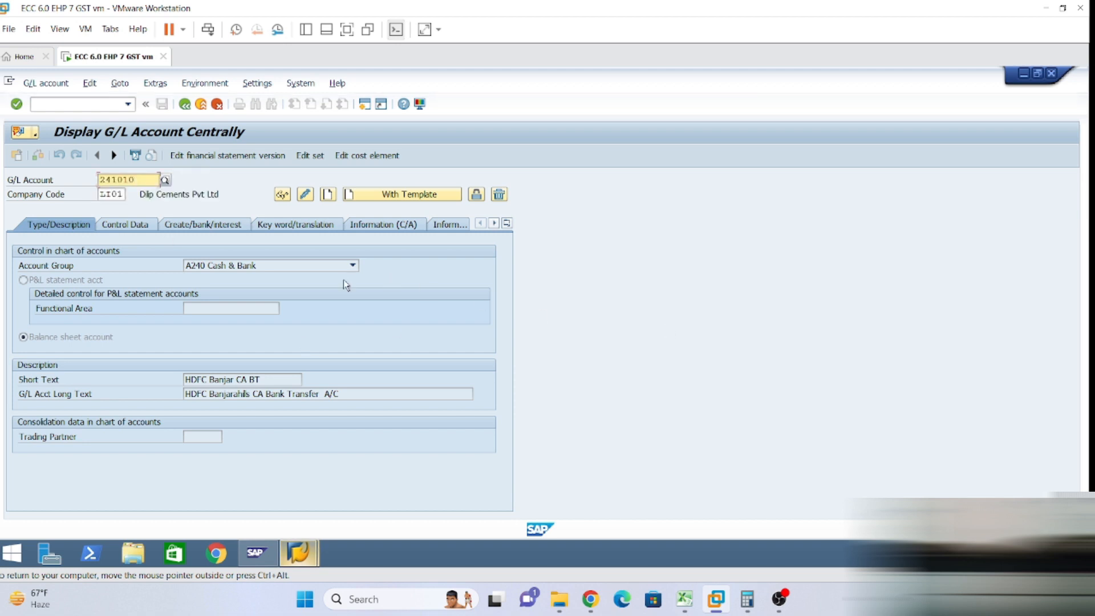
pyautogui.click(389, 195)
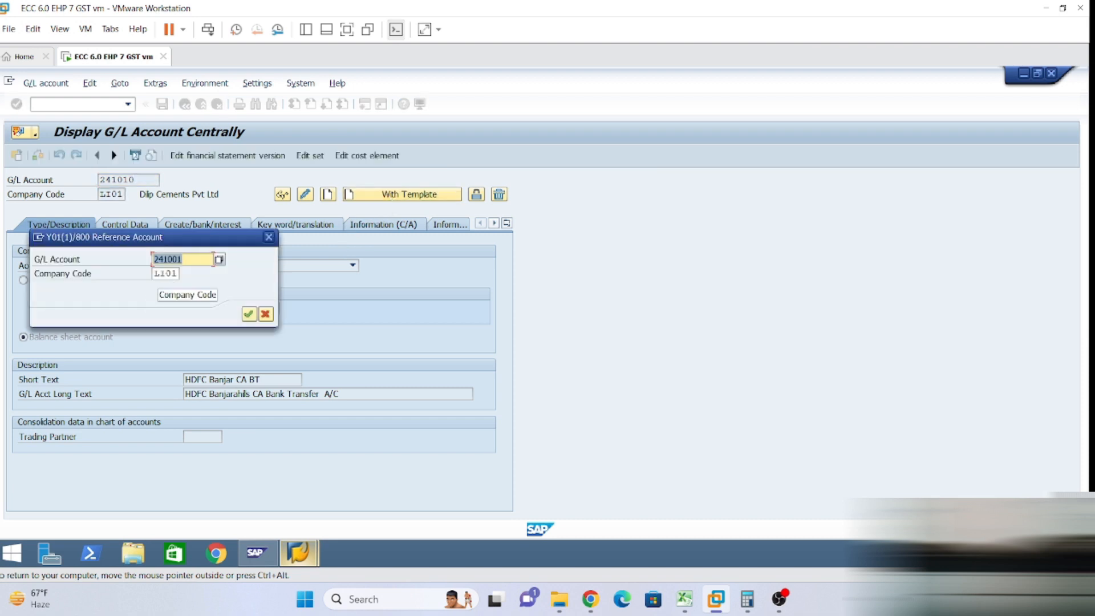
pyautogui.write('241000')
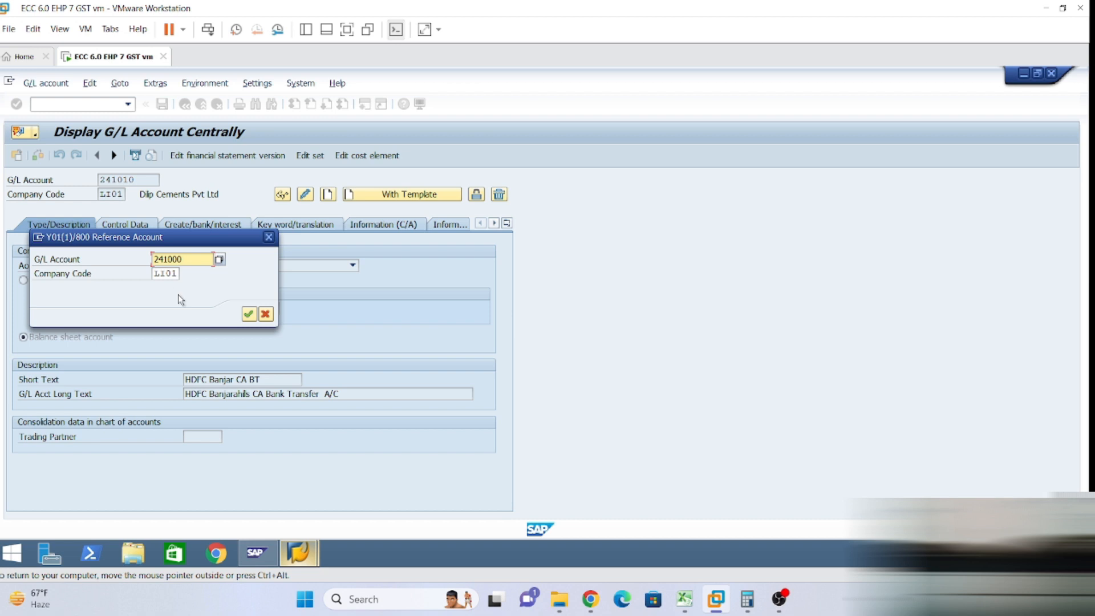
pyautogui.click(246, 316)
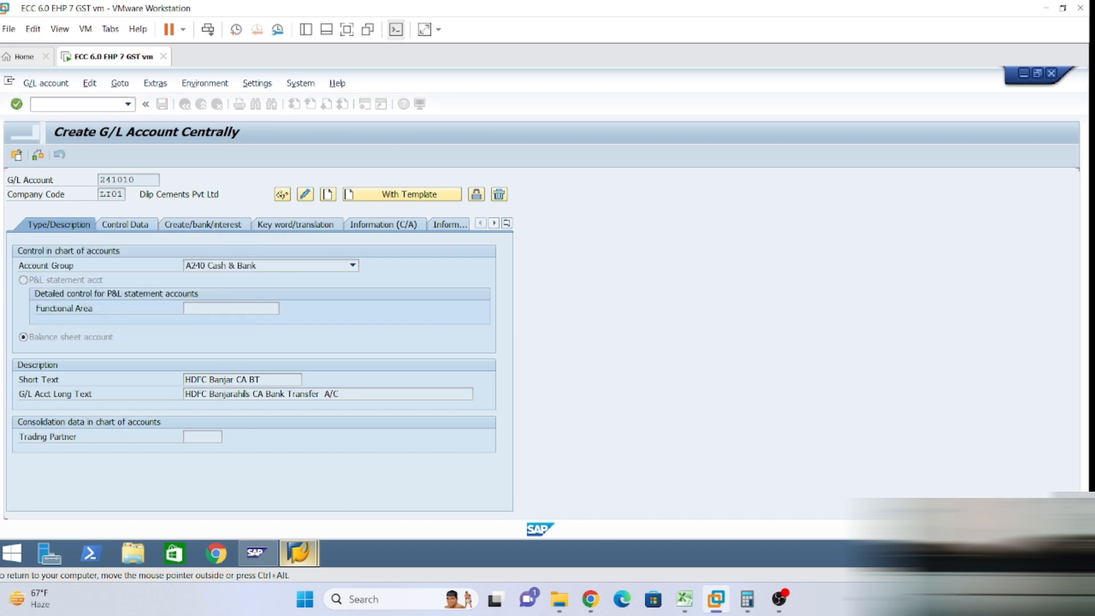
# Rewrite the short text as 'IDBI Jubilhil OD MN'.
pyautogui.click(191, 380)
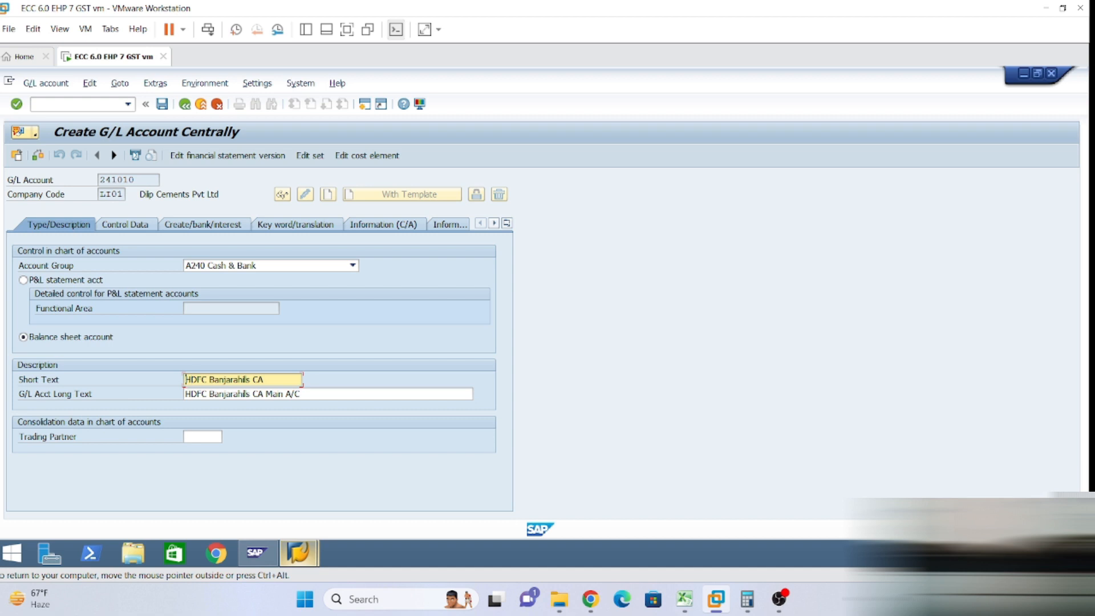
pyautogui.press('Delete')
pyautogui.press('Delete')
pyautogui.press('Delete')
pyautogui.press('Delete')
pyautogui.press('Delete')
pyautogui.write('IDBI')
pyautogui.press('Delete')
pyautogui.press('Delete')
pyautogui.press('Delete')
pyautogui.press('Delete')
pyautogui.press('Delete')
pyautogui.press('Delete')
pyautogui.press('Delete')
pyautogui.write('Jubi')
pyautogui.press('End')
pyautogui.press('BackSpace')
pyautogui.press('BackSpace')
pyautogui.press('BackSpace')
pyautogui.write('OD M')
pyautogui.press('BackSpace')
pyautogui.press('BackSpace')
pyautogui.press('BackSpace')
pyautogui.press('BackSpace')
pyautogui.press('BackSpace')
pyautogui.press('BackSpace')
pyautogui.write('OD MN')
pyautogui.hotkey('ctrl', 'shift', 'Left')
pyautogui.hotkey('ctrl', 'shift', 'Left')
pyautogui.hotkey('ctrl', 'shift', 'Left')
pyautogui.hotkey('ctrl', 'c')
pyautogui.press('End')
# Change the long text to 'HDFC Jubilhil OD Main A/C' and save 241010, accepting the warnings.
pyautogui.press('Tab')
pyautogui.hotkey('ctrl', 'Right')
pyautogui.hotkey('ctrl', 'shift', 'Right')
pyautogui.hotkey('ctrl', 'shift', 'Right')
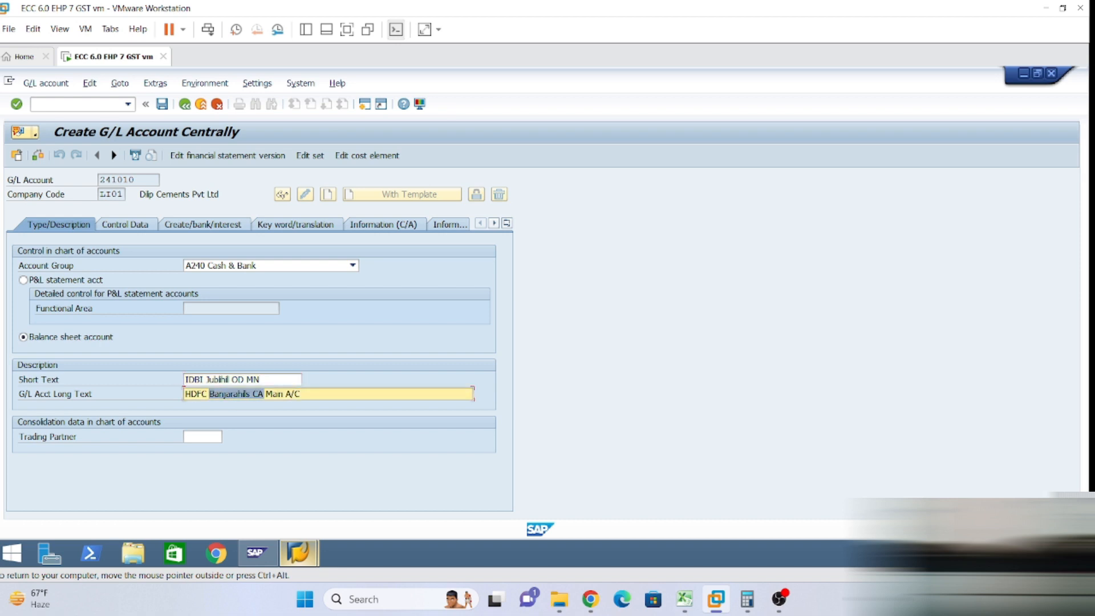
pyautogui.hotkey('ctrl', 'v')
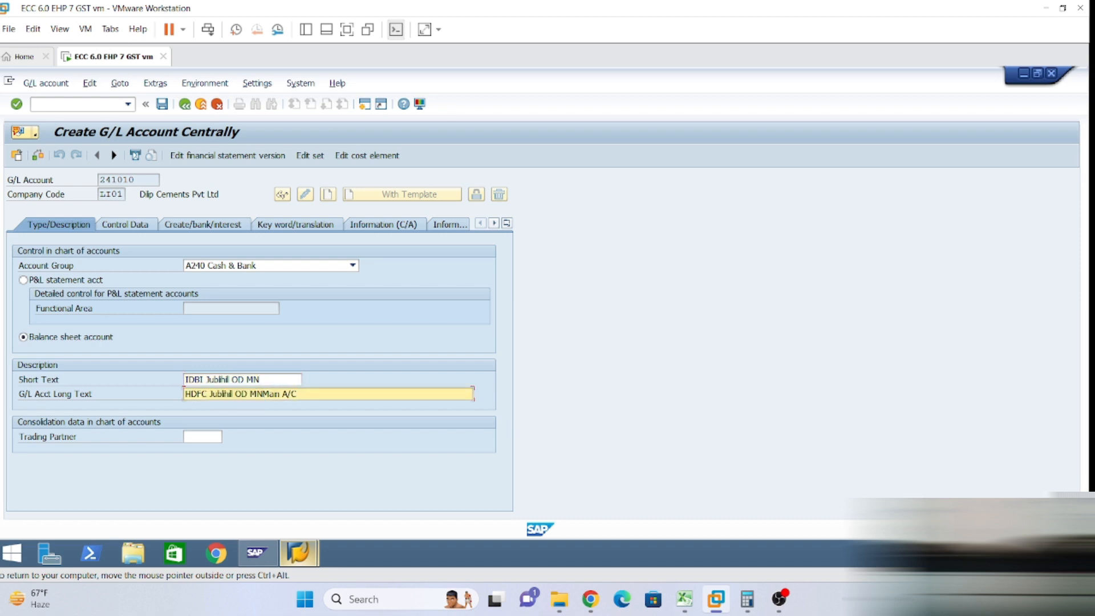
pyautogui.press('BackSpace')
pyautogui.press('BackSpace')
pyautogui.click(114, 223)
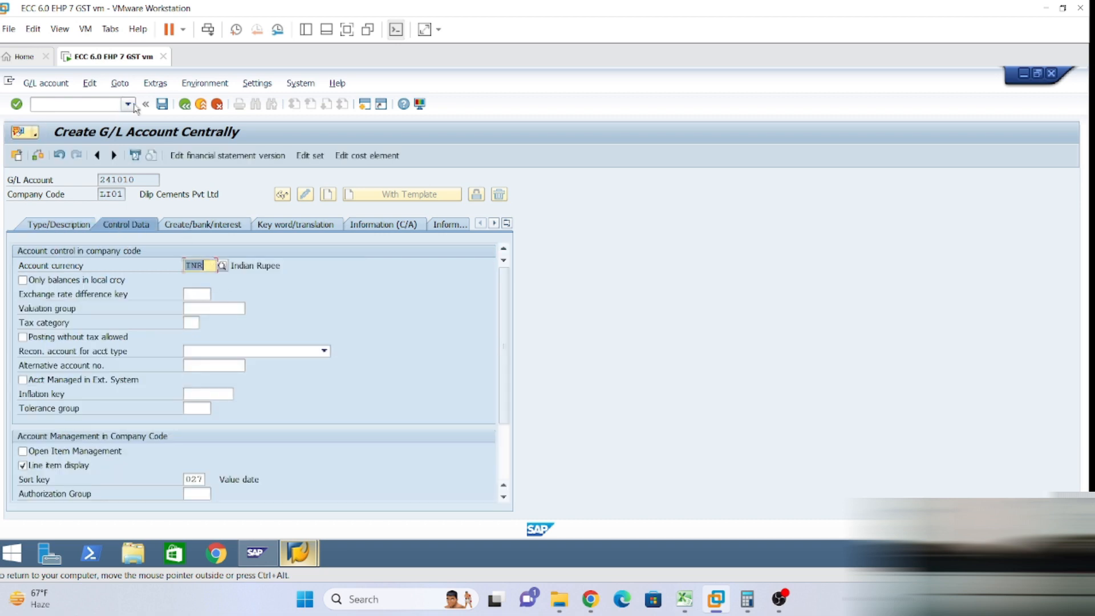
pyautogui.click(163, 105)
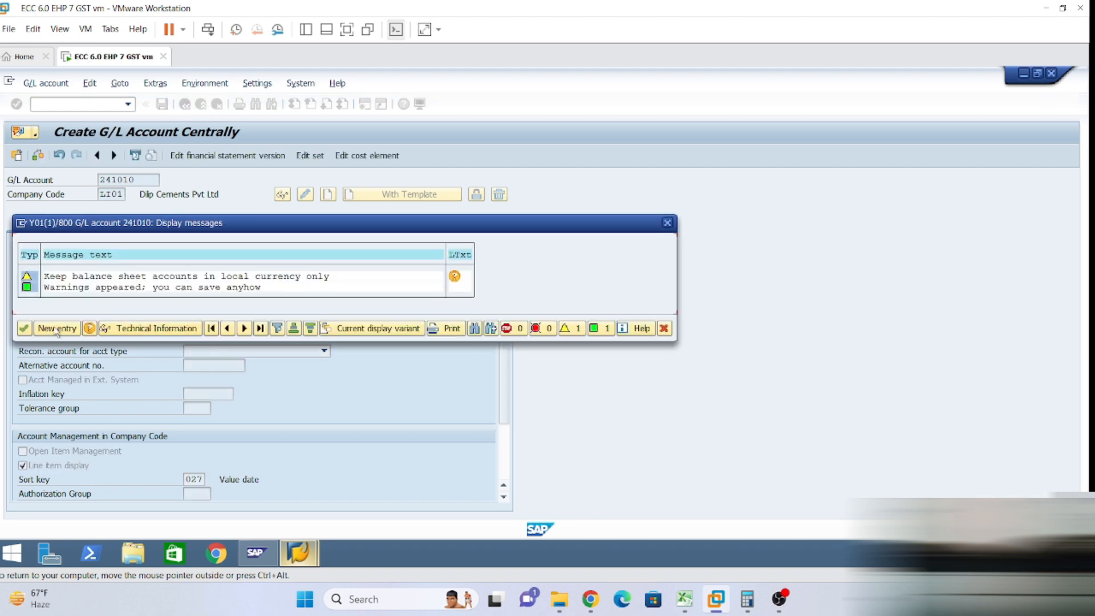
pyautogui.click(25, 329)
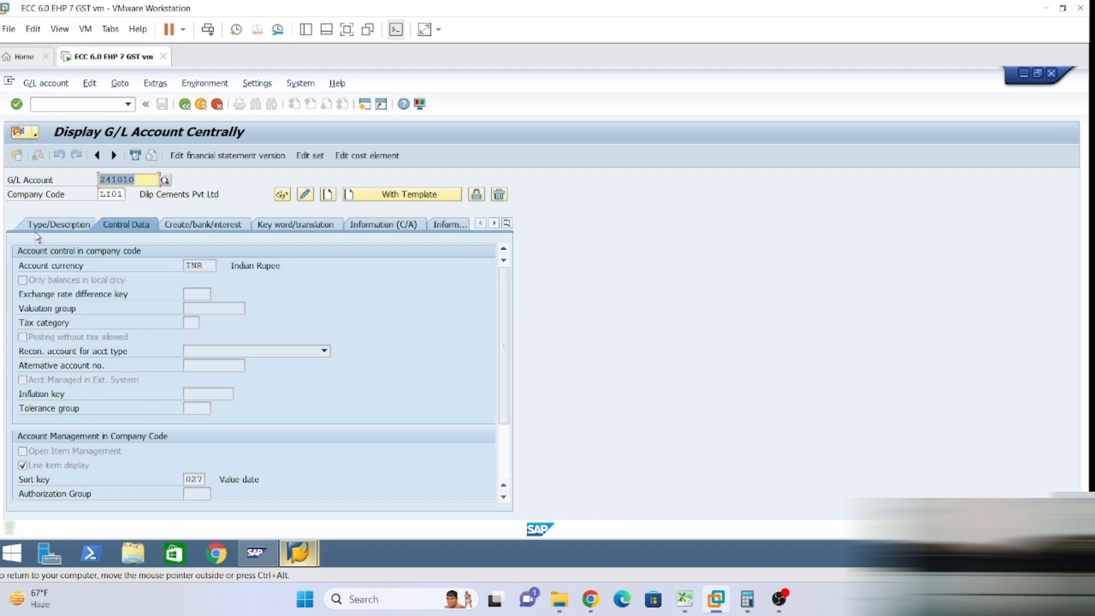
# Review 241010's control data and bank/interest settings, then return to Type/Description.
pyautogui.click(55, 224)
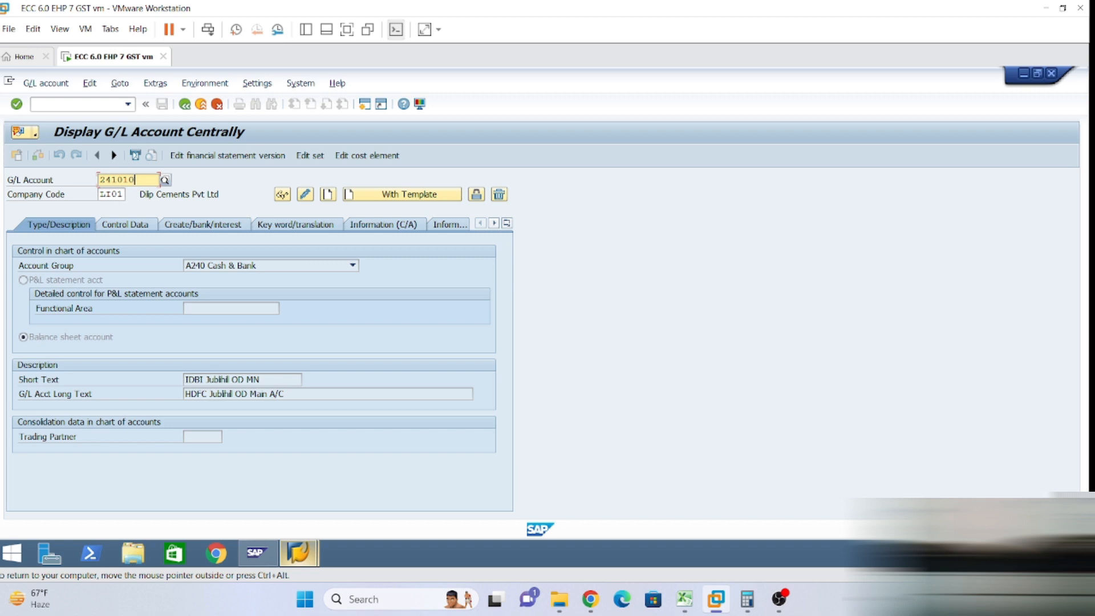
pyautogui.click(126, 224)
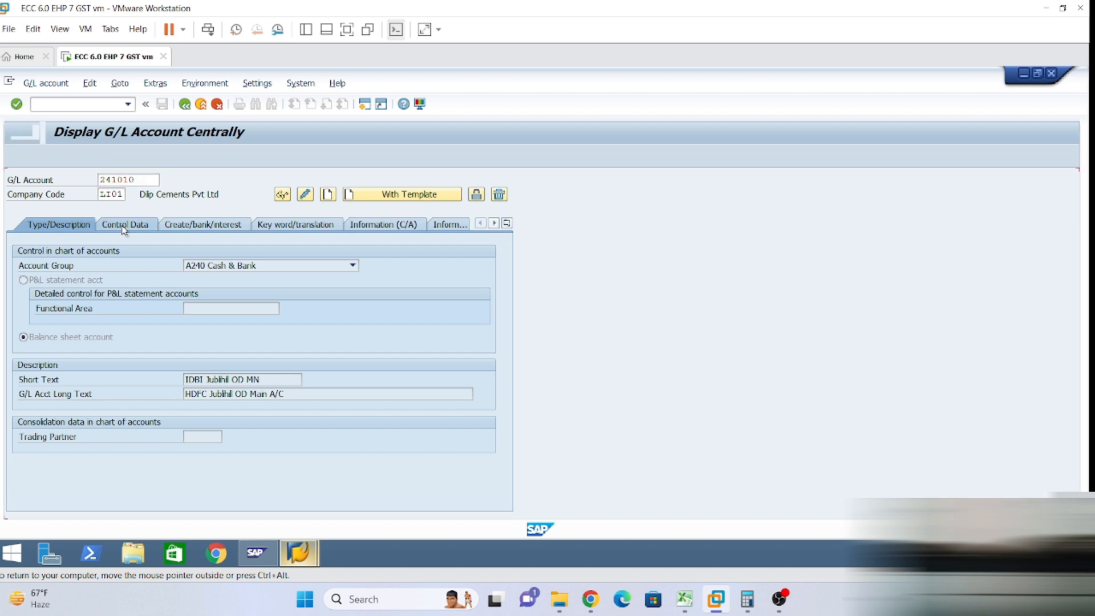
pyautogui.click(201, 228)
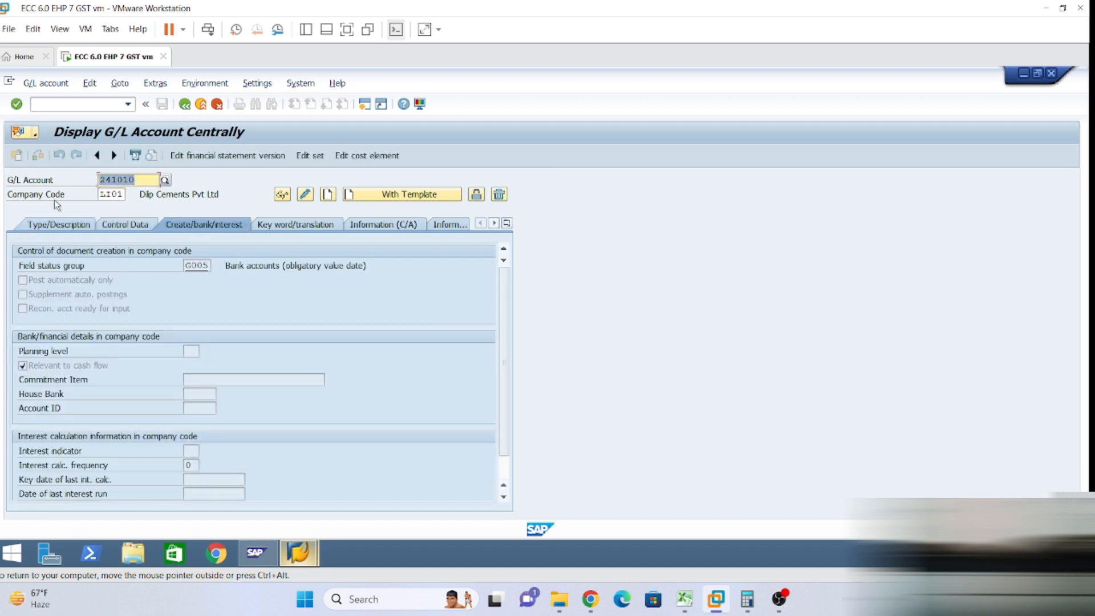
pyautogui.click(51, 226)
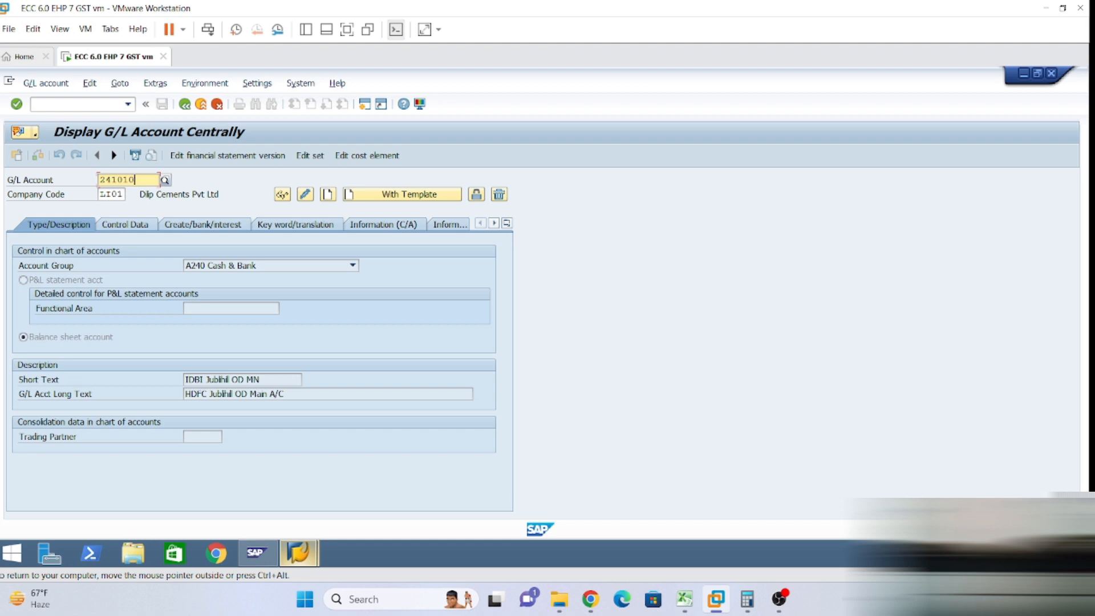
# Start account 241011 using 241001 as the reference account.
pyautogui.press('BackSpace')
pyautogui.write('1')
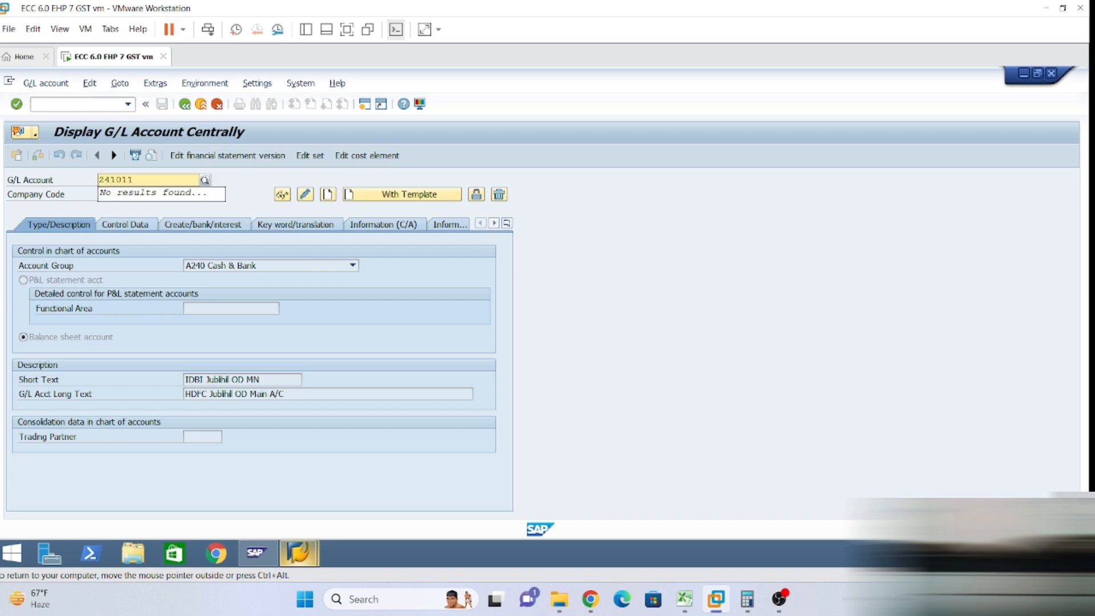
pyautogui.click(407, 195)
pyautogui.click(198, 259)
pyautogui.press('BackSpace')
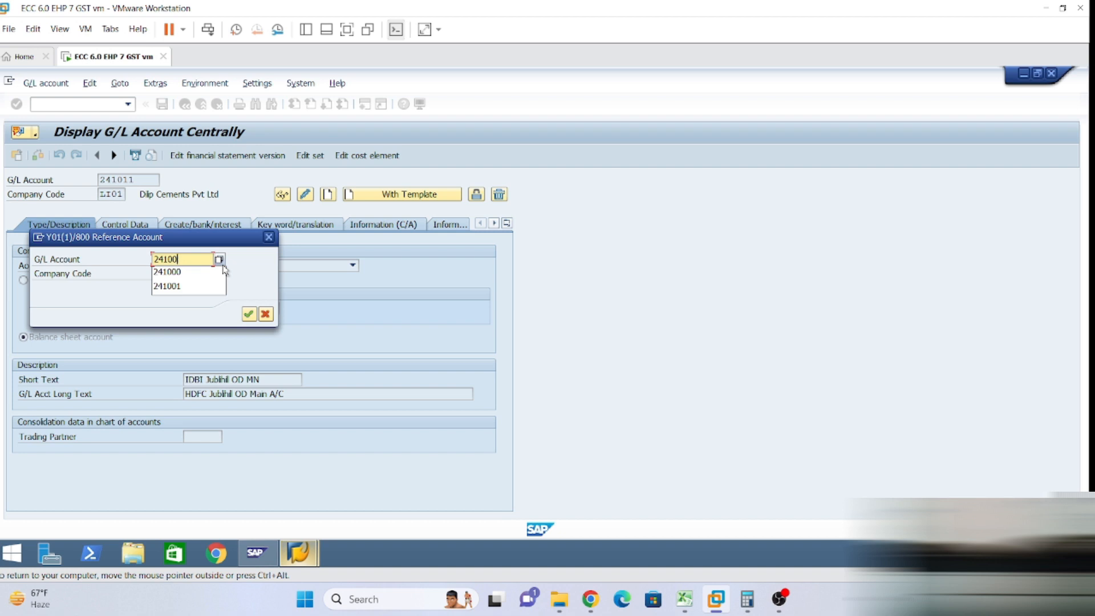
pyautogui.write('1')
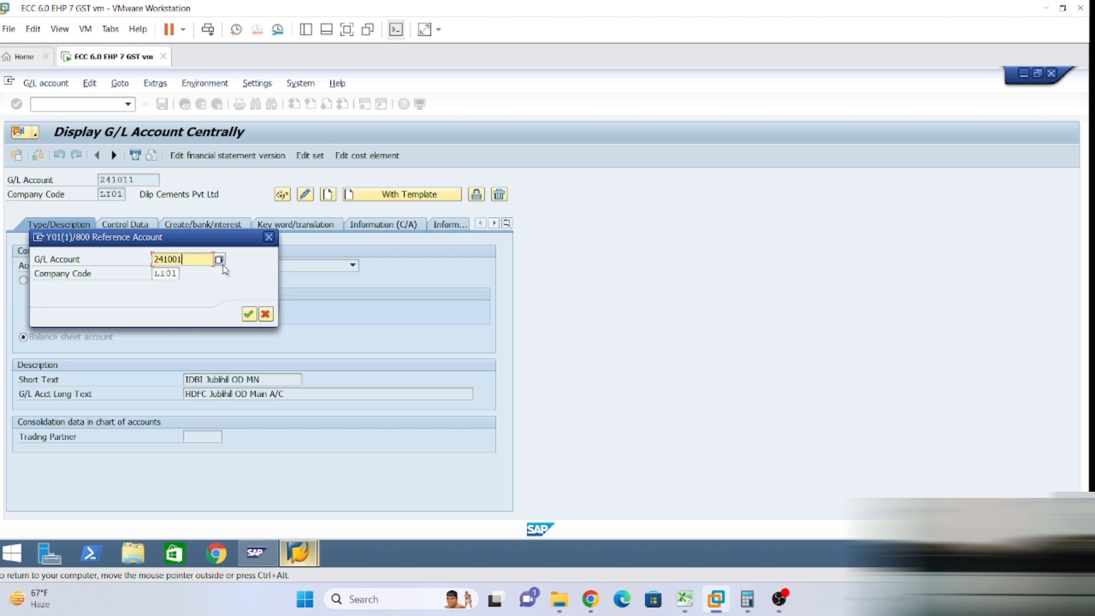
pyautogui.click(248, 314)
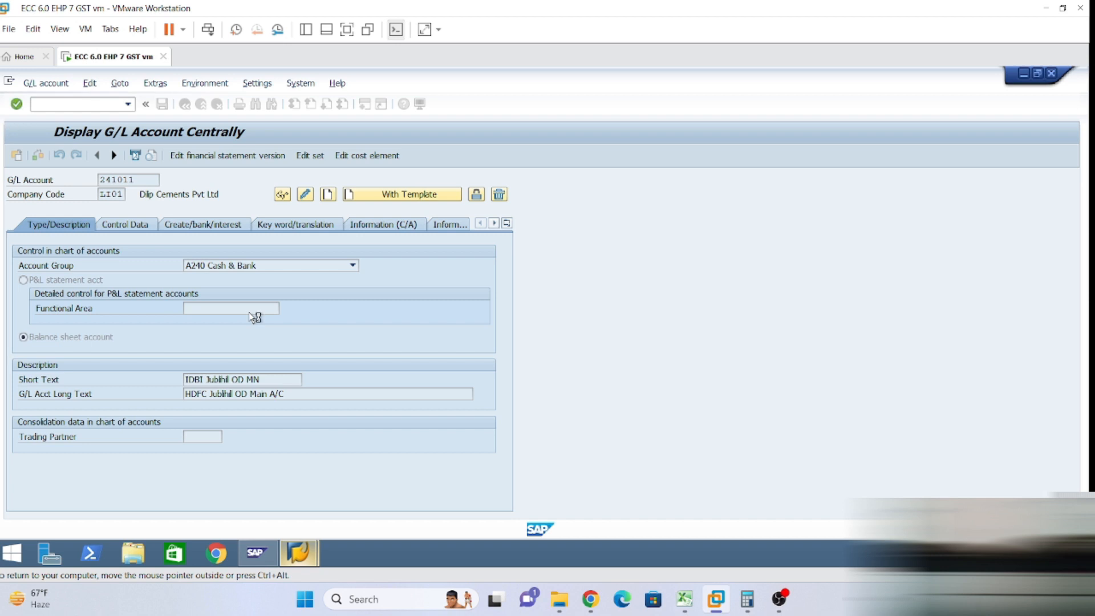
# Rewrite the short text as 'IDBI Jubilhil OD OG' and copy it.
pyautogui.click(209, 379)
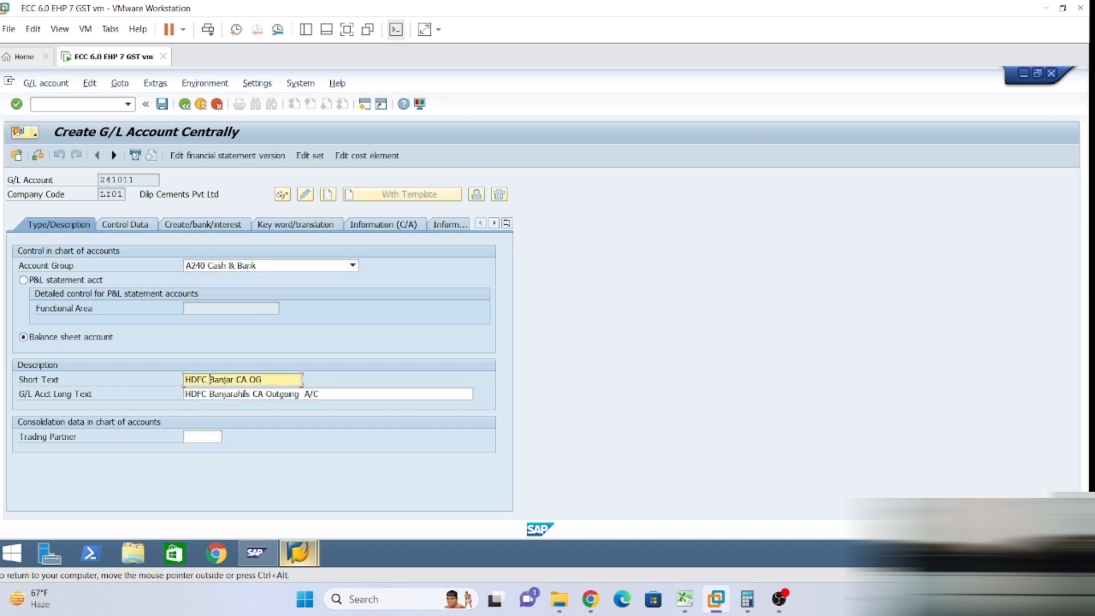
pyautogui.press('Delete')
pyautogui.press('Delete')
pyautogui.press('Delete')
pyautogui.press('Delete')
pyautogui.press('Delete')
pyautogui.press('Delete')
pyautogui.press('BackSpace')
pyautogui.press('BackSpace')
pyautogui.press('BackSpace')
pyautogui.press('BackSpace')
pyautogui.press('BackSpace')
pyautogui.write('IDBI')
pyautogui.press('Delete')
pyautogui.write('JublH')
pyautogui.write('l')
pyautogui.press('Delete')
pyautogui.press('Delete')
pyautogui.write('OD')
pyautogui.hotkey('ctrl', 'a')
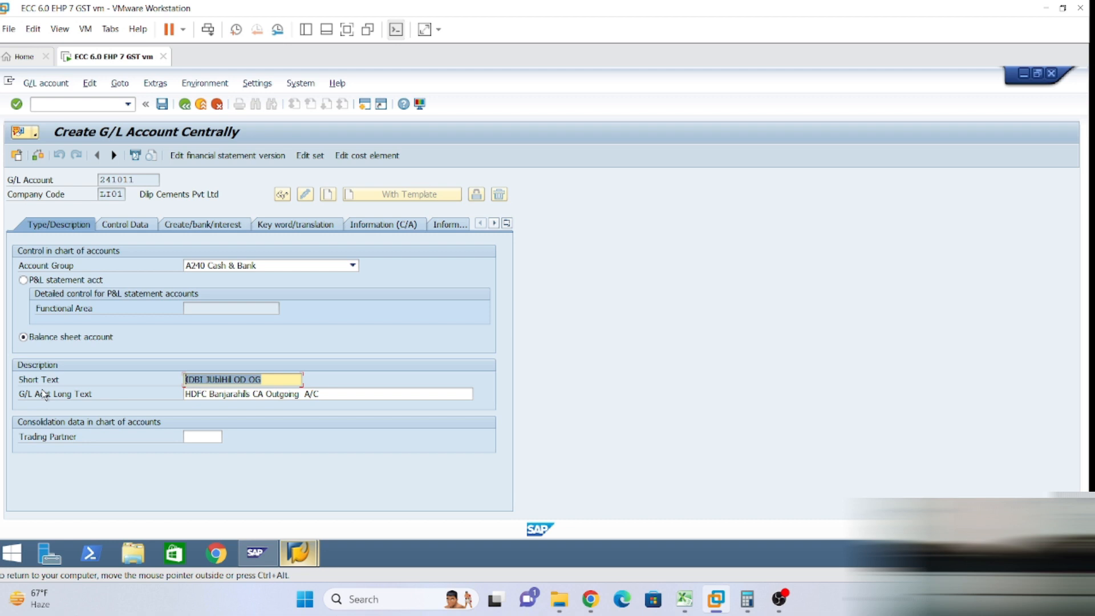
pyautogui.hotkey('ctrl', 'c')
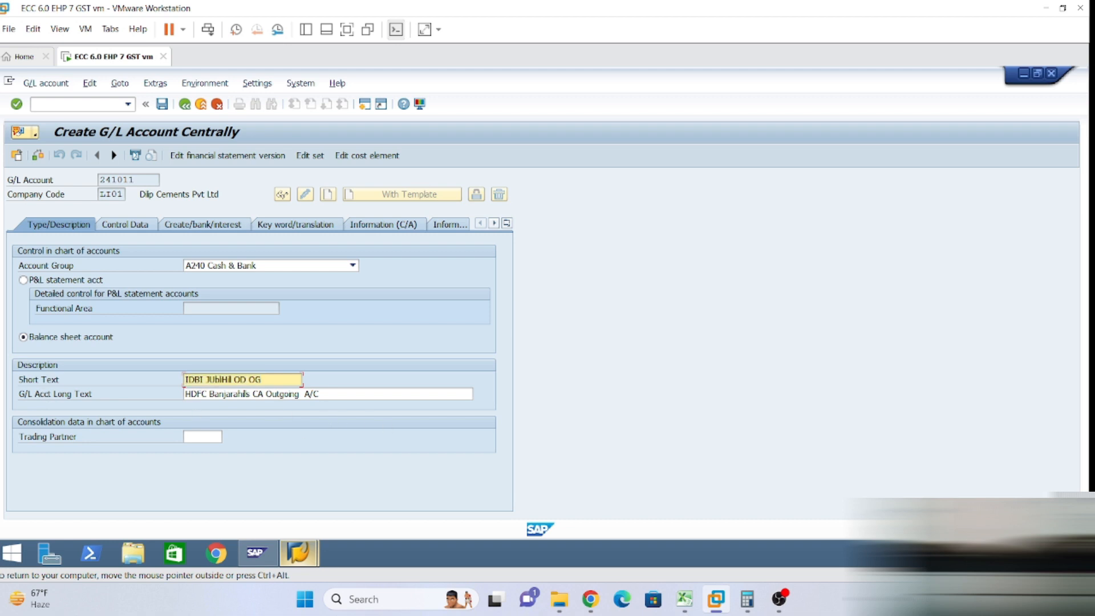
# Set the long text to 'IDBI Jubilhil OD Outgoing A/C', check the tabs, and save 241011.
pyautogui.click(318, 398)
pyautogui.hotkey('ctrl', 'a')
pyautogui.hotkey('ctrl', 'v')
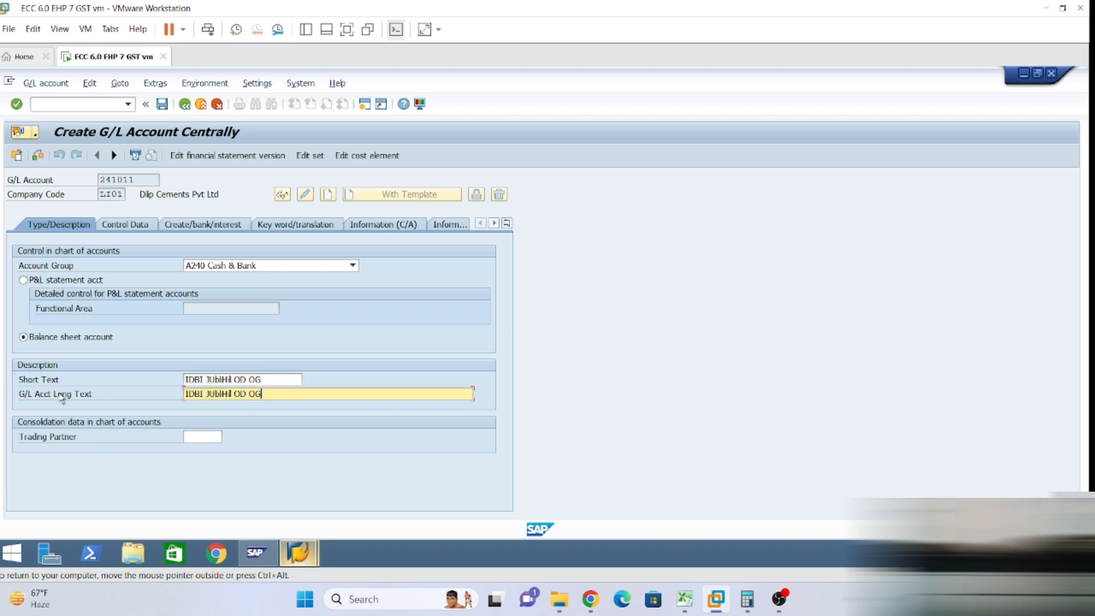
pyautogui.press('BackSpace')
pyautogui.press('BackSpace')
pyautogui.press('BackSpace')
pyautogui.press('BackSpace')
pyautogui.write('D Our')
pyautogui.press('BackSpace')
pyautogui.write('tgoing A/C')
pyautogui.click(128, 227)
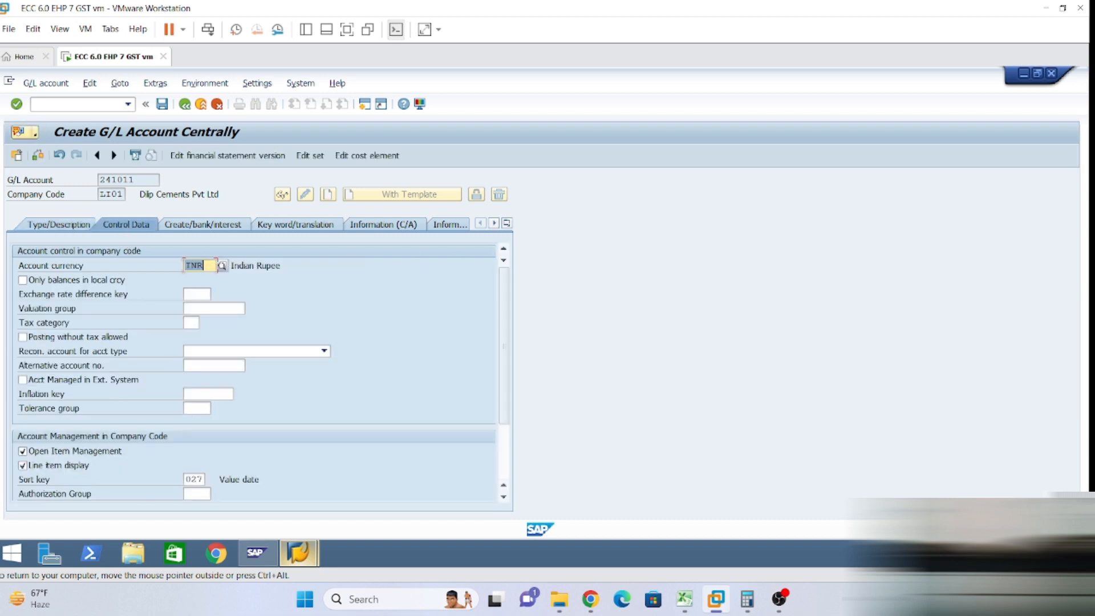
pyautogui.click(226, 226)
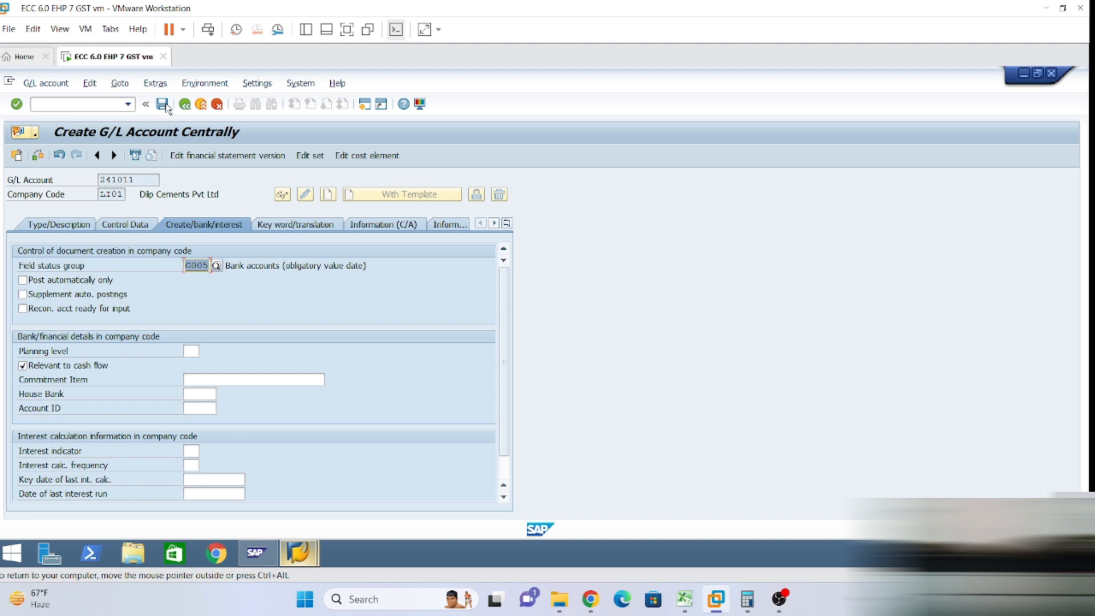
pyautogui.click(47, 227)
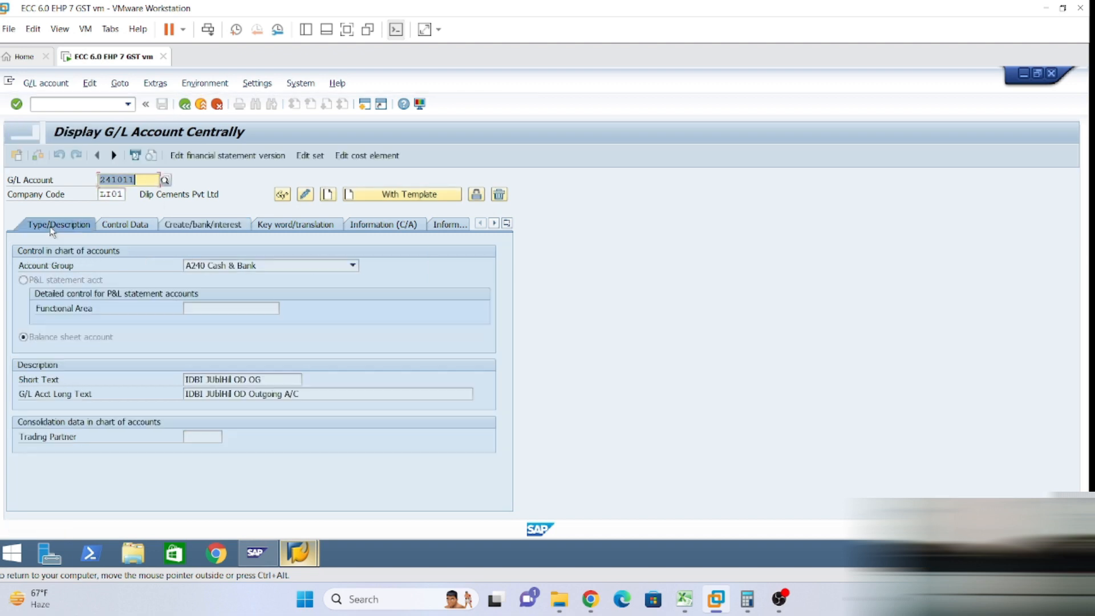
pyautogui.click(144, 179)
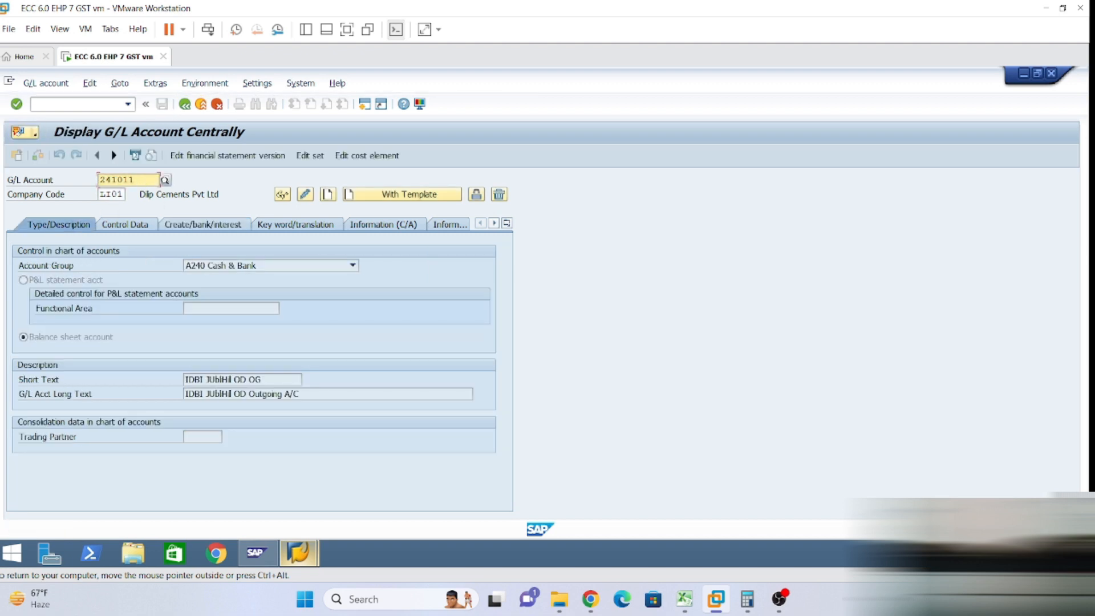
# Start account 241012 using 241011 as the reference account.
pyautogui.press('BackSpace')
pyautogui.write('2')
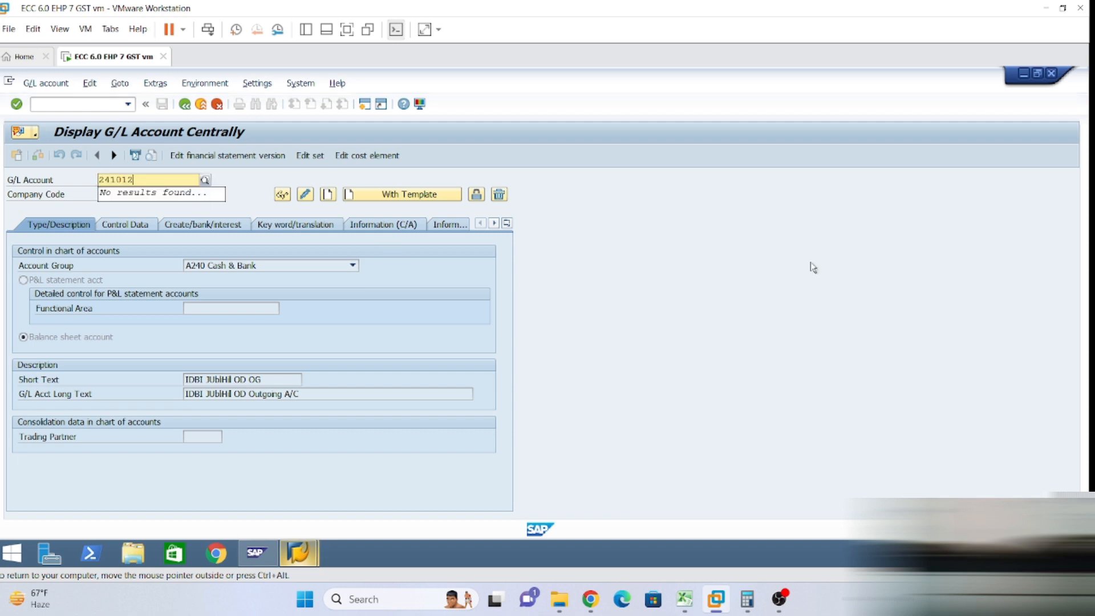
pyautogui.press('Return')
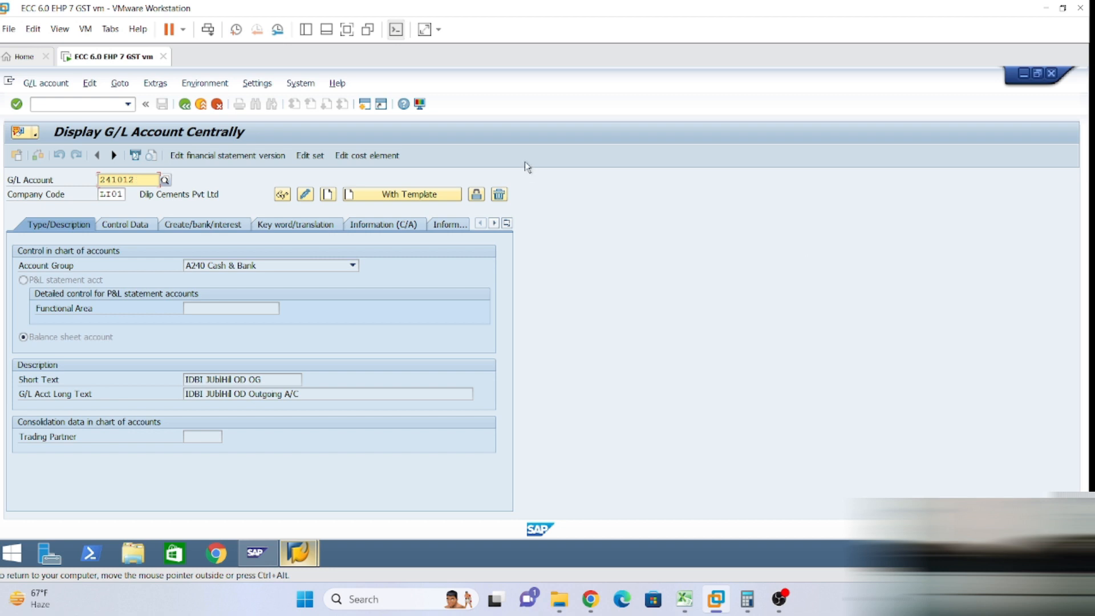
pyautogui.click(413, 201)
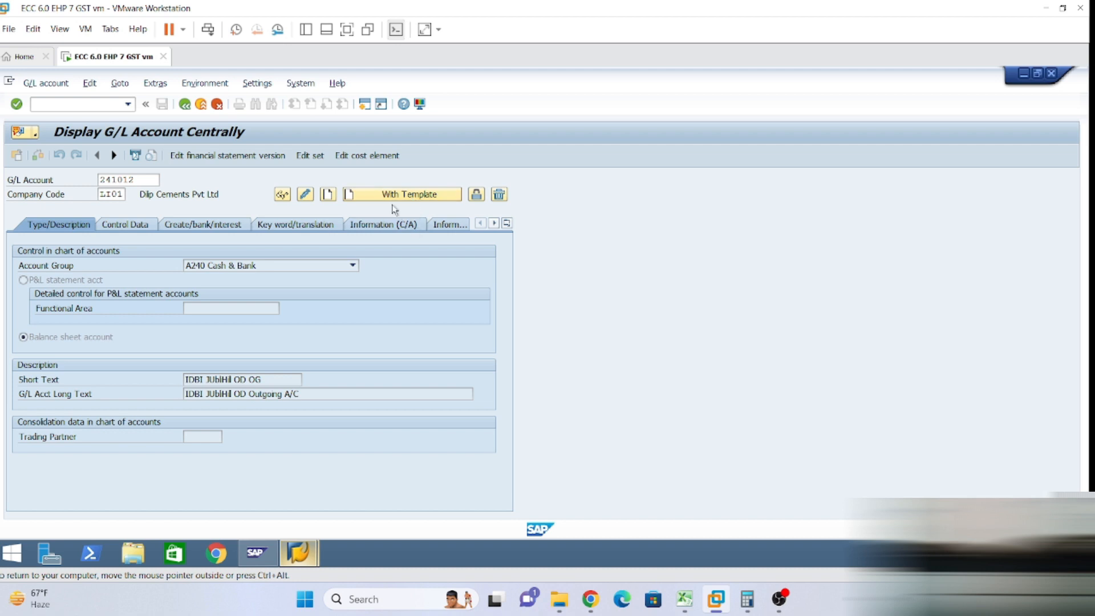
pyautogui.click(392, 201)
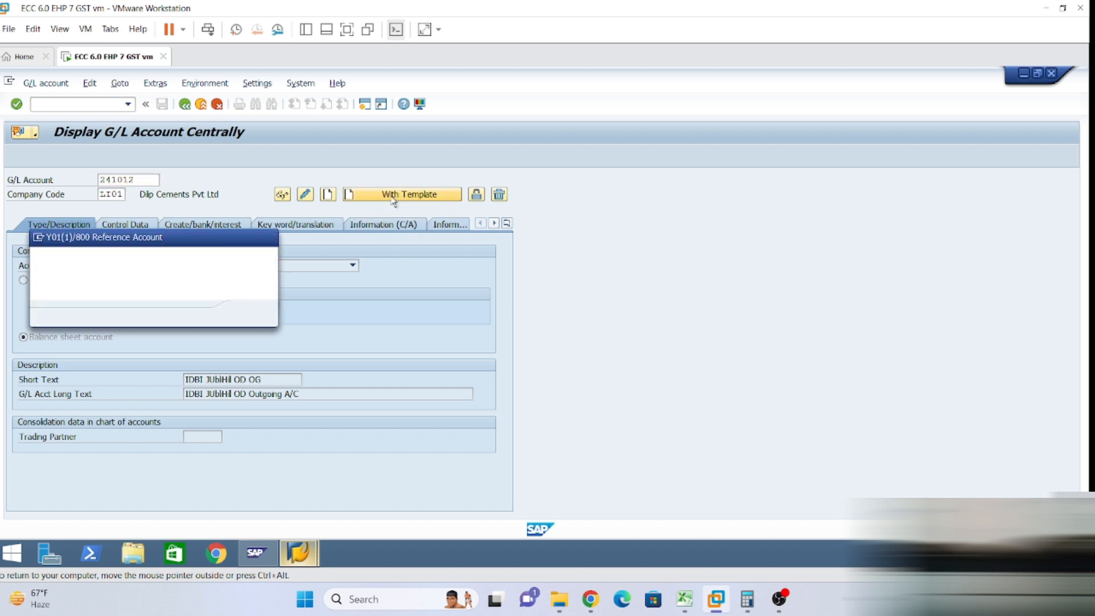
pyautogui.click(183, 260)
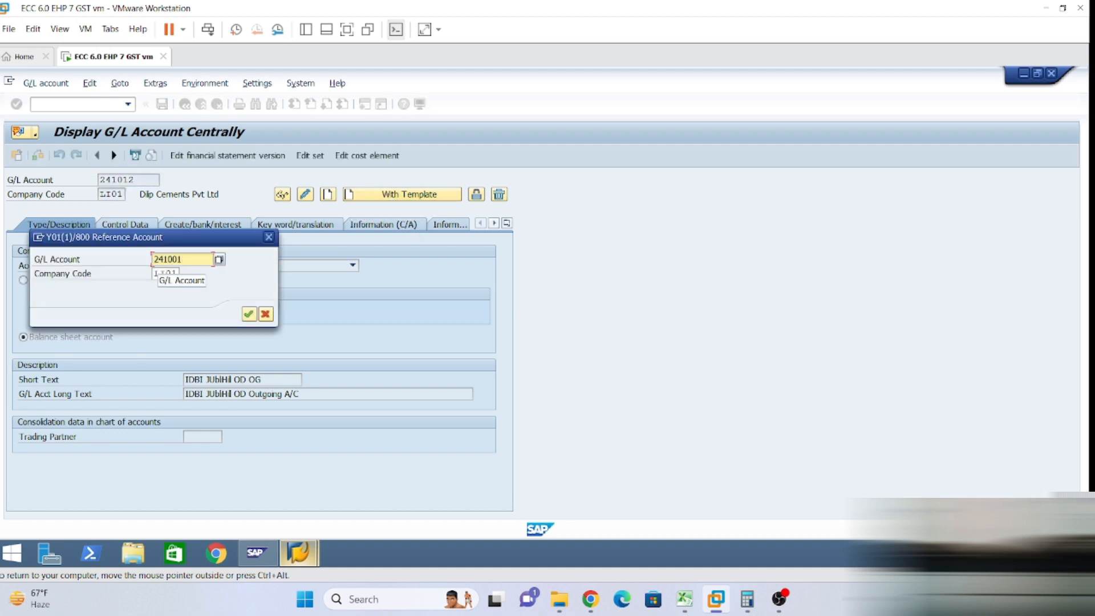
pyautogui.press('BackSpace')
pyautogui.press('BackSpace')
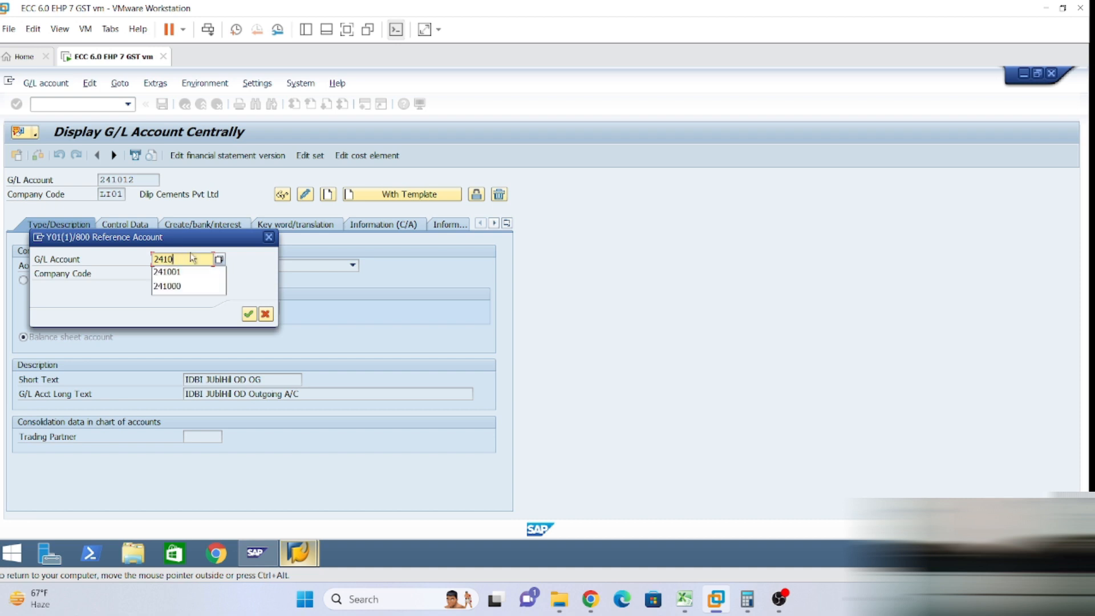
pyautogui.write('11')
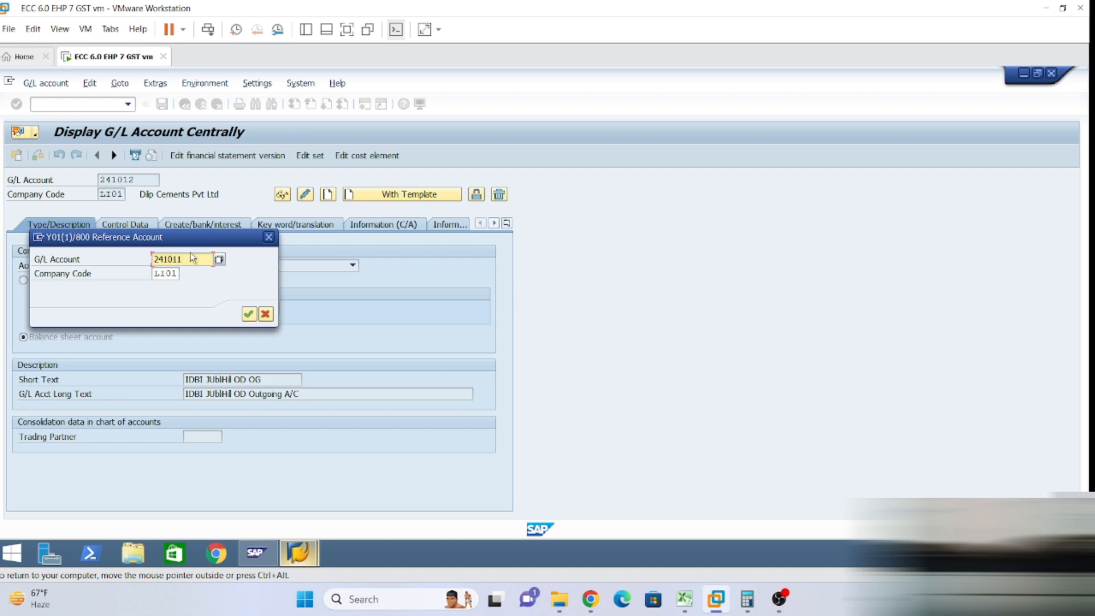
pyautogui.press('Return')
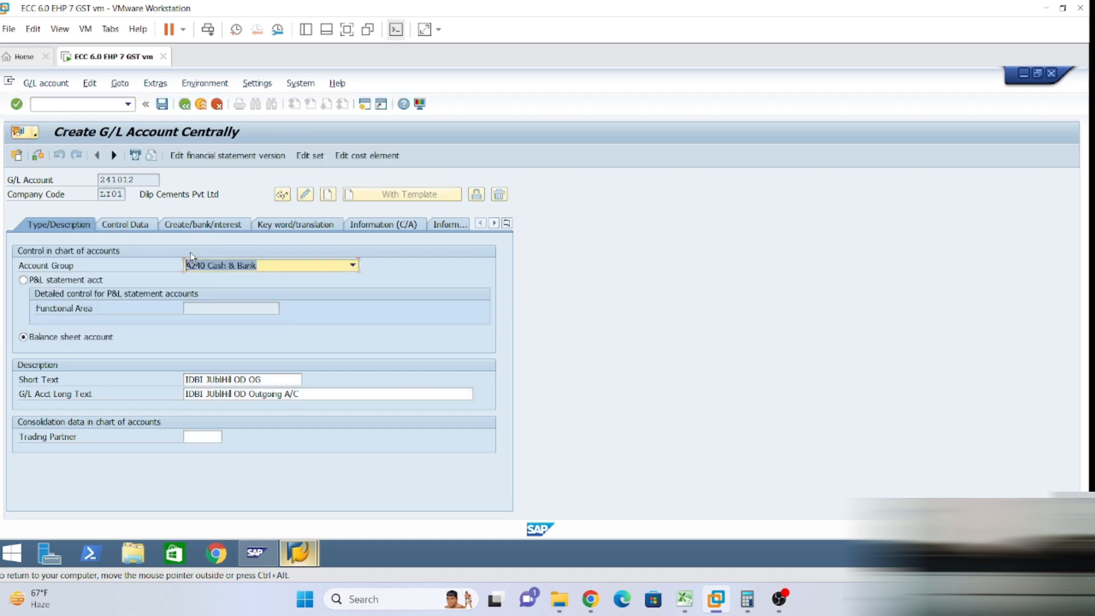
# Change the short text to 'IDBI Jubilhil OD IN' and the long text to Incoming, then save.
pyautogui.click(266, 379)
pyautogui.press('BackSpace')
pyautogui.press('BackSpace')
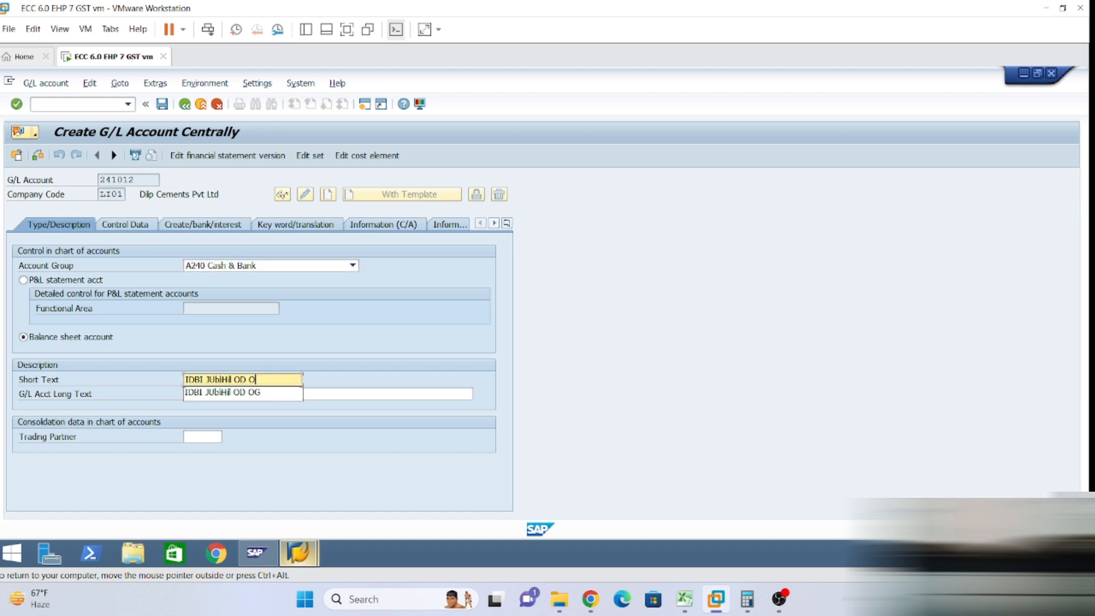
pyautogui.write('IN')
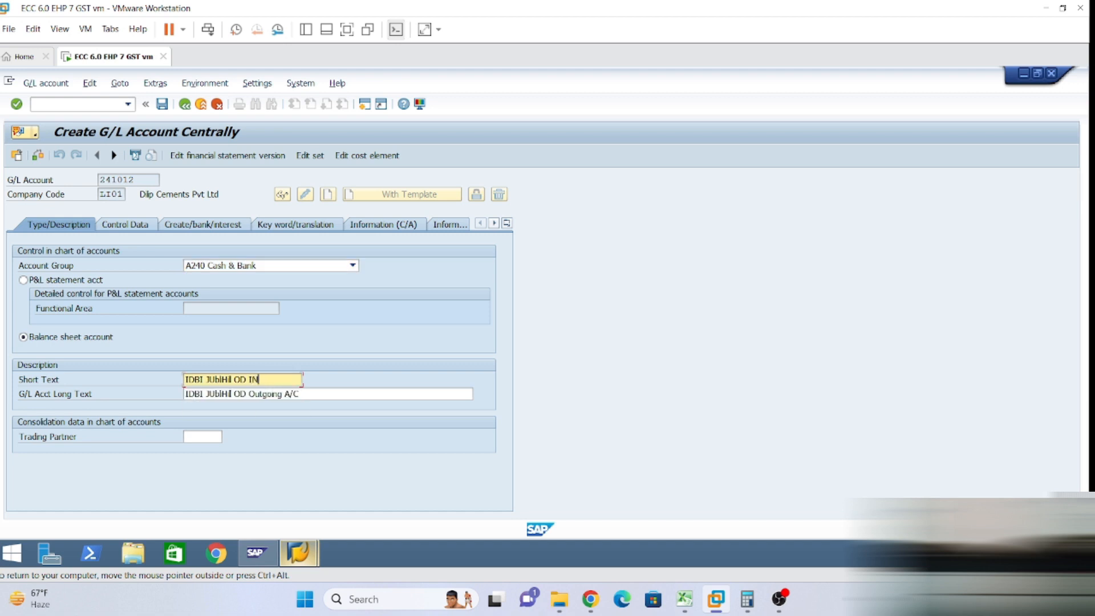
pyautogui.click(250, 394)
pyautogui.press('Delete')
pyautogui.press('Delete')
pyautogui.press('Delete')
pyautogui.press('Delete')
pyautogui.press('Delete')
pyautogui.press('Delete')
pyautogui.press('Delete')
pyautogui.press('Delete')
pyautogui.press('Delete')
pyautogui.write('Incoming')
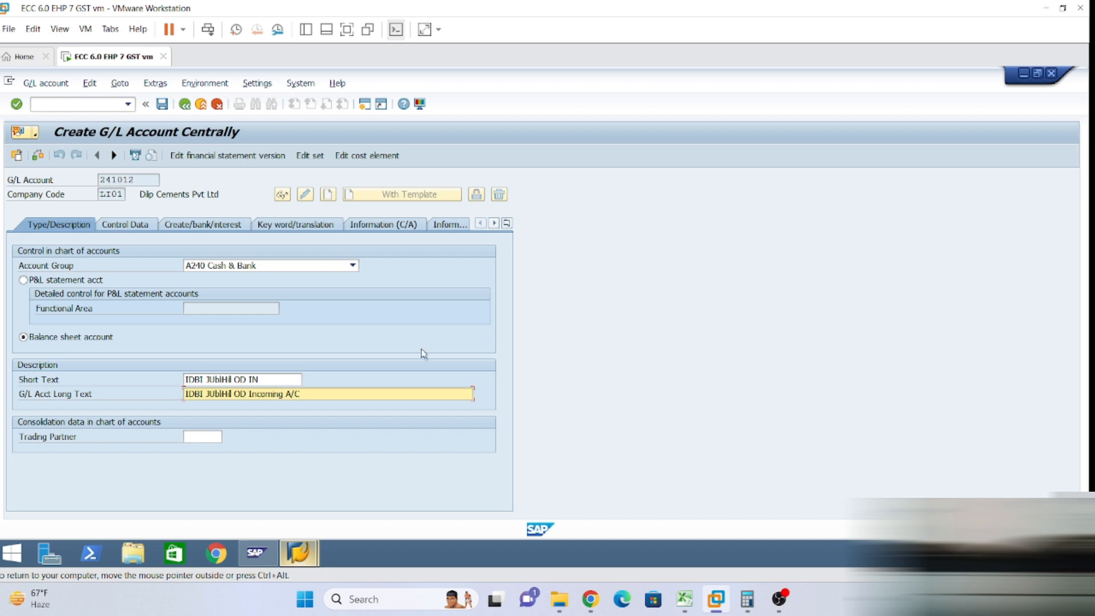
pyautogui.click(127, 225)
pyautogui.click(199, 232)
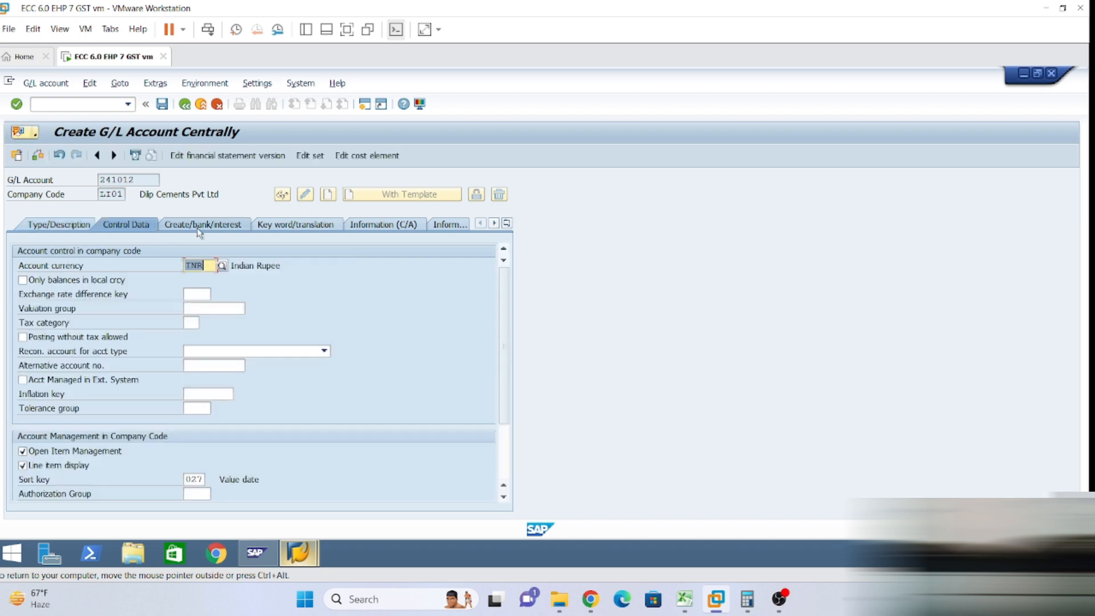
pyautogui.click(162, 104)
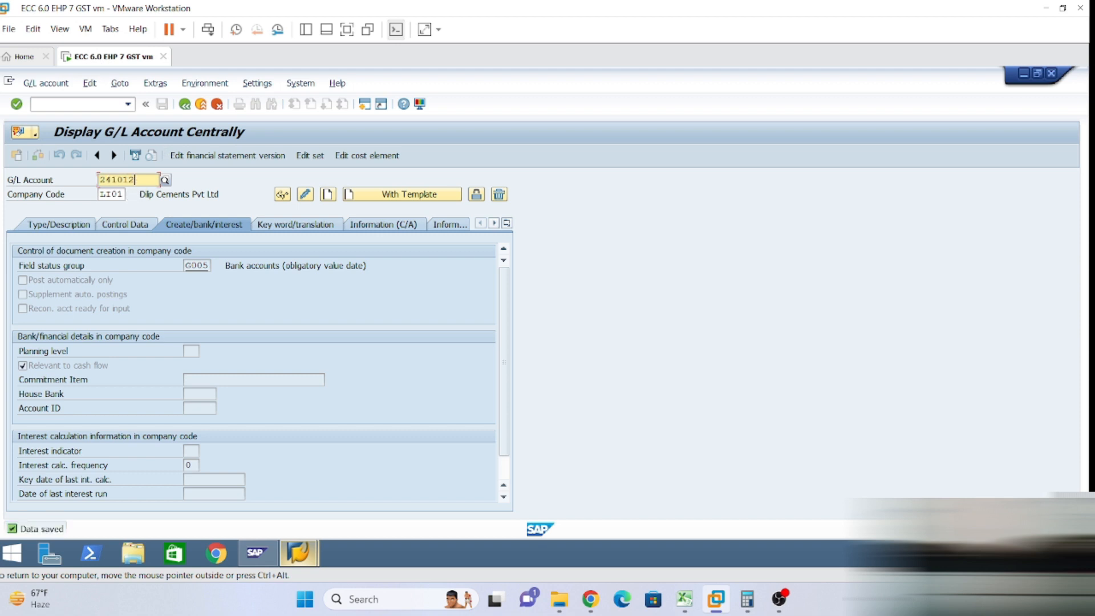
pyautogui.press('BackSpace')
# Confirm account number 241013 and copy the reference account's data into it.
pyautogui.write('3')
pyautogui.press('Return')
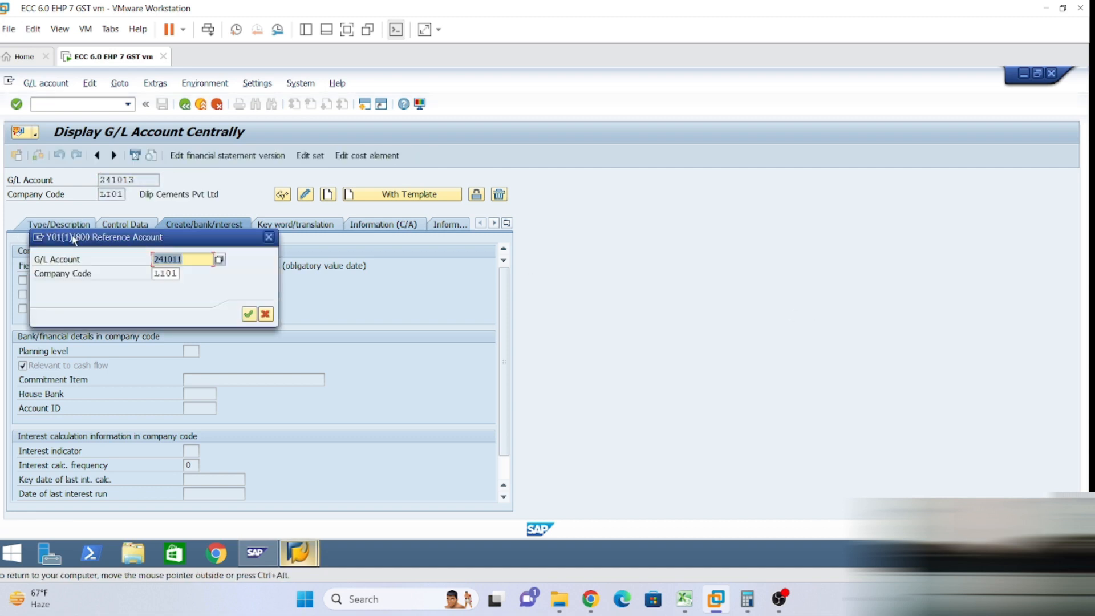
pyautogui.click(182, 254)
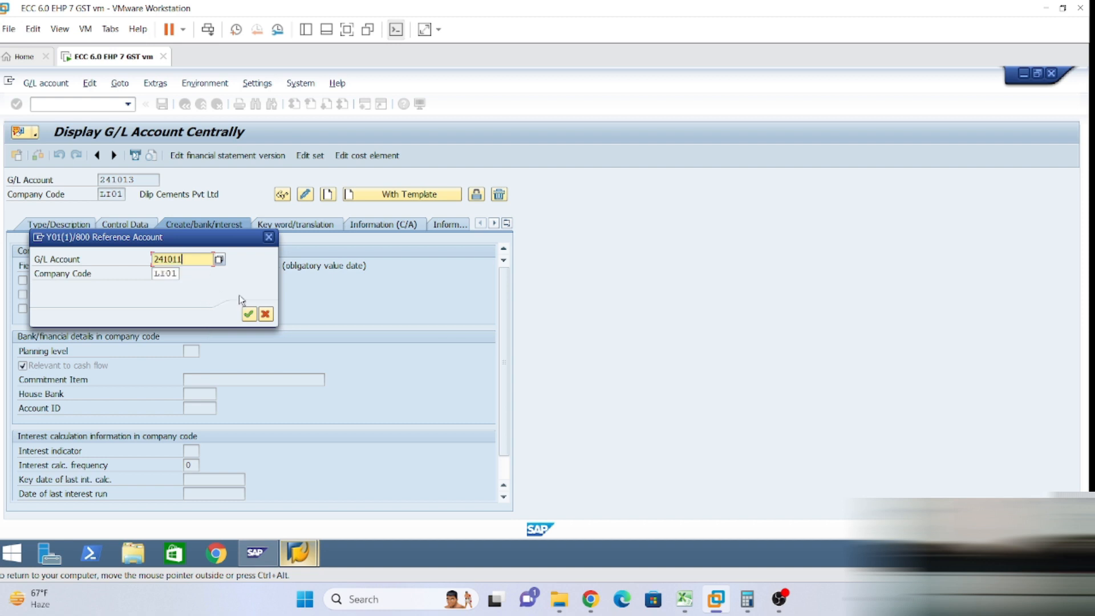
pyautogui.click(251, 315)
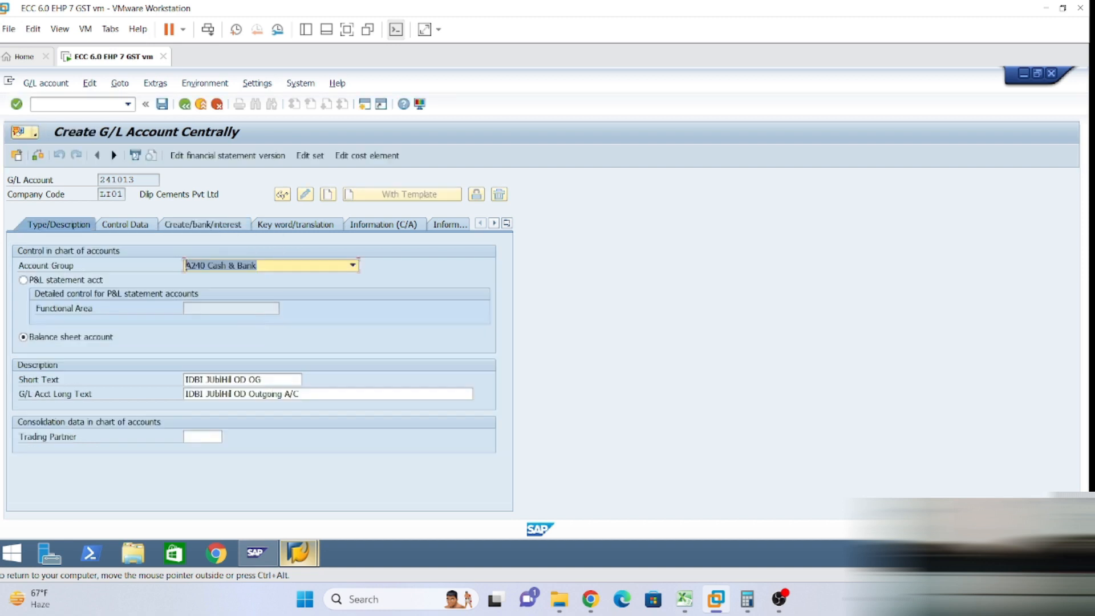
# Change short text to IDBI JUbIHI OD BT and long text to IDBI JUbIHI OD Bank Transfer A/C, then save.
pyautogui.click(262, 379)
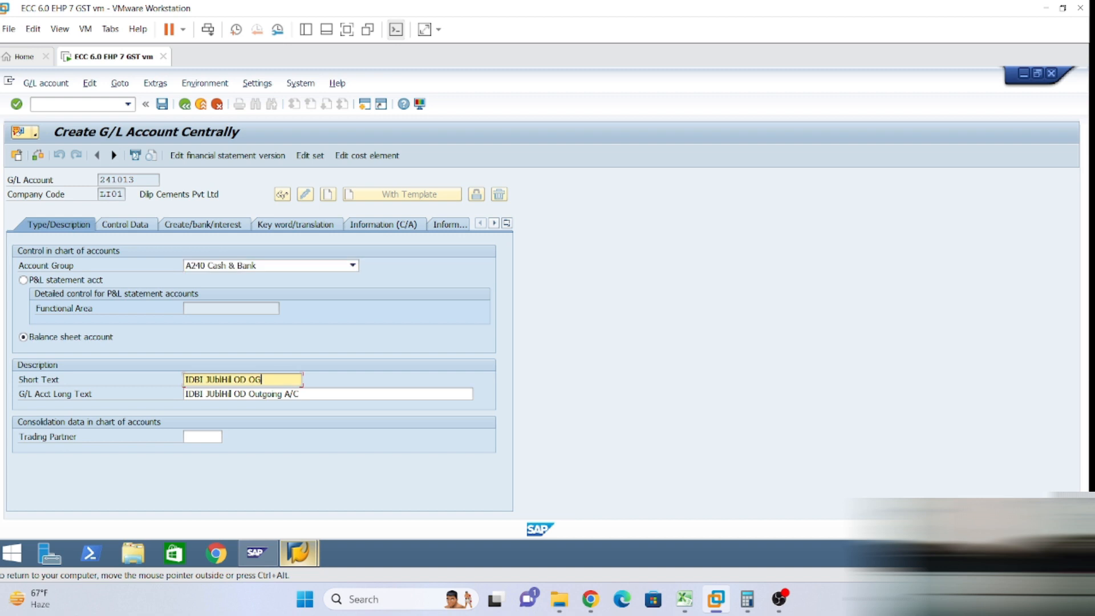
pyautogui.press('BackSpace')
pyautogui.press('BackSpace')
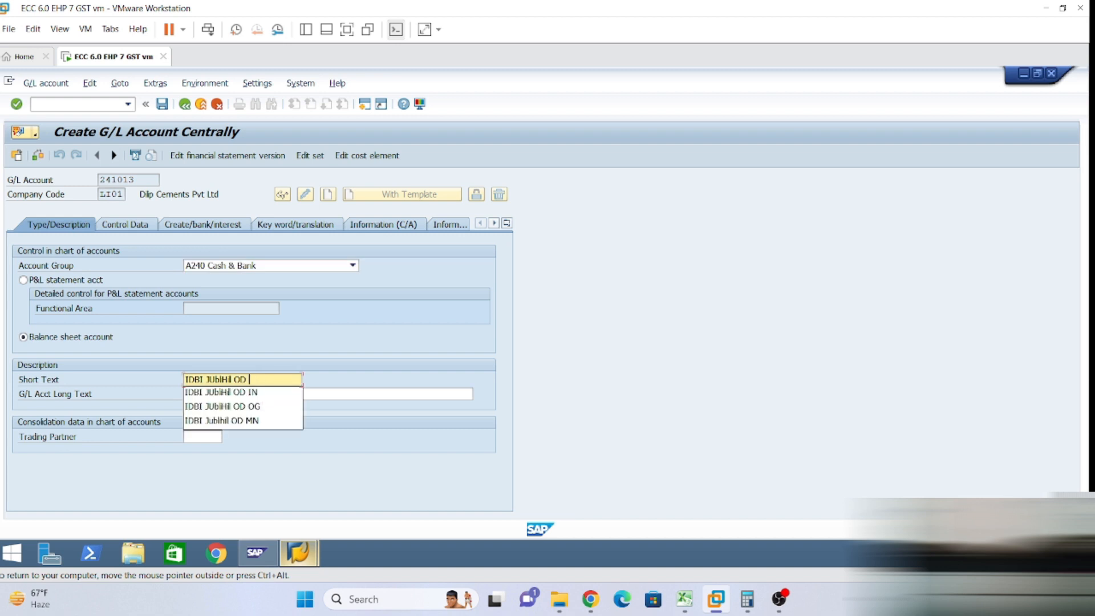
pyautogui.write('B')
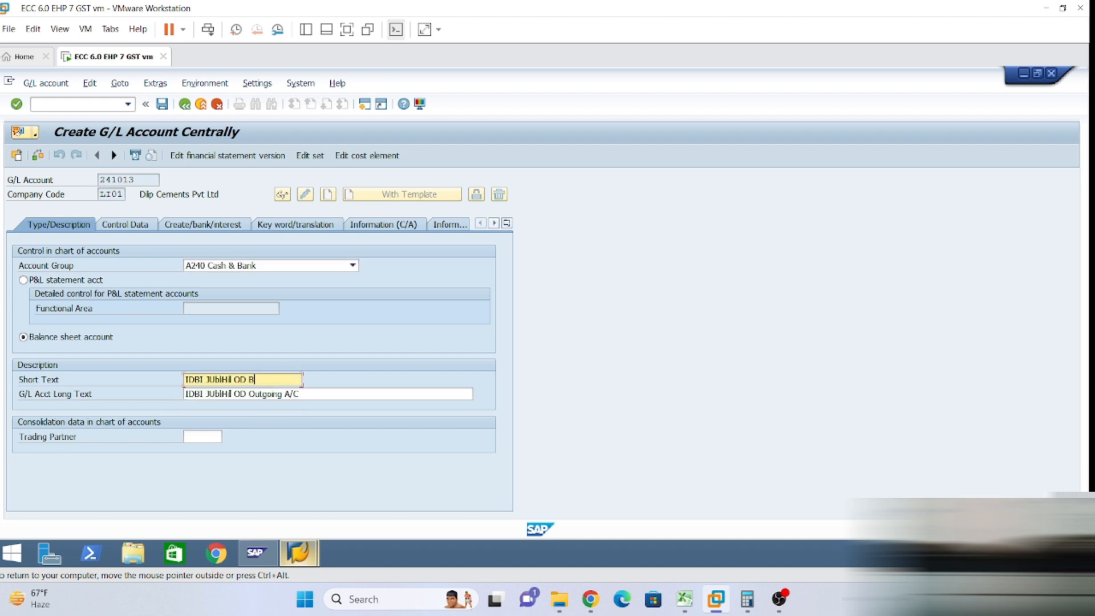
pyautogui.write('T')
pyautogui.click(249, 393)
pyautogui.press('Delete')
pyautogui.press('Delete')
pyautogui.press('Delete')
pyautogui.press('Delete')
pyautogui.press('Delete')
pyautogui.press('Delete')
pyautogui.press('Delete')
pyautogui.press('Delete')
pyautogui.press('Delete')
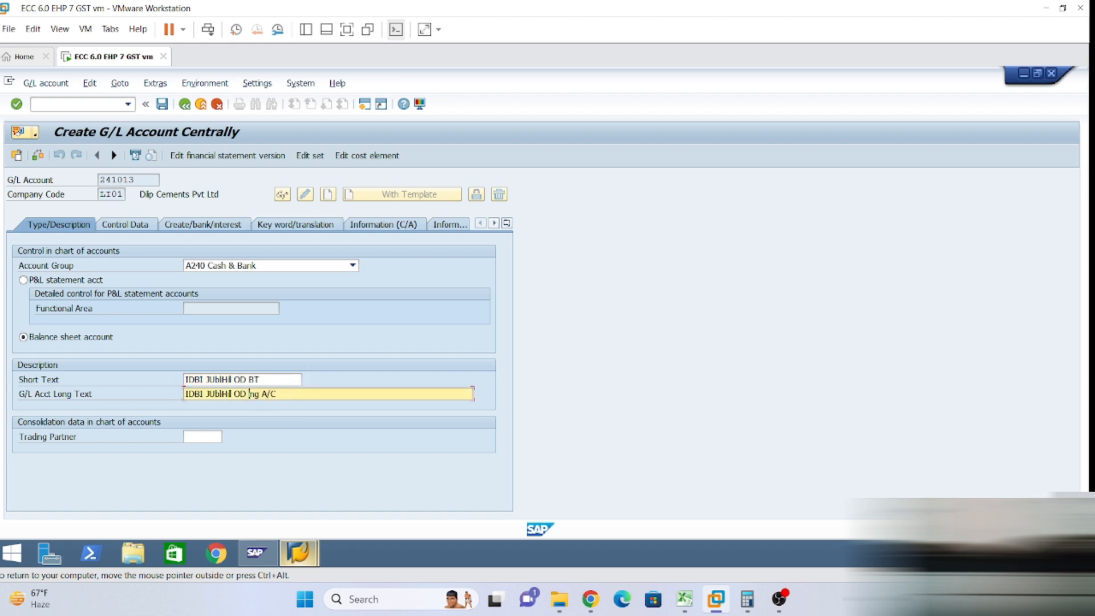
pyautogui.write('Bank Transfer')
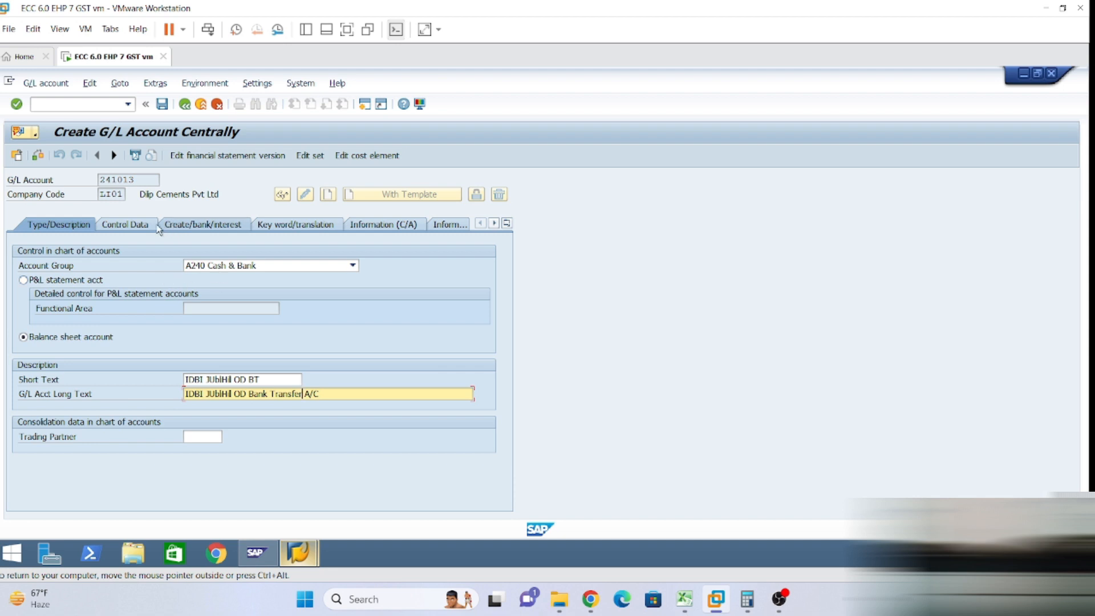
pyautogui.click(162, 104)
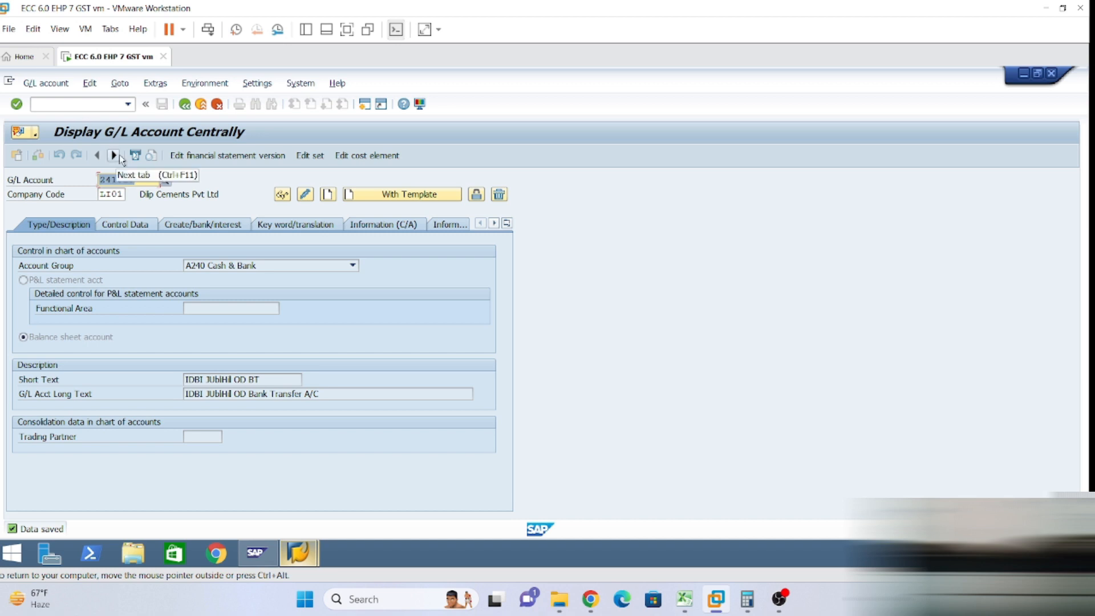
# Create account 440080 in account group E440 Finacial Charges with functional area LFTN.
pyautogui.write('4400')
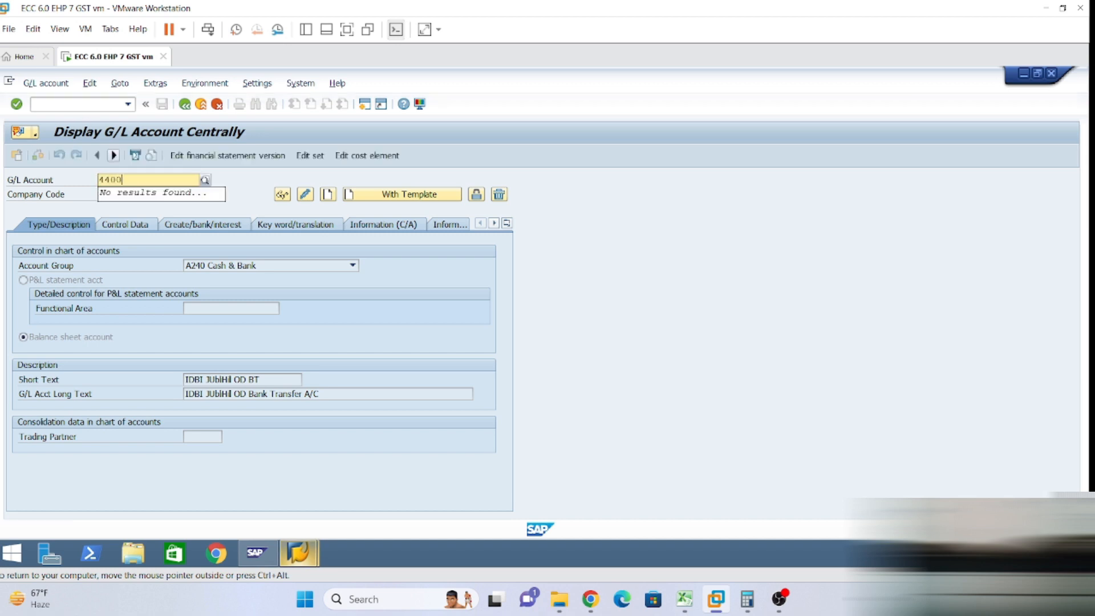
pyautogui.write('80')
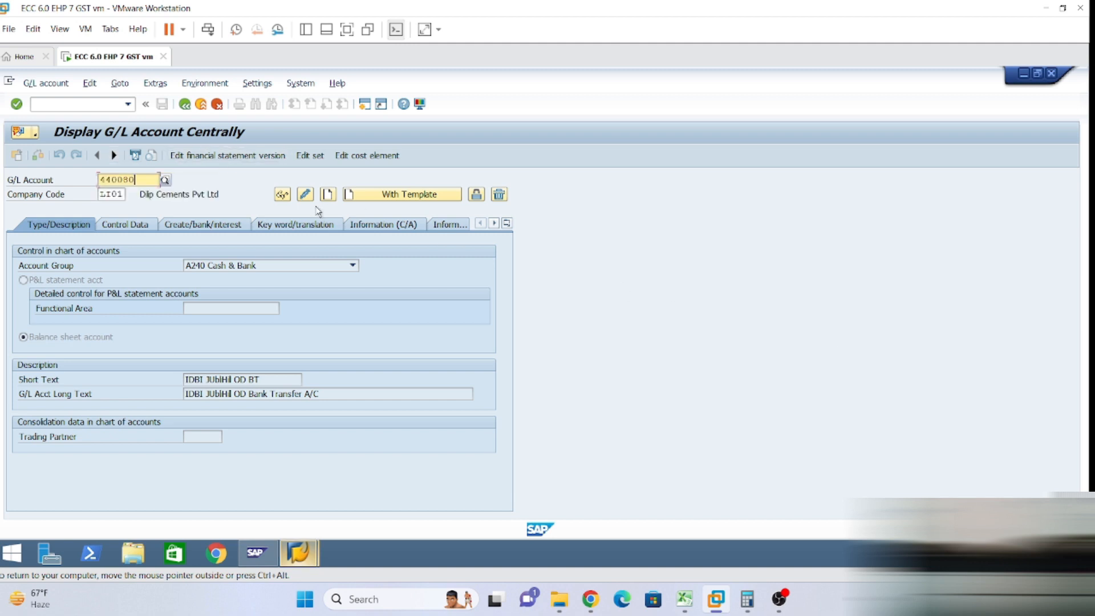
pyautogui.click(333, 197)
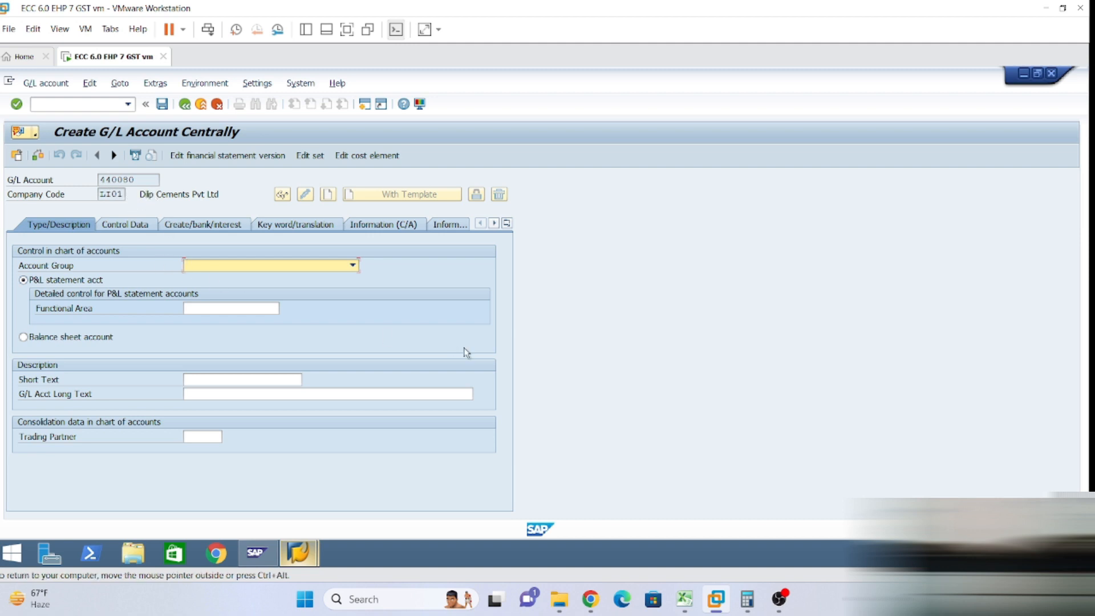
pyautogui.click(353, 265)
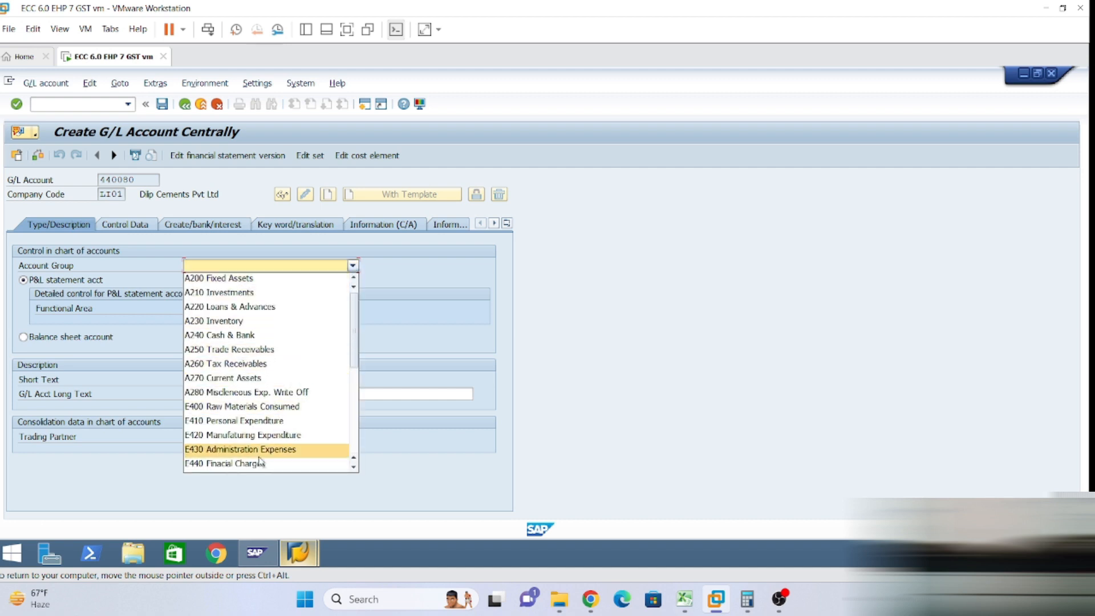
pyautogui.click(298, 463)
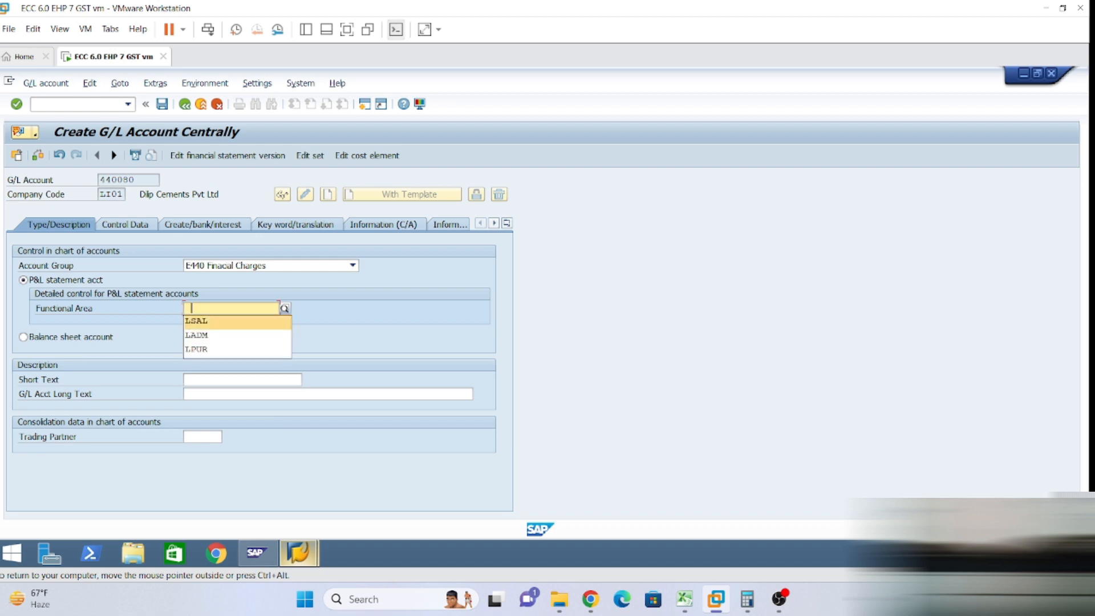
pyautogui.press('BackSpace')
pyautogui.write('LF')
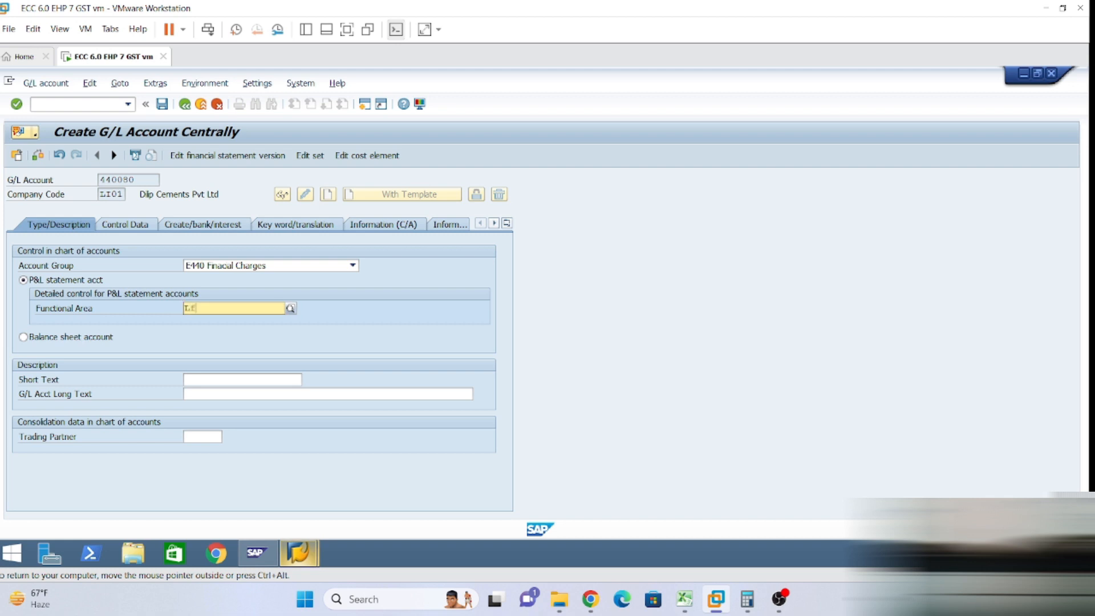
pyautogui.click(260, 335)
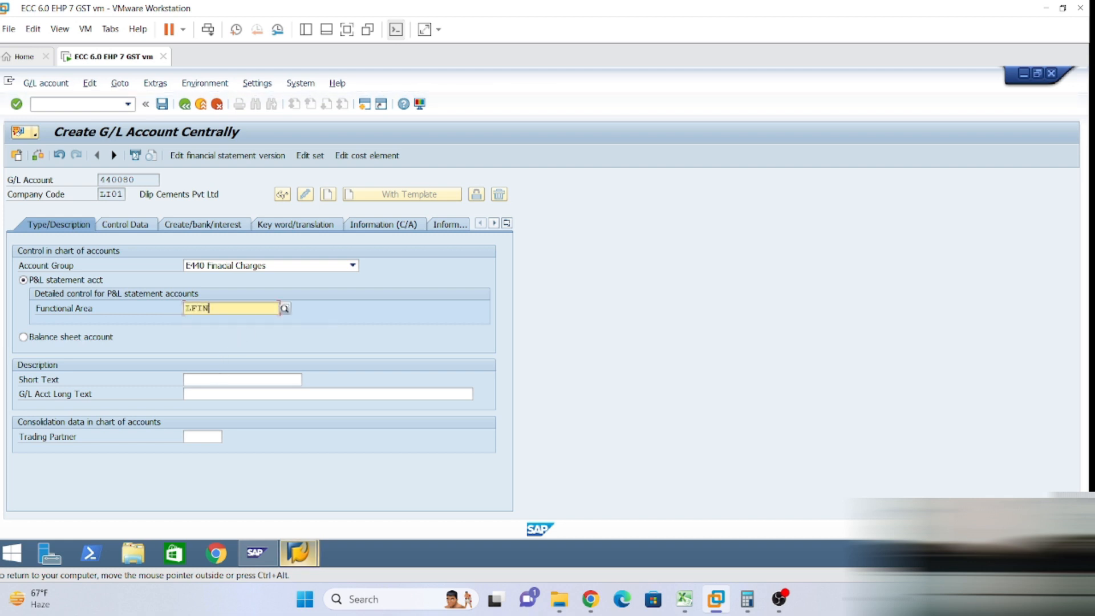
pyautogui.click(186, 379)
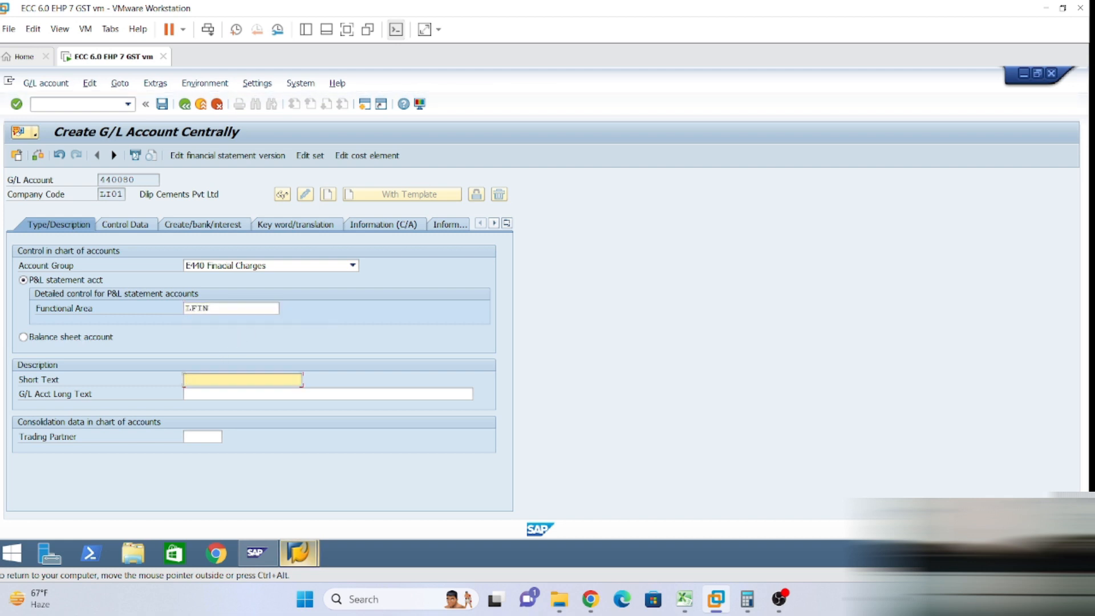
# Enter Bank Discount A/C as both the short text and the long text.
pyautogui.write('Bank Discount A/C')
pyautogui.hotkey('shift', 'Home')
pyautogui.hotkey('ctrl', 'c')
pyautogui.click(243, 393)
pyautogui.hotkey('ctrl', 'v')
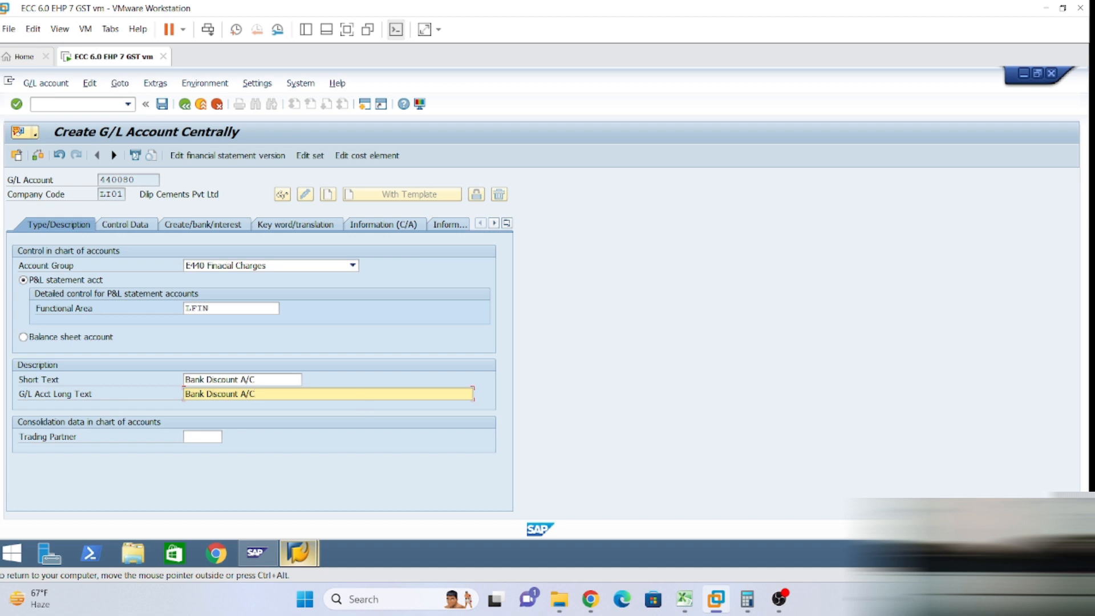
# On Control Data, turn on line item display with sort key 001.
pyautogui.click(125, 225)
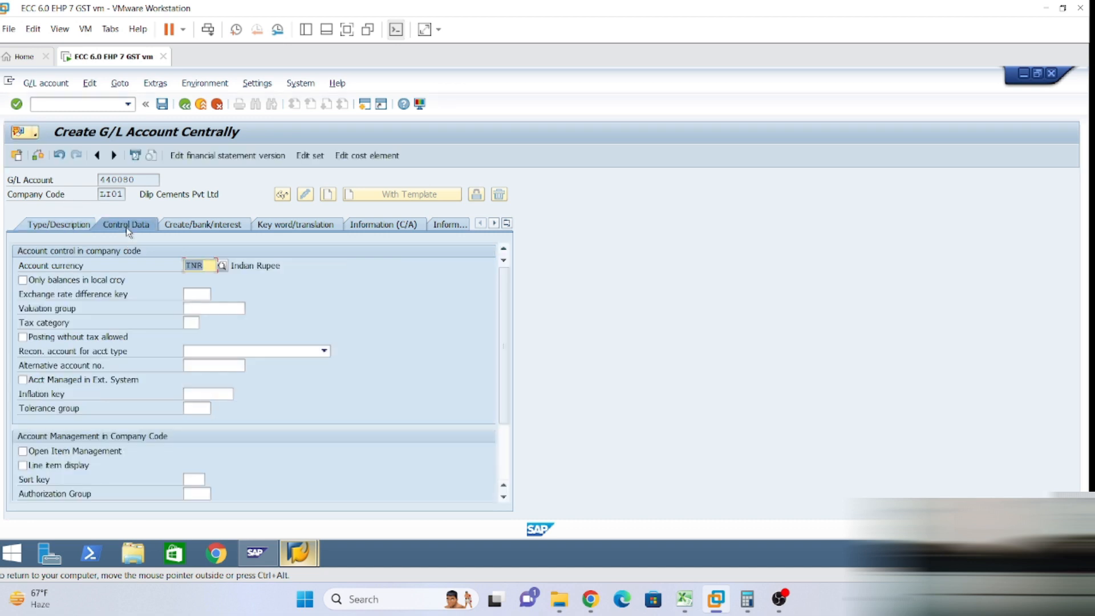
pyautogui.click(23, 465)
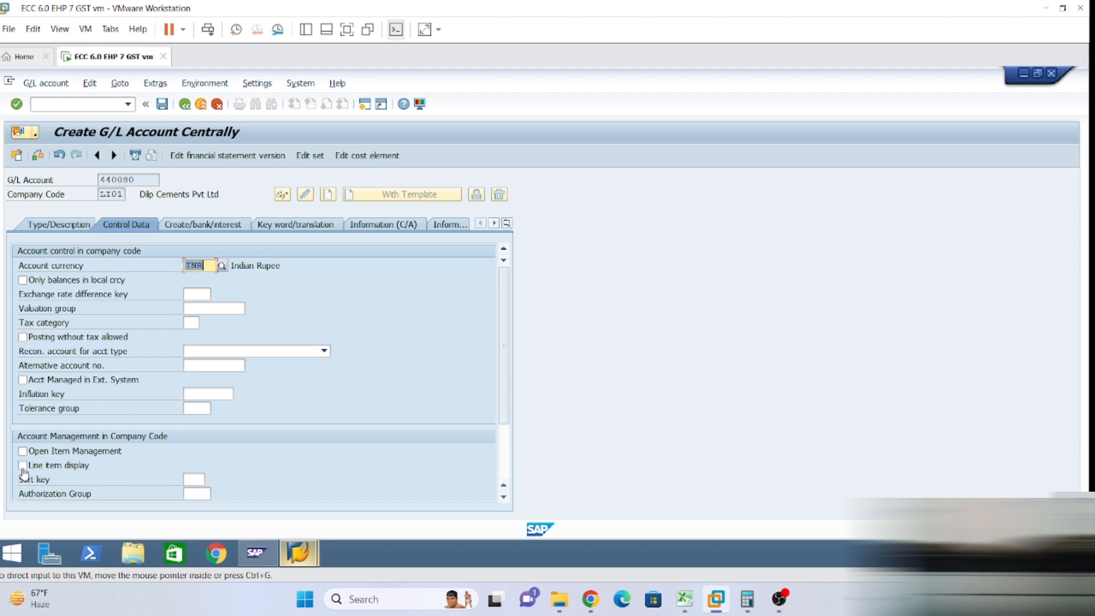
pyautogui.doubleClick(193, 480)
pyautogui.click(200, 454)
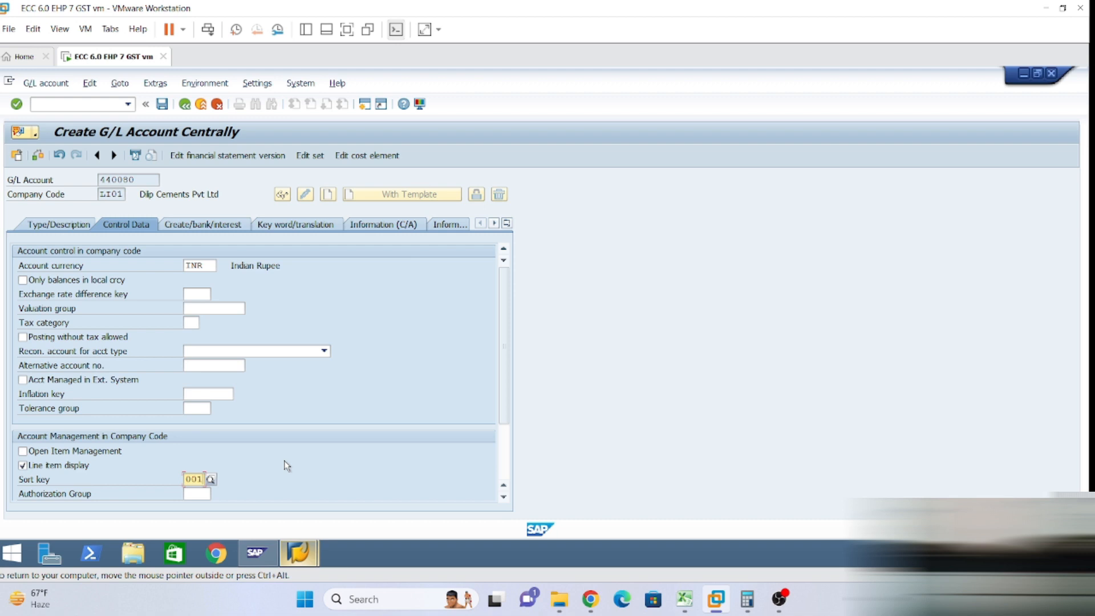
# Set field status group G004 on Create/bank/interest and save account 440080.
pyautogui.click(187, 227)
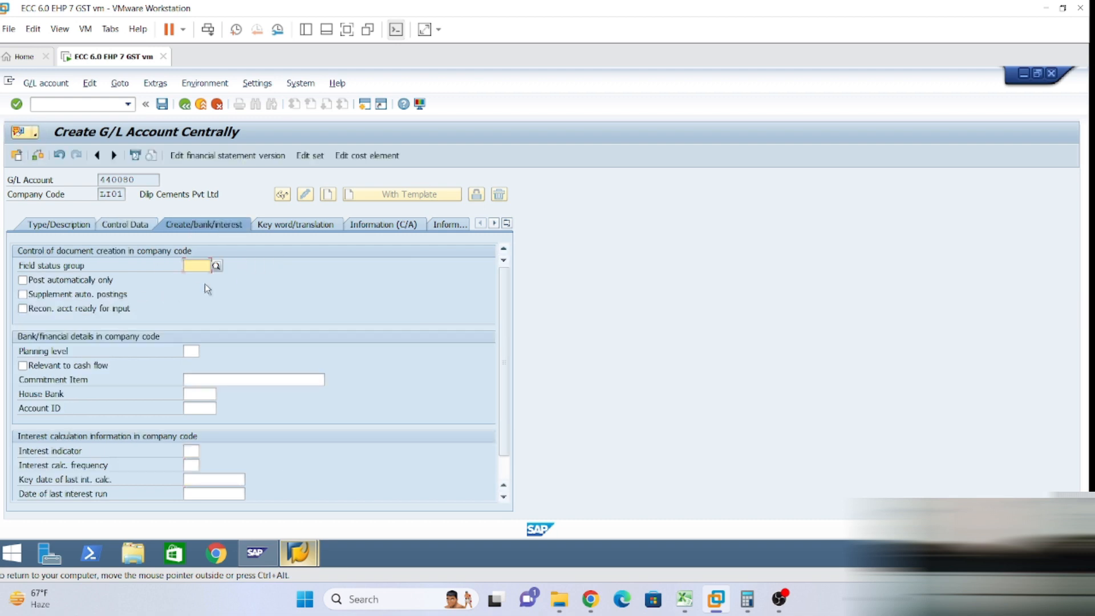
pyautogui.doubleClick(197, 265)
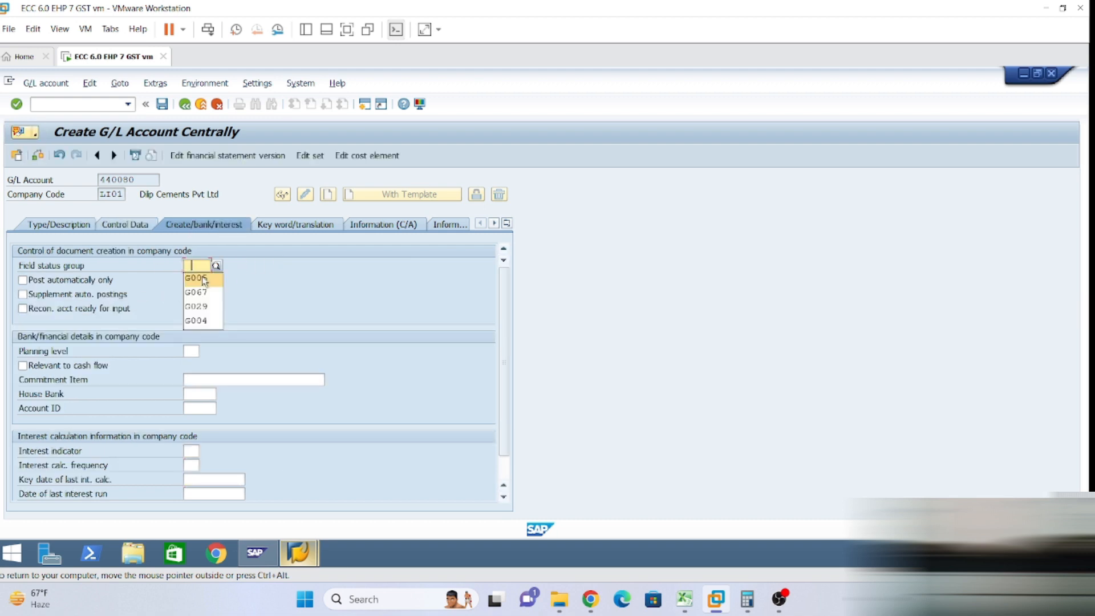
pyautogui.click(205, 321)
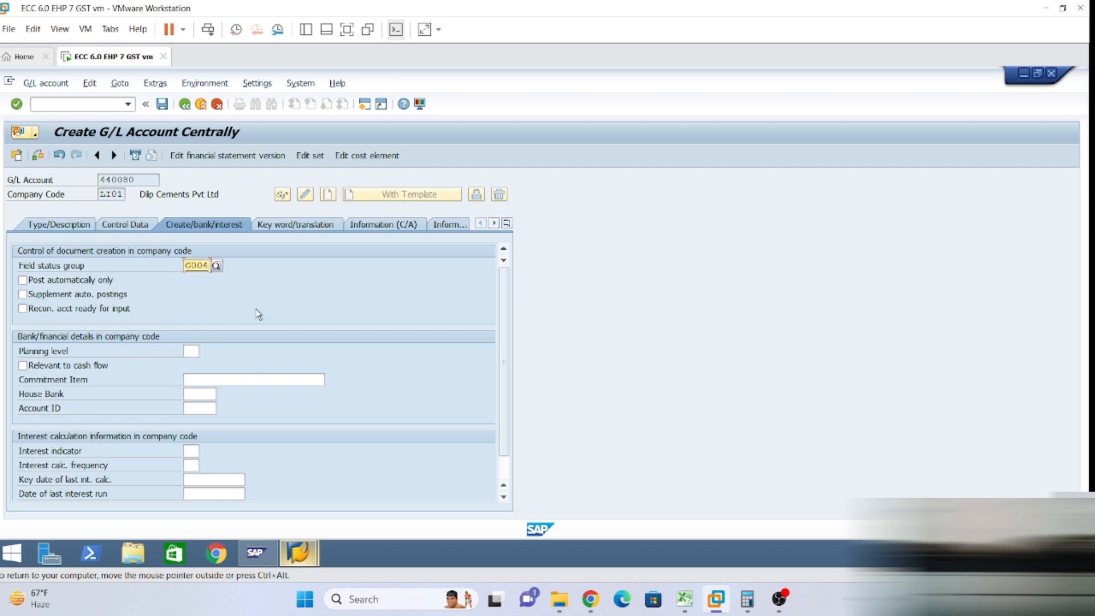
pyautogui.click(122, 226)
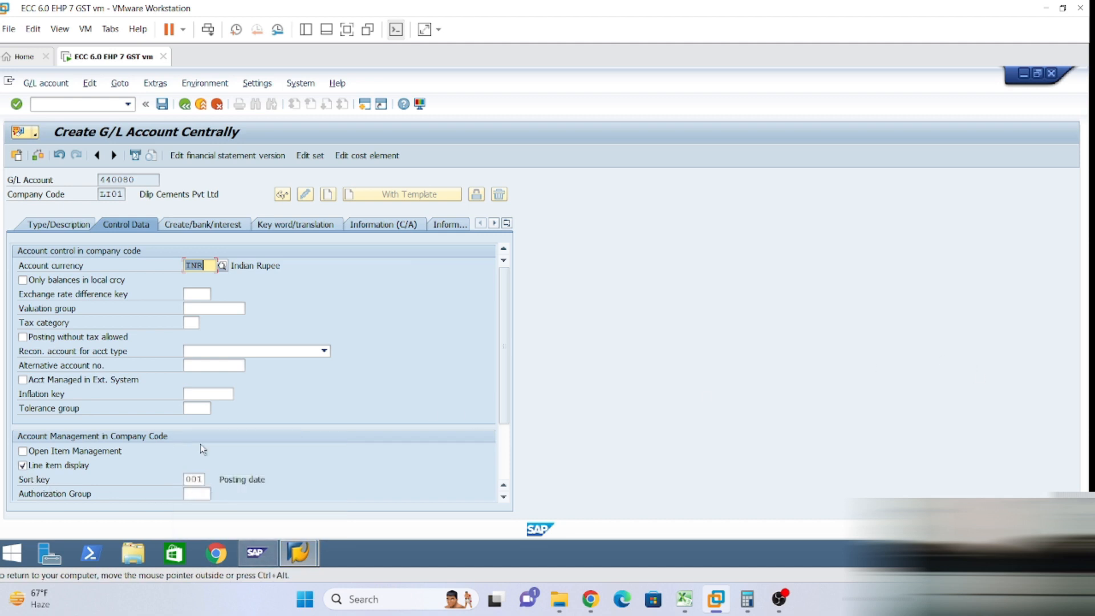
pyautogui.click(203, 227)
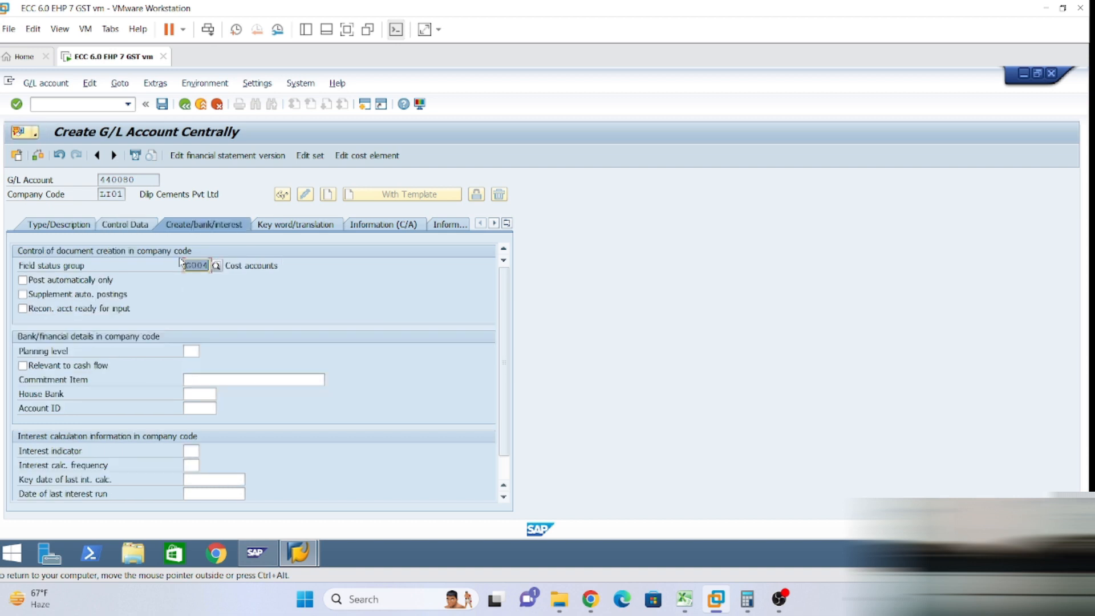
pyautogui.click(198, 266)
pyautogui.click(165, 106)
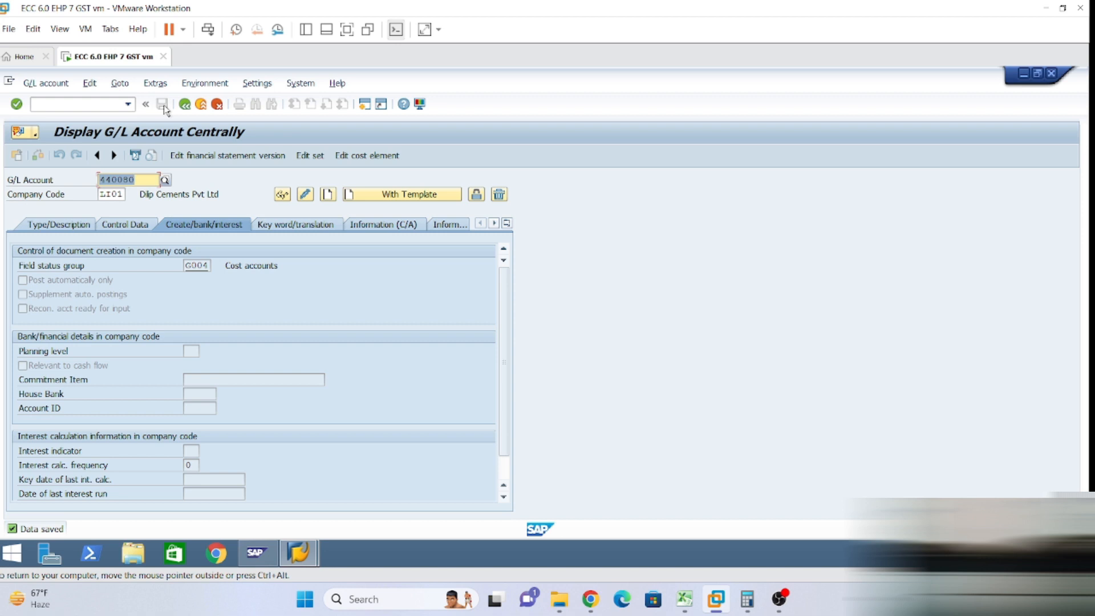
# Leave the transaction with /n to return to the SAP Easy Access menu.
pyautogui.click(80, 105)
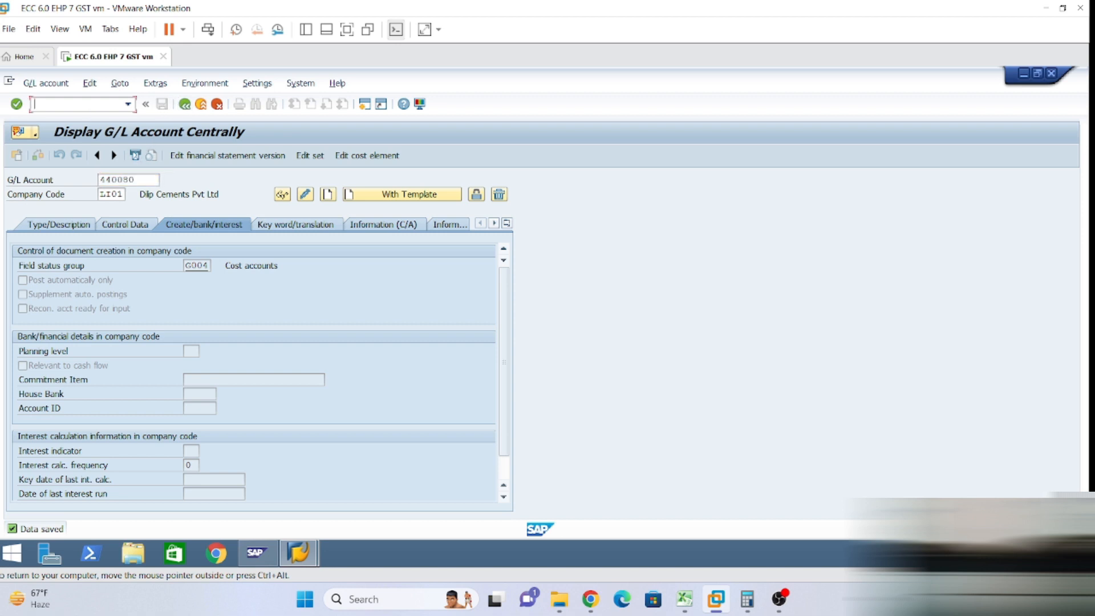
pyautogui.write('/n')
pyautogui.press('Return')
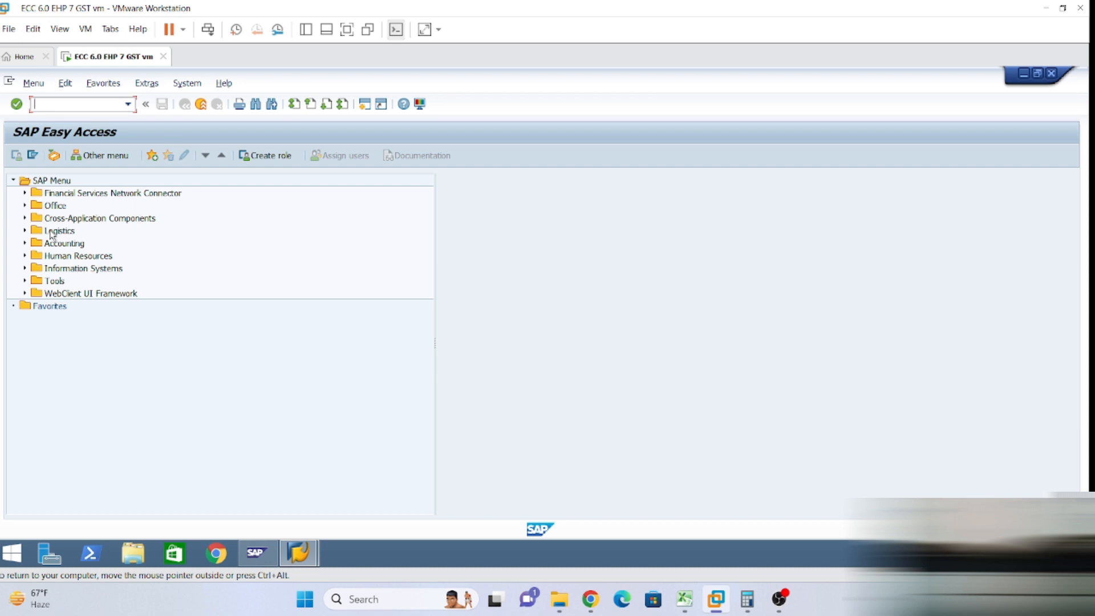
# Expand Accounting > Financial Accounting > Banks > Master Data in the menu tree.
pyautogui.doubleClick(35, 244)
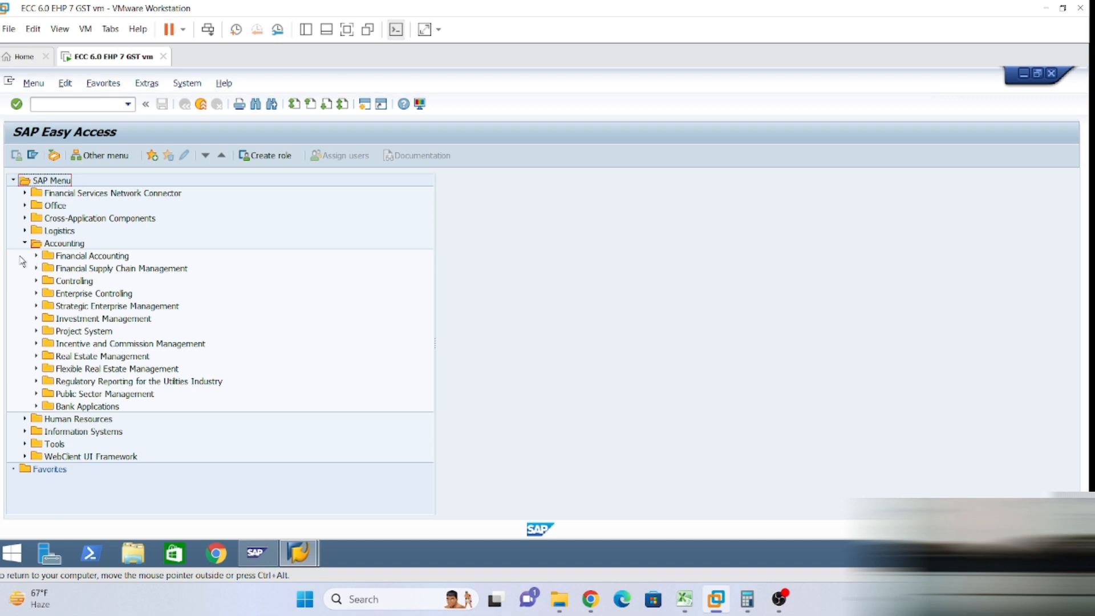
pyautogui.click(36, 256)
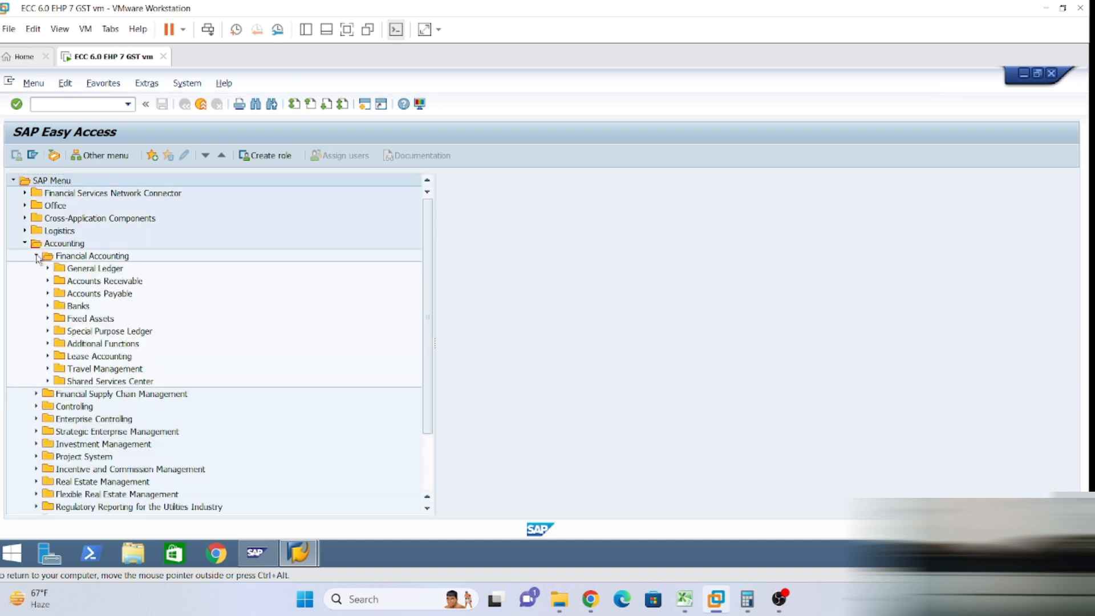
pyautogui.click(48, 307)
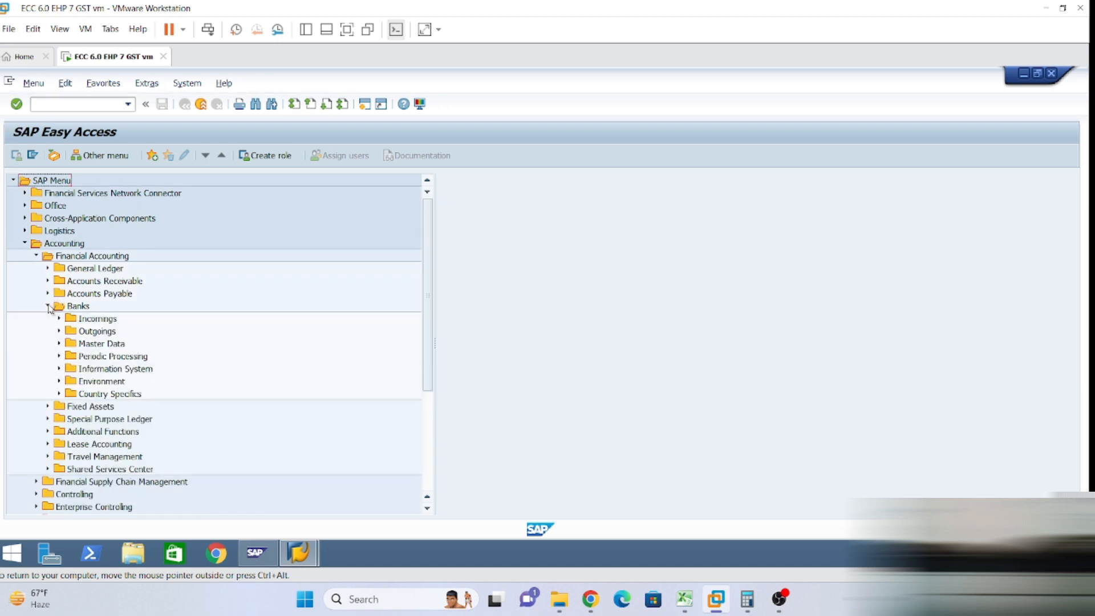
pyautogui.click(60, 344)
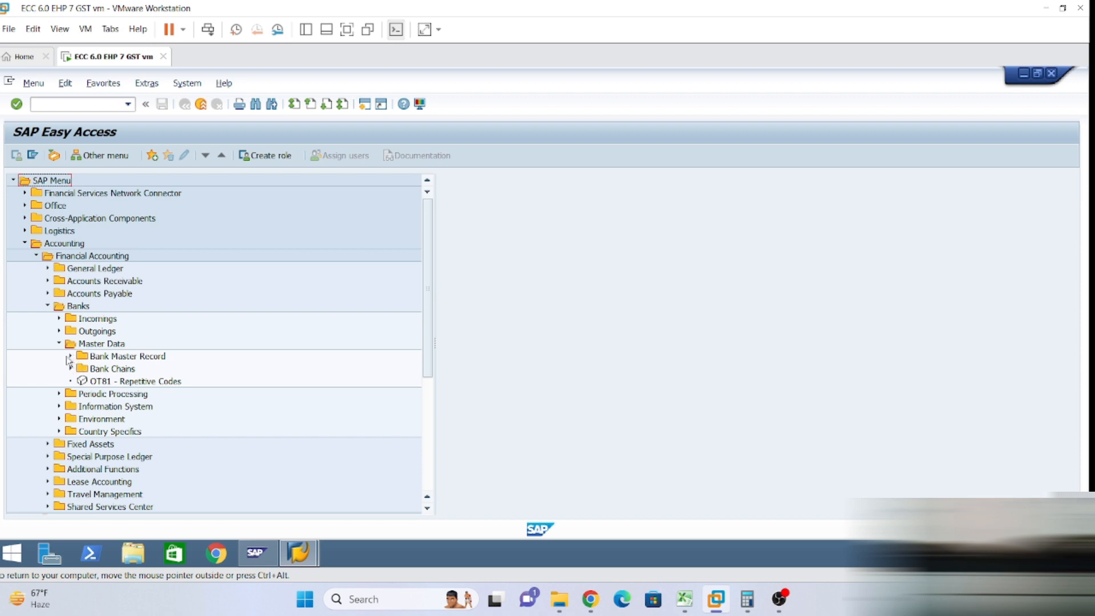
# Expand Bank Master Record and launch FI01 - Create to begin a new bank.
pyautogui.click(69, 358)
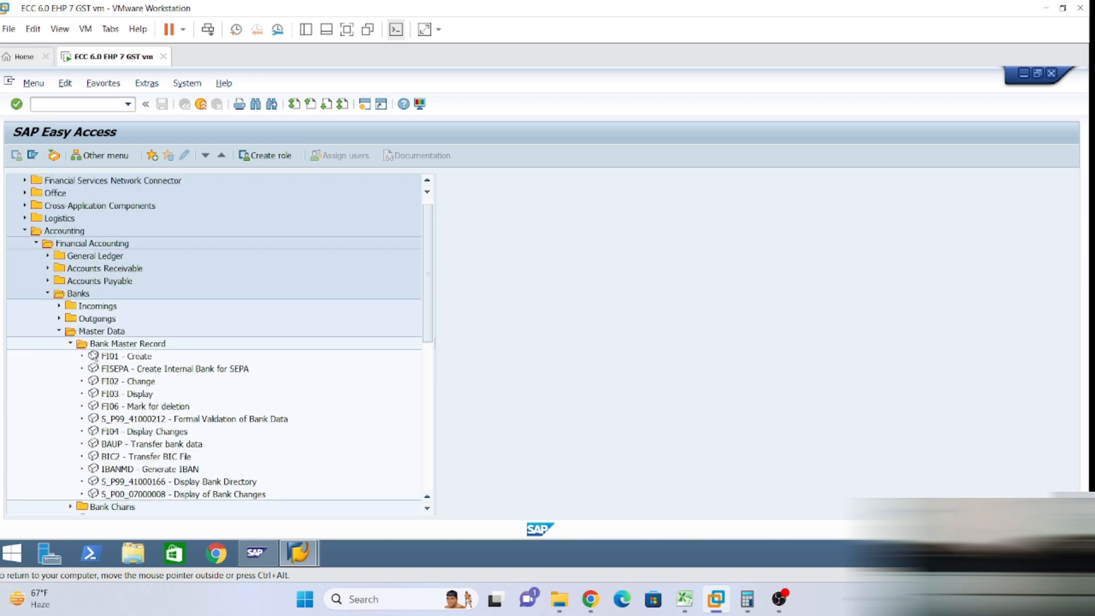
pyautogui.click(133, 359)
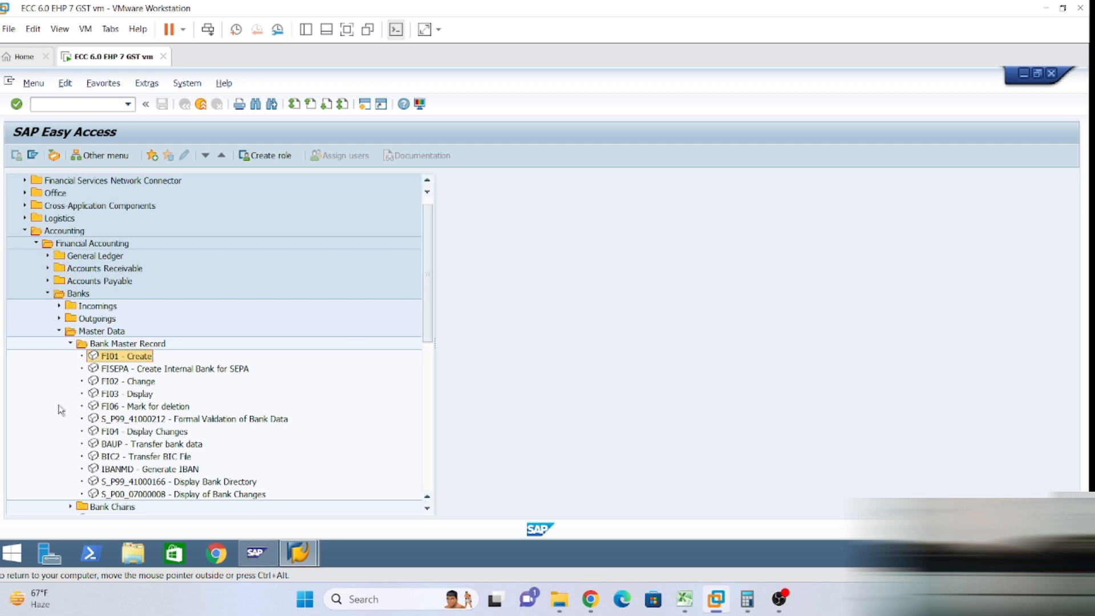
pyautogui.doubleClick(113, 358)
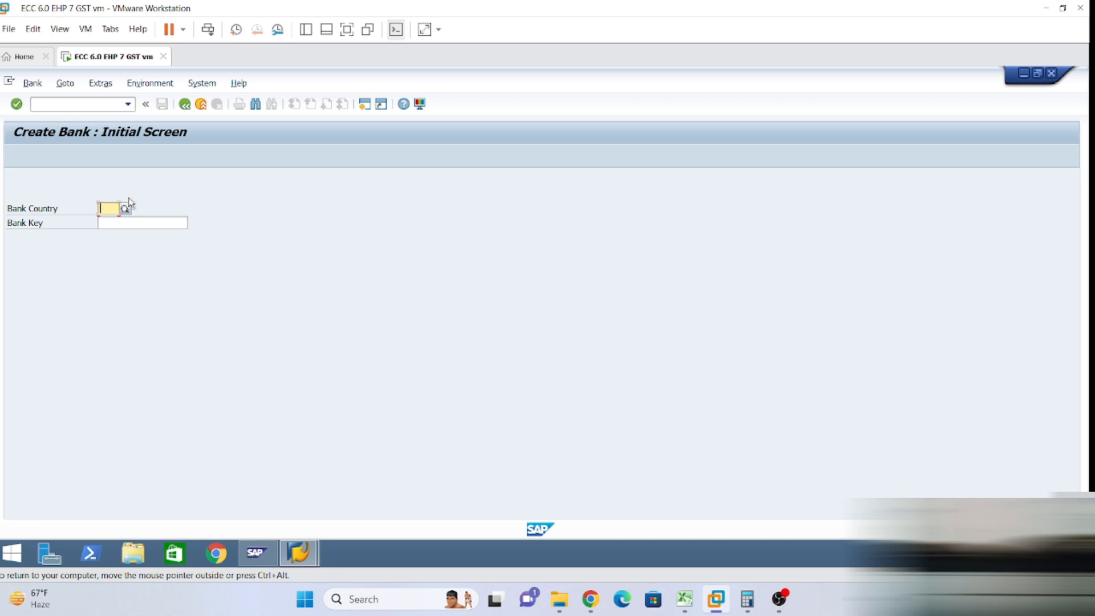
# Enter bank country IN and bank key JHDFC001627, then proceed to the bank details screen.
pyautogui.write('N')
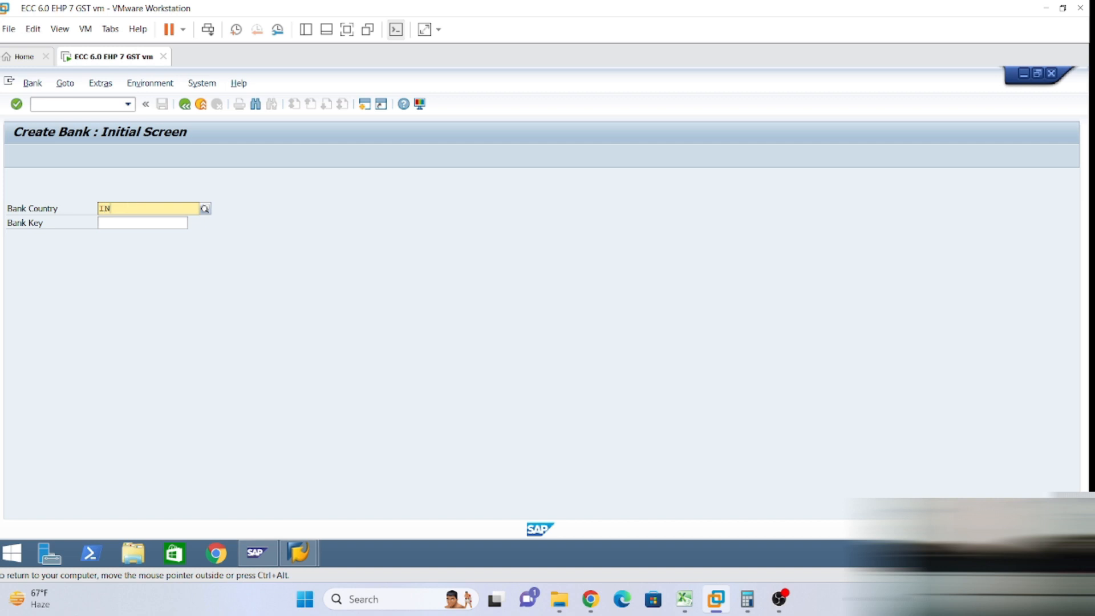
pyautogui.click(140, 236)
pyautogui.press('Tab')
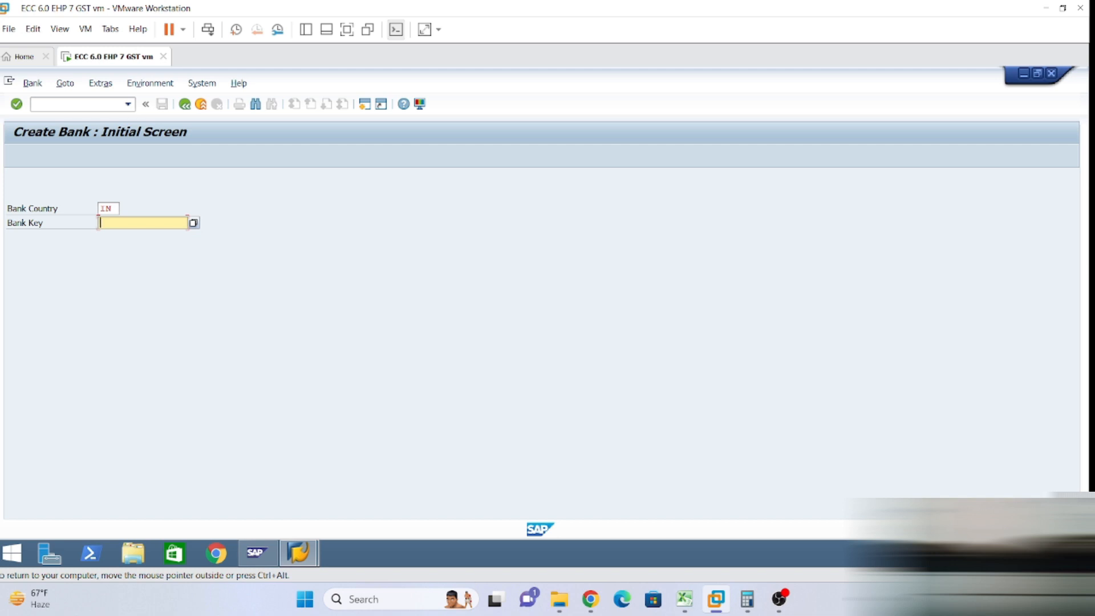
pyautogui.write('JHDFC001627')
pyautogui.press('BackSpace')
pyautogui.press('BackSpace')
pyautogui.press('BackSpace')
pyautogui.press('BackSpace')
pyautogui.press('Return')
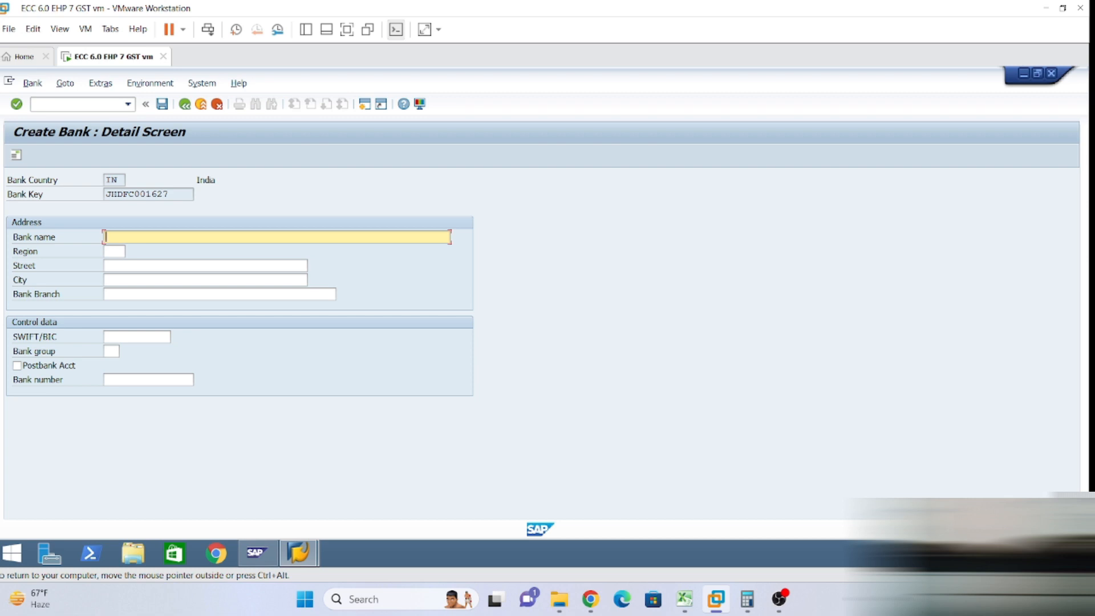
# Enter bank name HDFC Banjarahills Branch, region 36 Telangana, street Mian Street and city Hyderabad.
pyautogui.write('HDFC Banjarahills Brand')
pyautogui.write('h')
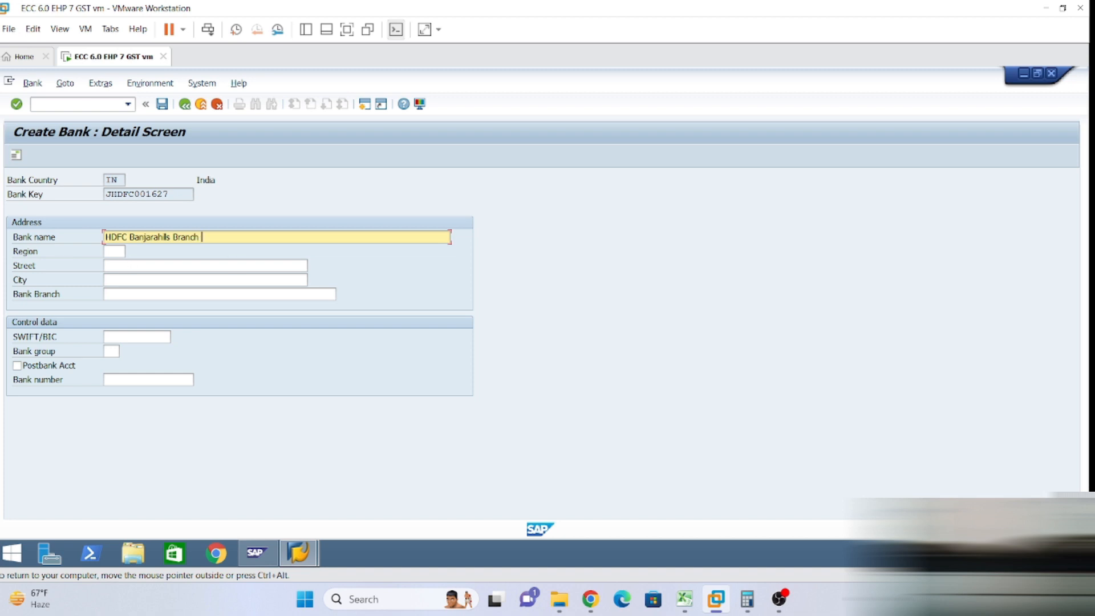
pyautogui.click(120, 251)
pyautogui.write('36')
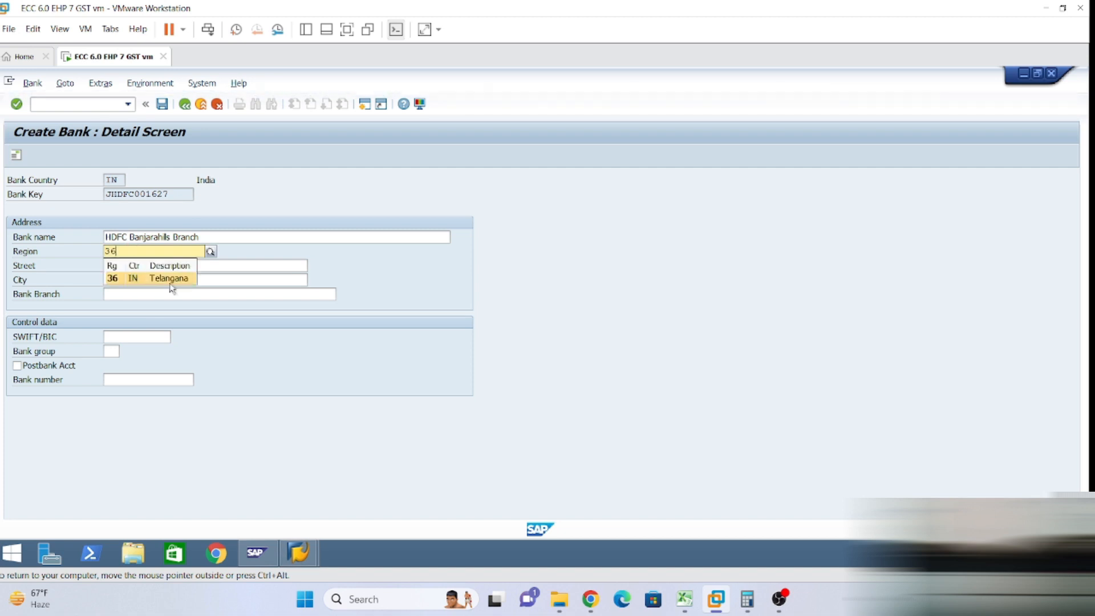
pyautogui.click(134, 279)
pyautogui.click(105, 265)
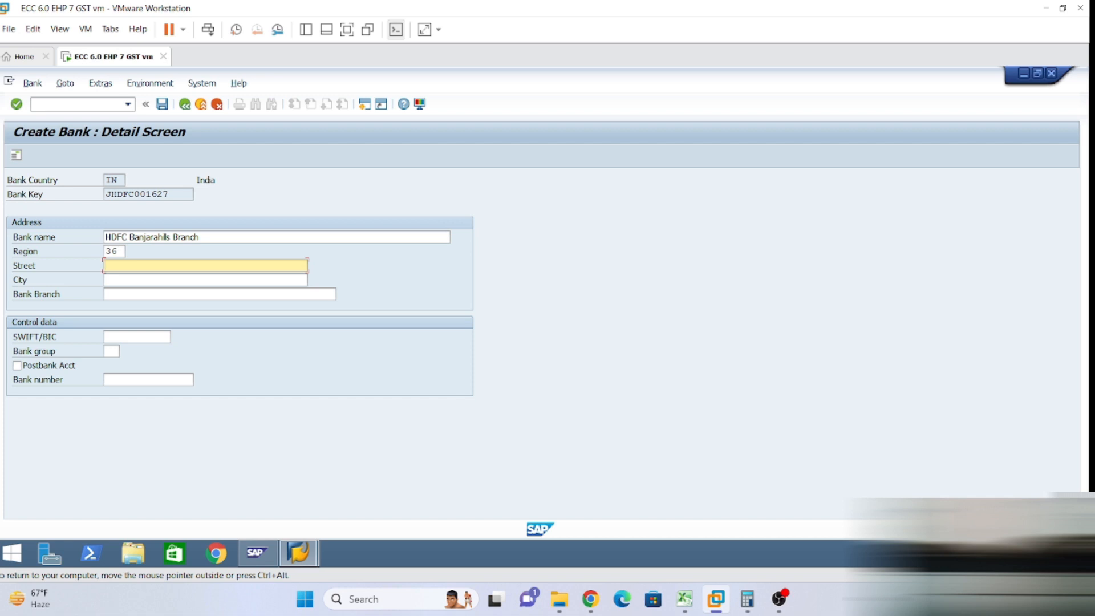
pyautogui.write('Hy')
pyautogui.press('BackSpace')
pyautogui.press('BackSpace')
pyautogui.write('Mian Street')
pyautogui.press('Tab')
pyautogui.write('H')
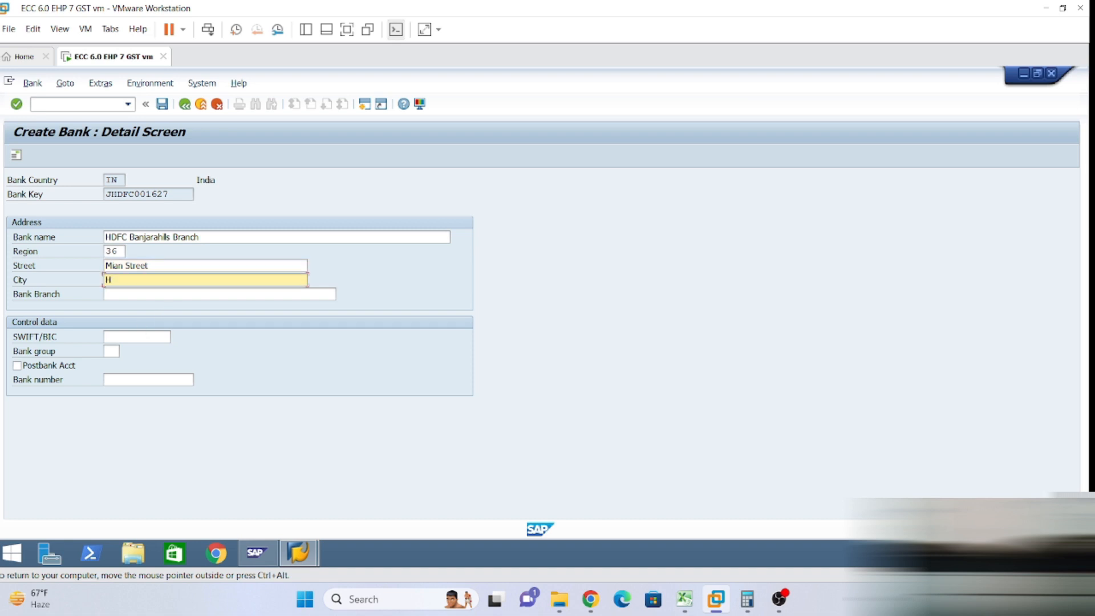
pyautogui.write('yderabad')
pyautogui.press('Tab')
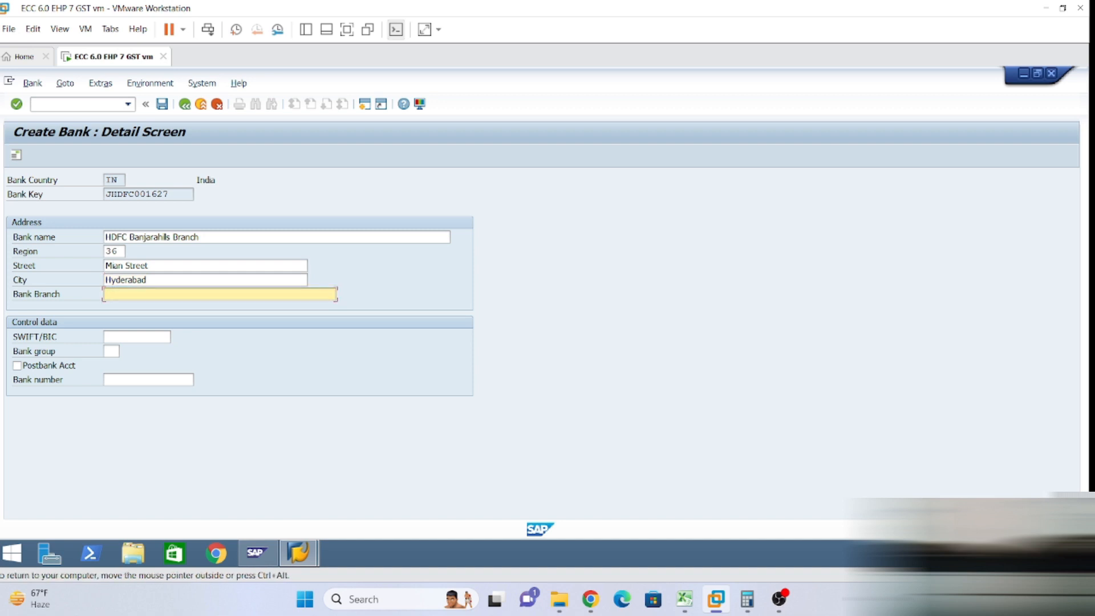
# Copy 'Banjarahills Branch' into Bank Branch and bank key JHDFC001627 into Bank number.
pyautogui.moveTo(129, 237); pyautogui.dragTo(199, 236)
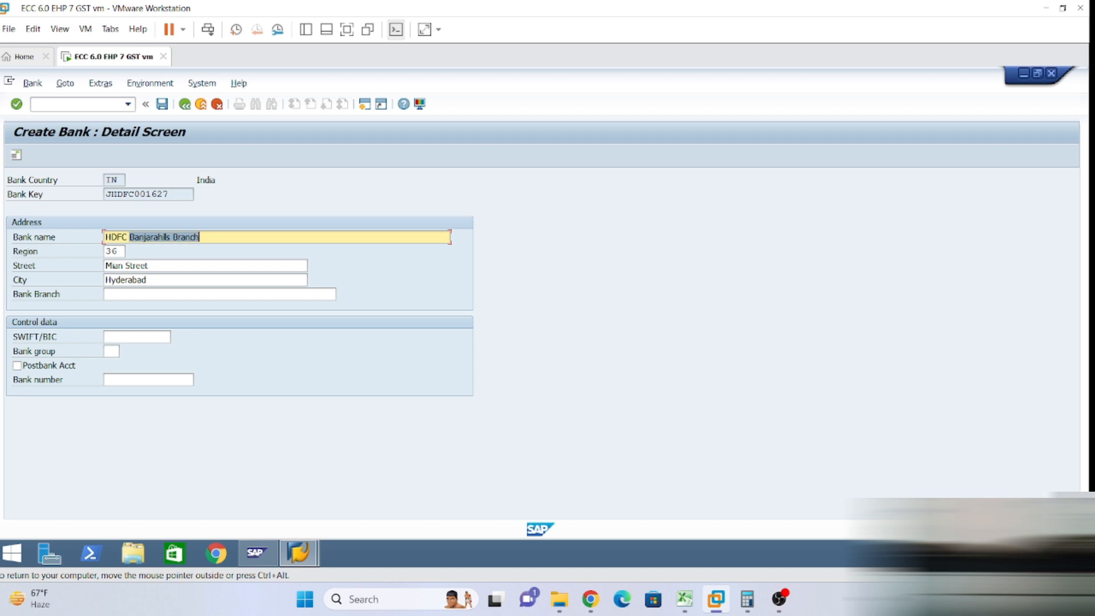
pyautogui.click(200, 237)
pyautogui.click(171, 294)
pyautogui.write('Banjarahils Branch')
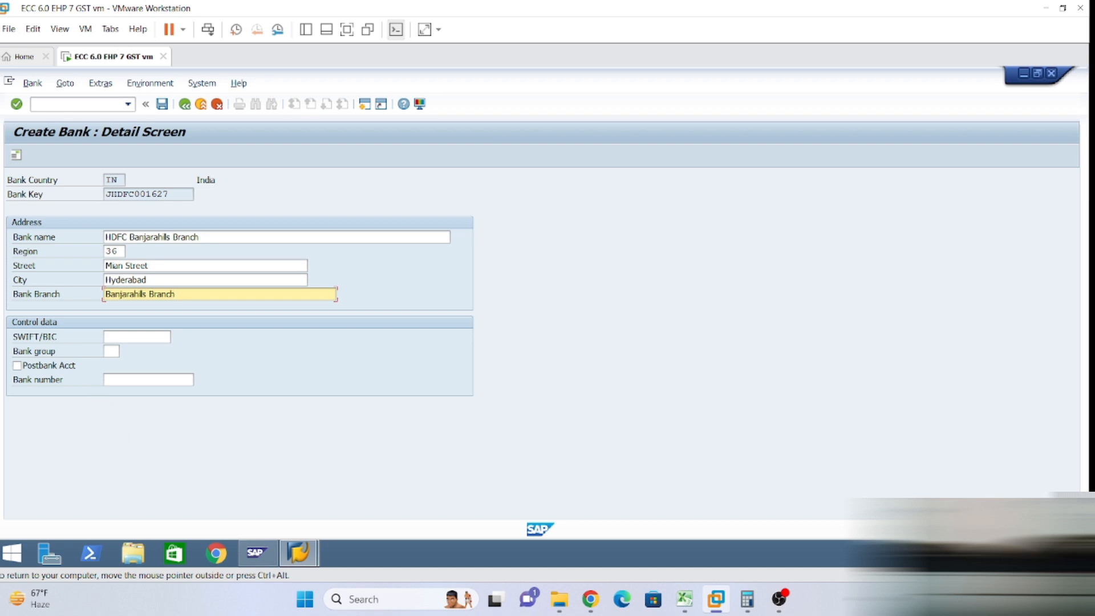
pyautogui.click(120, 380)
pyautogui.moveTo(169, 193); pyautogui.dragTo(105, 194)
pyautogui.hotkey('ctrl', 'c')
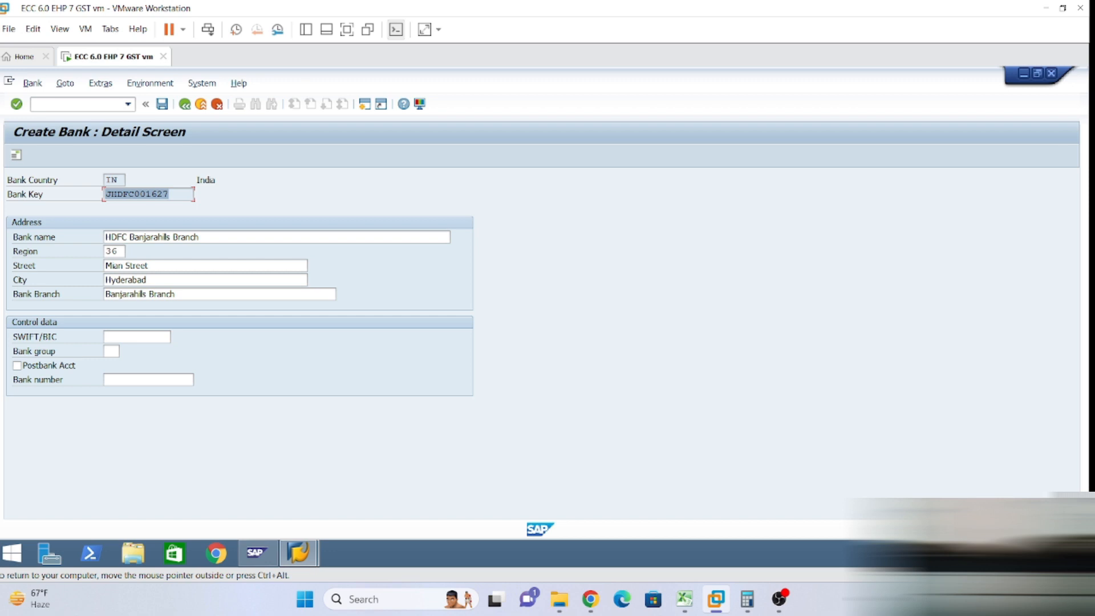
pyautogui.click(108, 380)
pyautogui.hotkey('ctrl', 'v')
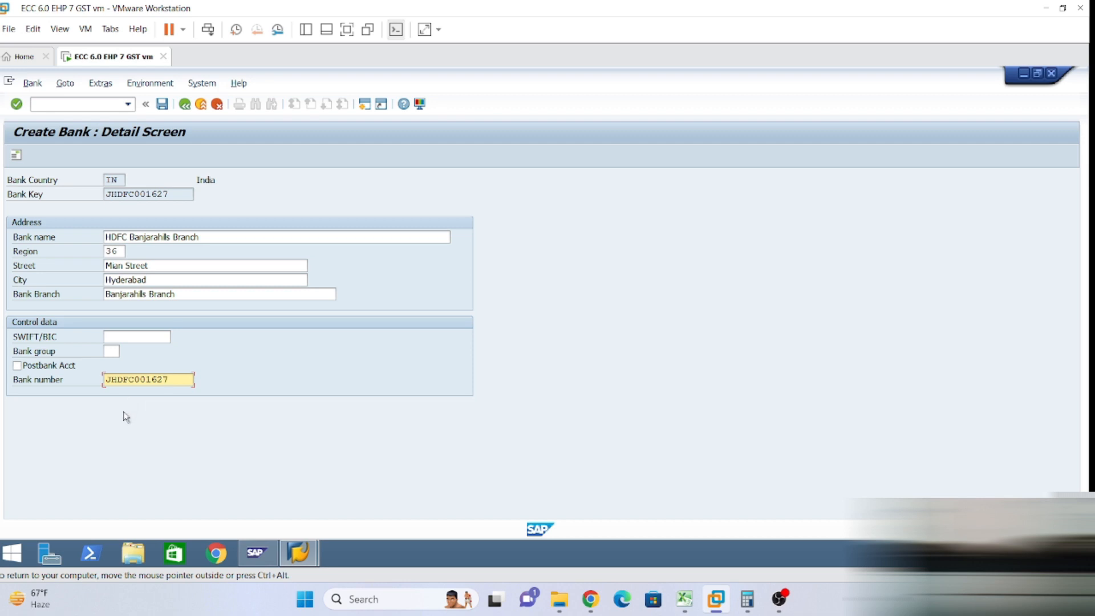
pyautogui.click(45, 340)
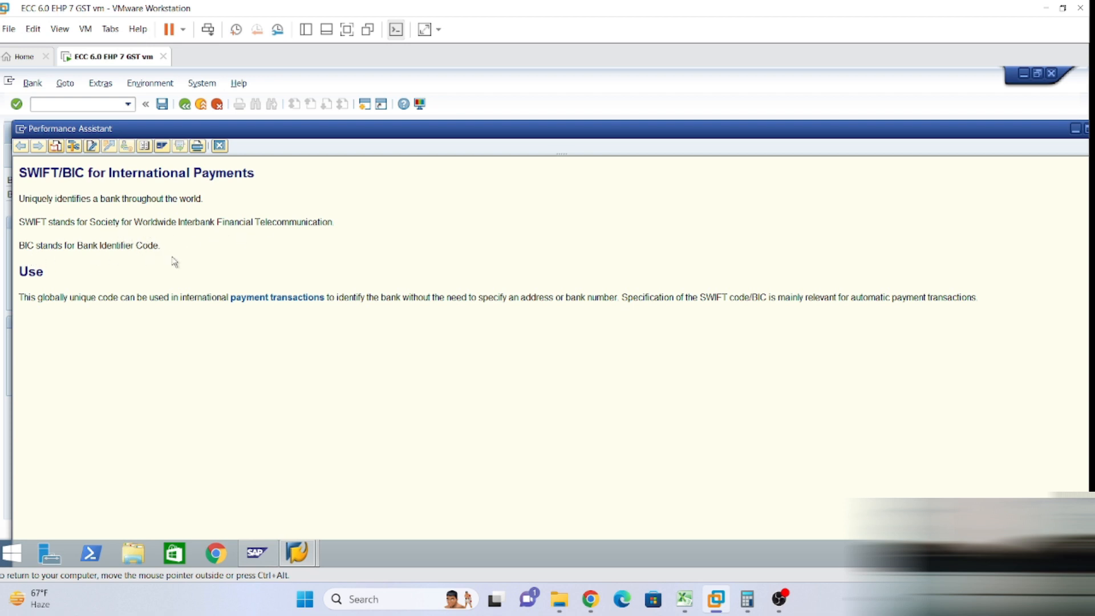
pyautogui.moveTo(318, 132); pyautogui.dragTo(329, 93)
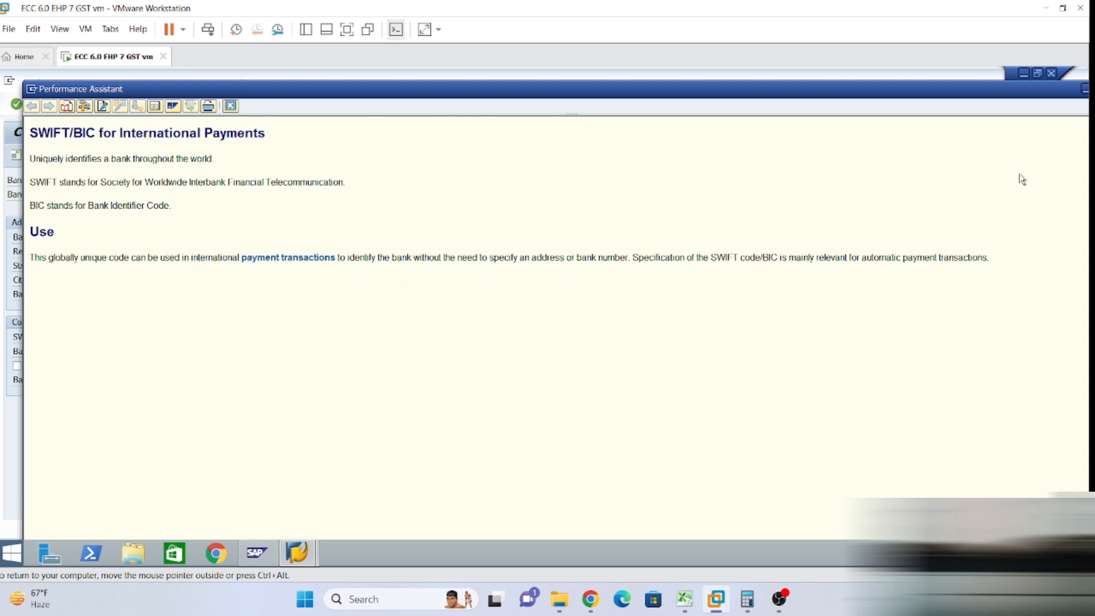
pyautogui.moveTo(801, 97); pyautogui.dragTo(778, 108)
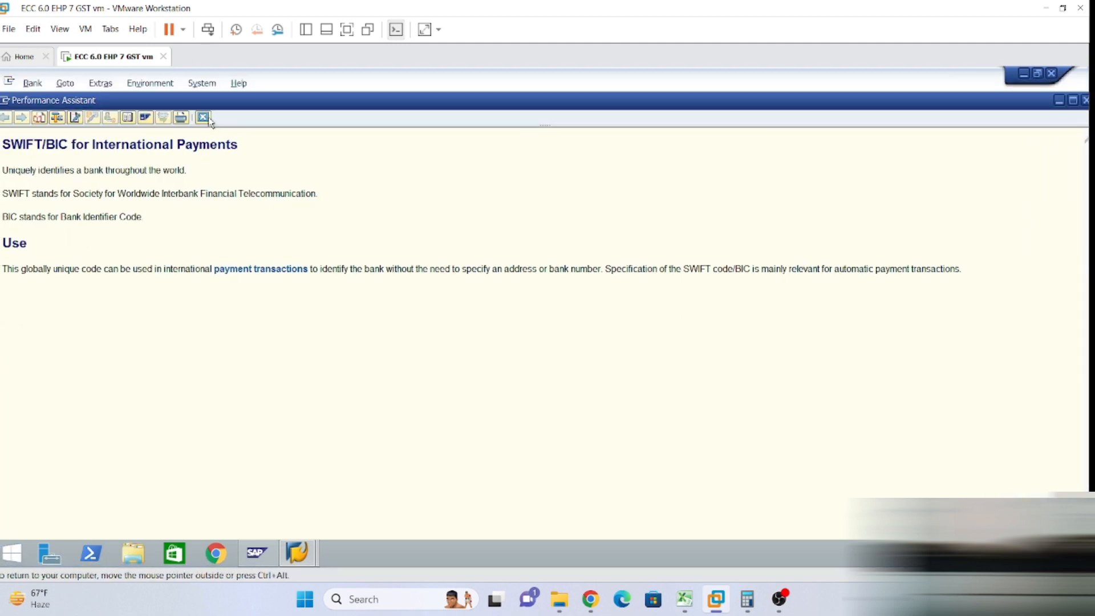
pyautogui.moveTo(301, 104); pyautogui.dragTo(316, 108)
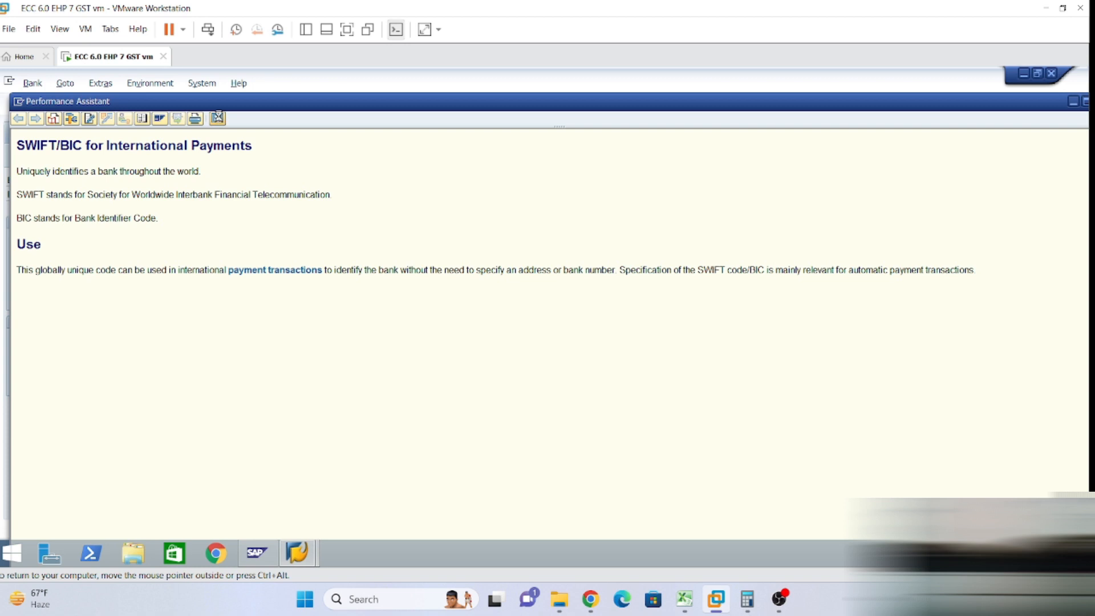
pyautogui.click(217, 119)
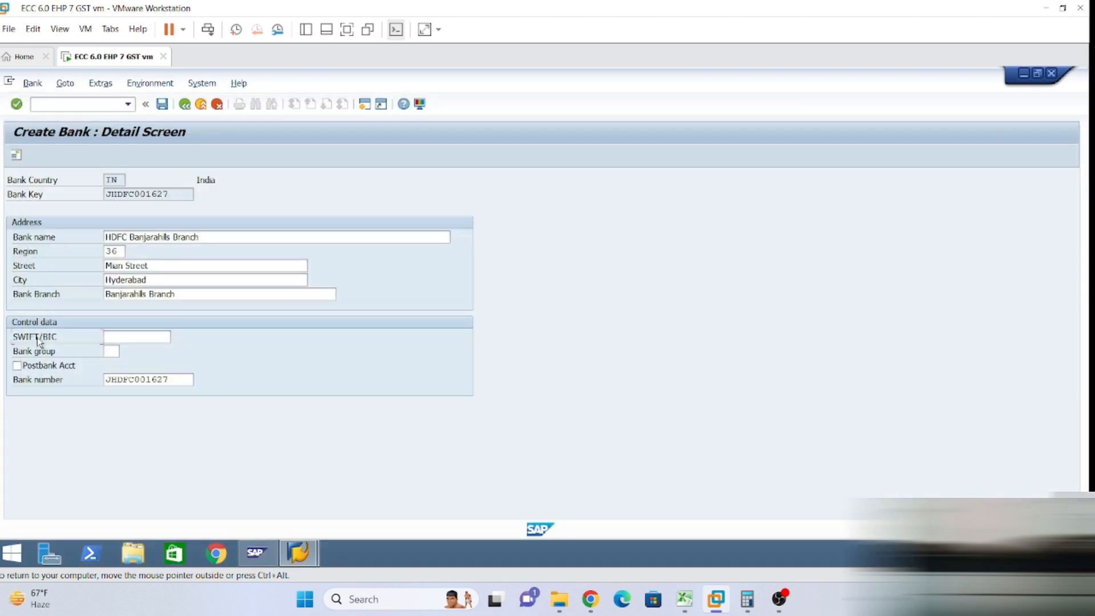
pyautogui.press('F1')
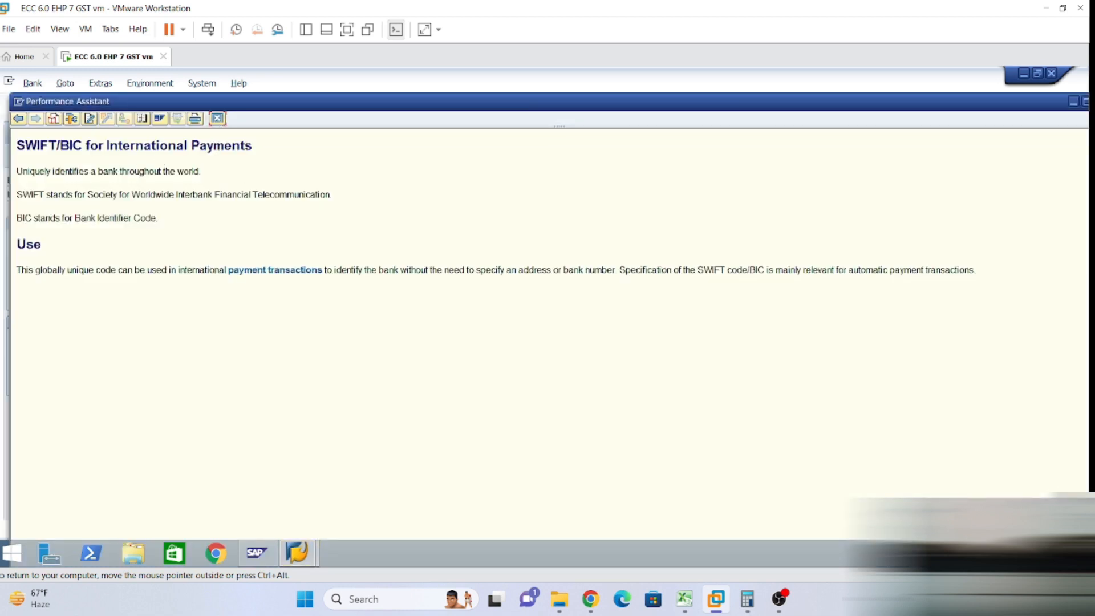
pyautogui.moveTo(16, 194); pyautogui.dragTo(153, 242)
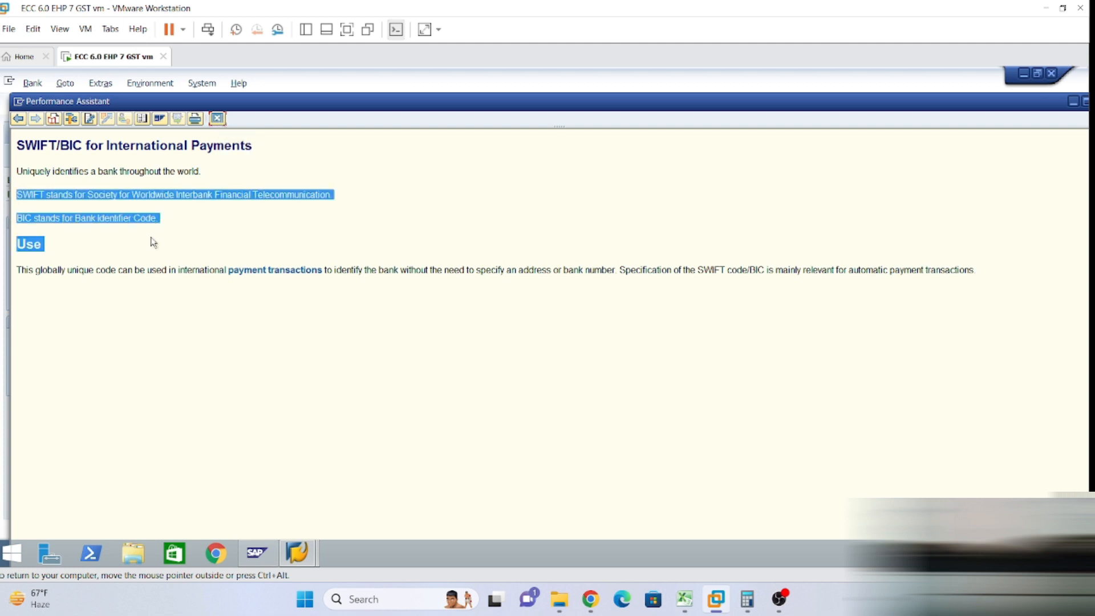
pyautogui.click(153, 242)
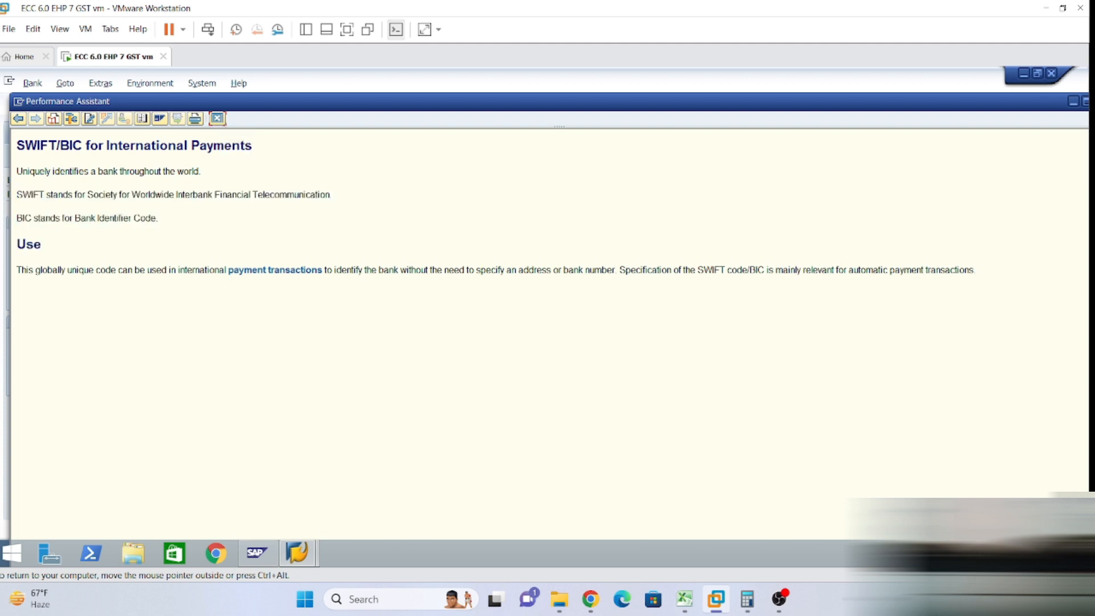
pyautogui.click(216, 118)
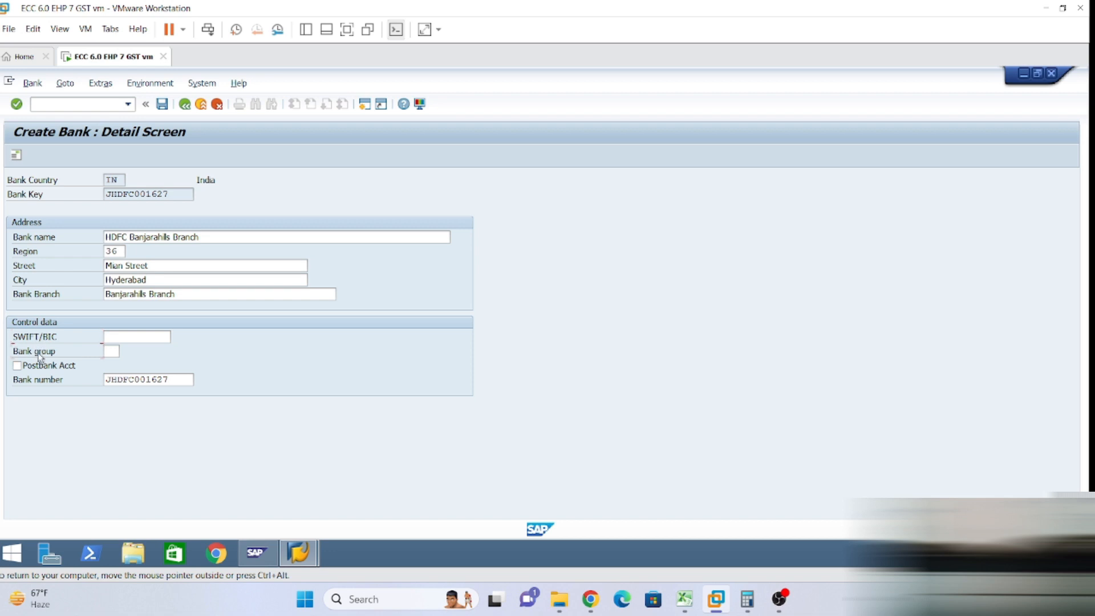
pyautogui.press('F1')
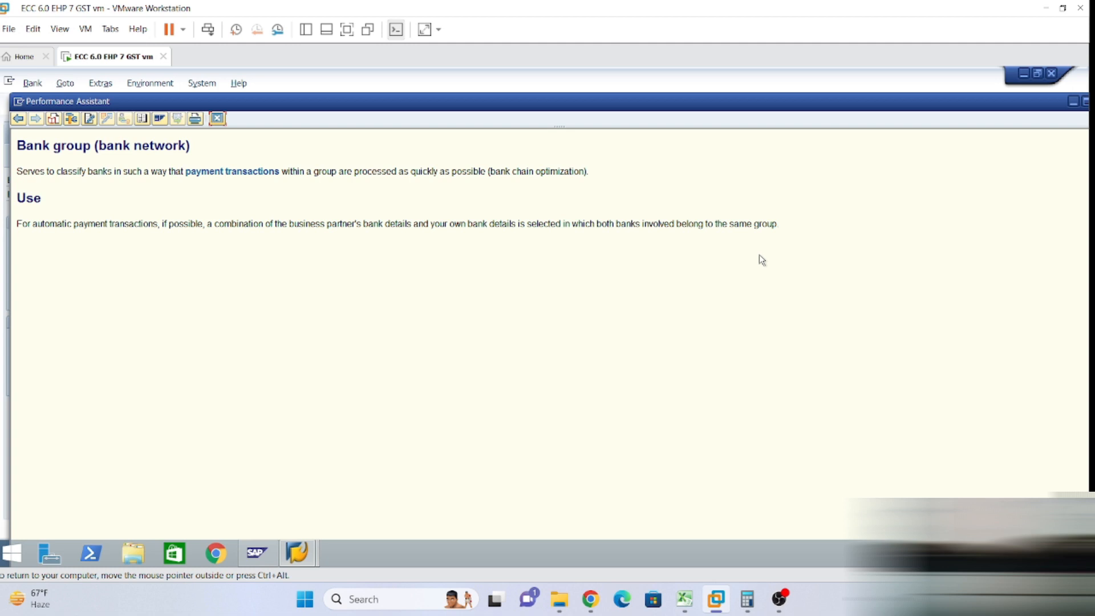
pyautogui.click(217, 118)
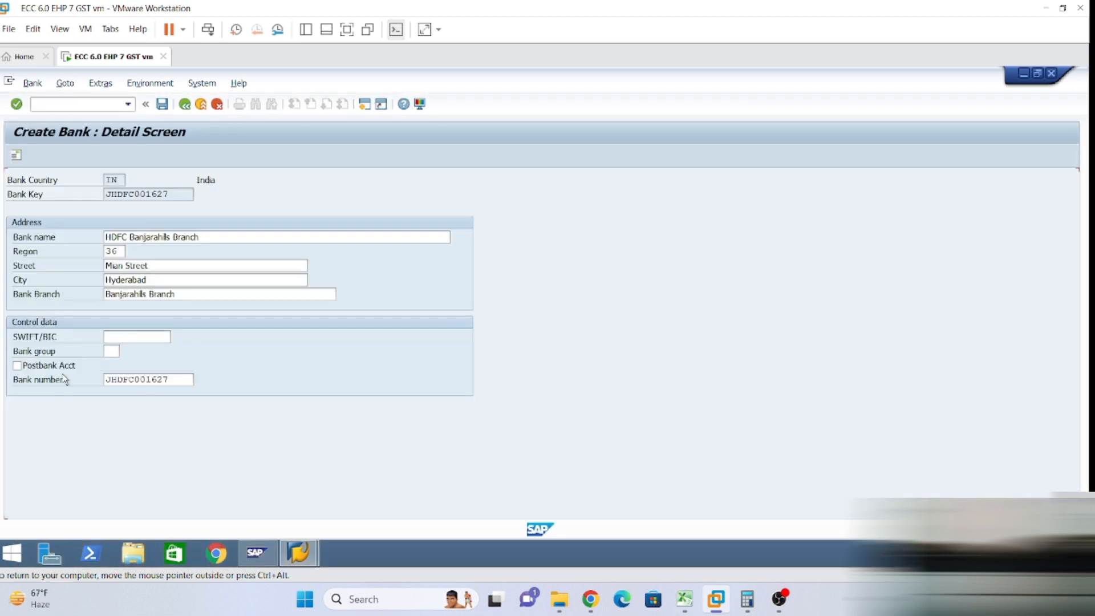
pyautogui.click(122, 337)
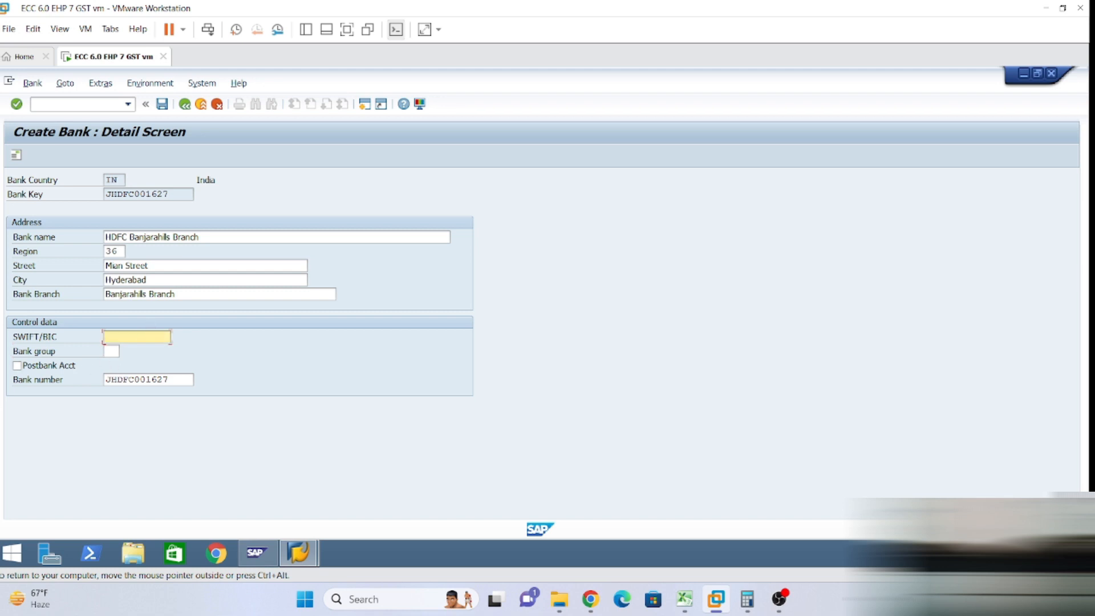
pyautogui.click(171, 380)
# Save the new bank JHDFC001627 and return to SAP Easy Access with /n.
pyautogui.click(129, 337)
pyautogui.click(163, 104)
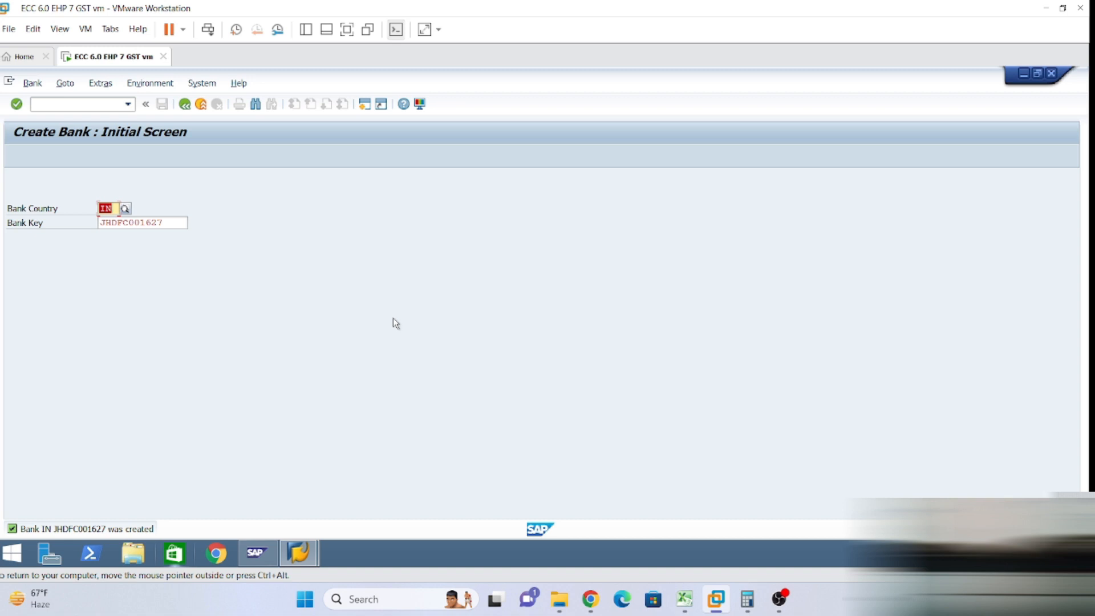
pyautogui.click(34, 104)
pyautogui.write('/n')
pyautogui.press('Return')
pyautogui.click(40, 105)
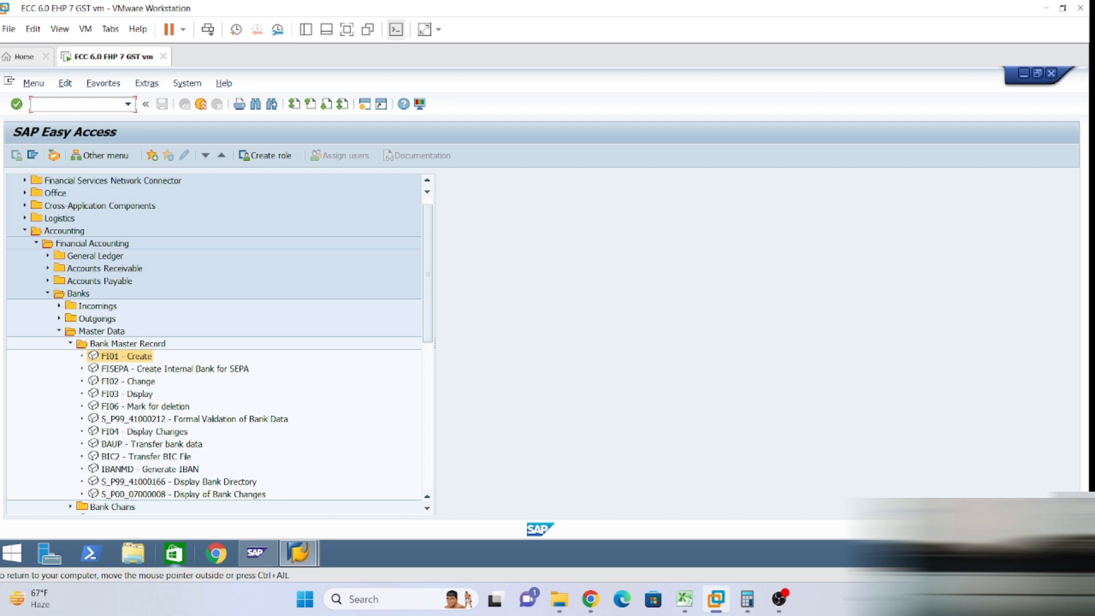
pyautogui.write('fi1')
pyautogui.press('BackSpace')
pyautogui.press('BackSpace')
pyautogui.press('BackSpace')
pyautogui.write('spro')
pyautogui.press('Return')
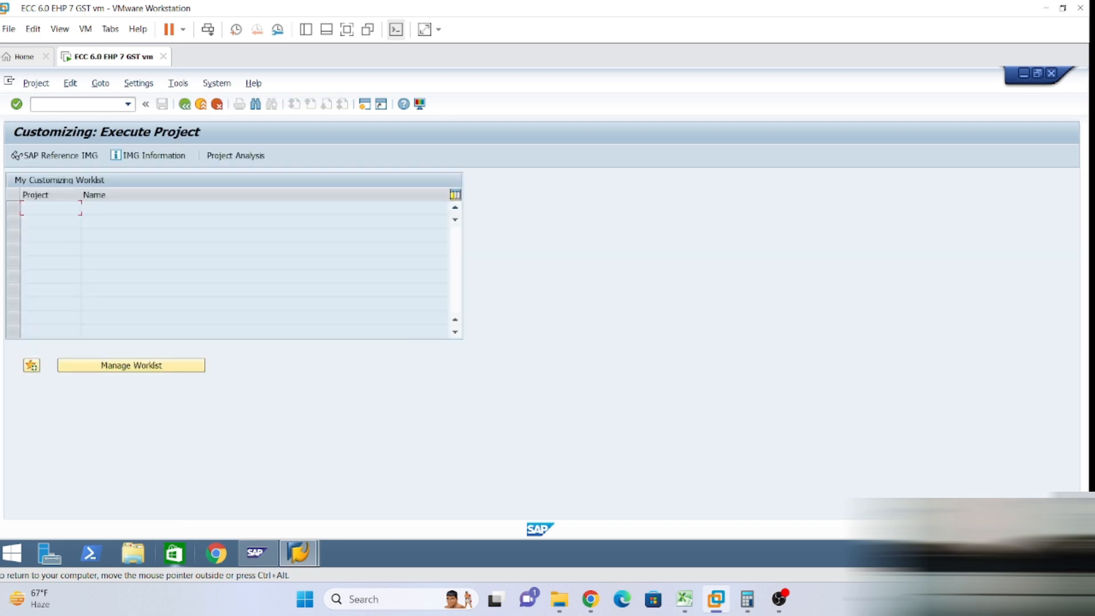
pyautogui.click(63, 155)
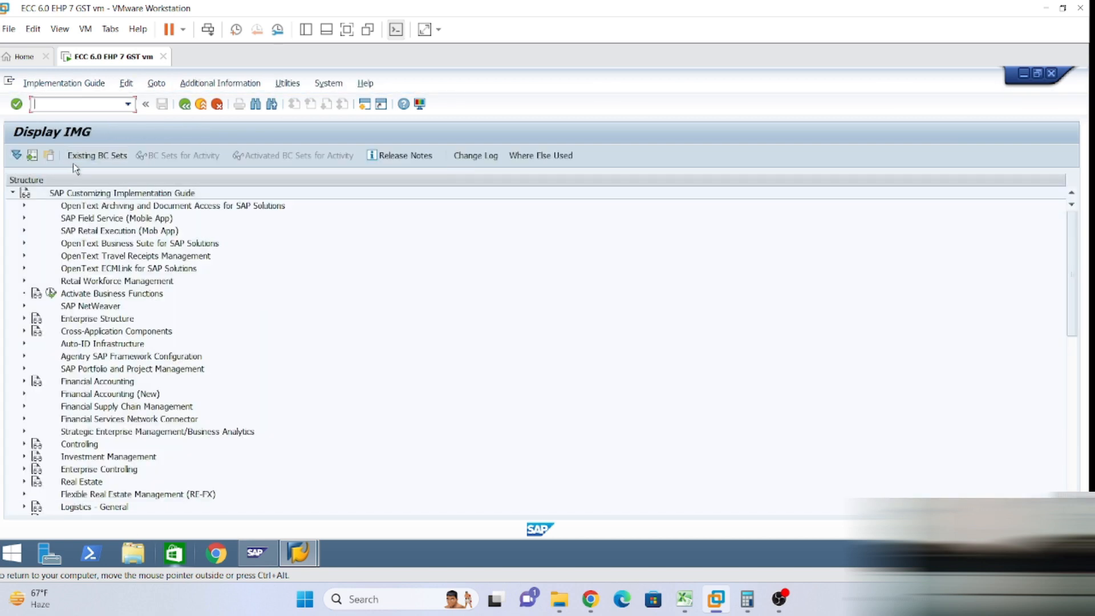
# Expand Financial Accounting (New) > Bank Accounting > Bank Accounts and execute Define House Banks.
pyautogui.click(25, 394)
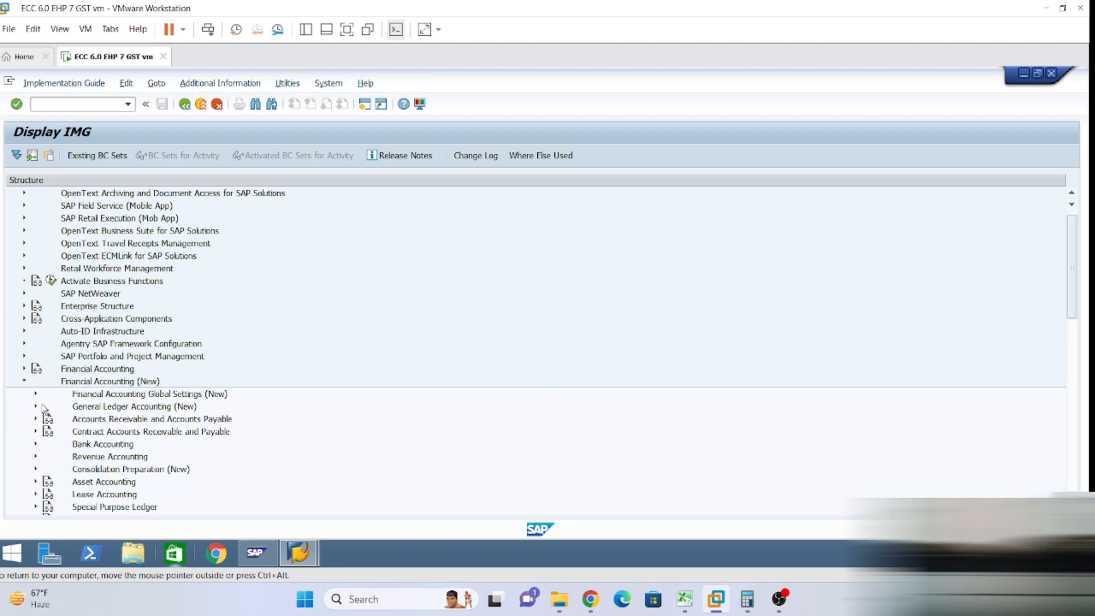
pyautogui.click(35, 446)
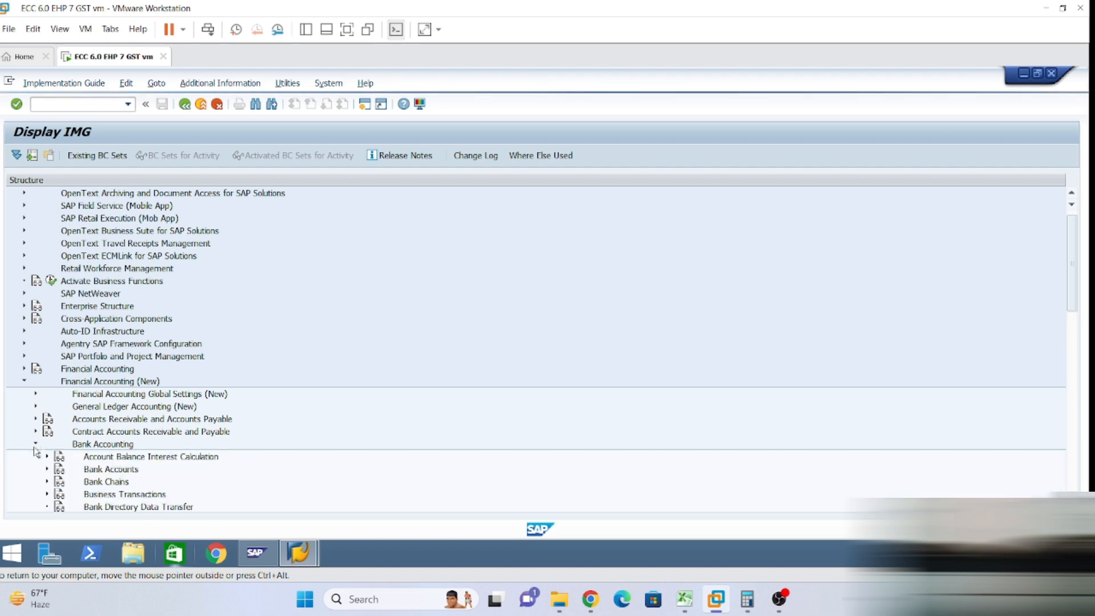
pyautogui.scroll(-2, 49, 452)
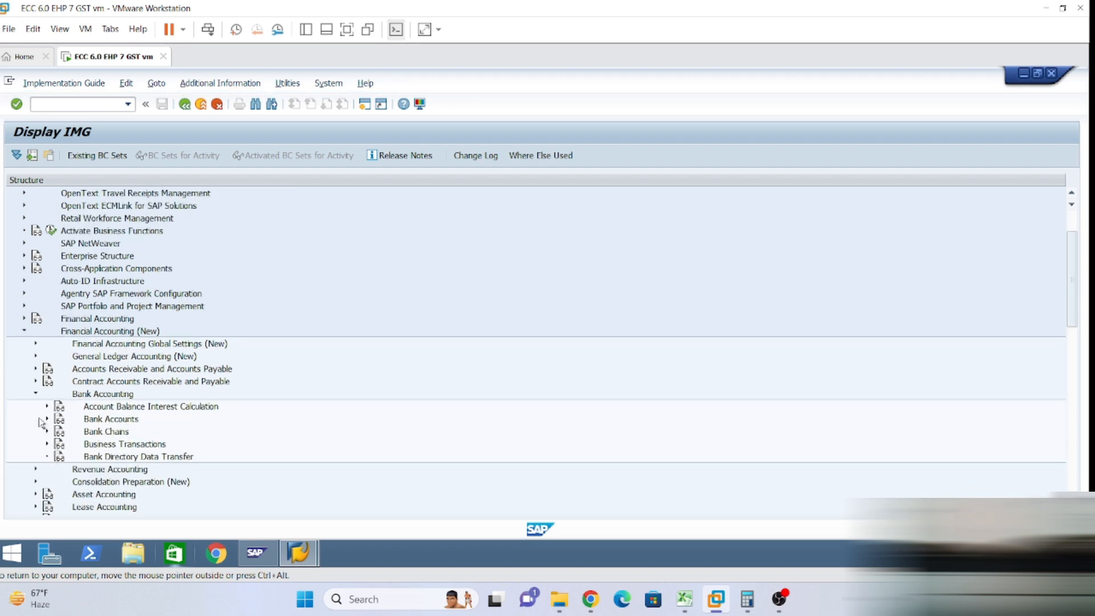
pyautogui.click(48, 419)
pyautogui.scroll(-1, 86, 419)
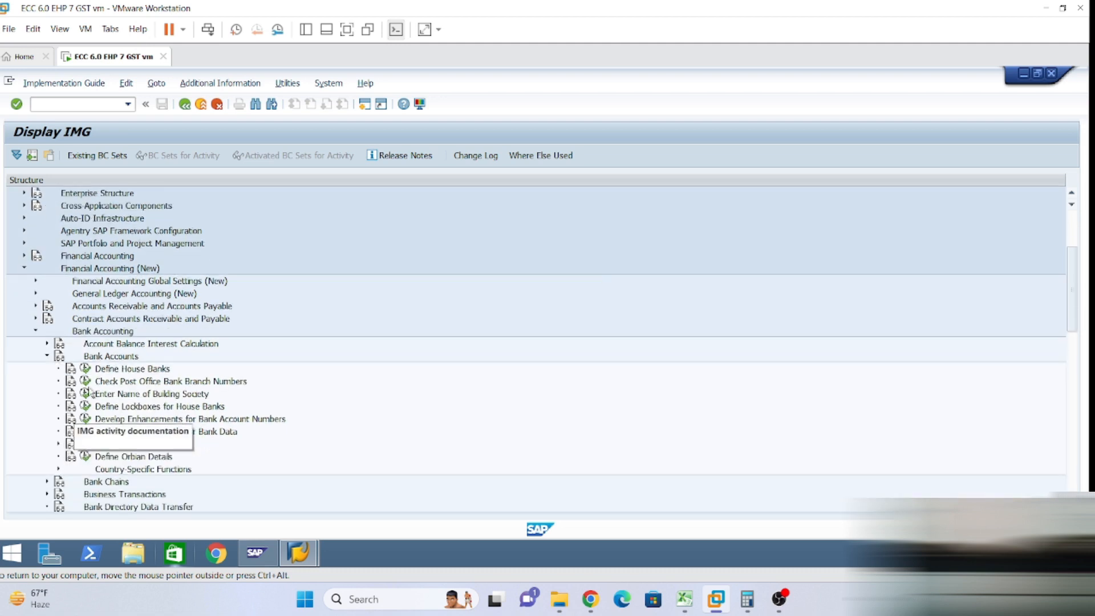
pyautogui.scroll(1, 114, 399)
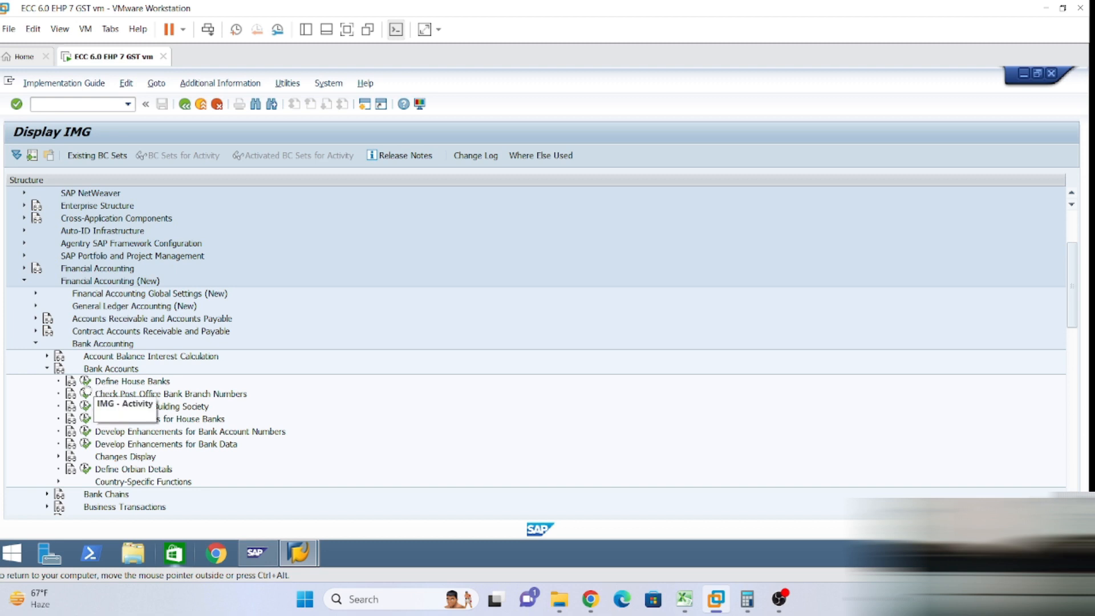
pyautogui.click(86, 382)
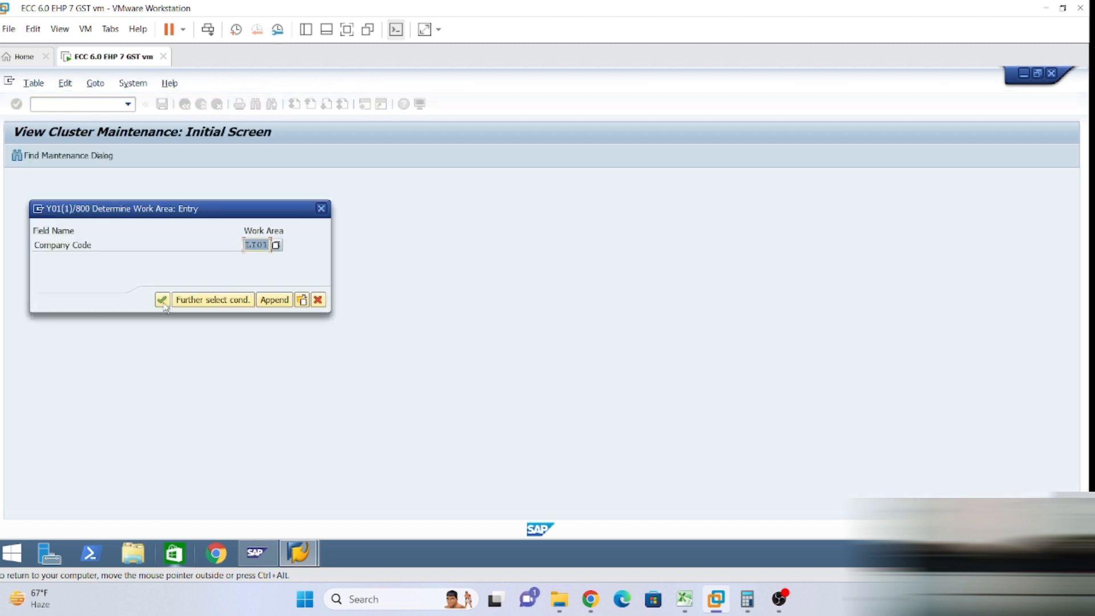
# Confirm company code LT01 as the work area for house banks.
pyautogui.click(258, 245)
pyautogui.click(162, 299)
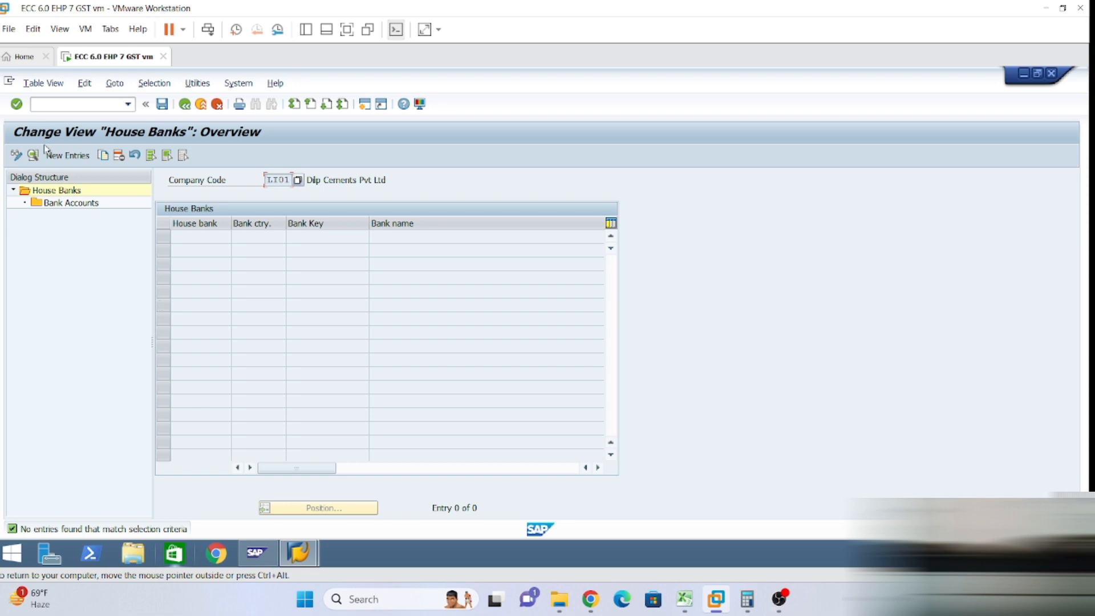
# Create a new house bank entry with ID HDF00, checked against the Excel reference sheet.
pyautogui.click(79, 156)
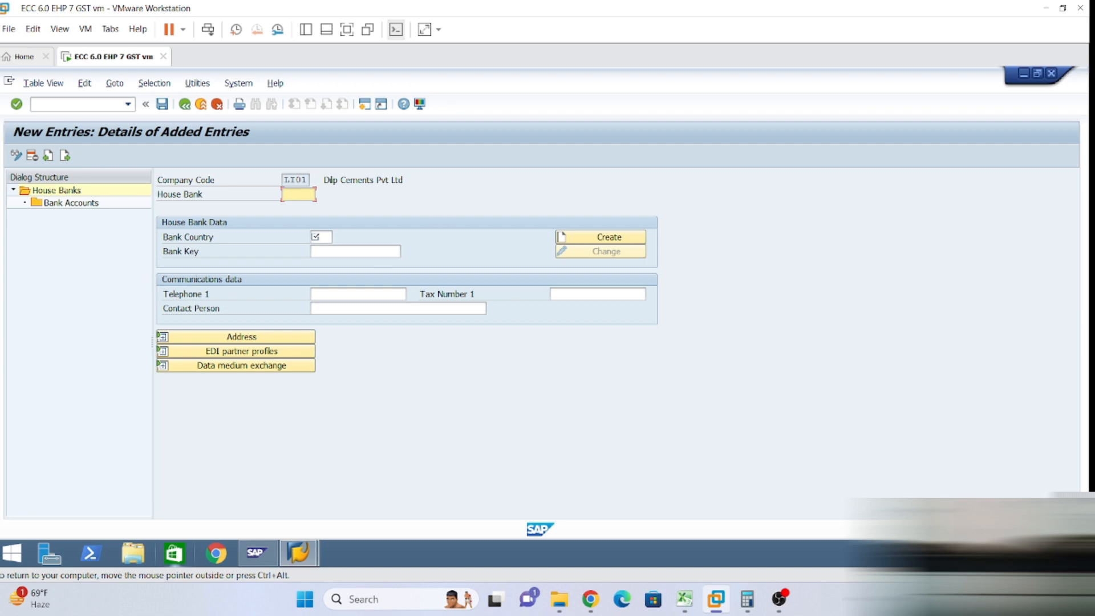
pyautogui.click(686, 603)
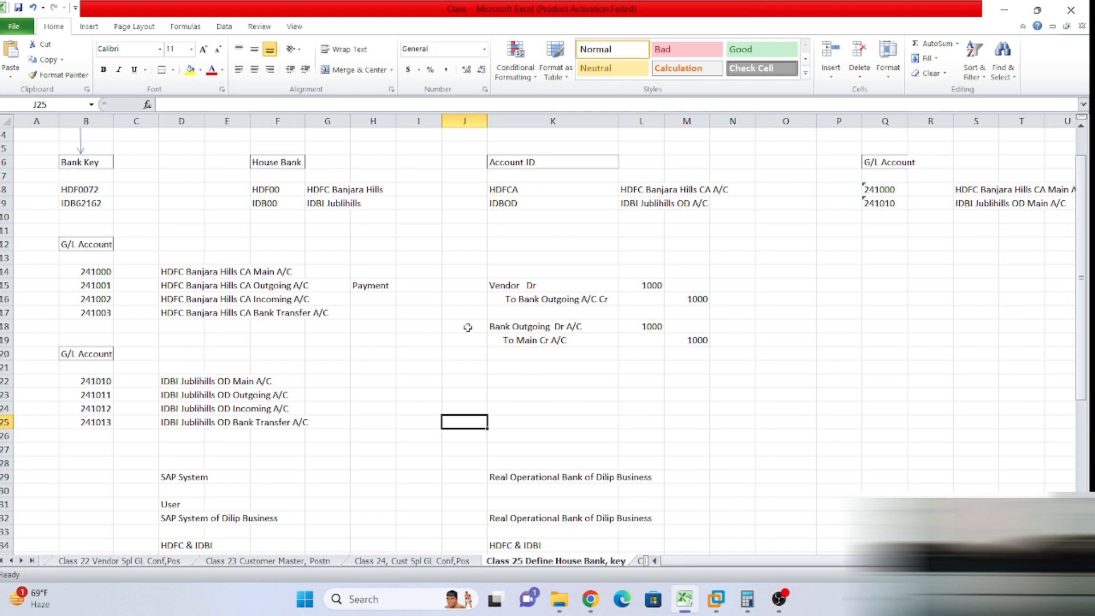
pyautogui.click(261, 191)
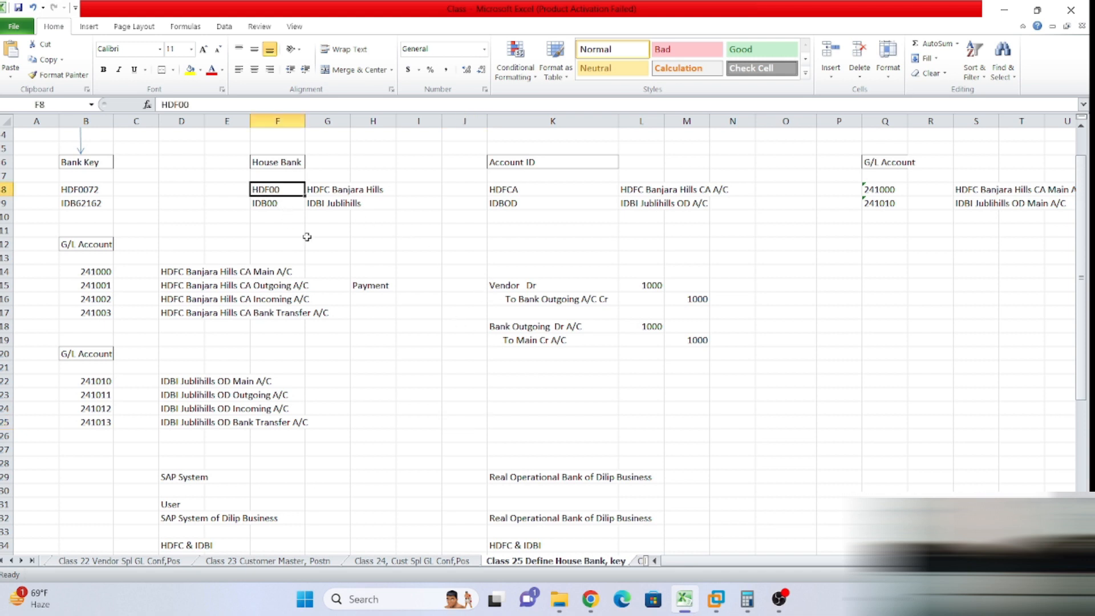
pyautogui.click(722, 601)
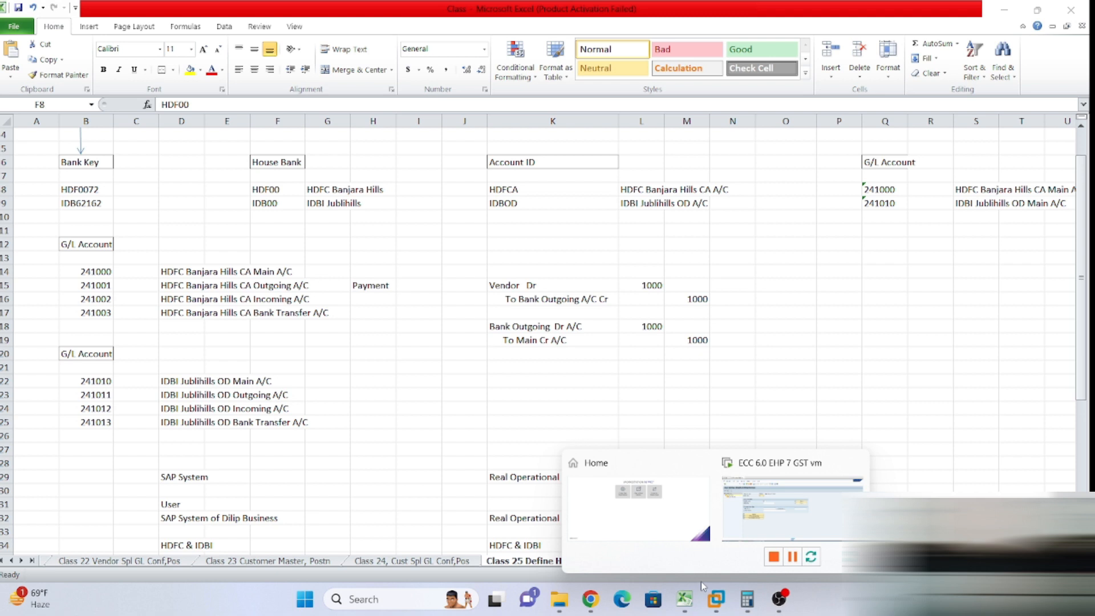
pyautogui.click(754, 522)
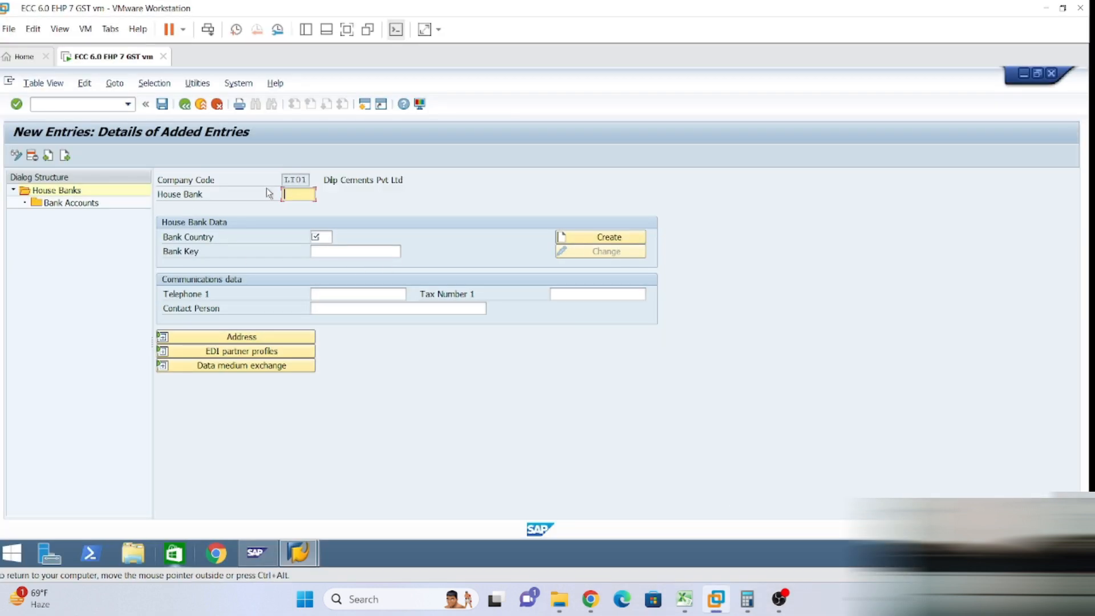
pyautogui.write('HDF00')
# Set bank country to IN (India) and bring up the bank key search.
pyautogui.click(331, 235)
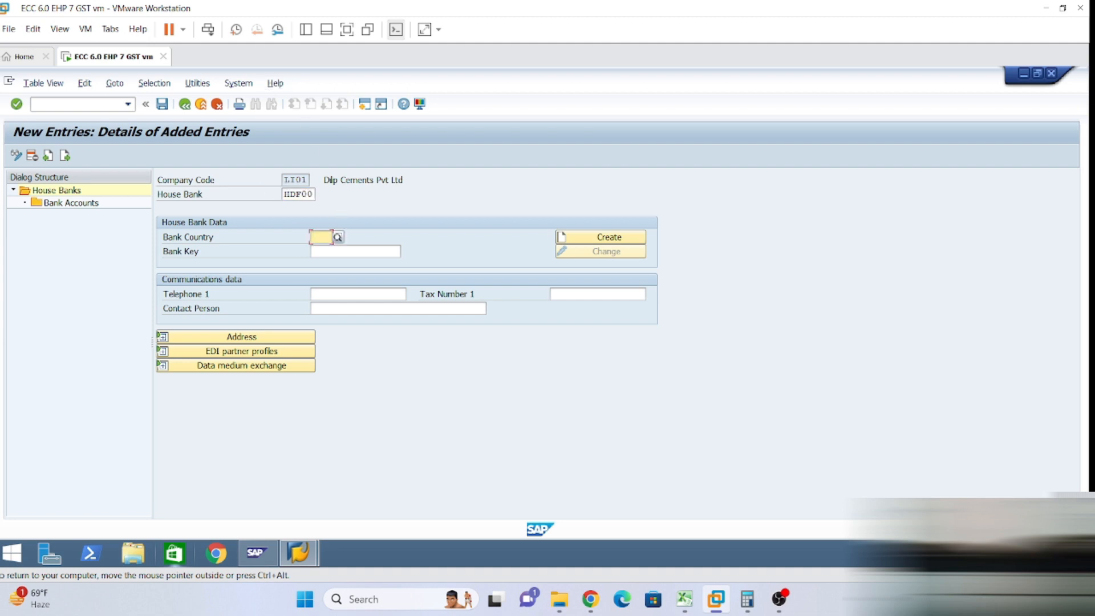
pyautogui.write('in')
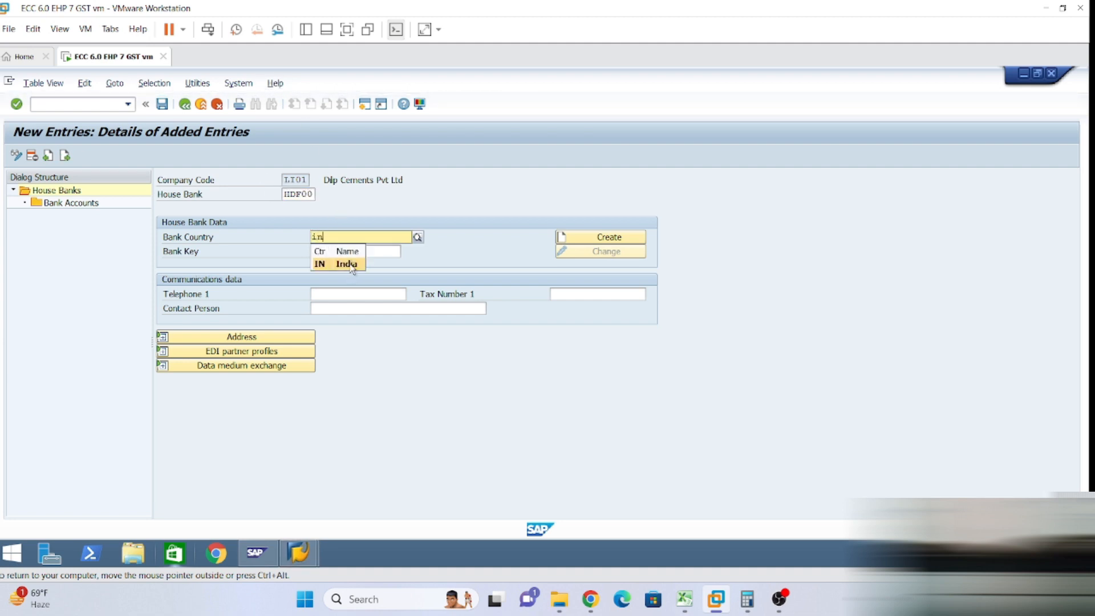
pyautogui.click(350, 264)
pyautogui.click(345, 251)
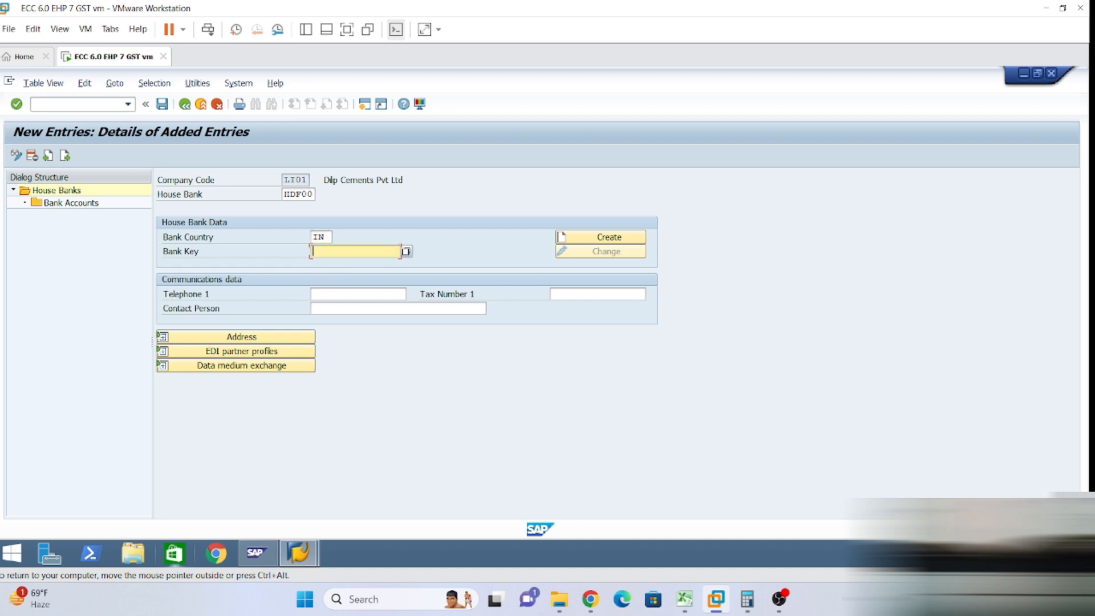
pyautogui.click(406, 252)
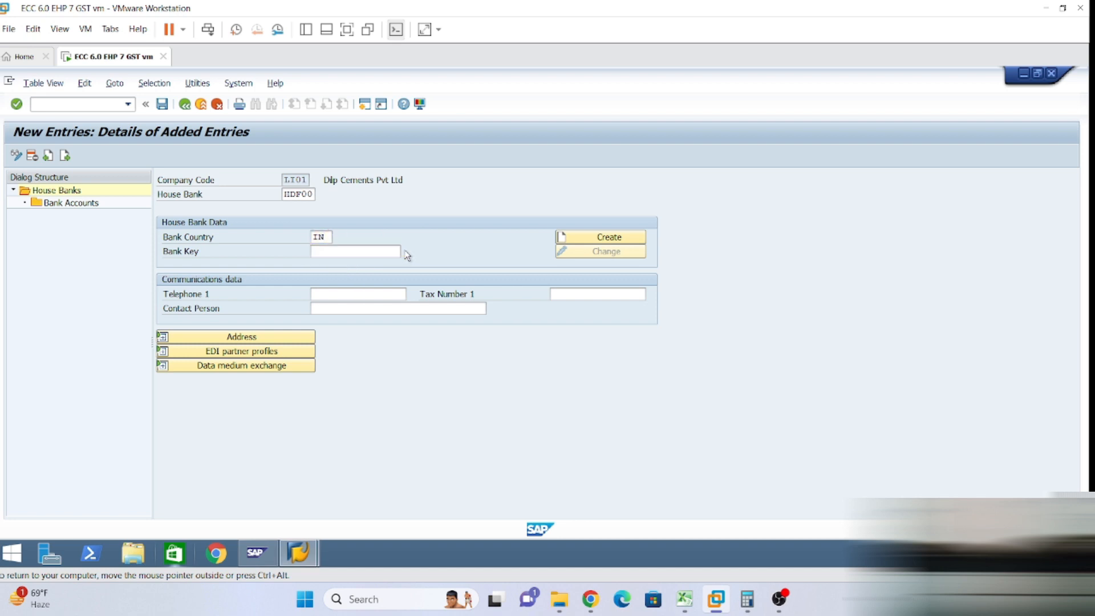
# Search banks in country IN and take JHDFC001627 as the house bank's bank key.
pyautogui.write('in')
pyautogui.press('Return')
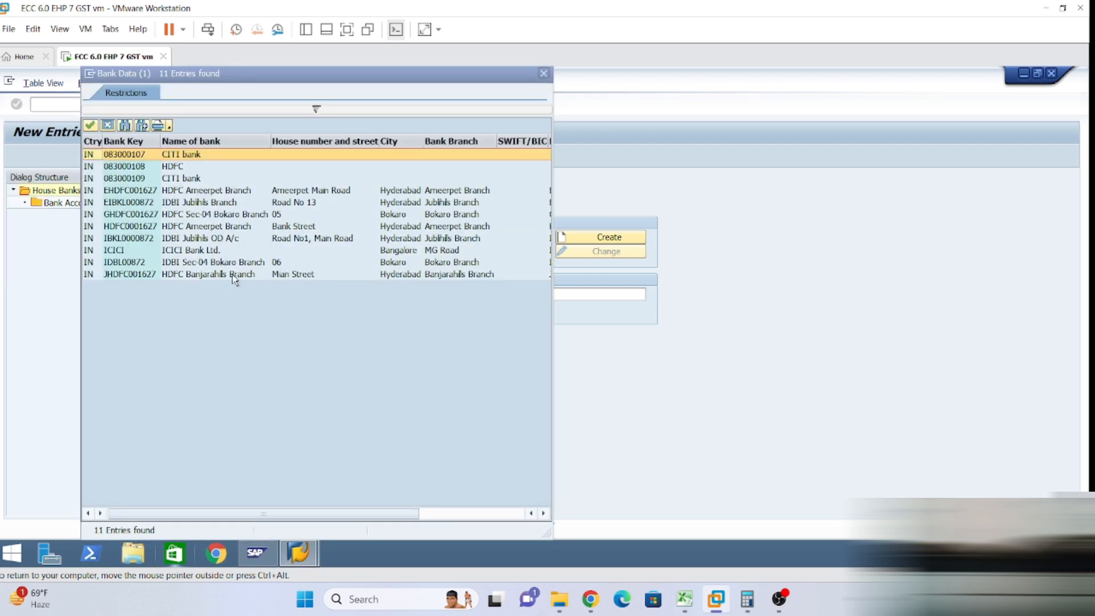
pyautogui.click(231, 274)
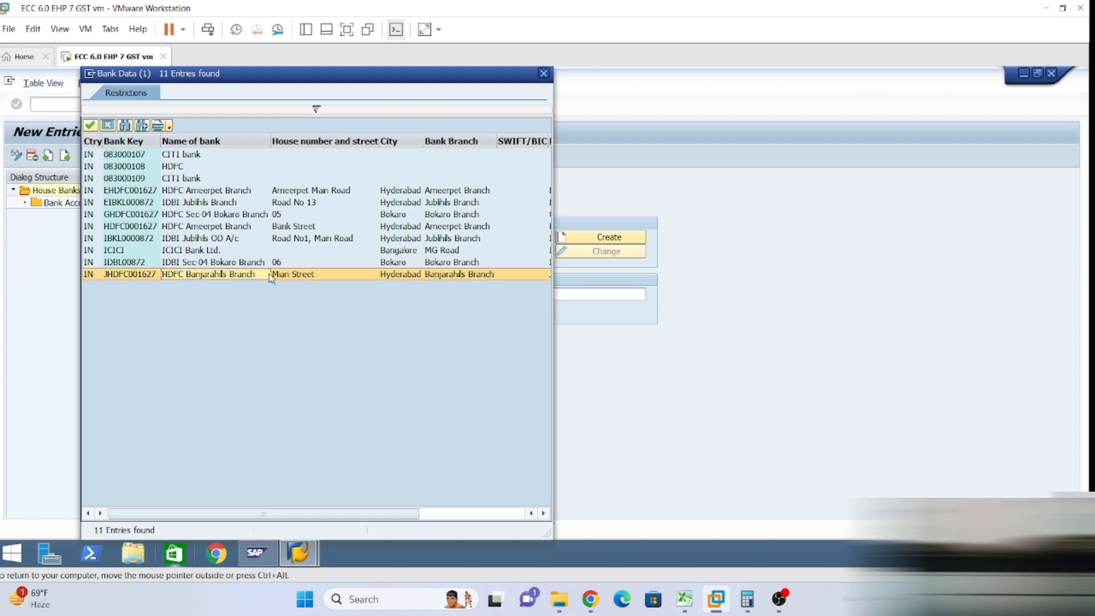
pyautogui.doubleClick(208, 275)
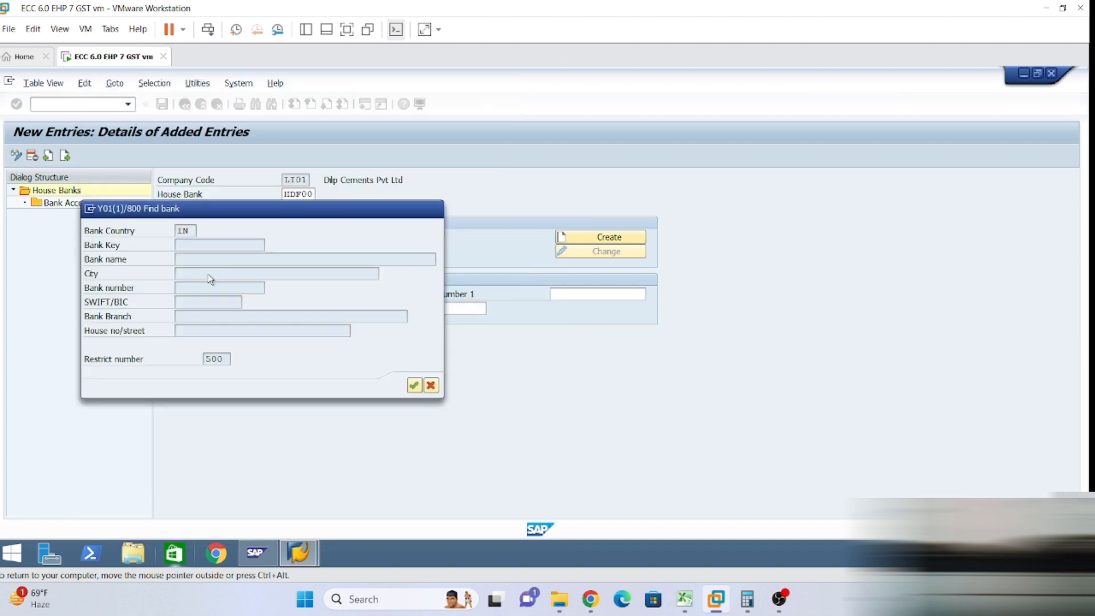
pyautogui.press('Tab')
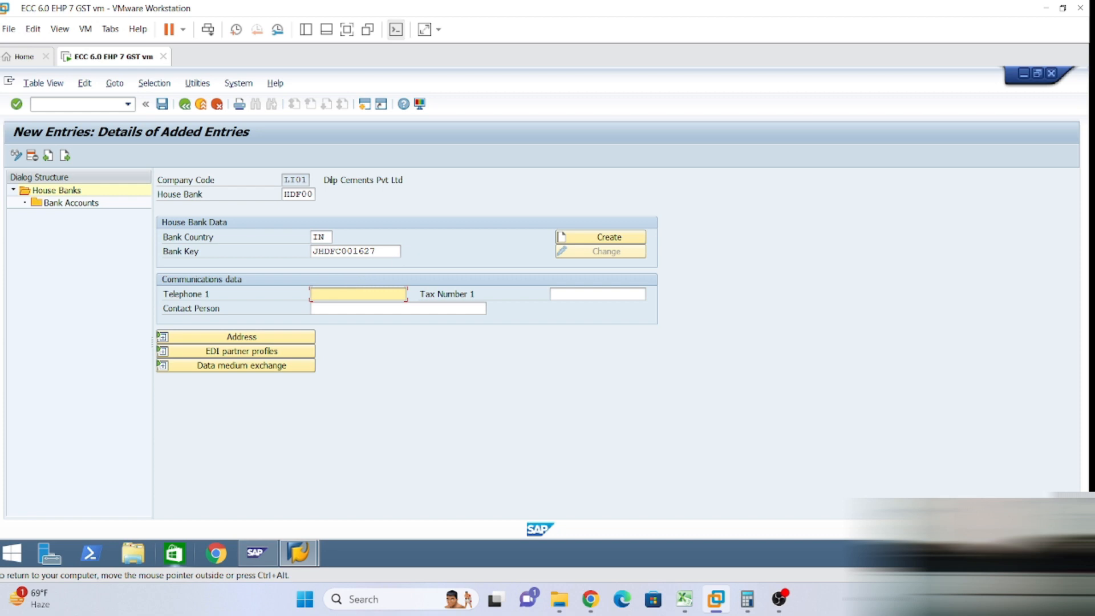
pyautogui.click(376, 252)
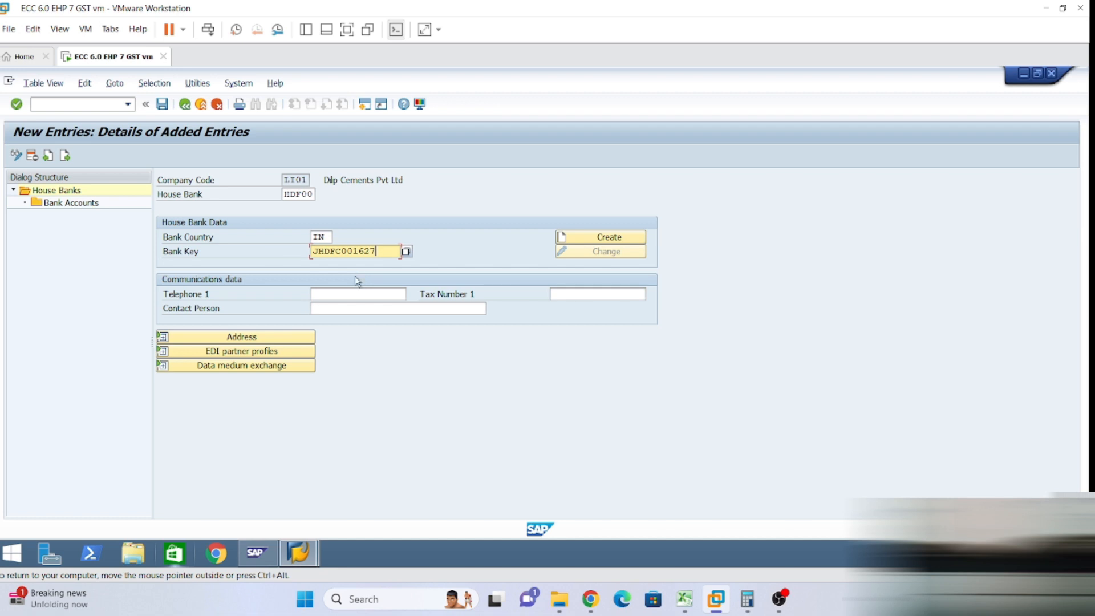
# Fill in the house bank's telephone number and contact person name.
pyautogui.press('Tab')
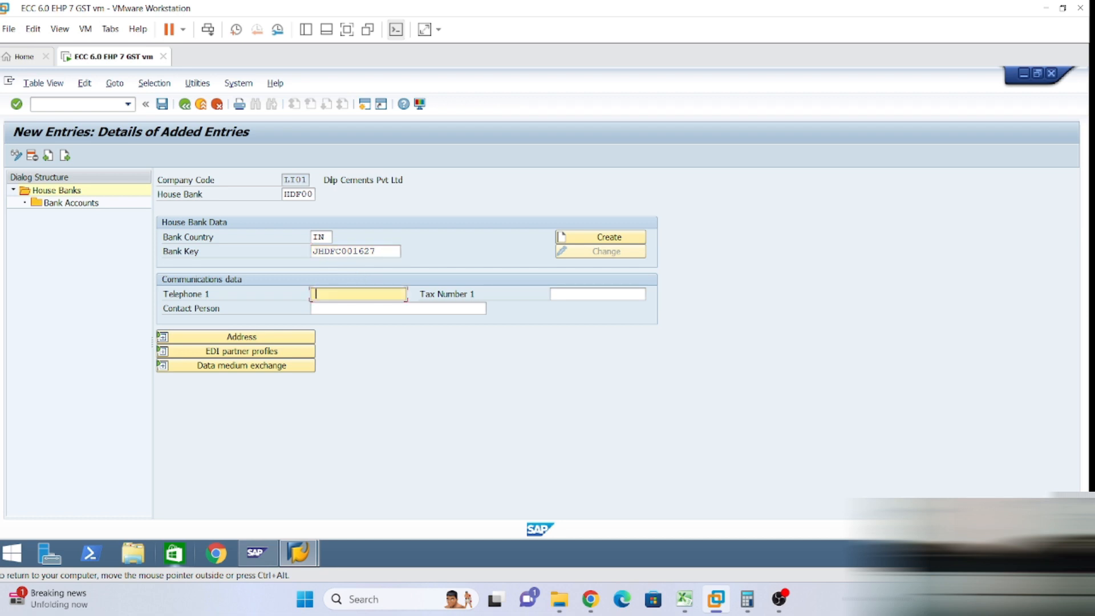
pyautogui.click(313, 309)
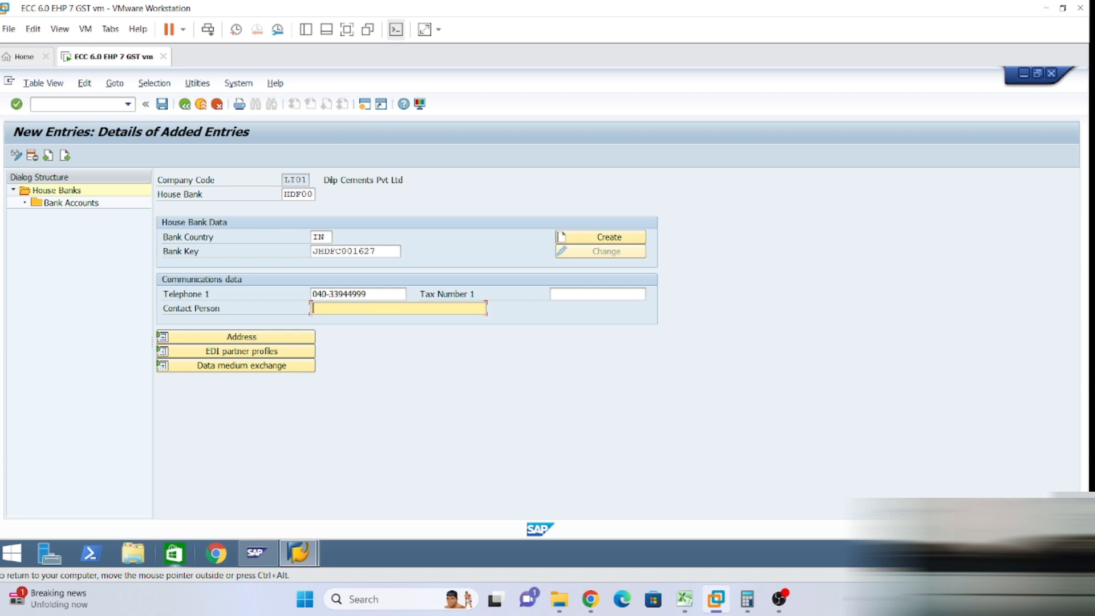
pyautogui.write('Dip Kr')
# Expand the address details showing HDFC Banjarahills Branch, Main Street, Hyderabad, region 36.
pyautogui.click(248, 337)
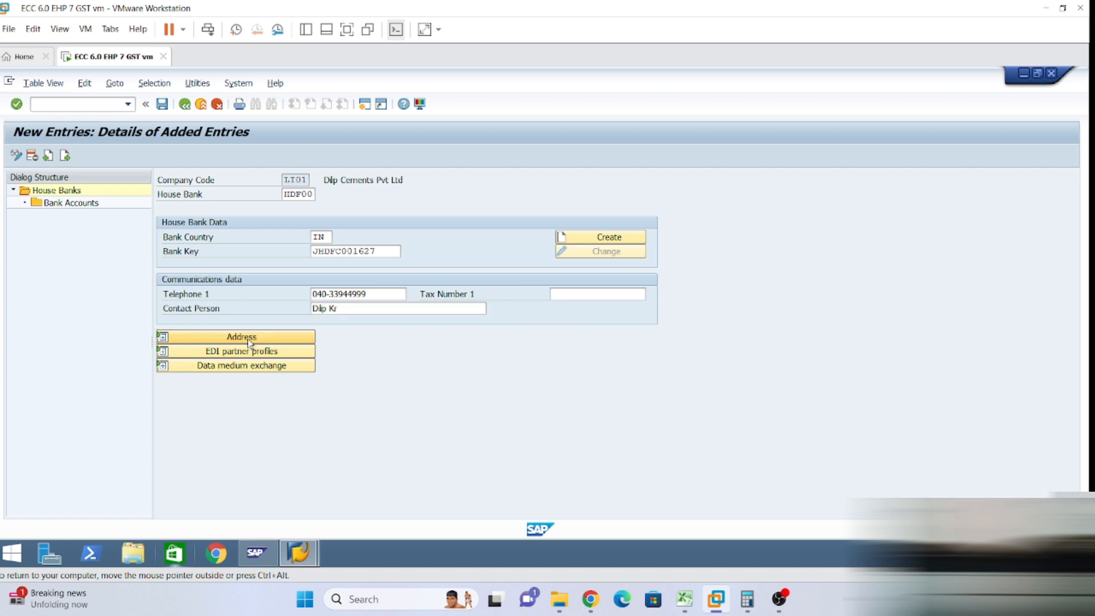
pyautogui.scroll(-1, 302, 376)
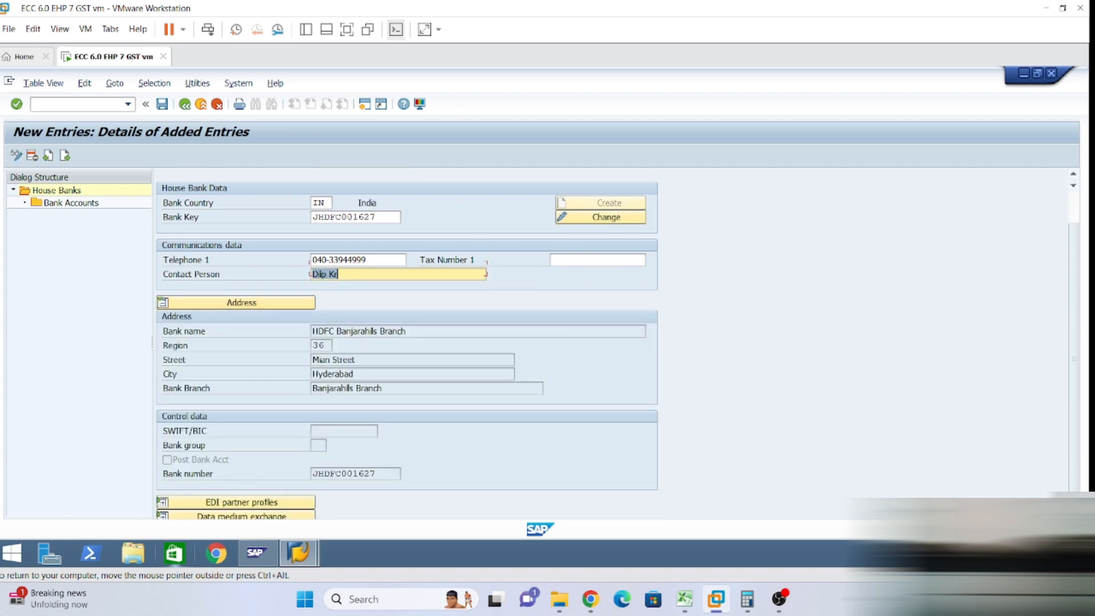
pyautogui.scroll(-1, 342, 390)
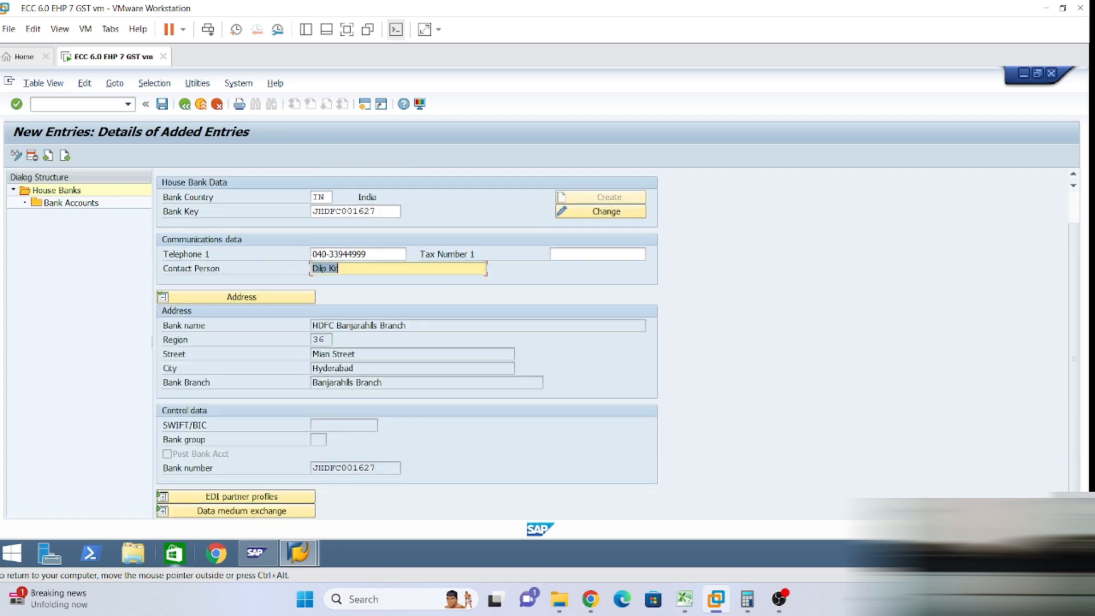
pyautogui.scroll(1, 407, 346)
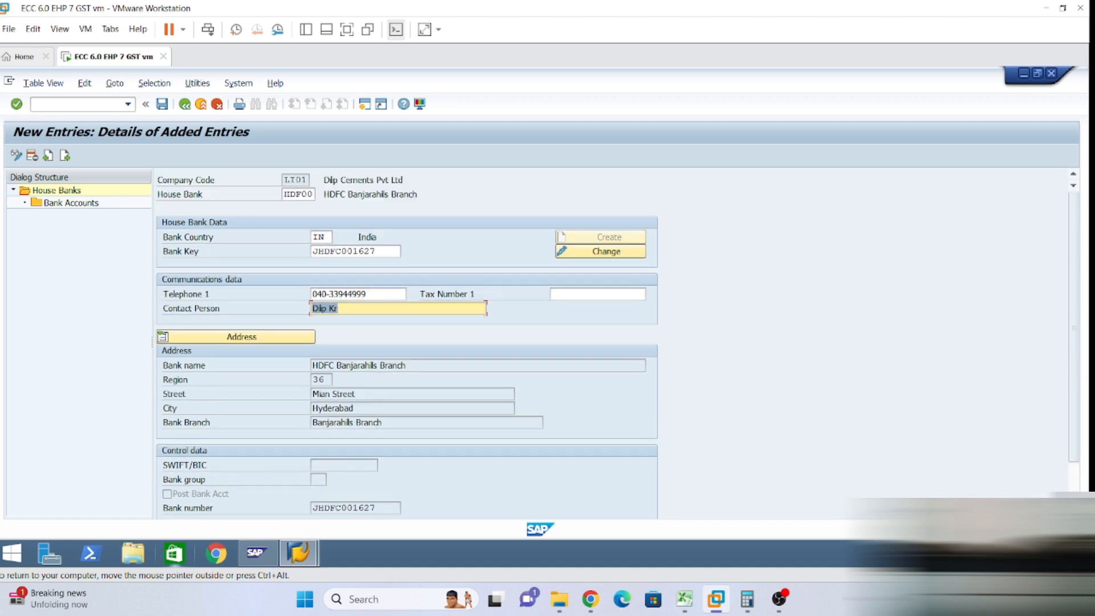
pyautogui.scroll(-1, 407, 346)
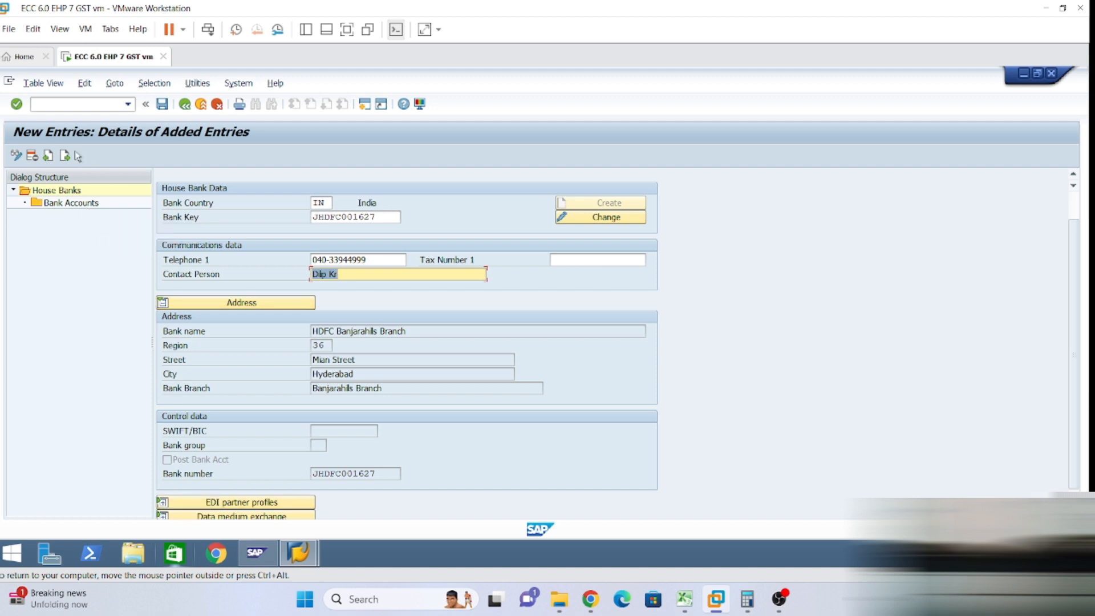
pyautogui.moveTo(251, 555)
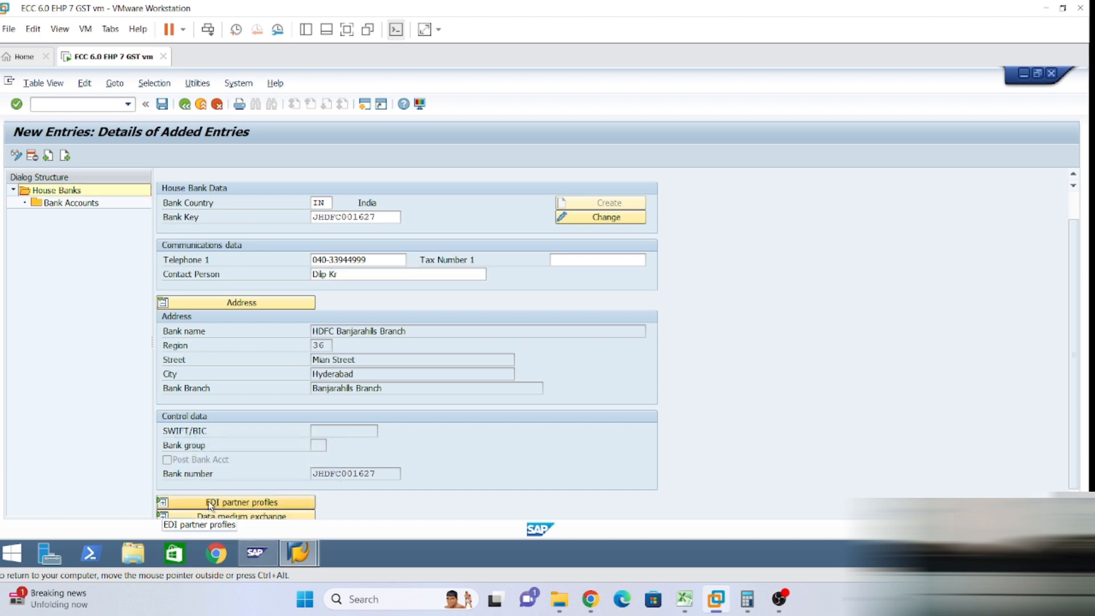
# Switch to Bank Accounts in the dialog structure and add a new entry for HDF00.
pyautogui.doubleClick(80, 204)
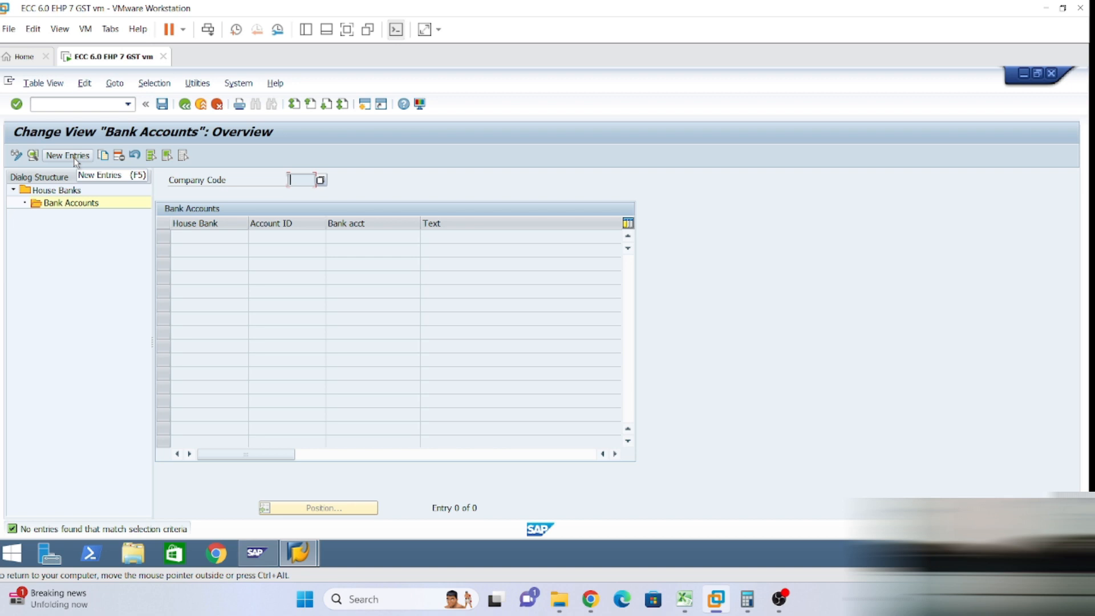
pyautogui.click(74, 157)
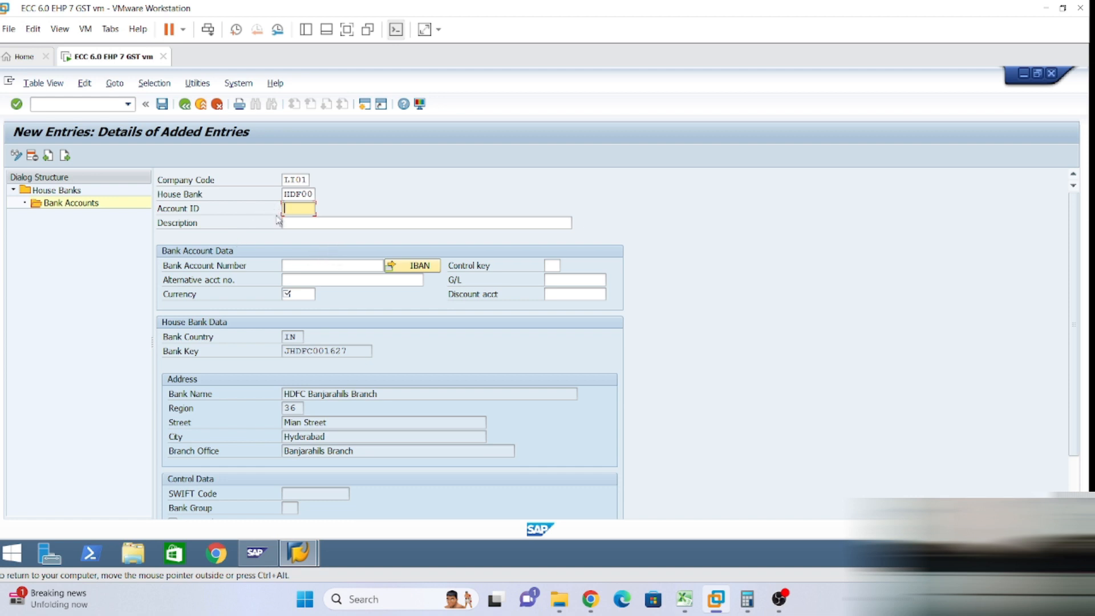
# Enter account ID HDFCA, looked up in Excel cell K8.
pyautogui.click(684, 600)
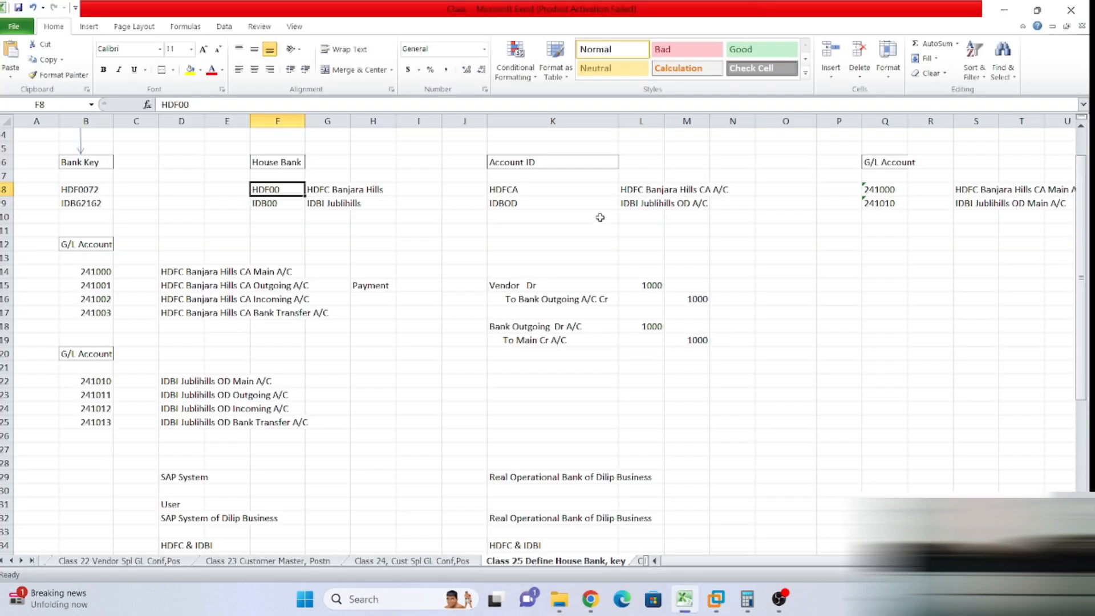
pyautogui.click(517, 191)
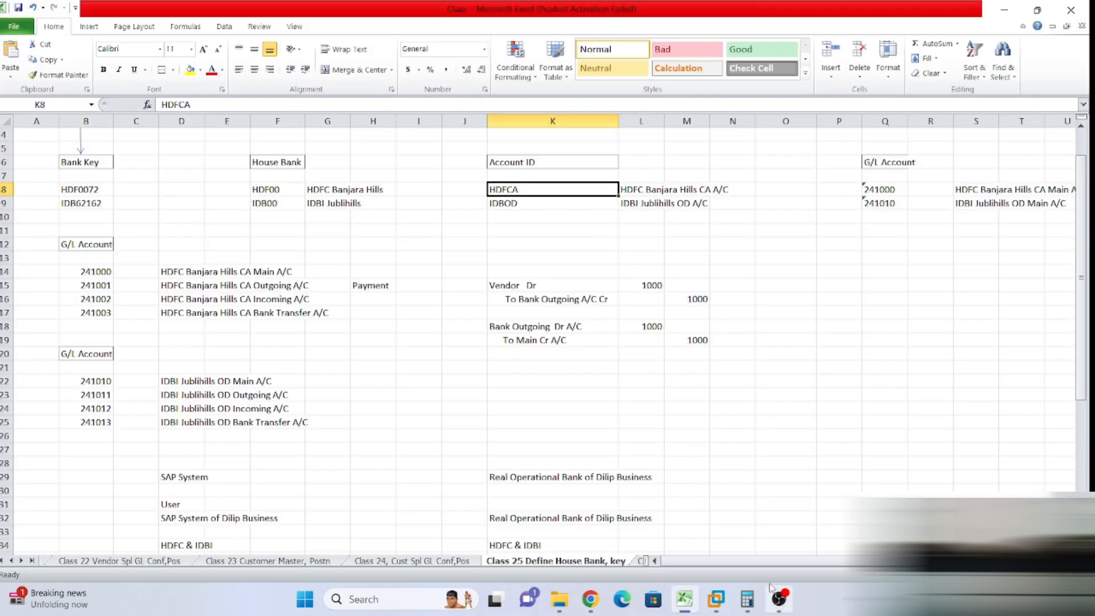
pyautogui.click(715, 598)
pyautogui.click(793, 519)
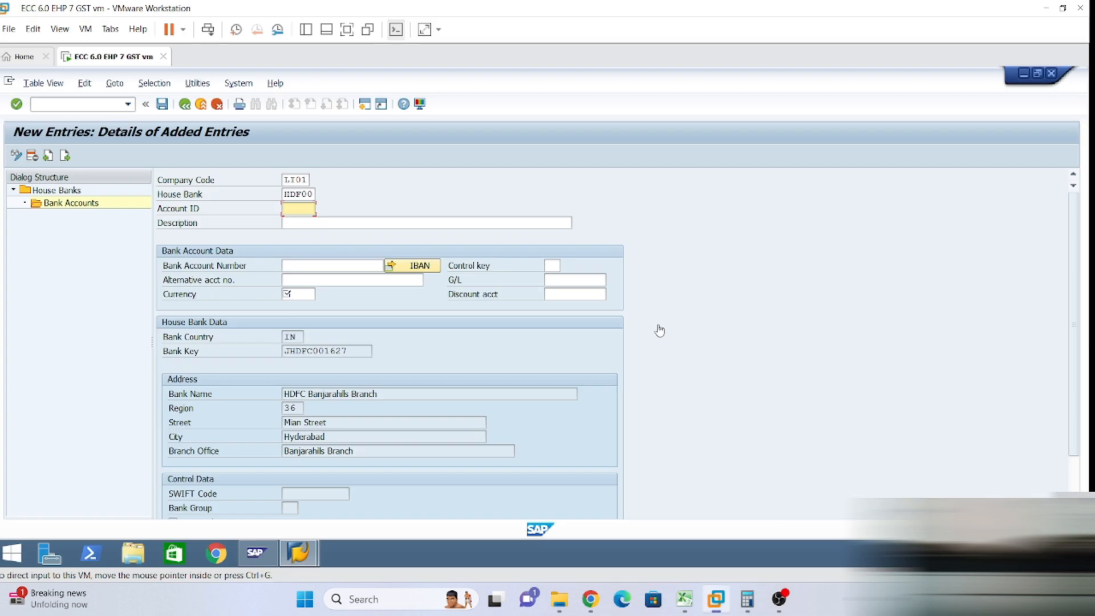
pyautogui.write('HDFCA')
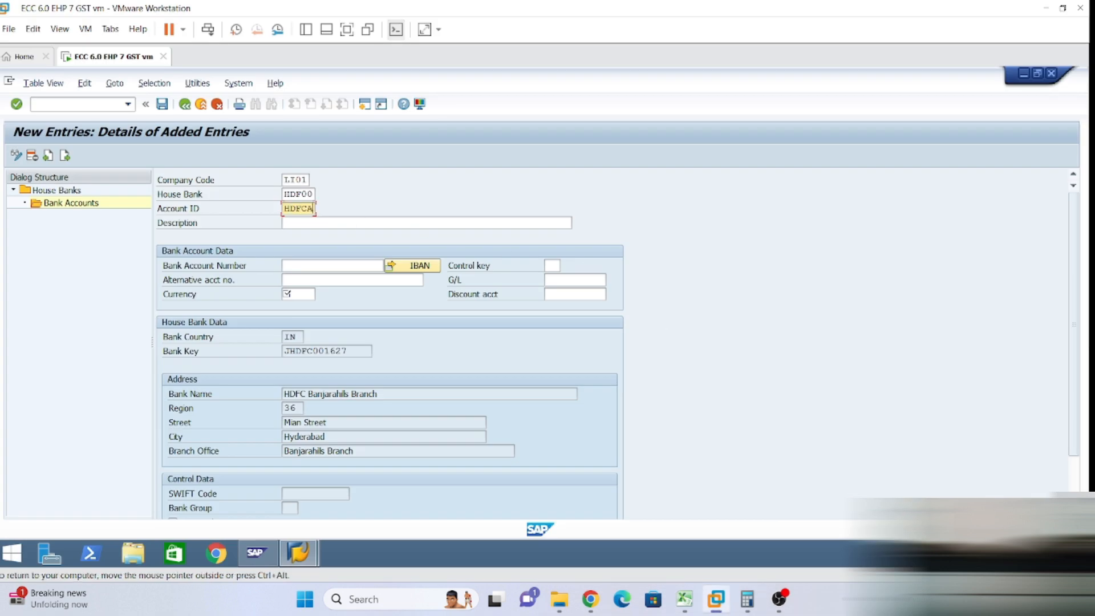
pyautogui.press('Tab')
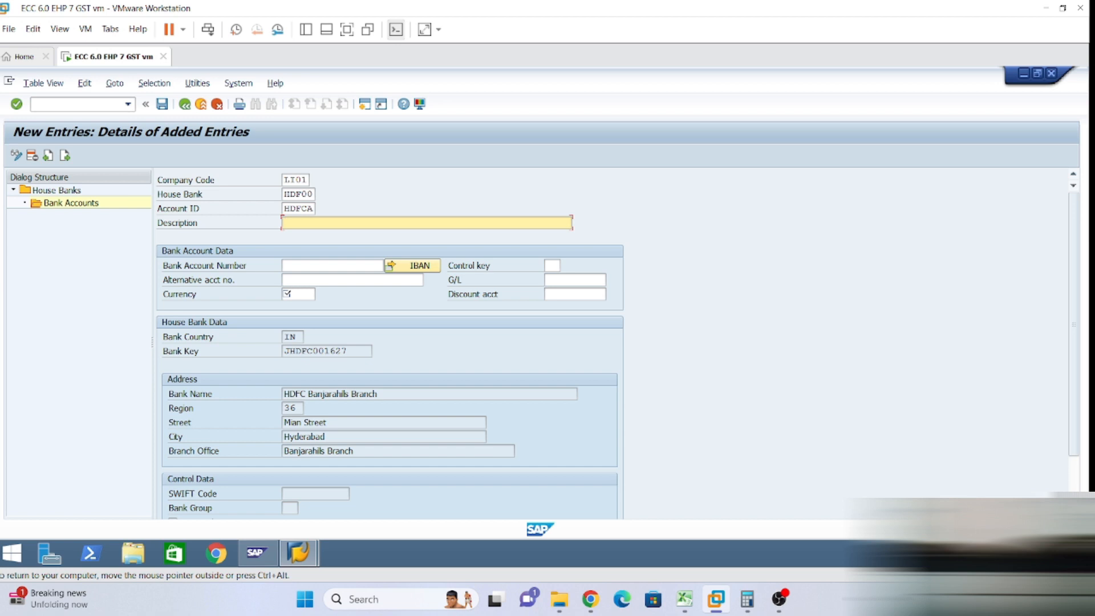
# Copy the description 'HDFC Banjara Hils CA A/C' from Excel cell L8 into Description.
pyautogui.click(685, 599)
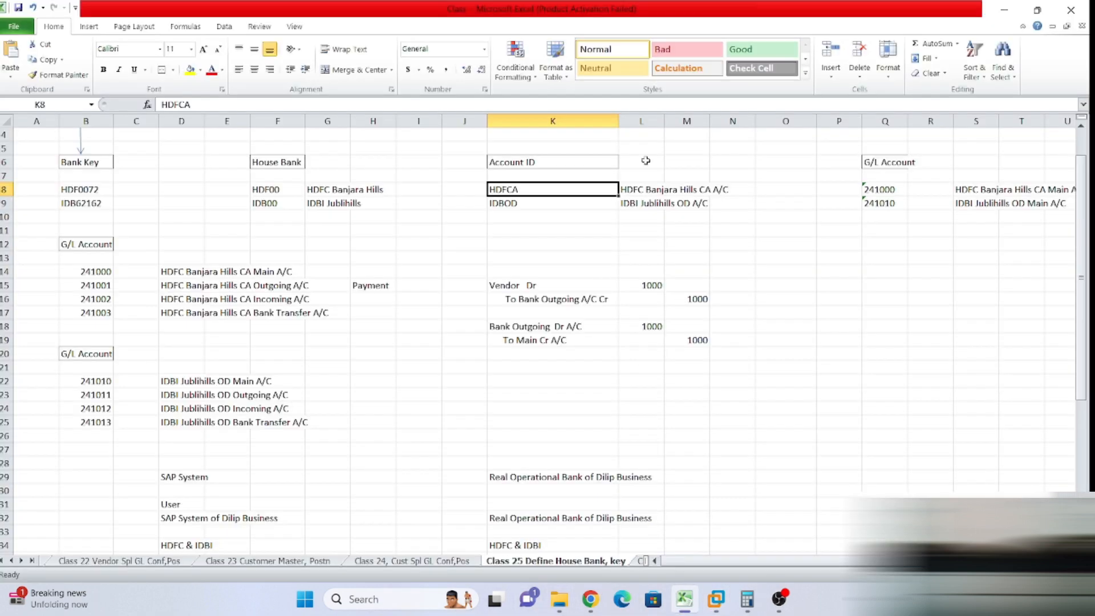
pyautogui.click(650, 193)
pyautogui.hotkey('ctrl', 'c')
pyautogui.moveTo(718, 599)
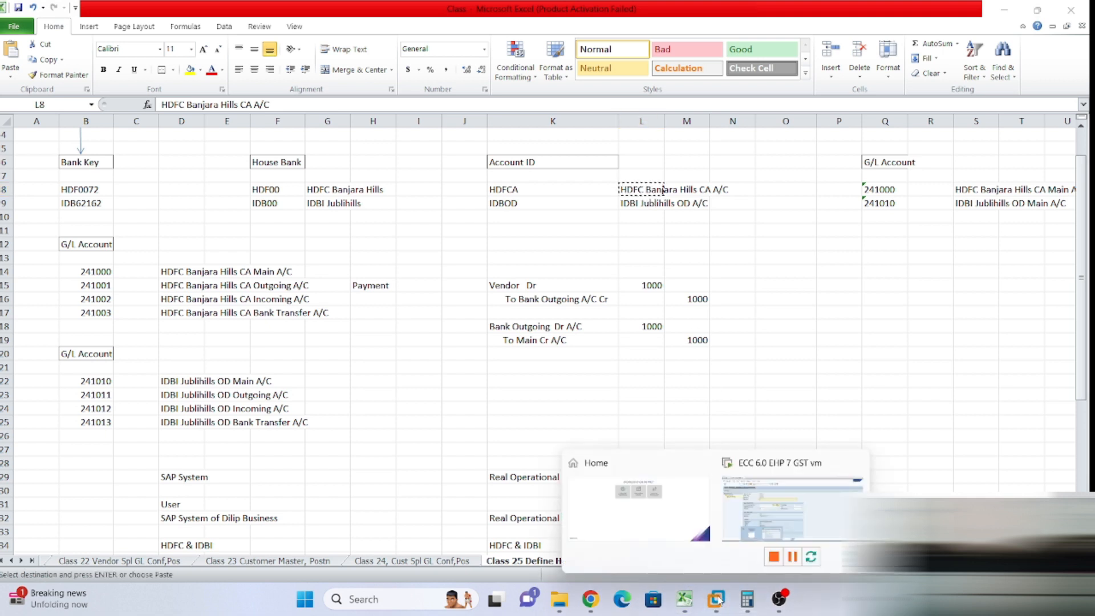
pyautogui.click(741, 502)
pyautogui.hotkey('ctrl', 'v')
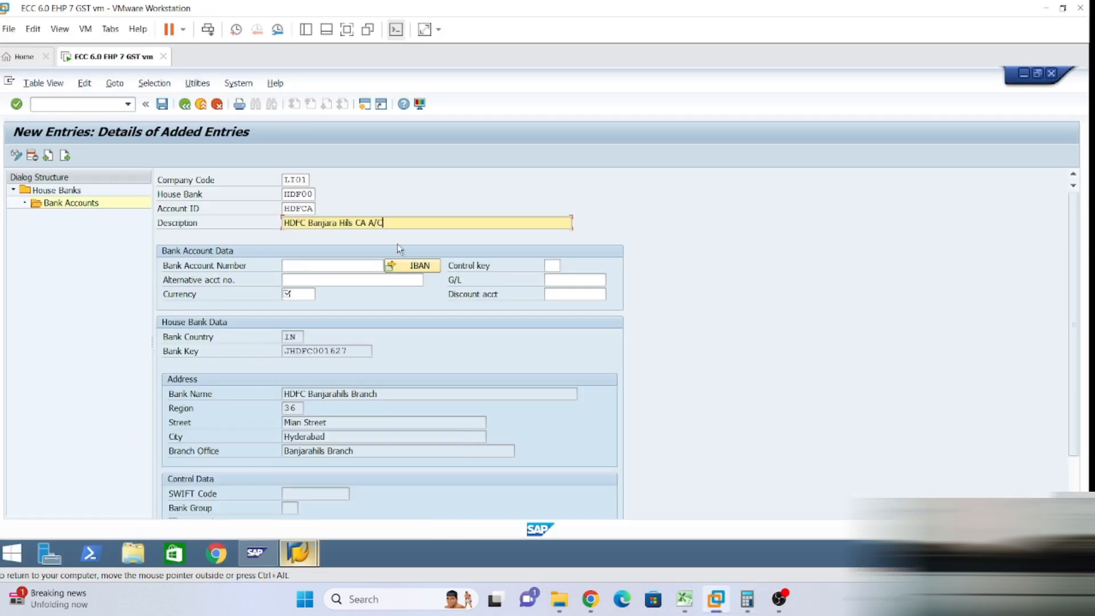
pyautogui.press('Tab')
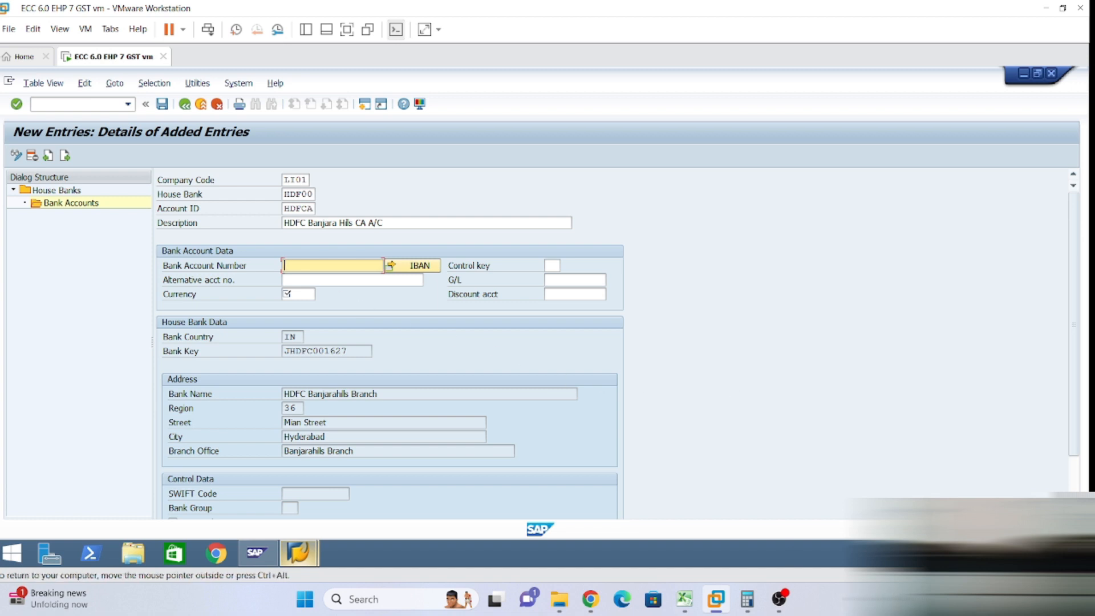
# Enter the bank account number and set the alternative account number to HDFC plus that number.
pyautogui.moveTo(354, 265); pyautogui.dragTo(121, 294)
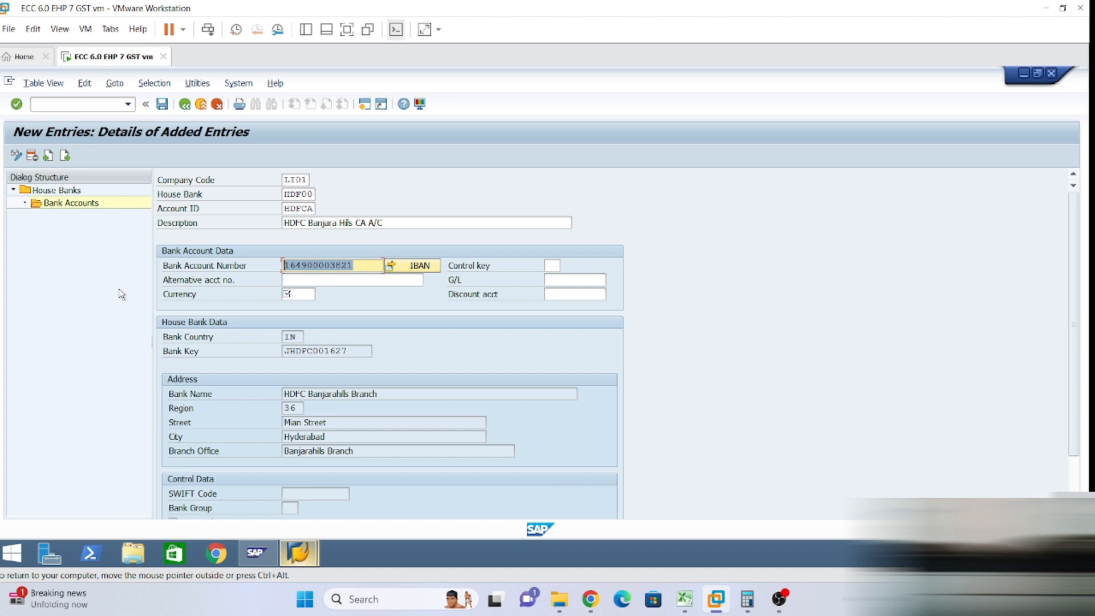
pyautogui.click(121, 294)
pyautogui.click(299, 280)
pyautogui.write('HDFC')
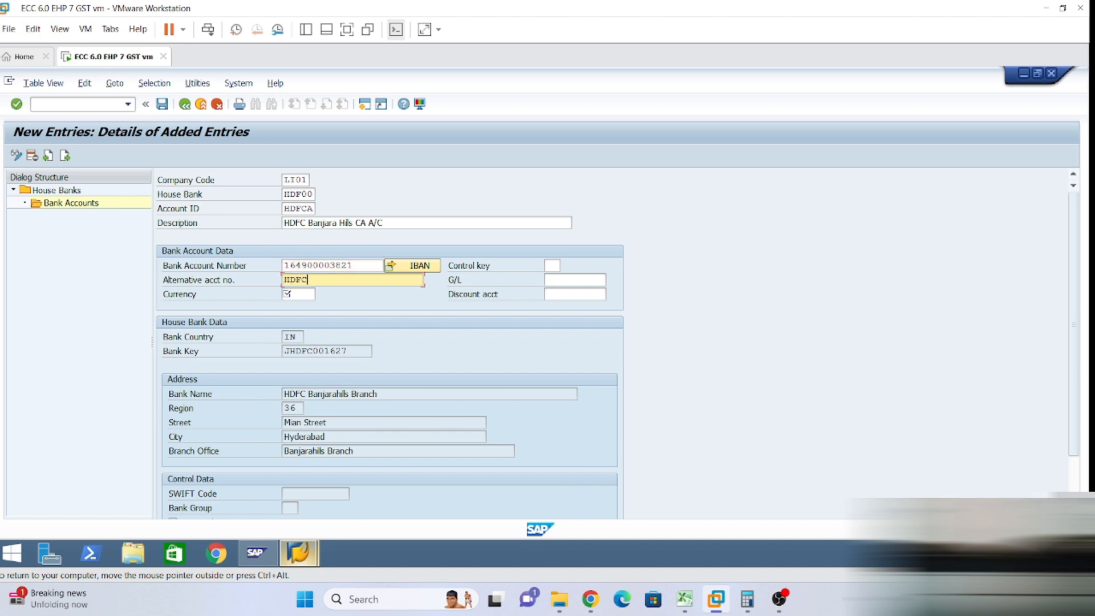
pyautogui.hotkey('ctrl', 'v')
# Set currency INR, G/L account 241000 and discount account 440000, then check the entries.
pyautogui.click(298, 294)
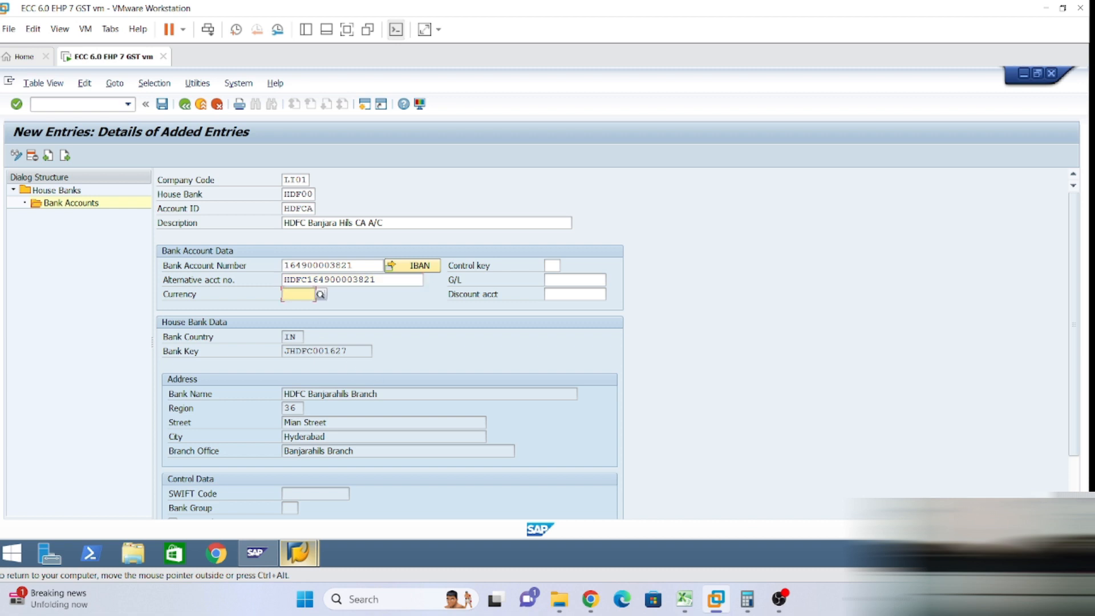
pyautogui.write('inr')
pyautogui.click(331, 321)
pyautogui.click(575, 279)
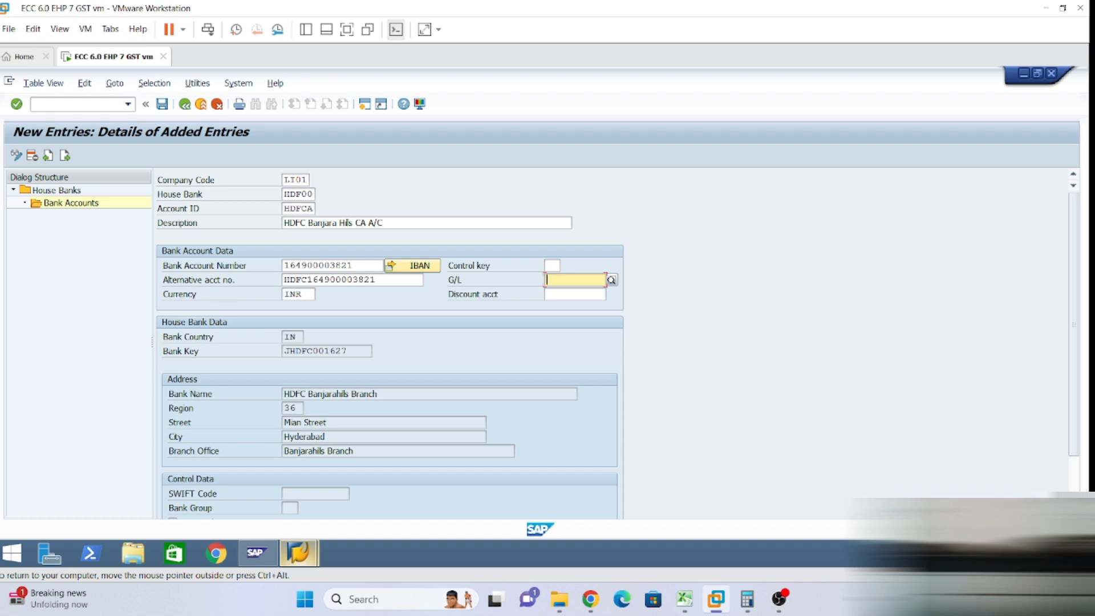
pyautogui.write('241000')
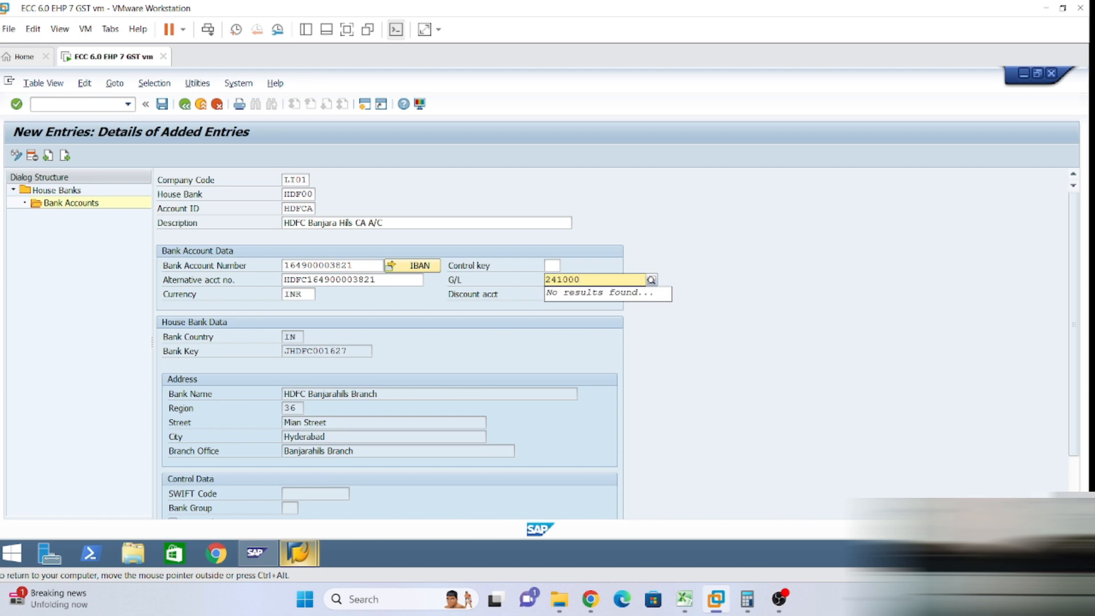
pyautogui.click(558, 343)
pyautogui.click(557, 295)
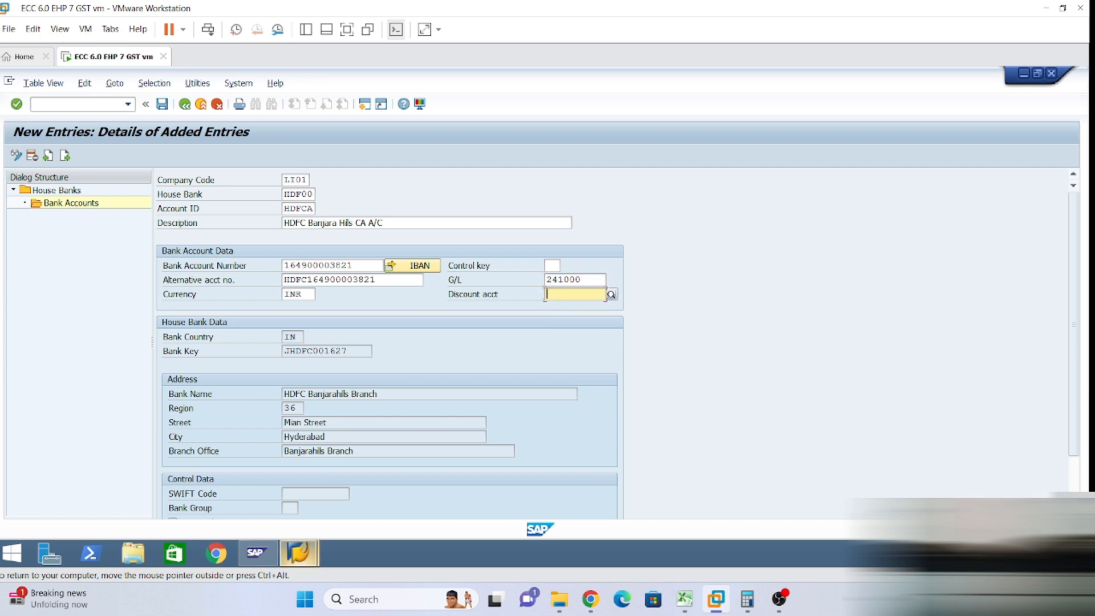
pyautogui.write('4400')
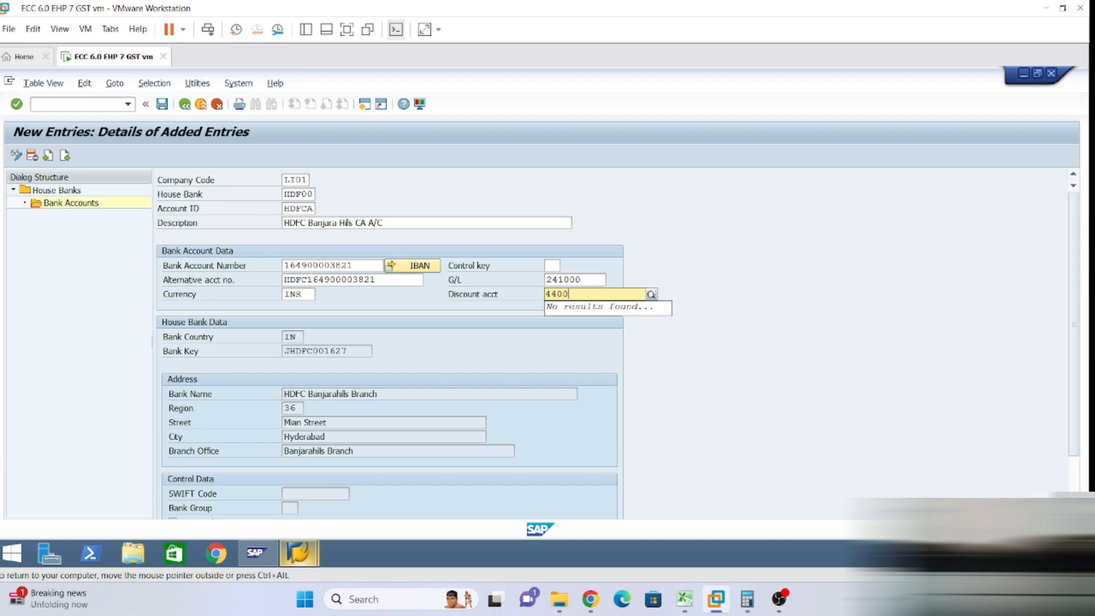
pyautogui.write('00')
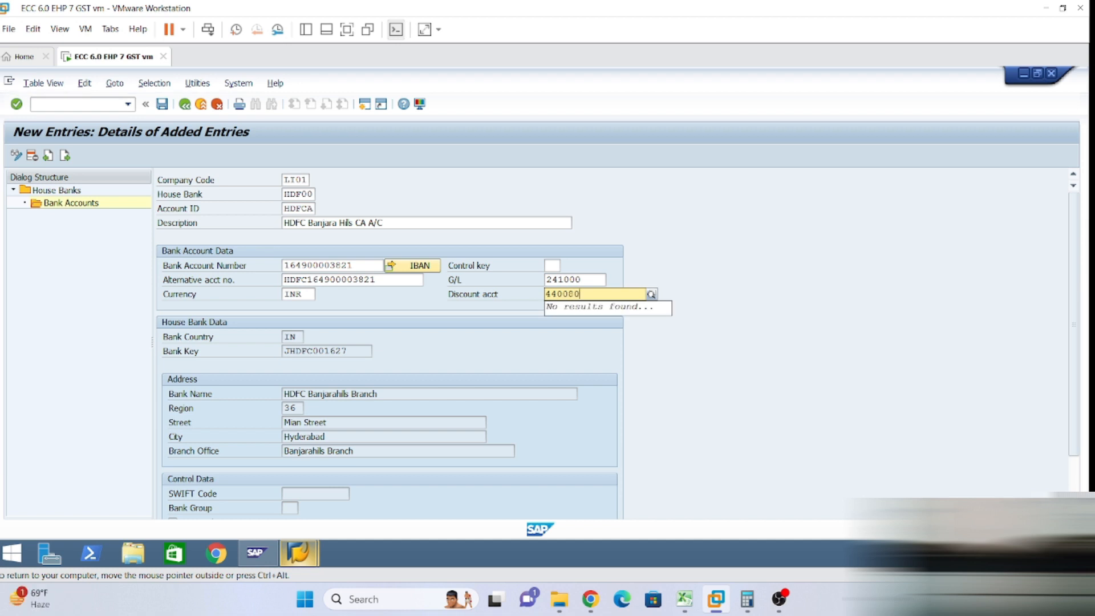
pyautogui.click(481, 298)
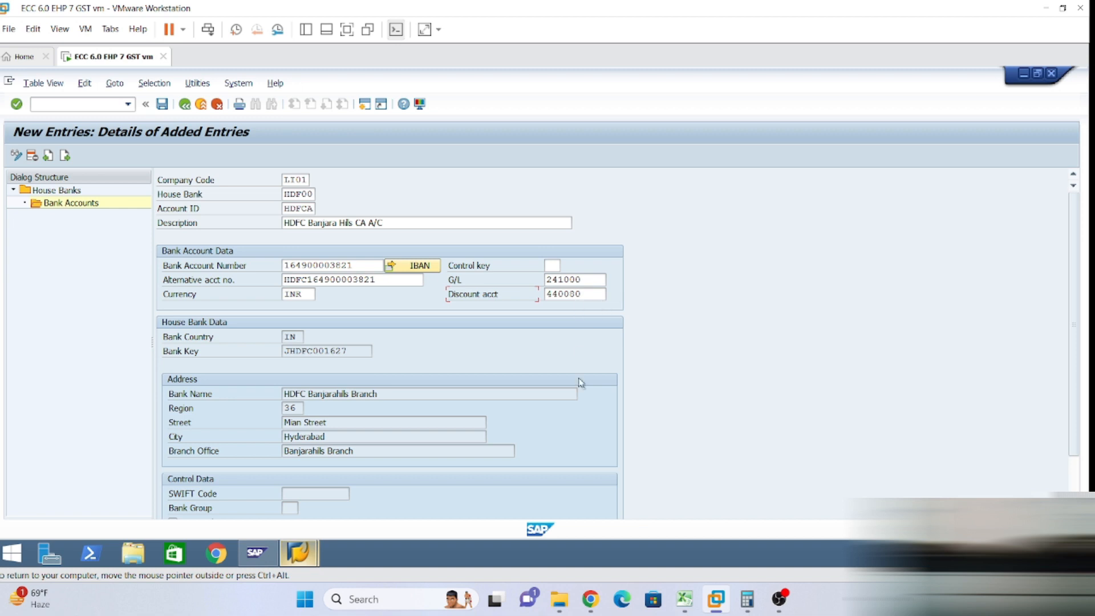
pyautogui.press('Return')
# Save the HDFCA account, accept the customizing request, and agree to transport IBAN data.
pyautogui.click(163, 105)
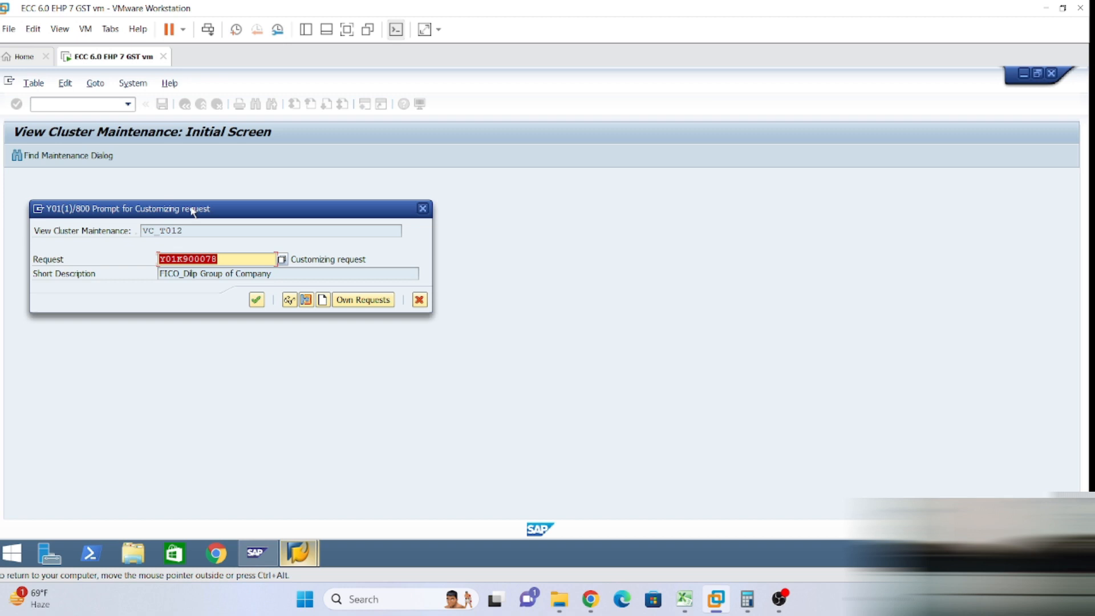
pyautogui.click(256, 300)
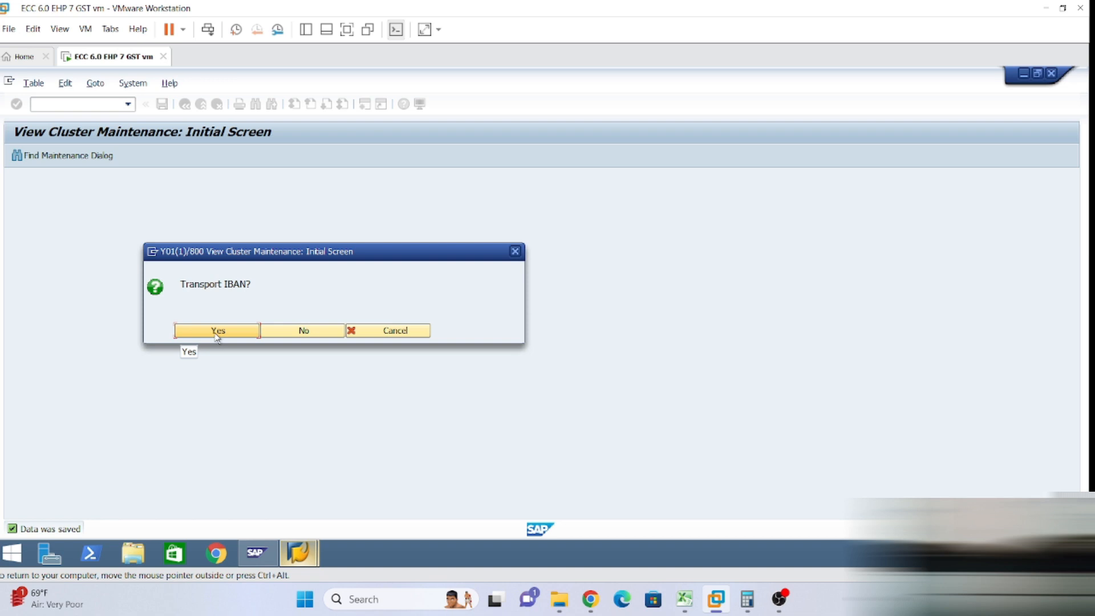
pyautogui.click(217, 332)
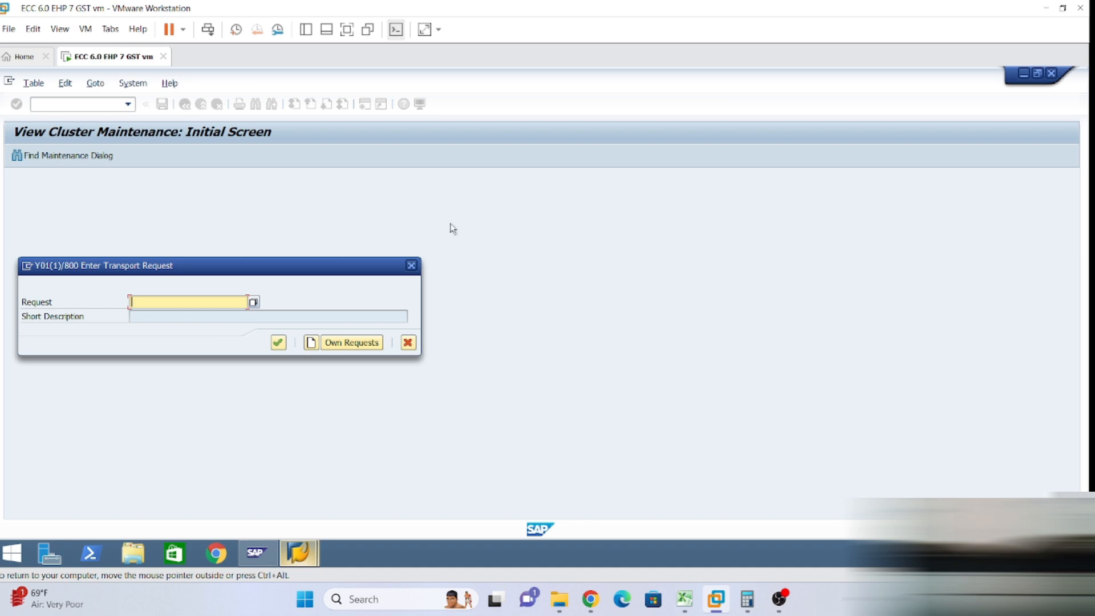
pyautogui.click(342, 341)
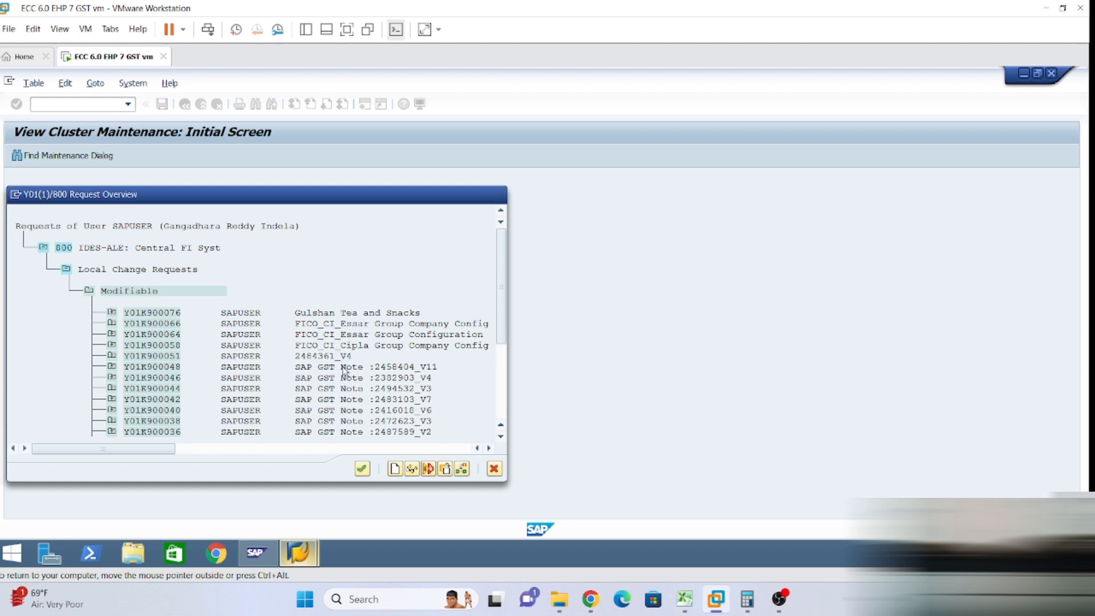
pyautogui.scroll(-5, 371, 402)
pyautogui.scroll(-5, 370, 402)
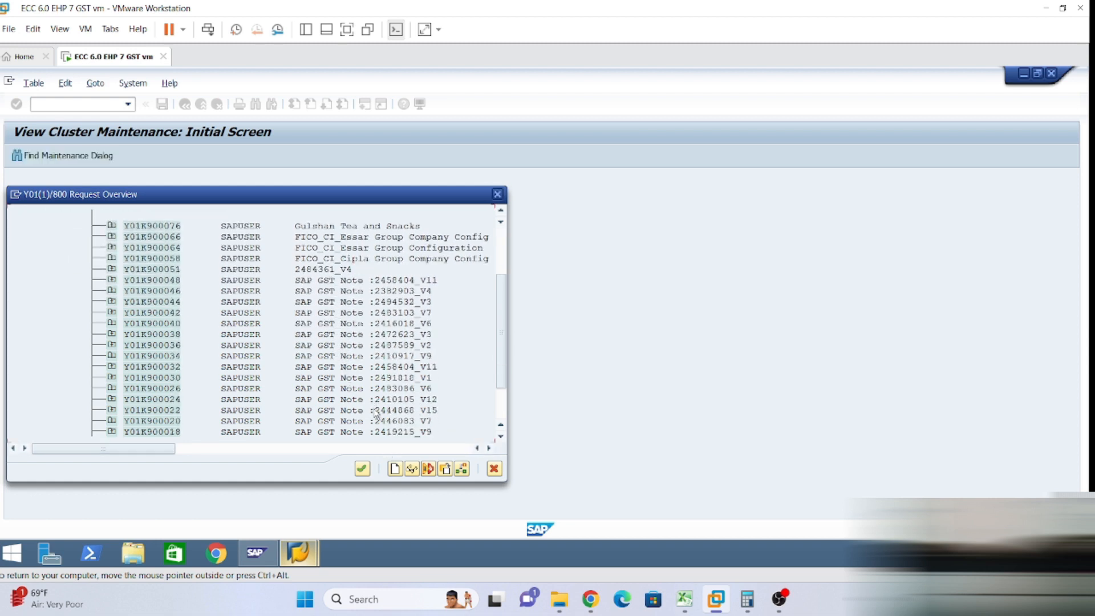
pyautogui.scroll(-2, 385, 438)
pyautogui.scroll(5, 382, 435)
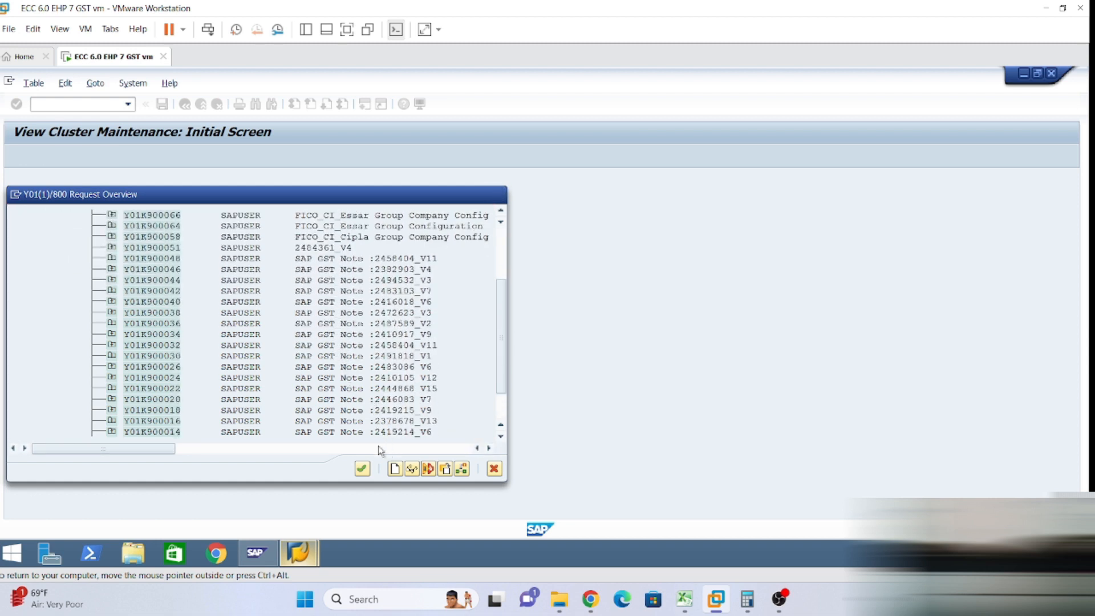
pyautogui.scroll(7, 398, 382)
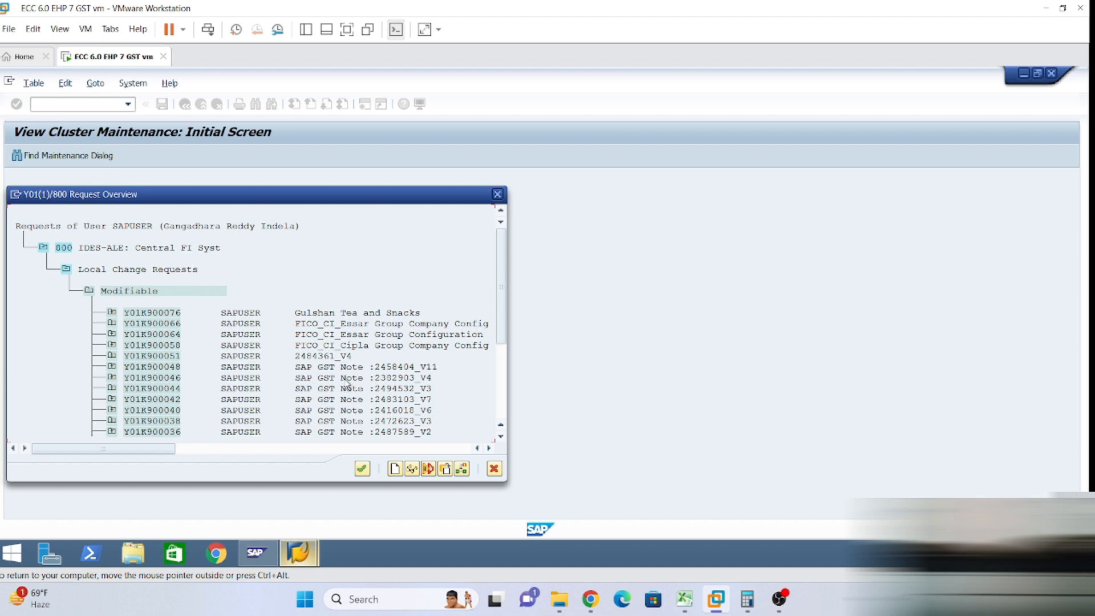
pyautogui.scroll(-3, 345, 368)
pyautogui.scroll(-6, 345, 365)
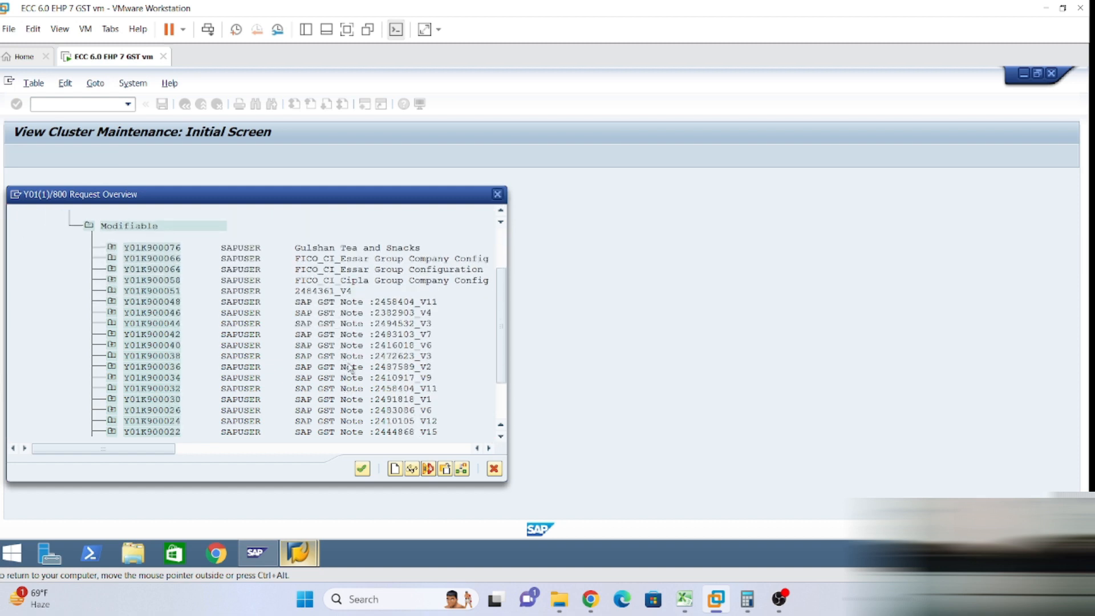
pyautogui.scroll(-2, 365, 370)
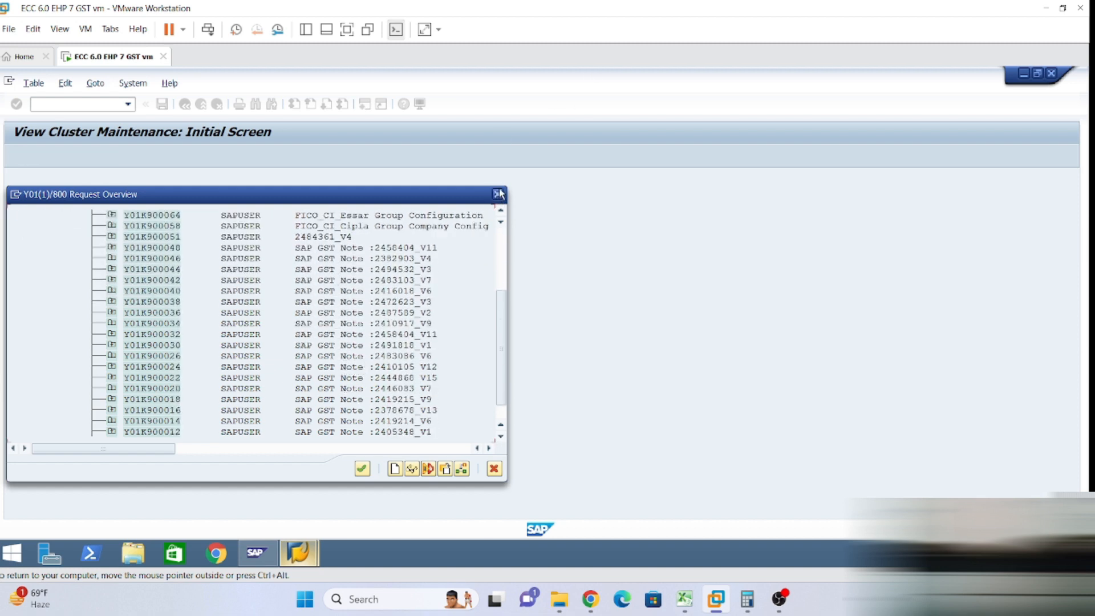
pyautogui.click(493, 469)
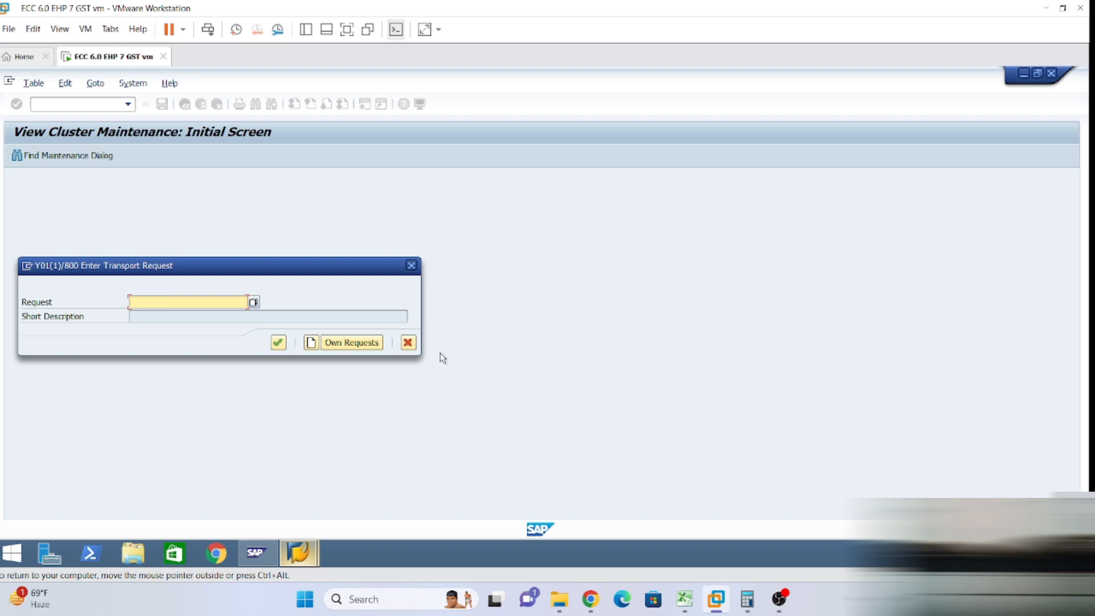
# Start a new transport request and launch a second SAP session from the system menu.
pyautogui.click(313, 346)
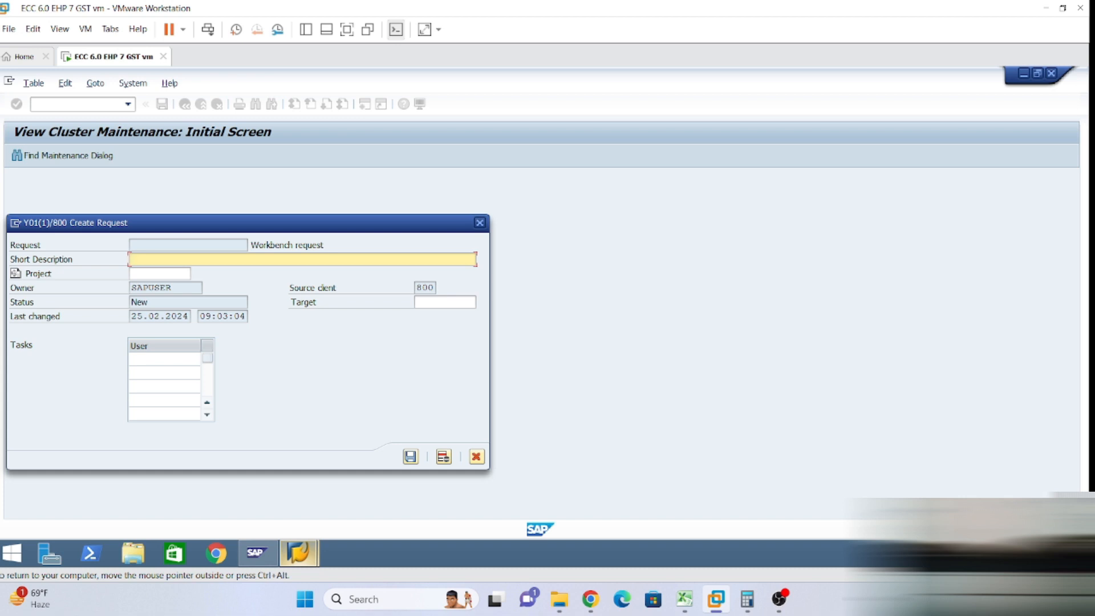
pyautogui.click(16, 223)
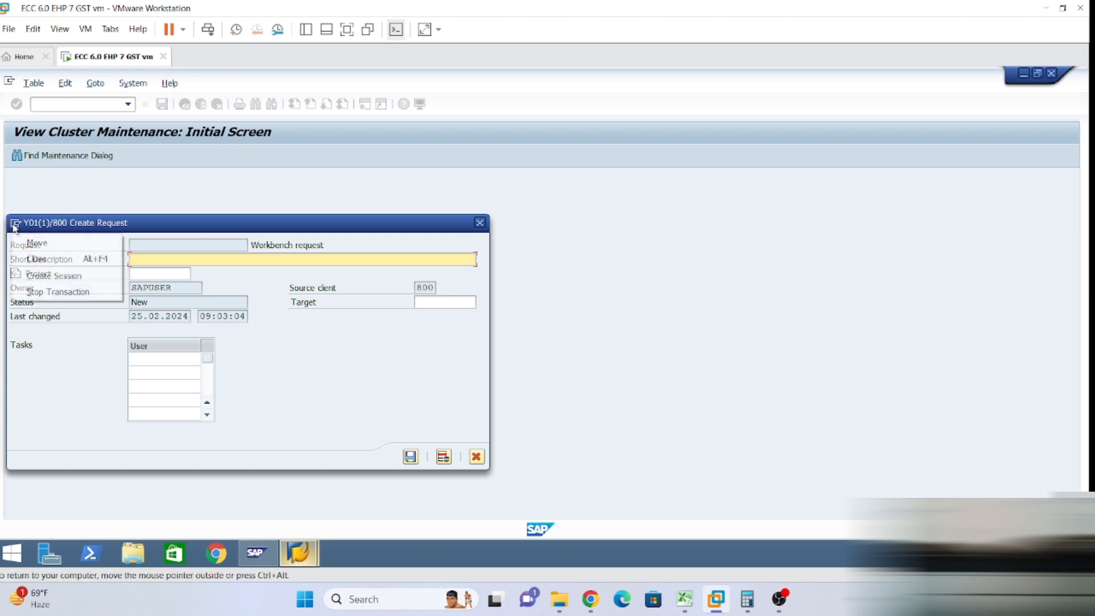
pyautogui.click(63, 276)
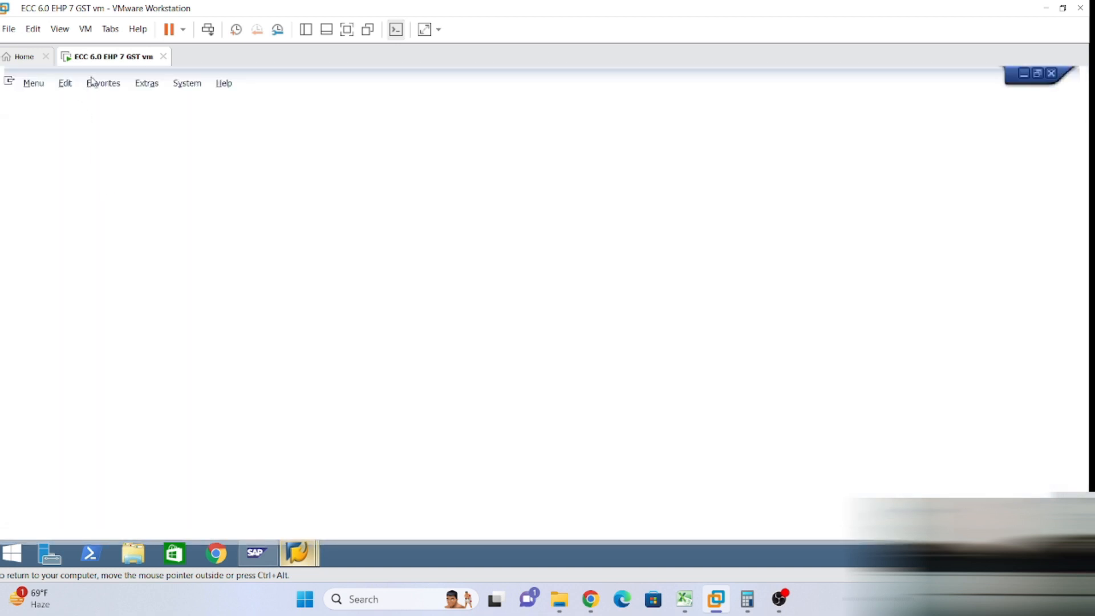
# Run SE09 and display both modifiable and released transport requests.
pyautogui.write('se0')
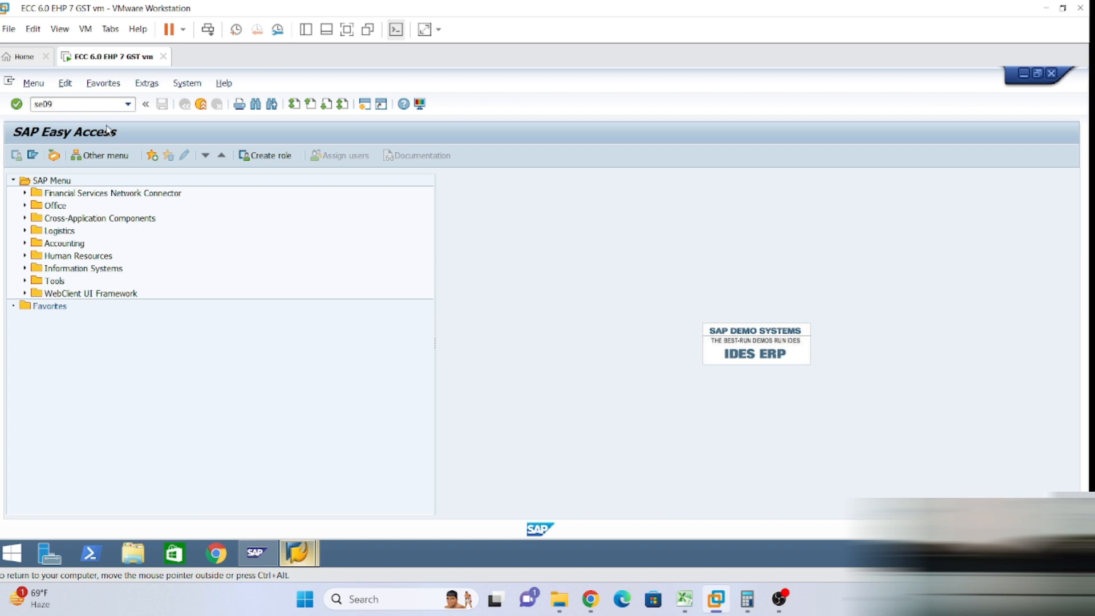
pyautogui.write('9')
pyautogui.press('Return')
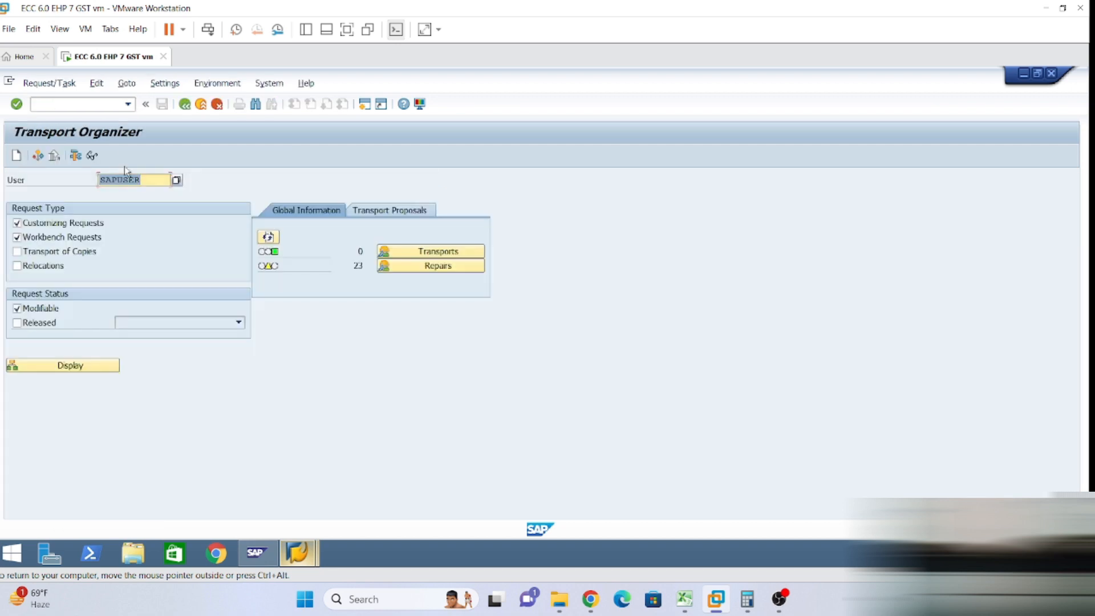
pyautogui.click(19, 323)
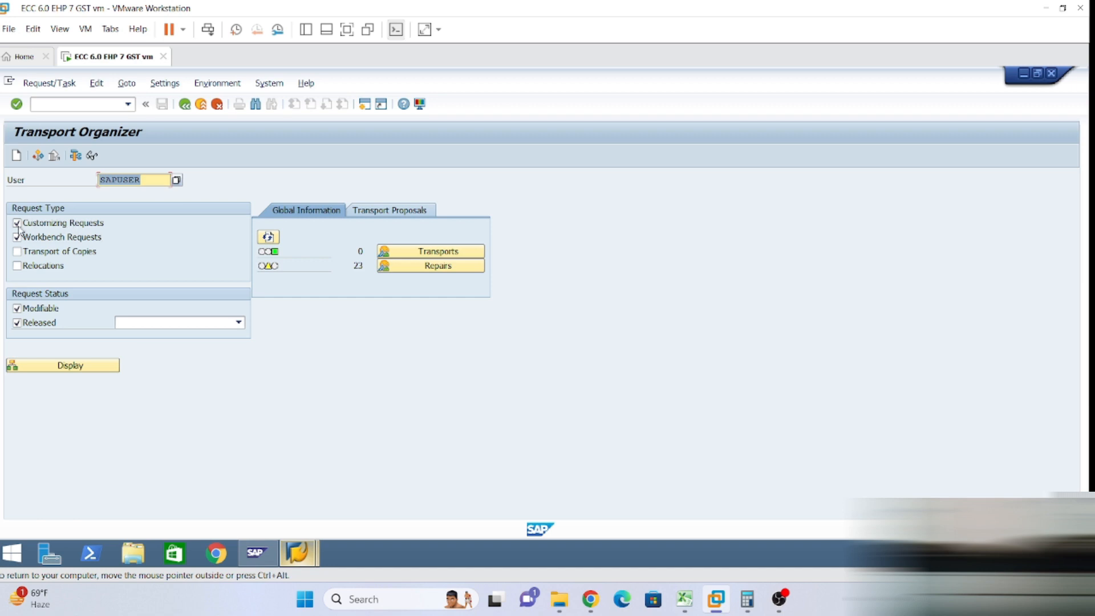
pyautogui.click(80, 365)
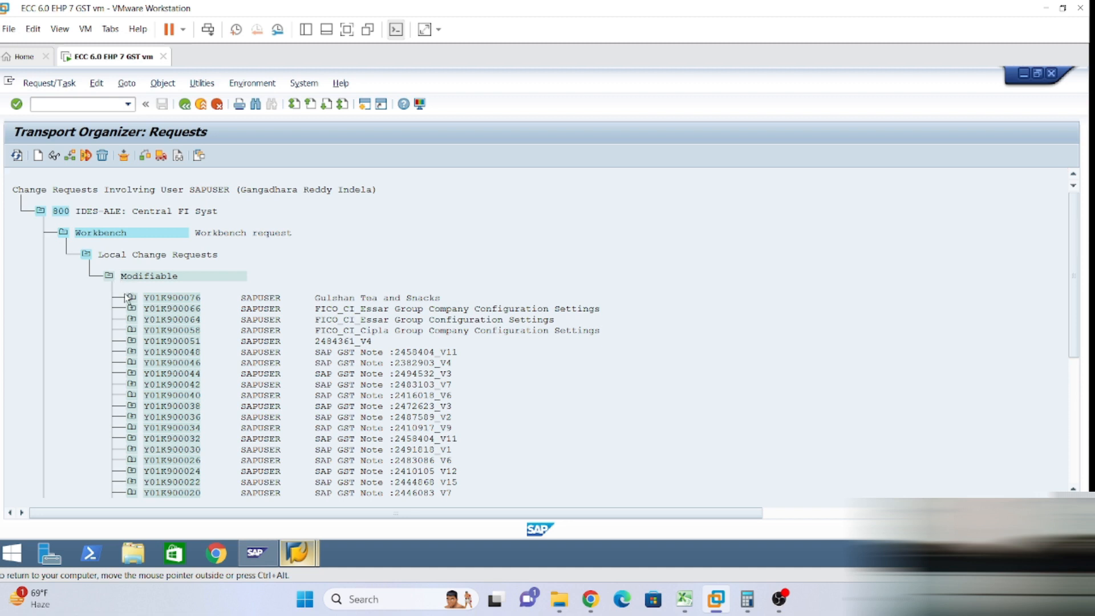
pyautogui.scroll(-1, 126, 297)
pyautogui.scroll(-4, 126, 302)
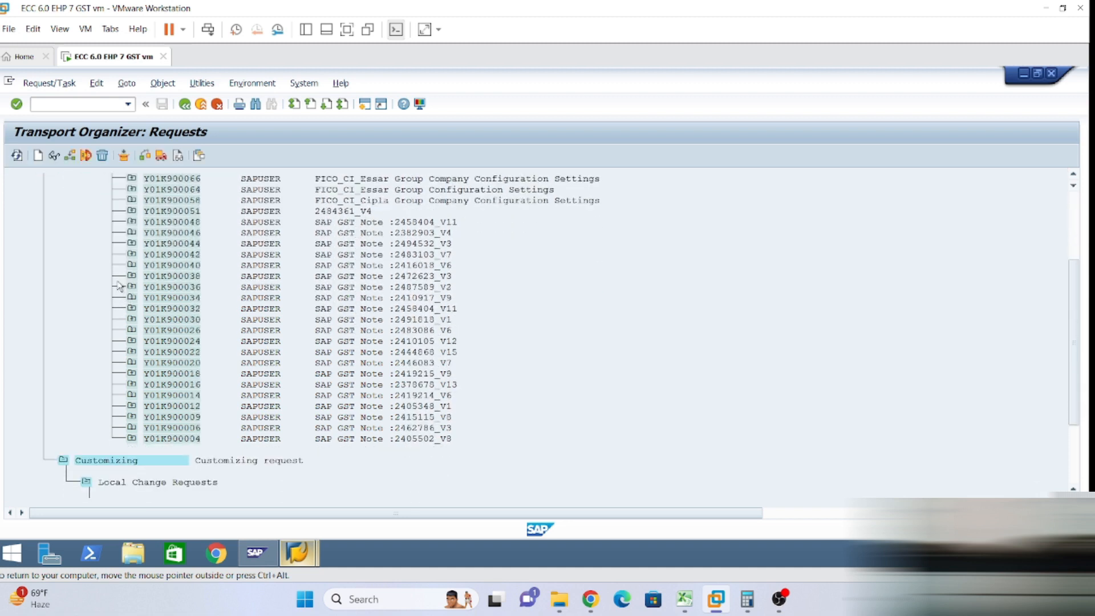
pyautogui.scroll(-3, 119, 288)
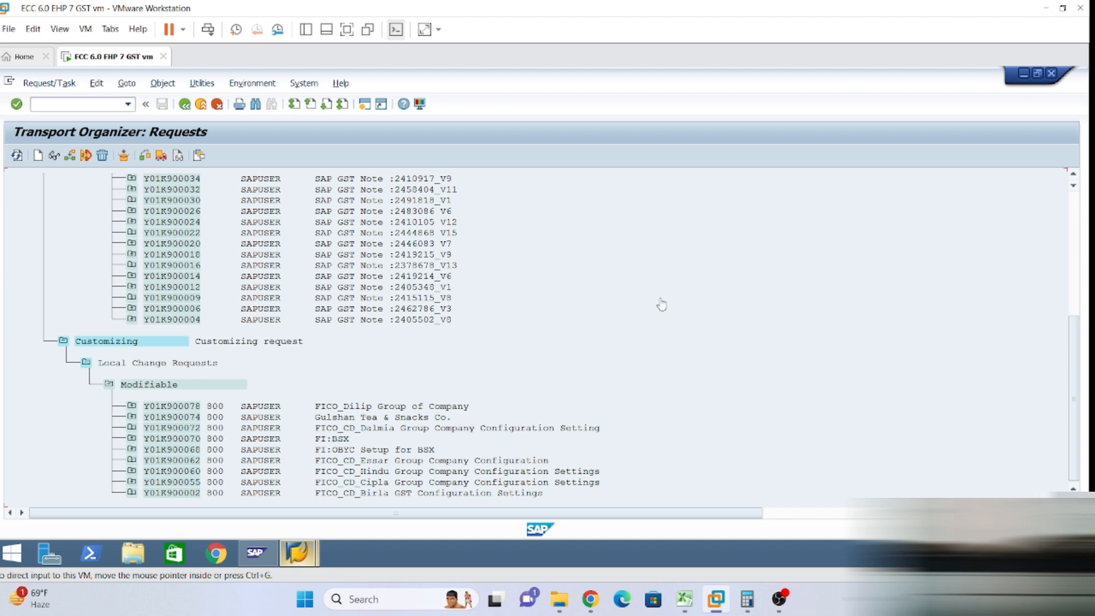
pyautogui.click(1074, 206)
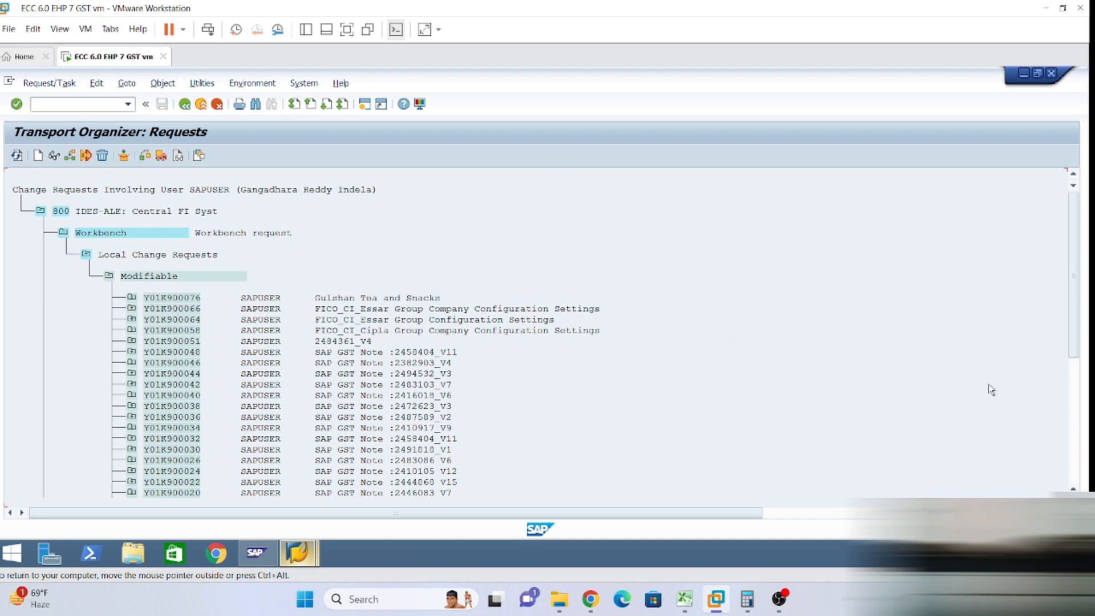
pyautogui.click(1074, 439)
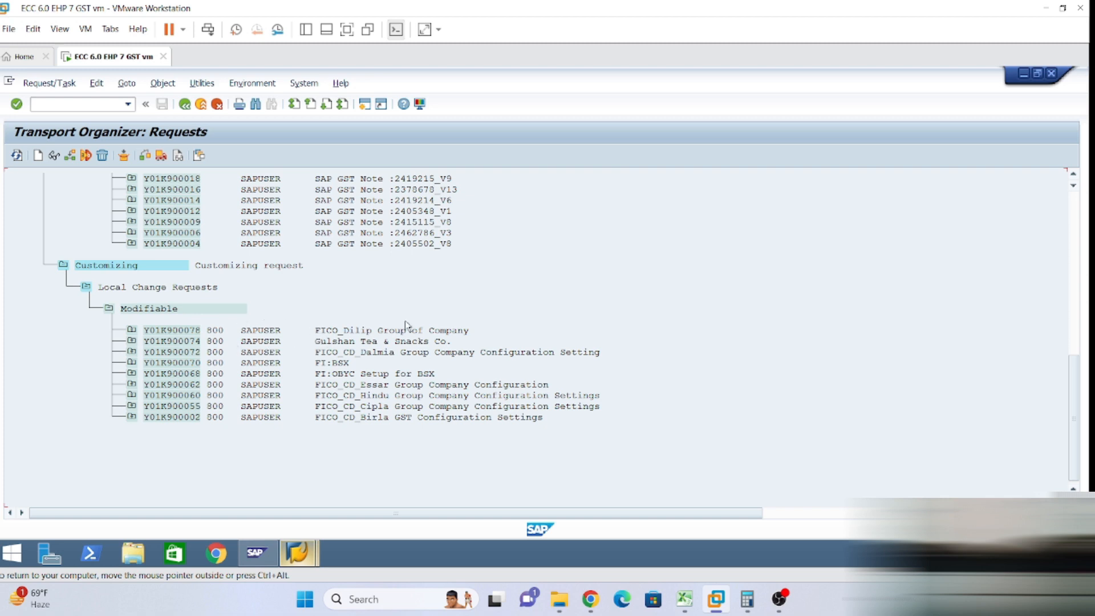
pyautogui.scroll(2, 406, 328)
pyautogui.scroll(4, 460, 365)
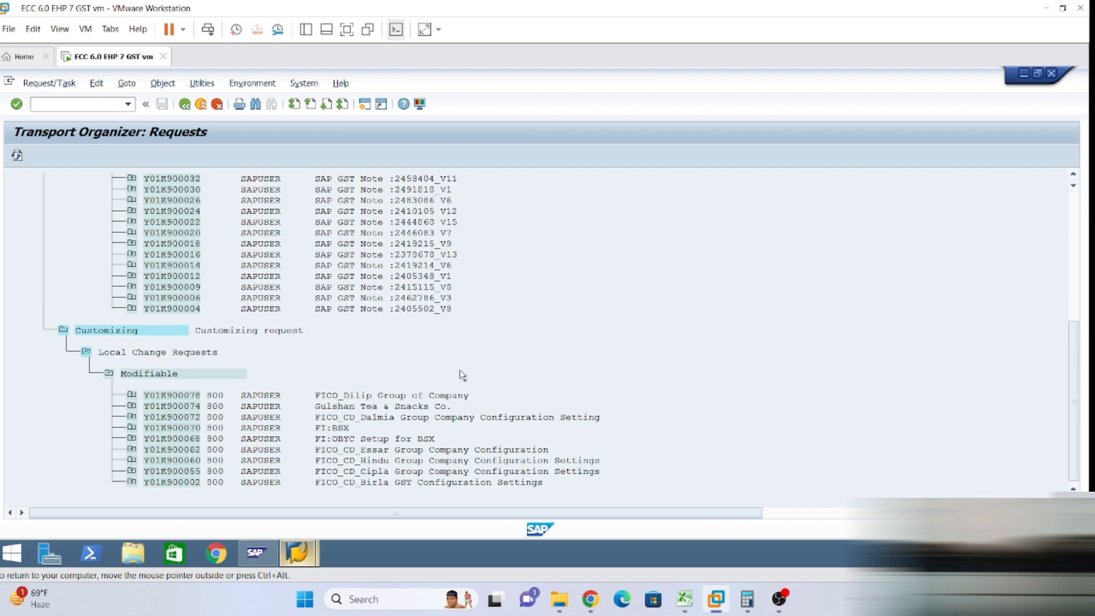
pyautogui.click(1074, 199)
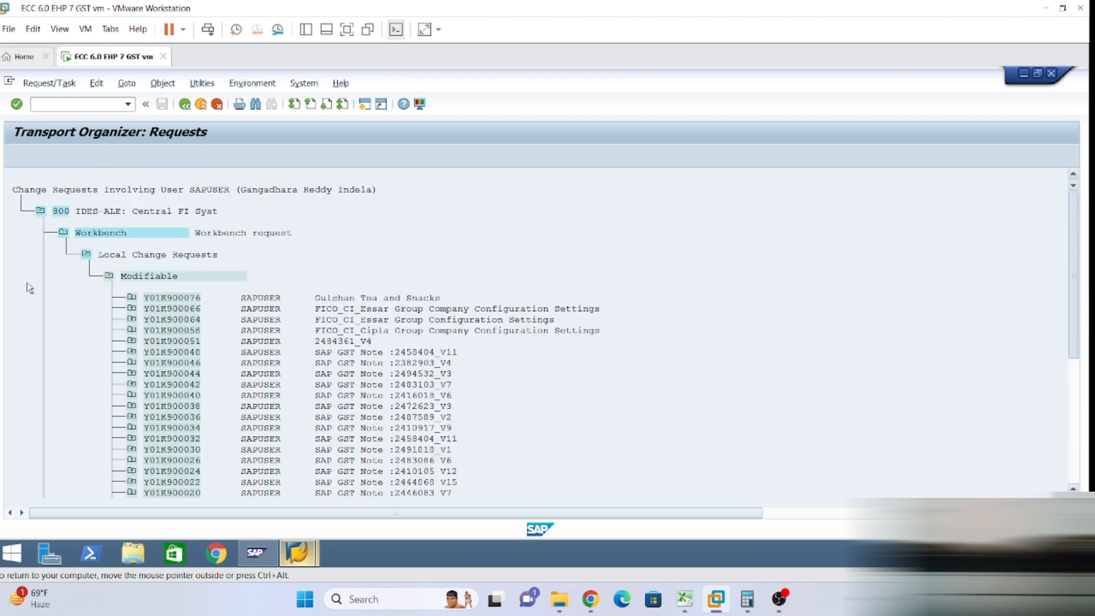
# Create workbench request Y01K900080 with a short description and save the bank account data.
pyautogui.moveTo(300, 554)
pyautogui.click(272, 480)
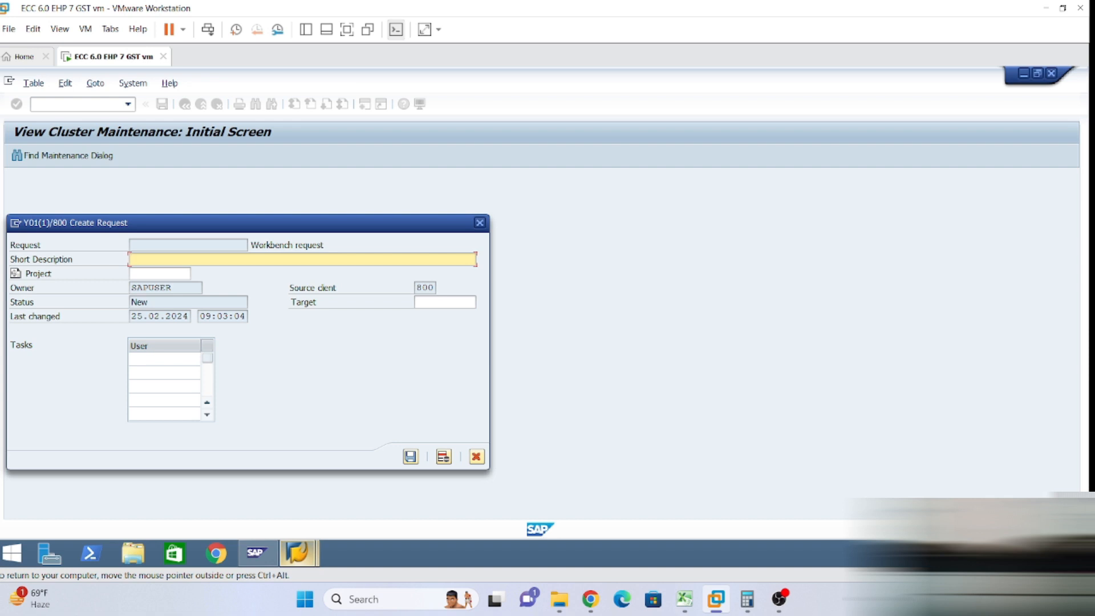
pyautogui.write('Dilip FICO')
pyautogui.click(412, 463)
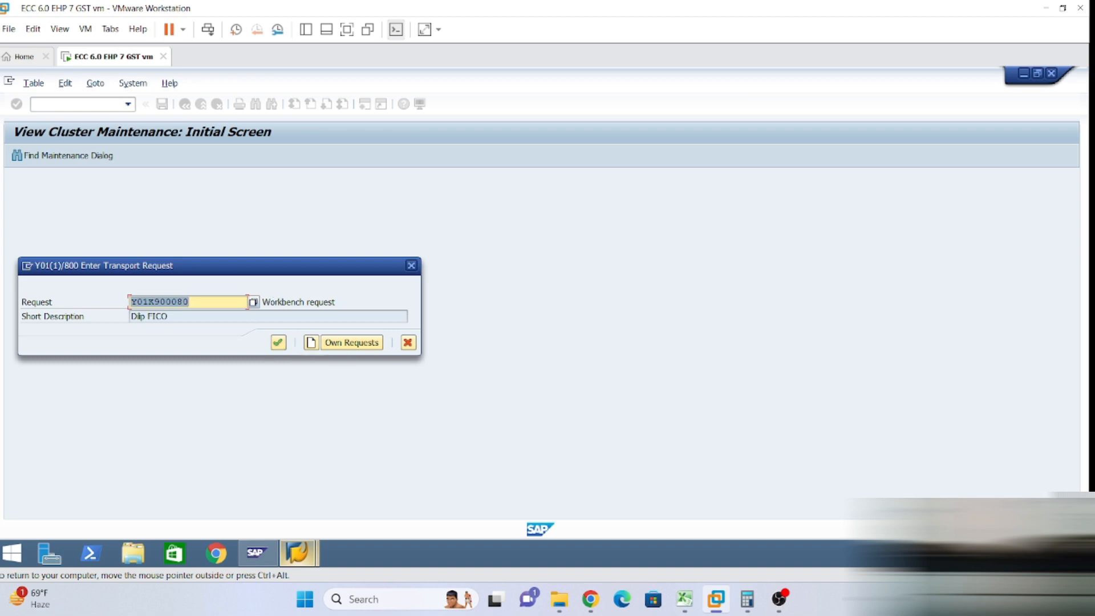
pyautogui.click(278, 343)
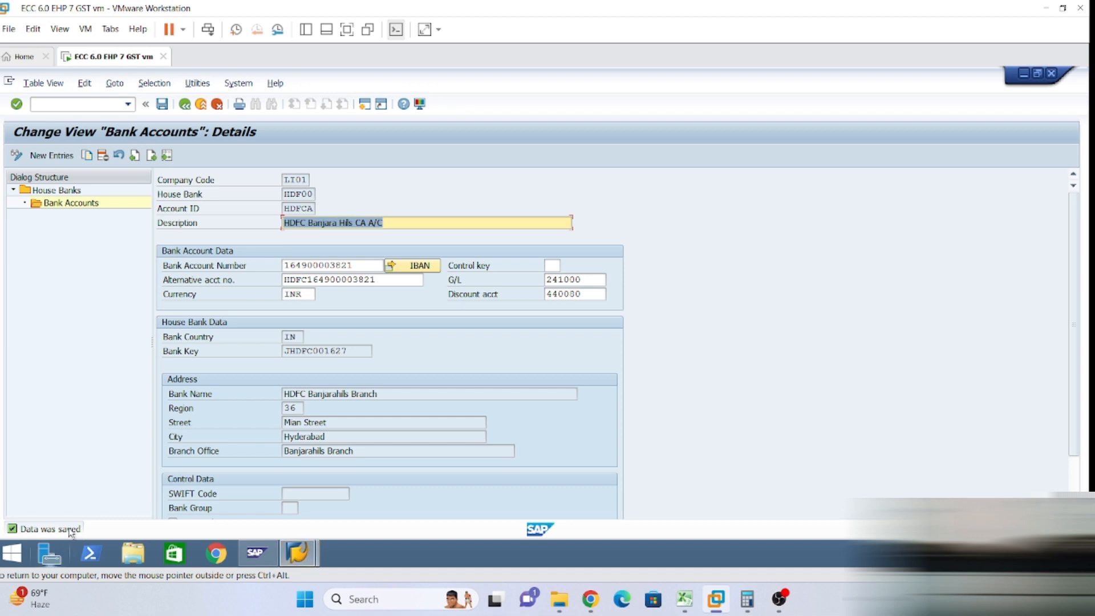
# Return the other session to the Transport Organizer selection screen with Workbench Requests ticked.
pyautogui.moveTo(297, 551)
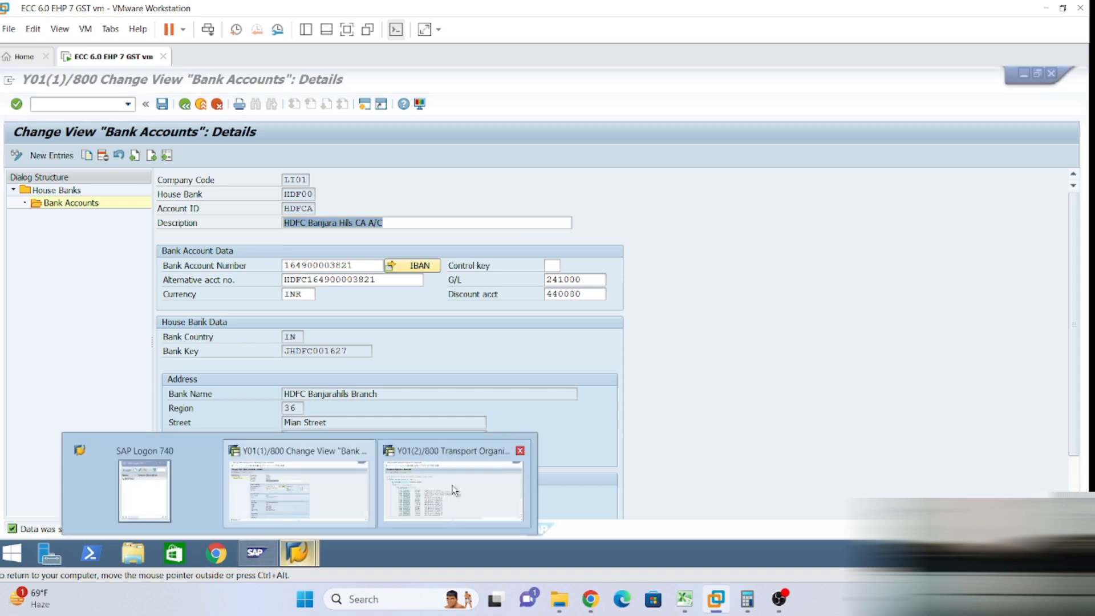
pyautogui.click(435, 487)
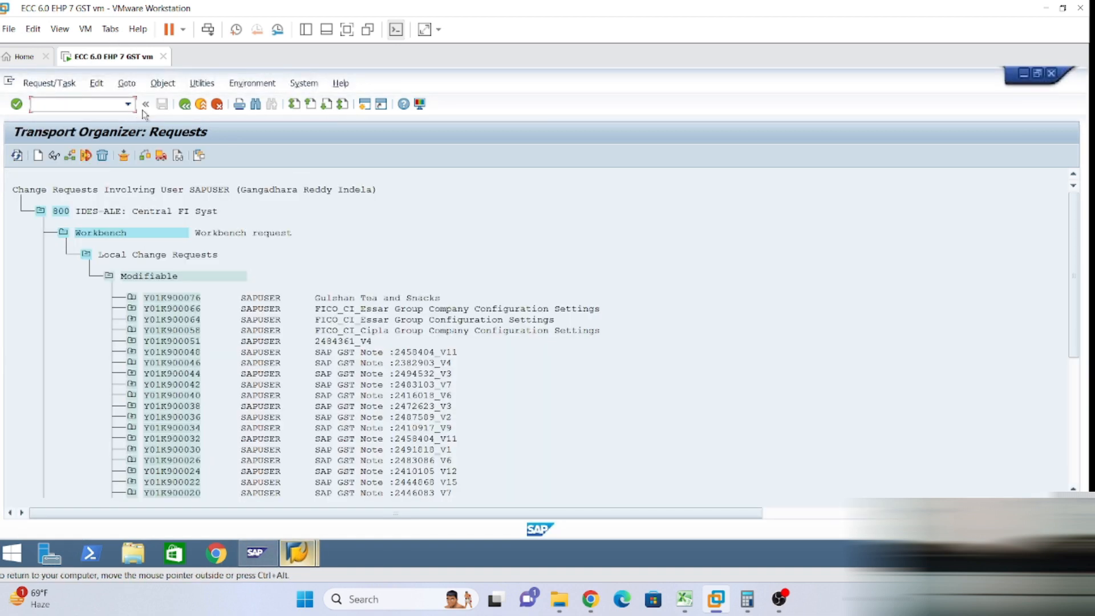
pyautogui.click(185, 104)
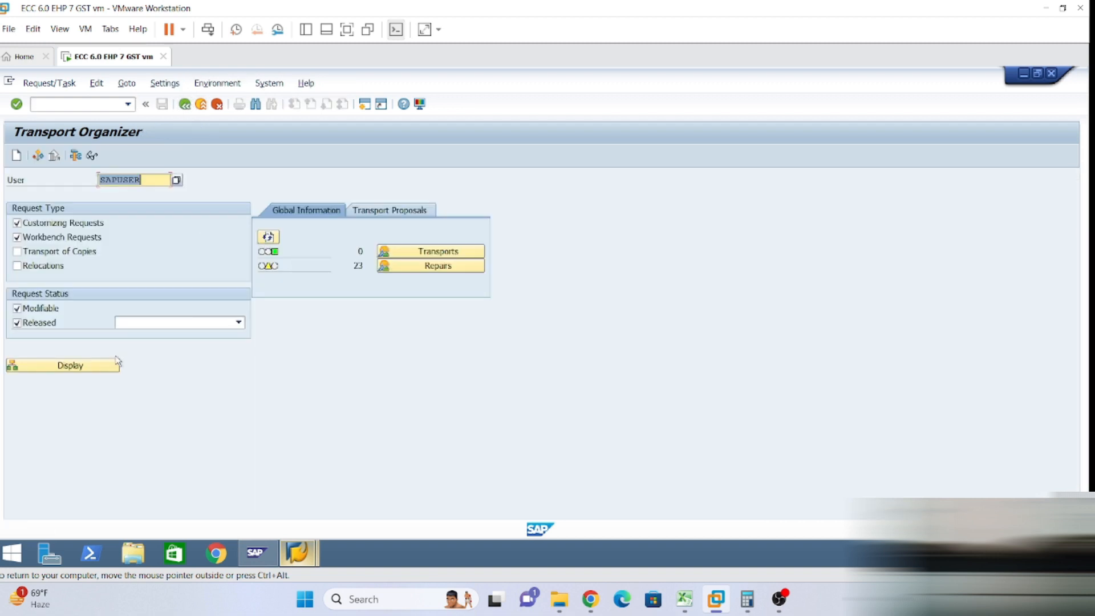
pyautogui.click(17, 238)
pyautogui.click(17, 237)
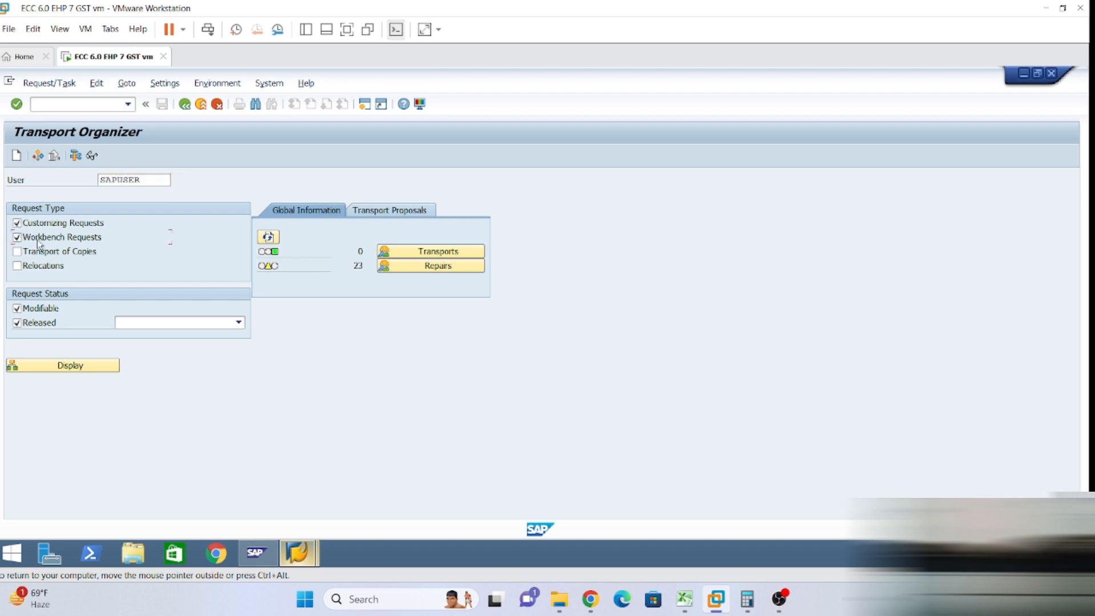
# Display the requests and find Y01K900080 under Workbench > Modifiable in the tree.
pyautogui.click(60, 365)
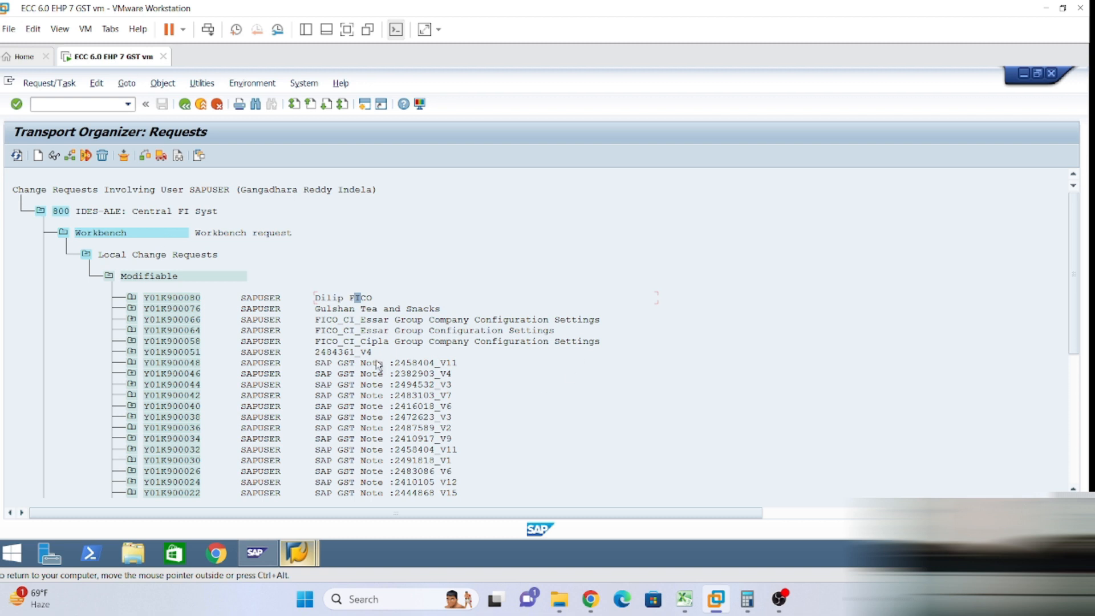
pyautogui.click(368, 310)
pyautogui.scroll(-1, 218, 327)
pyautogui.scroll(-4, 218, 327)
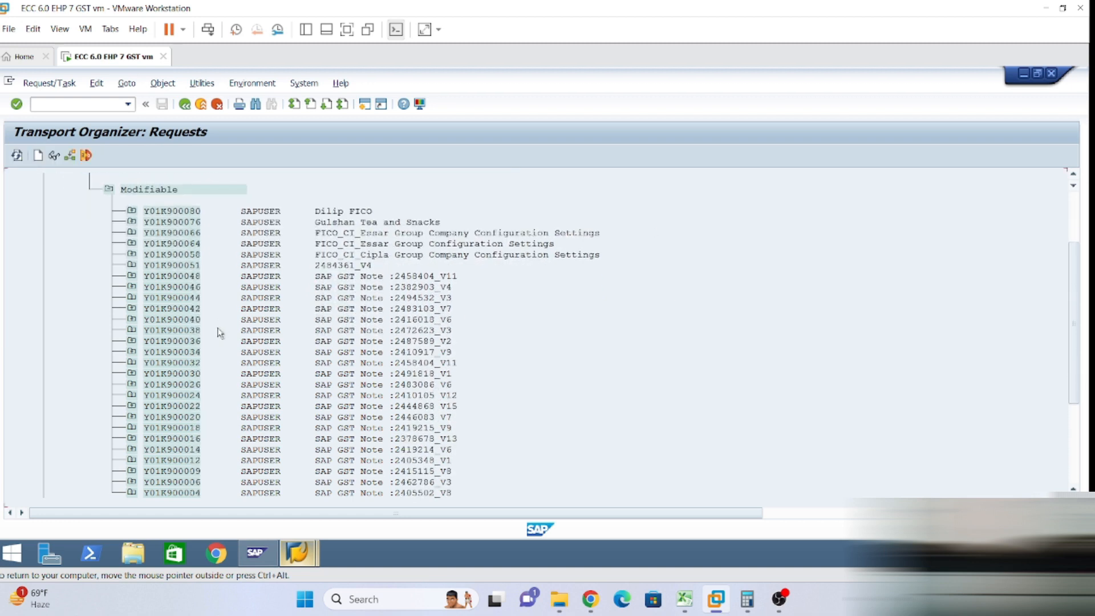
pyautogui.scroll(-3, 225, 342)
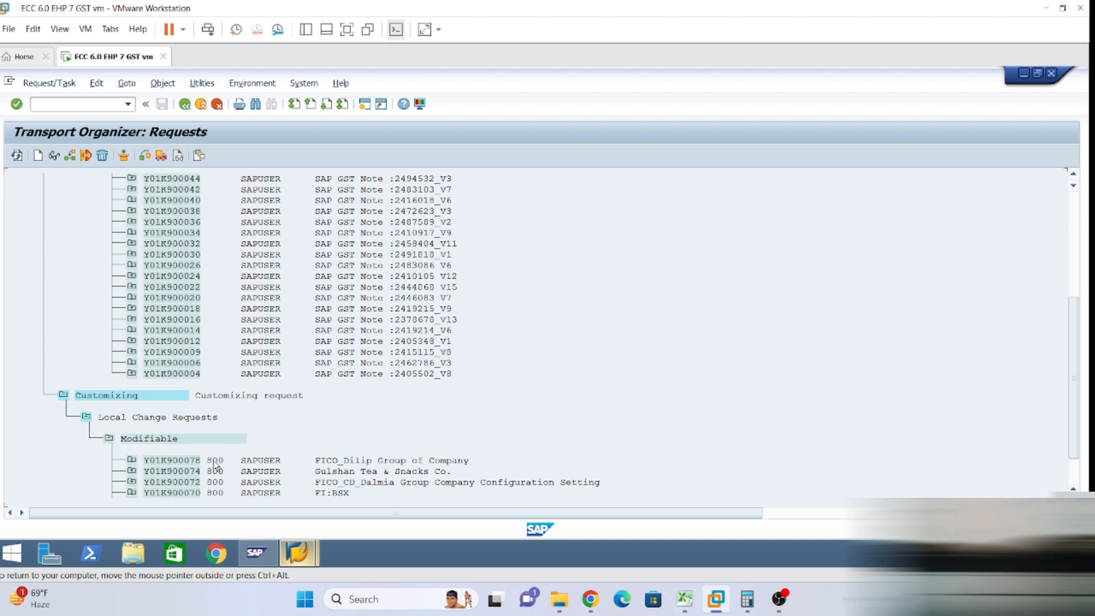
pyautogui.scroll(1, 225, 456)
pyautogui.scroll(-1, 225, 452)
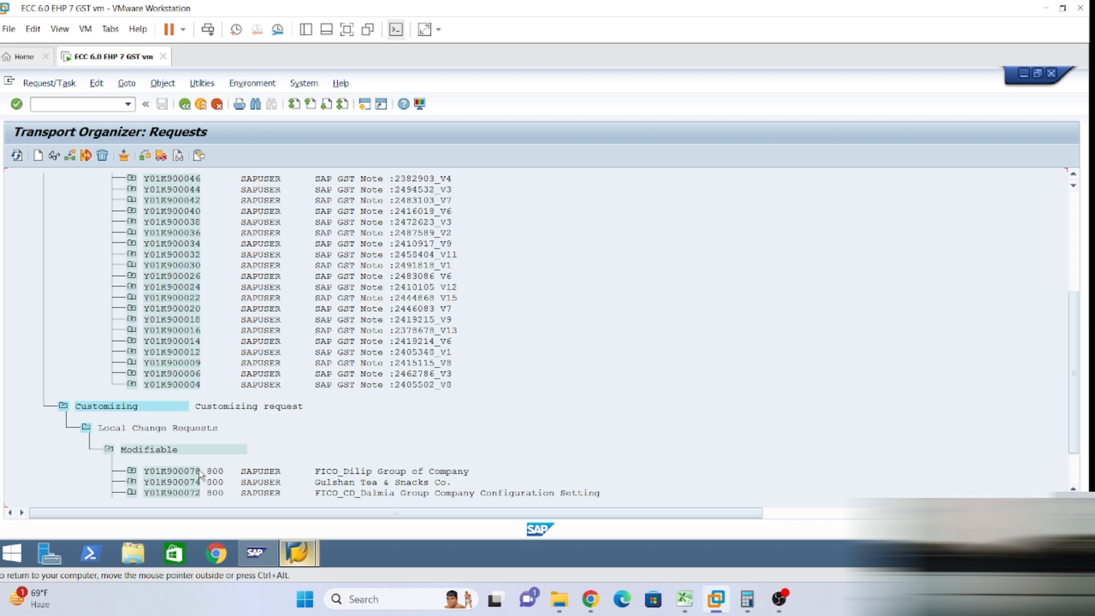
pyautogui.scroll(1, 219, 463)
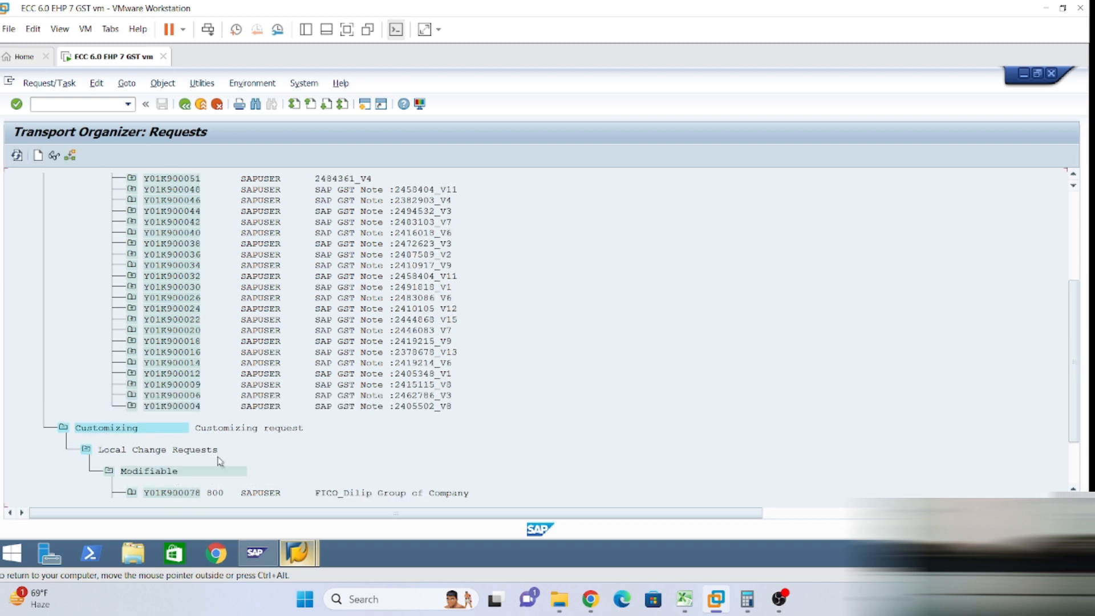
pyautogui.scroll(5, 220, 461)
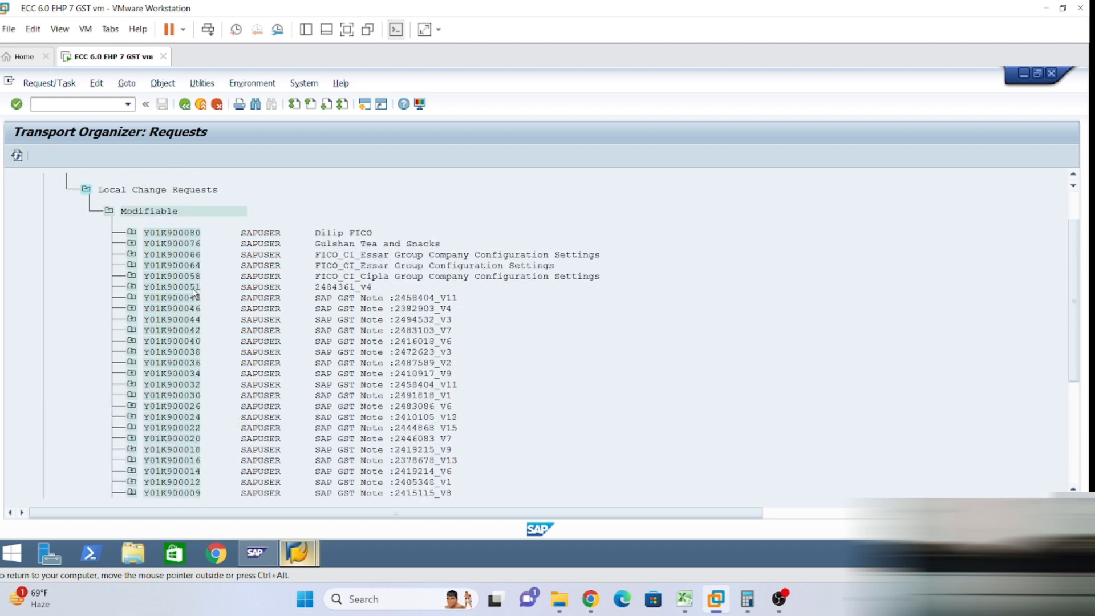
pyautogui.scroll(1, 194, 294)
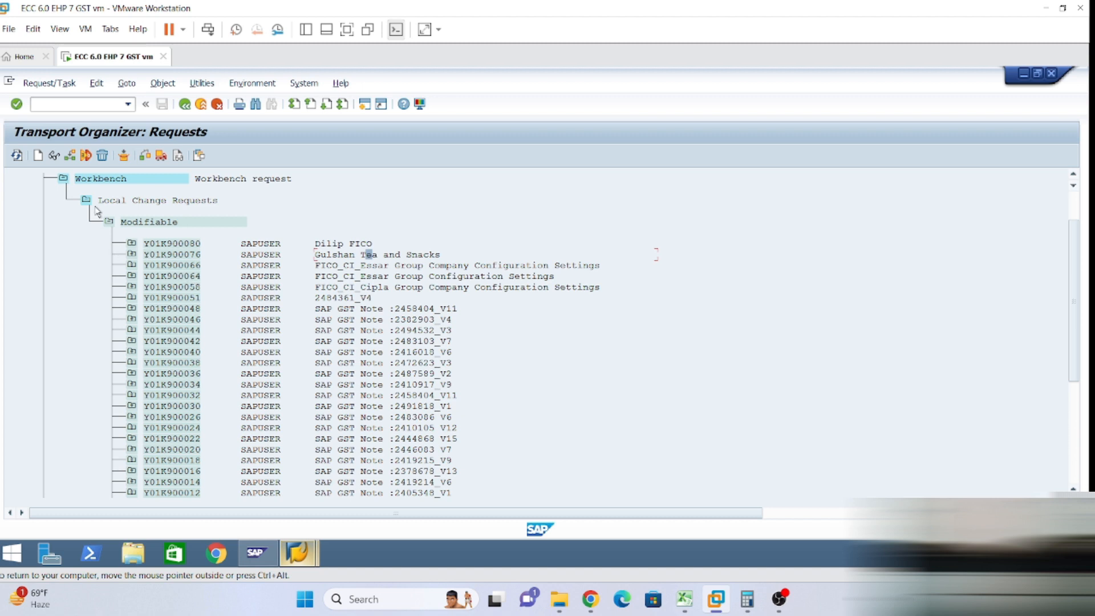
pyautogui.click(183, 104)
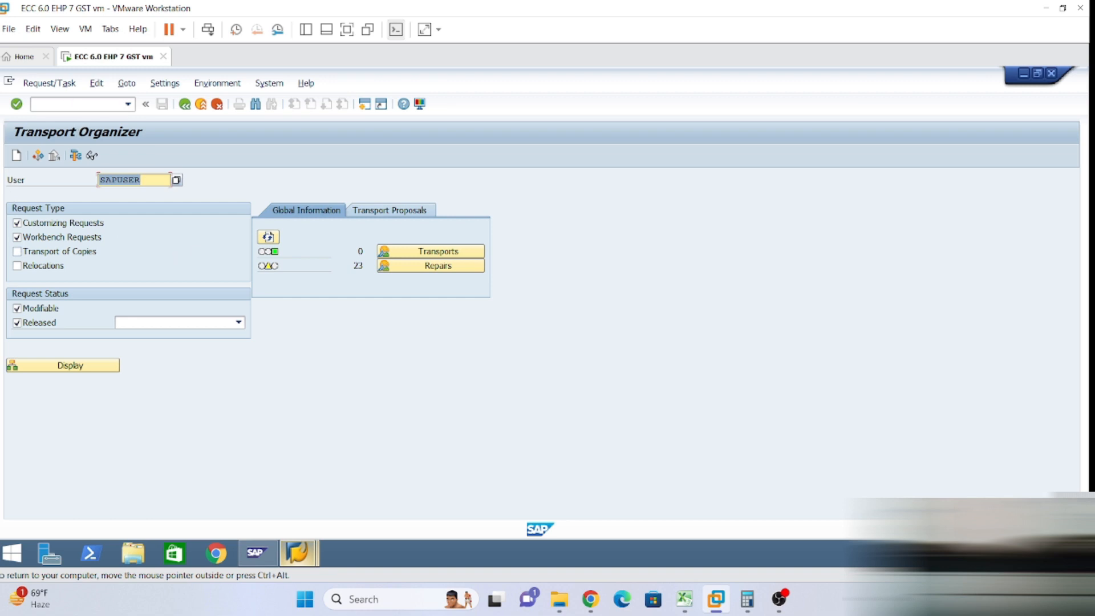
# Place the cursor in the command field, ready for a new transaction code.
pyautogui.click(74, 104)
# In FI01, enter bank country IN and bank key JIDBI00872 to reach the detail screen.
pyautogui.write('/nfi01')
pyautogui.press('Return')
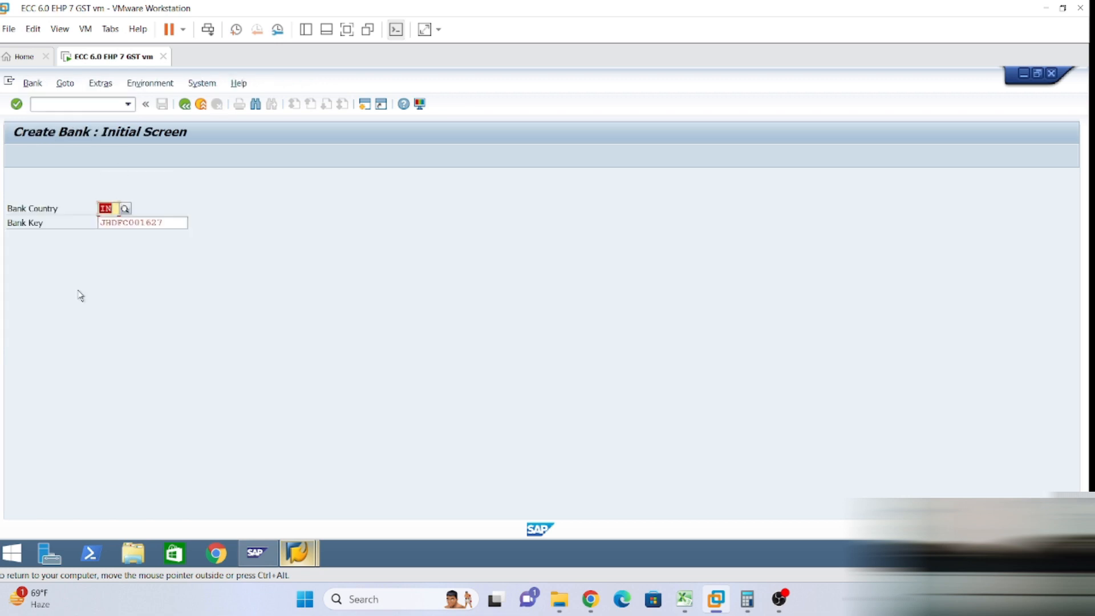
pyautogui.click(112, 209)
pyautogui.click(164, 223)
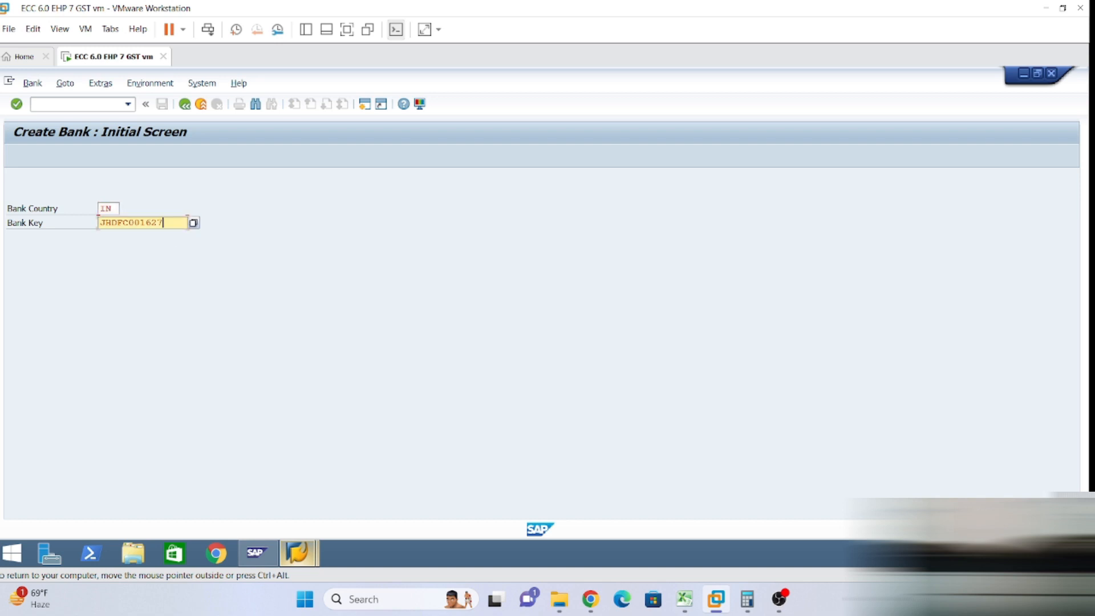
pyautogui.press('BackSpace')
pyautogui.press('BackSpace')
pyautogui.press('BackSpace')
pyautogui.press('BackSpace')
pyautogui.press('BackSpace')
pyautogui.press('BackSpace')
pyautogui.press('BackSpace')
pyautogui.press('BackSpace')
pyautogui.press('BackSpace')
pyautogui.press('BackSpace')
pyautogui.press('BackSpace')
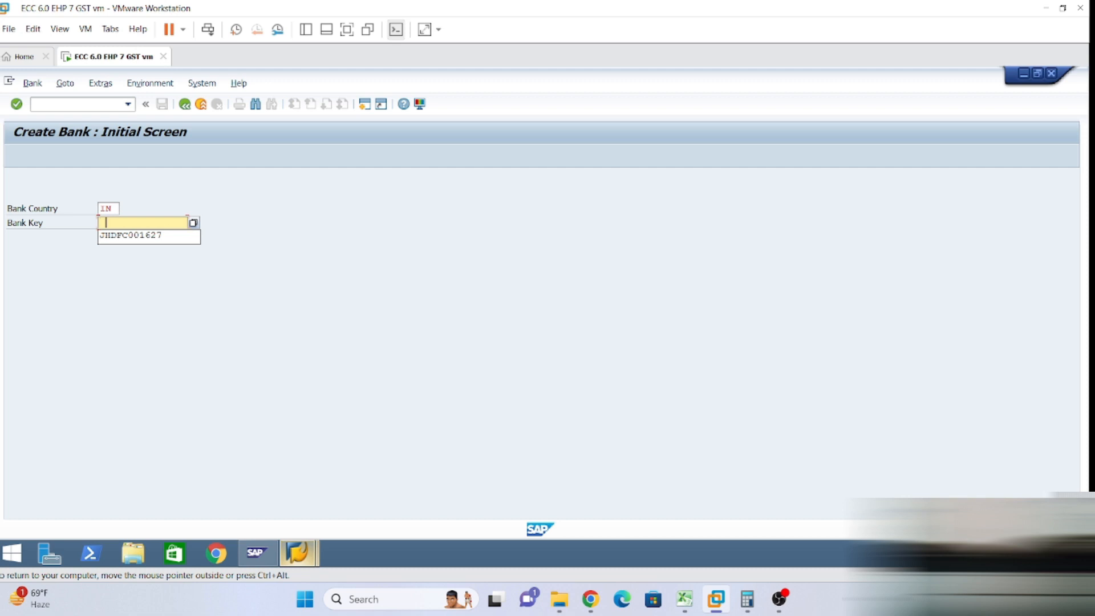
pyautogui.click(141, 235)
pyautogui.press('BackSpace')
pyautogui.press('BackSpace')
pyautogui.press('BackSpace')
pyautogui.press('BackSpace')
pyautogui.press('BackSpace')
pyautogui.press('BackSpace')
pyautogui.press('BackSpace')
pyautogui.press('BackSpace')
pyautogui.press('BackSpace')
pyautogui.press('BackSpace')
pyautogui.press('BackSpace')
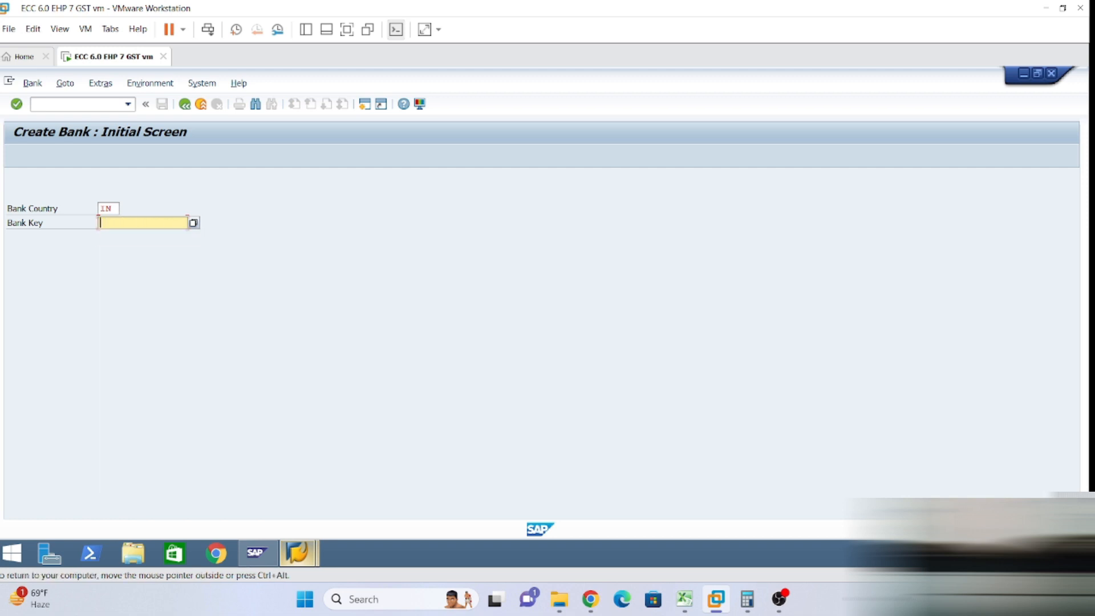
pyautogui.write('J')
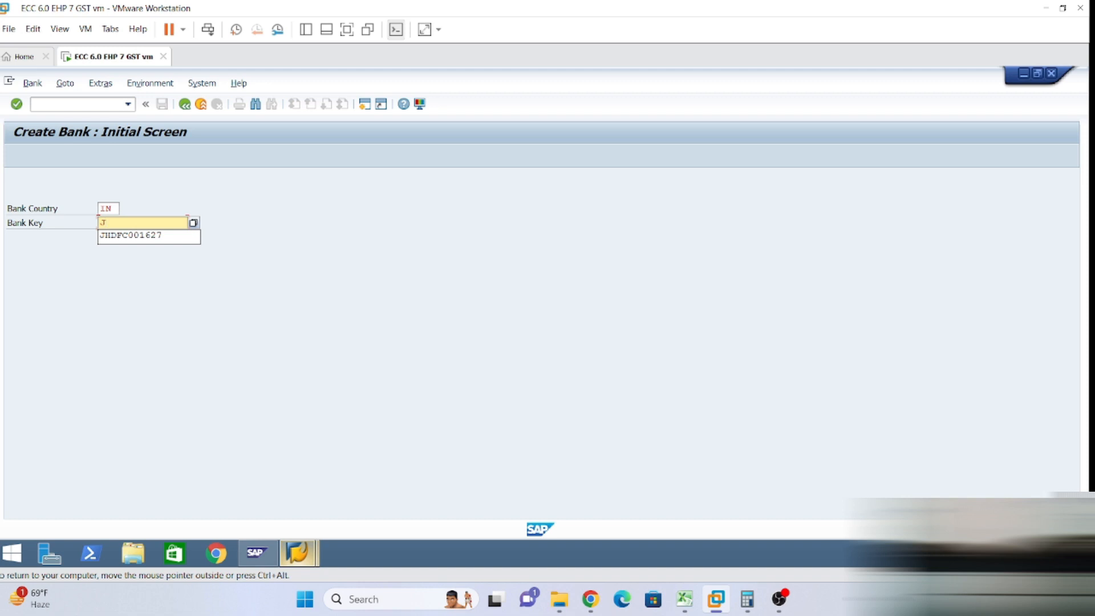
pyautogui.write('T')
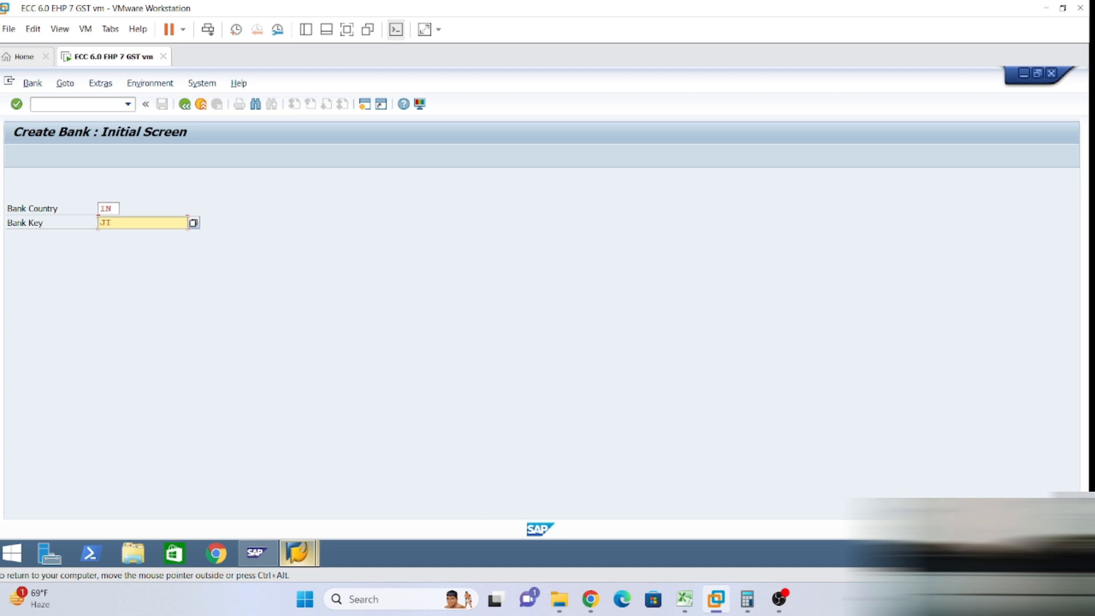
pyautogui.write('DBT00872')
pyautogui.press('Return')
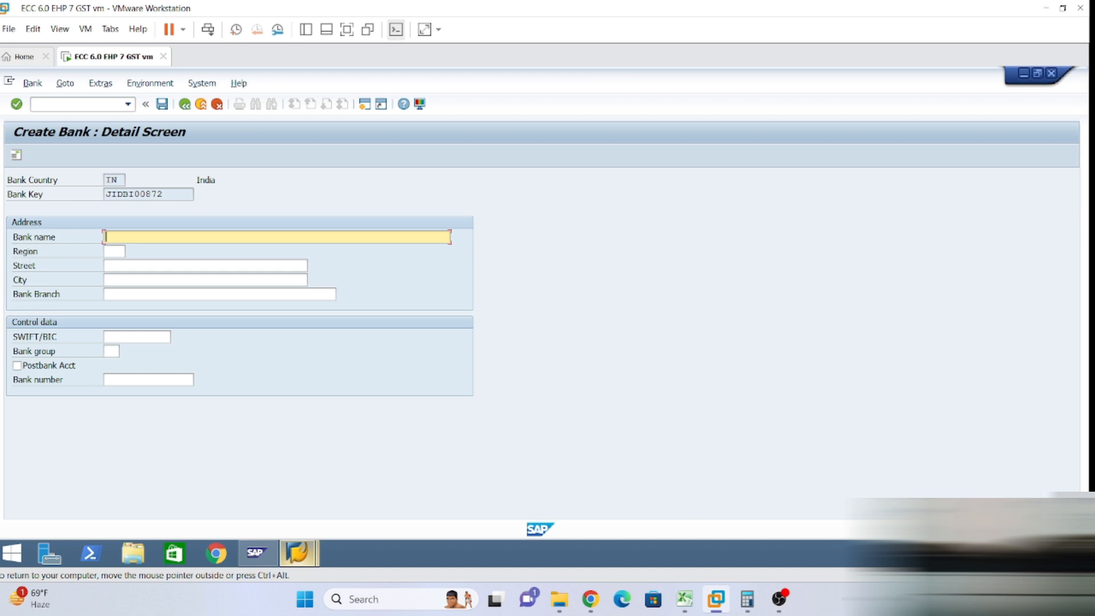
# Enter bank name IDBI Jubihills Branch, region 36, street Road No. - 5 and city Hyderabad.
pyautogui.write('IDBI Jubihills Branch')
pyautogui.press('Tab')
pyautogui.write('36')
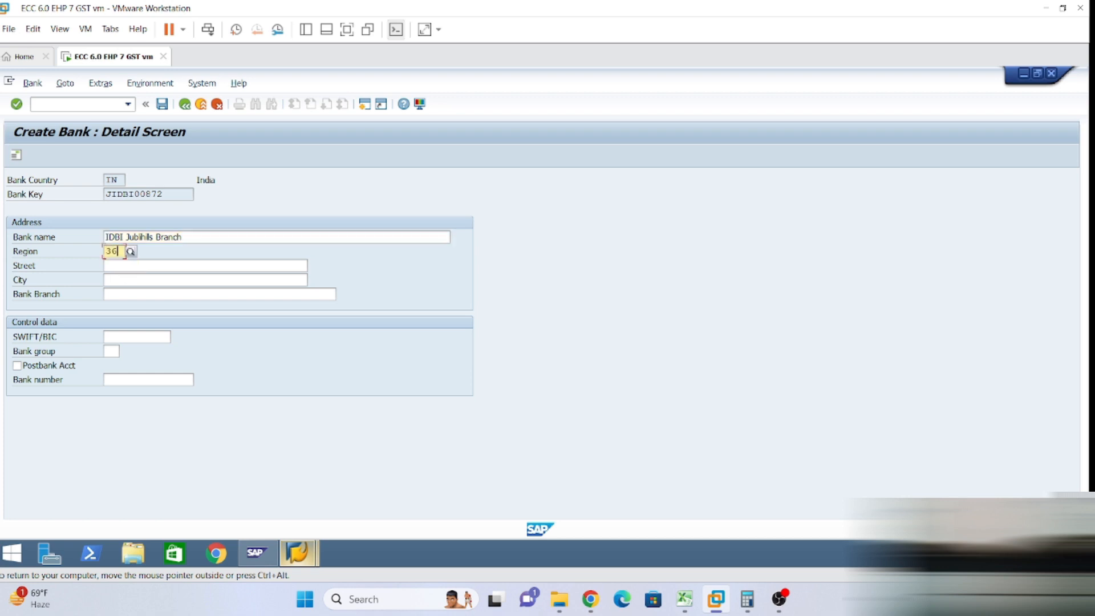
pyautogui.press('Tab')
pyautogui.write('25')
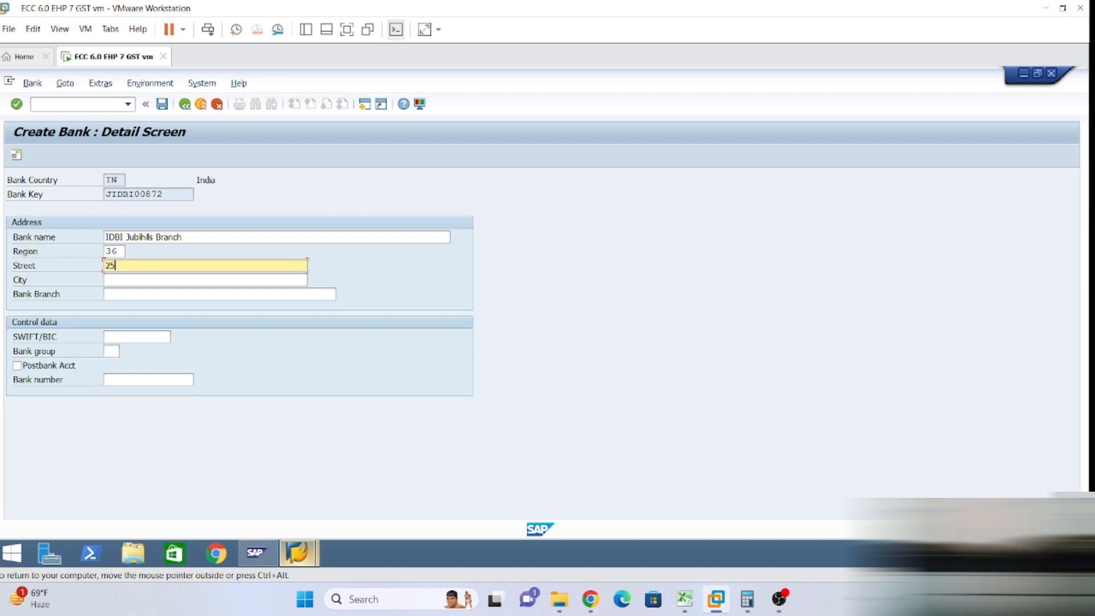
pyautogui.press('BackSpace')
pyautogui.press('BackSpace')
pyautogui.write('Road No. - 5')
pyautogui.press('Tab')
pyautogui.click(144, 296)
pyautogui.press('Tab')
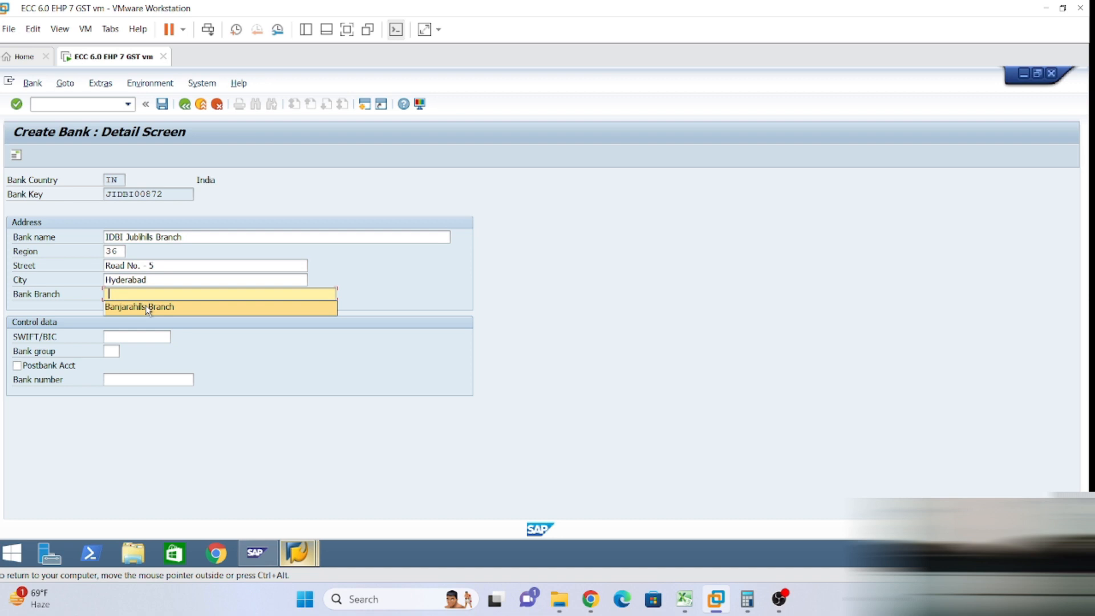
# Set bank branch Jubihills Branch and bank number JIDBI00872, then save the bank.
pyautogui.moveTo(181, 237); pyautogui.dragTo(126, 246)
pyautogui.hotkey('ctrl', 'c')
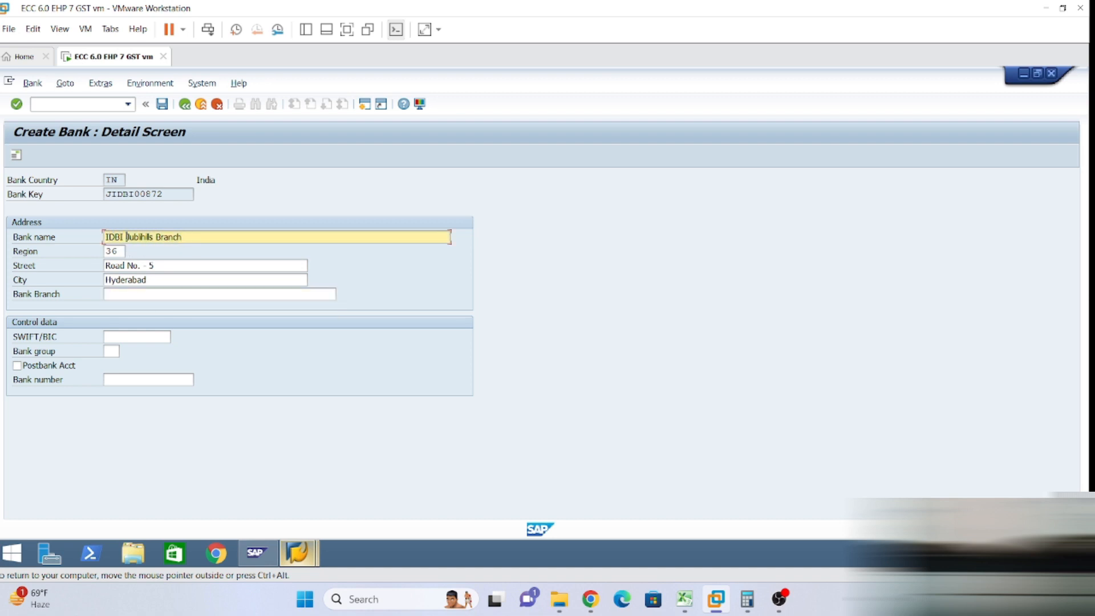
pyautogui.click(127, 294)
pyautogui.hotkey('ctrl', 'v')
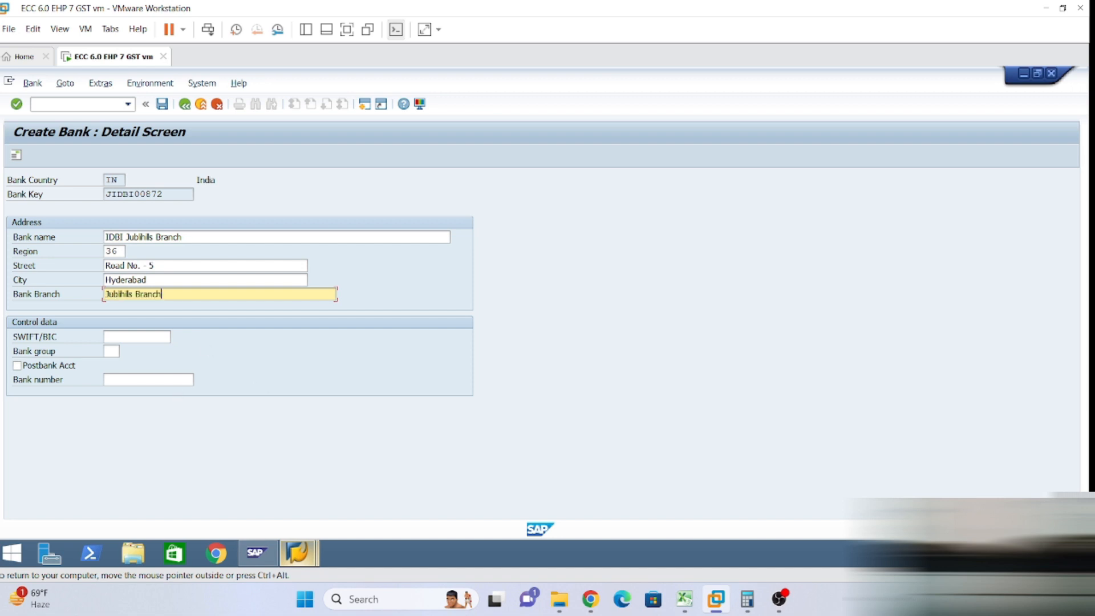
pyautogui.press('Tab')
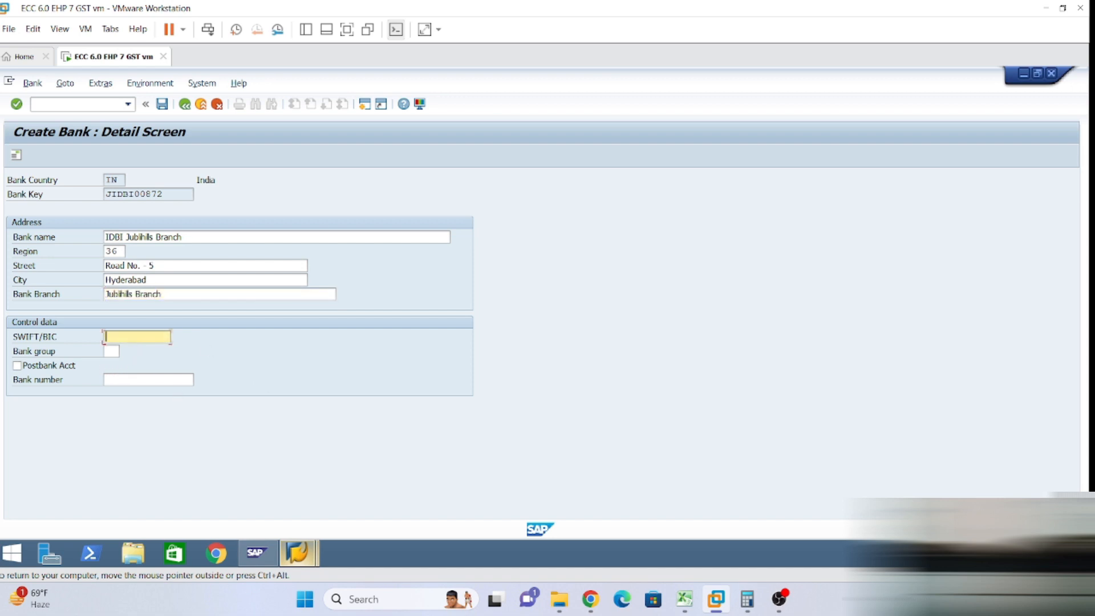
pyautogui.moveTo(175, 195); pyautogui.dragTo(2, 208)
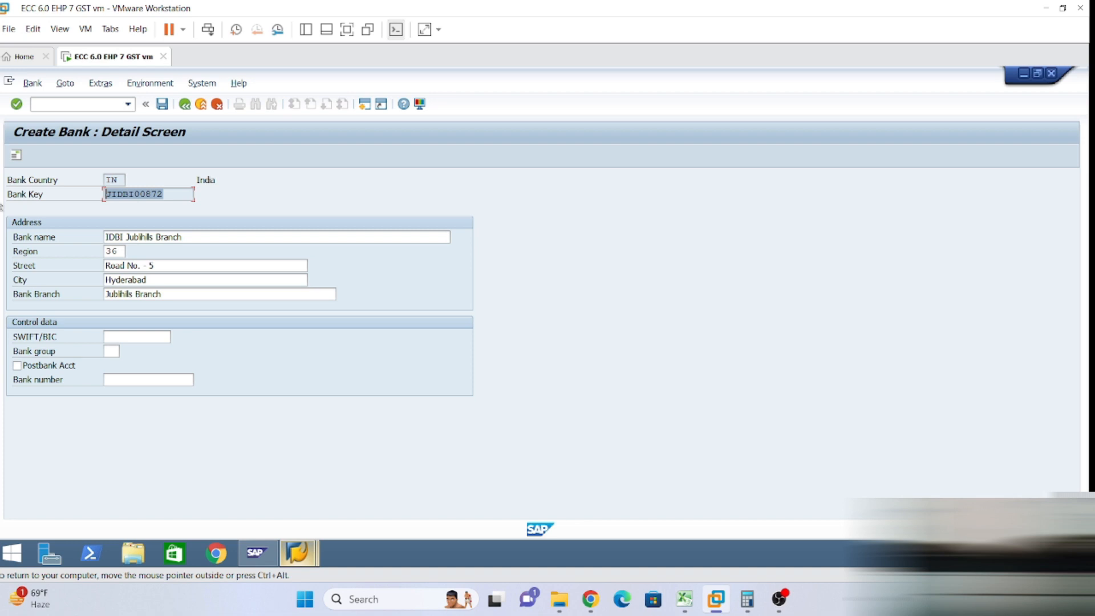
pyautogui.click(107, 379)
pyautogui.hotkey('ctrl', 'v')
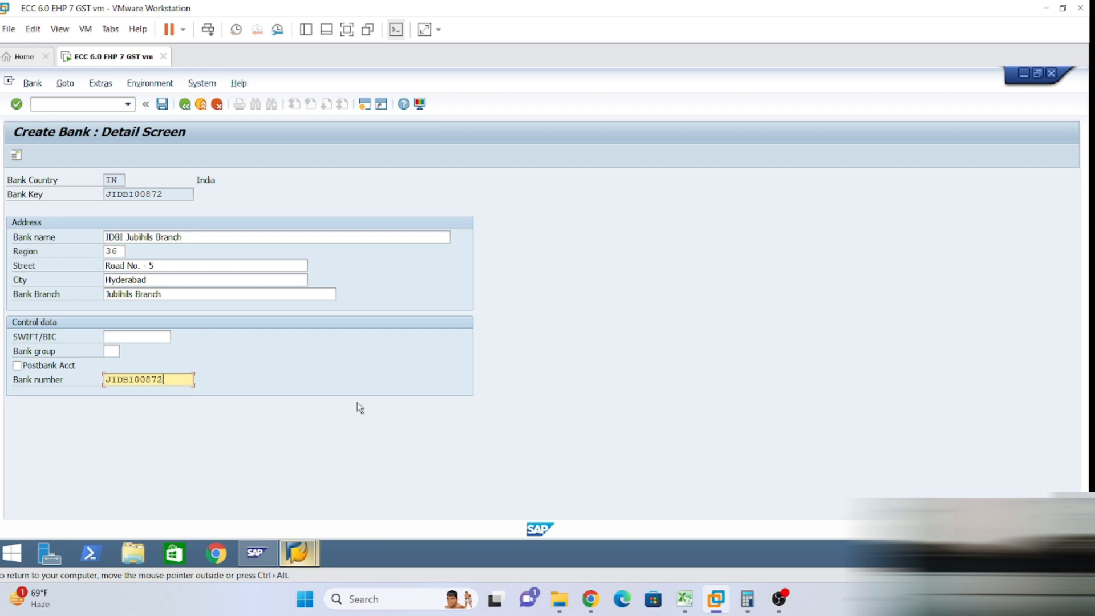
pyautogui.click(163, 105)
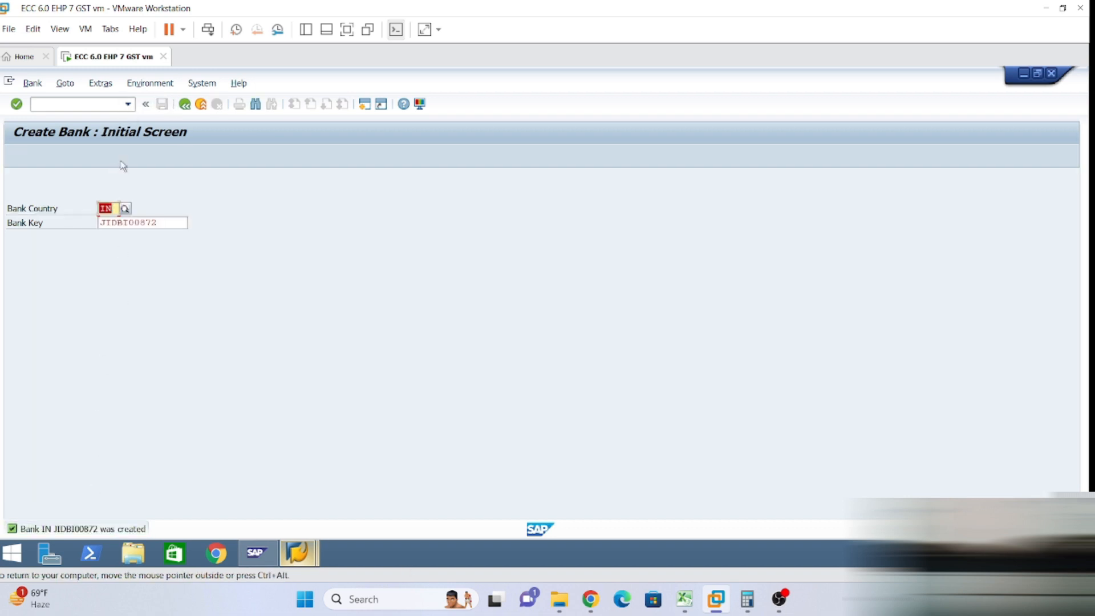
# Run transaction /nfi12 with company code LT01 as the work area.
pyautogui.click(128, 105)
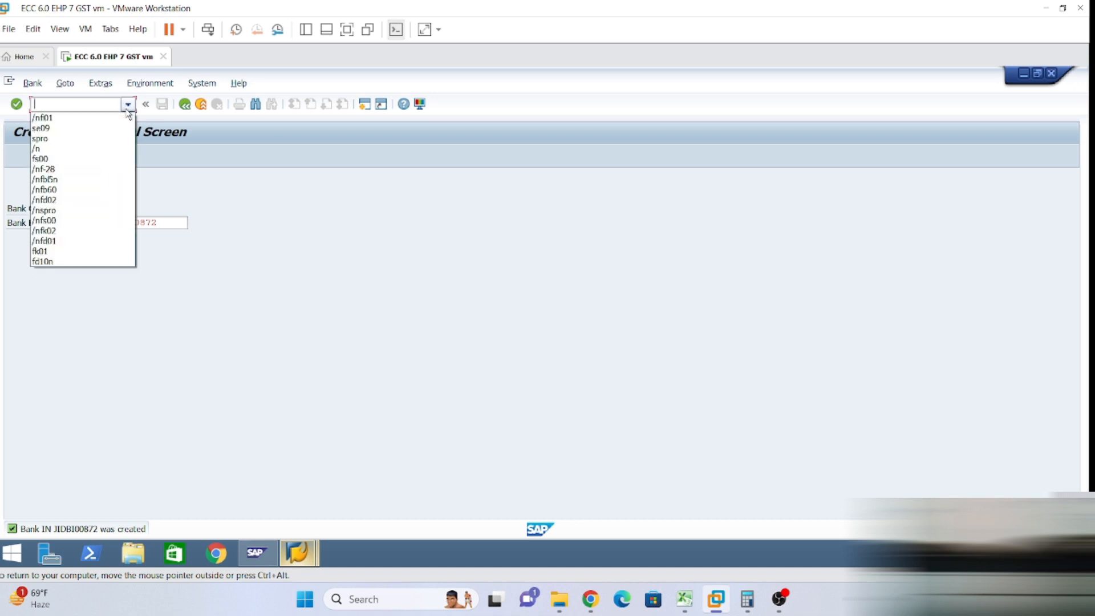
pyautogui.click(59, 115)
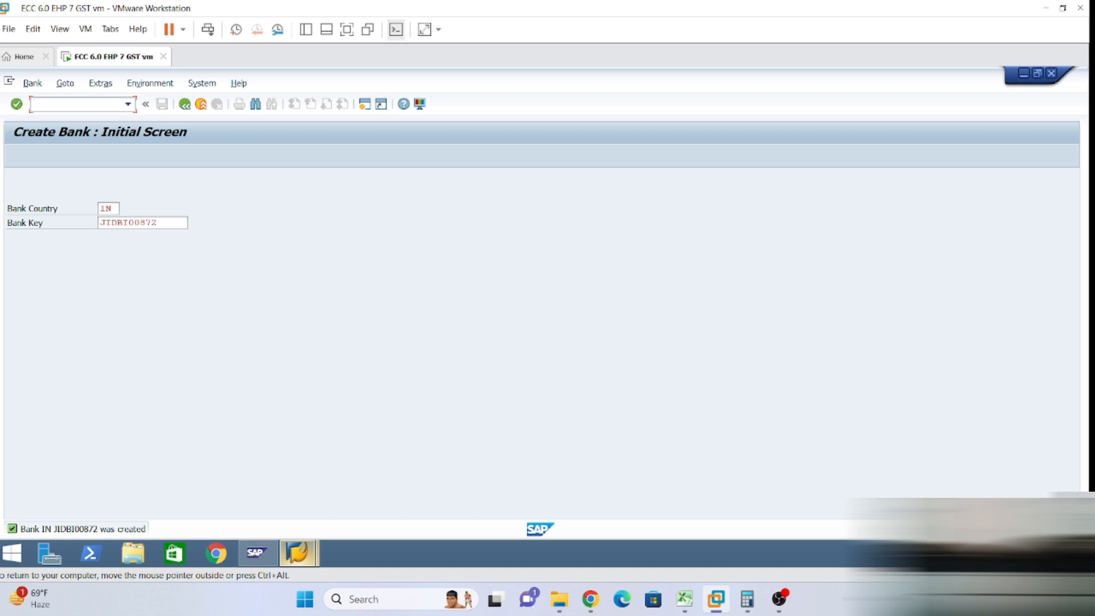
pyautogui.write('/nfi12')
pyautogui.press('Return')
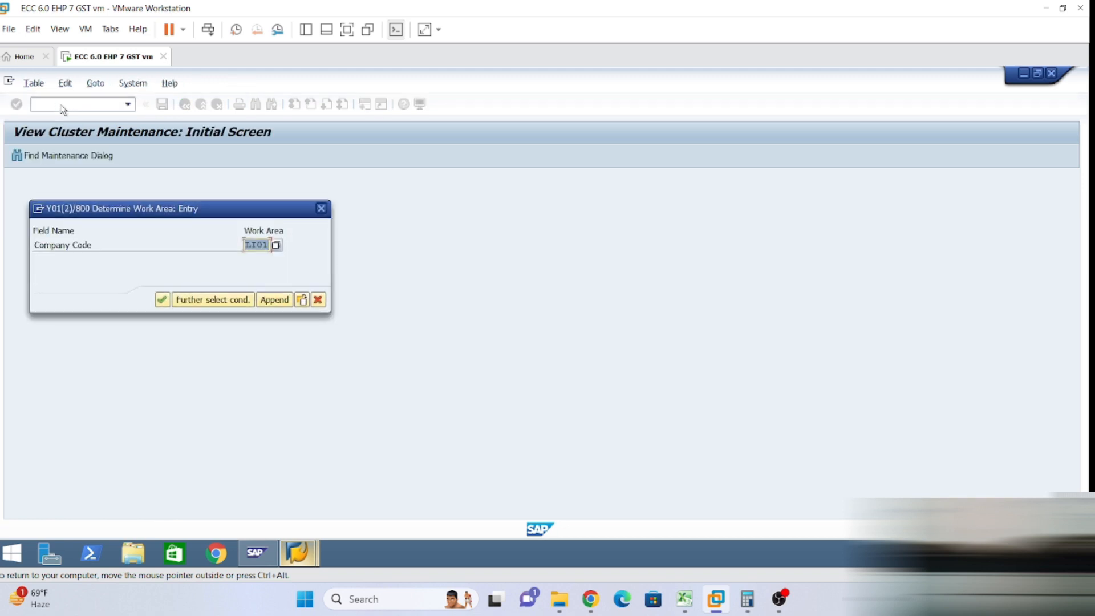
pyautogui.click(162, 300)
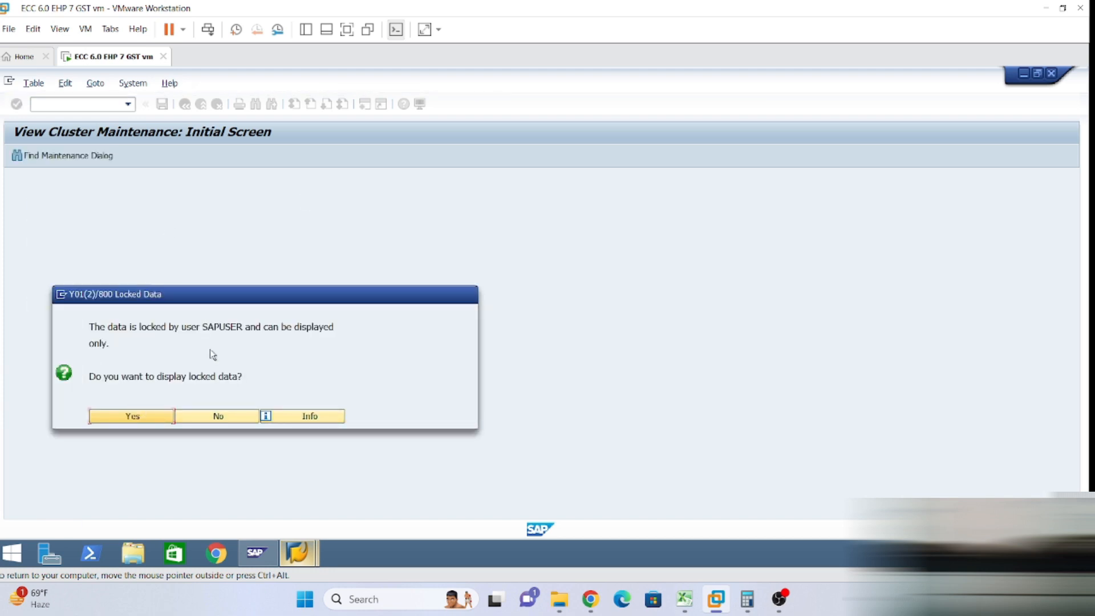
# Decline viewing the locked house bank data, returning to SAP Easy Access.
pyautogui.moveTo(183, 295); pyautogui.dragTo(326, 202)
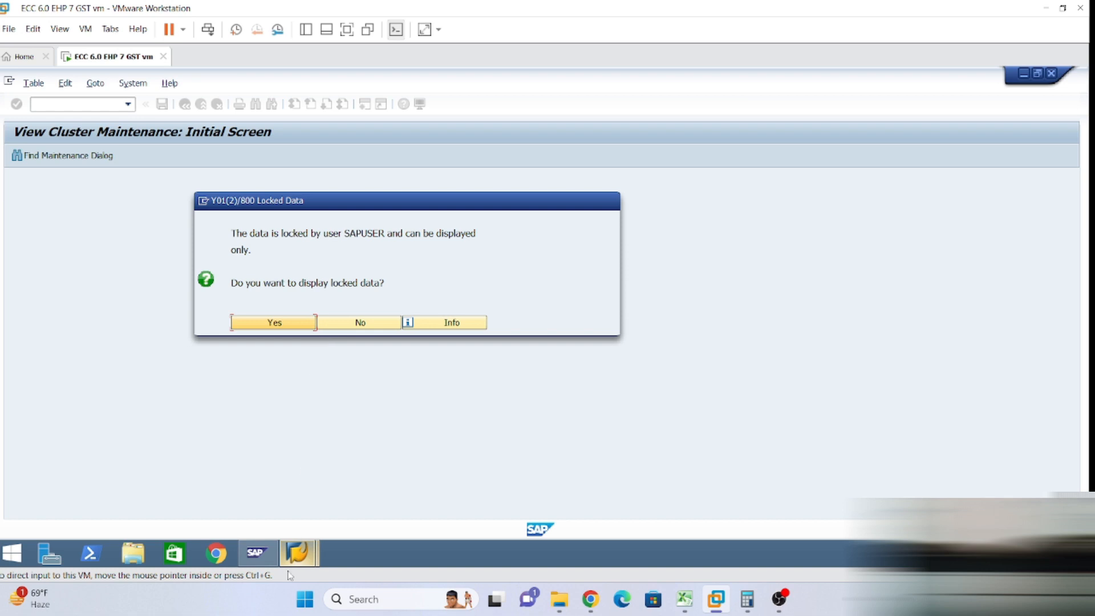
pyautogui.moveTo(305, 558)
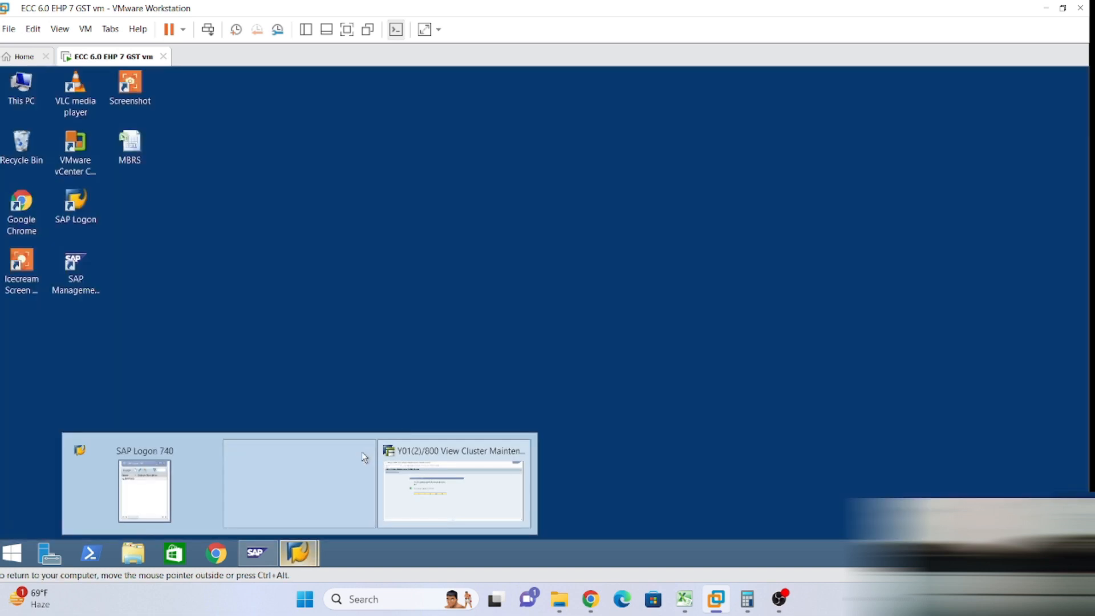
pyautogui.click(364, 457)
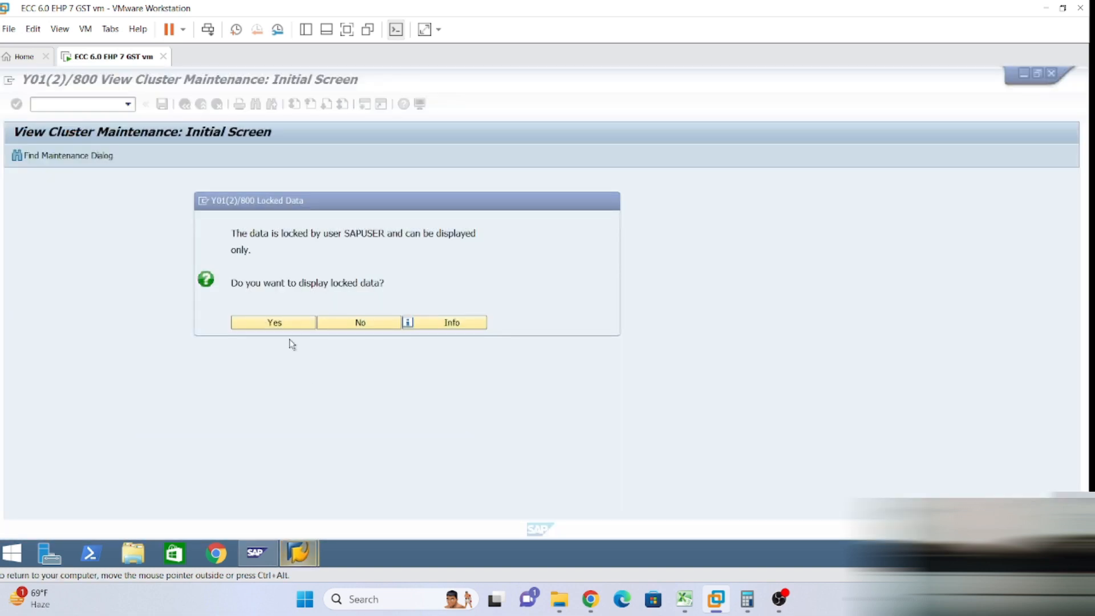
pyautogui.click(349, 323)
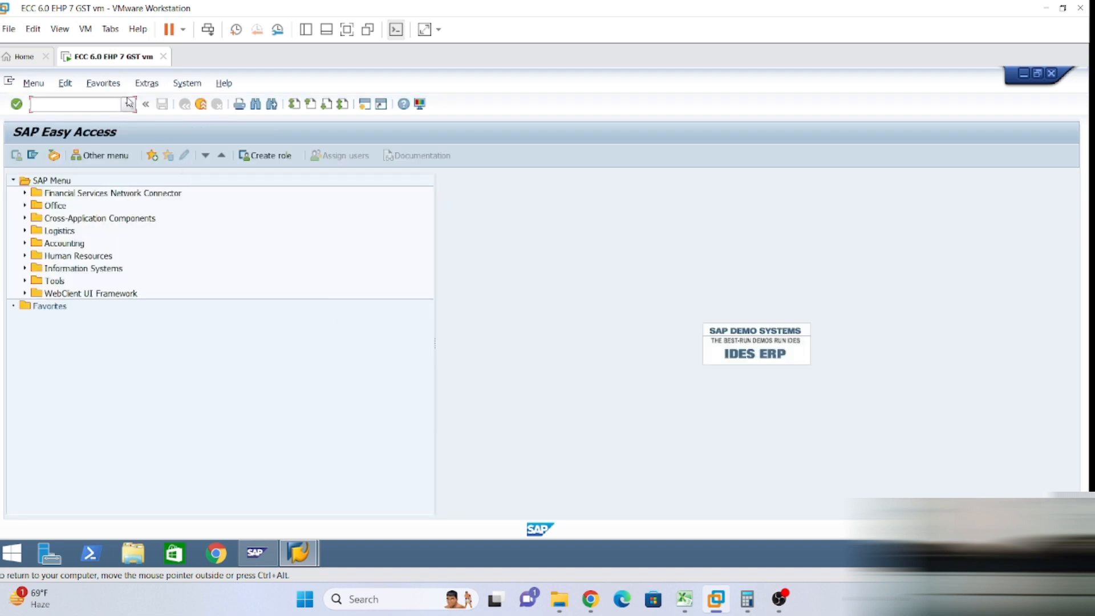
# Rerun FI12 from command history with work area LT01, then bring up the Excel reference sheet.
pyautogui.click(127, 104)
pyautogui.click(52, 118)
pyautogui.press('Return')
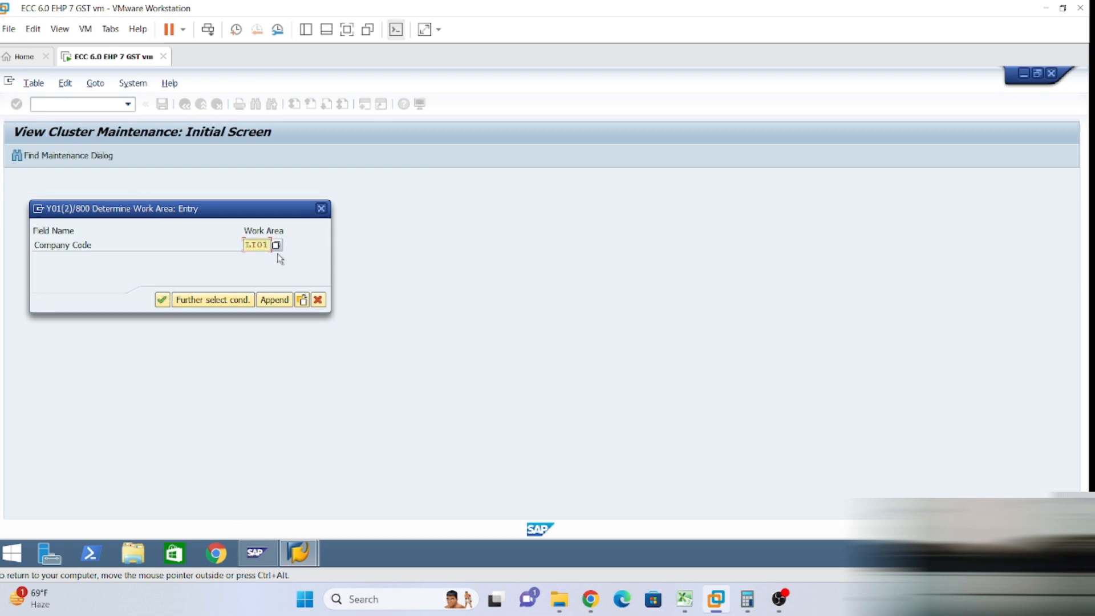
pyautogui.click(162, 299)
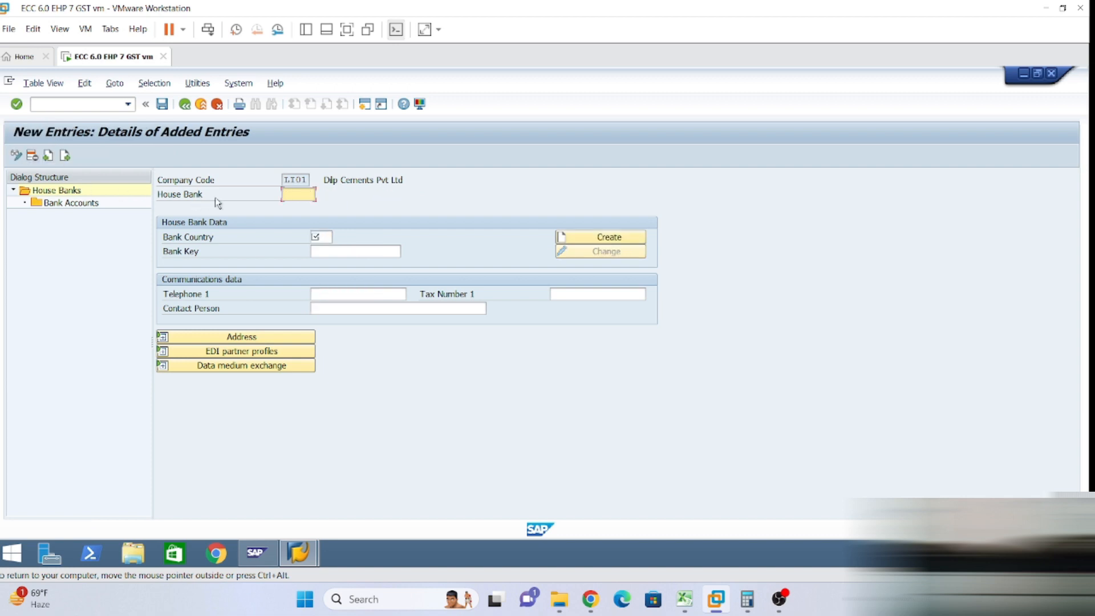
pyautogui.click(691, 597)
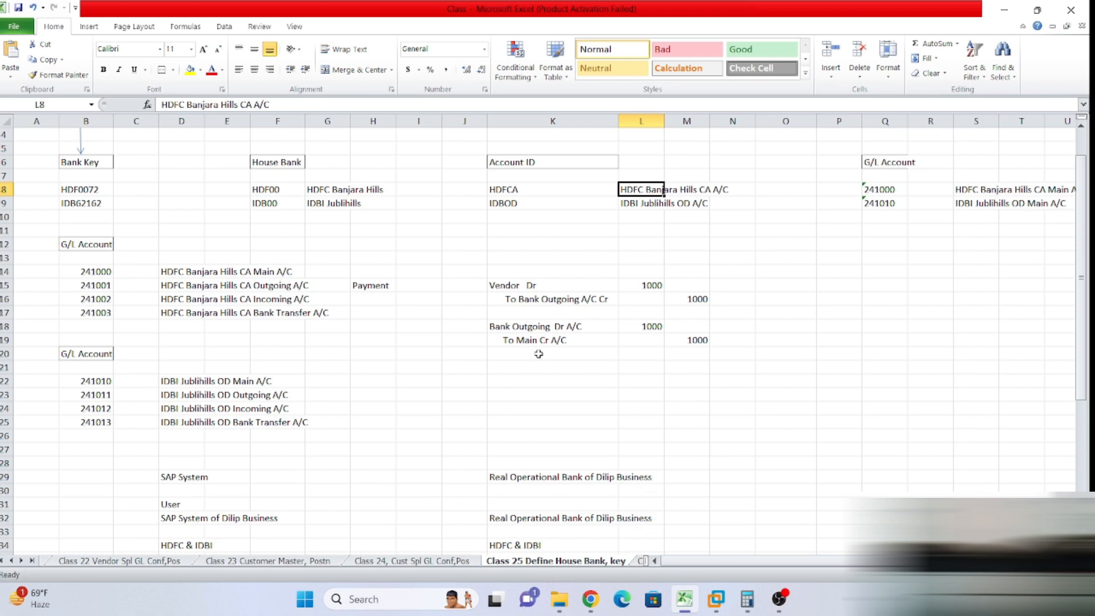
# Copy house bank ID IDB00 from Excel into the SAP House Bank field.
pyautogui.click(273, 204)
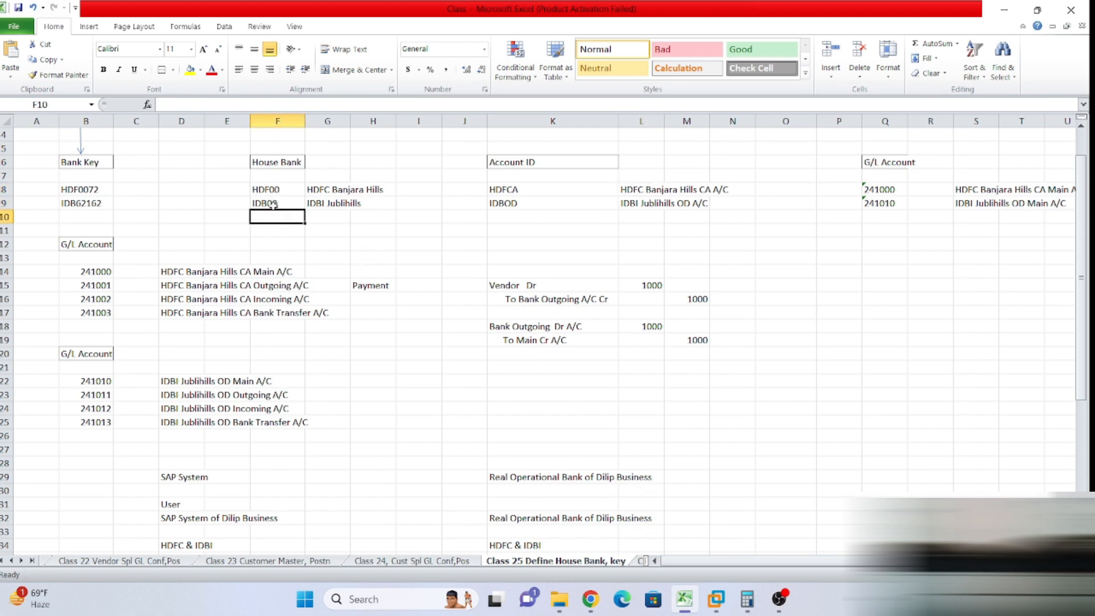
pyautogui.hotkey('ctrl', 'c')
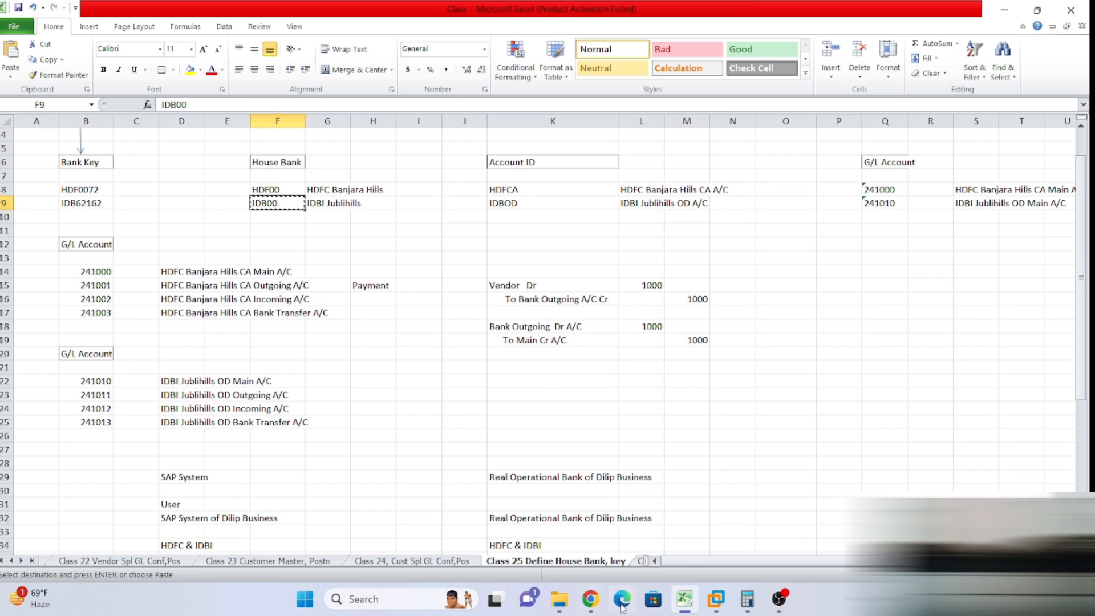
pyautogui.moveTo(717, 600)
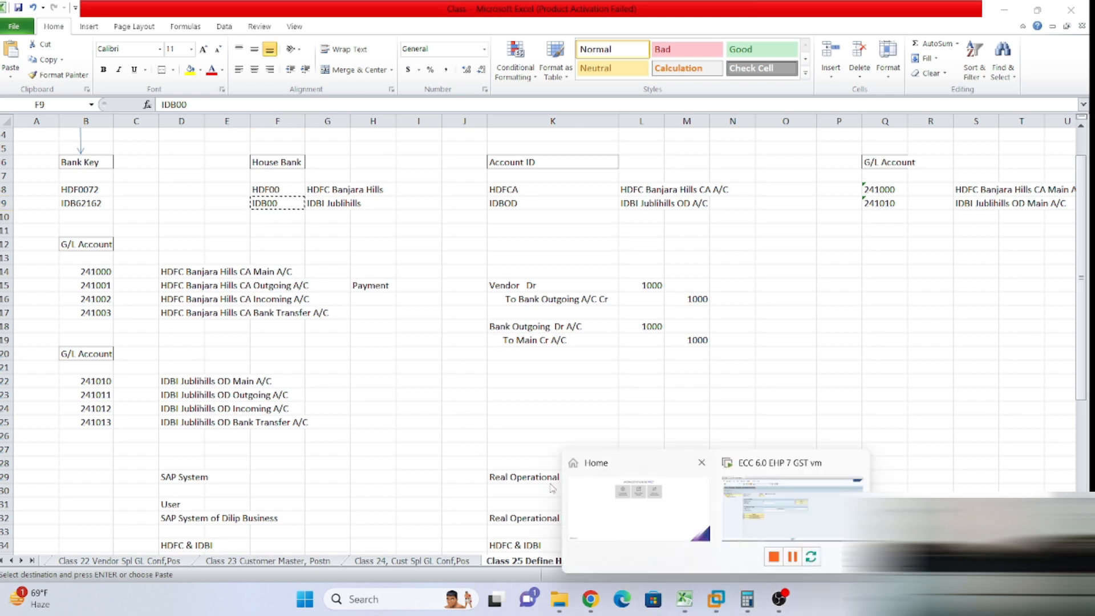
pyautogui.click(775, 512)
pyautogui.hotkey('ctrl', 'v')
pyautogui.click(317, 237)
# Set bank country IN and look up bank key JIDBI00872 for house bank IDB00.
pyautogui.click(318, 249)
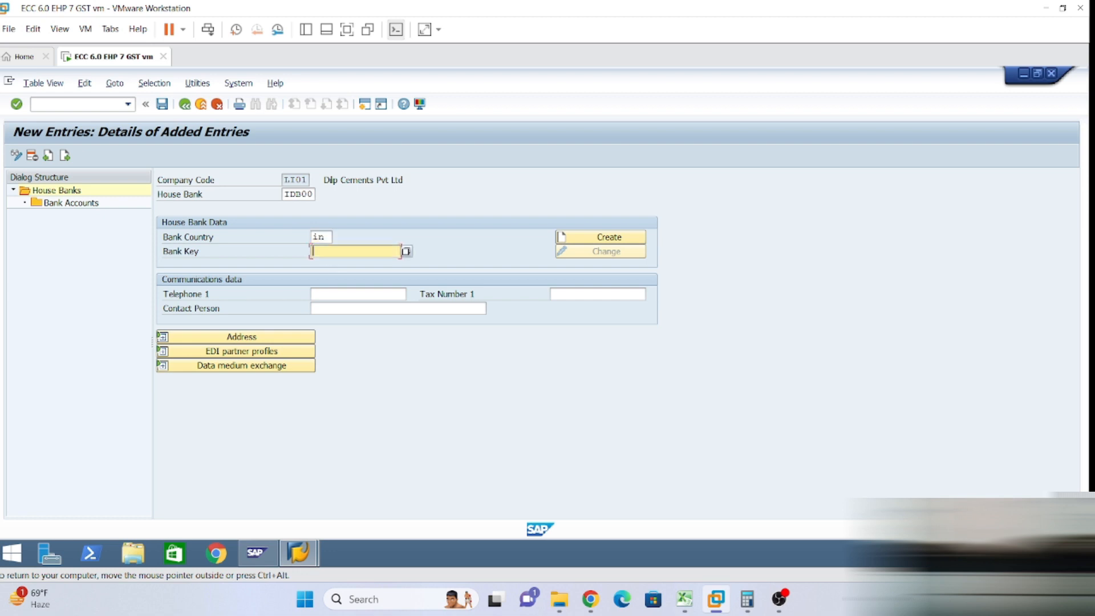
pyautogui.click(405, 251)
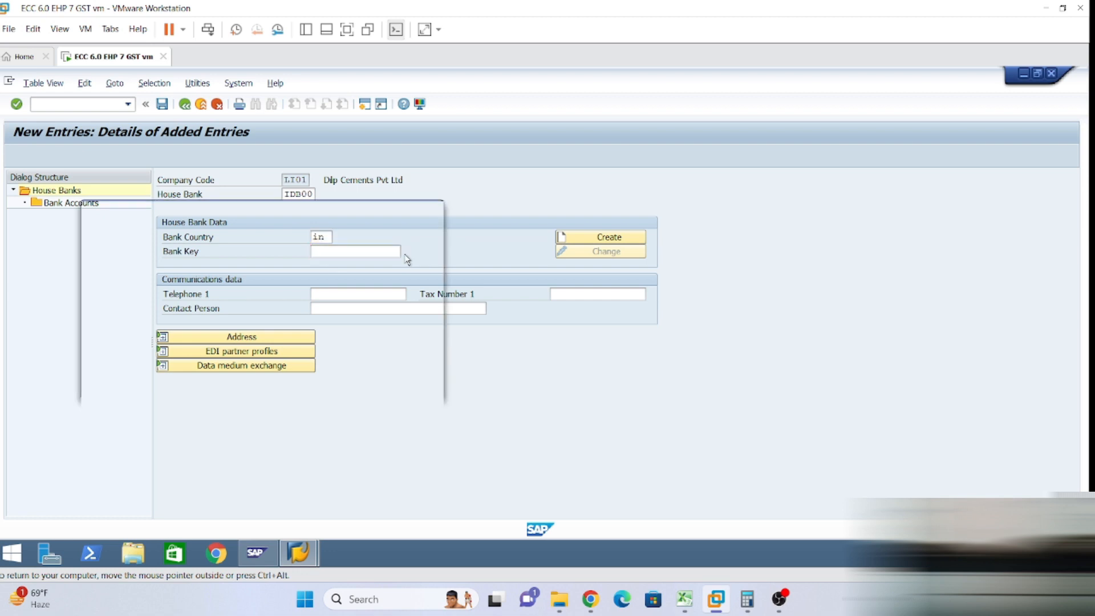
pyautogui.click(187, 231)
pyautogui.click(195, 244)
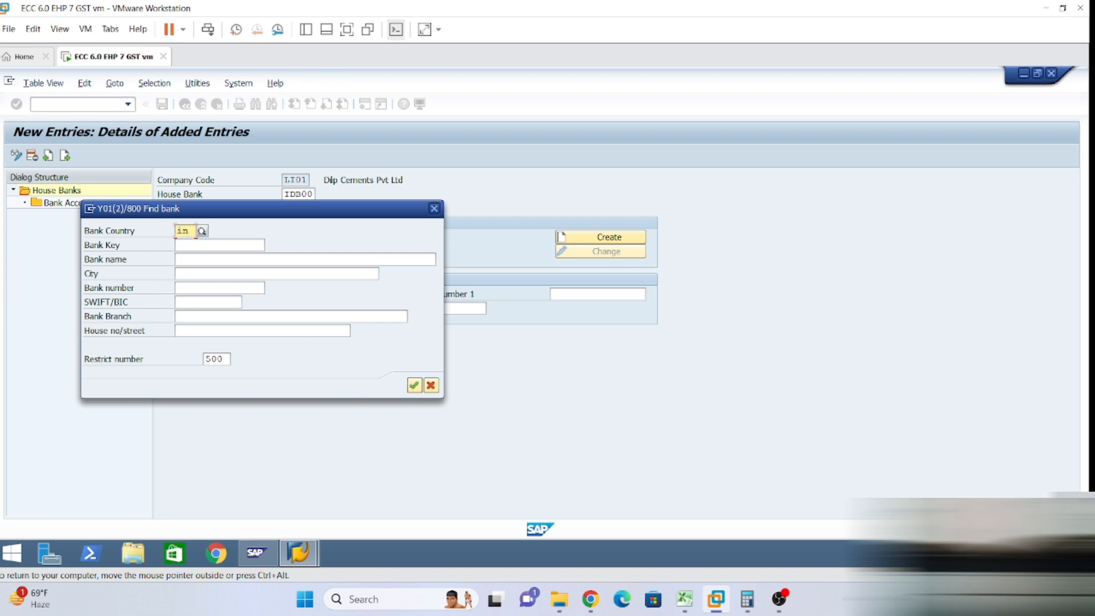
pyautogui.click(414, 386)
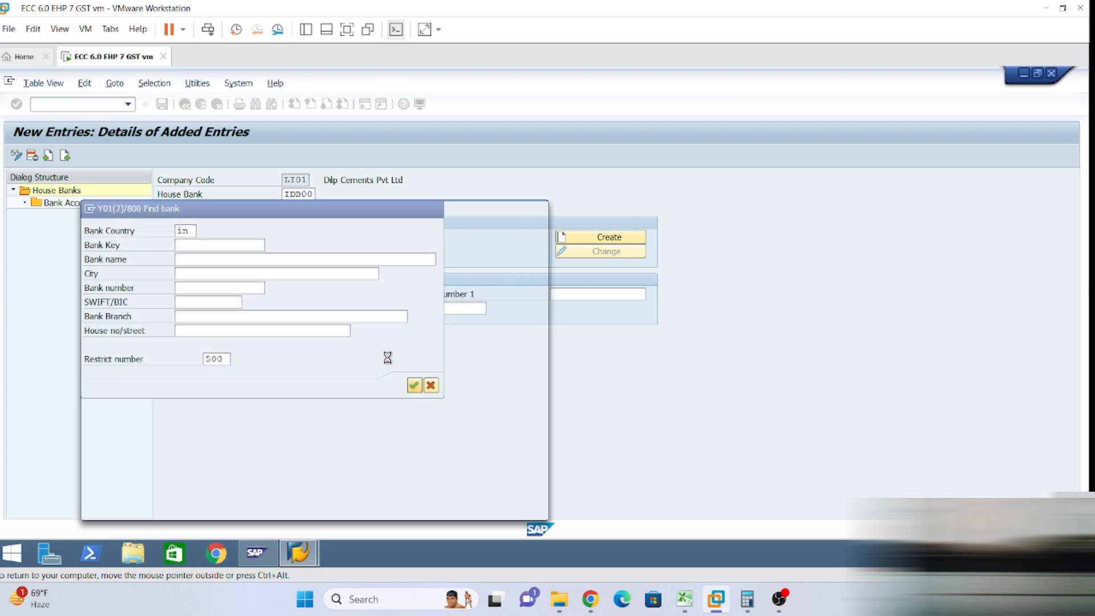
pyautogui.click(202, 290)
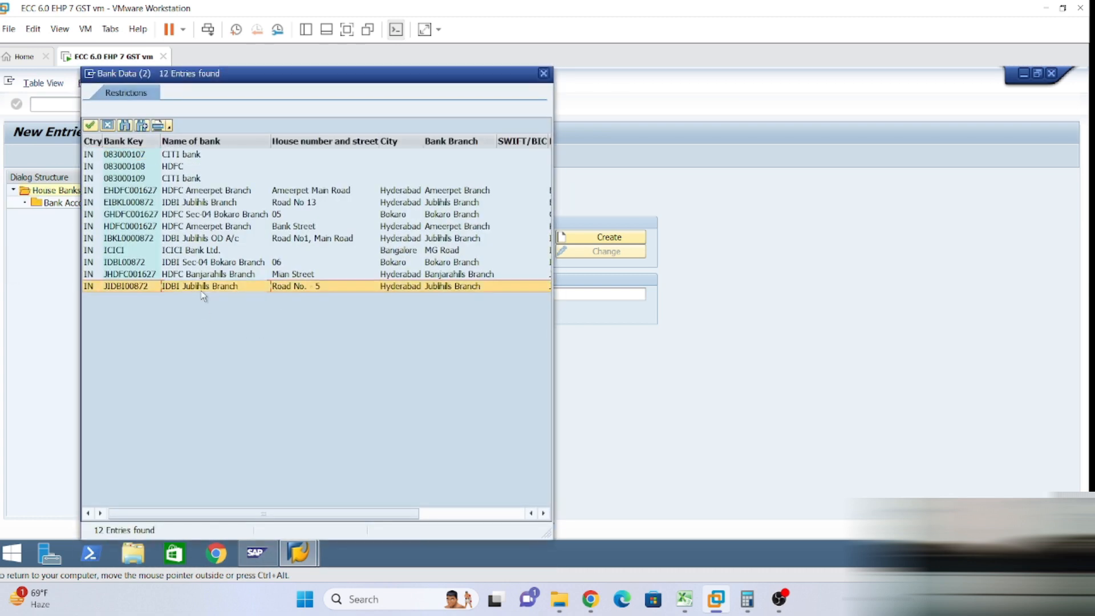
pyautogui.click(202, 293)
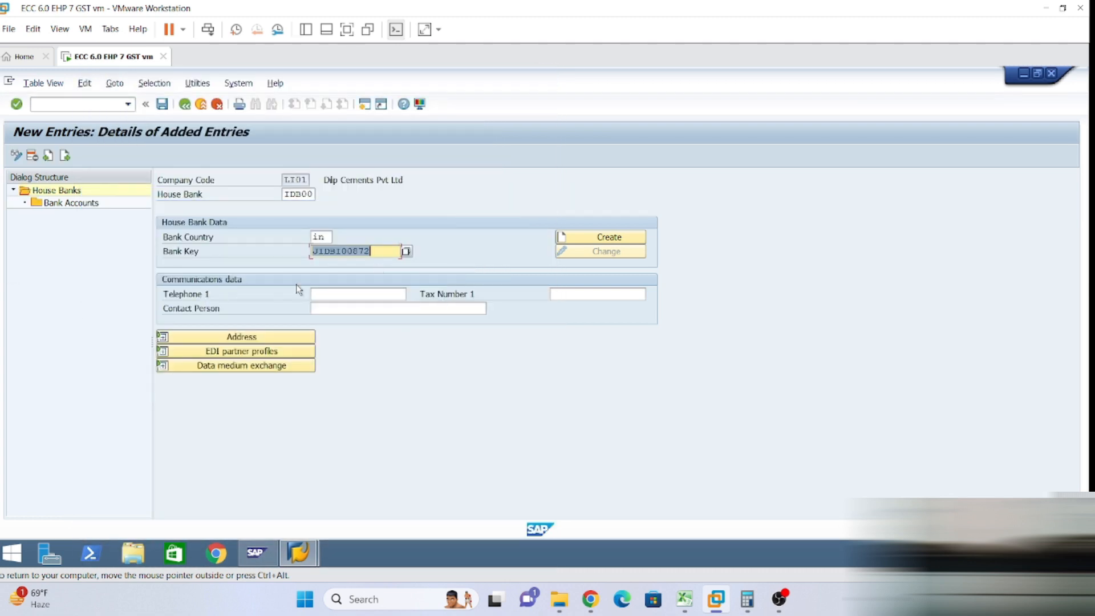
# Enter the house bank's telephone number and the contact person's name.
pyautogui.click(345, 294)
pyautogui.click(343, 309)
pyautogui.press('BackSpace')
pyautogui.press('BackSpace')
pyautogui.write('88')
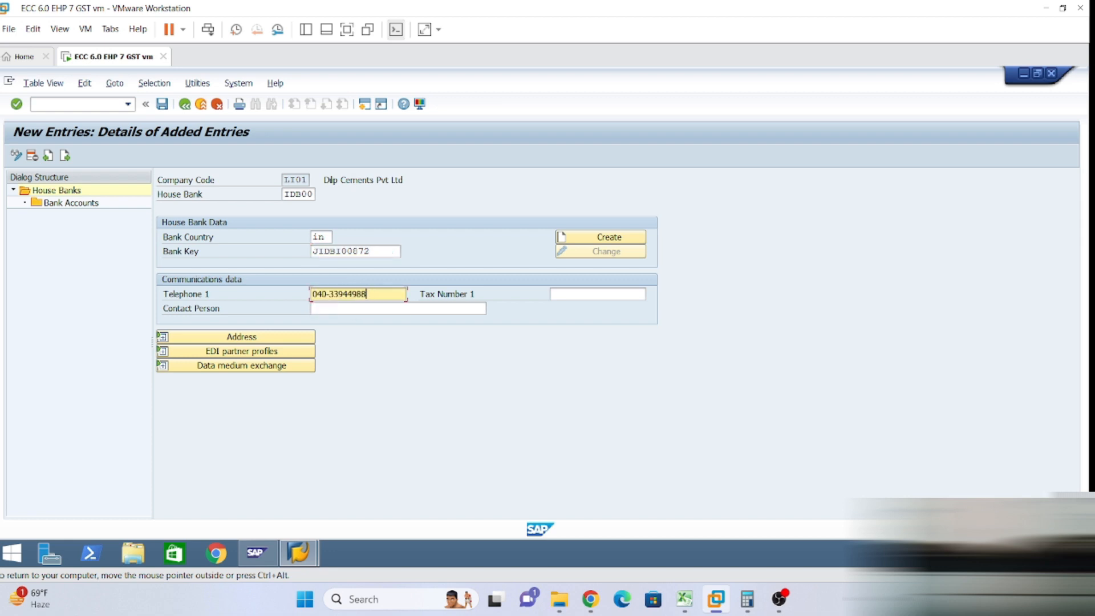
pyautogui.click(337, 308)
pyautogui.click(321, 325)
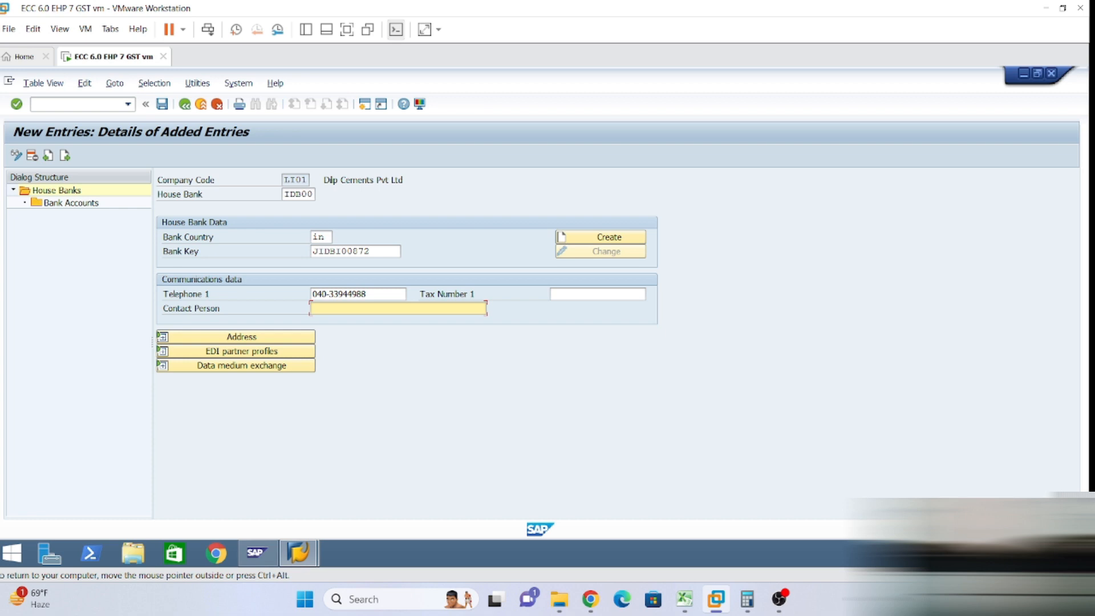
pyautogui.write('Dhru')
# Start a new bank account entry under IDB00 and copy account ID IDBOD from Excel.
pyautogui.click(243, 338)
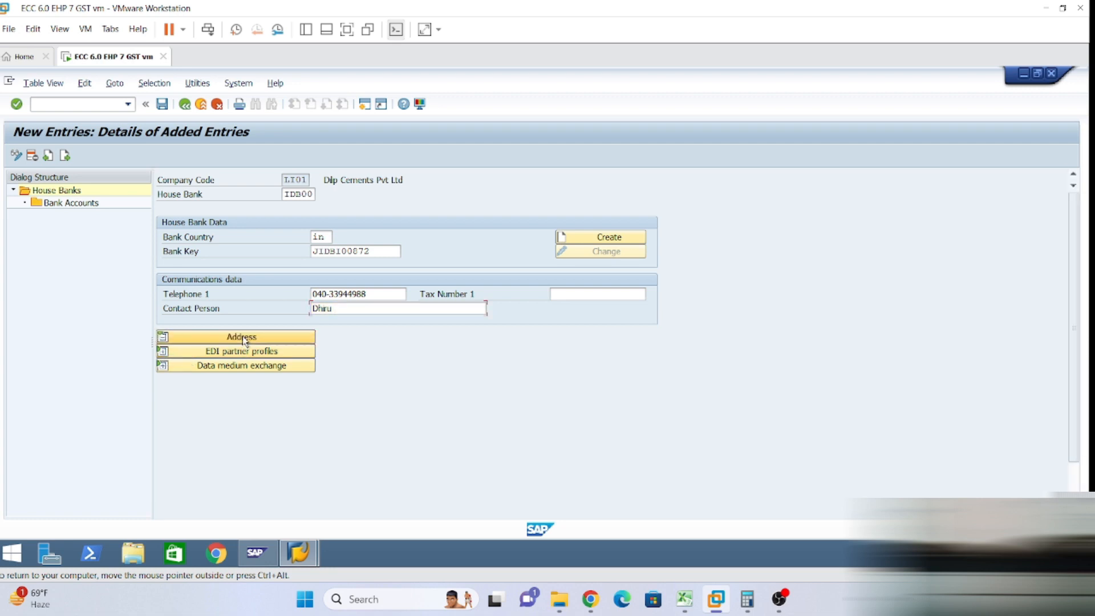
pyautogui.scroll(-3, 276, 406)
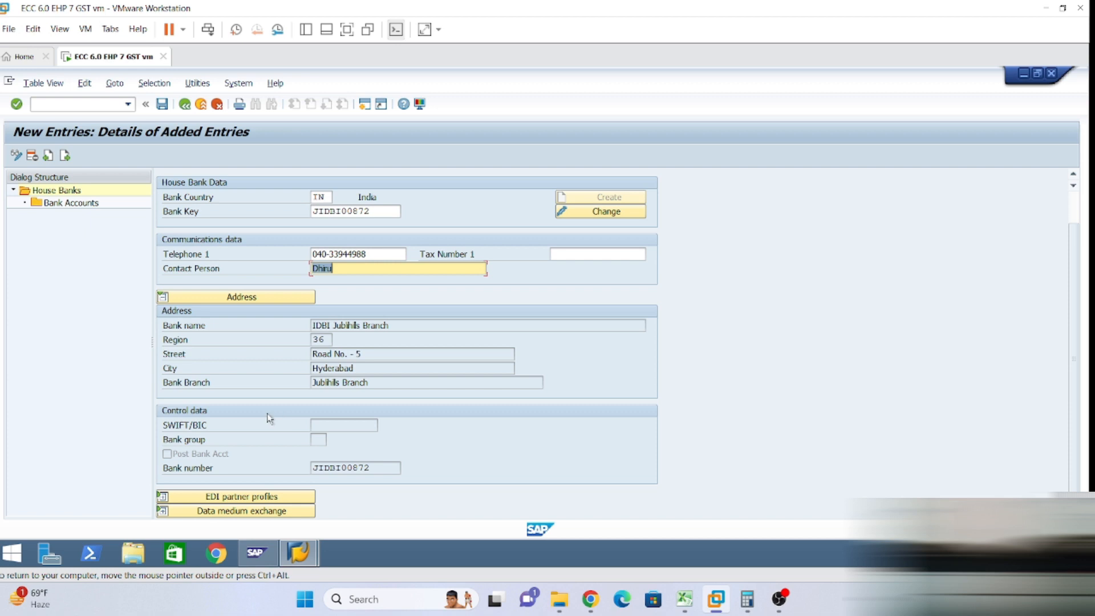
pyautogui.doubleClick(64, 204)
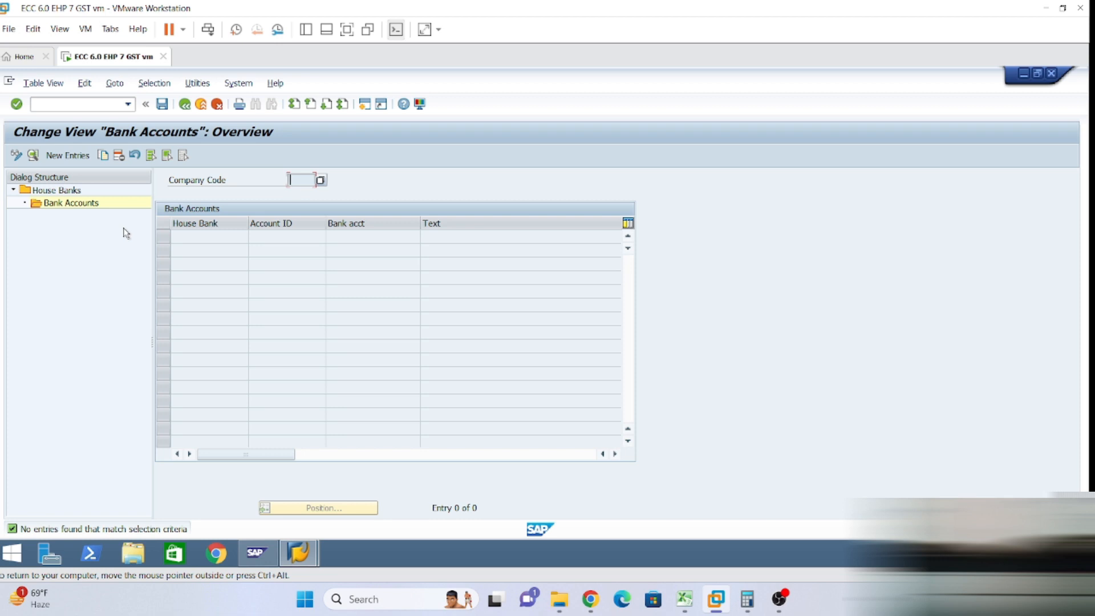
pyautogui.click(67, 155)
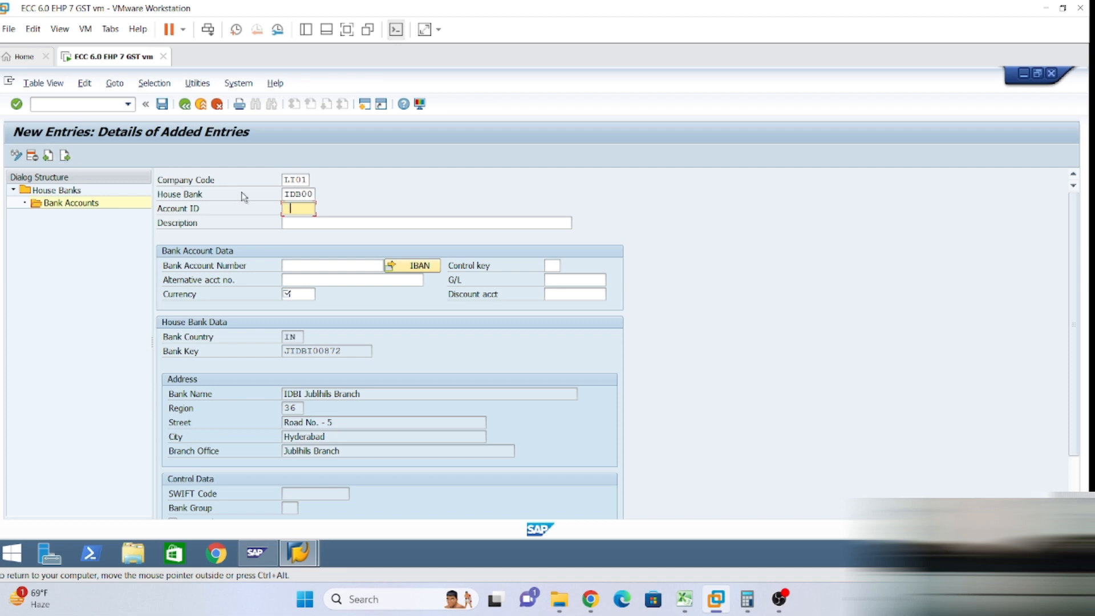
pyautogui.click(684, 599)
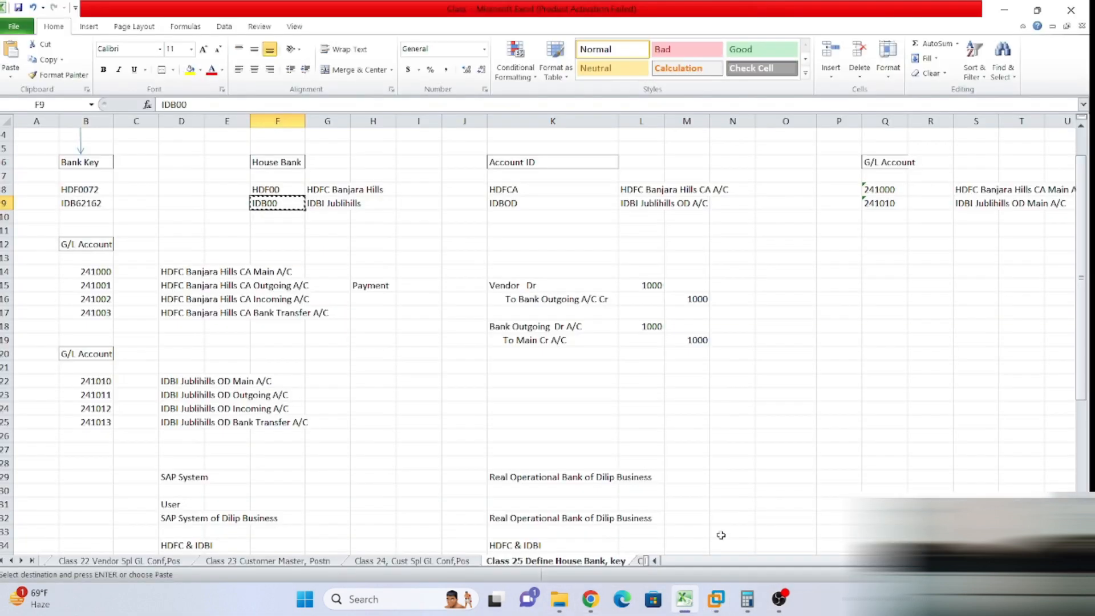
pyautogui.click(501, 205)
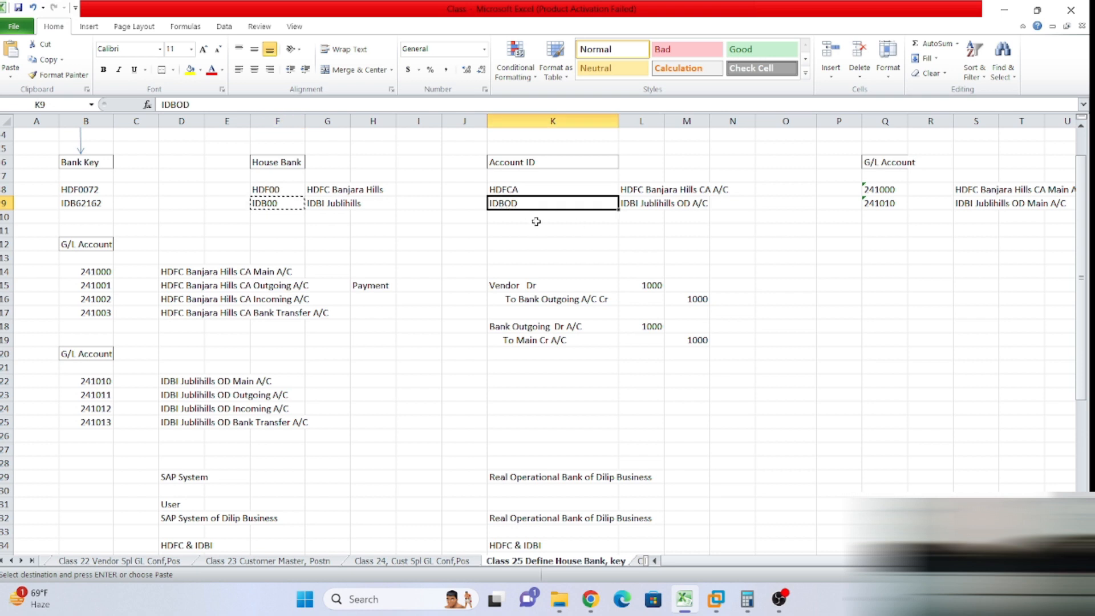
pyautogui.hotkey('ctrl', 'c')
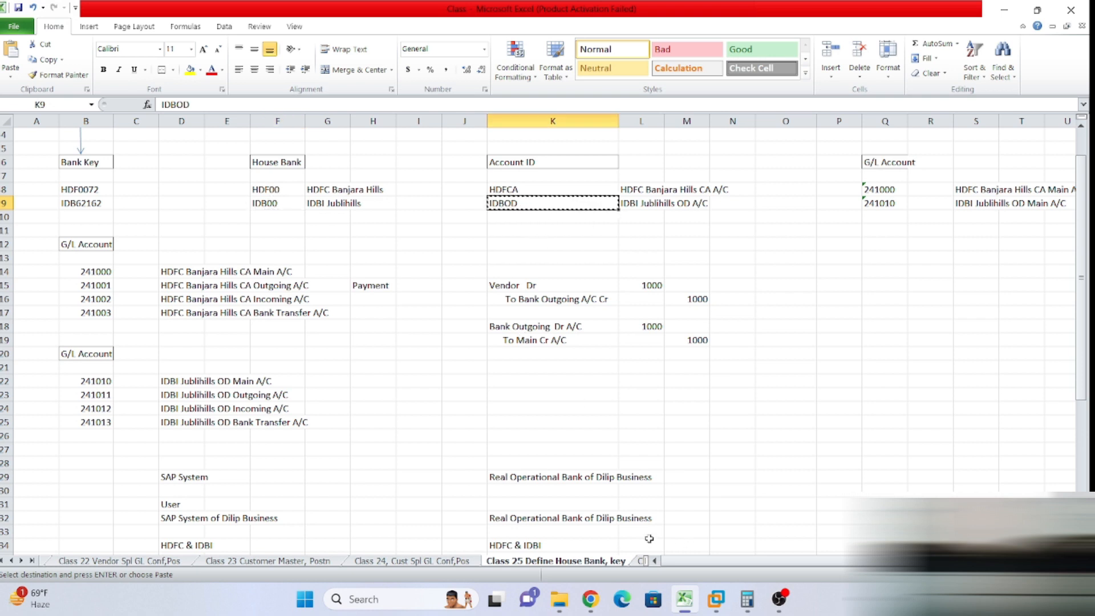
# Paste IDBOD as the bank account ID, removing the leading space.
pyautogui.moveTo(715, 608)
pyautogui.click(775, 502)
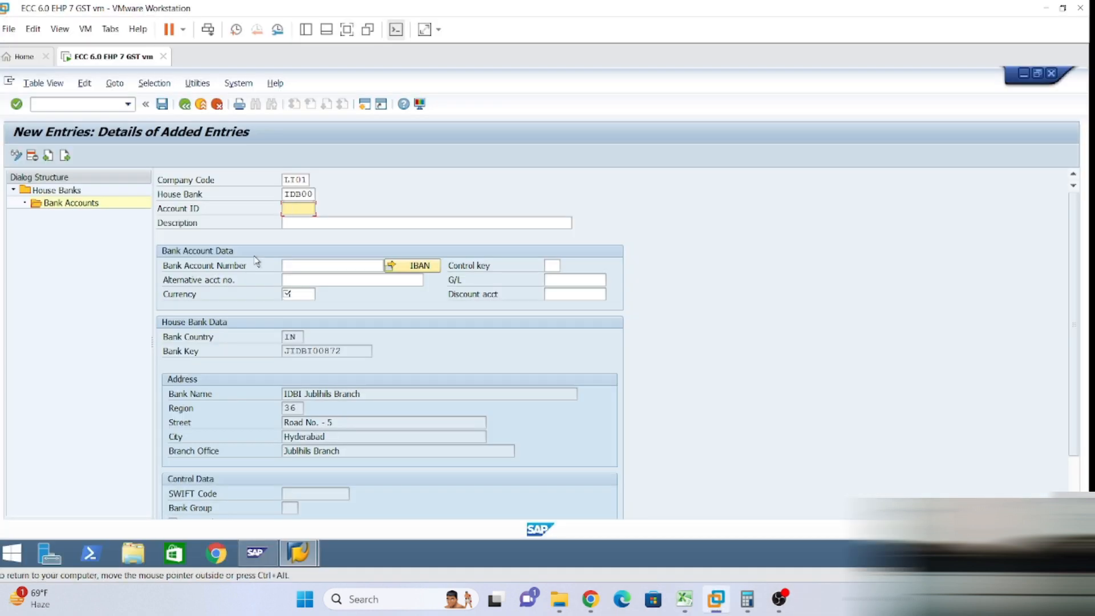
pyautogui.hotkey('ctrl', 'v')
pyautogui.press('BackSpace')
pyautogui.press('Tab')
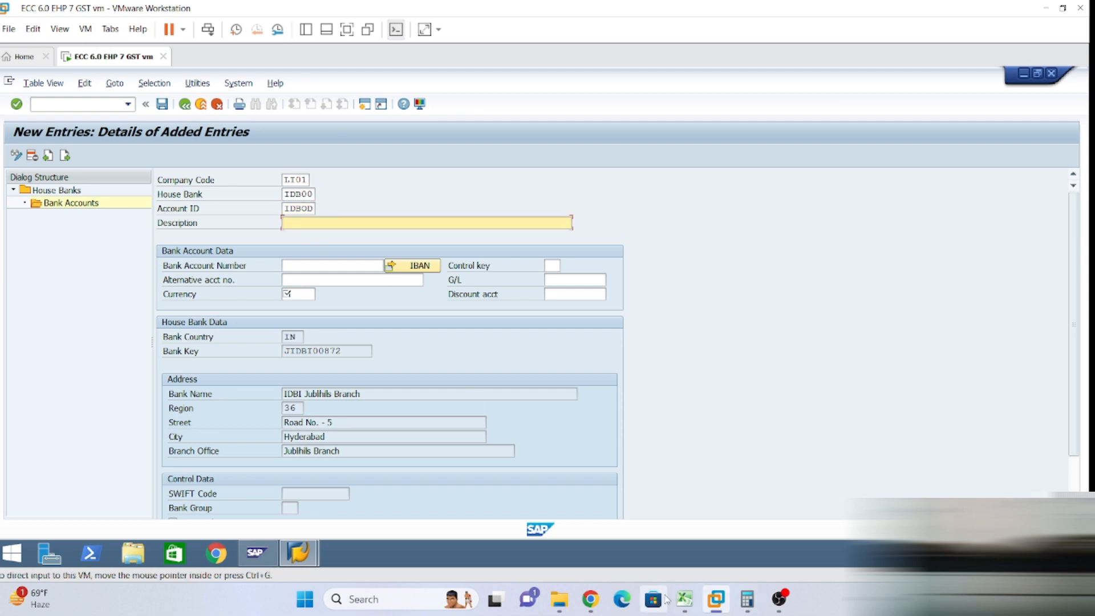
# Set the account description from Excel, changing it to 'IDBI Jublhils Overdraft A/C'.
pyautogui.click(684, 599)
pyautogui.hotkey('ctrl', 'c')
pyautogui.click(637, 204)
pyautogui.hotkey('ctrl', 'c')
pyautogui.hotkey('alt', 'Tab')
pyautogui.hotkey('ctrl', 'v')
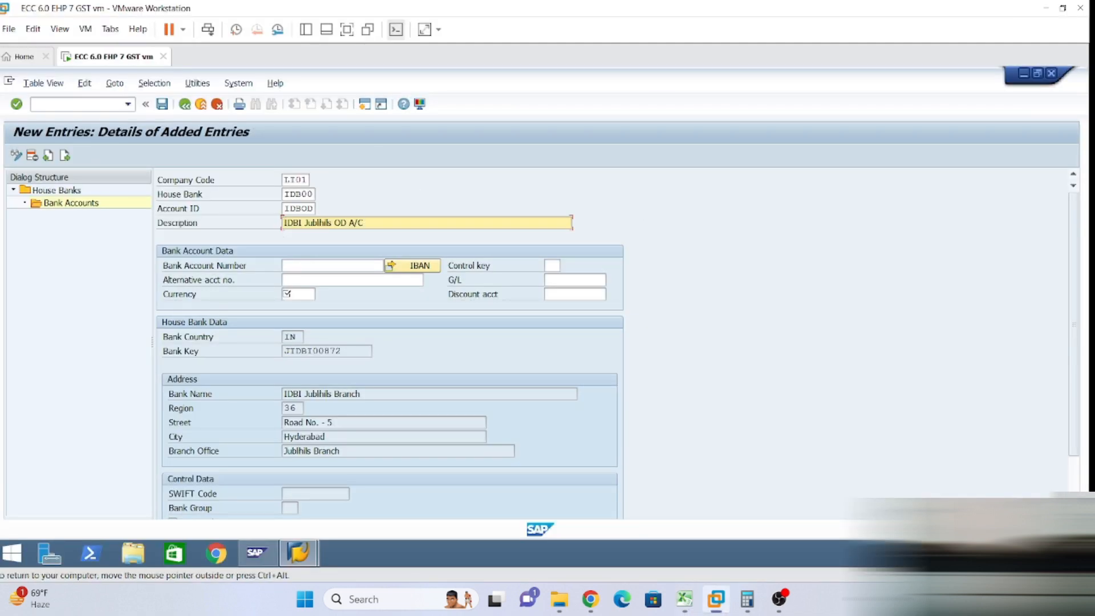
pyautogui.click(307, 265)
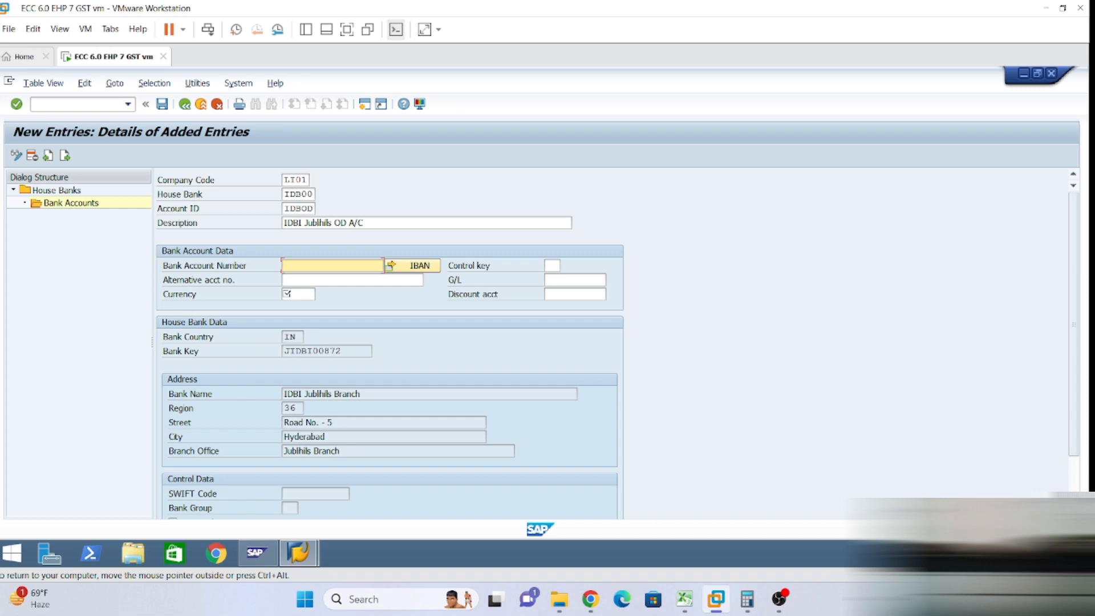
pyautogui.click(364, 223)
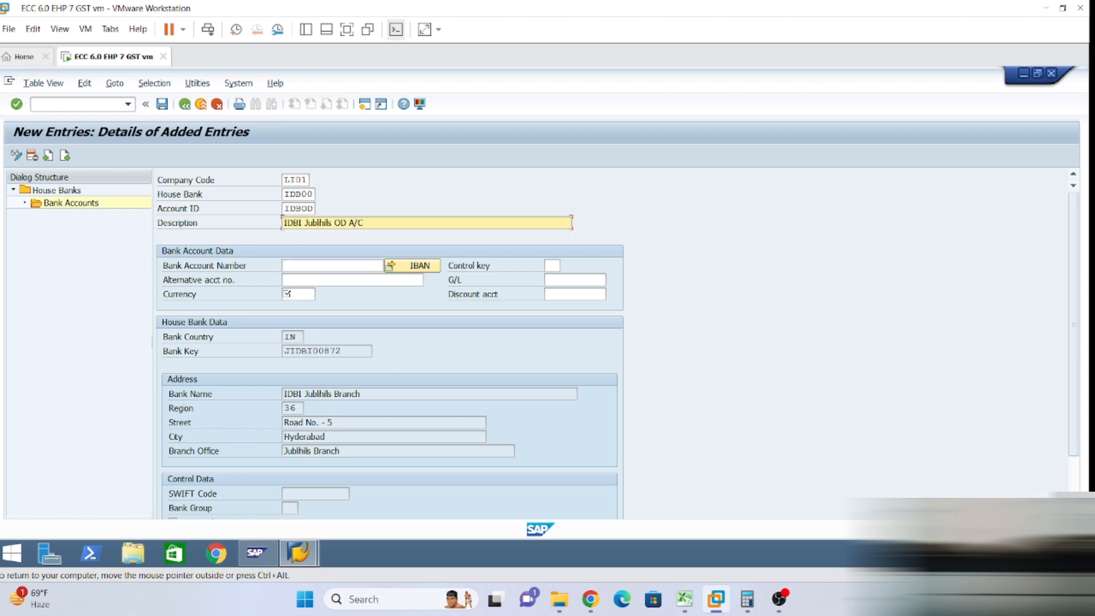
pyautogui.press('BackSpace')
pyautogui.press('BackSpace')
pyautogui.write('verdraft')
# Enter the bank account number, and IDBI followed by that number as alternative account.
pyautogui.click(321, 267)
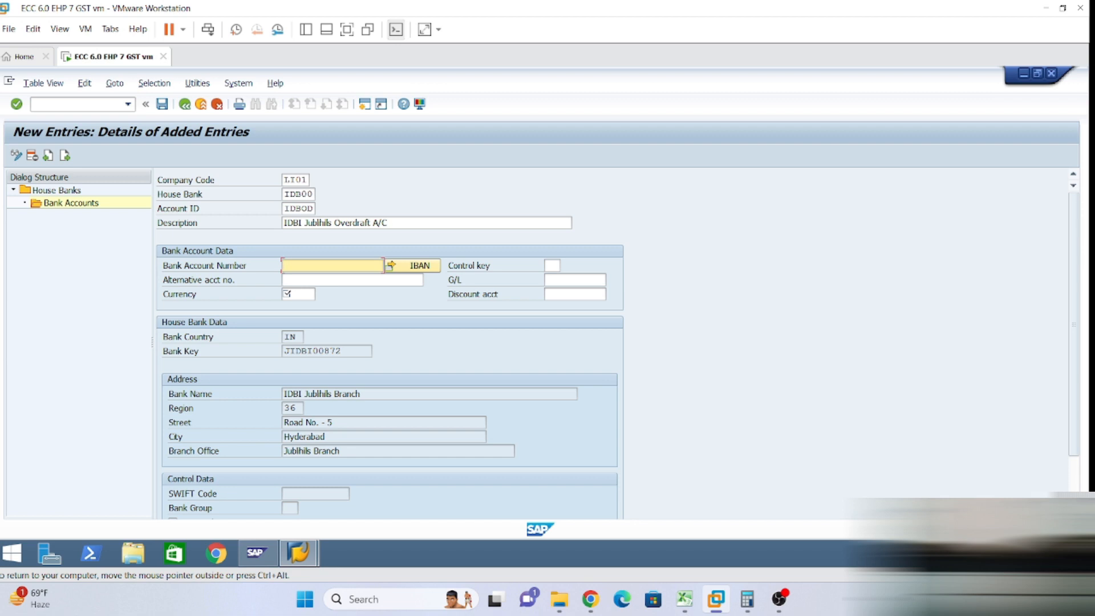
pyautogui.click(297, 280)
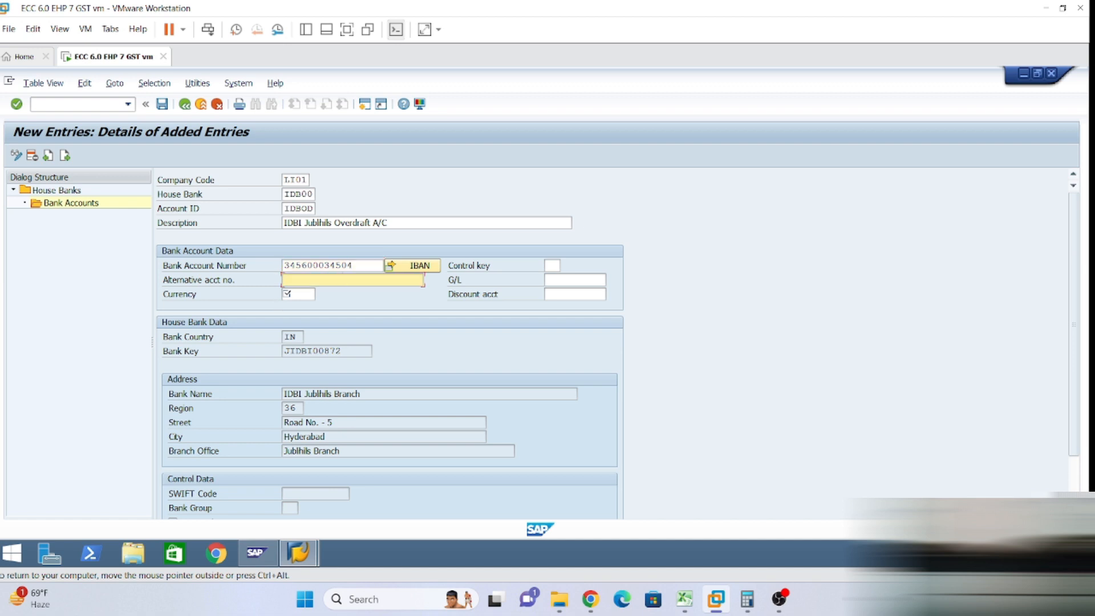
pyautogui.write('IDBI')
pyautogui.moveTo(365, 265); pyautogui.dragTo(135, 285)
pyautogui.hotkey('ctrl', 'c')
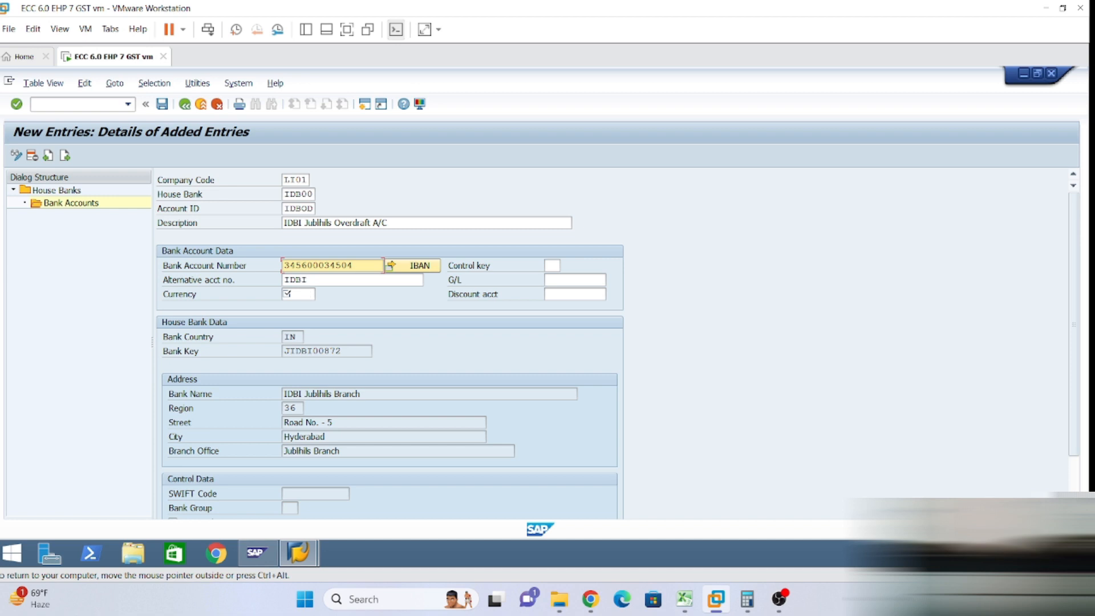
pyautogui.click(319, 280)
pyautogui.hotkey('ctrl', 'v')
# Set currency INR, G/L account 241010 and discount account 440000, then validate.
pyautogui.click(290, 293)
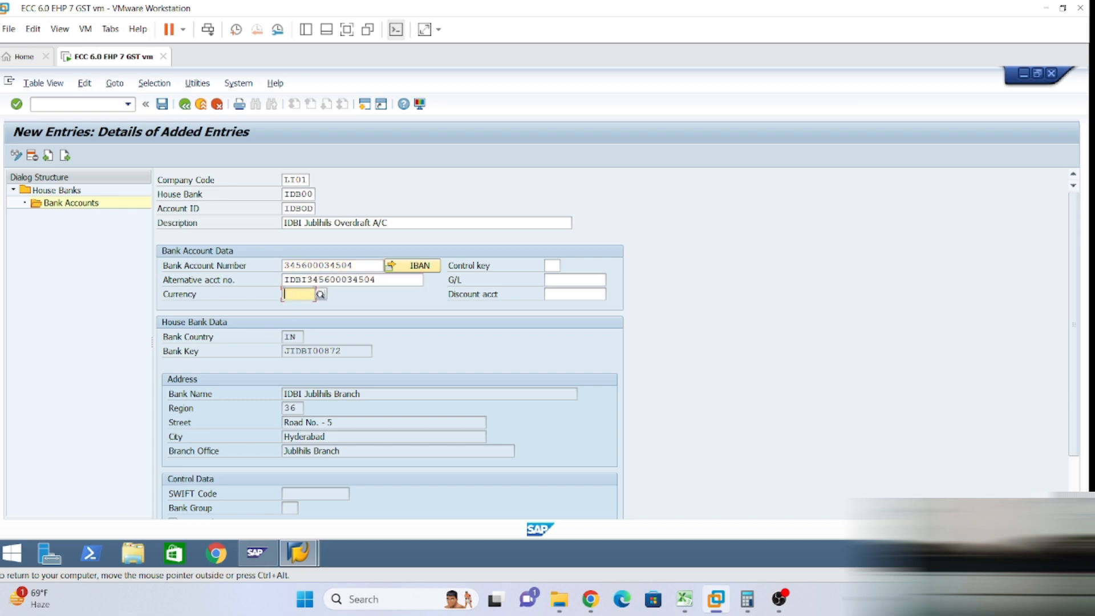
pyautogui.write('inr')
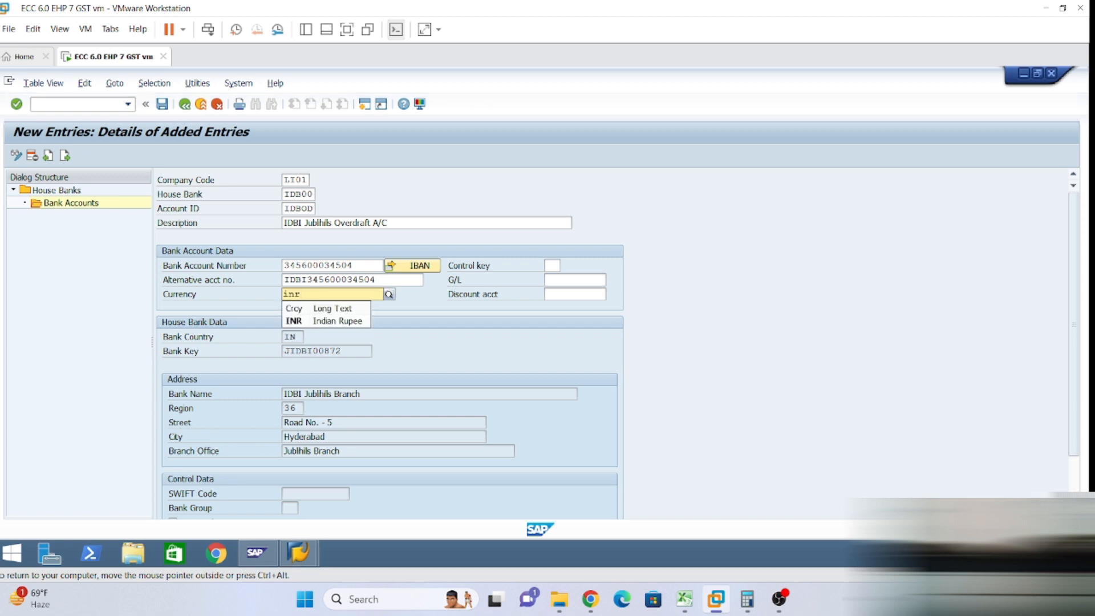
pyautogui.press('Return')
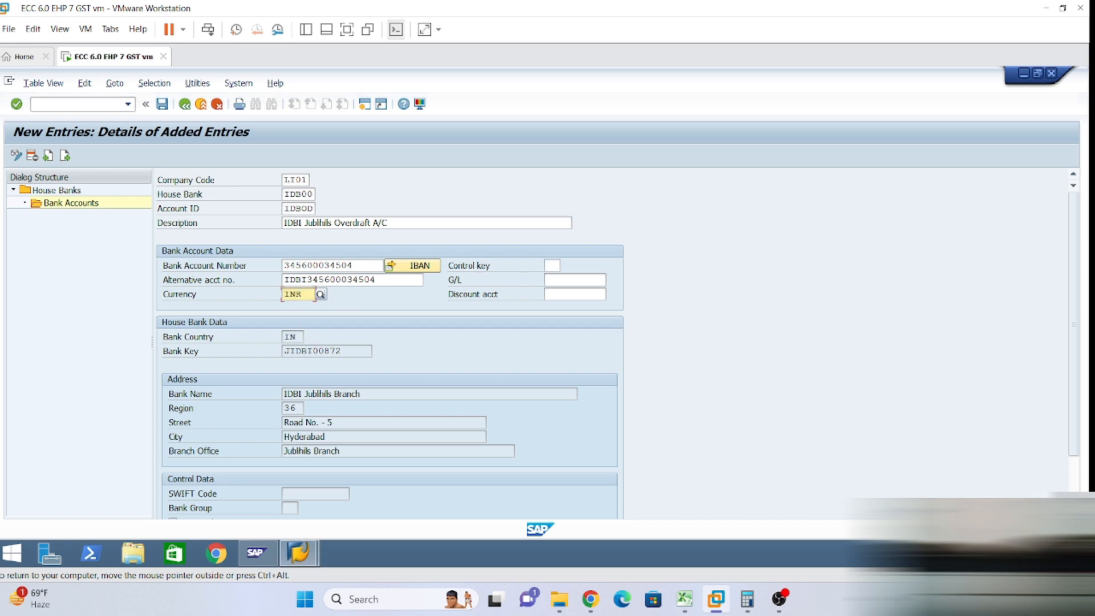
pyautogui.click(553, 280)
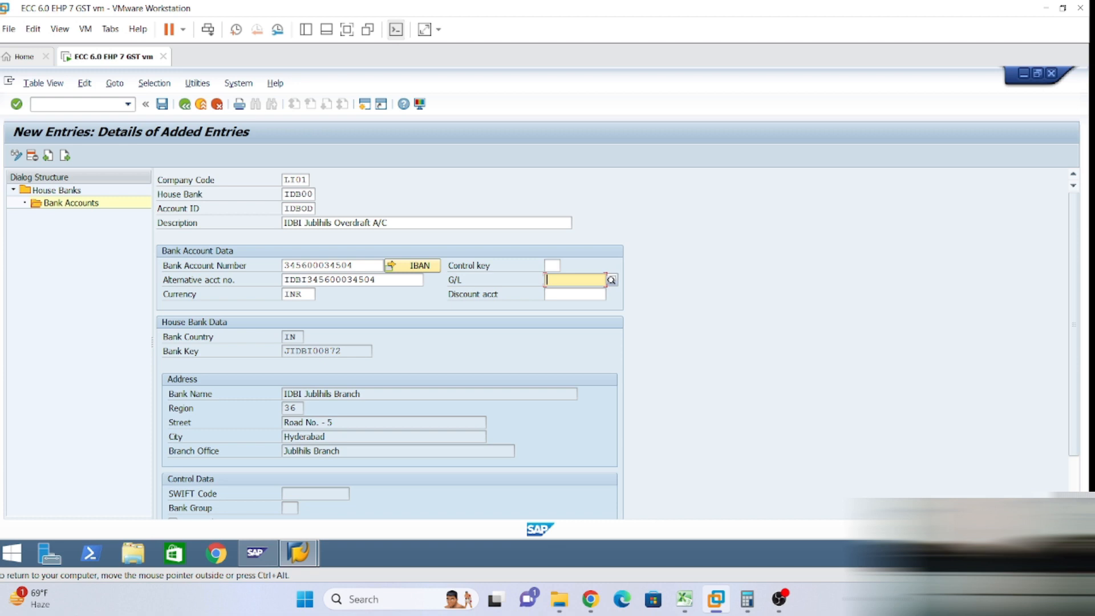
pyautogui.write('2410')
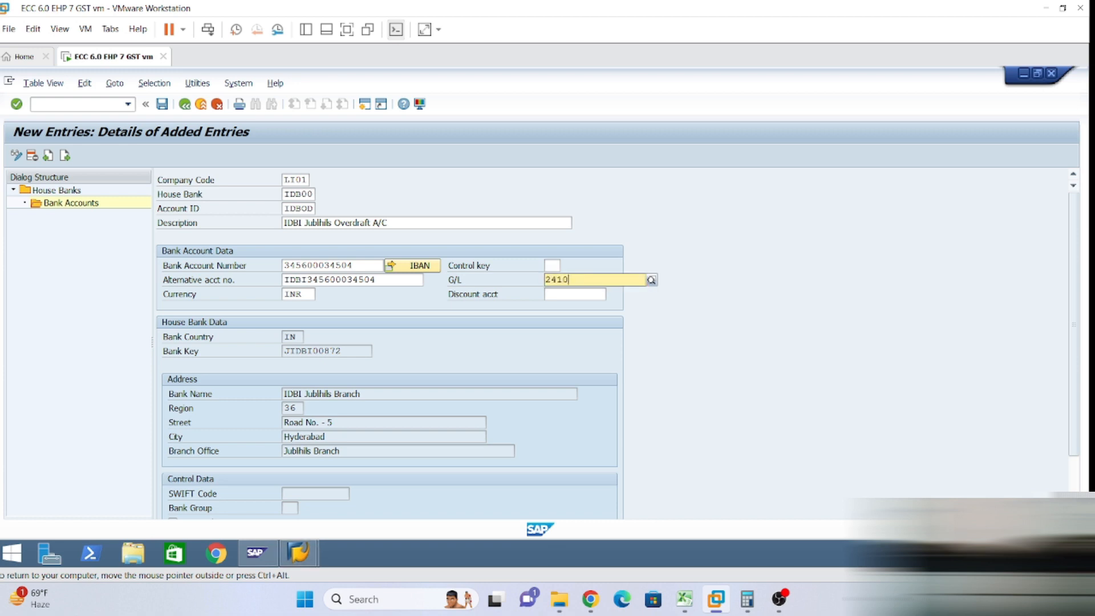
pyautogui.write('10')
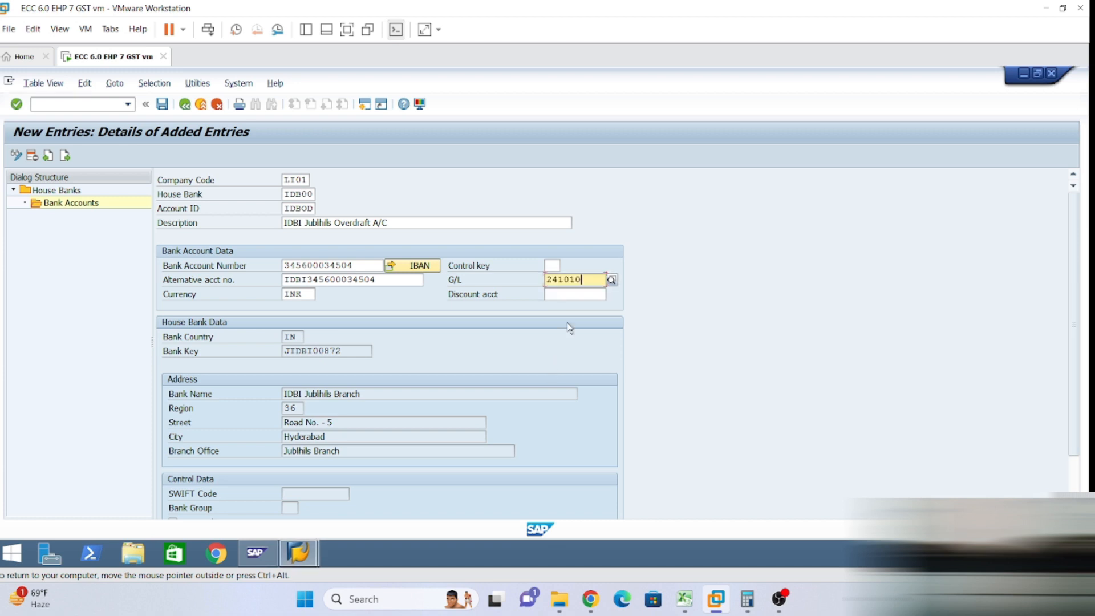
pyautogui.press('Tab')
pyautogui.click(564, 309)
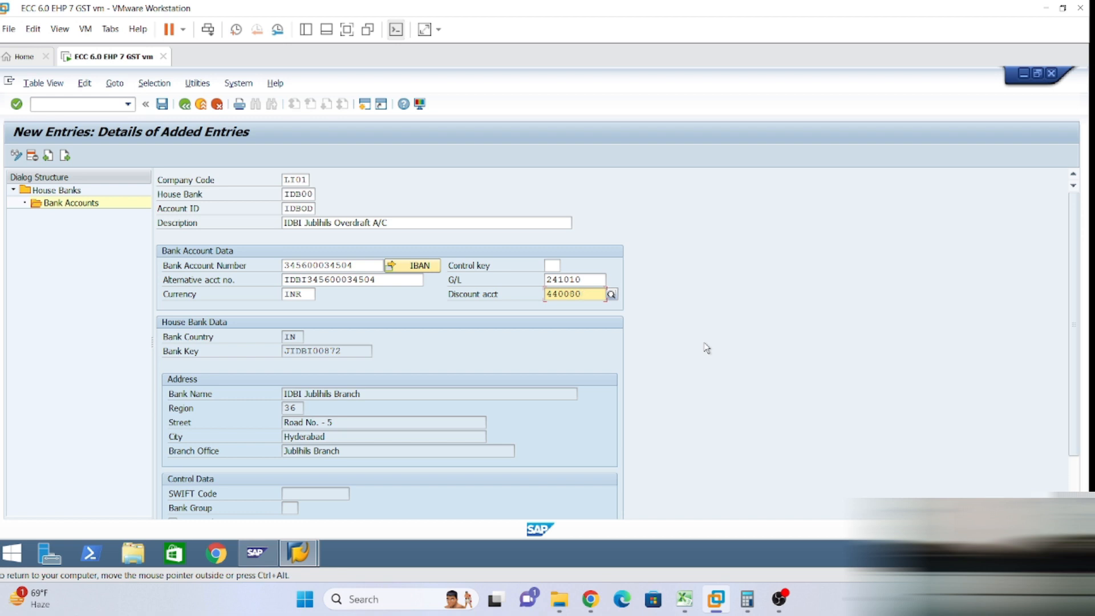
pyautogui.press('Return')
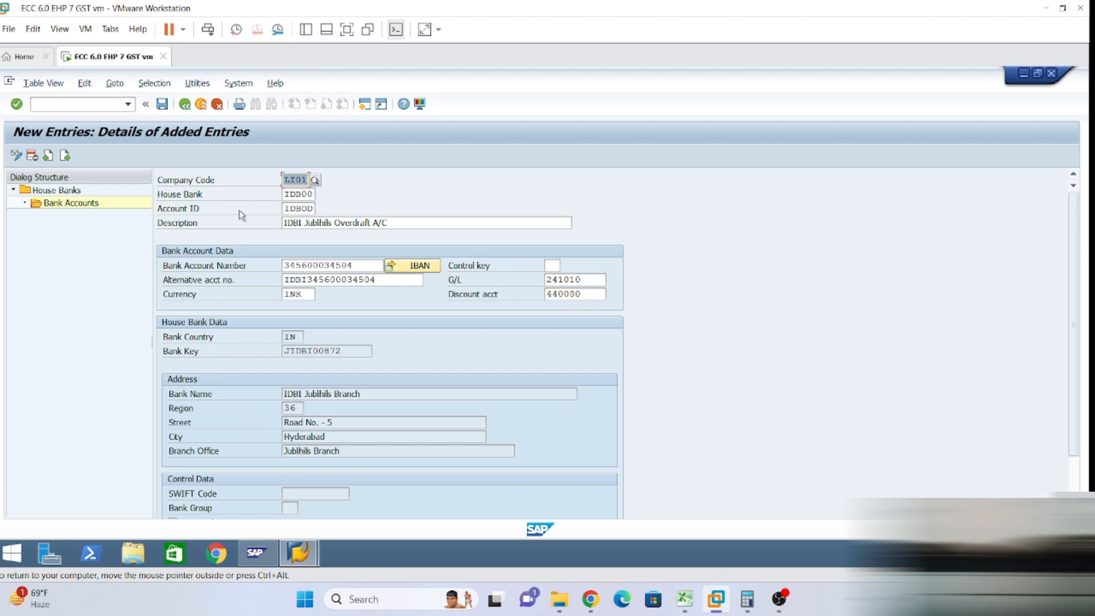
# Save bank account IDBOD under customizing request Y01K900078 and confirm transport request Y01K900080.
pyautogui.click(163, 105)
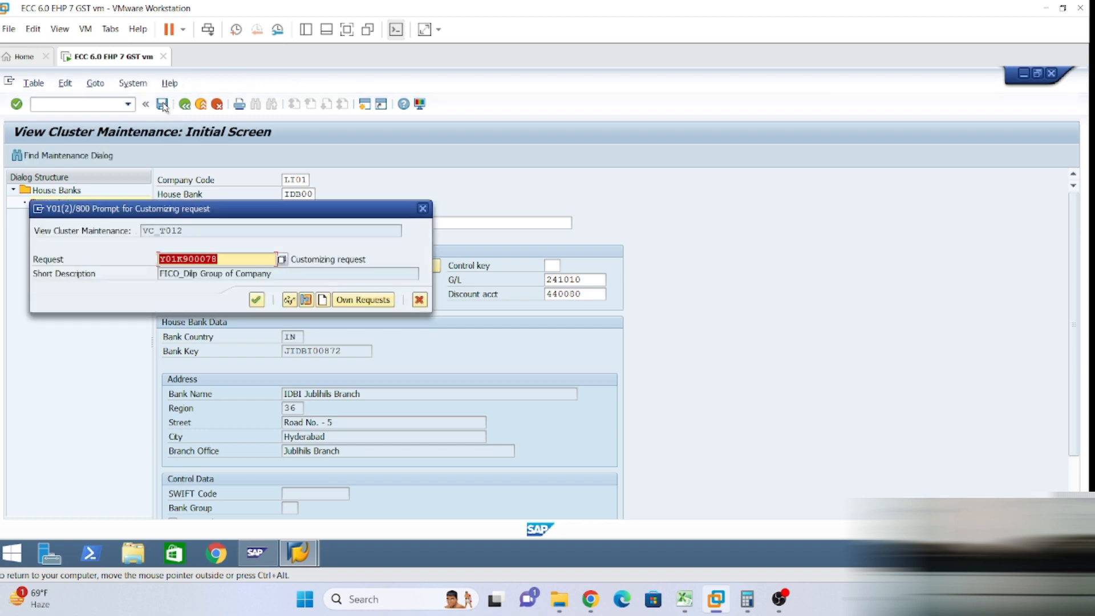
pyautogui.click(256, 300)
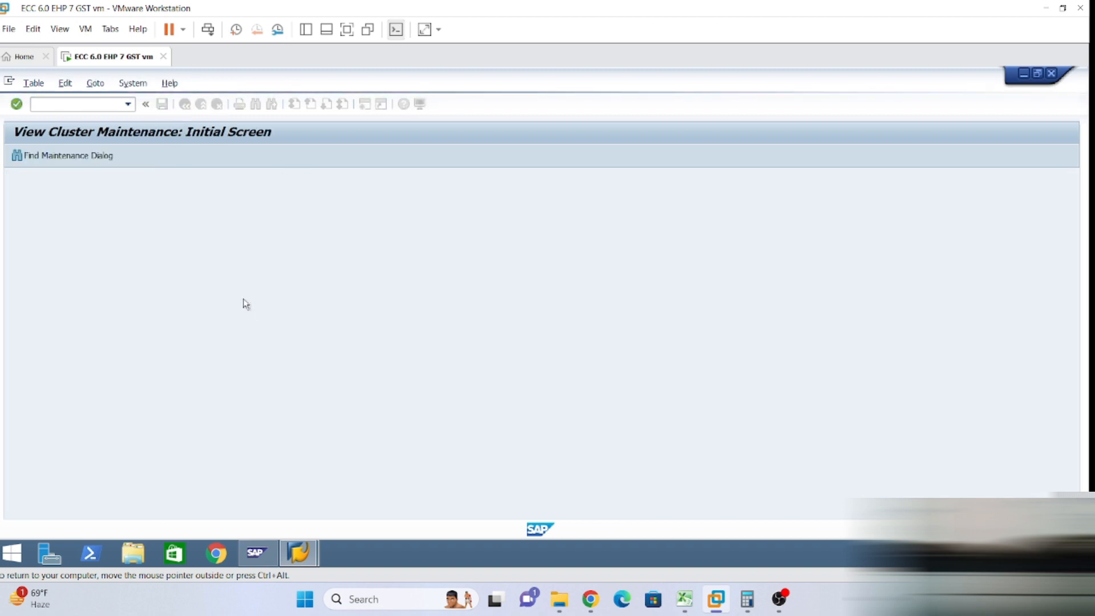
pyautogui.click(244, 326)
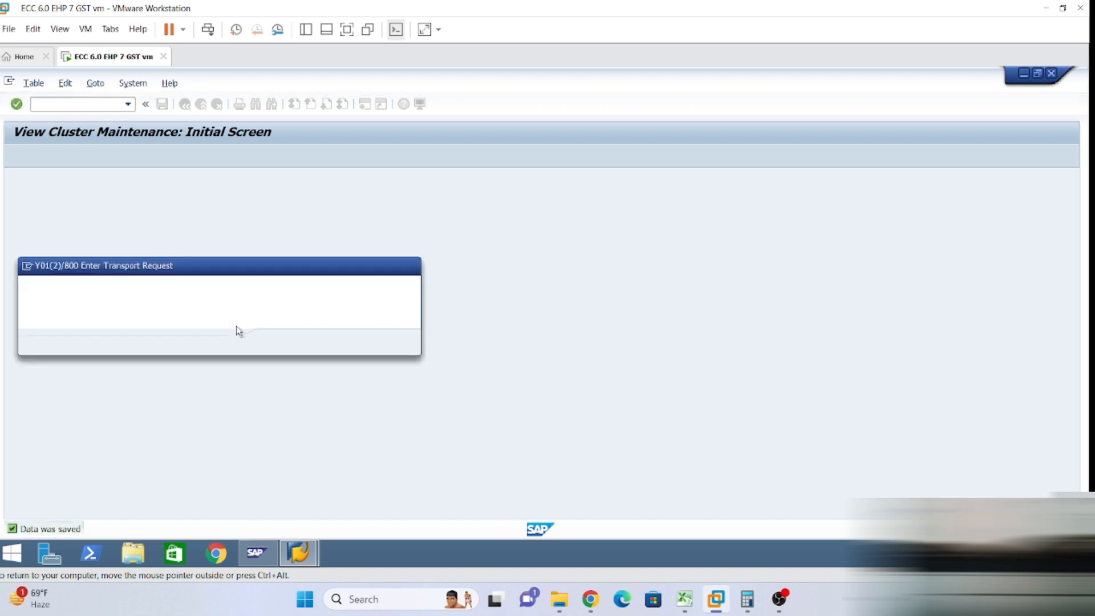
pyautogui.click(278, 342)
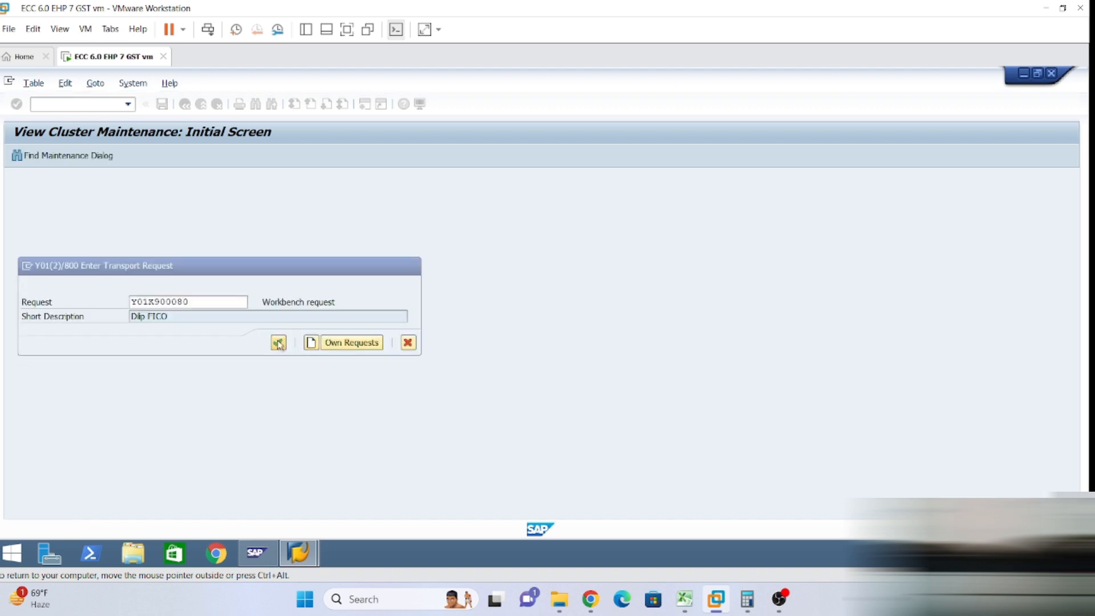
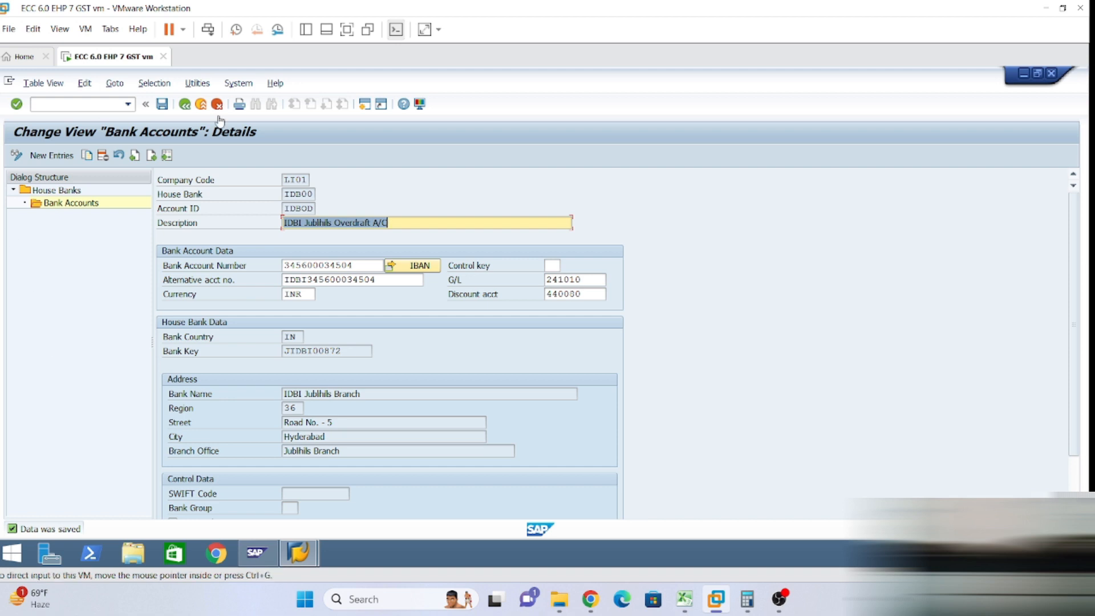
# Enter /nFS00 in the command field to leave the IDBI overdraft bank account.
pyautogui.click(33, 103)
pyautogui.write('/nfs00')
# Open G/L account 241000 in FS00 in change mode on its bank/interest tab, then switch to Excel.
pyautogui.press('Return')
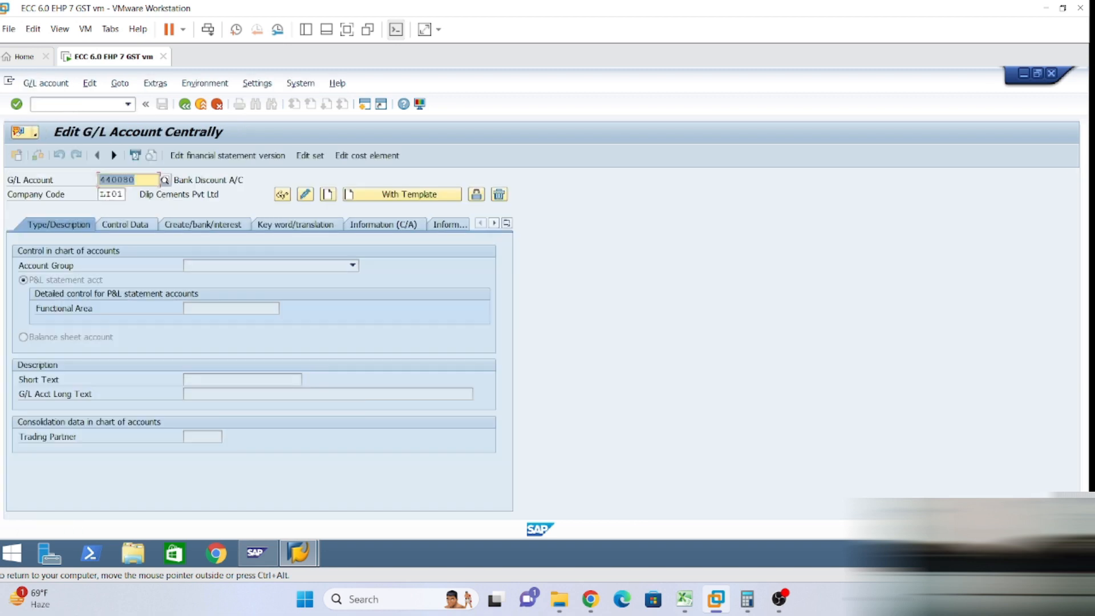
pyautogui.write('440080')
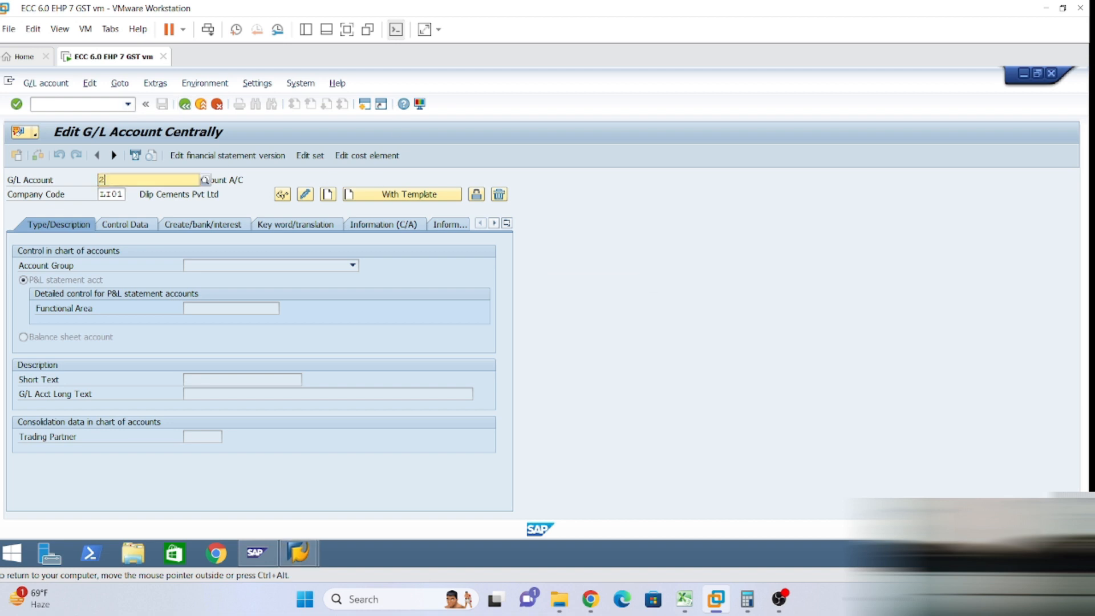
pyautogui.press('Return')
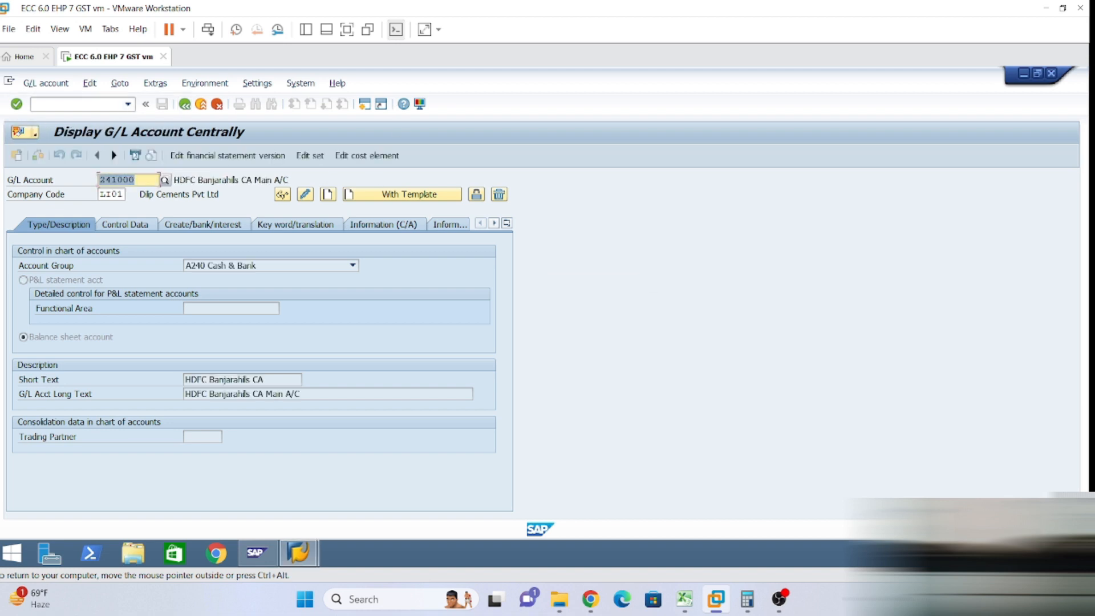
pyautogui.click(187, 226)
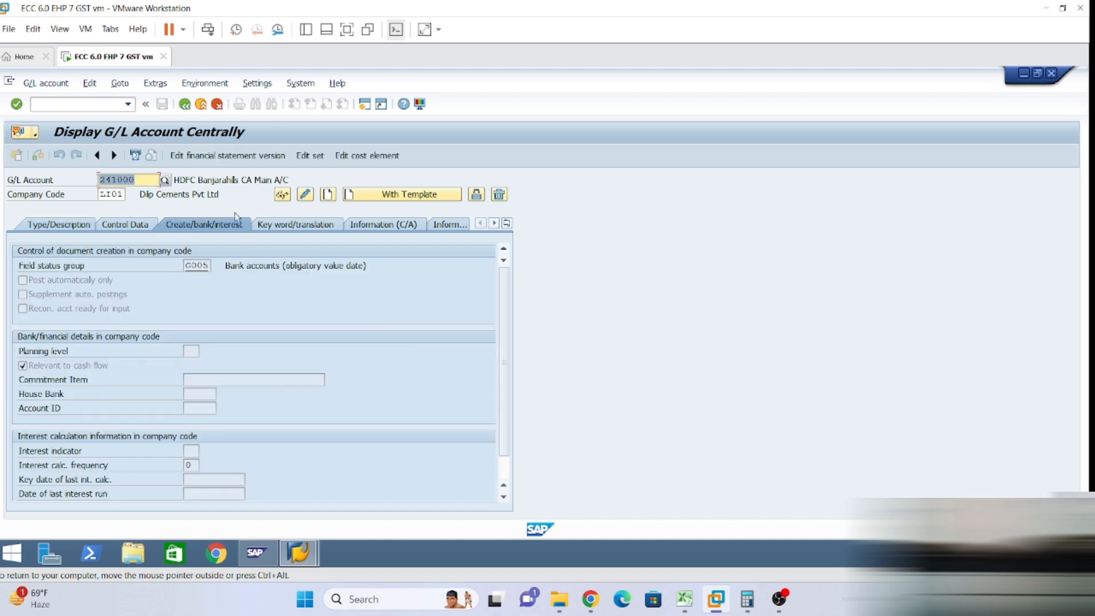
pyautogui.click(305, 195)
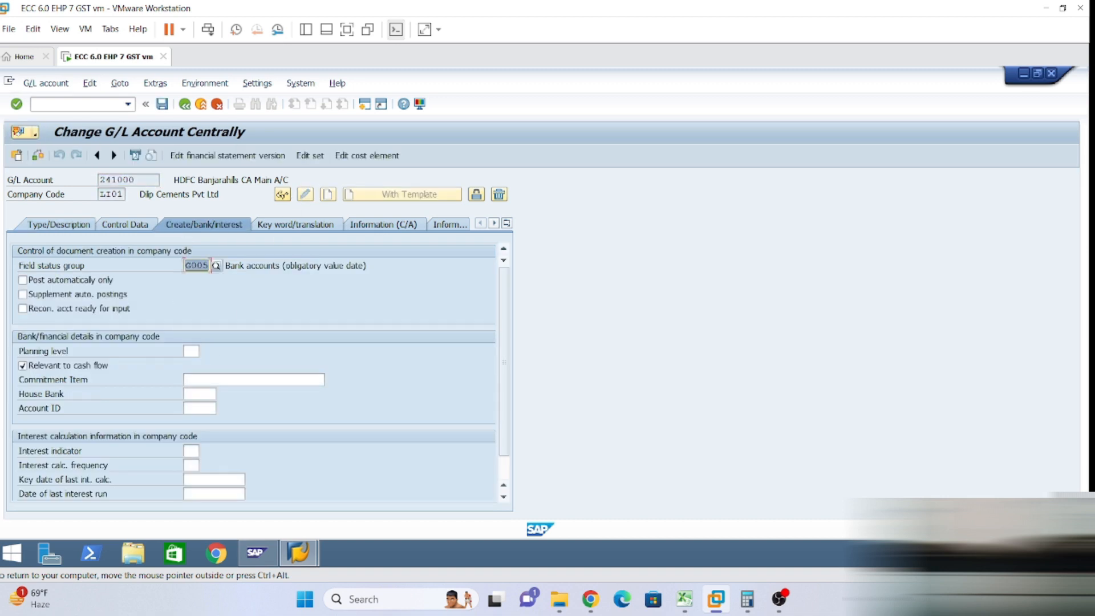
pyautogui.click(201, 394)
pyautogui.click(201, 408)
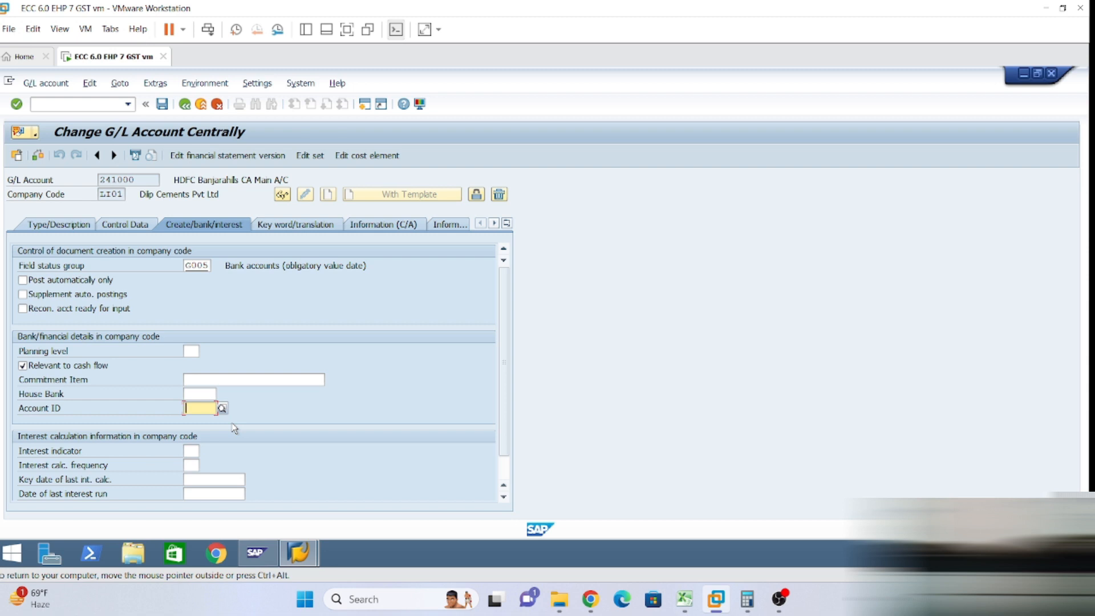
pyautogui.click(684, 598)
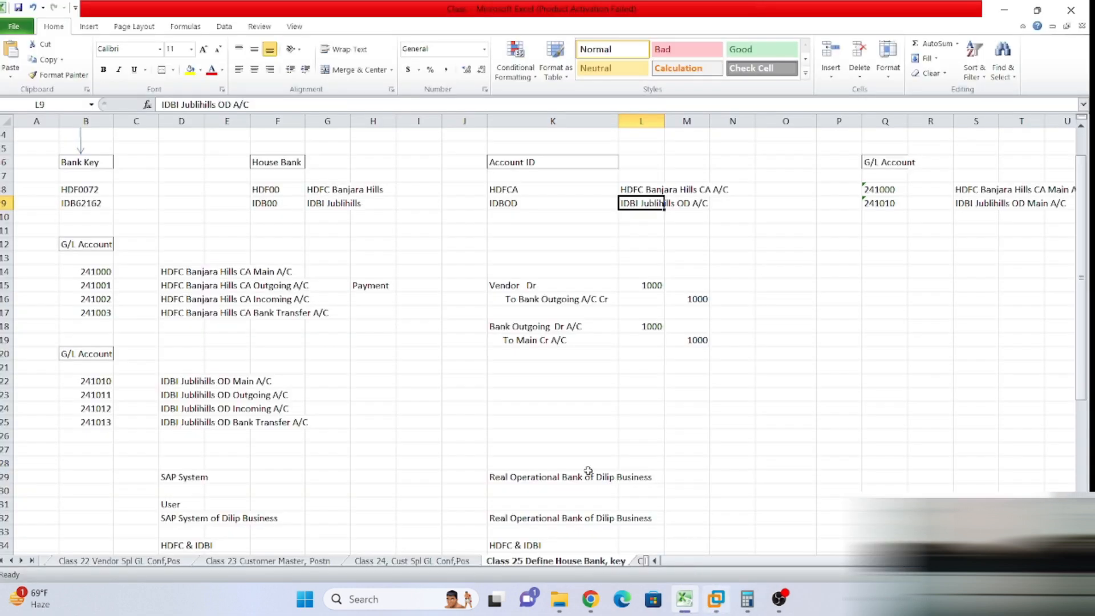
# Review the G/L accounts and house banks HDF00/IDB00 in the sheet, and copy account ID IDBOD.
pyautogui.moveTo(87, 269); pyautogui.dragTo(94, 318)
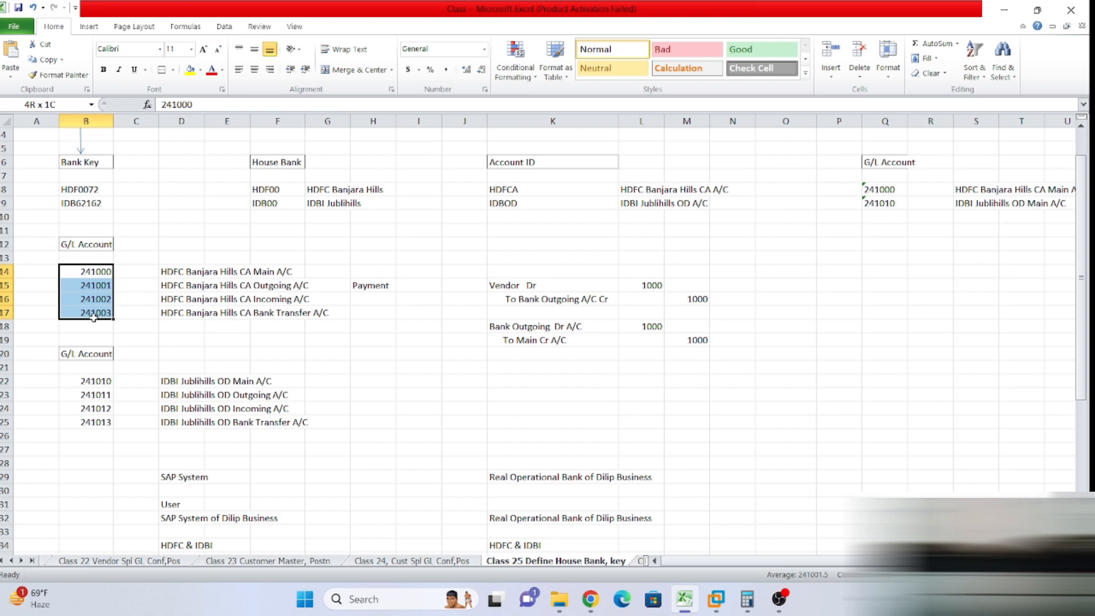
pyautogui.moveTo(266, 187); pyautogui.dragTo(496, 177)
pyautogui.click(59, 381)
pyautogui.moveTo(59, 381); pyautogui.dragTo(266, 427)
pyautogui.click(273, 205)
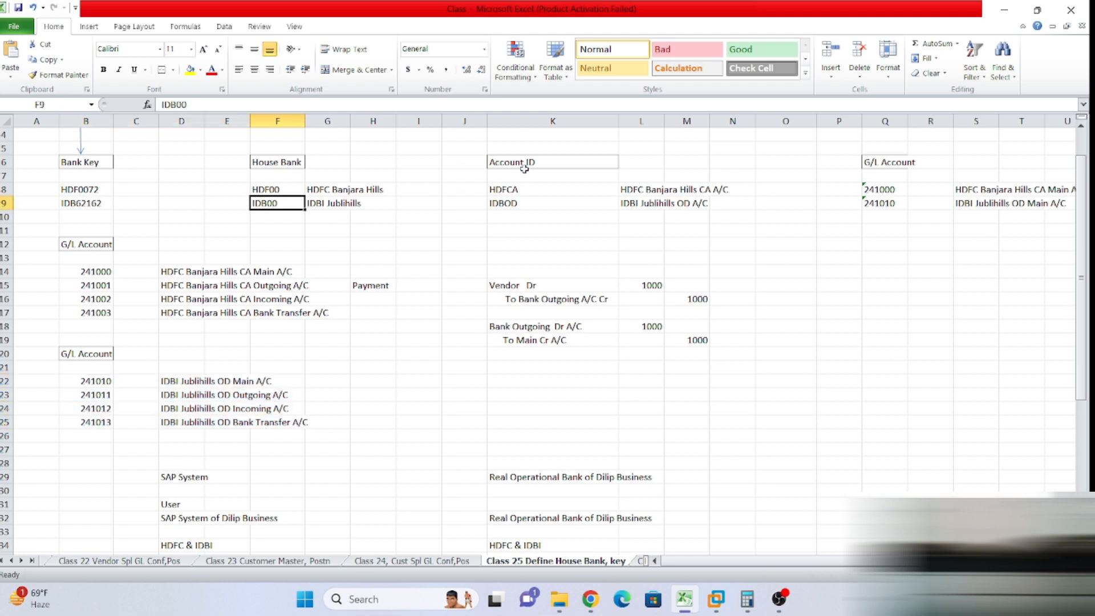
pyautogui.click(522, 207)
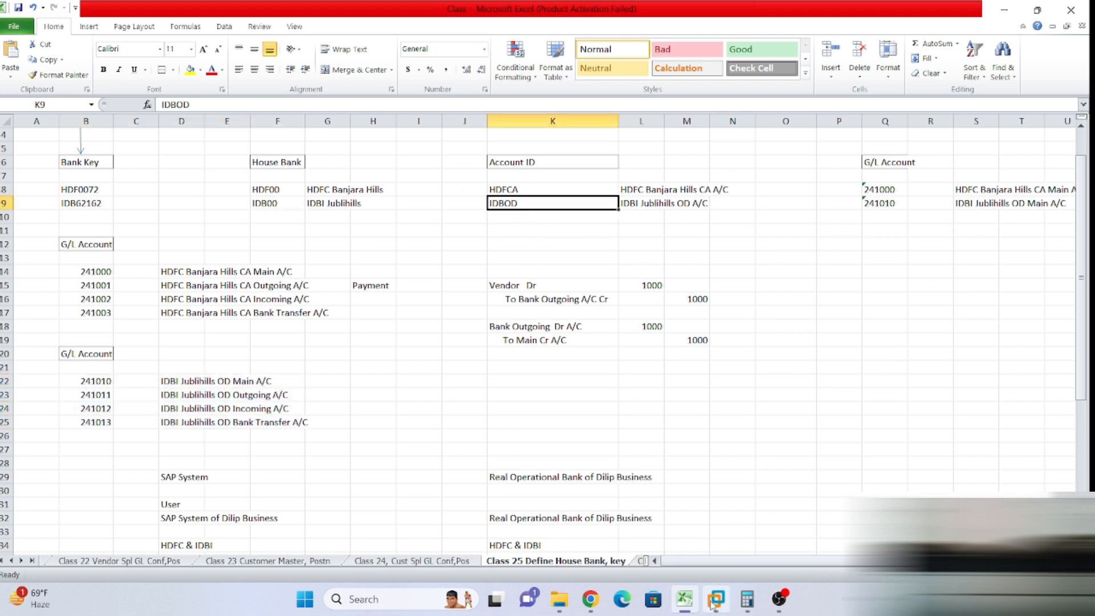
pyautogui.hotkey('ctrl', 'c')
pyautogui.click(748, 533)
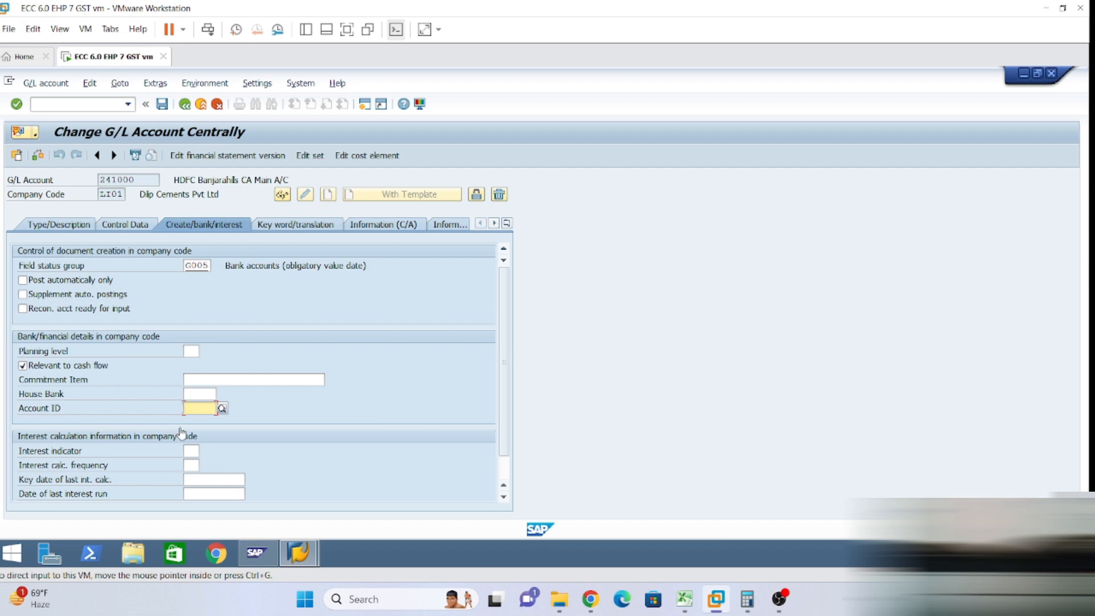
# Enter house bank HDF00 and account ID HDFCA for G/L account 241000.
pyautogui.click(196, 393)
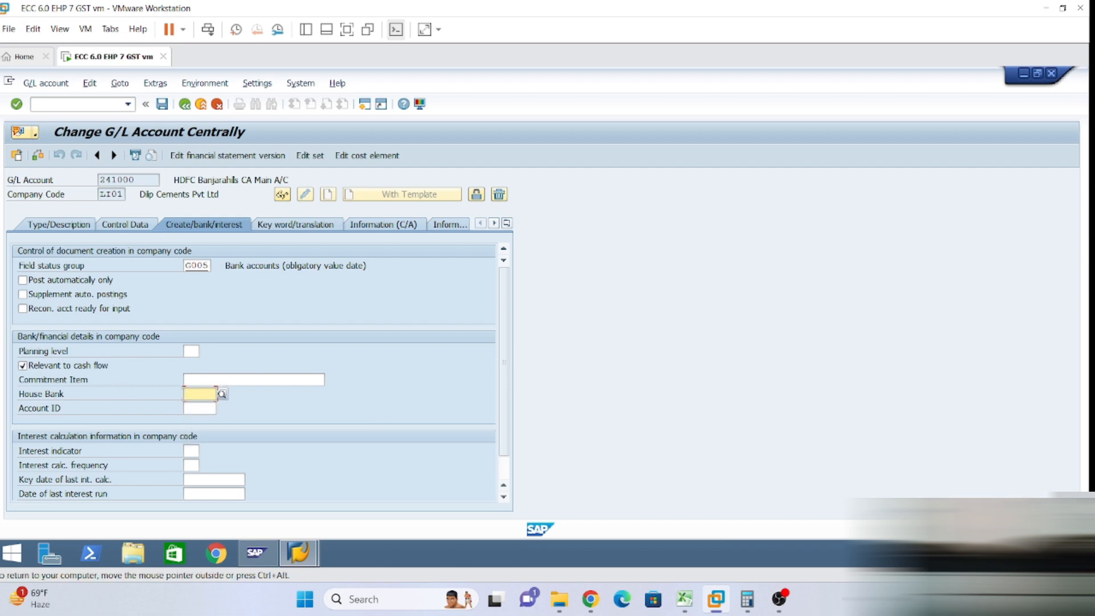
pyautogui.write('hdf00')
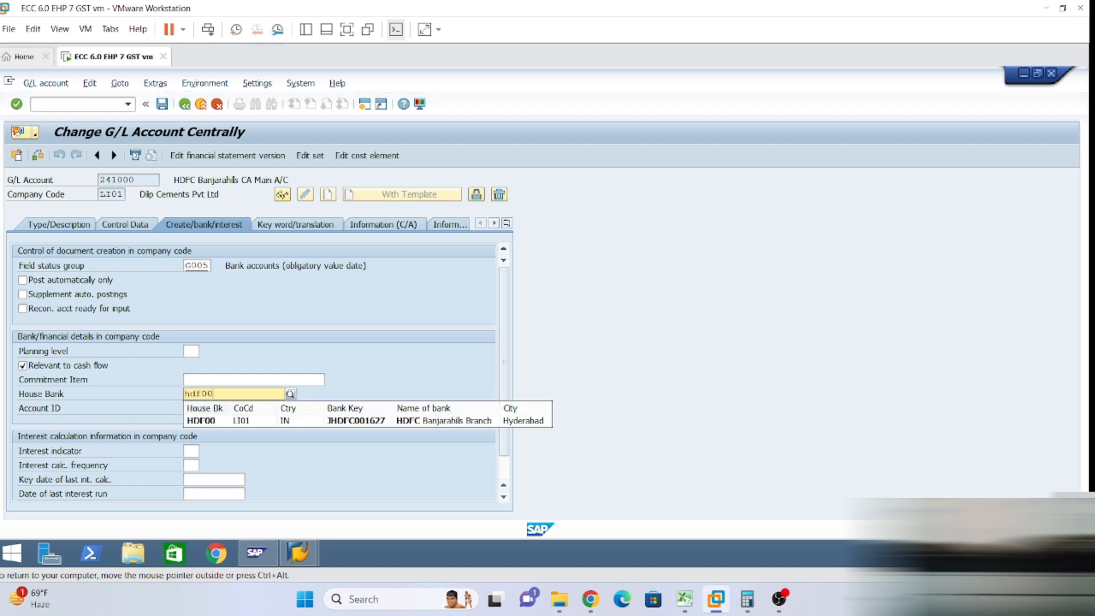
pyautogui.click(215, 422)
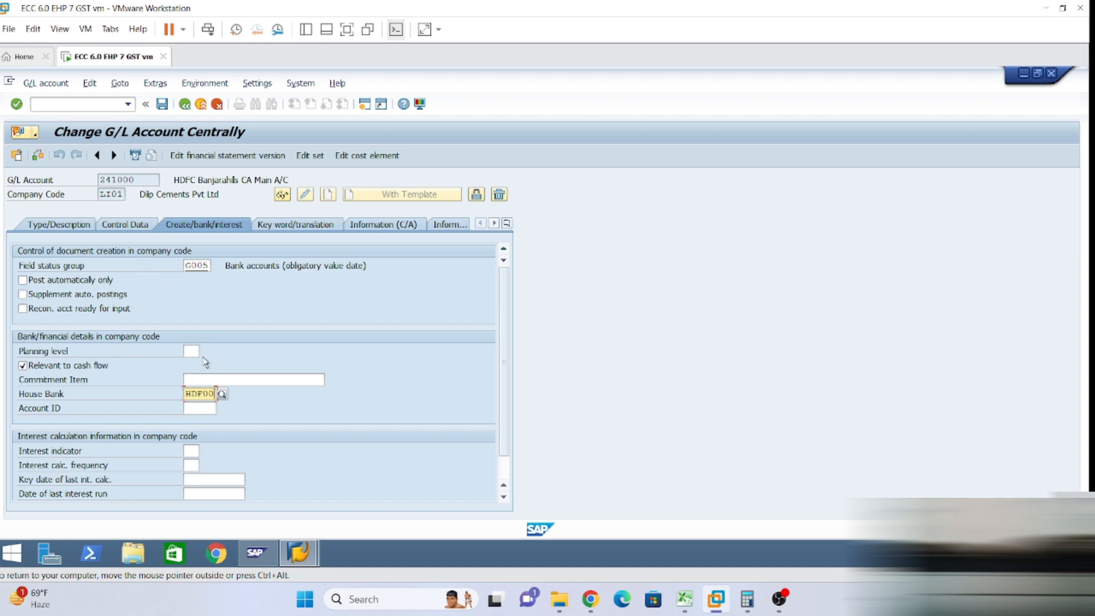
pyautogui.click(200, 409)
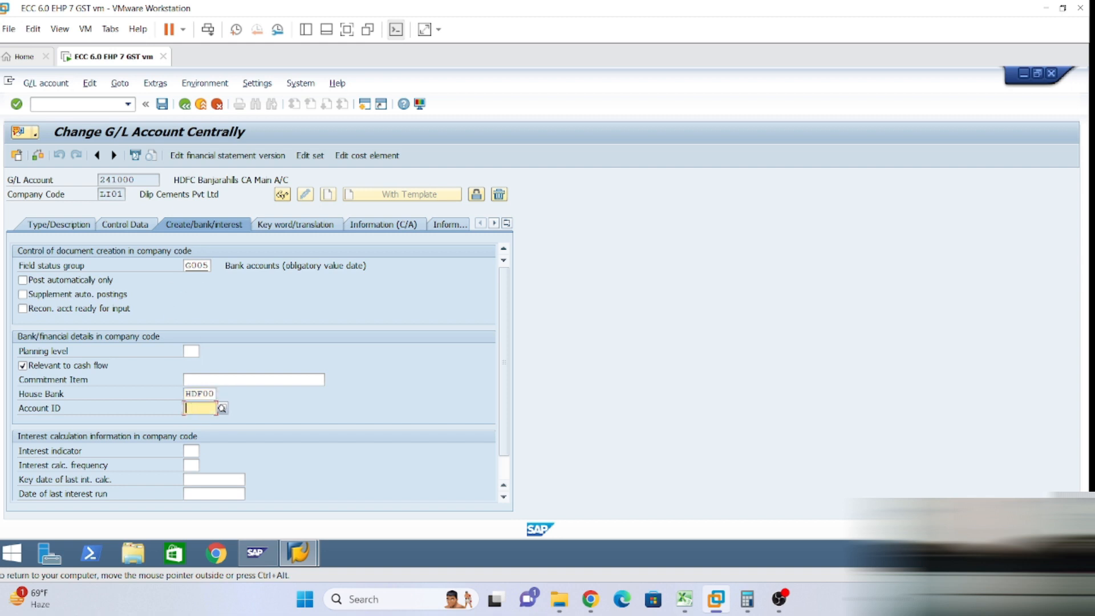
pyautogui.write('hdfca')
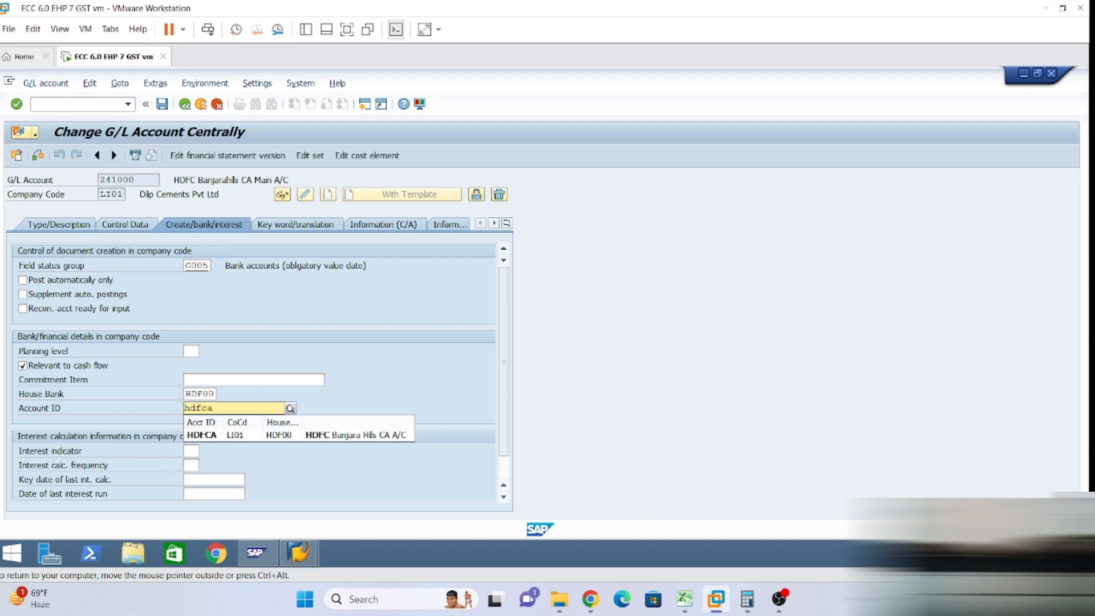
pyautogui.click(200, 435)
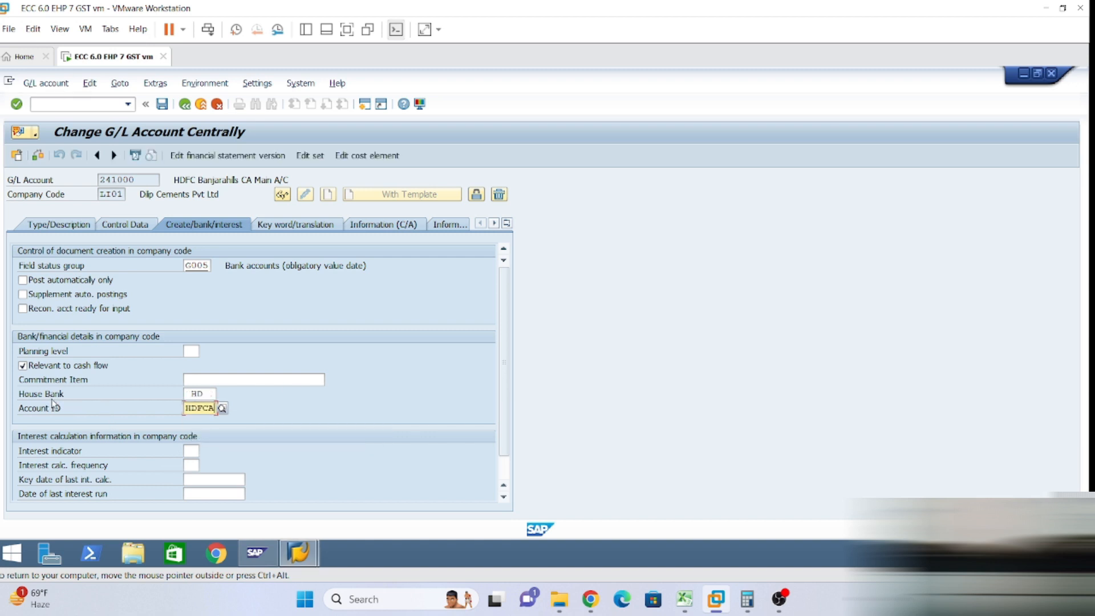
pyautogui.click(211, 393)
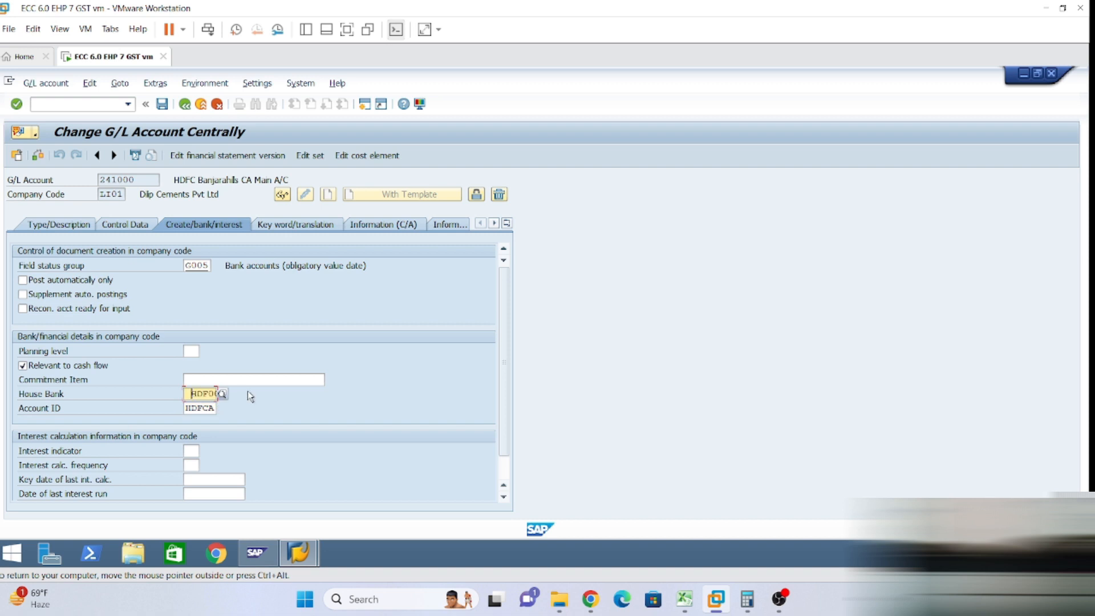
pyautogui.press('Delete')
pyautogui.press('Delete')
pyautogui.press('Delete')
pyautogui.press('Delete')
pyautogui.write('hdf')
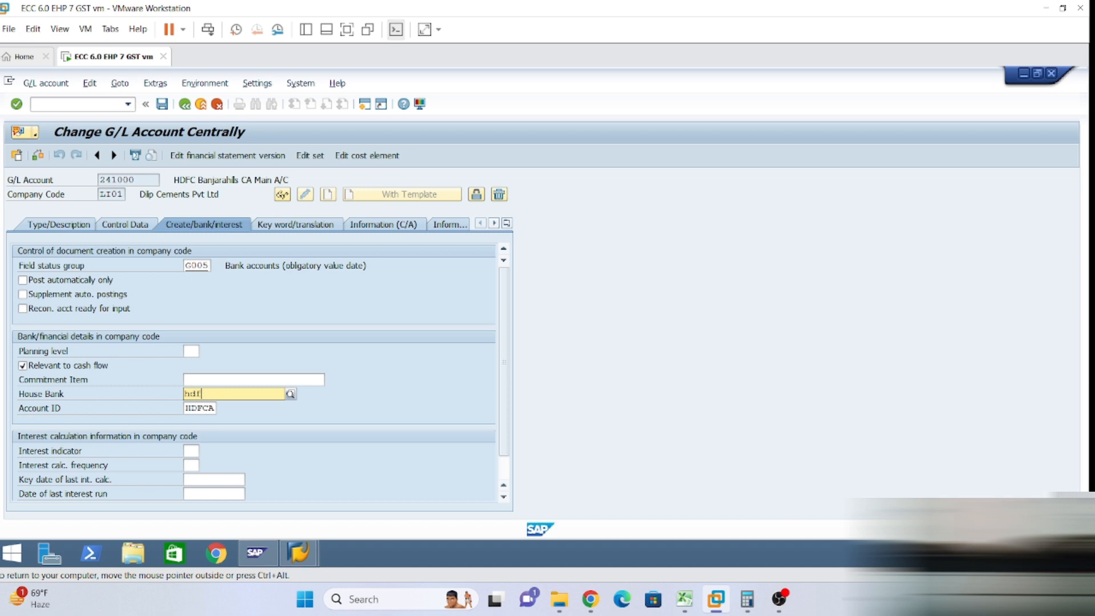
pyautogui.write('00')
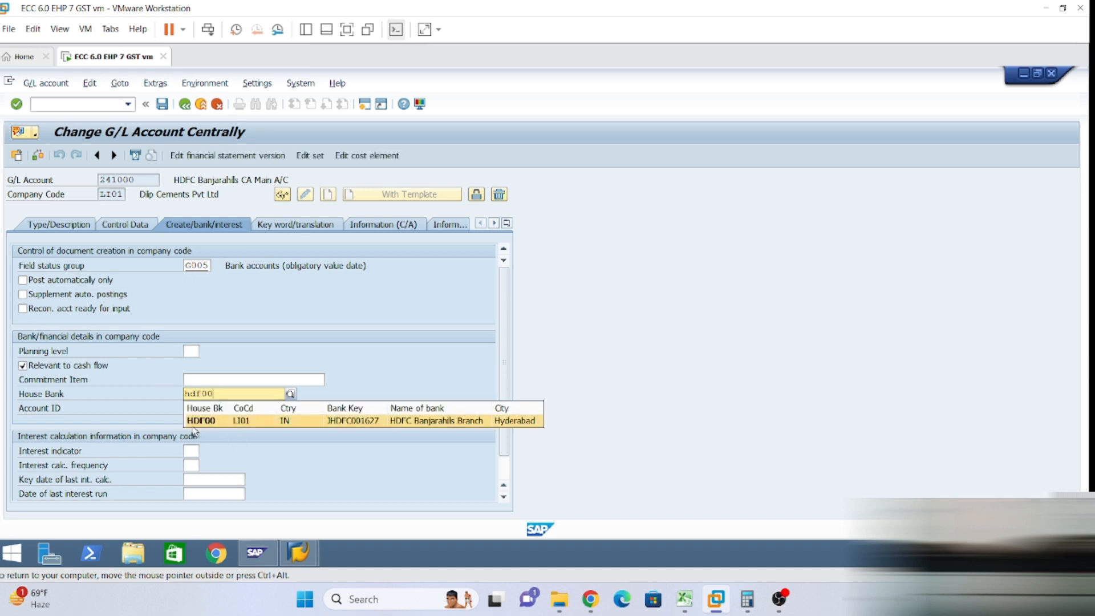
pyautogui.press('Return')
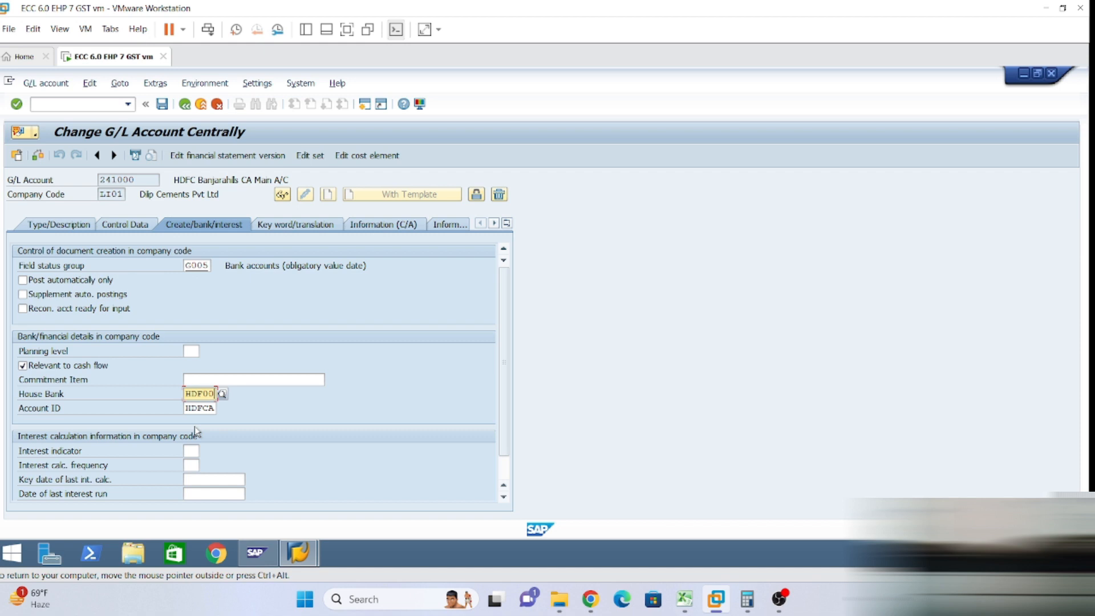
pyautogui.press('Return')
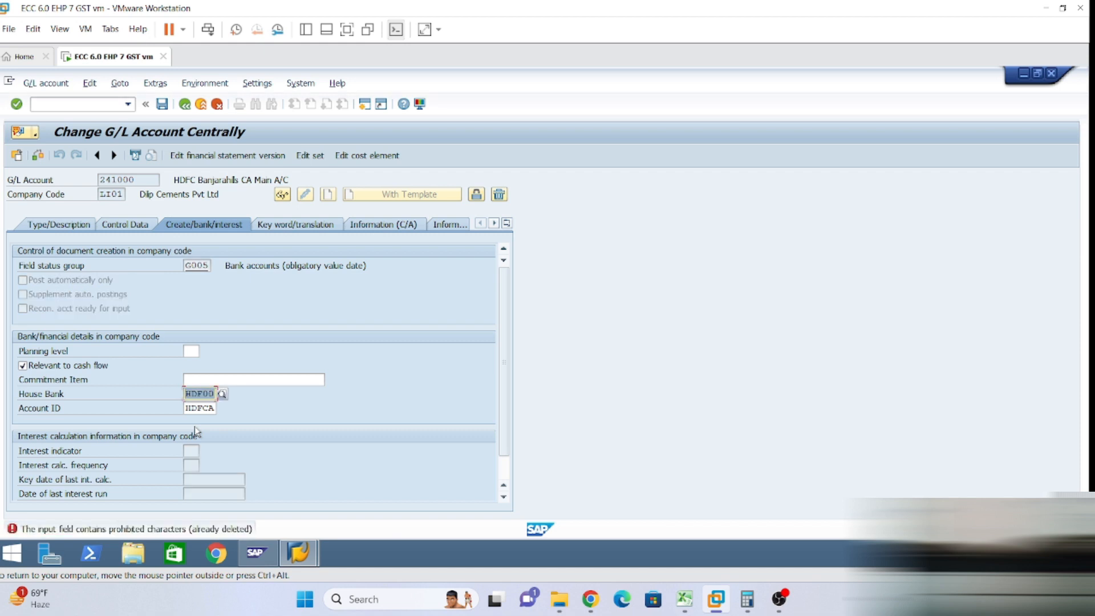
# Re-enter house bank HDF00 and save account 241000, dismissing the warnings.
pyautogui.press('BackSpace')
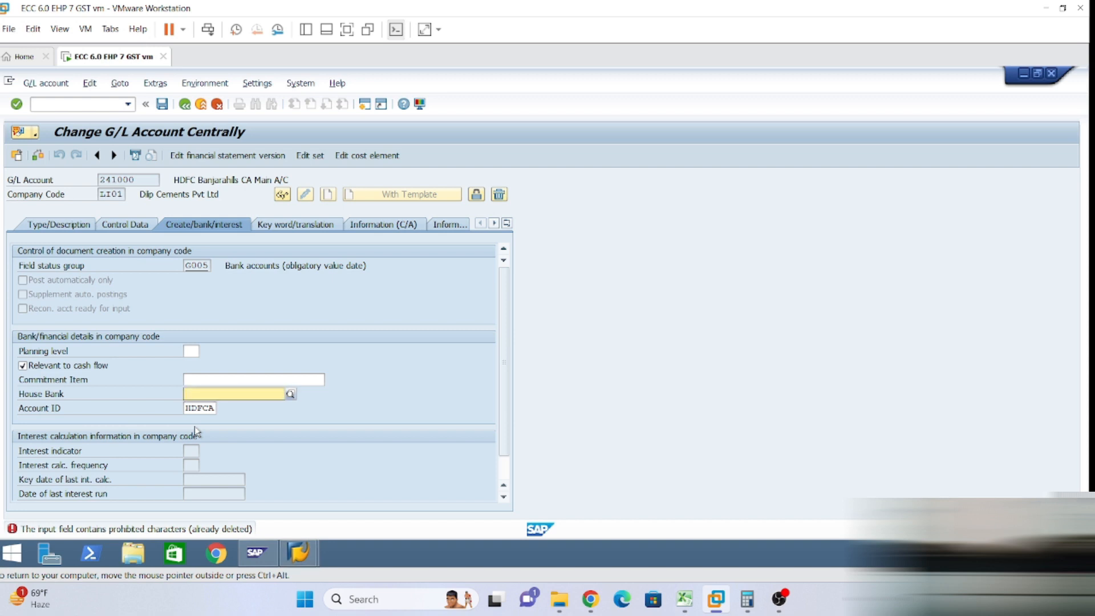
pyautogui.write('hdf00')
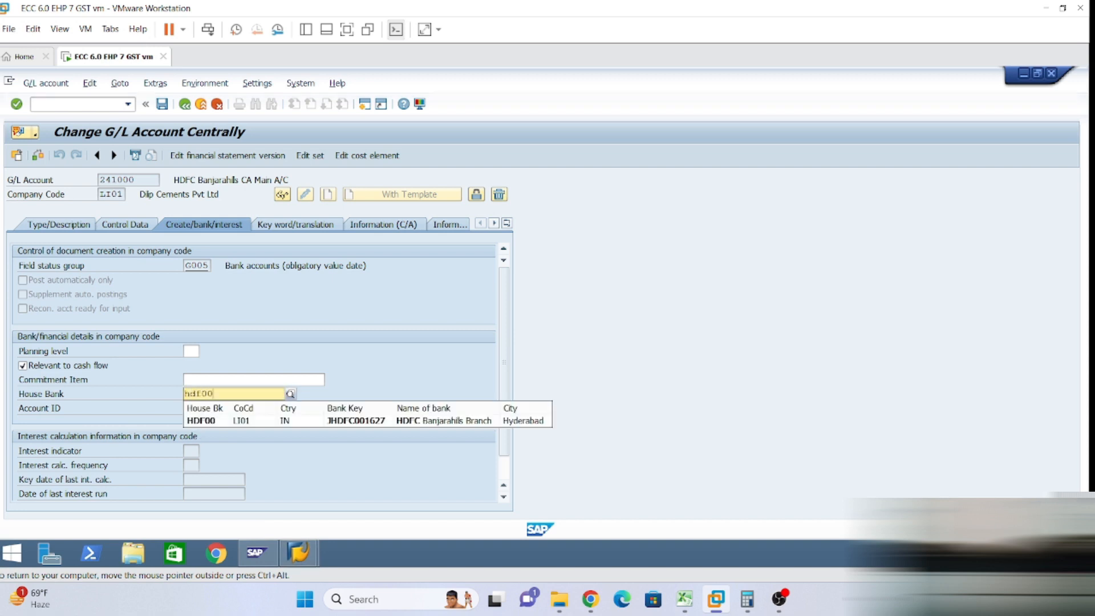
pyautogui.press('Return')
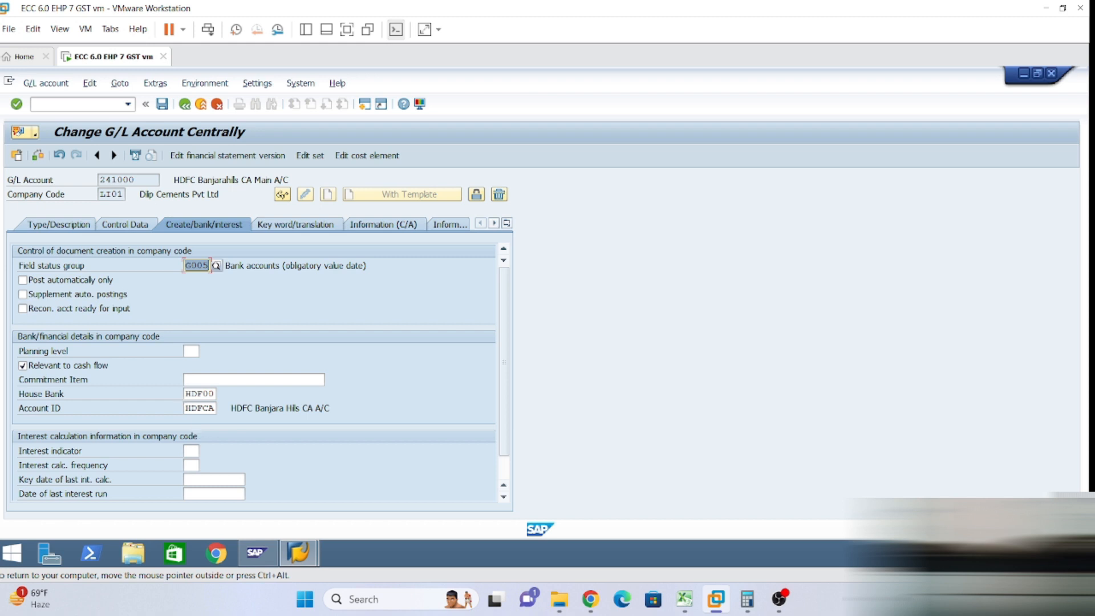
pyautogui.click(162, 104)
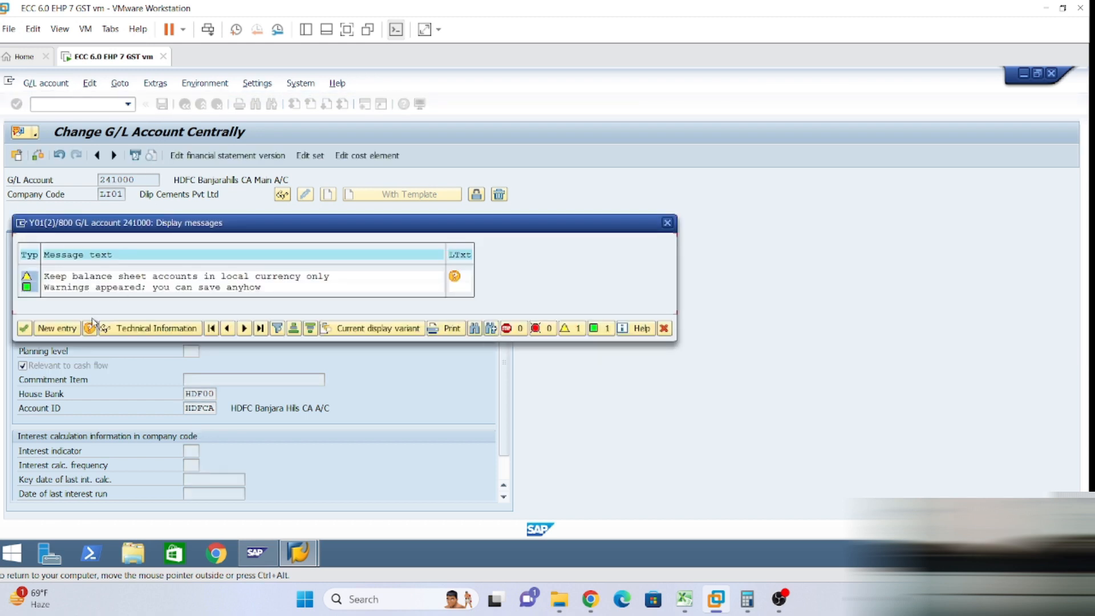
pyautogui.click(24, 328)
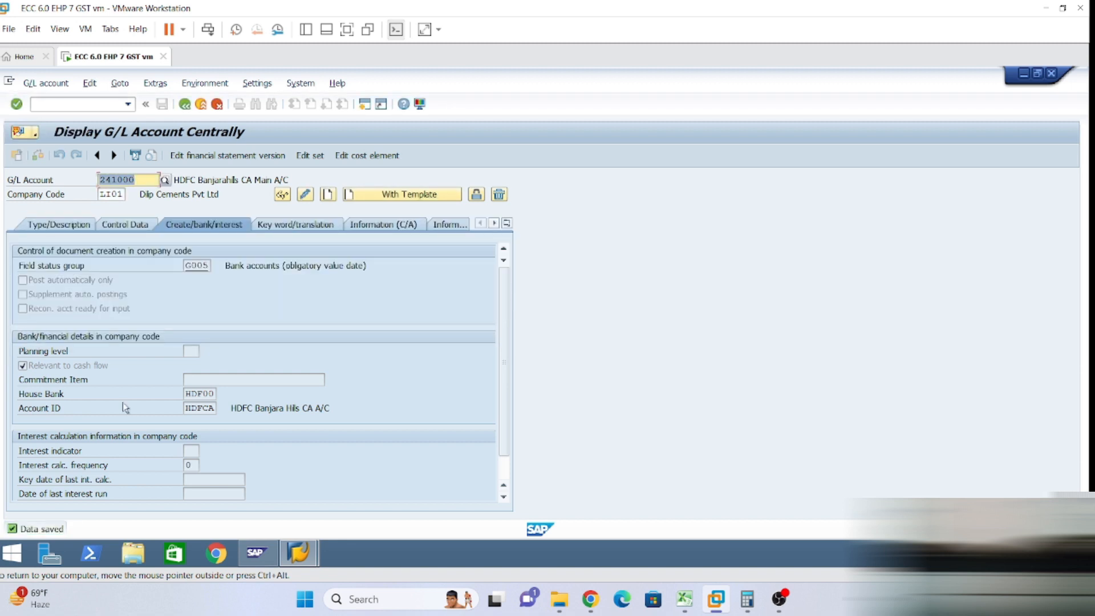
# Load account 241001, assign house bank HDF00 with account ID HDFCA, and save.
pyautogui.press('Right')
pyautogui.press('BackSpace')
pyautogui.write('1')
pyautogui.press('Return')
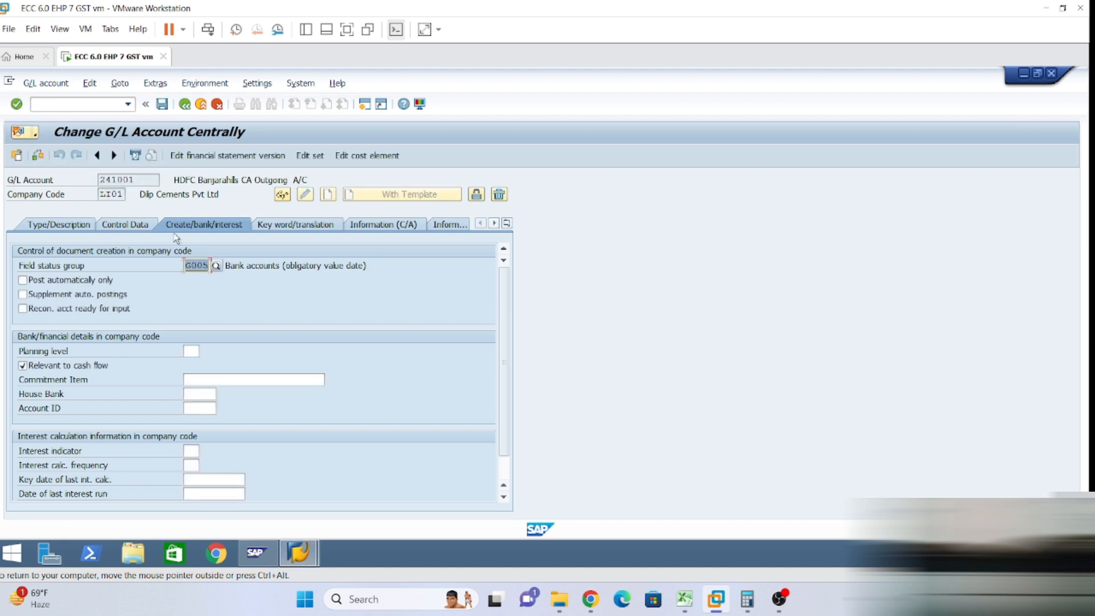
pyautogui.click(192, 394)
pyautogui.click(200, 408)
pyautogui.click(192, 408)
pyautogui.click(200, 420)
pyautogui.press('Return')
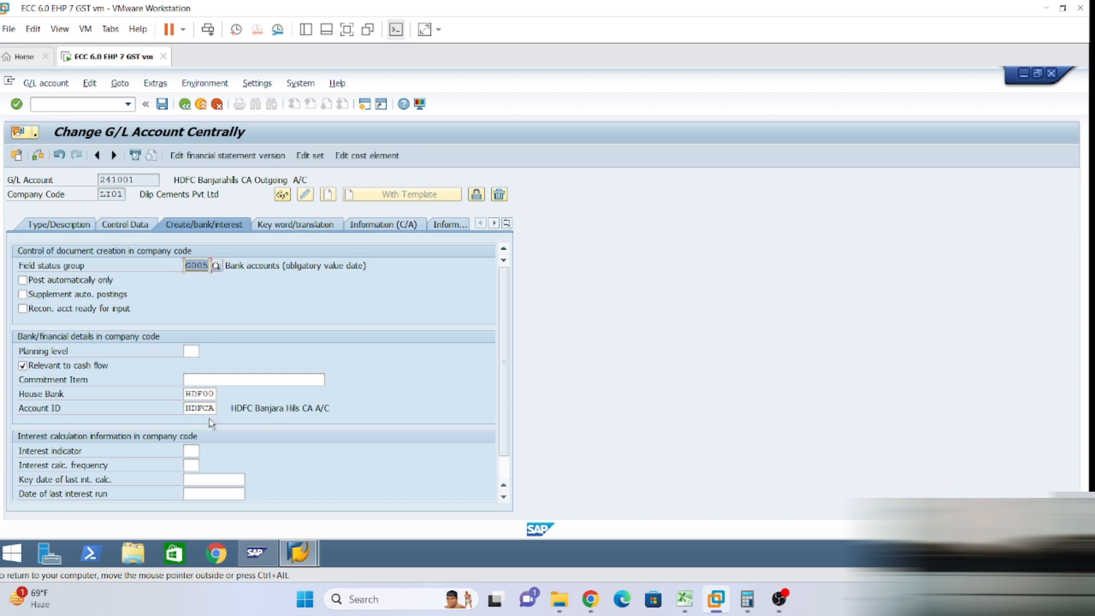
pyautogui.click(162, 105)
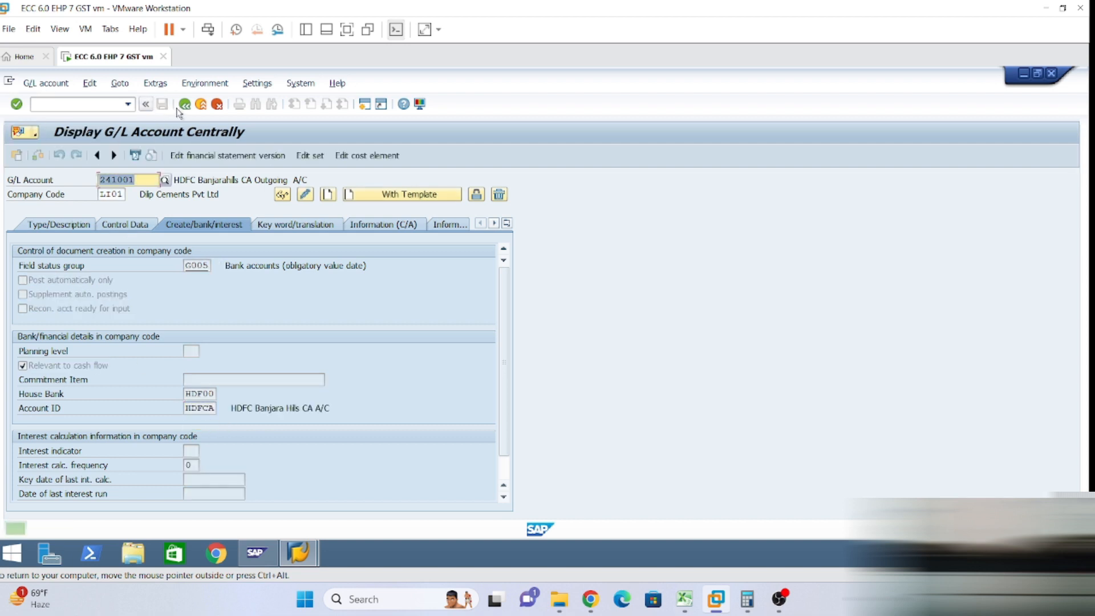
# Load account 241002, assign house bank HDF00 with account ID HDFCA, and save.
pyautogui.click(136, 180)
pyautogui.press('BackSpace')
pyautogui.write('2')
pyautogui.press('Return')
pyautogui.click(199, 395)
pyautogui.press('space')
pyautogui.click(200, 408)
pyautogui.click(200, 409)
pyautogui.press('space')
pyautogui.click(204, 421)
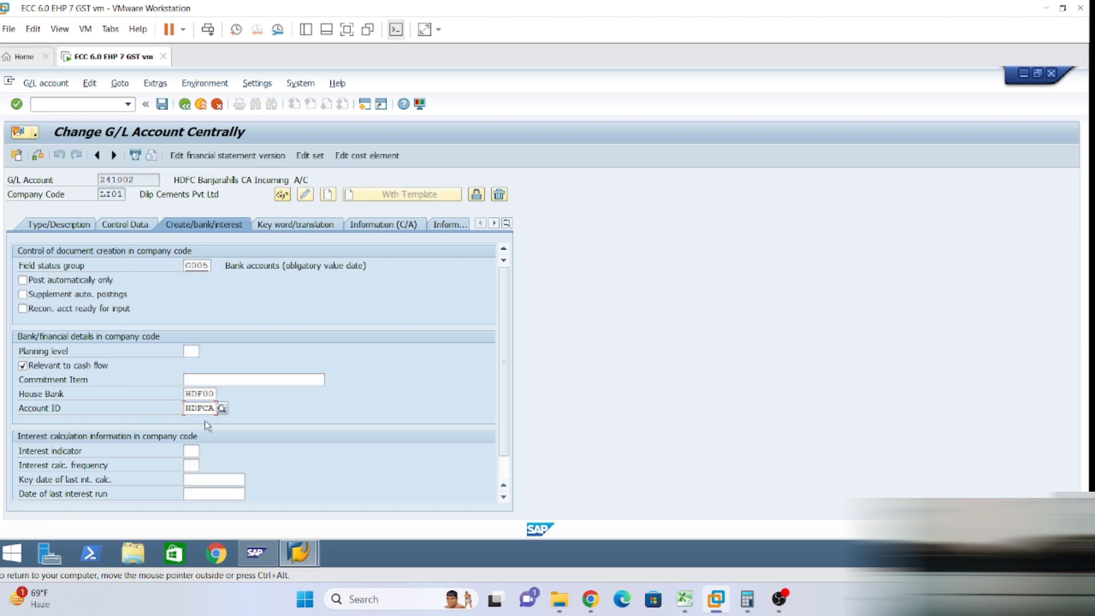
pyautogui.press('Return')
pyautogui.click(162, 104)
# Load account 241003, assign house bank HDF00 with account ID HDFCA, and save.
pyautogui.click(135, 179)
pyautogui.press('BackSpace')
pyautogui.write('3')
pyautogui.click(305, 195)
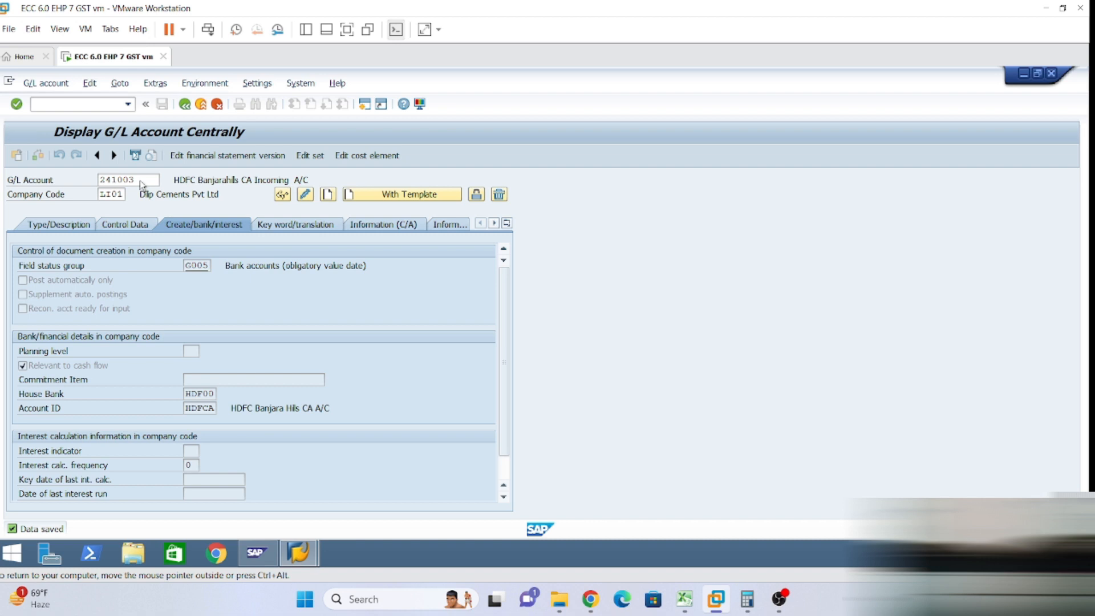
pyautogui.click(197, 395)
pyautogui.press('space')
pyautogui.click(199, 409)
pyautogui.click(198, 409)
pyautogui.press('space')
pyautogui.click(200, 421)
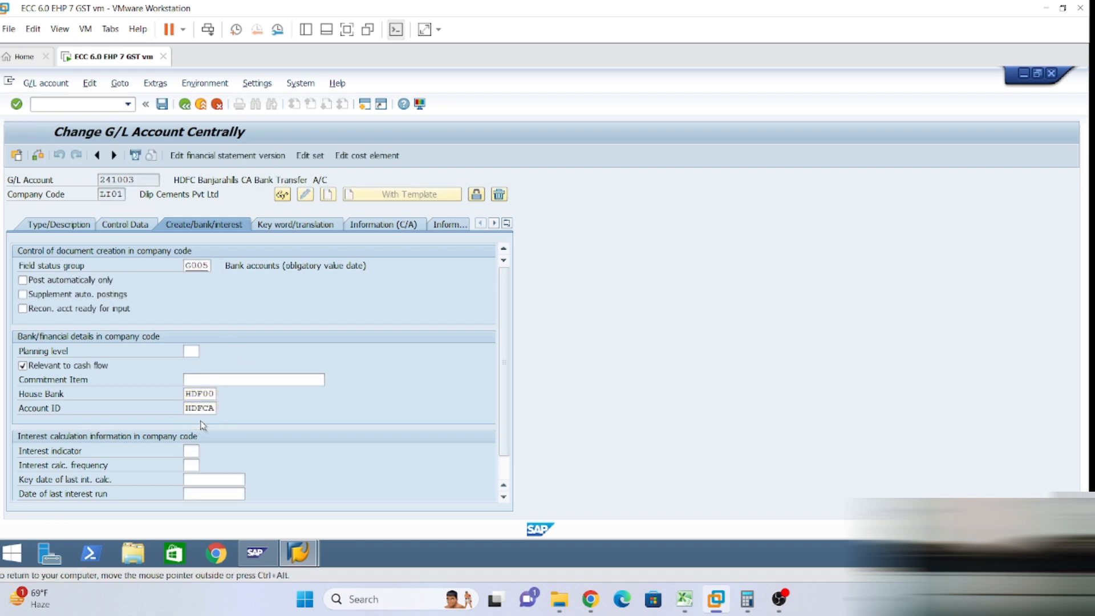
pyautogui.press('Return')
pyautogui.click(162, 103)
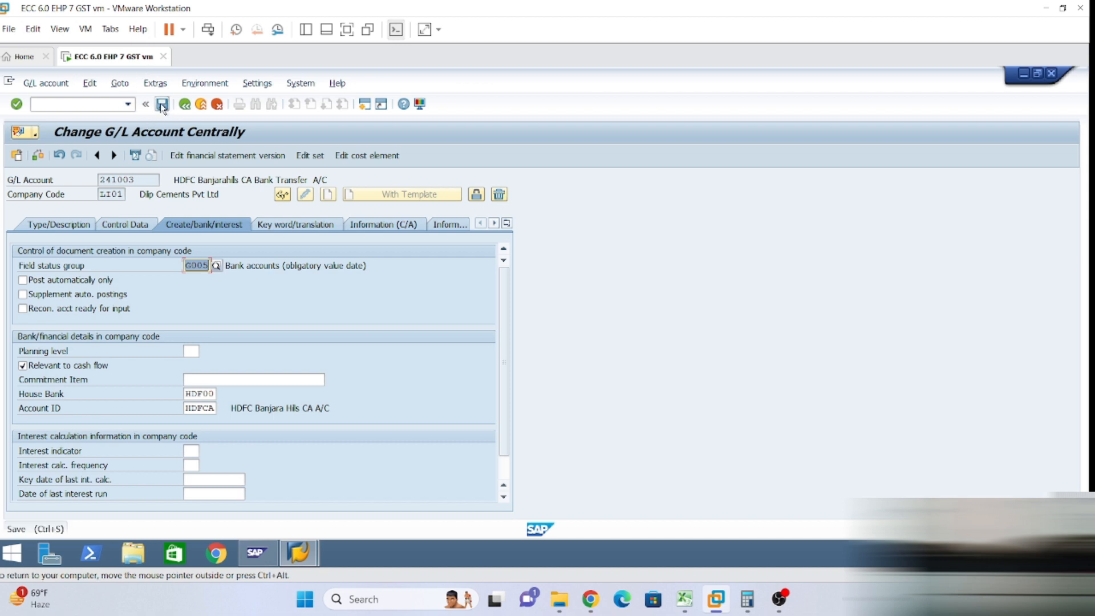
pyautogui.click(137, 180)
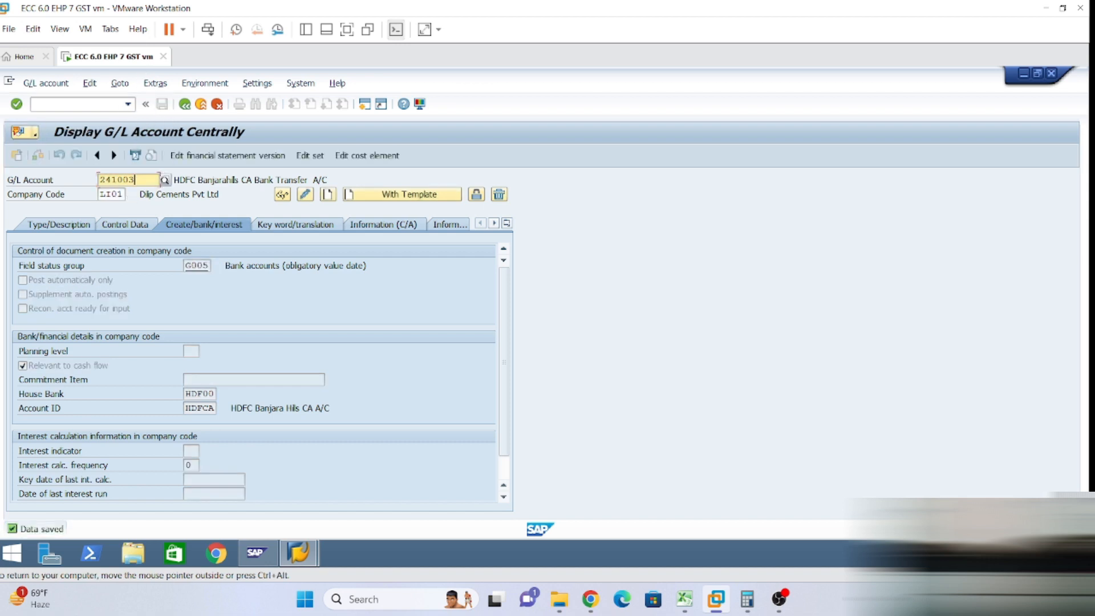
pyautogui.press('BackSpace')
pyautogui.press('BackSpace')
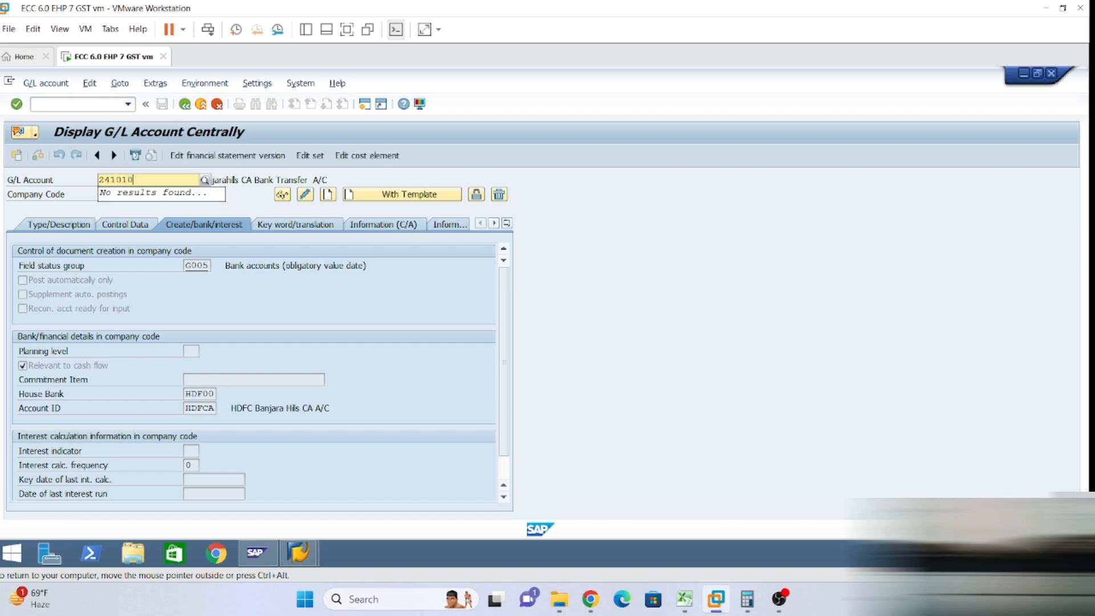
# Load G/L account 241010 and enter house bank IDB00 with account ID IDBOD.
pyautogui.click(305, 194)
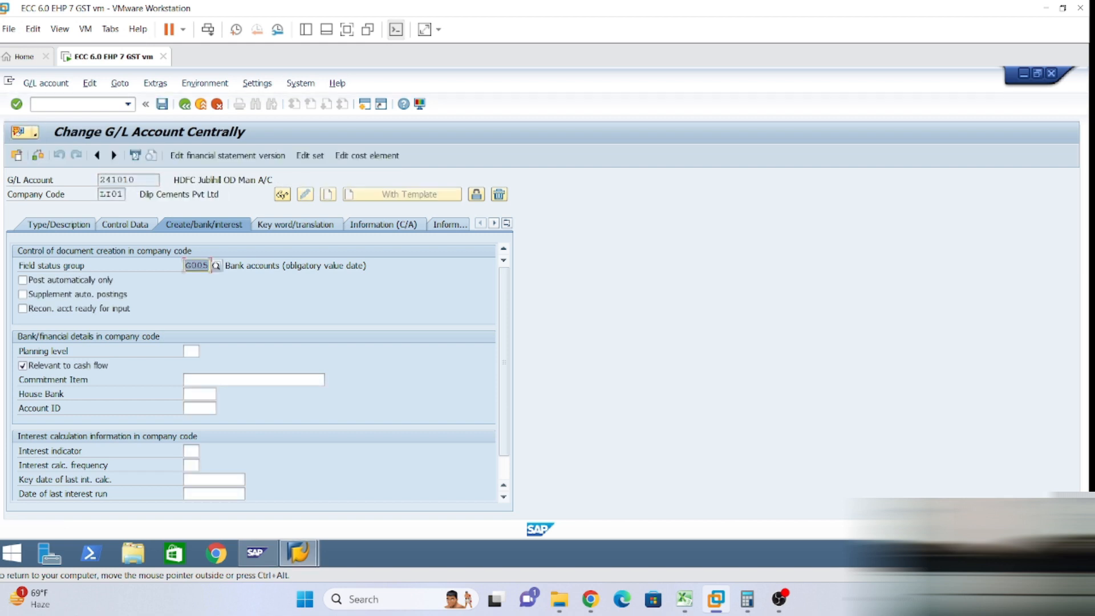
pyautogui.click(199, 394)
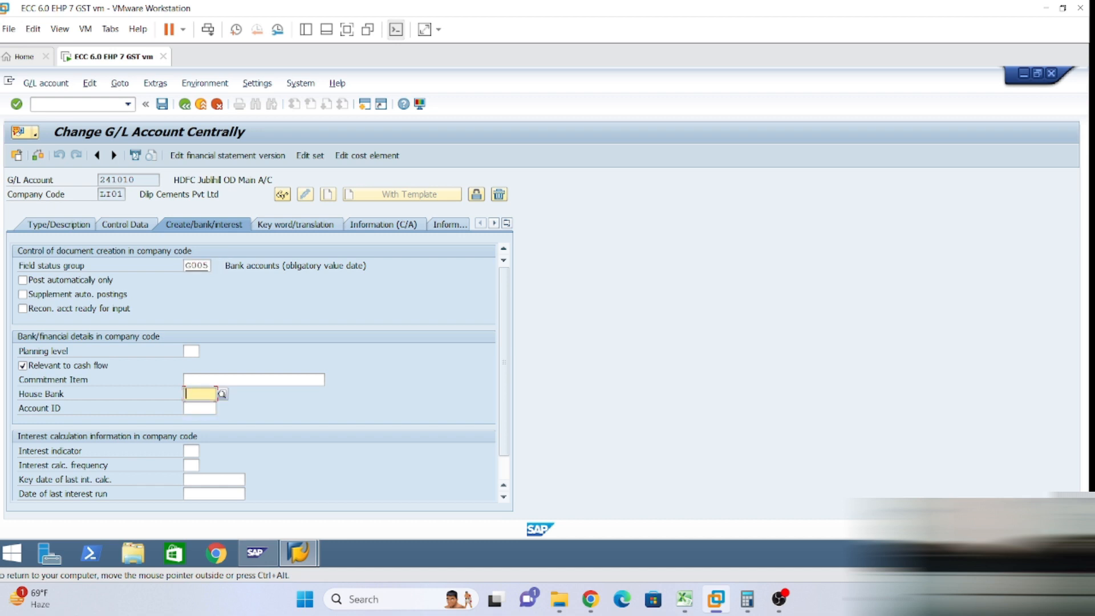
pyautogui.write('id')
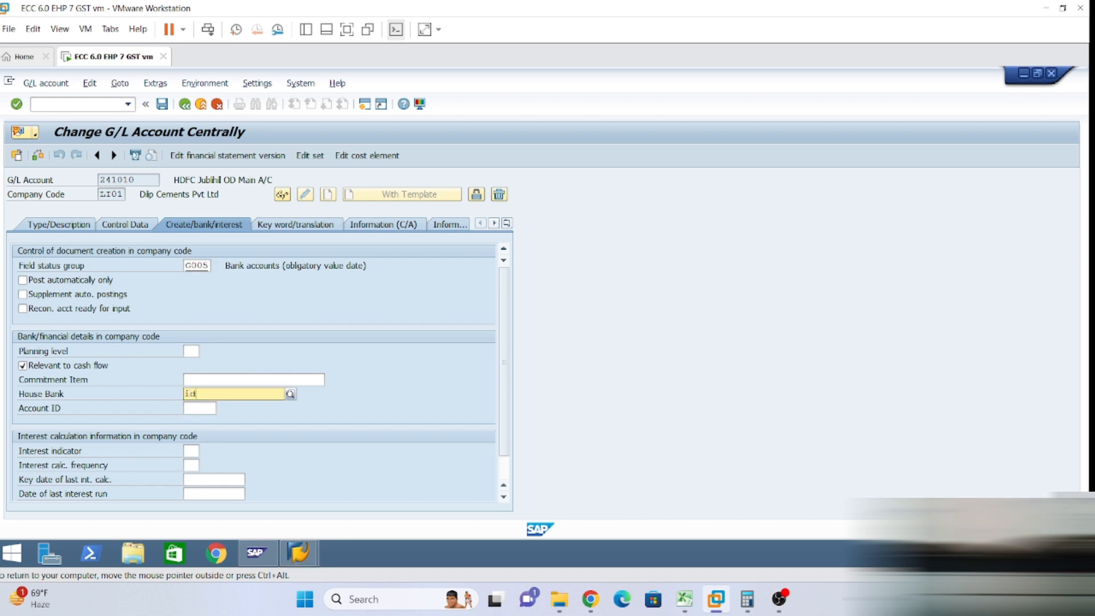
pyautogui.write('b00')
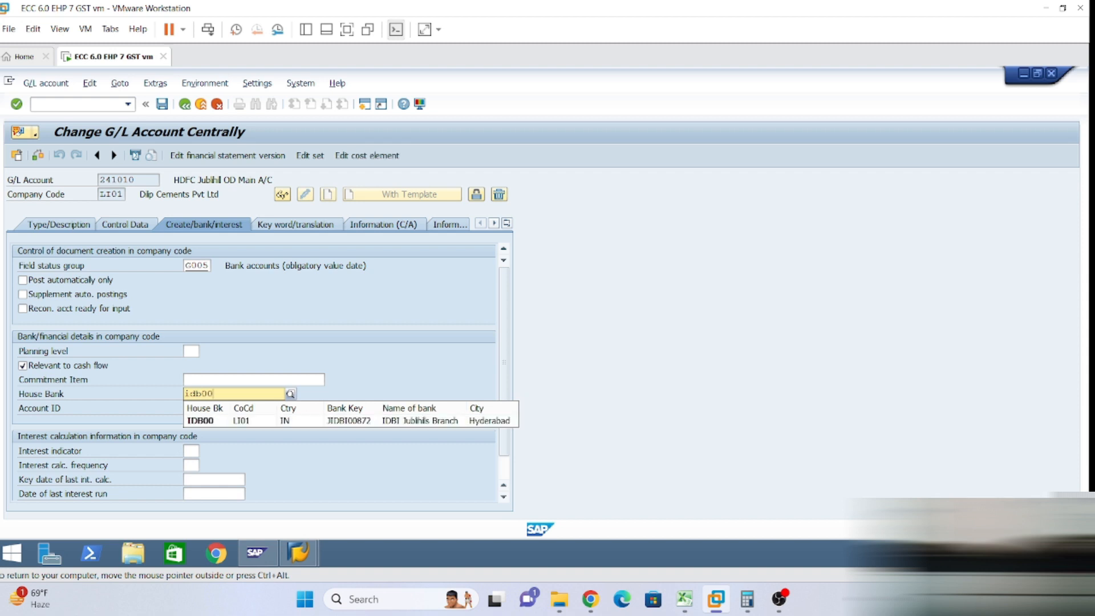
pyautogui.click(214, 420)
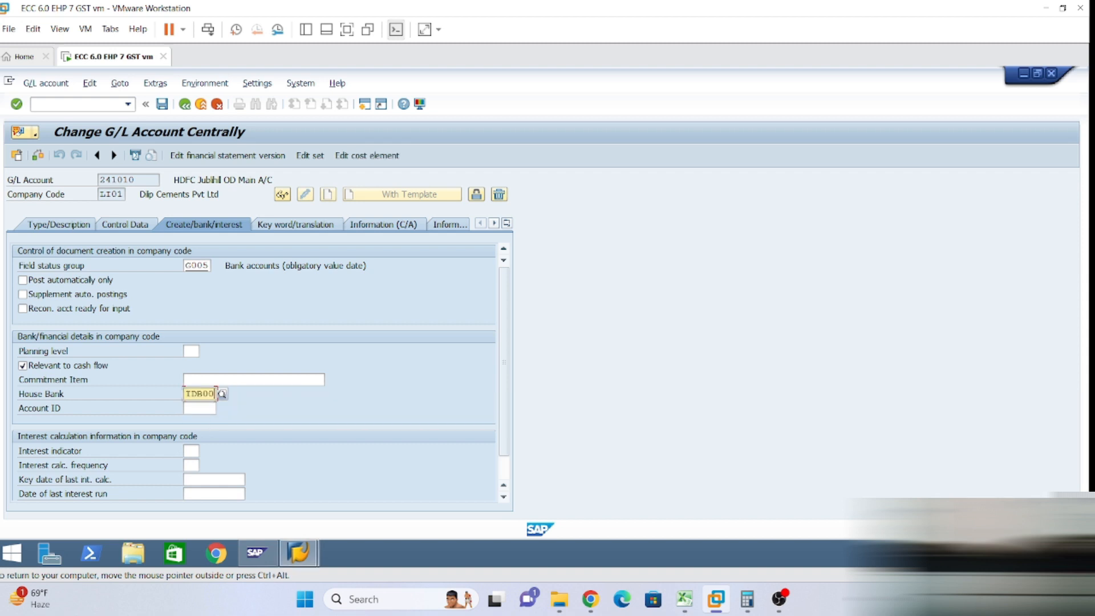
pyautogui.write('idb')
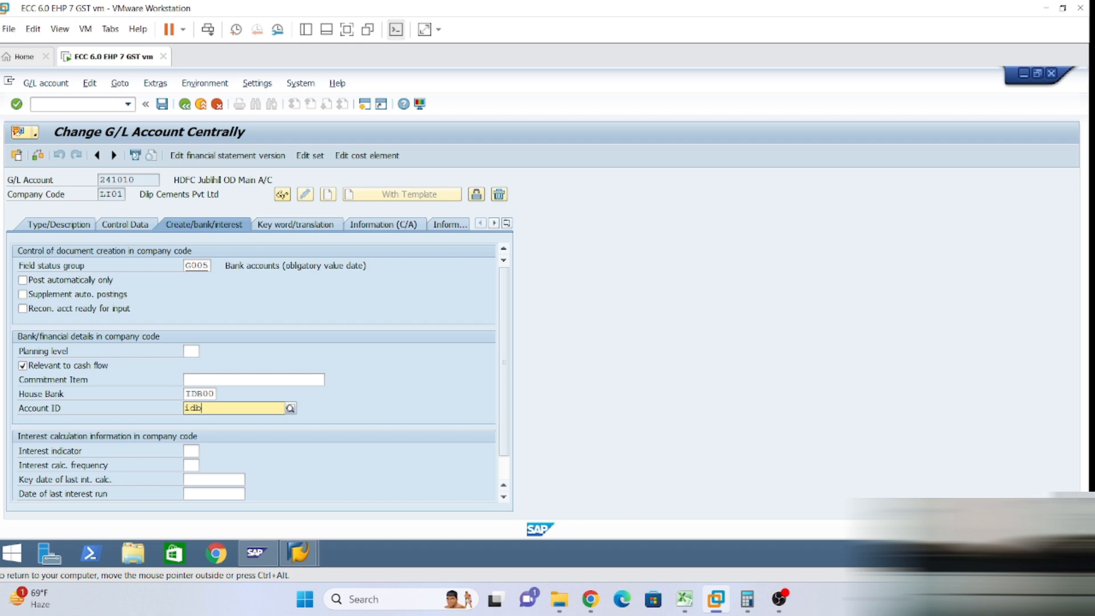
pyautogui.write('od')
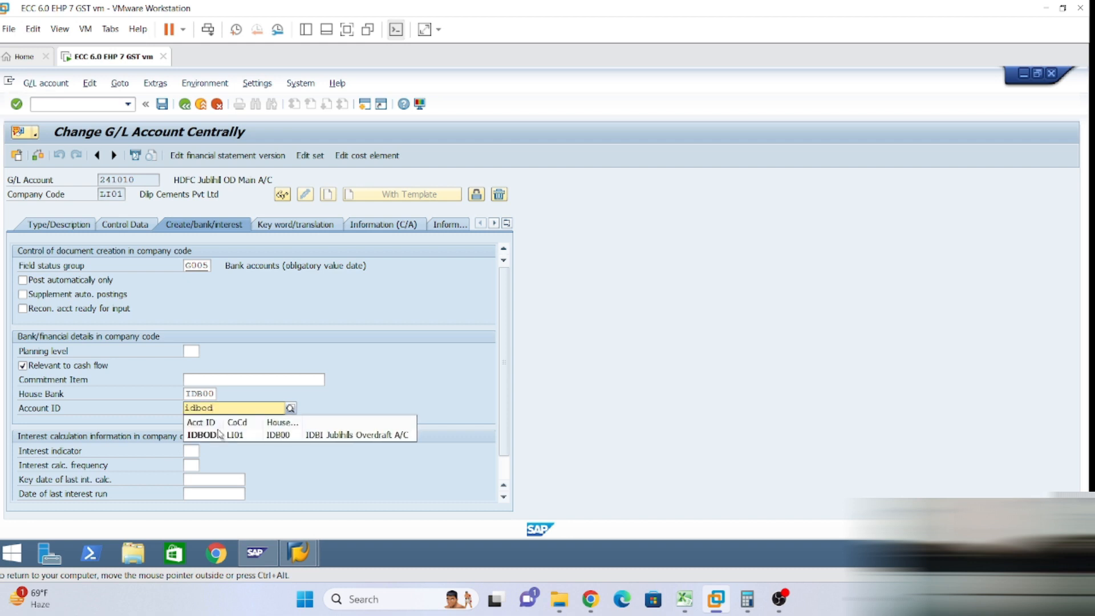
pyautogui.click(220, 434)
pyautogui.press('Return')
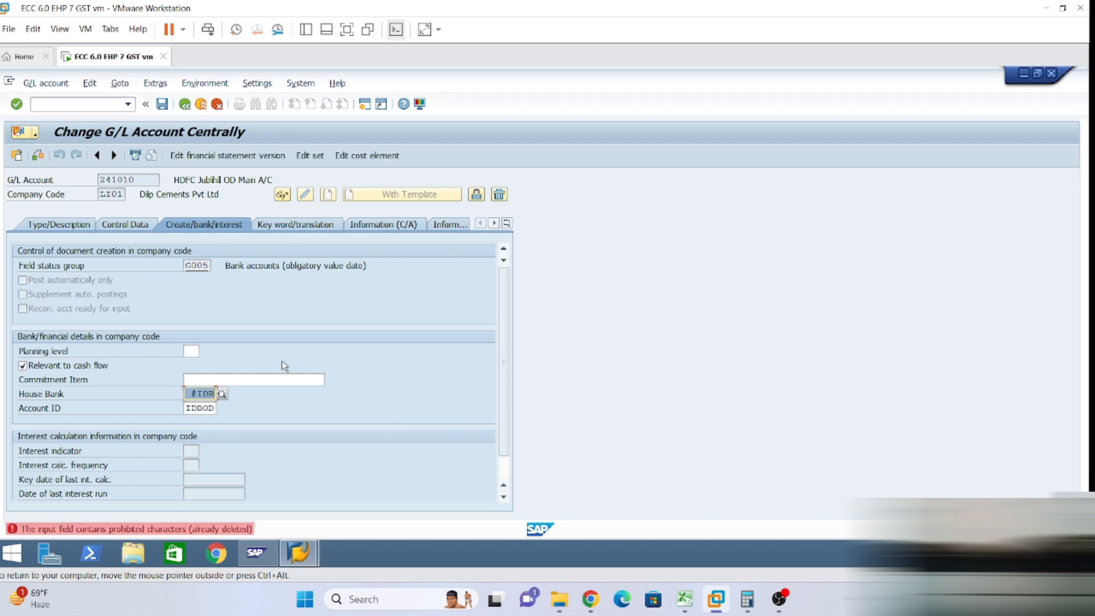
pyautogui.write('idb')
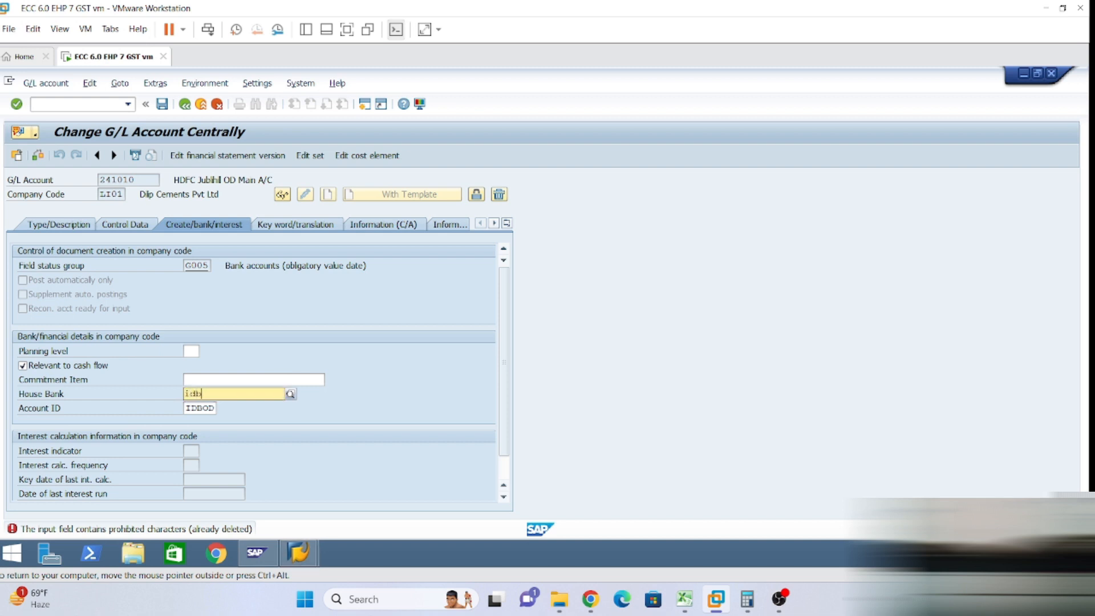
pyautogui.write('00')
pyautogui.press('Return')
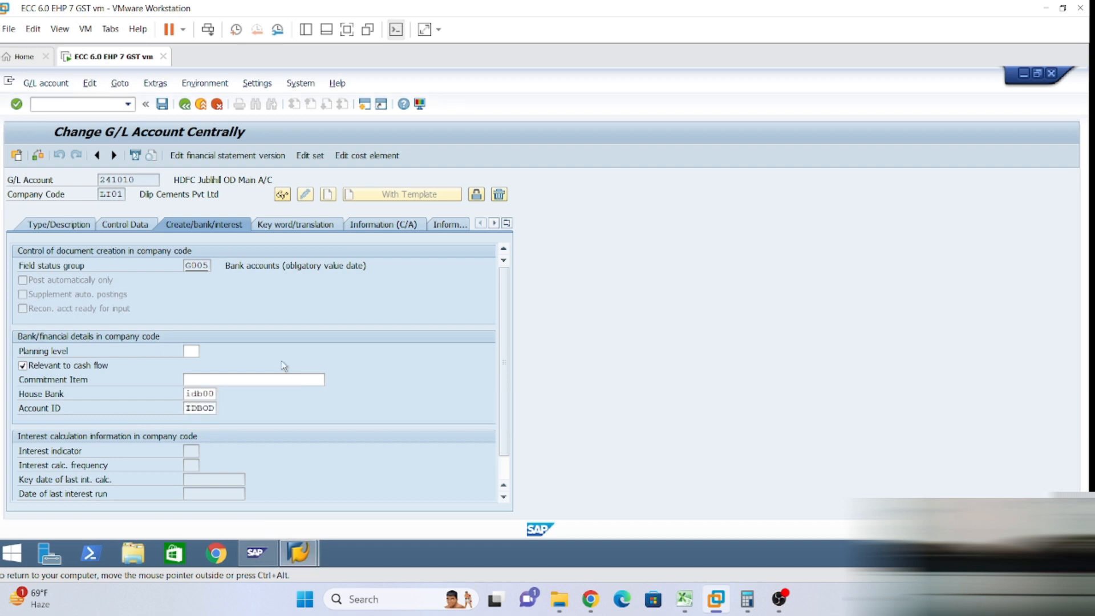
# Save 241010, acknowledging the local-currency warning, and open account 241011 in change mode.
pyautogui.click(162, 104)
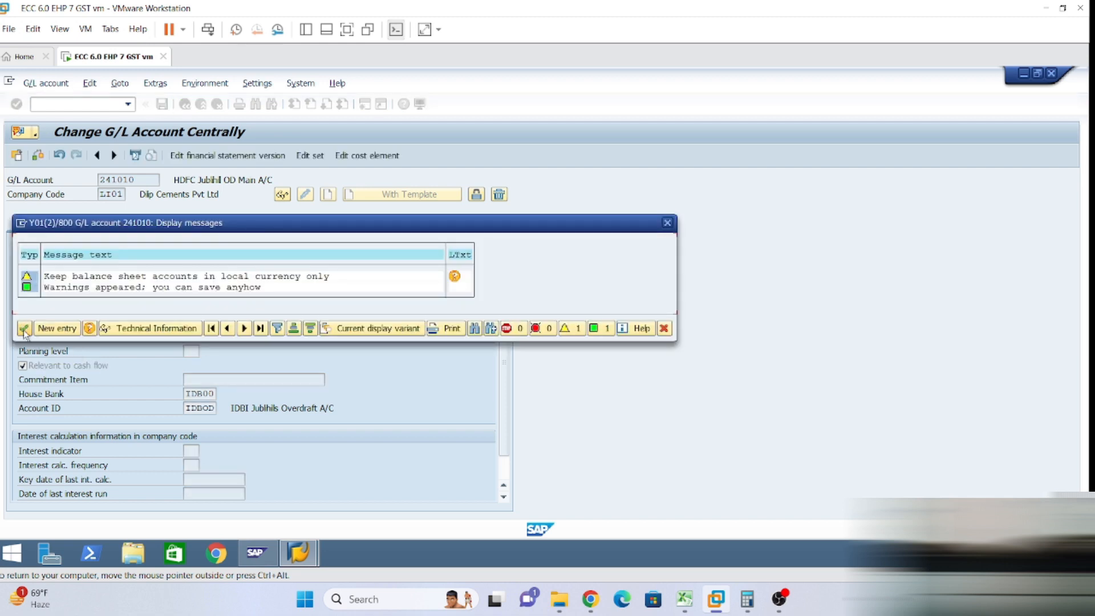
pyautogui.click(24, 328)
pyautogui.click(137, 180)
pyautogui.press('BackSpace')
pyautogui.write('1')
pyautogui.click(305, 195)
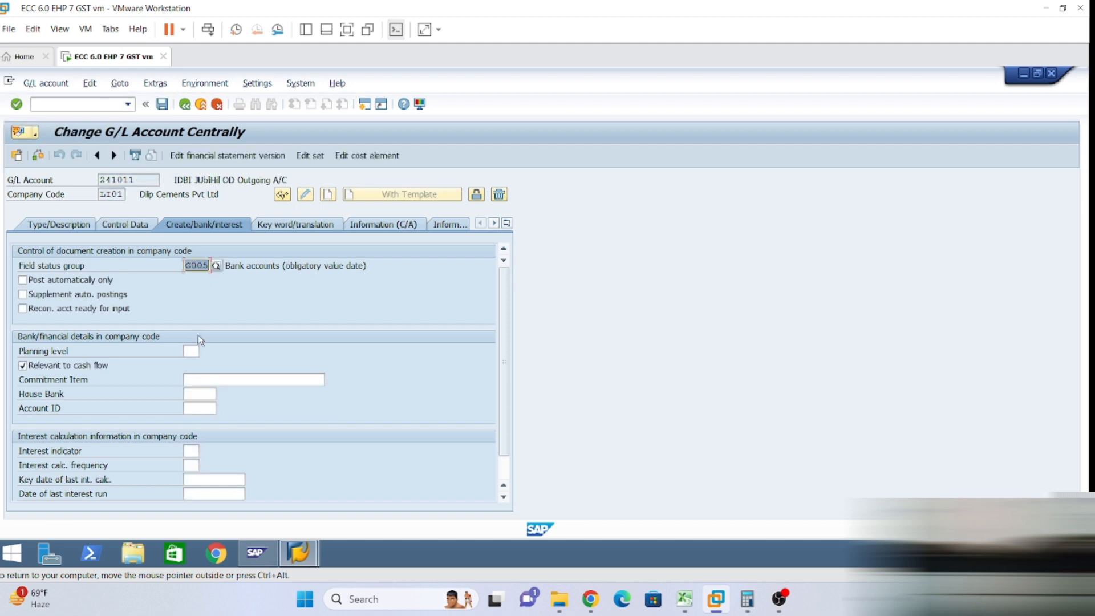
# Fill house bank IDB00 and account ID IDBOD for account 241011 and save it.
pyautogui.click(193, 394)
pyautogui.click(193, 411)
pyautogui.click(193, 408)
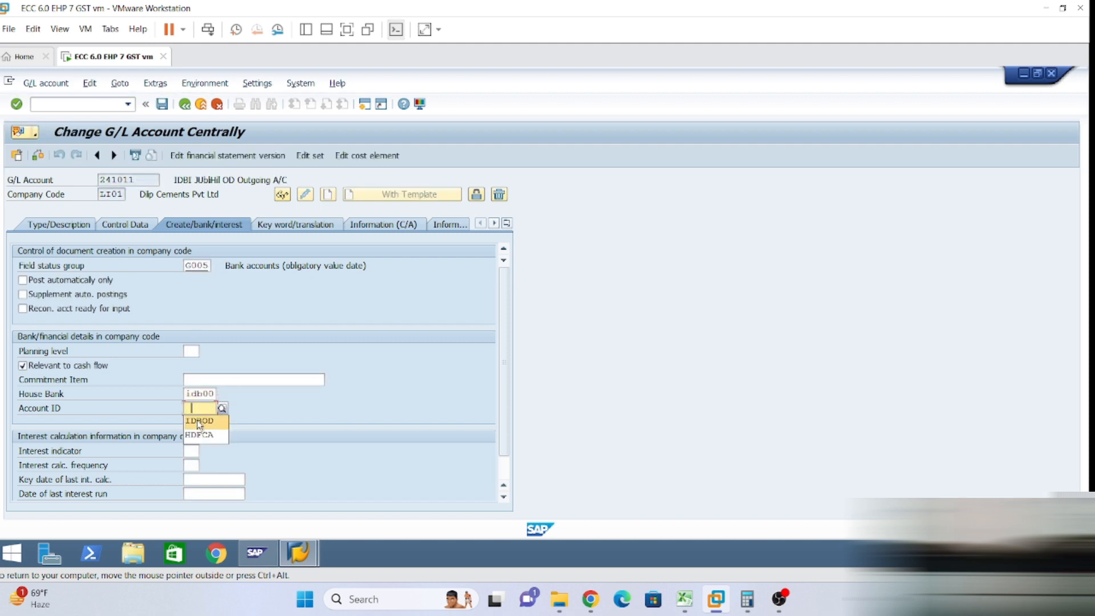
pyautogui.press('Return')
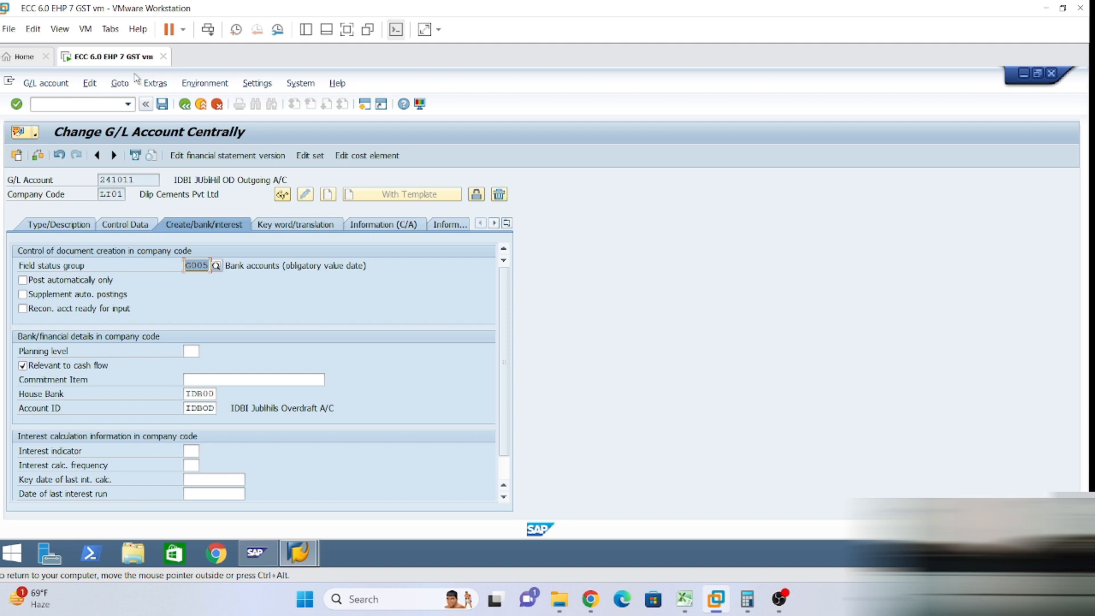
pyautogui.hotkey('ctrl', 's')
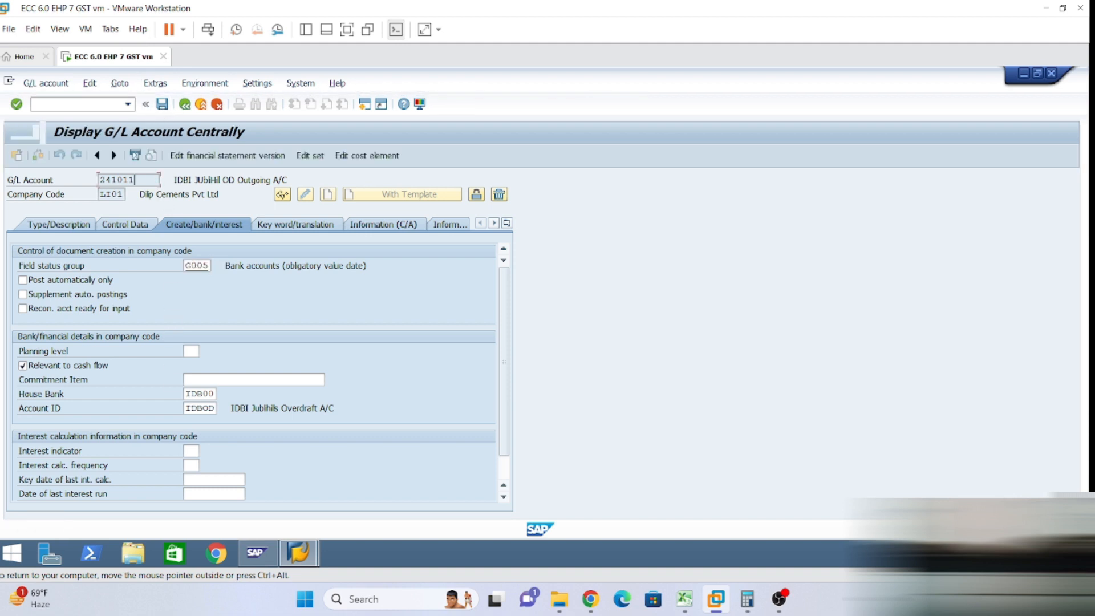
# Load account 241012, fill house bank IDB00 and account ID IDBOD, and save.
pyautogui.press('BackSpace')
pyautogui.write('2')
pyautogui.click(305, 194)
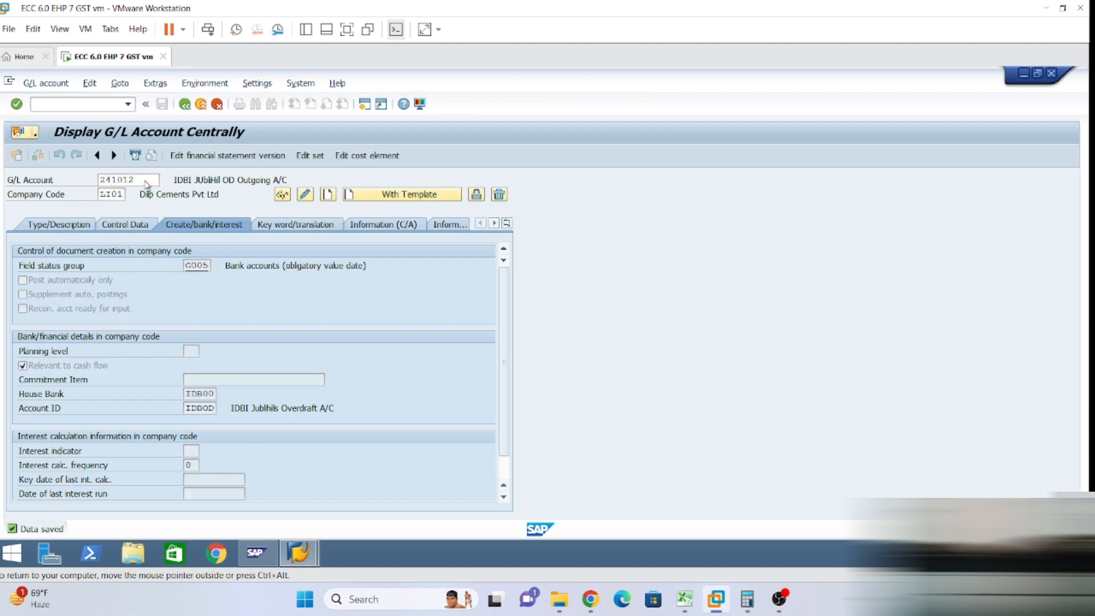
pyautogui.click(198, 394)
pyautogui.click(197, 406)
pyautogui.click(197, 408)
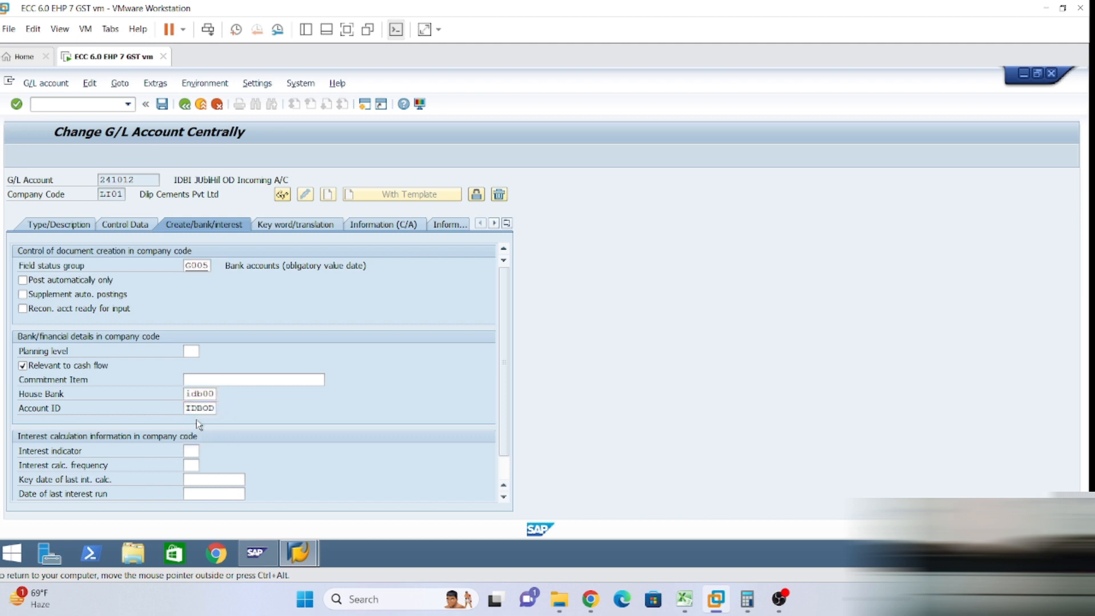
pyautogui.press('Return')
pyautogui.click(162, 104)
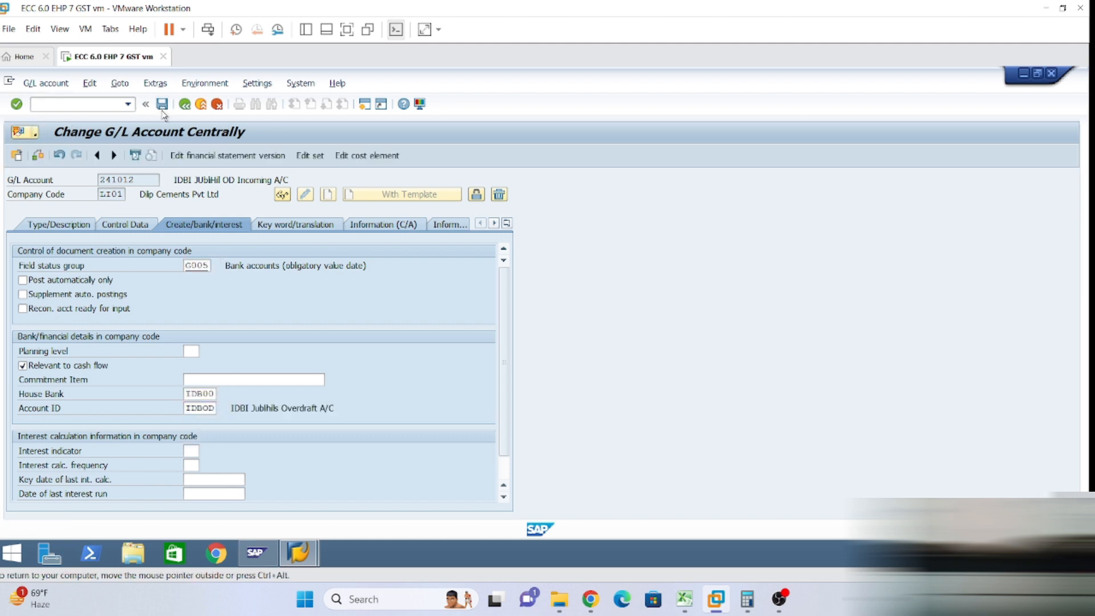
# Load account 241013, link it to IDB00/IDBOD and save, then start the FI12 house bank transaction.
pyautogui.press('BackSpace')
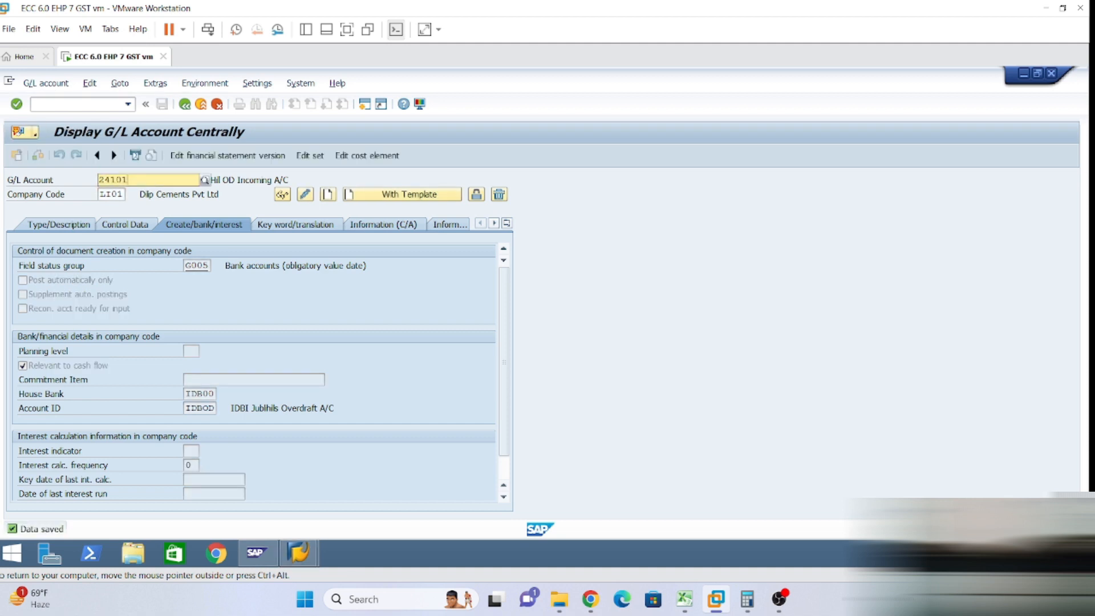
pyautogui.press('Return')
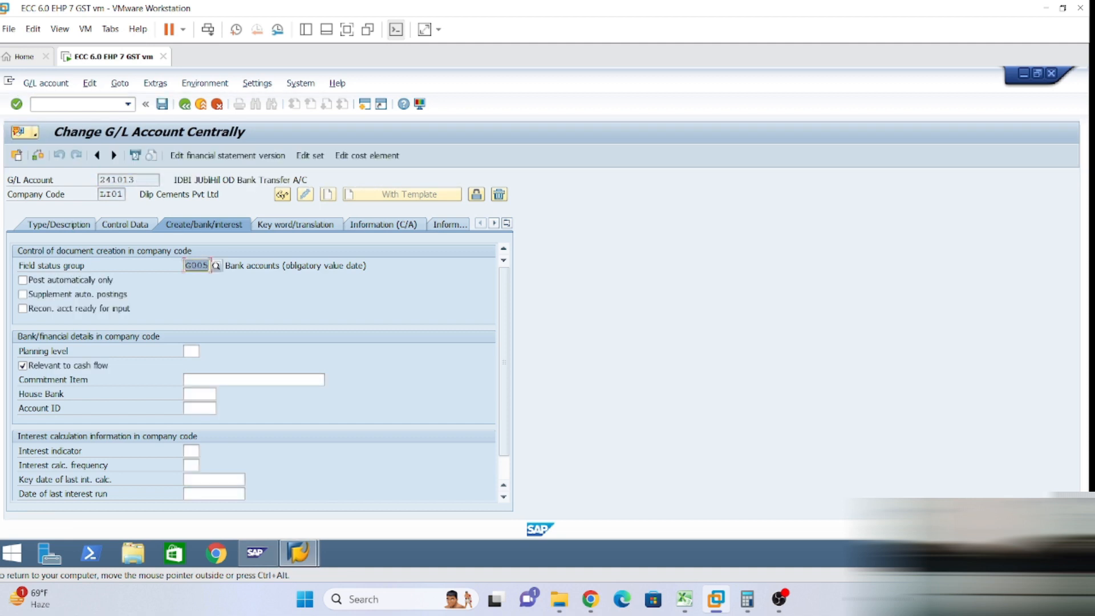
pyautogui.click(199, 394)
pyautogui.click(200, 407)
pyautogui.click(199, 408)
pyautogui.click(199, 423)
pyautogui.press('Return')
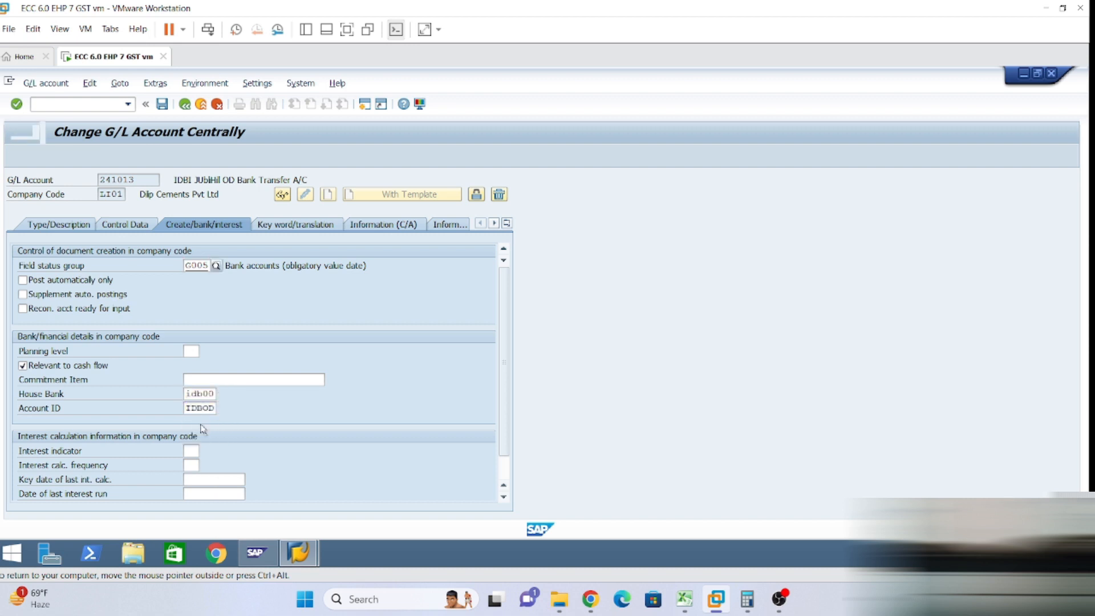
pyautogui.click(162, 103)
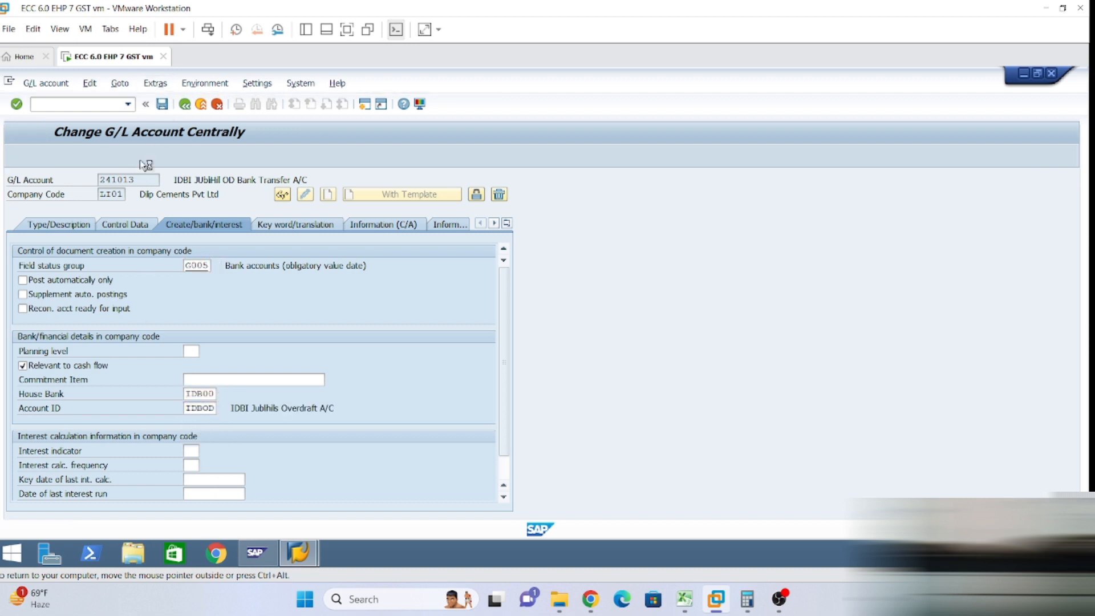
pyautogui.click(35, 103)
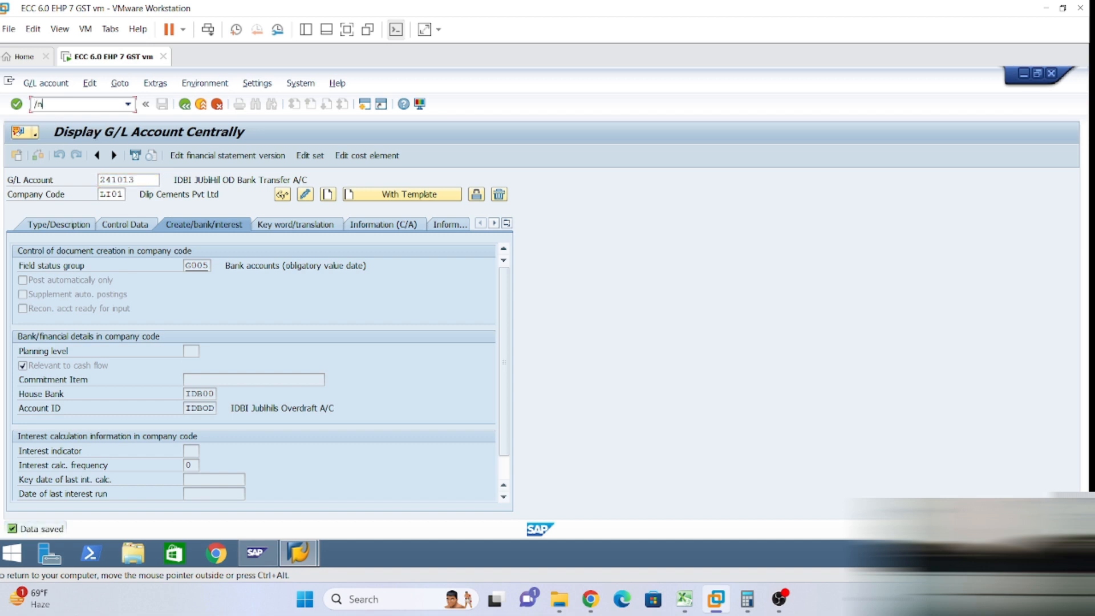
pyautogui.press('Return')
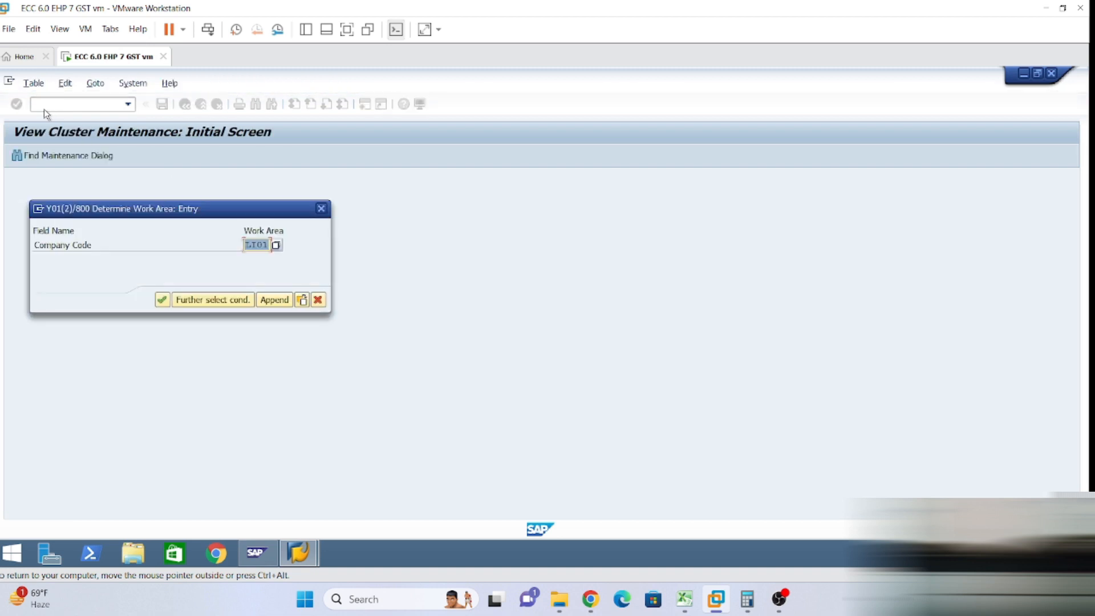
# Confirm the company code work area and check HDF00's bank account HDFCA posts to G/L 241000.
pyautogui.click(162, 300)
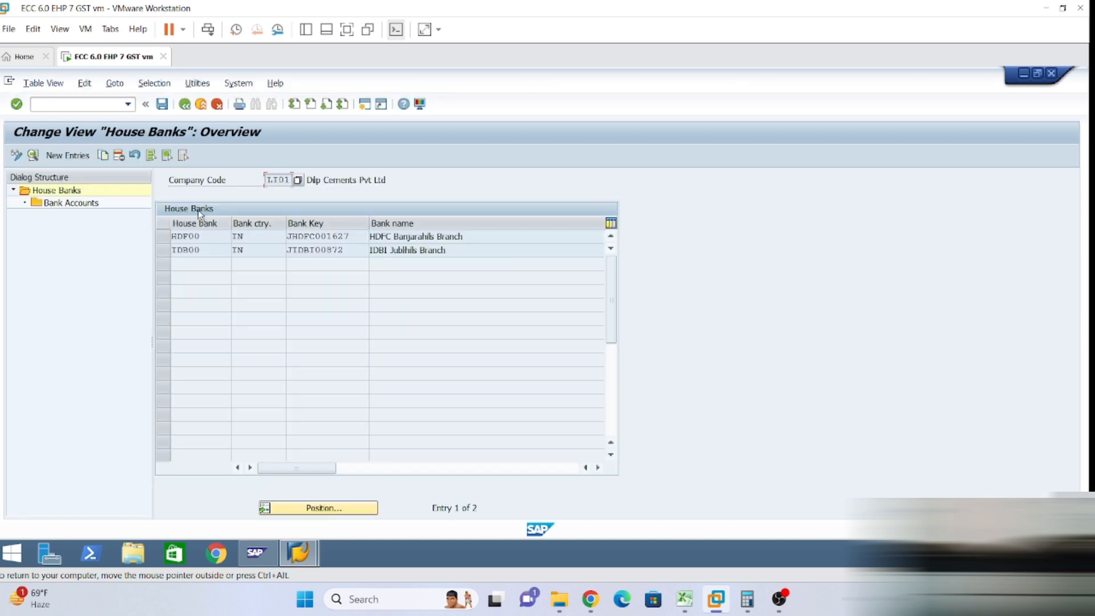
pyautogui.click(162, 236)
pyautogui.doubleClick(89, 205)
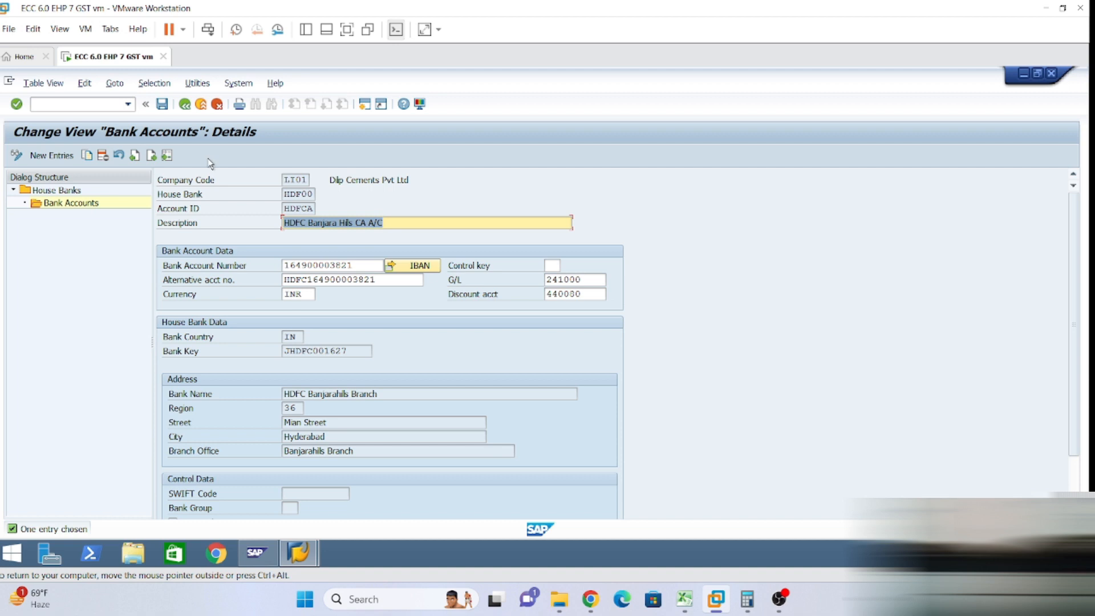
pyautogui.doubleClick(54, 192)
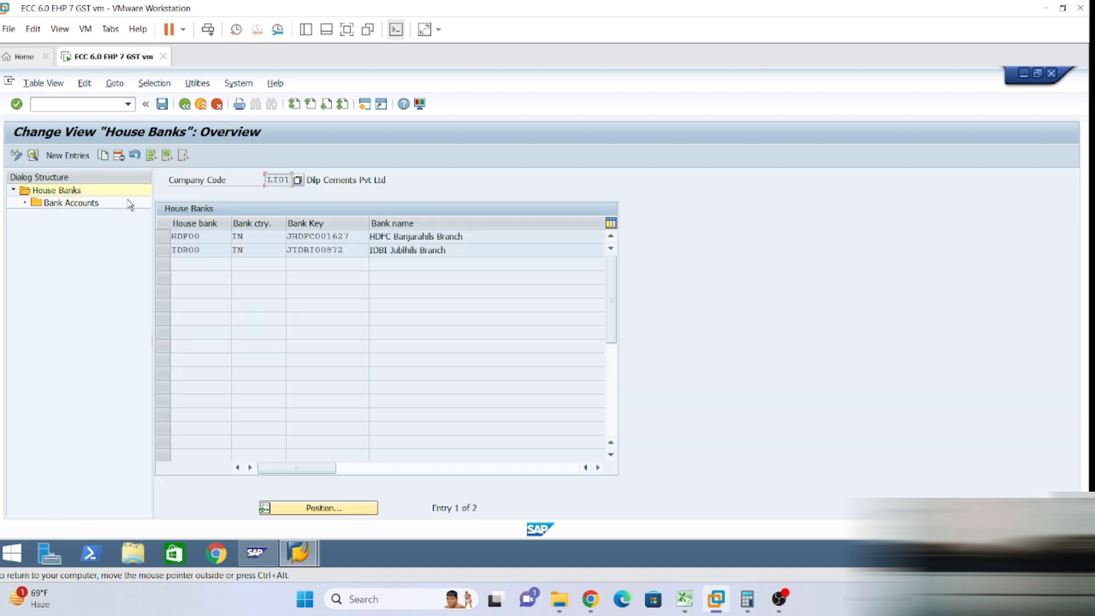
# Check IDB00's bank account IDBOD details and its G/L account 241010, then return to House Banks.
pyautogui.click(164, 250)
pyautogui.doubleClick(63, 203)
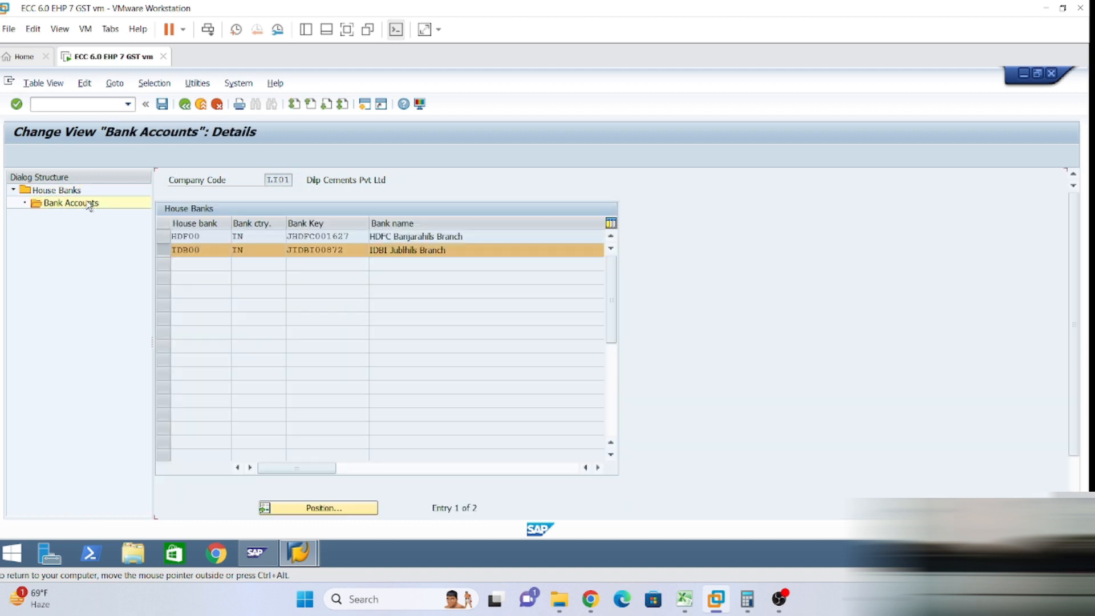
pyautogui.click(394, 223)
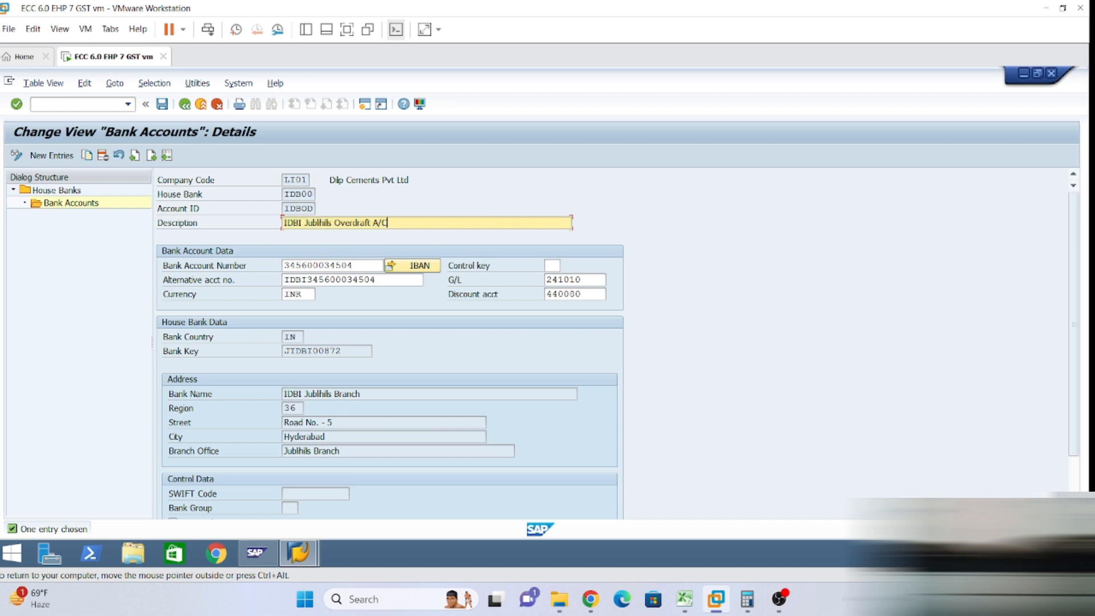
pyautogui.click(319, 266)
pyautogui.click(1074, 470)
pyautogui.doubleClick(62, 192)
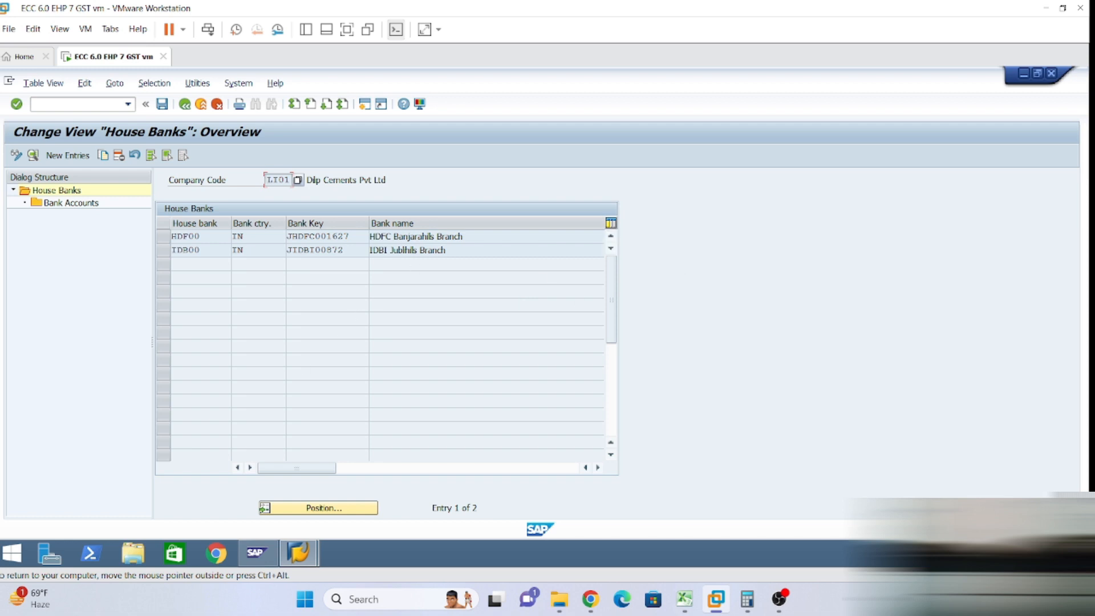
# Save the HDF00 and IDB00 house bank settings and go back to SAP Easy Access with /n.
pyautogui.click(446, 250)
pyautogui.click(163, 104)
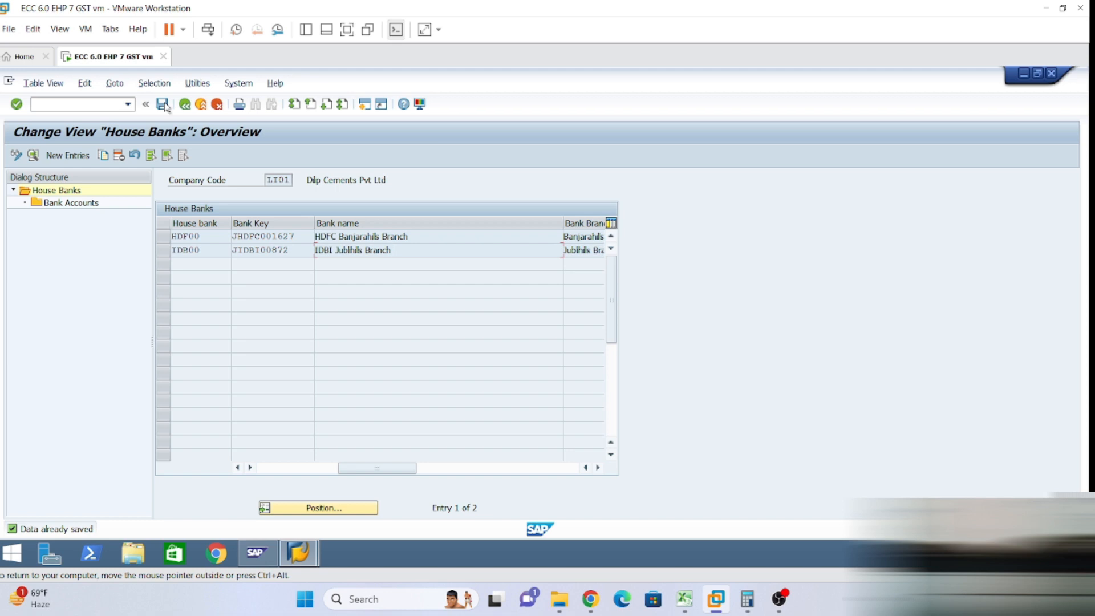
pyautogui.click(79, 105)
pyautogui.write('/n')
pyautogui.press('Return')
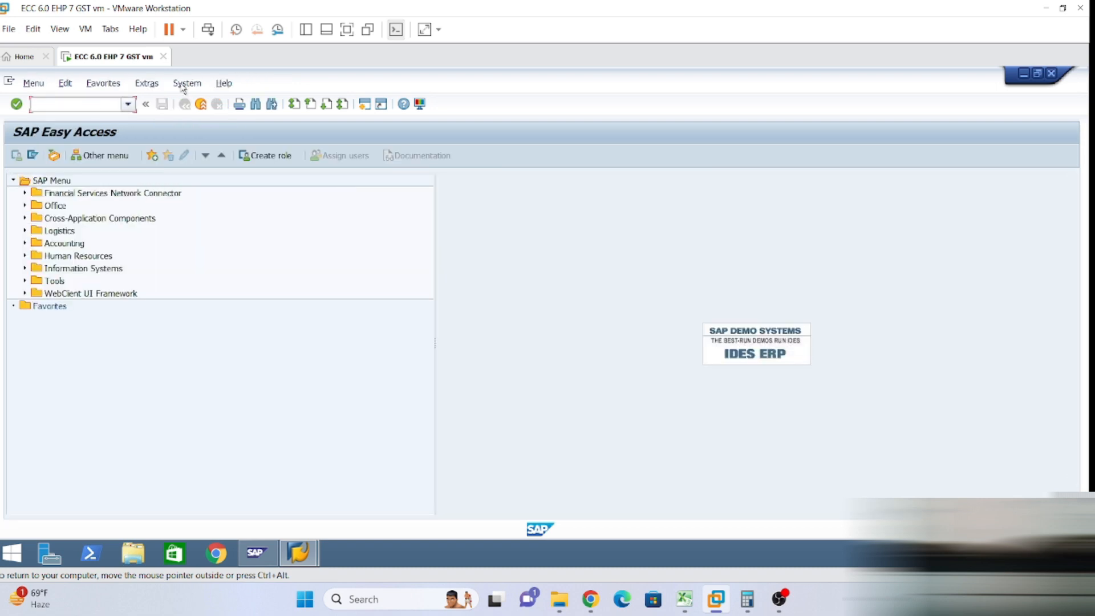
pyautogui.click(779, 599)
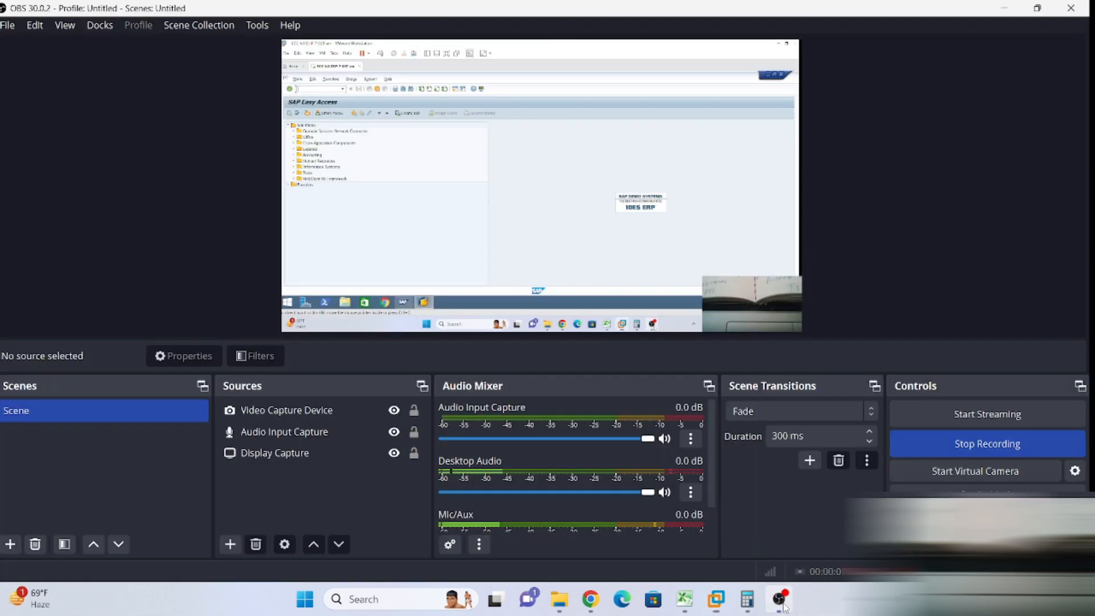